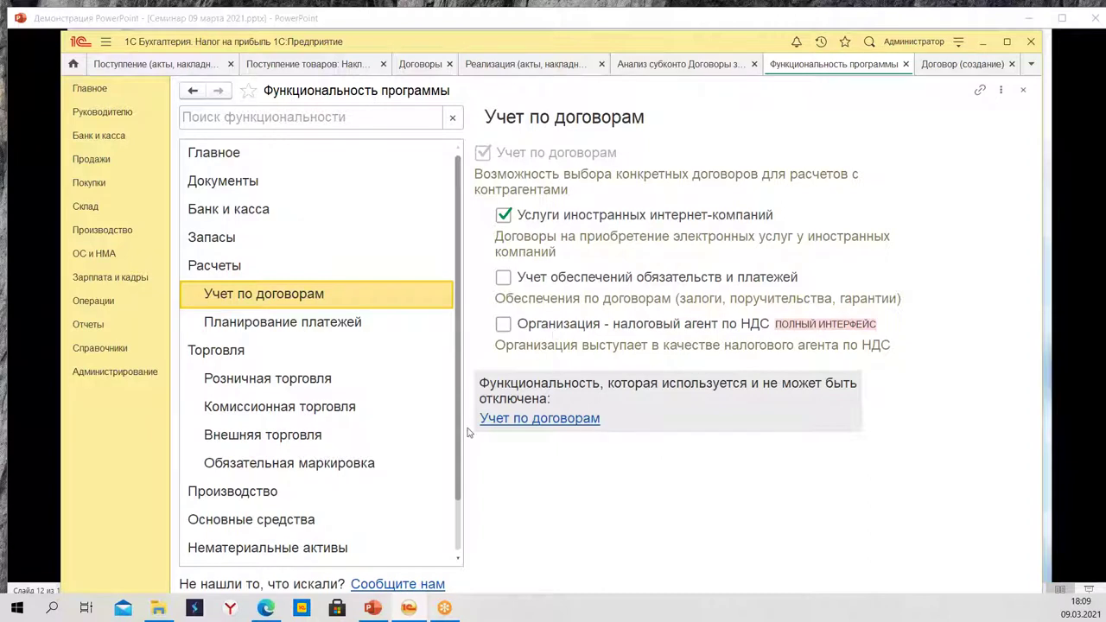
Open the contract balances report from the Учет по договорам restriction, examine its Задолженность column, and close the report.
{"action": "left_click", "coordinate": [525, 419]}
{"action": "left_click", "coordinate": [538, 419]}
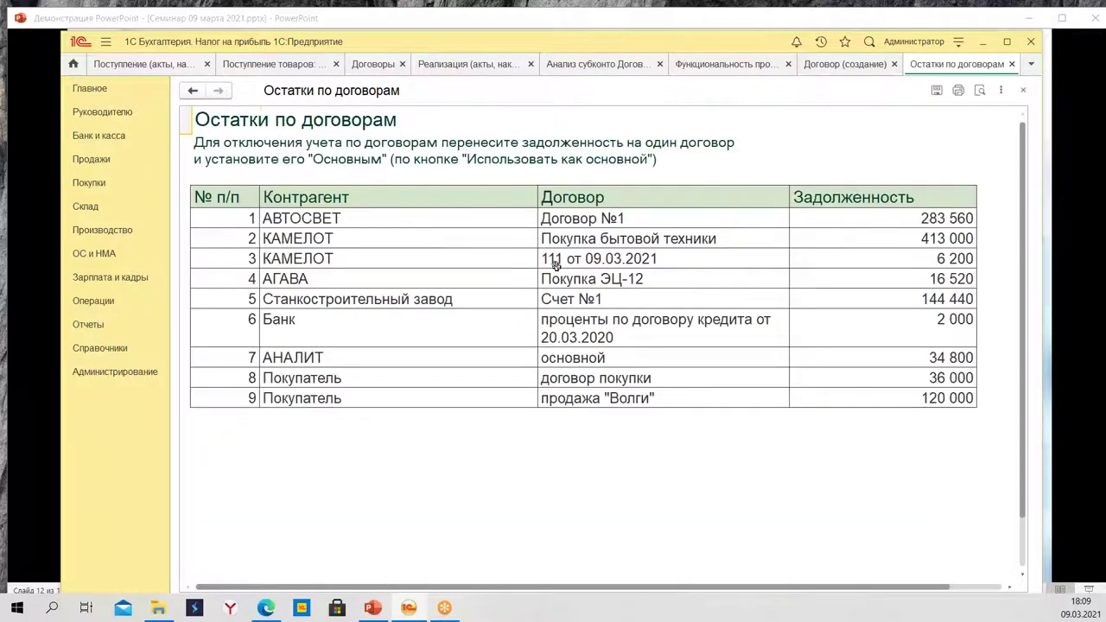
{"action": "left_click_drag", "start_coordinate": [872, 216], "coordinate": [887, 404]}
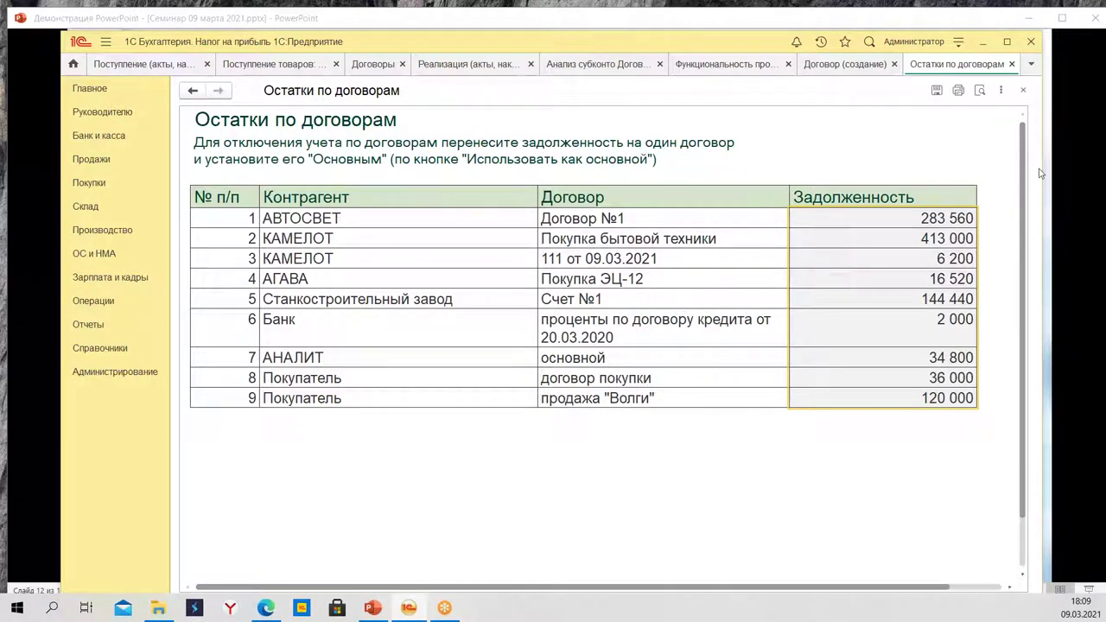
{"action": "left_click", "coordinate": [1012, 64]}
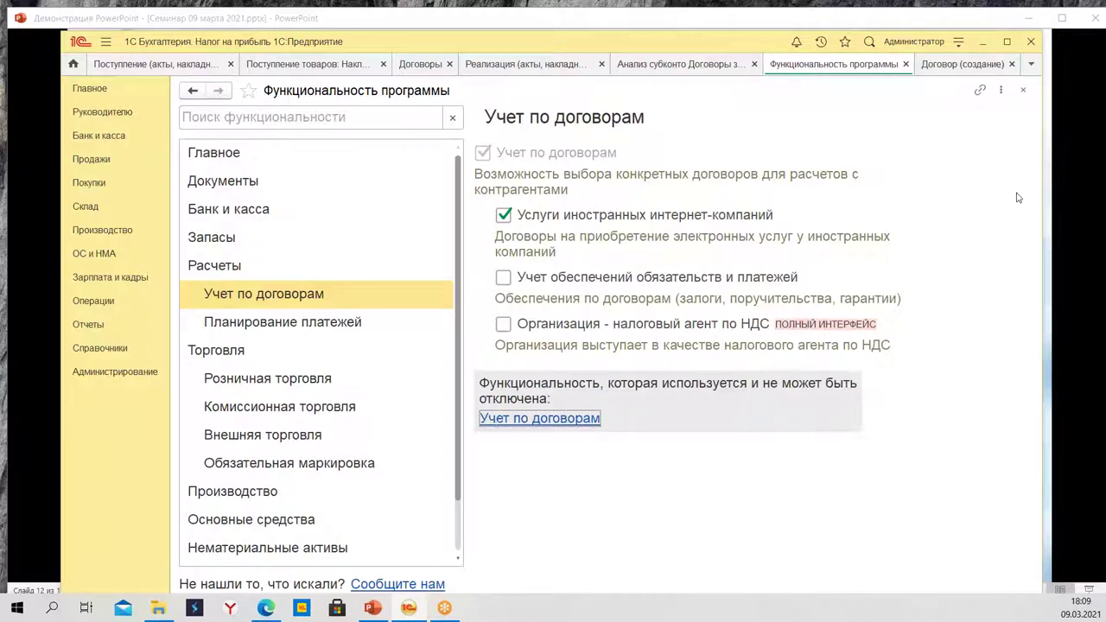
Return to the unsaved new contract and review the available options for Вид договора without changing it.
{"action": "left_click", "coordinate": [934, 66]}
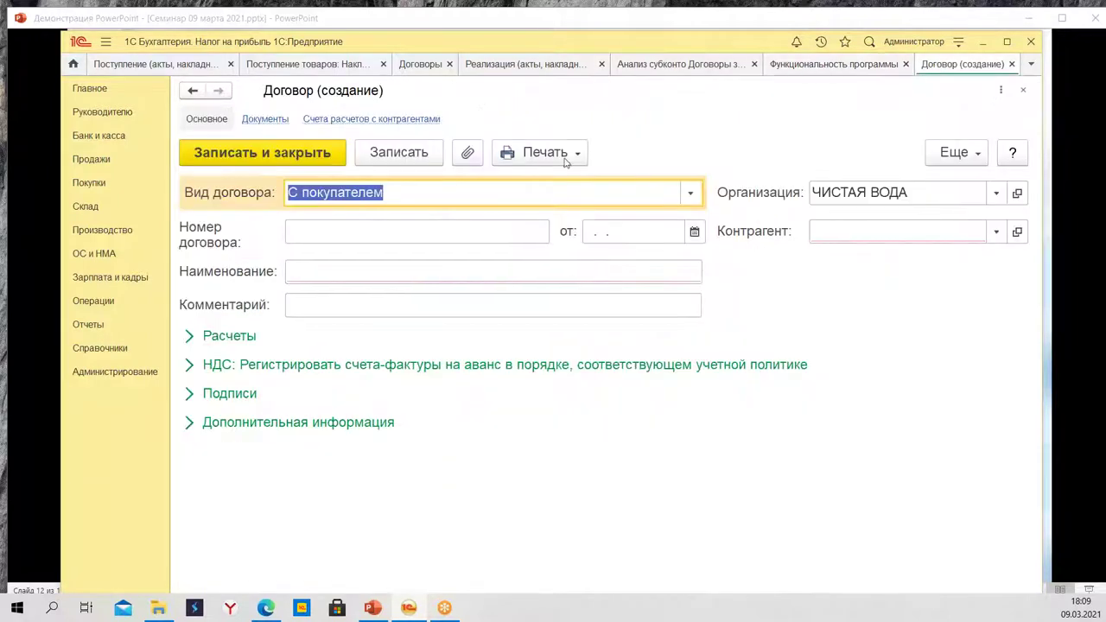
{"action": "left_click", "coordinate": [691, 197]}
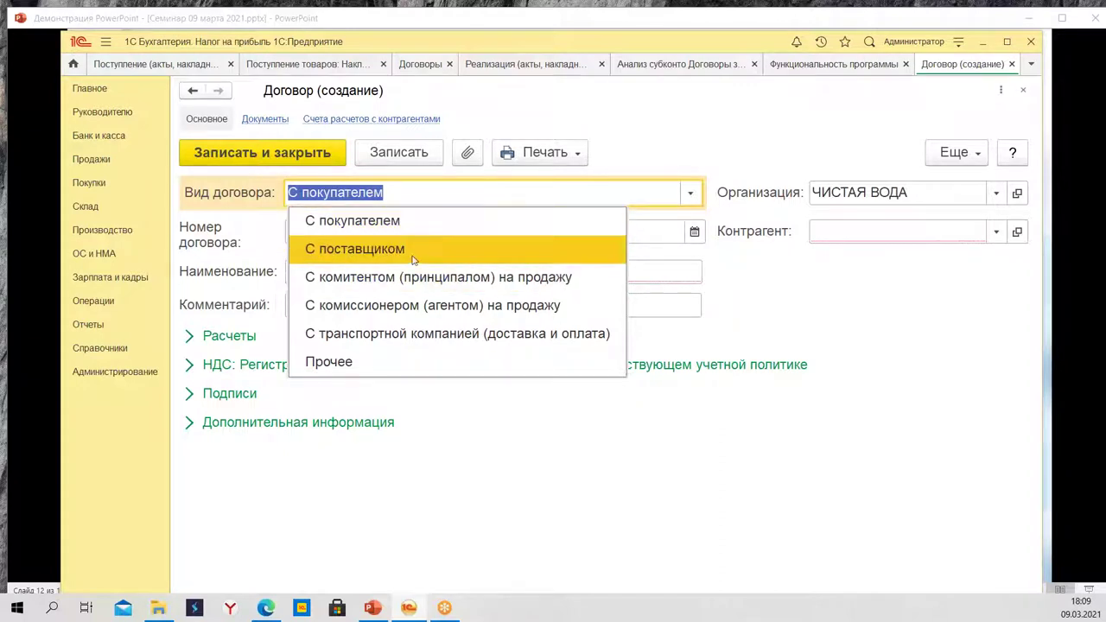
{"action": "left_click", "coordinate": [747, 145]}
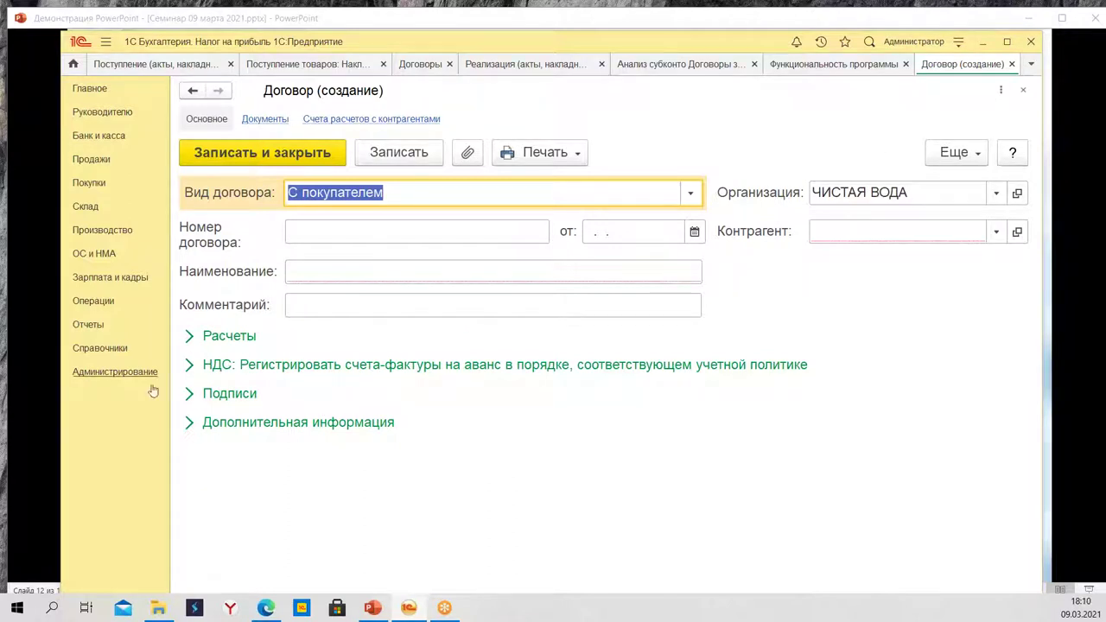
Open the Гермес counterparty from the Поставщики и подрядчики group of the Контрагенты directory and display its contracts.
{"action": "left_click", "coordinate": [123, 350]}
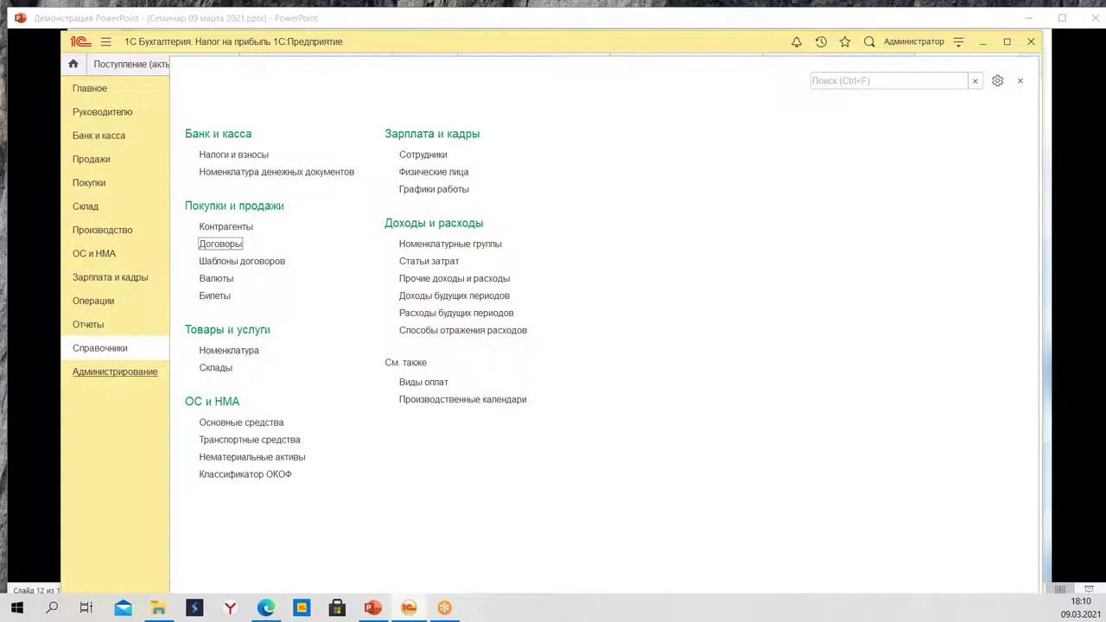
{"action": "left_click", "coordinate": [220, 247]}
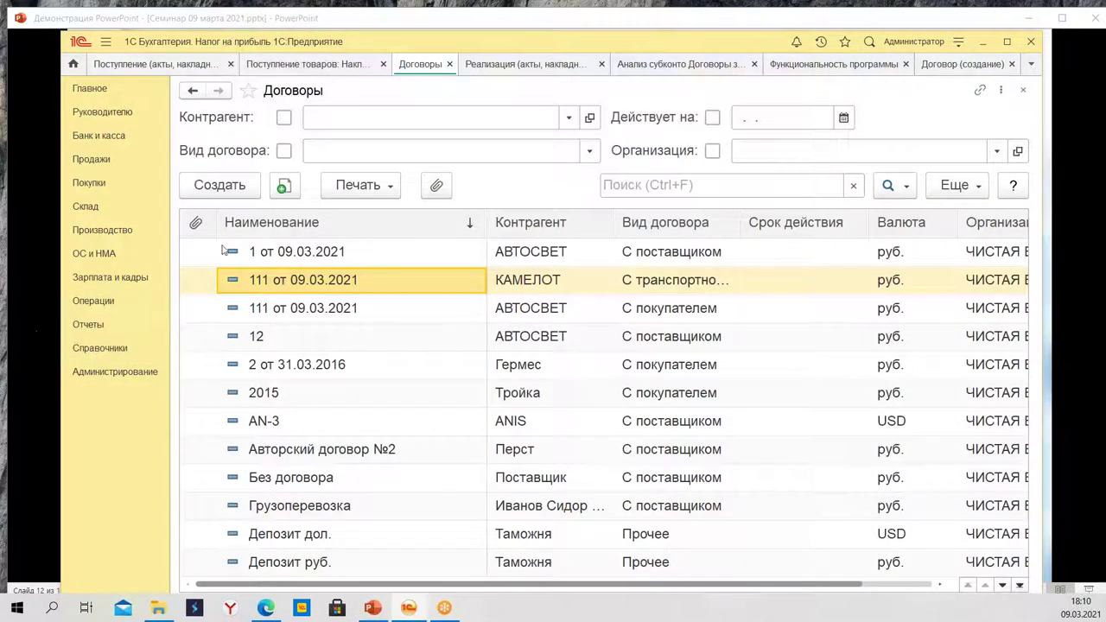
{"action": "left_click", "coordinate": [114, 348]}
{"action": "left_click", "coordinate": [235, 228]}
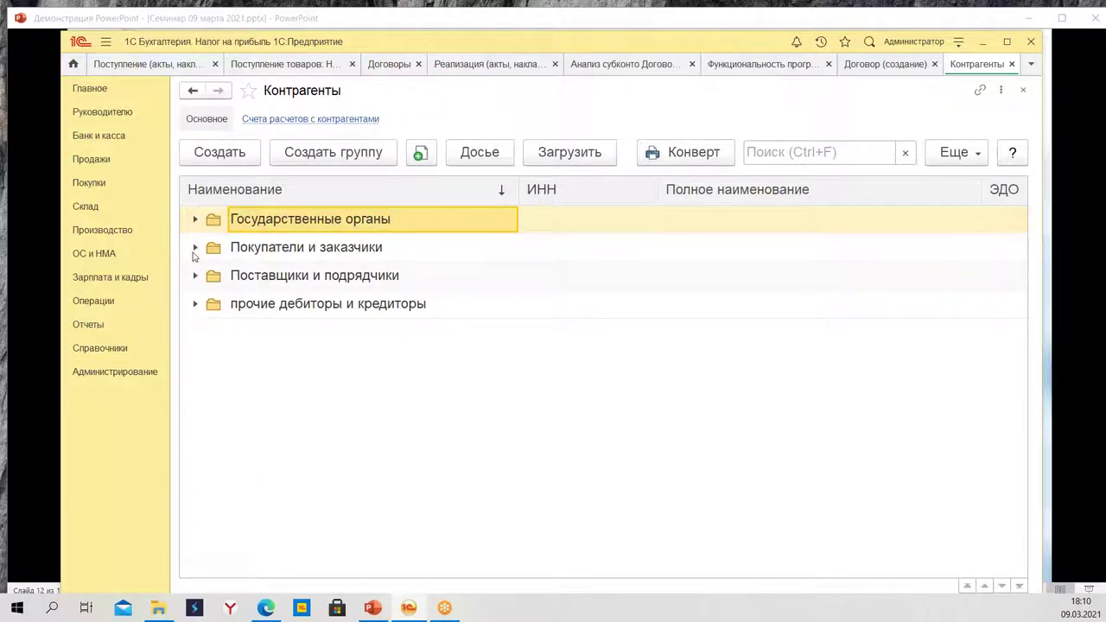
{"action": "left_click", "coordinate": [196, 275]}
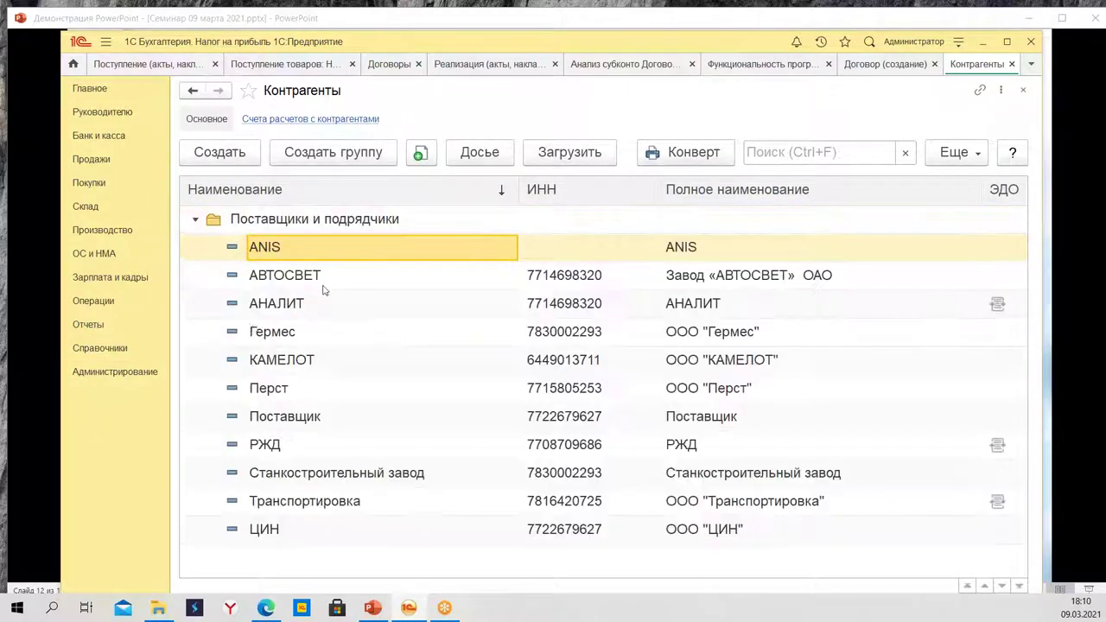
{"action": "left_click", "coordinate": [348, 325]}
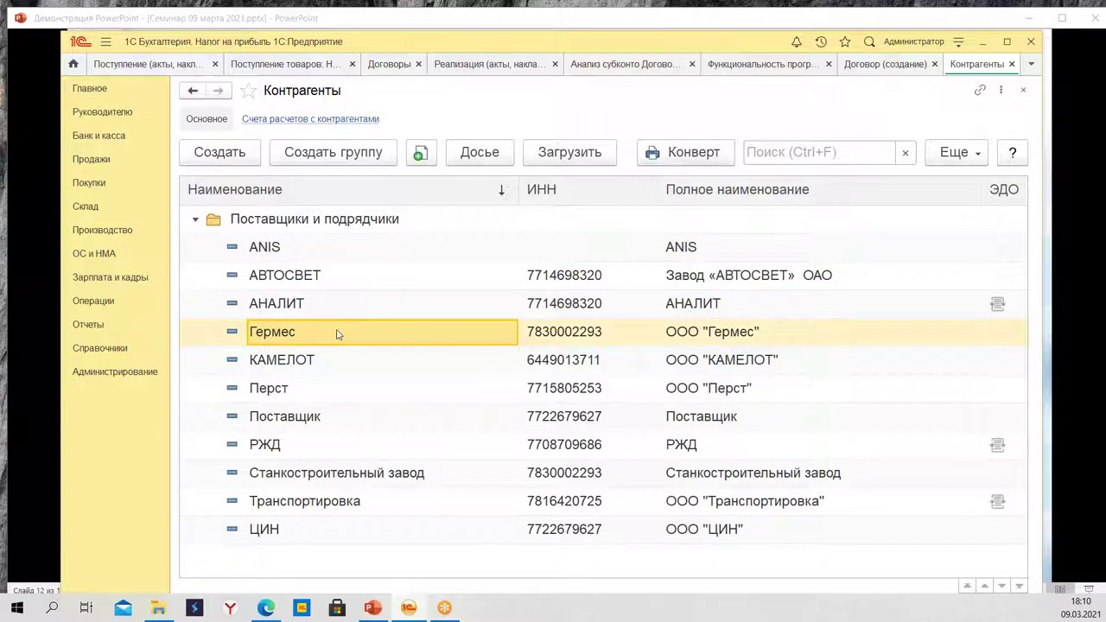
{"action": "double_click", "coordinate": [337, 335]}
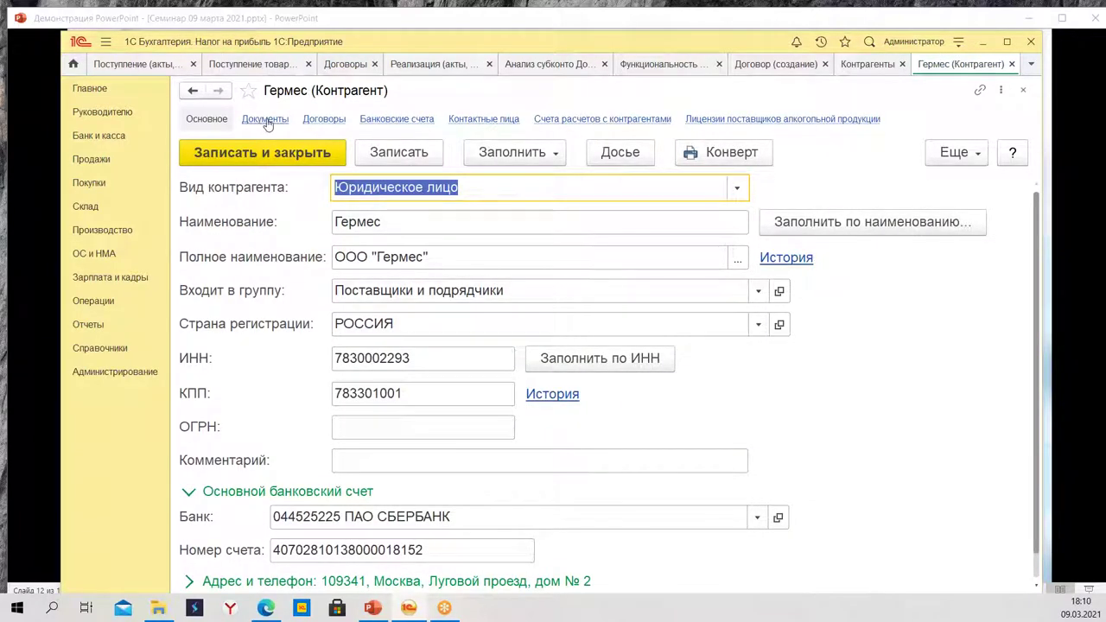
{"action": "left_click", "coordinate": [325, 119]}
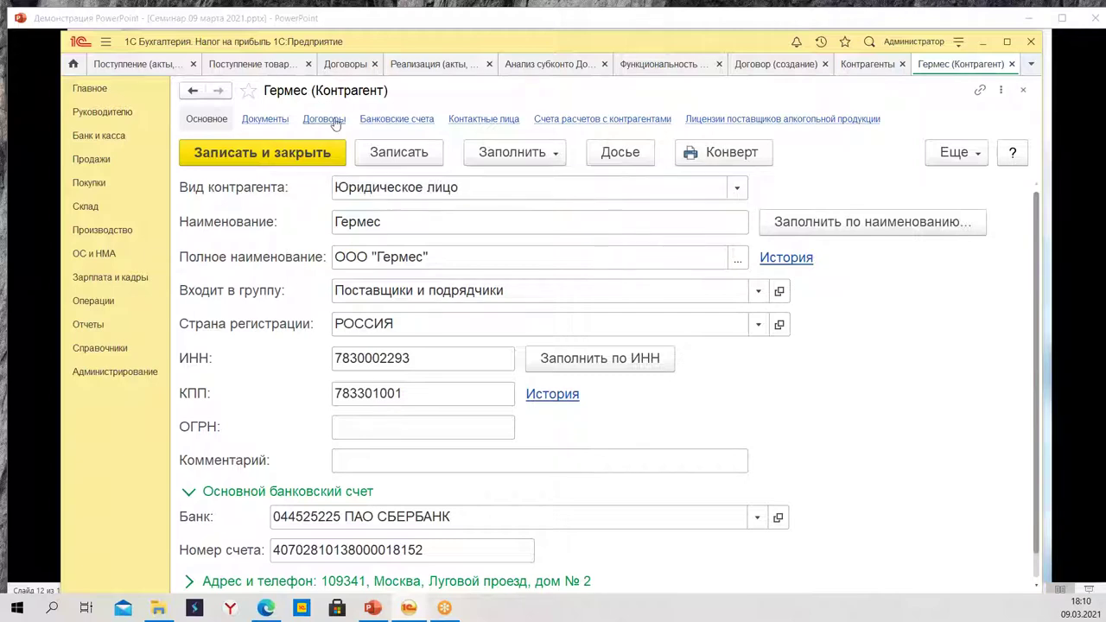
Go from the Гермес contracts to the new contract form, review its Вид договора options, and close the form unsaved.
{"action": "left_click", "coordinate": [220, 206]}
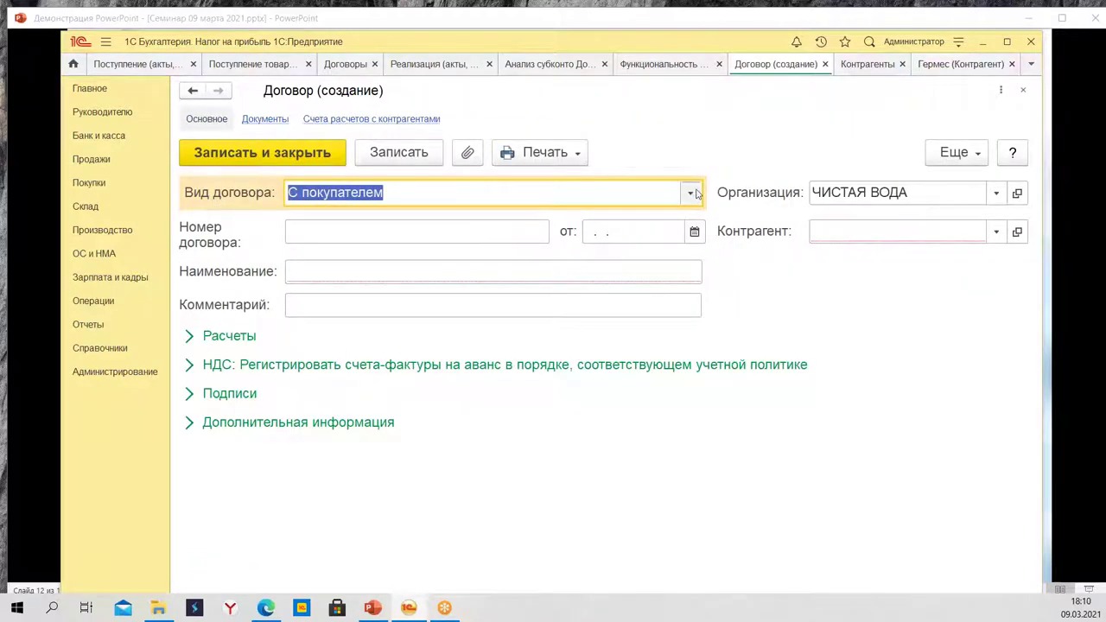
{"action": "left_click", "coordinate": [689, 193]}
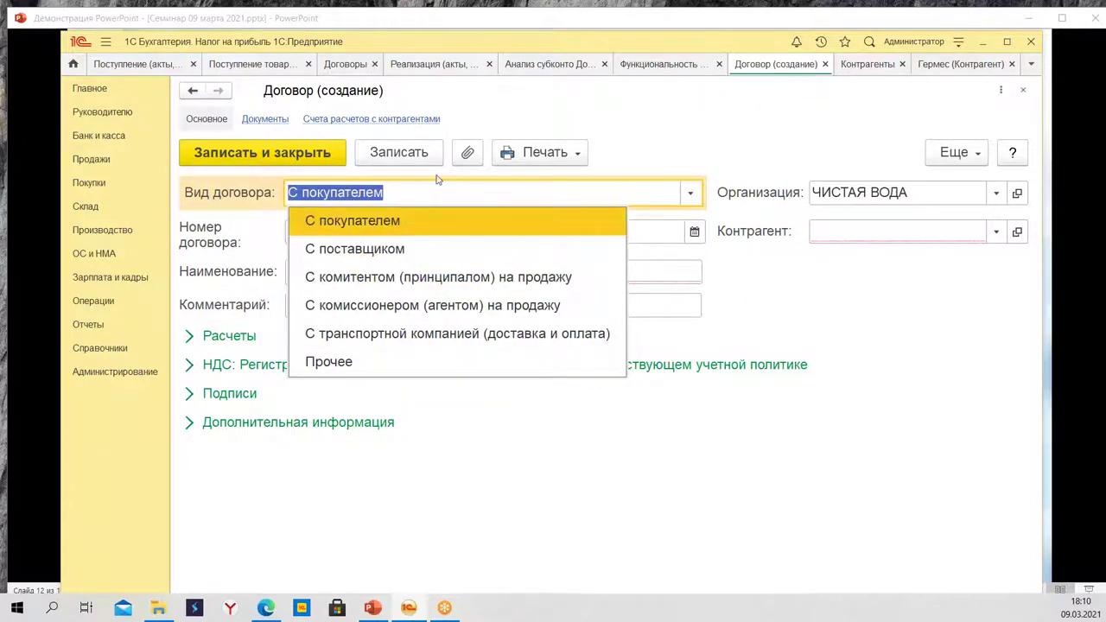
{"action": "left_click", "coordinate": [737, 110]}
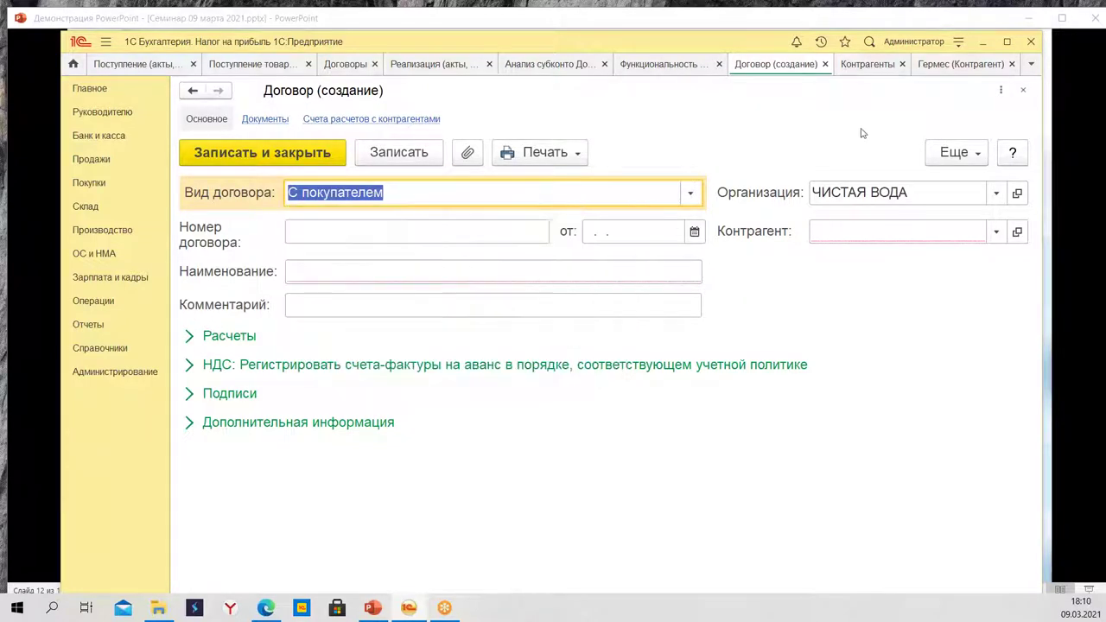
{"action": "left_click", "coordinate": [825, 64]}
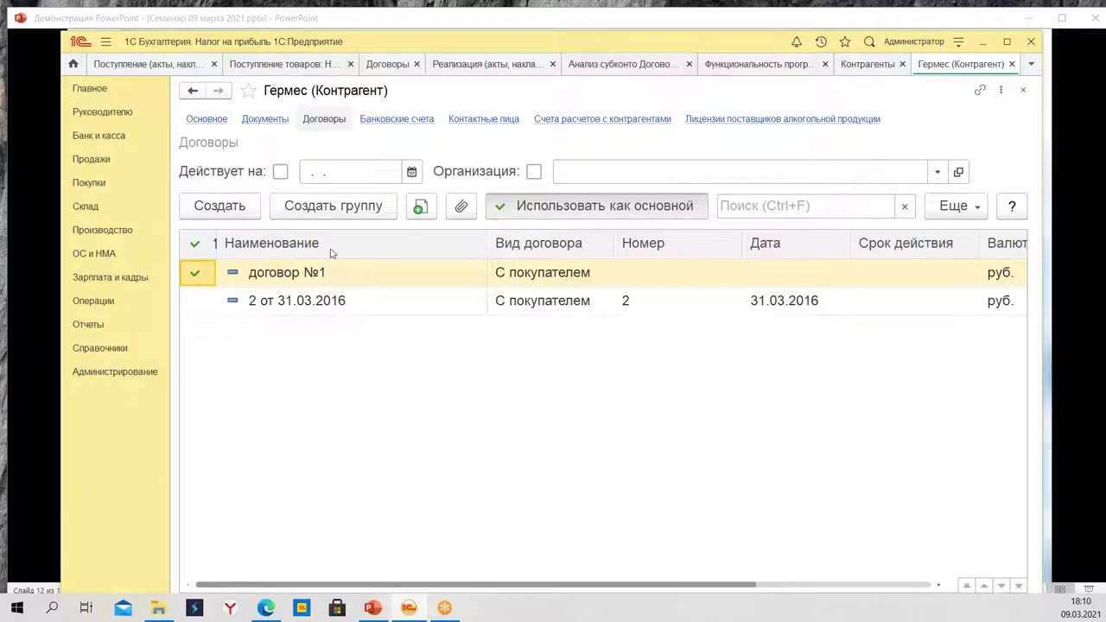
In the Договоры list, widen the Контрагент column slightly and narrow the Наименование column.
{"action": "left_click", "coordinate": [396, 66]}
{"action": "scroll", "coordinate": [430, 479], "scroll_direction": "down", "scroll_amount": 10}
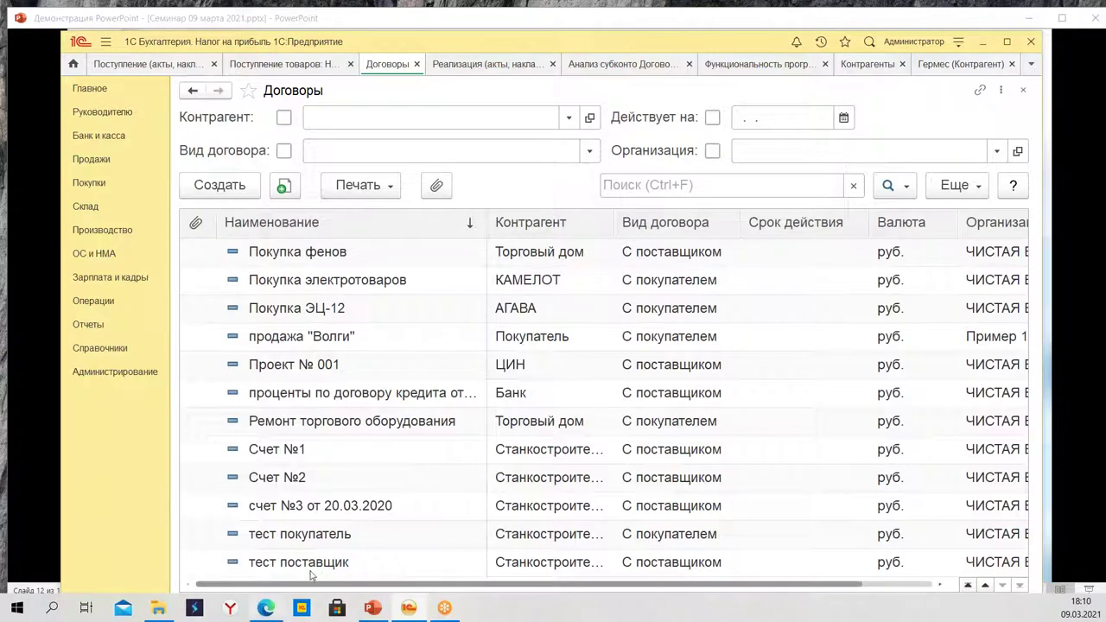
{"action": "left_click", "coordinate": [575, 536]}
{"action": "mouse_move", "coordinate": [614, 221]}
{"action": "left_mouse_down"}
{"action": "mouse_move", "coordinate": [662, 221]}
{"action": "mouse_move", "coordinate": [629, 216]}
{"action": "left_mouse_up"}
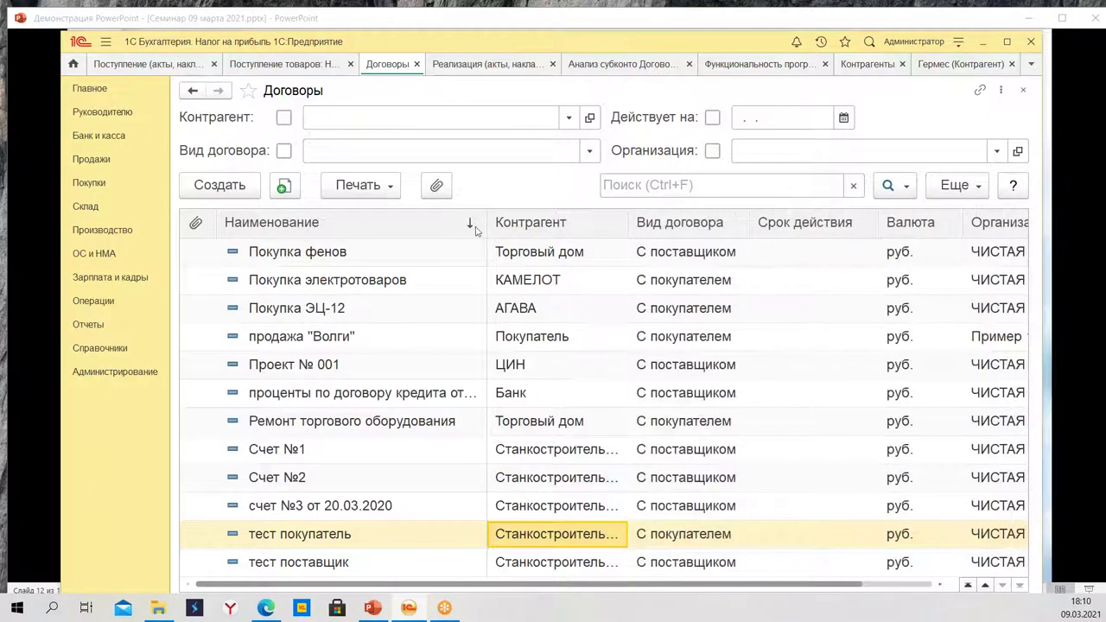
{"action": "left_click_drag", "start_coordinate": [486, 223], "coordinate": [460, 223]}
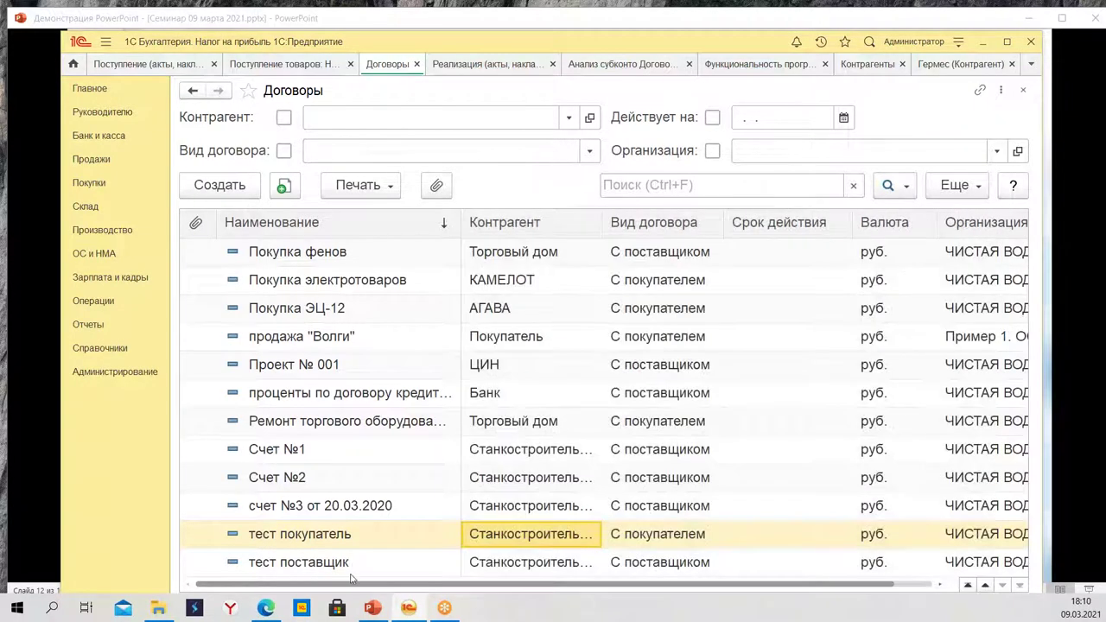
Compare the counterparty and contract type of the contracts тест покупатель and тест поставщик in the Договоры list.
{"action": "left_click", "coordinate": [316, 542]}
{"action": "left_click", "coordinate": [532, 538]}
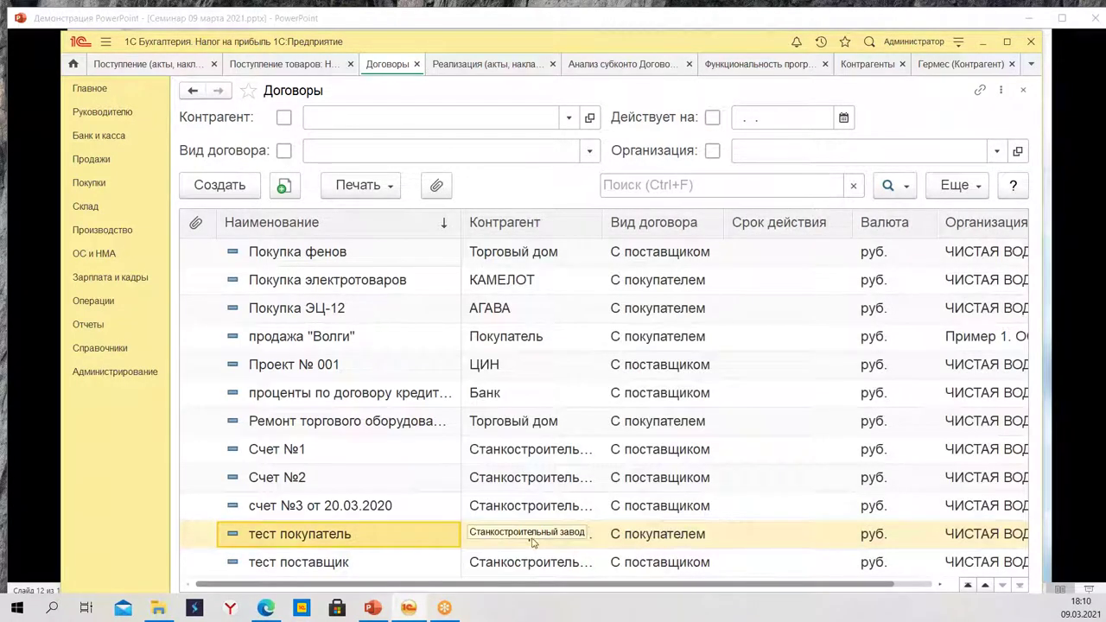
{"action": "left_click", "coordinate": [675, 537]}
{"action": "left_click", "coordinate": [682, 564]}
{"action": "left_click", "coordinate": [672, 541]}
{"action": "left_click", "coordinate": [687, 566]}
{"action": "left_click", "coordinate": [684, 542]}
{"action": "left_click", "coordinate": [687, 563]}
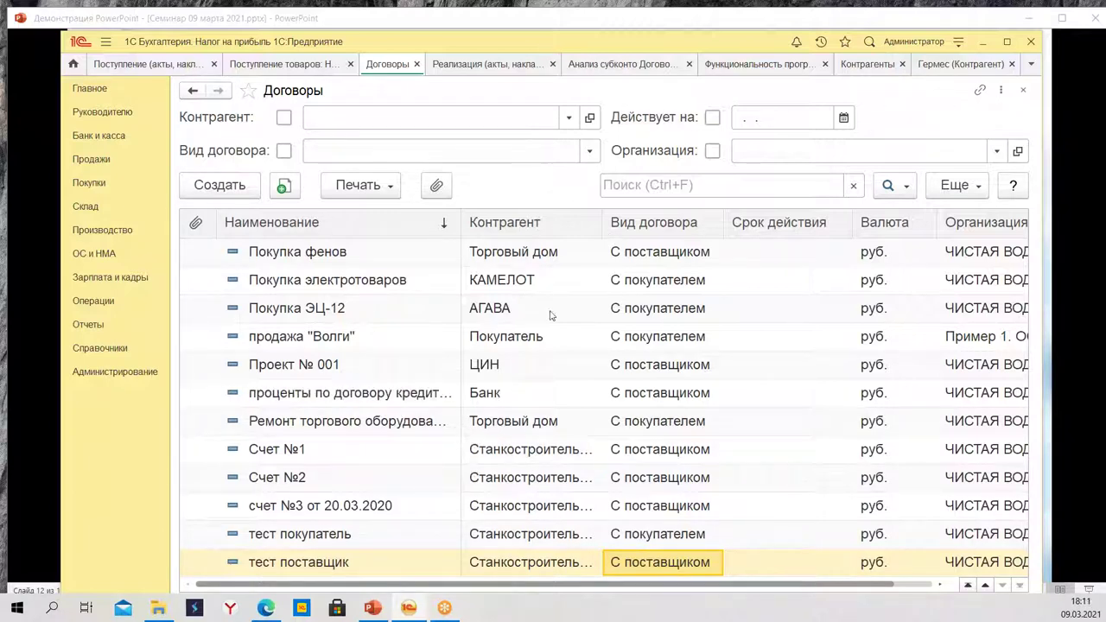
{"action": "left_click", "coordinate": [345, 537]}
{"action": "left_click", "coordinate": [354, 559]}
{"action": "left_click", "coordinate": [366, 537]}
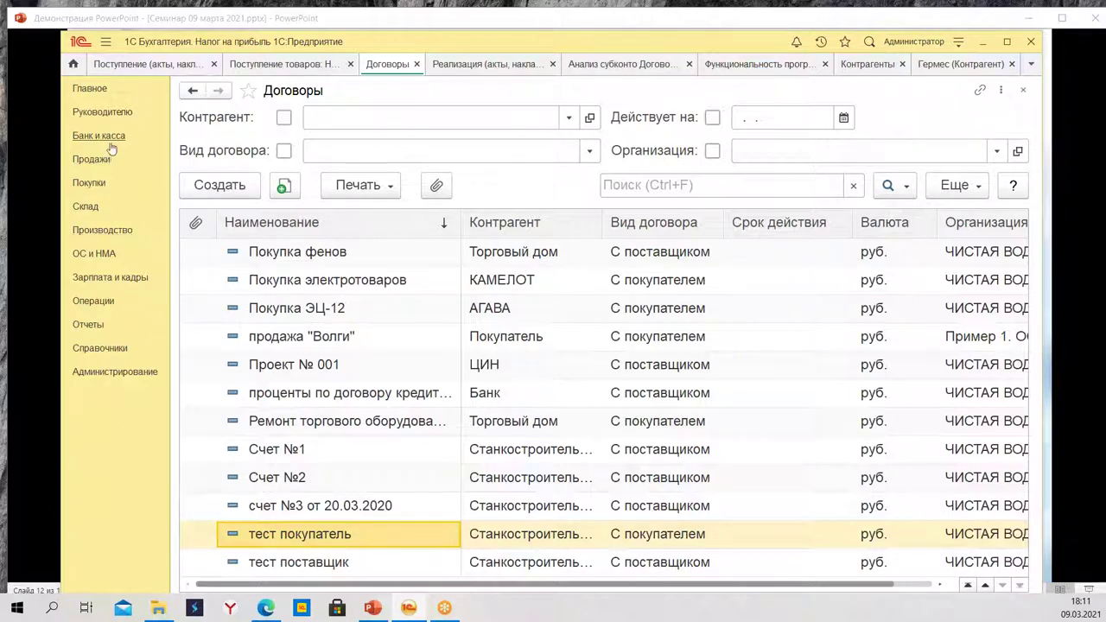
Open the purchase receipts list and start a new Товары (накладная, УПД) receipt.
{"action": "left_click", "coordinate": [91, 185]}
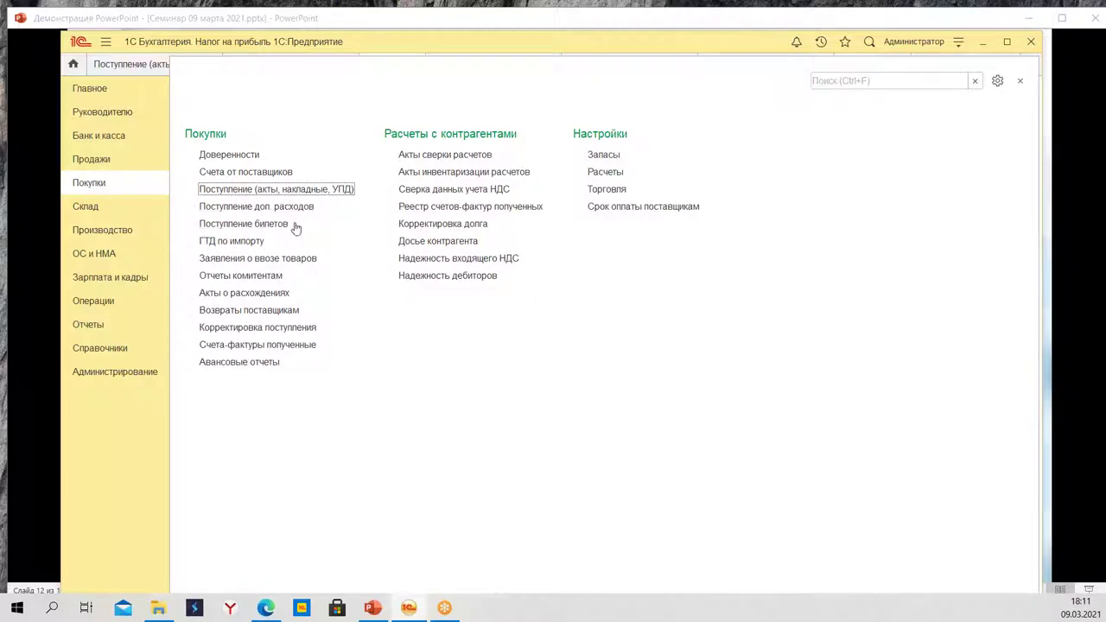
{"action": "left_click", "coordinate": [302, 190]}
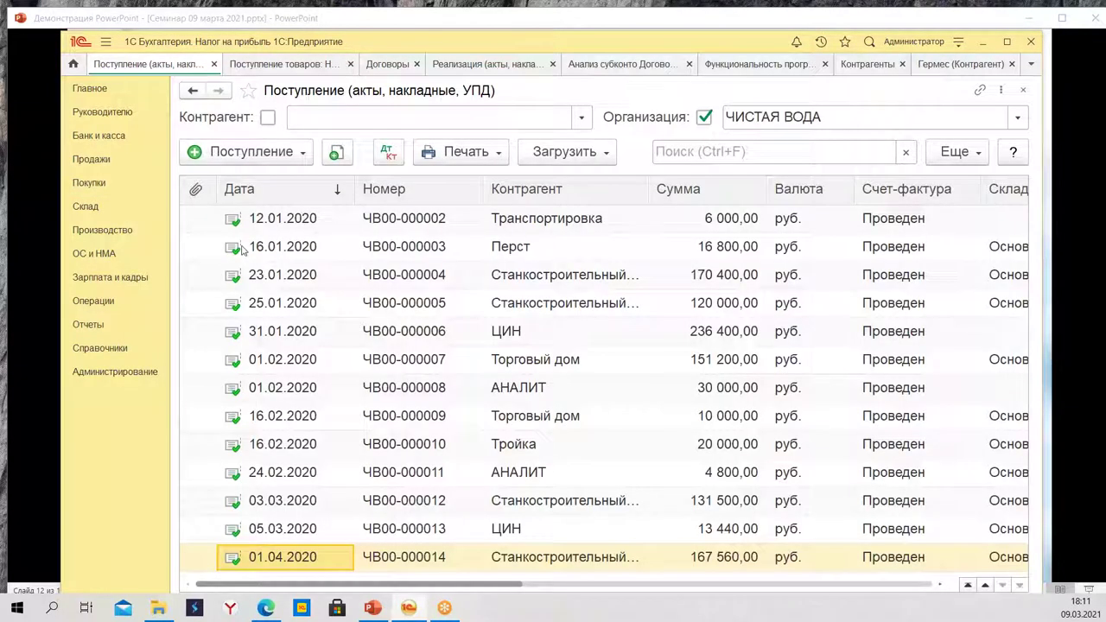
{"action": "left_click", "coordinate": [246, 151]}
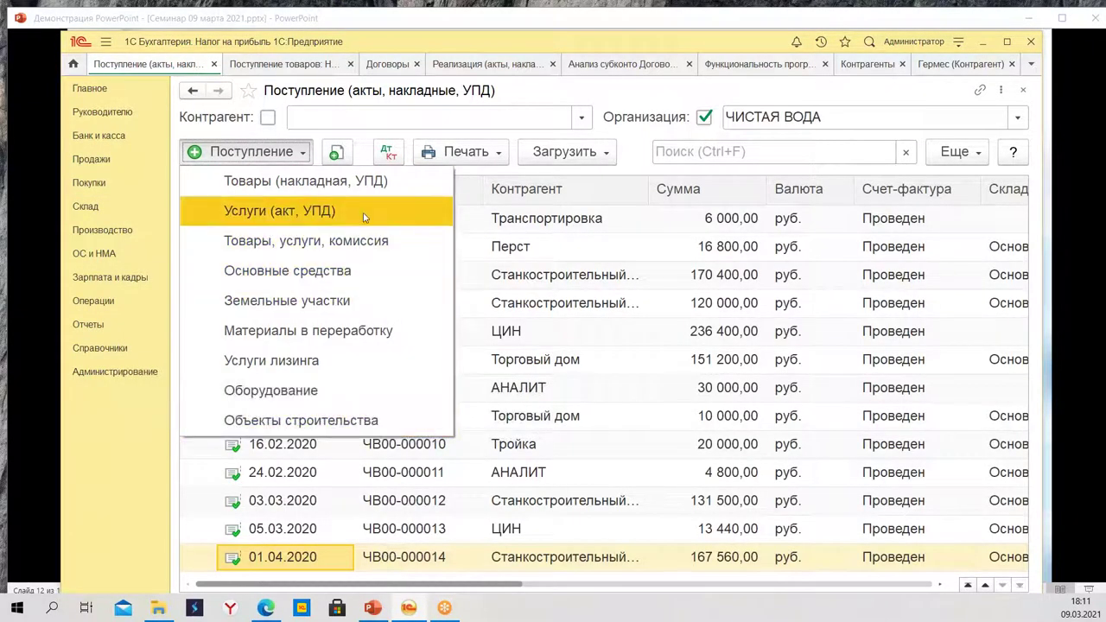
{"action": "left_click", "coordinate": [363, 185]}
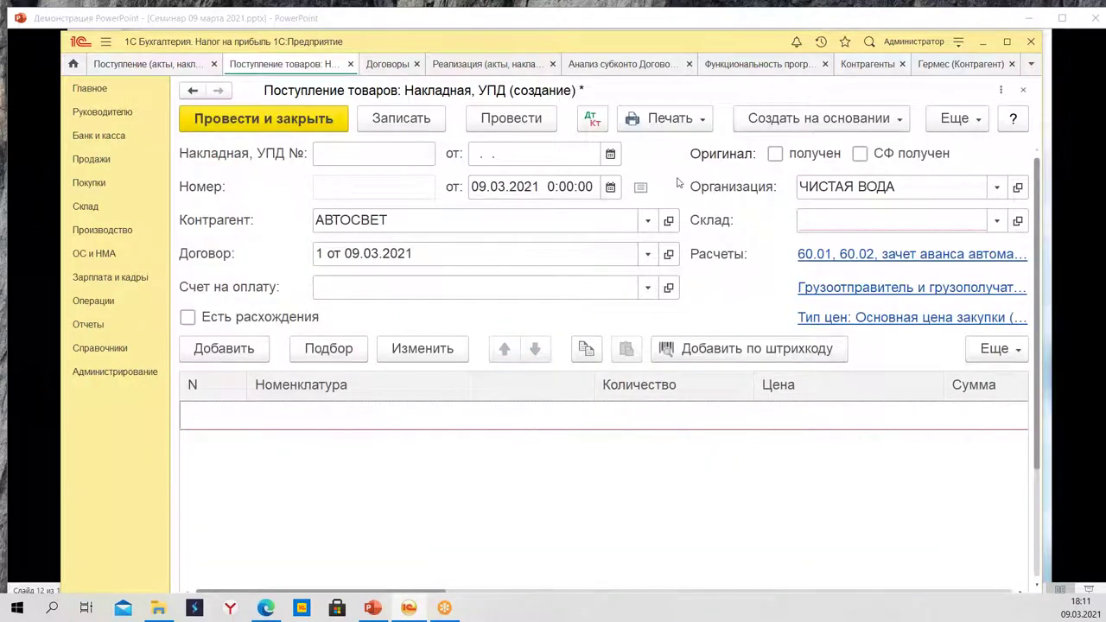
Set the receipt's counterparty to Станкостроительный завод and open the contract selection list for its Договор field.
{"action": "left_click", "coordinate": [501, 220]}
{"action": "left_click", "coordinate": [461, 243]}
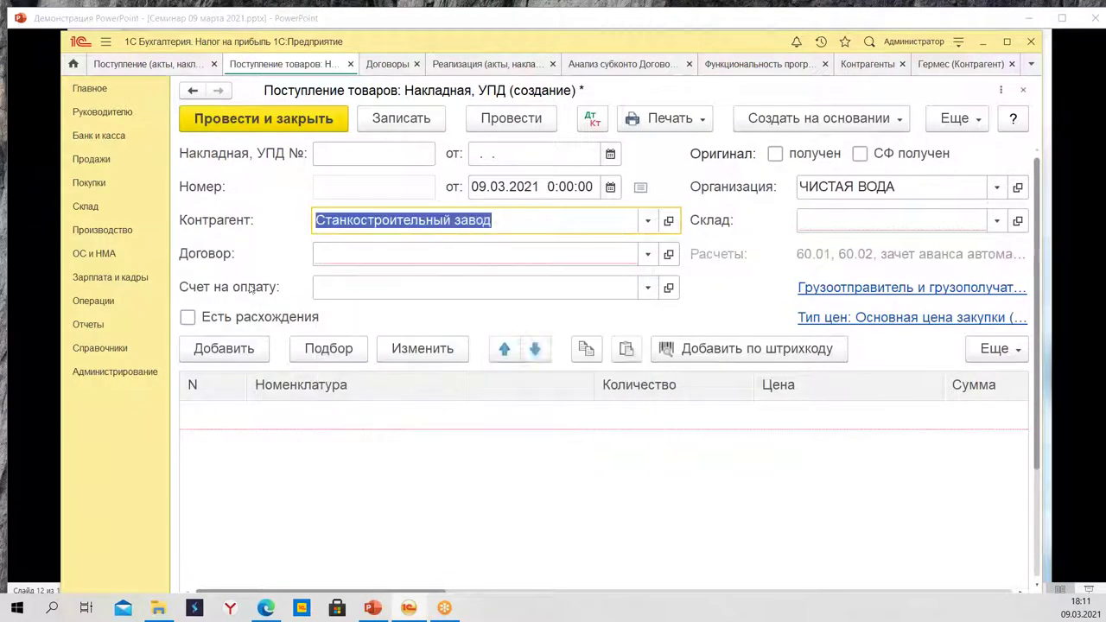
{"action": "left_click", "coordinate": [516, 246]}
{"action": "left_click", "coordinate": [375, 322]}
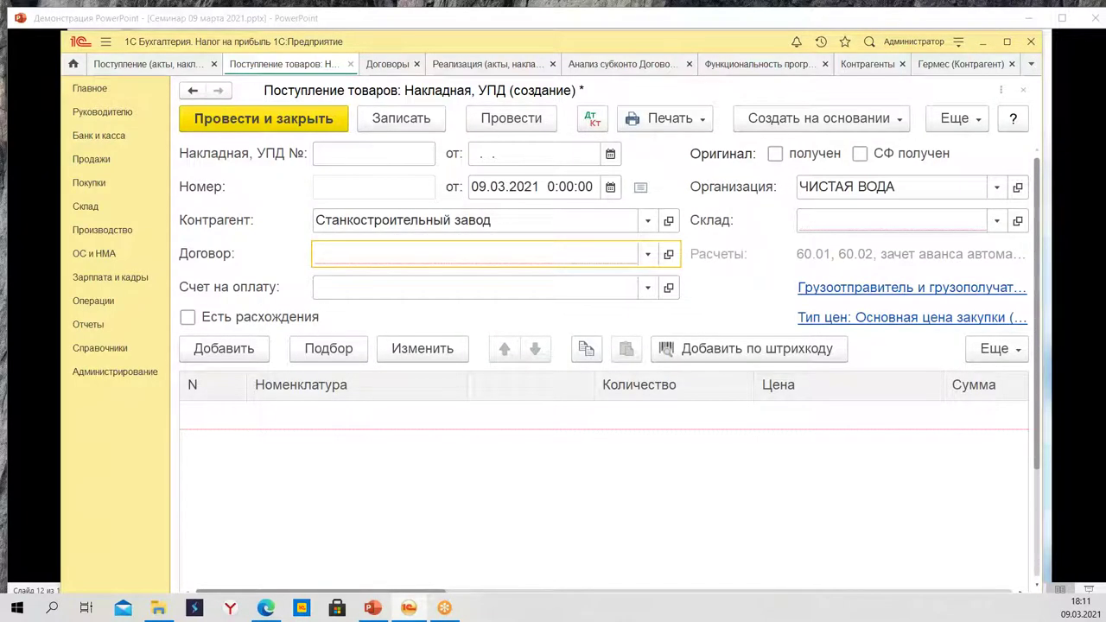
{"action": "key", "text": "F4"}
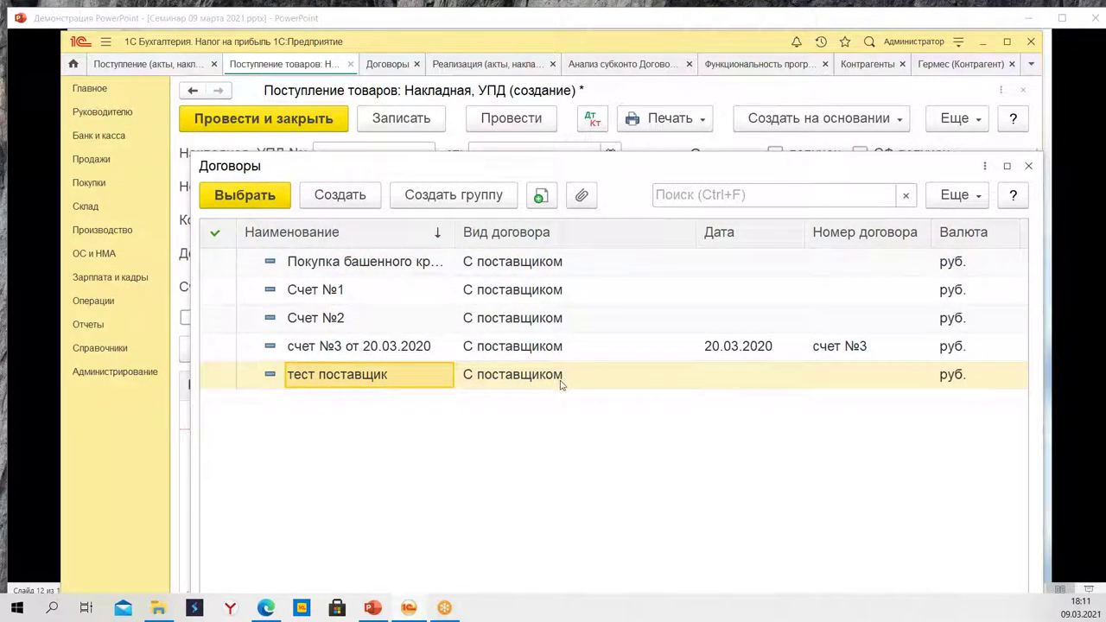
Open a new contract form from the contract selection list, check its Вид договора, and close it unsaved.
{"action": "left_click", "coordinate": [337, 199]}
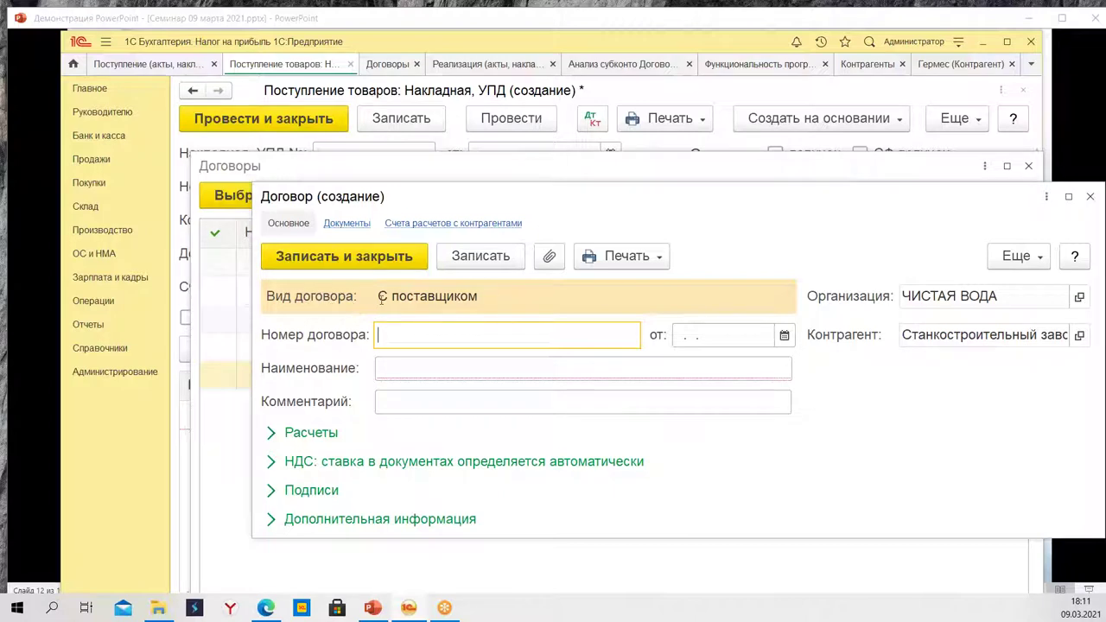
{"action": "left_click_drag", "start_coordinate": [815, 196], "coordinate": [667, 201]}
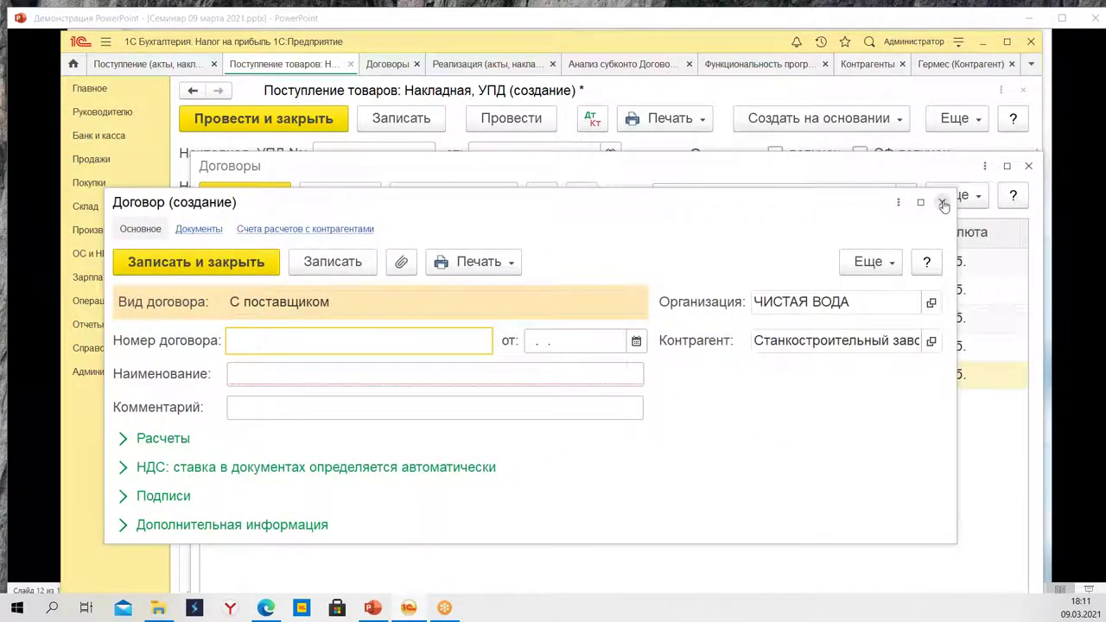
{"action": "key", "text": "alt+Tab"}
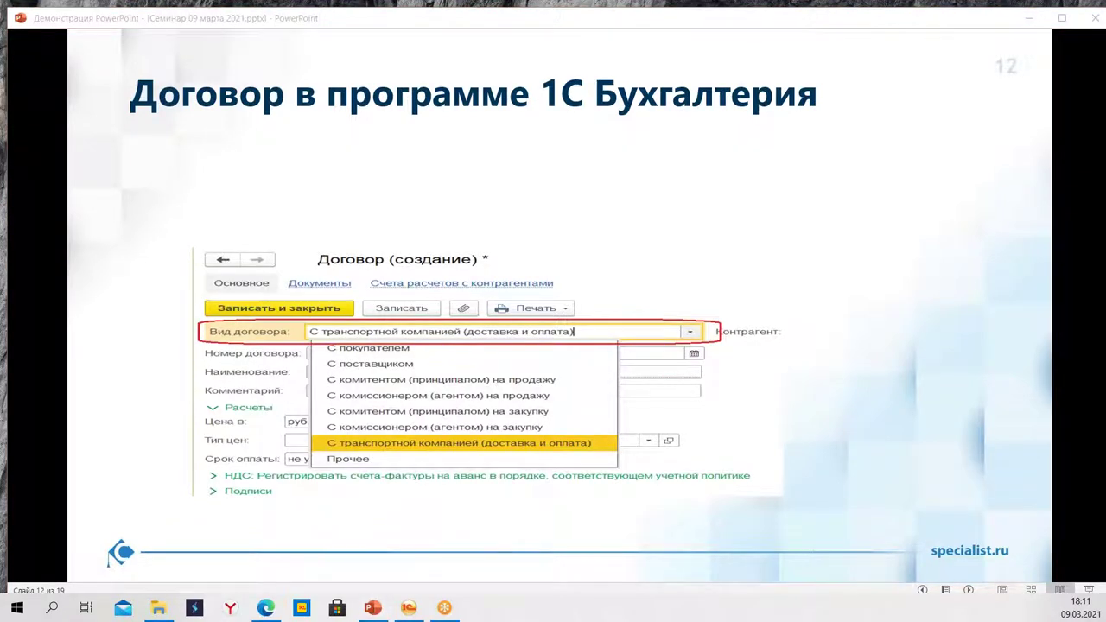
{"action": "key", "text": "alt+Tab"}
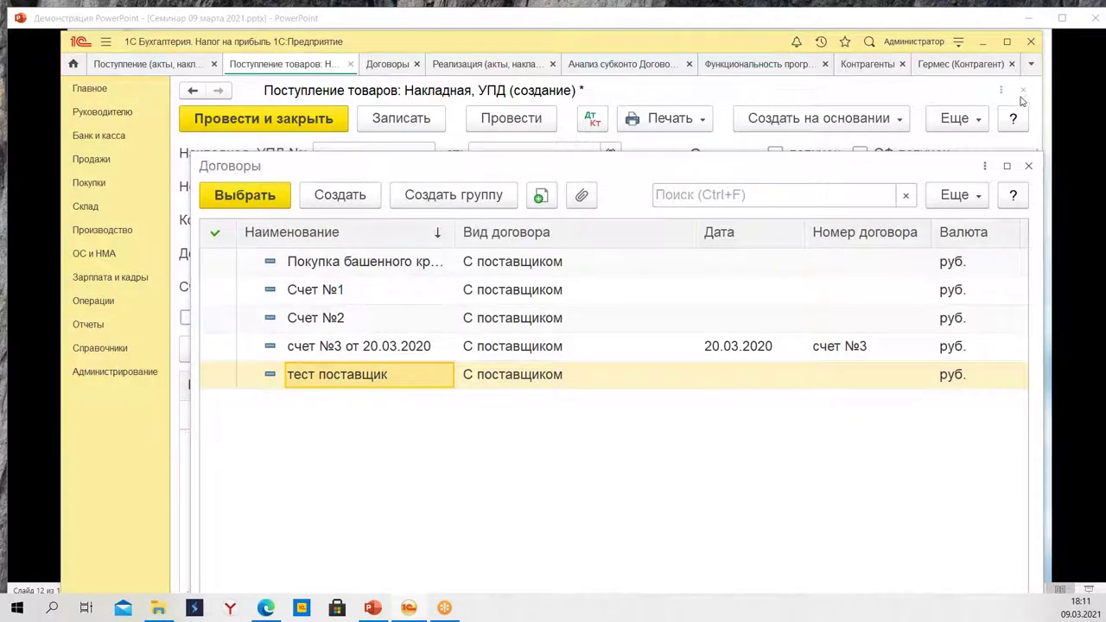
{"action": "left_click_drag", "start_coordinate": [1032, 167], "coordinate": [907, 176]}
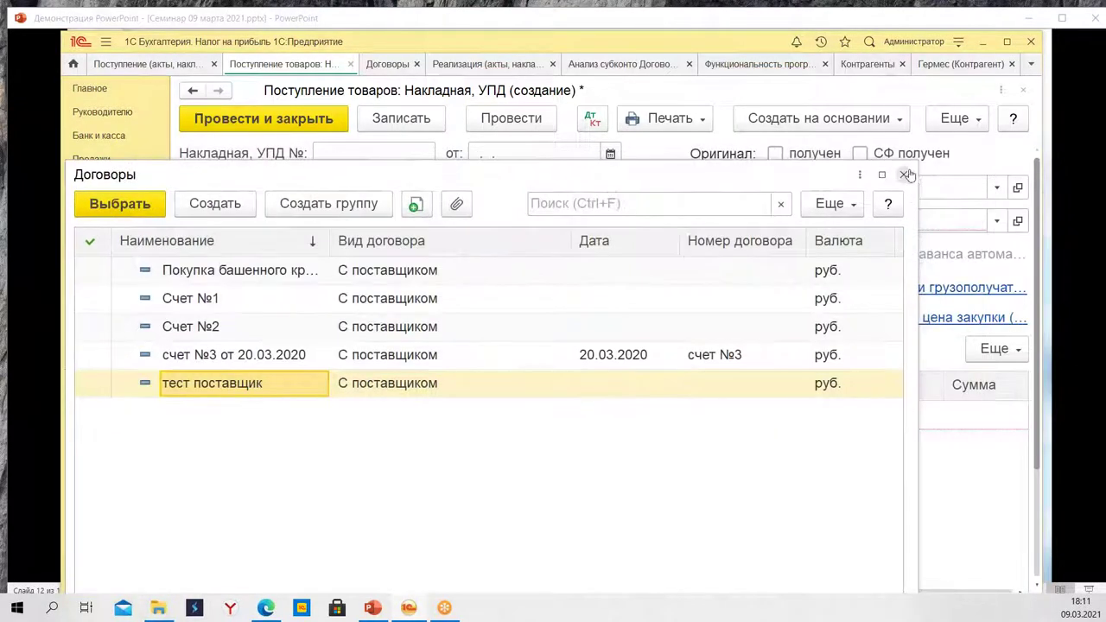
Close the contract selection list and discard the new goods receipt without saving its changes.
{"action": "left_click", "coordinate": [905, 174]}
{"action": "left_click", "coordinate": [1023, 90]}
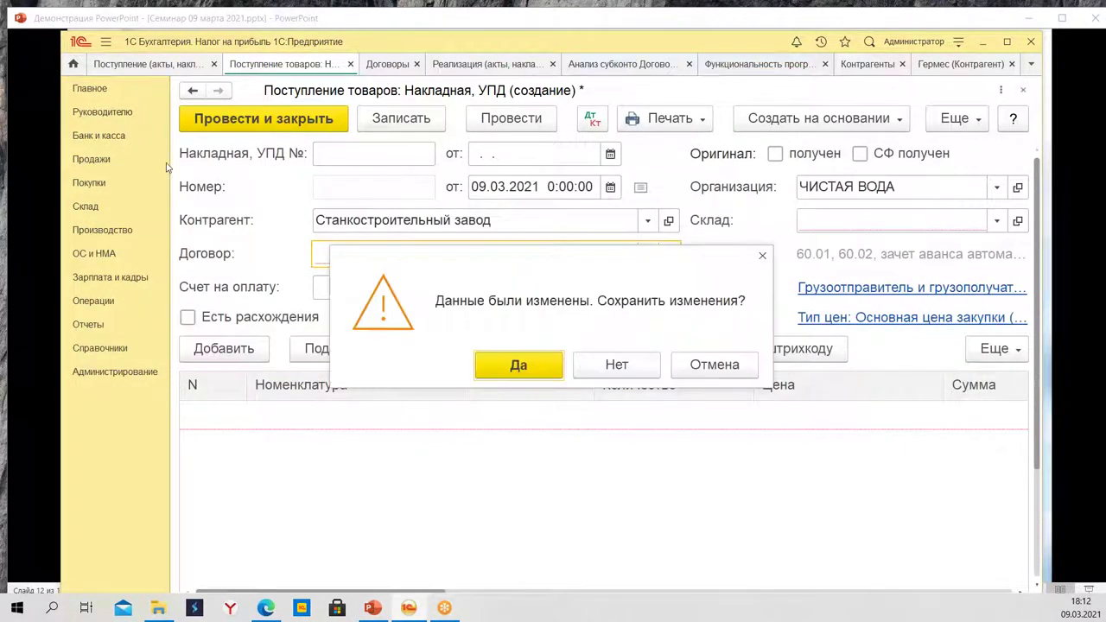
{"action": "left_click", "coordinate": [644, 367]}
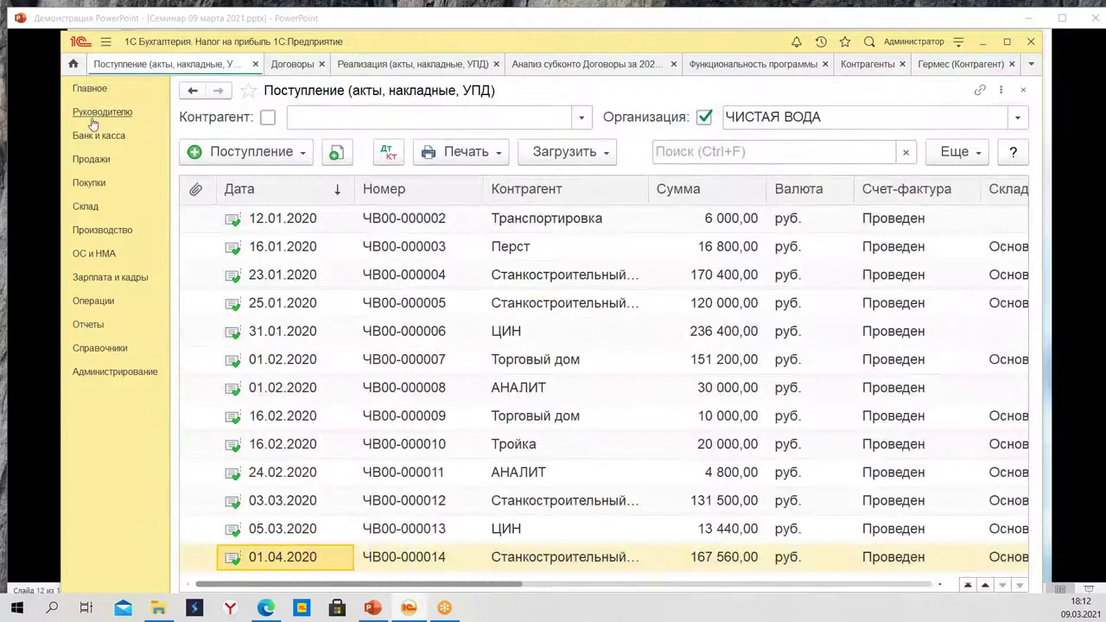
Open the Реализация (акты, накладные, УПД) list from sales and start a new goods sale (накладная, УПД).
{"action": "left_click", "coordinate": [91, 160]}
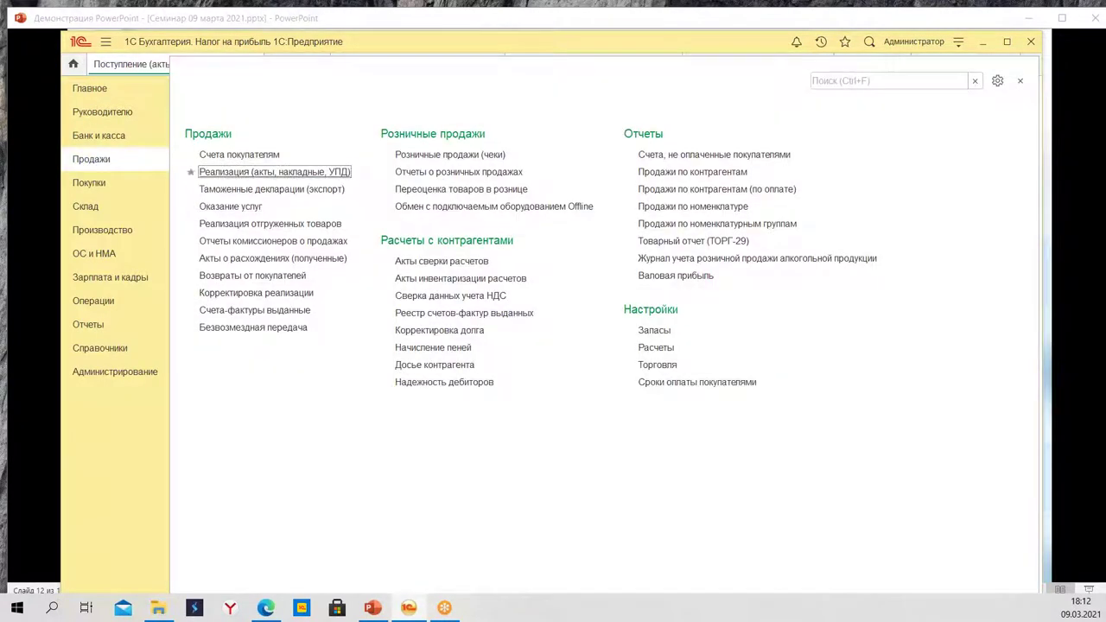
{"action": "left_click", "coordinate": [293, 177]}
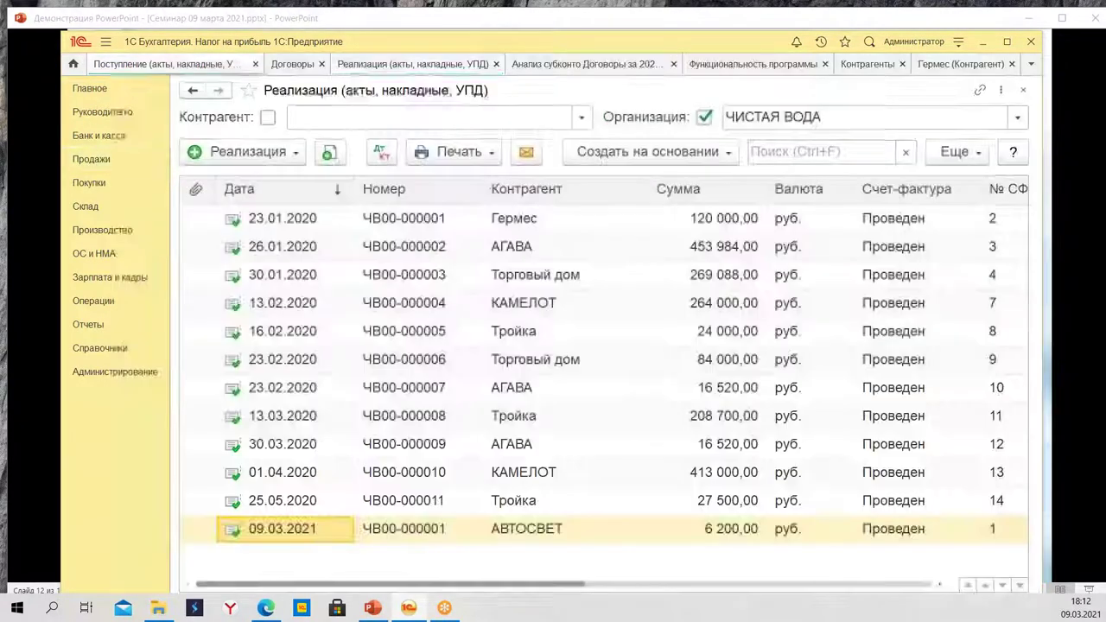
{"action": "left_click", "coordinate": [248, 153]}
{"action": "left_click", "coordinate": [280, 212]}
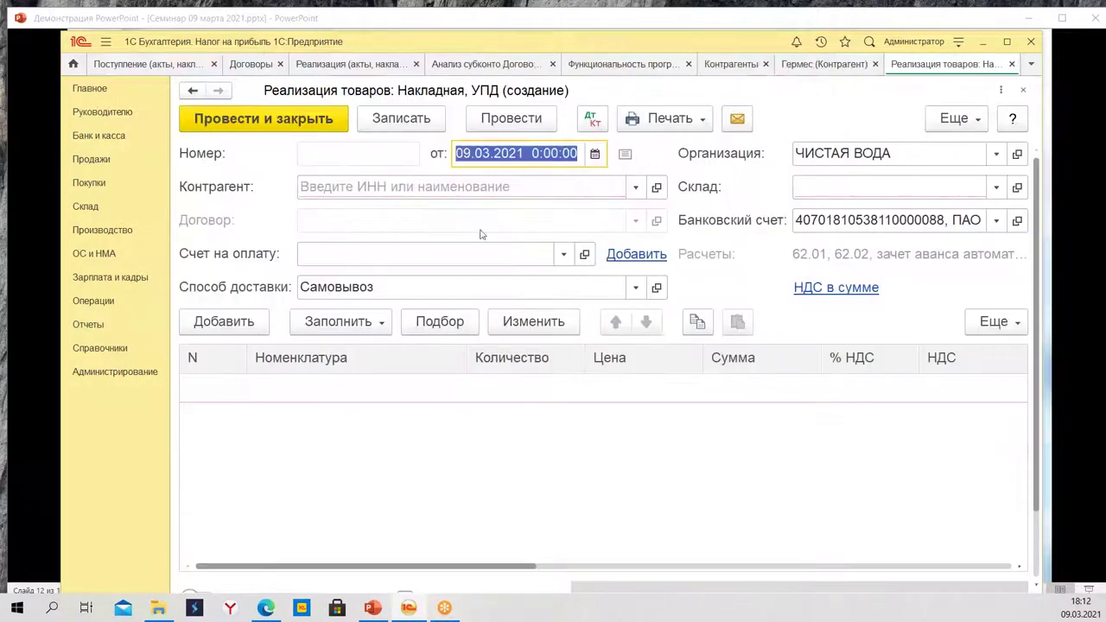
Set the sale's counterparty to Станкостроительный завод and show all contracts available for its Договор field.
{"action": "left_click", "coordinate": [525, 186]}
{"action": "left_click", "coordinate": [393, 216]}
{"action": "left_click", "coordinate": [446, 221]}
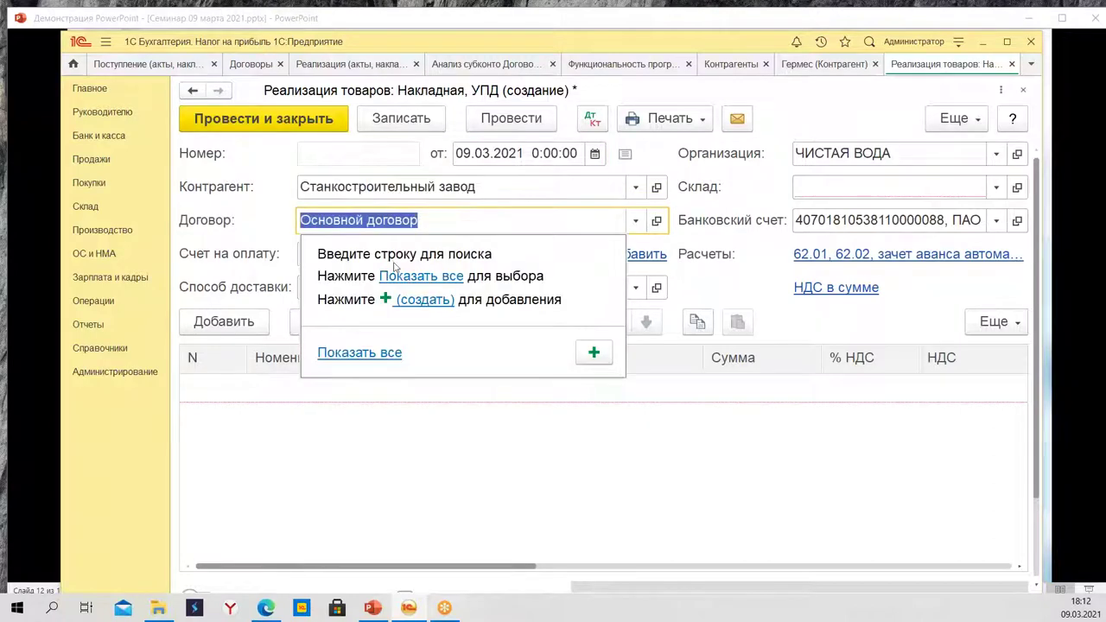
{"action": "left_click", "coordinate": [417, 278]}
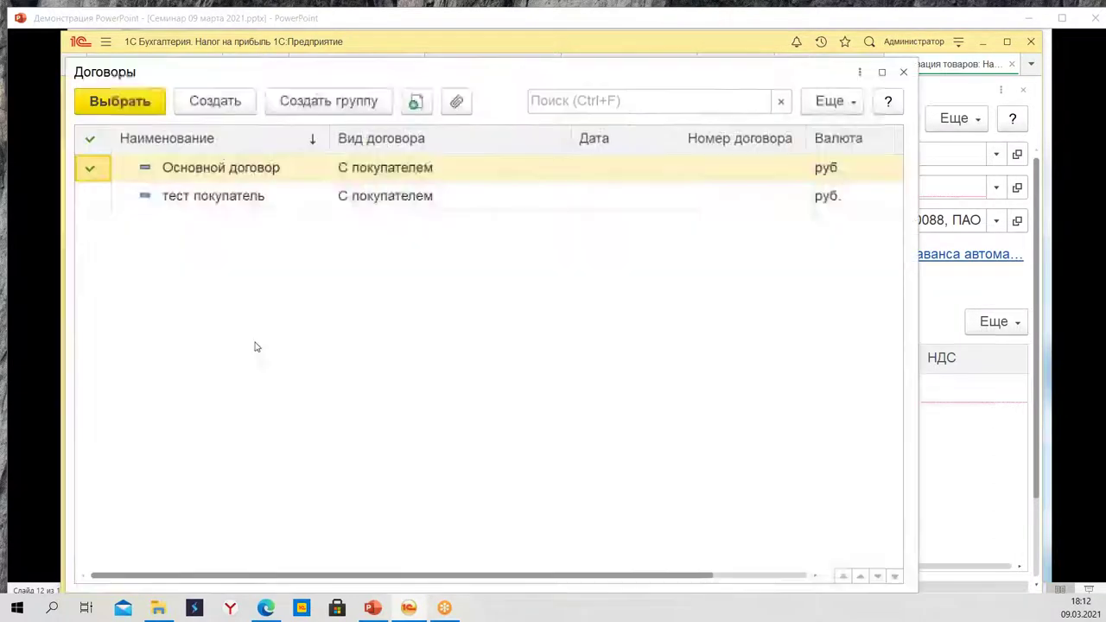
Check the contract type of тест покупатель in the sale's contract selection list.
{"action": "left_click", "coordinate": [250, 198]}
{"action": "left_click", "coordinate": [412, 208]}
{"action": "left_click", "coordinate": [205, 201]}
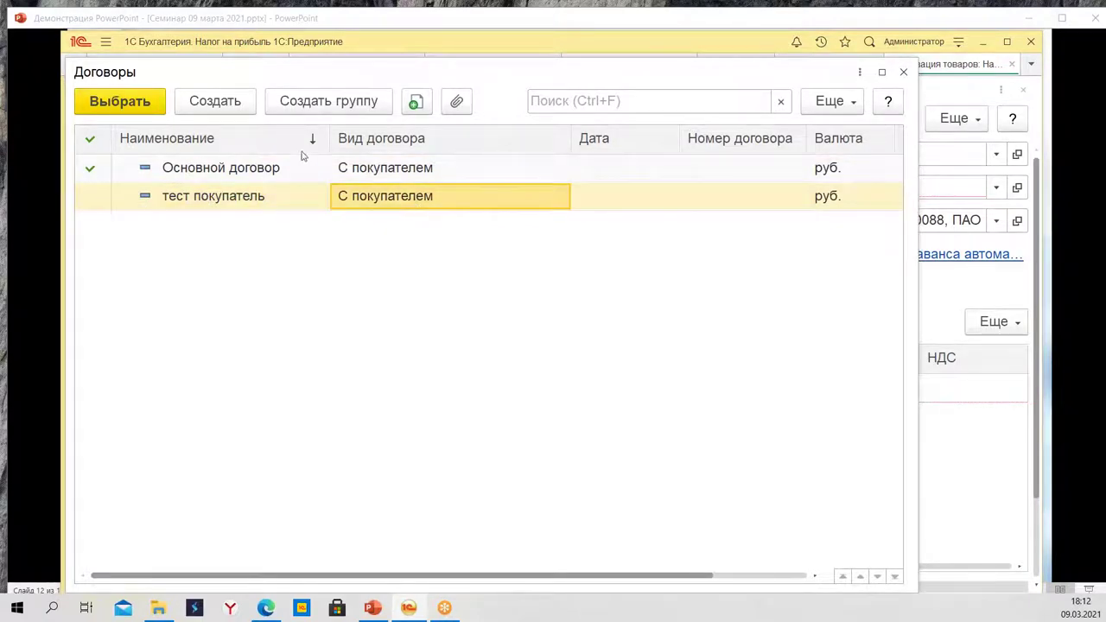
Open a new contract form for the sale, check its Вид договора, and close the form and the contract list unsaved.
{"action": "left_click", "coordinate": [216, 101]}
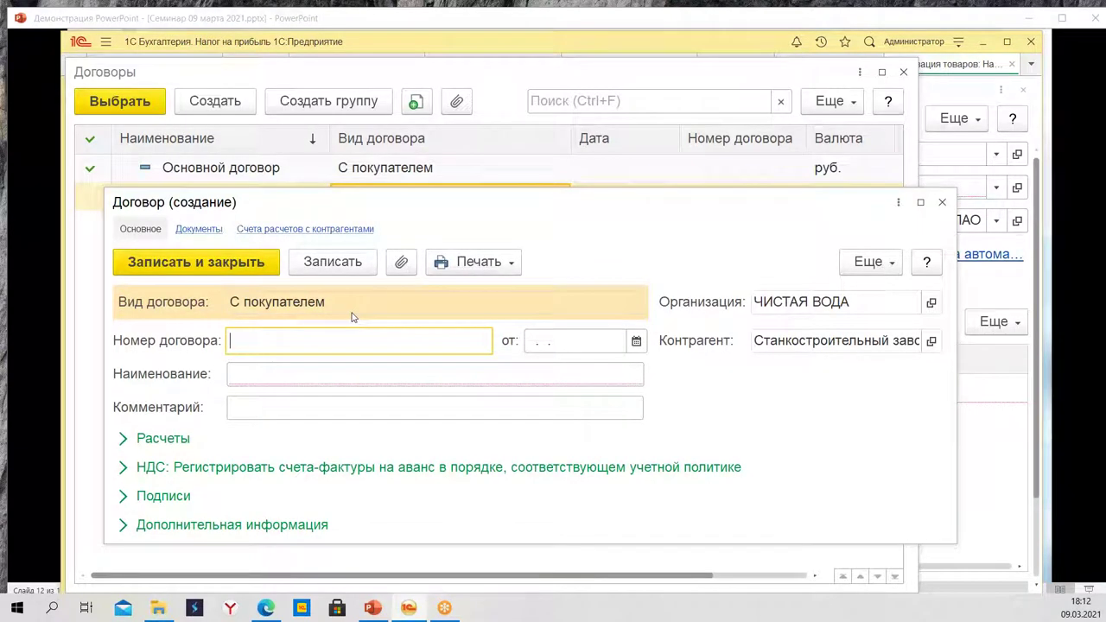
{"action": "left_click", "coordinate": [942, 202]}
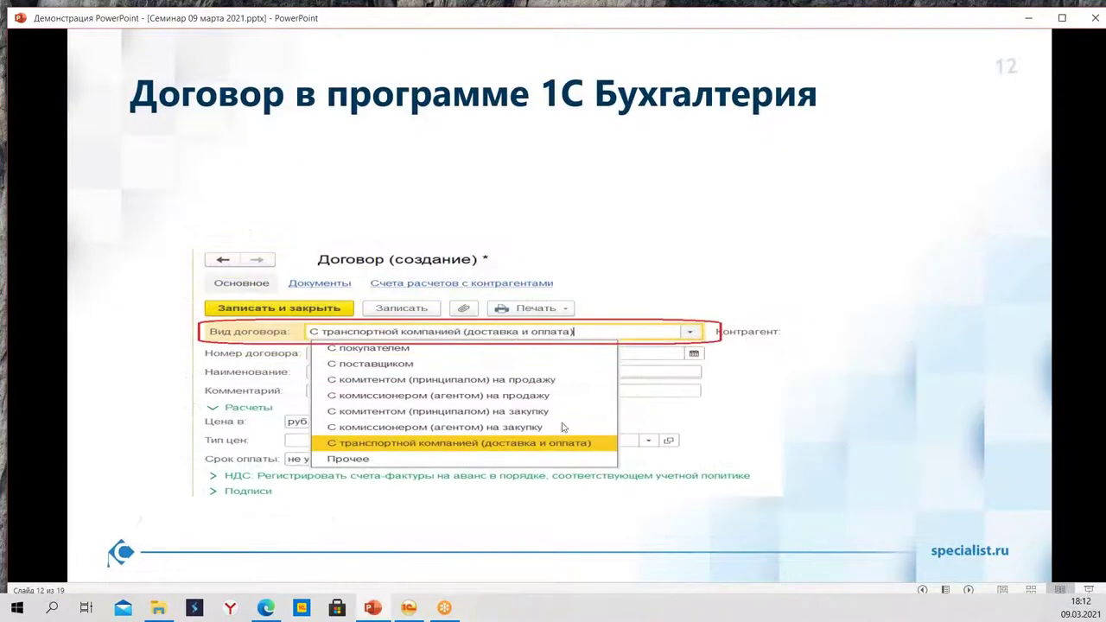
{"action": "left_click", "coordinate": [409, 609]}
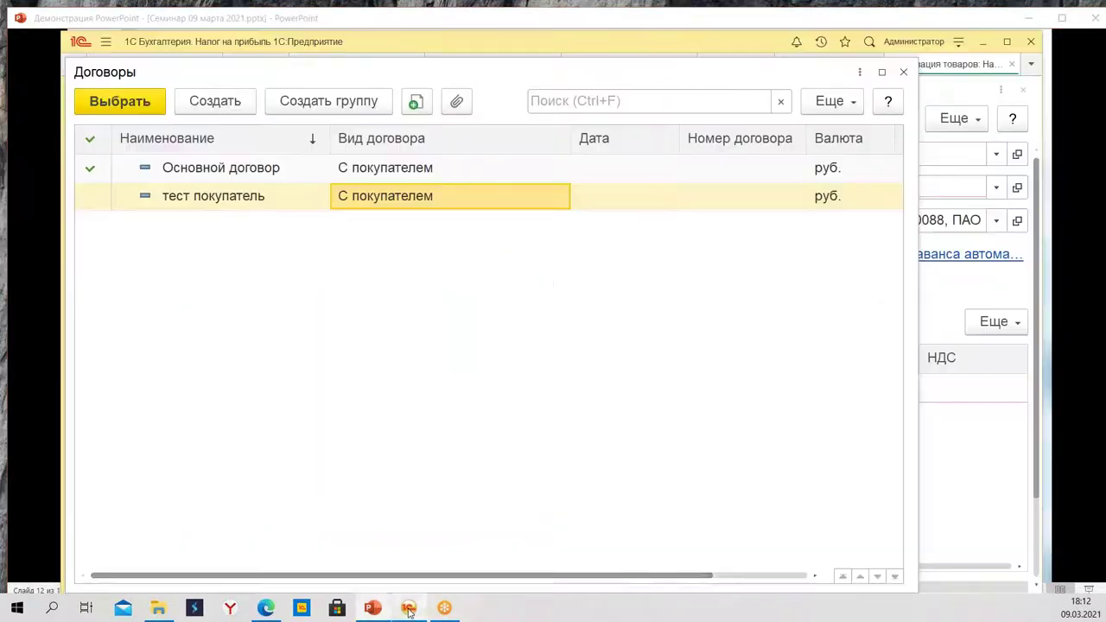
{"action": "left_click", "coordinate": [903, 71]}
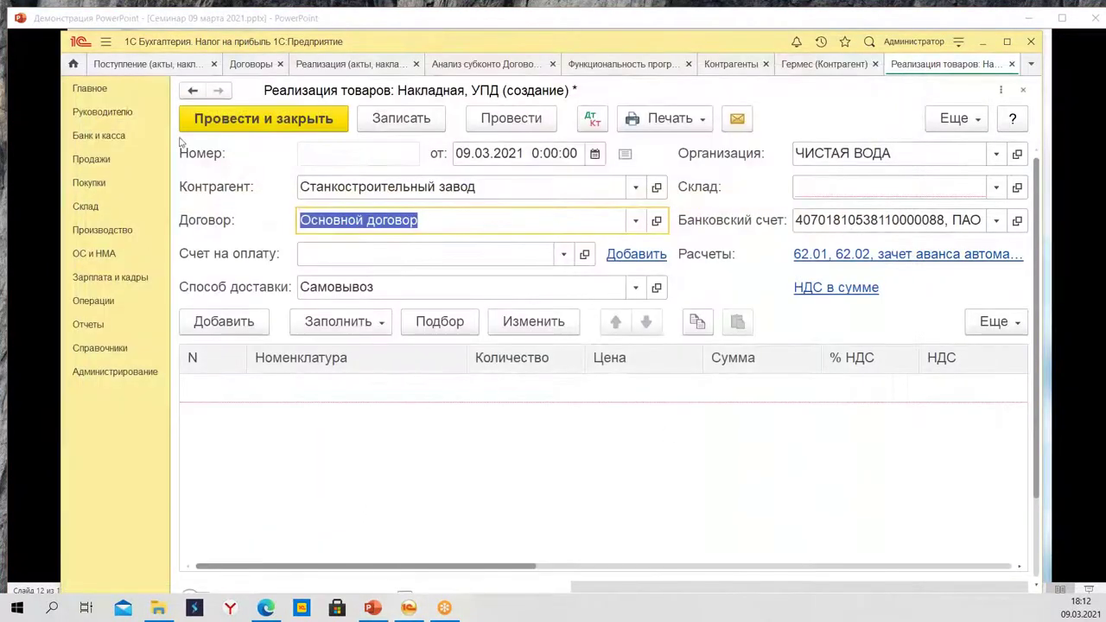
Open the Поступление денежных документов list from bank and cash and start a new document.
{"action": "left_click", "coordinate": [97, 138]}
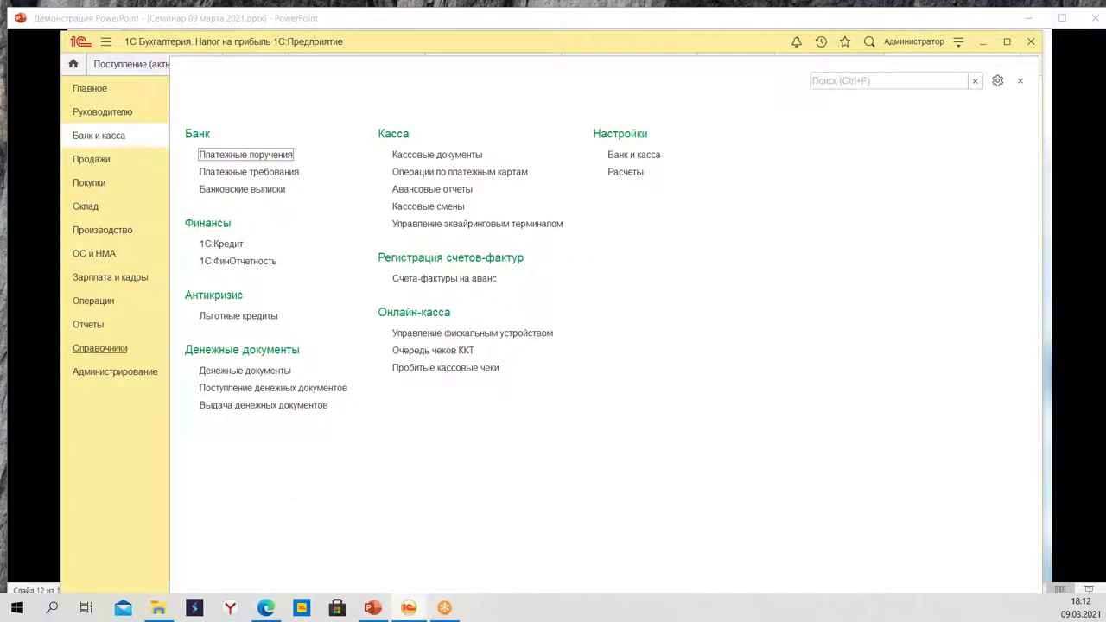
{"action": "left_click", "coordinate": [269, 386]}
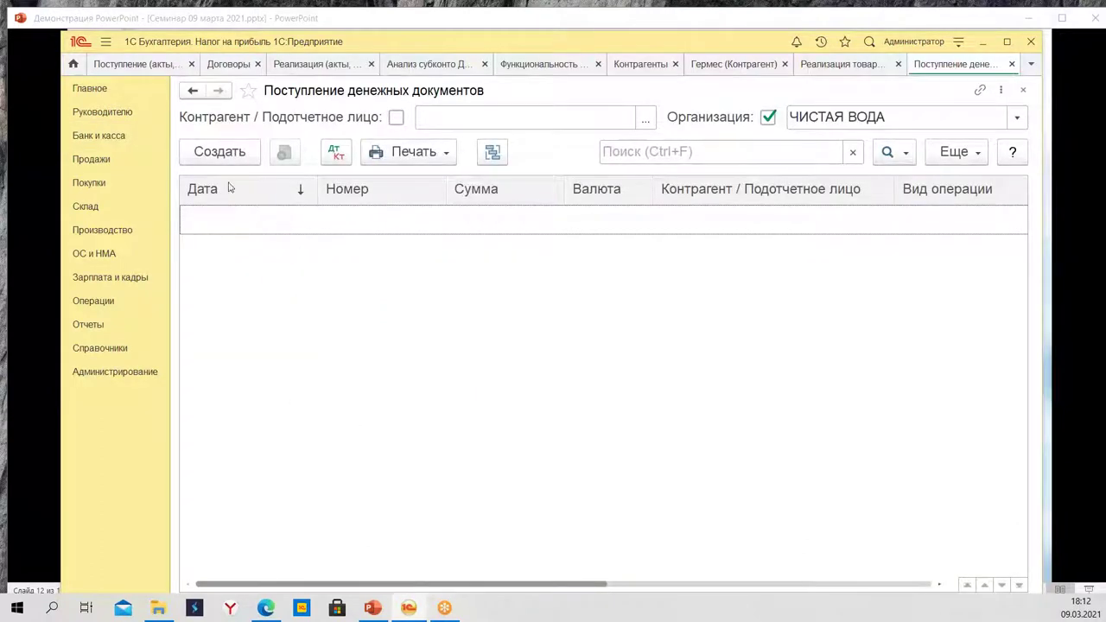
{"action": "left_click", "coordinate": [221, 156]}
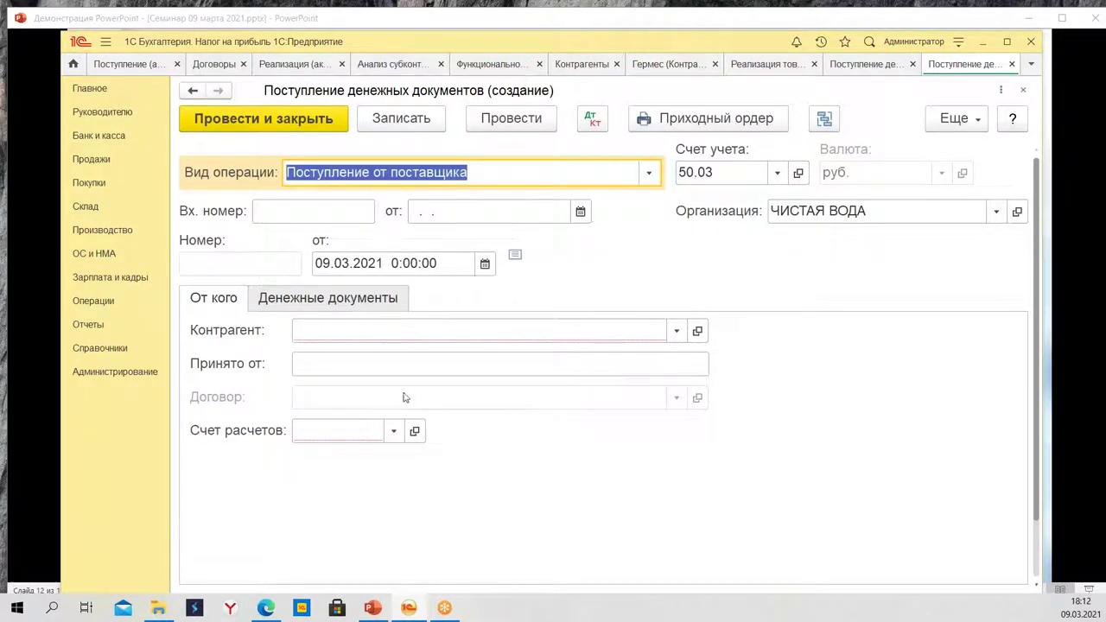
Set the monetary documents receipt's counterparty to Торговый дом and show all contracts for its Договор field.
{"action": "left_click", "coordinate": [560, 332]}
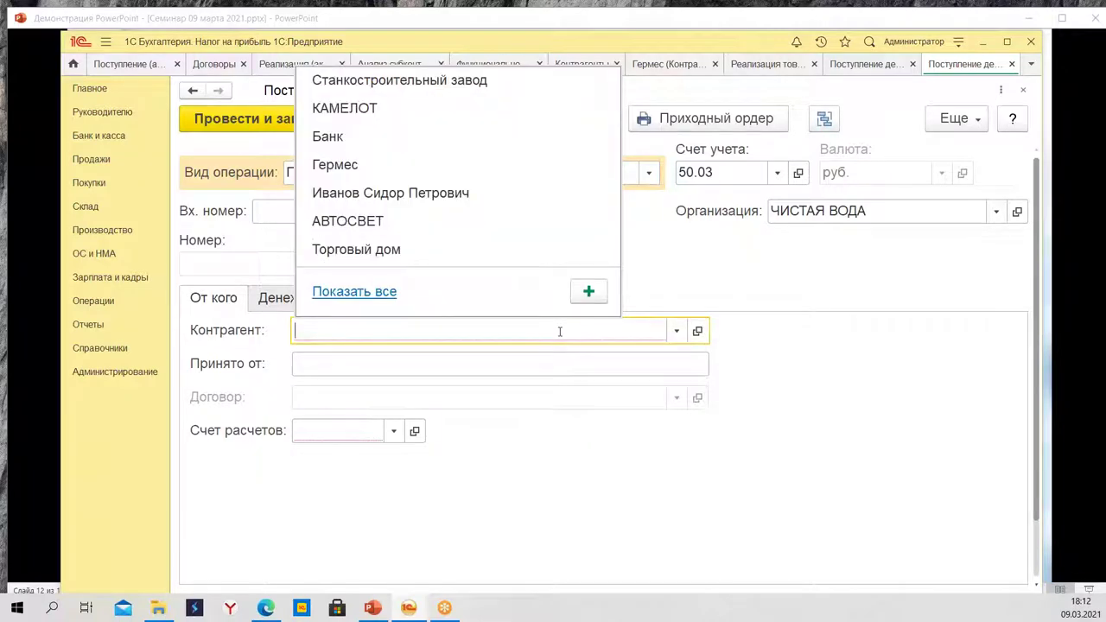
{"action": "left_click", "coordinate": [368, 253]}
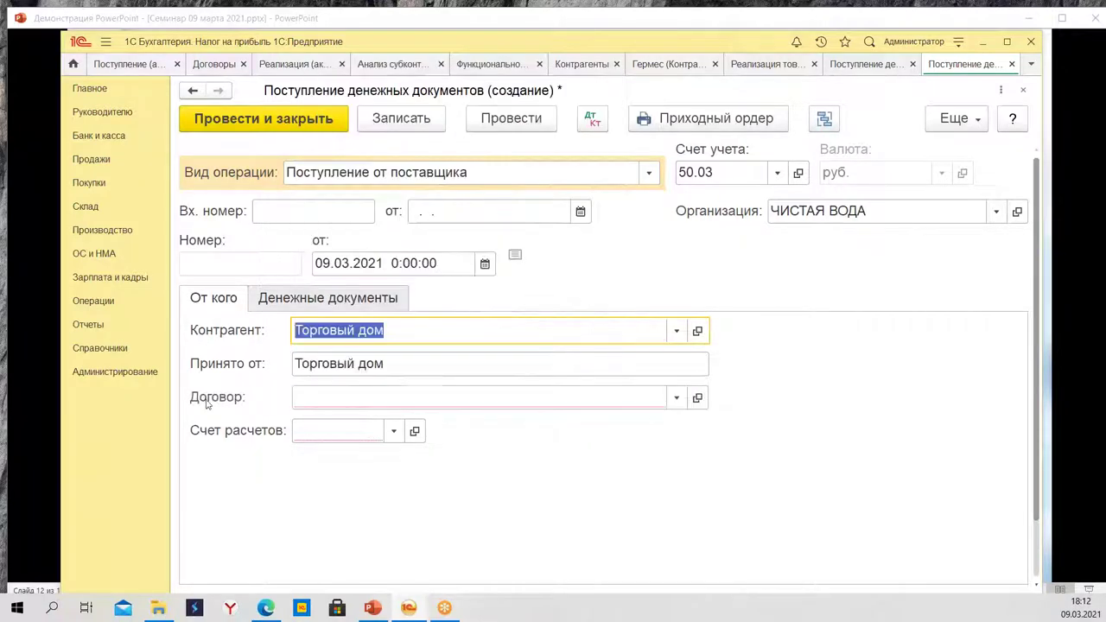
{"action": "left_click", "coordinate": [467, 399]}
{"action": "left_click", "coordinate": [420, 454]}
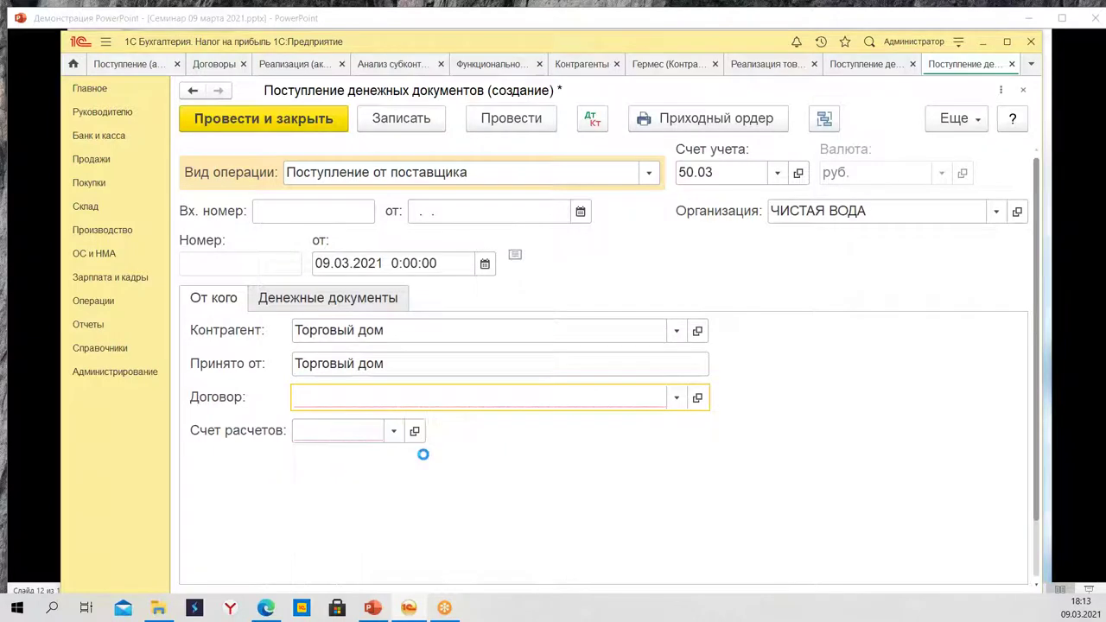
Open a new contract form for Торговый дом, check whether its Вид договора can be changed, and close the form and contract list unsaved.
{"action": "left_click", "coordinate": [216, 101]}
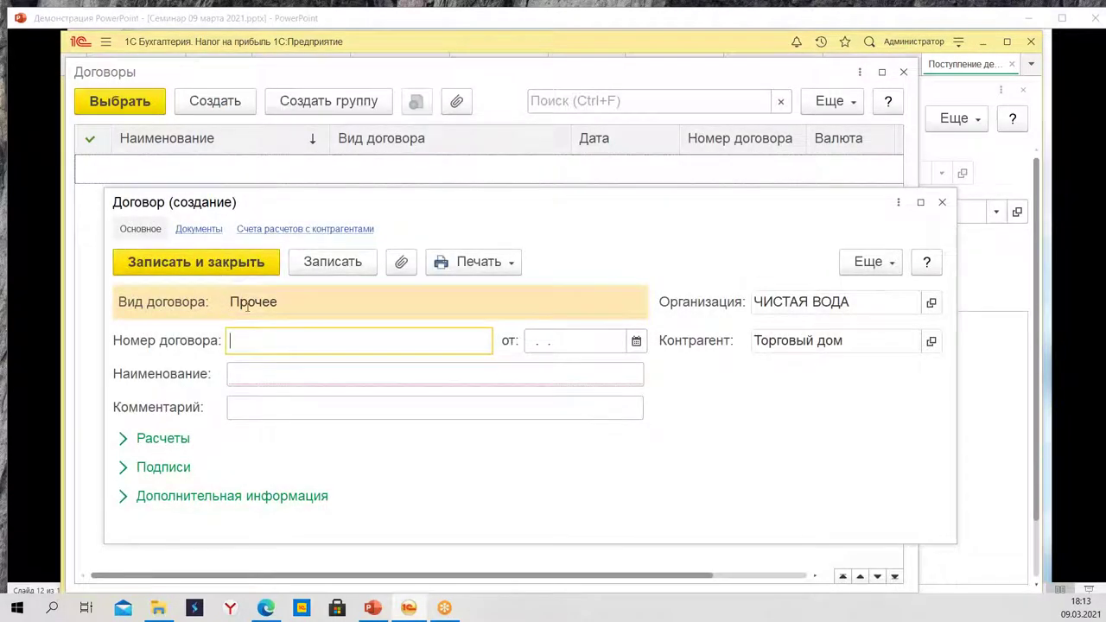
{"action": "left_click", "coordinate": [326, 303]}
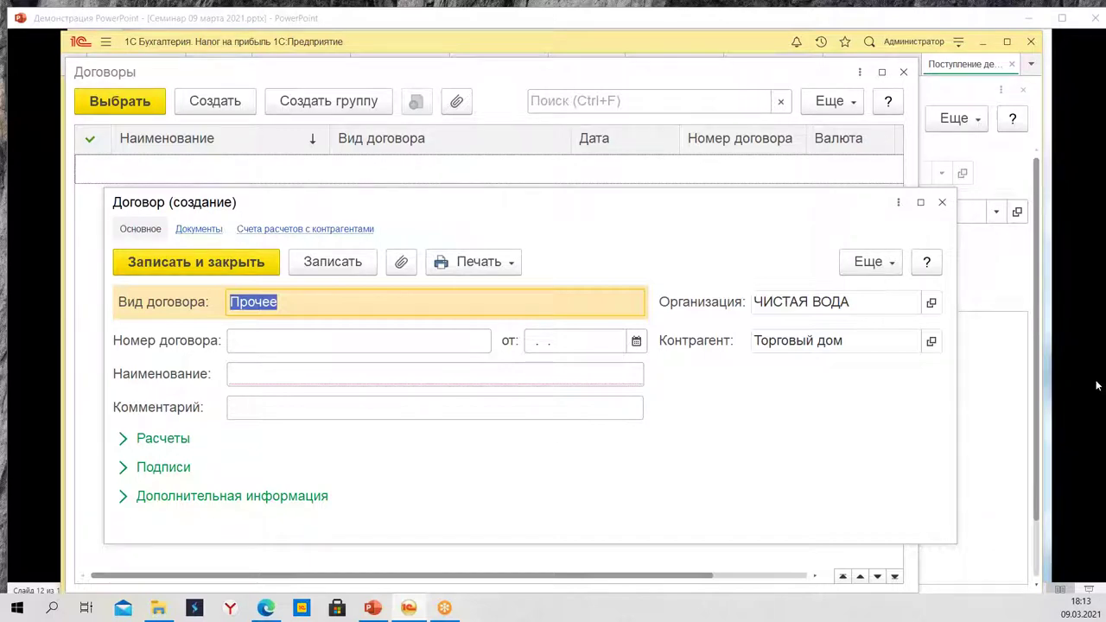
{"action": "key", "text": "alt+Tab"}
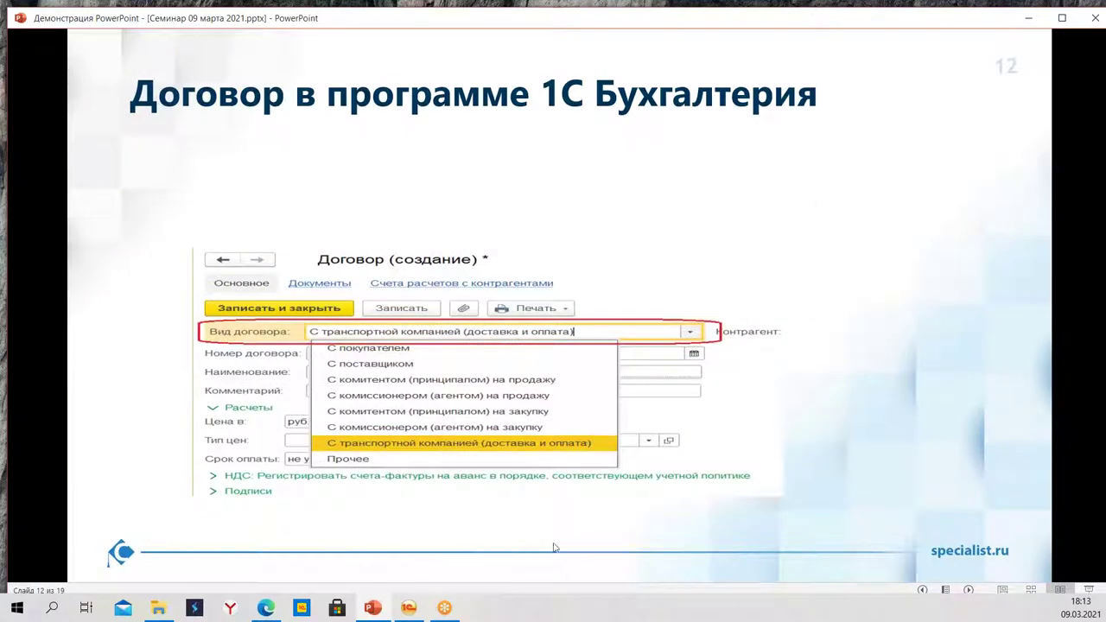
{"action": "left_click", "coordinate": [409, 608]}
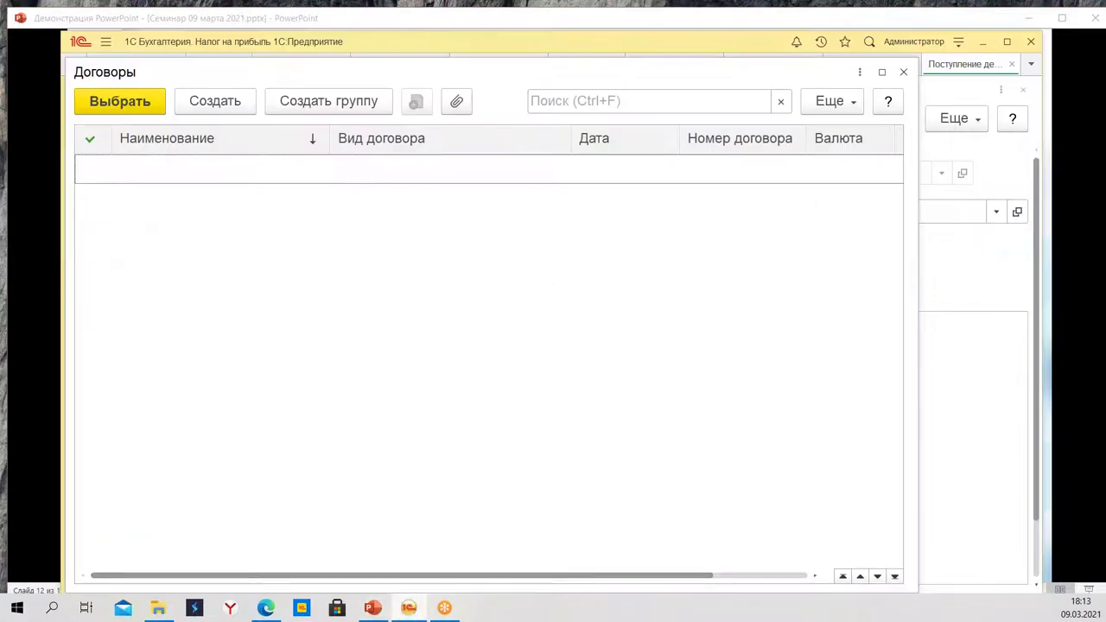
{"action": "left_click", "coordinate": [903, 72]}
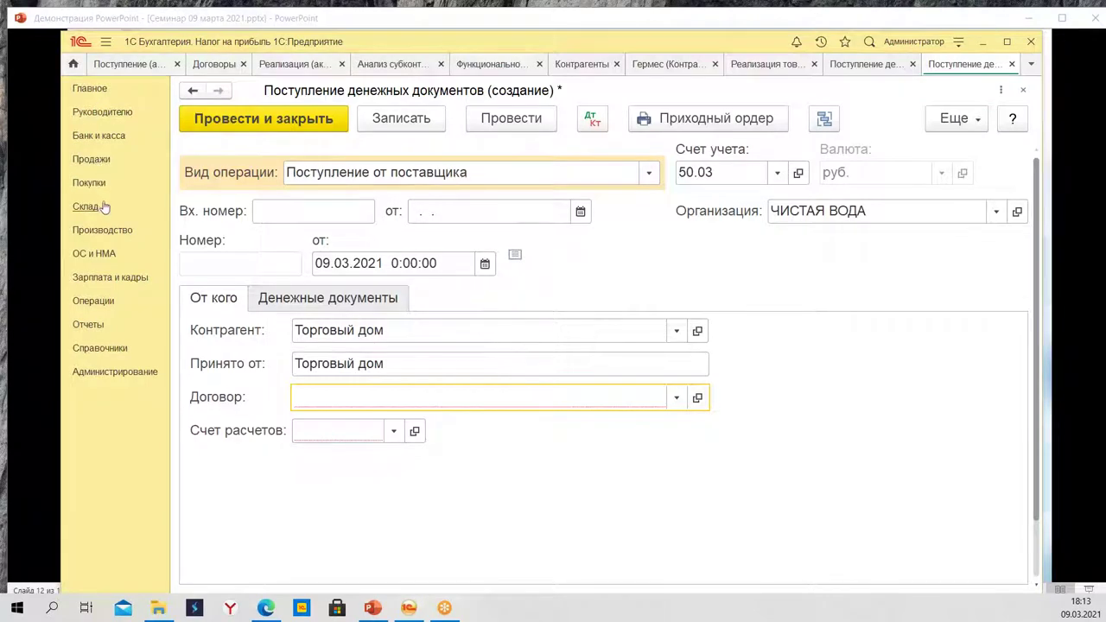
Open the Платежные поручения list from bank and cash and start a new payment order.
{"action": "left_click", "coordinate": [100, 136]}
{"action": "left_click", "coordinate": [233, 156]}
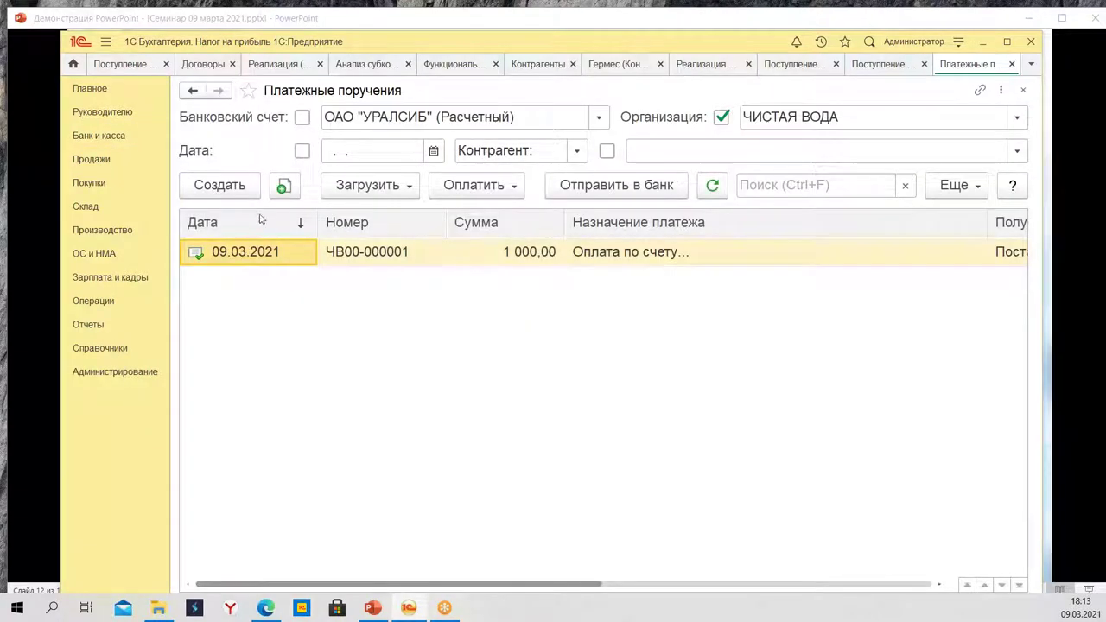
{"action": "left_click", "coordinate": [220, 186]}
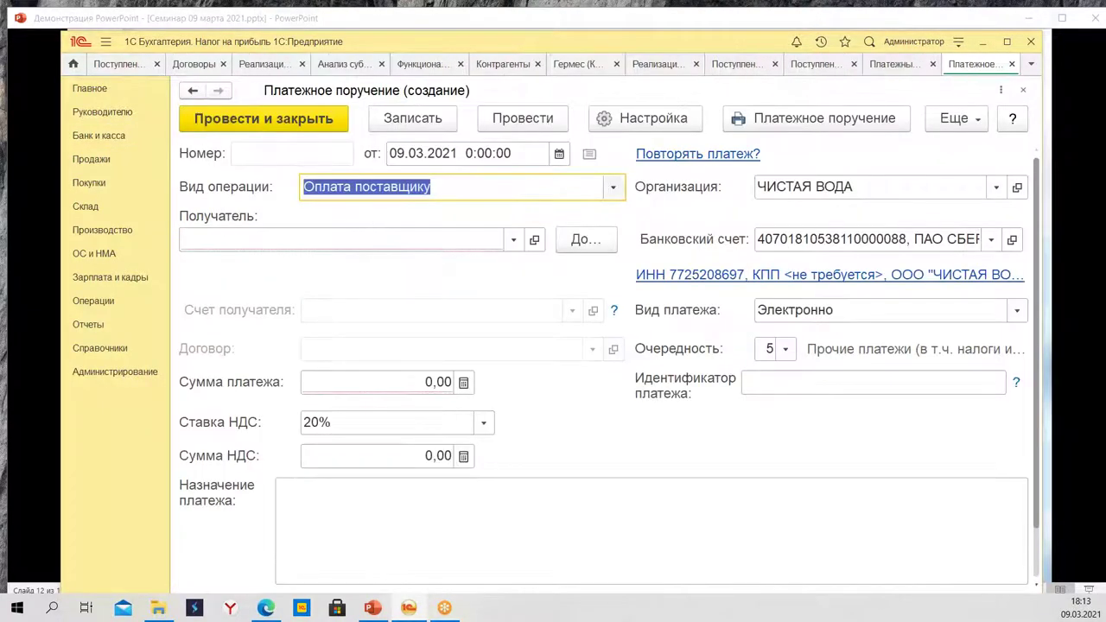
Set the payment order's recipient to Торговый дом and show all contracts for its Договор field.
{"action": "left_click", "coordinate": [437, 236]}
{"action": "type", "text": "То"}
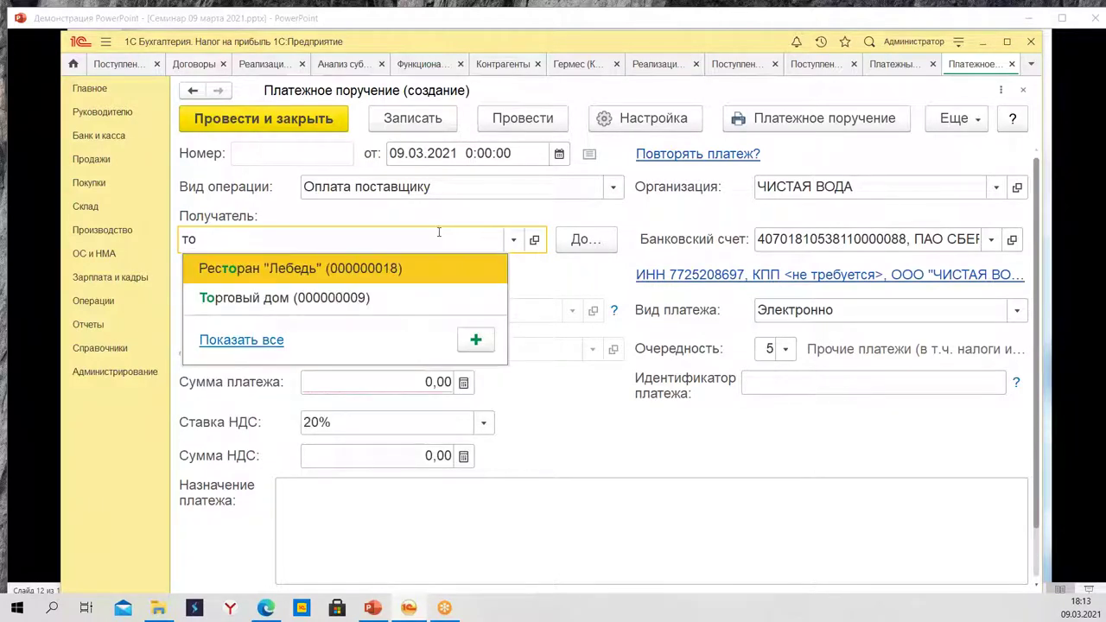
{"action": "key", "text": "Escape"}
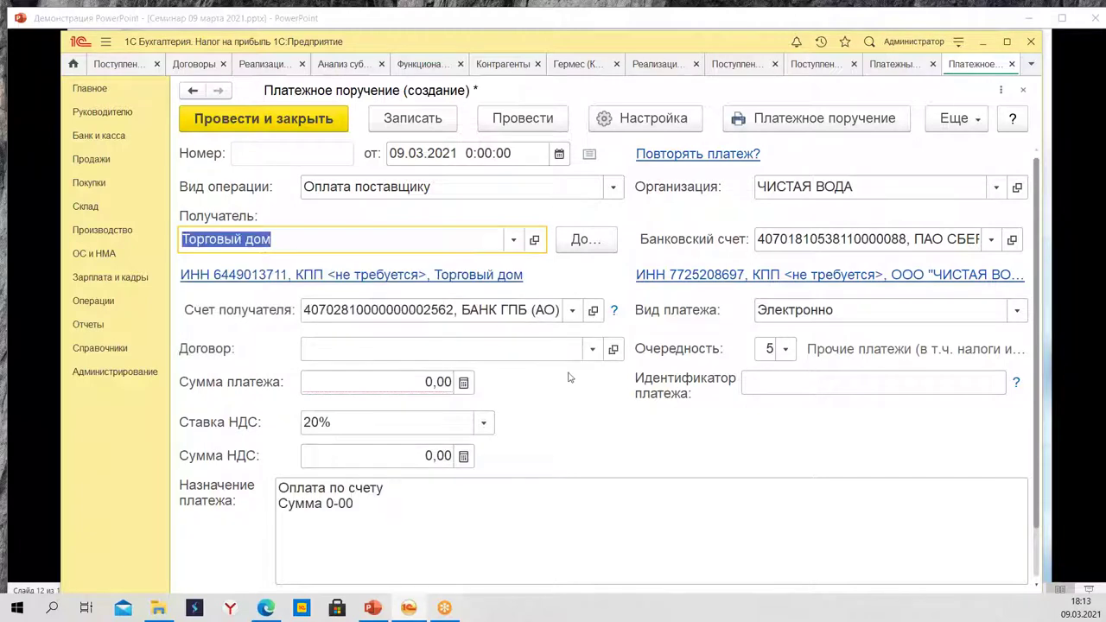
{"action": "left_click", "coordinate": [551, 350]}
{"action": "left_click", "coordinate": [417, 406]}
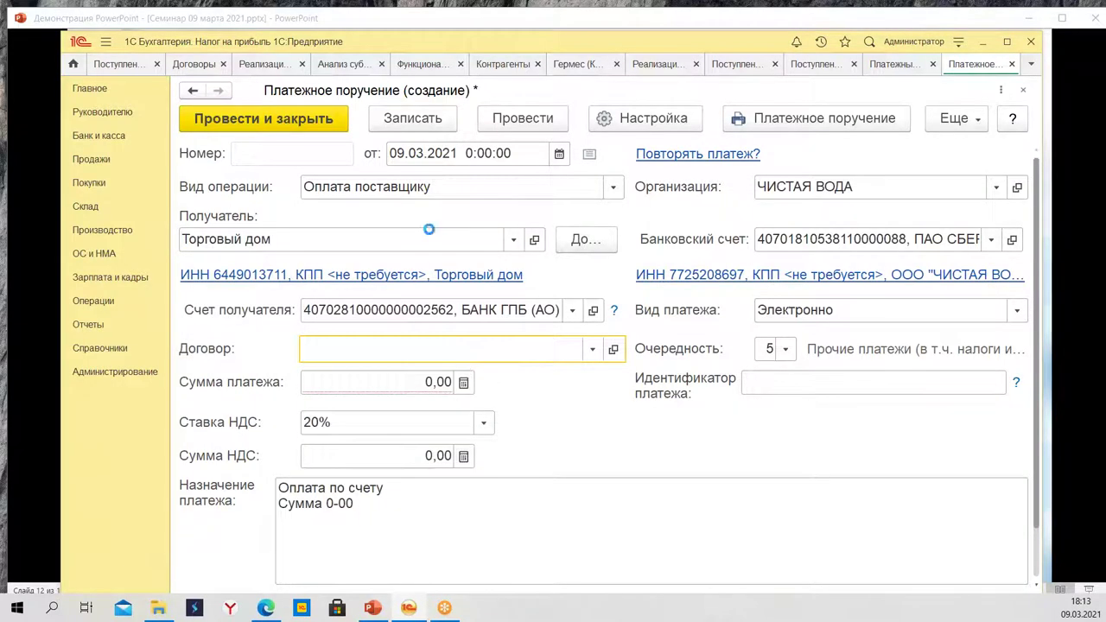
Open a new contract form from the payment order, review the selectable Вид договора options, and close the form and contract list unsaved.
{"action": "left_click", "coordinate": [207, 101]}
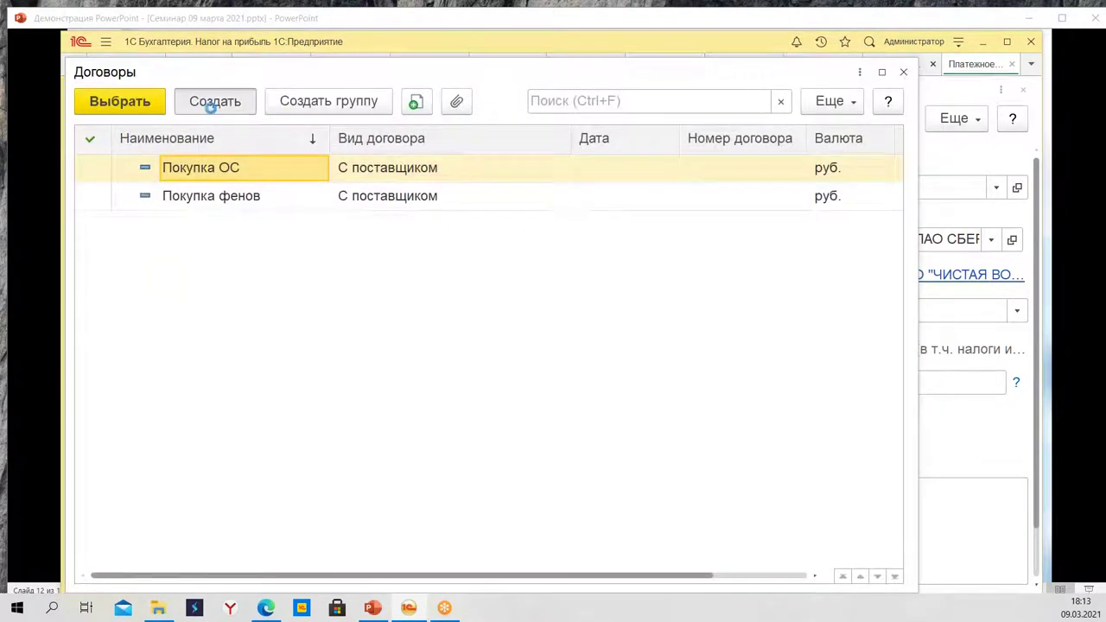
{"action": "left_click", "coordinate": [633, 304]}
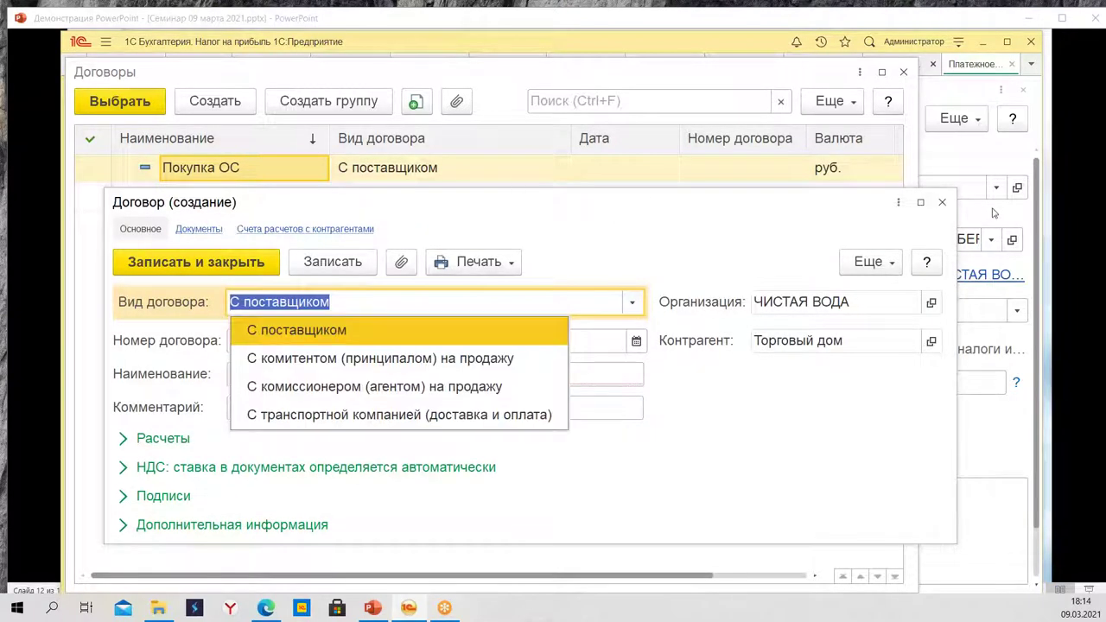
{"action": "left_click", "coordinate": [943, 203]}
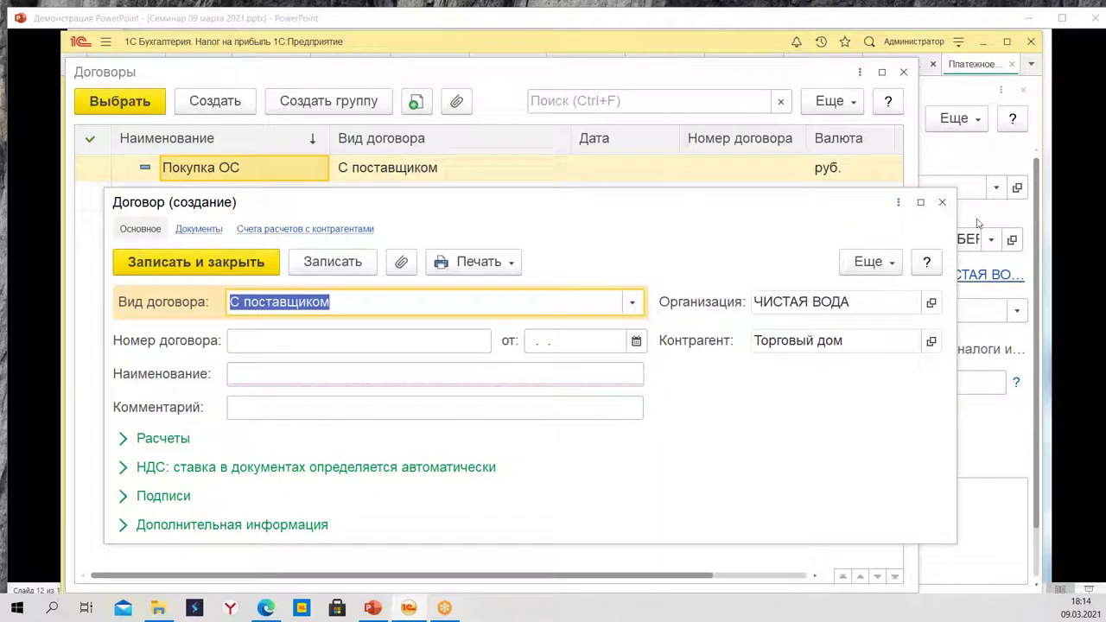
{"action": "key", "text": "alt+Tab"}
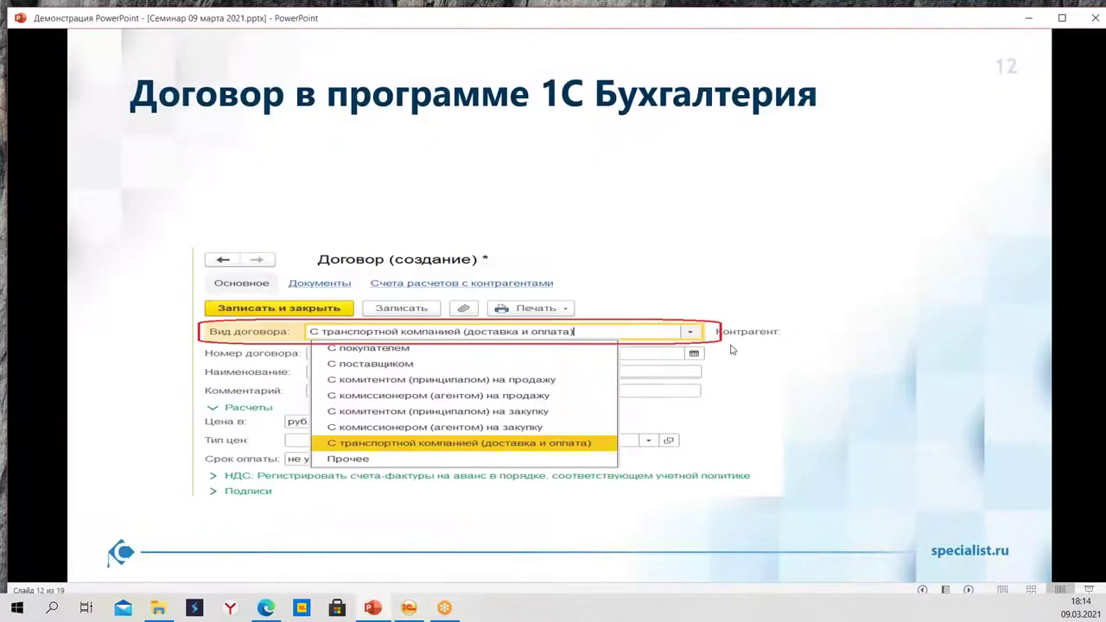
{"action": "left_click", "coordinate": [408, 609]}
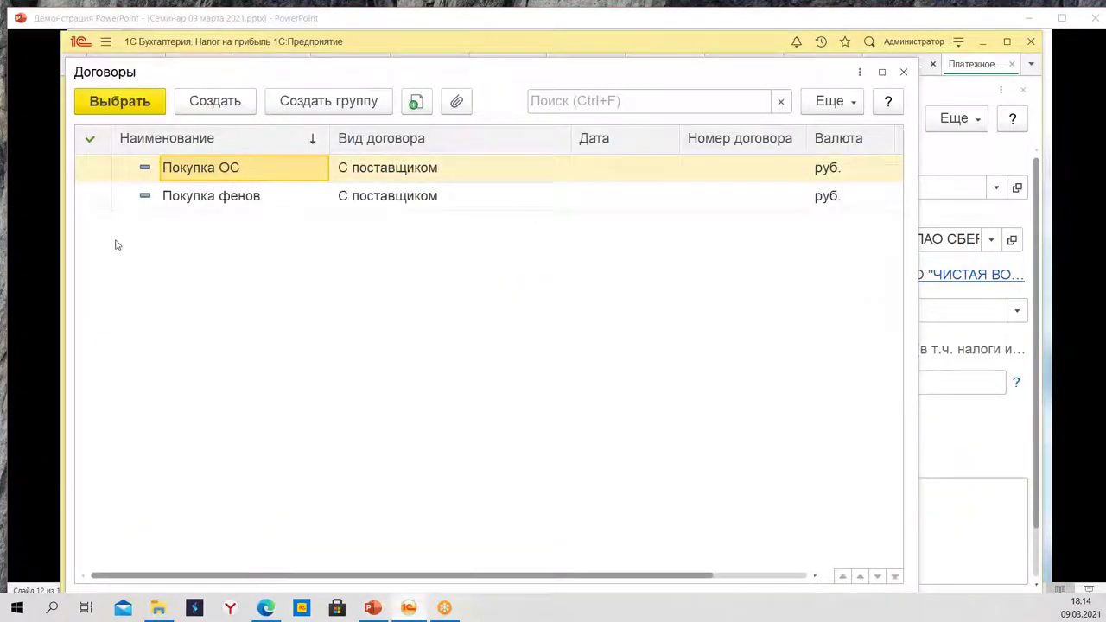
{"action": "left_click", "coordinate": [903, 72]}
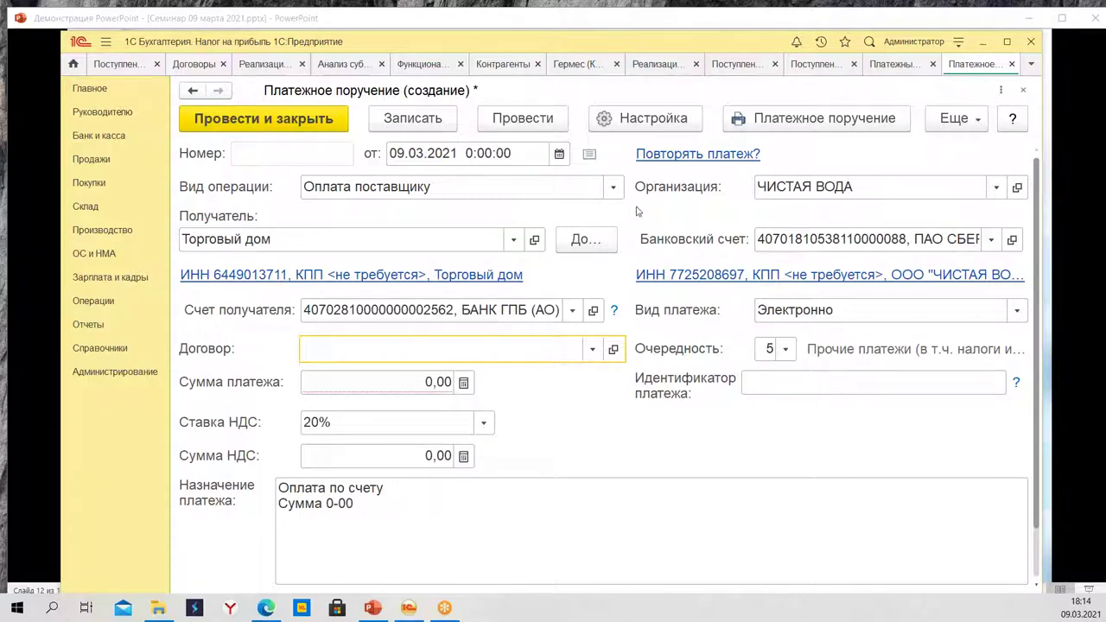
Change the payment order's Вид операции to Прочее списание.
{"action": "left_click", "coordinate": [576, 186]}
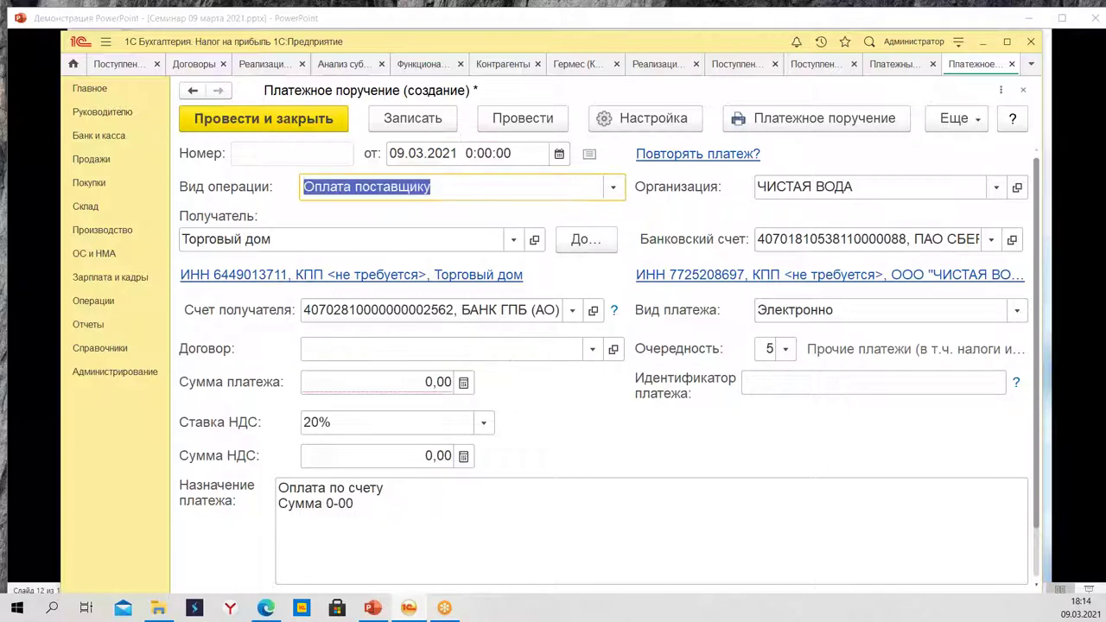
{"action": "left_click", "coordinate": [619, 188]}
{"action": "key", "text": "Escape"}
{"action": "key", "text": "F4"}
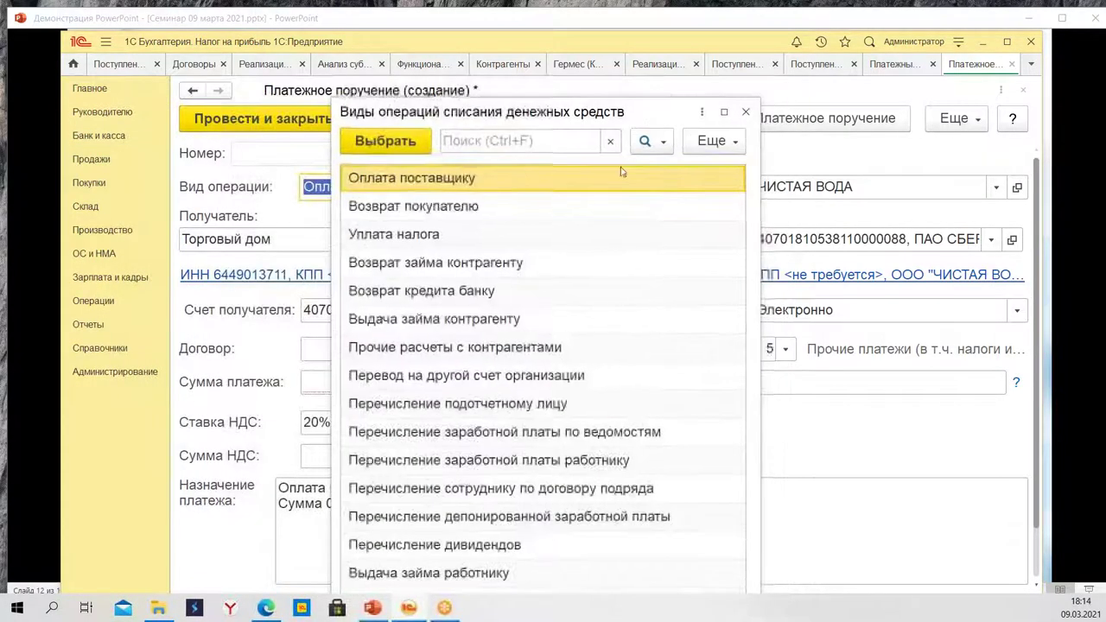
{"action": "scroll", "coordinate": [553, 307], "scroll_direction": "down", "scroll_amount": 2}
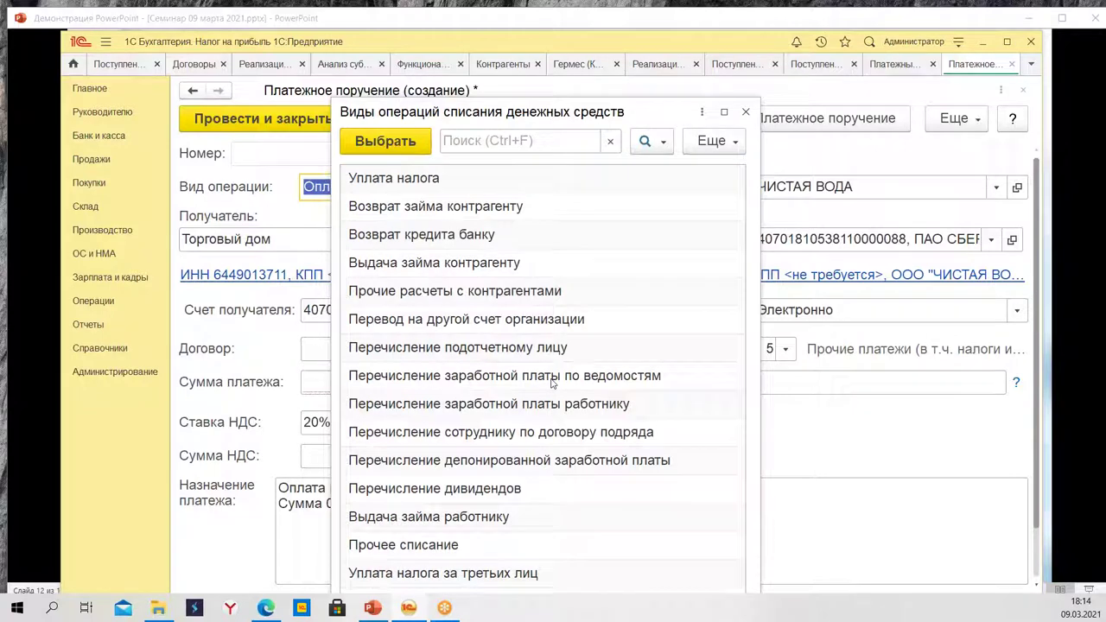
{"action": "double_click", "coordinate": [425, 555]}
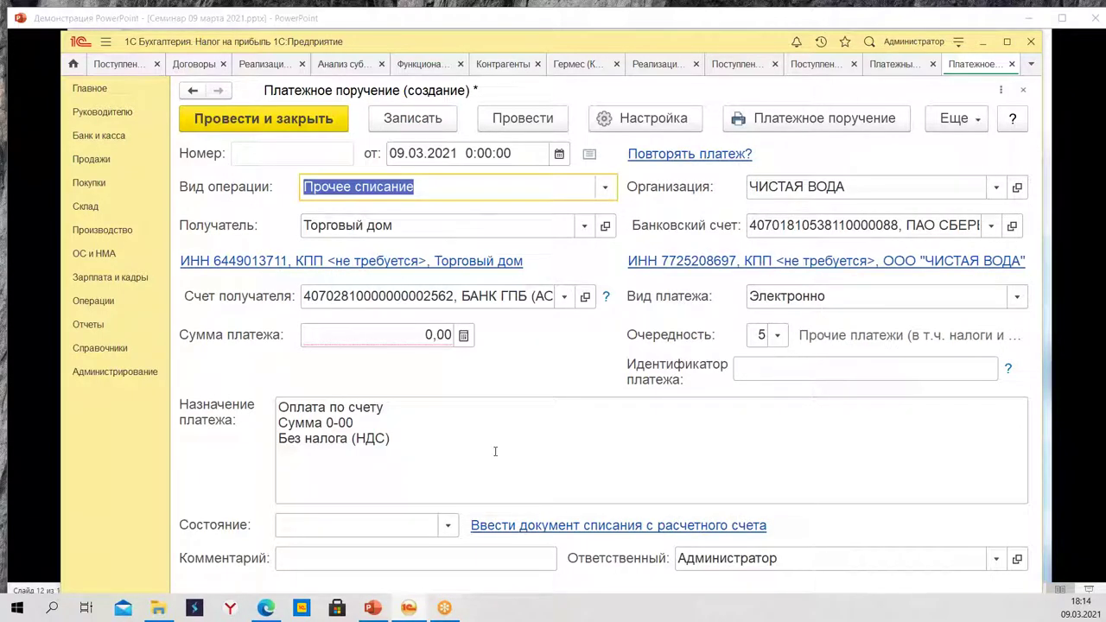
Close the payment order and the monetary document receipt without saving, along with both of their document lists.
{"action": "left_click", "coordinate": [1024, 90]}
{"action": "left_click", "coordinate": [604, 364]}
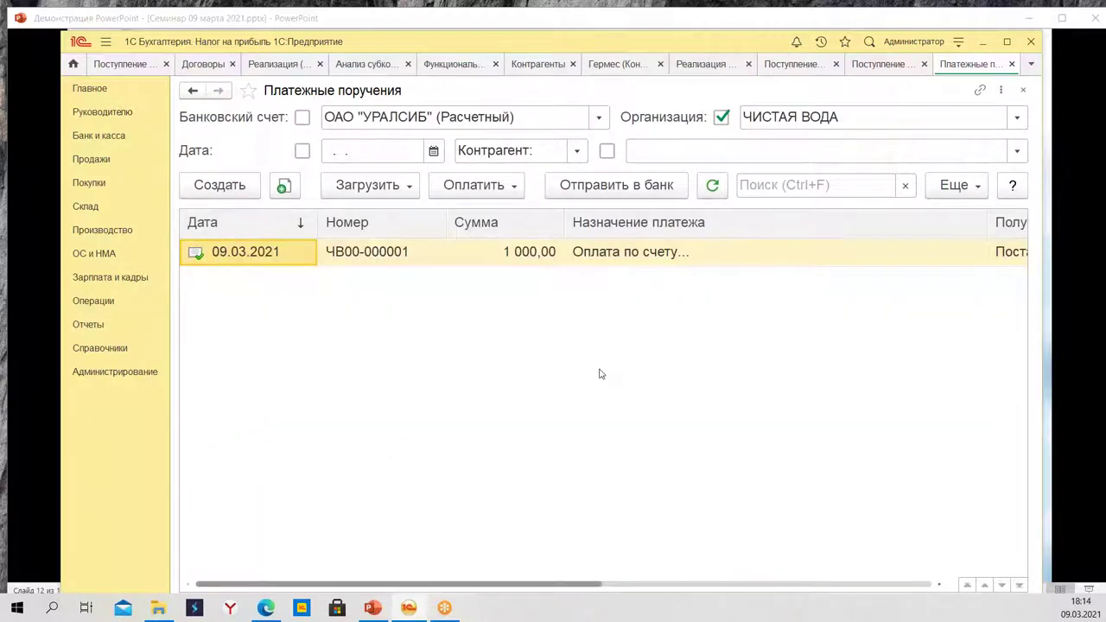
{"action": "left_click", "coordinate": [1025, 91]}
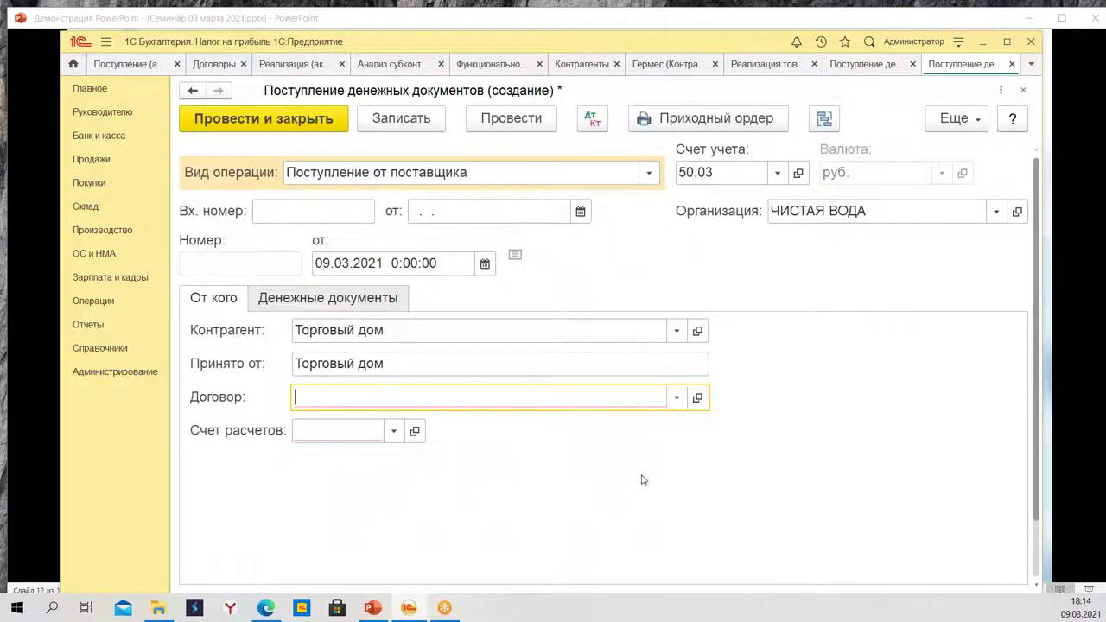
{"action": "left_click", "coordinate": [1023, 90]}
{"action": "left_click", "coordinate": [626, 364]}
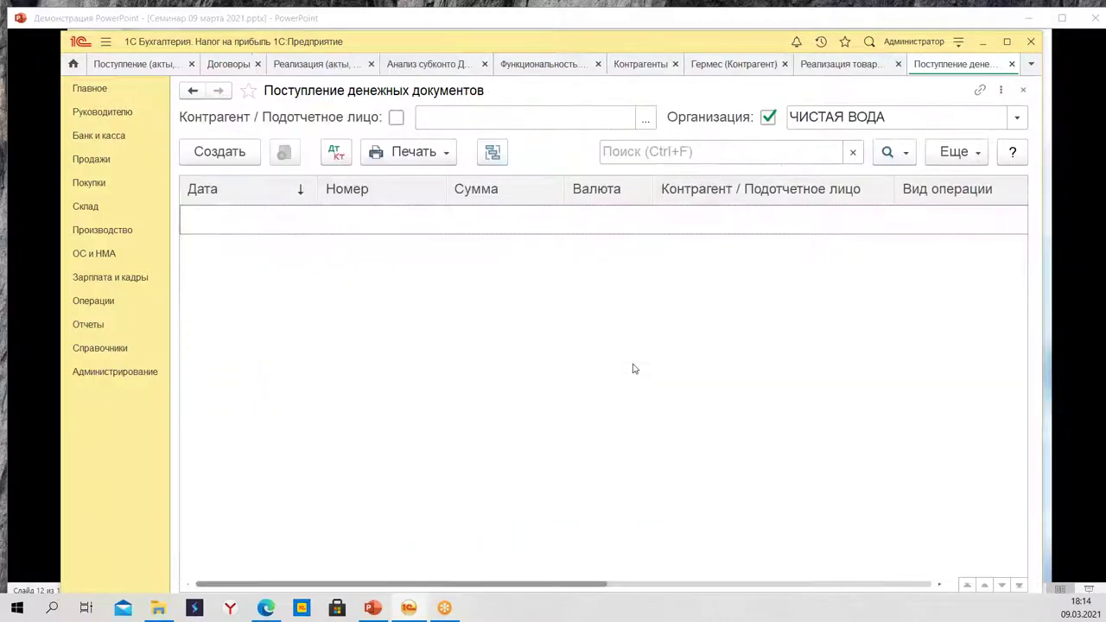
{"action": "left_click", "coordinate": [1023, 90]}
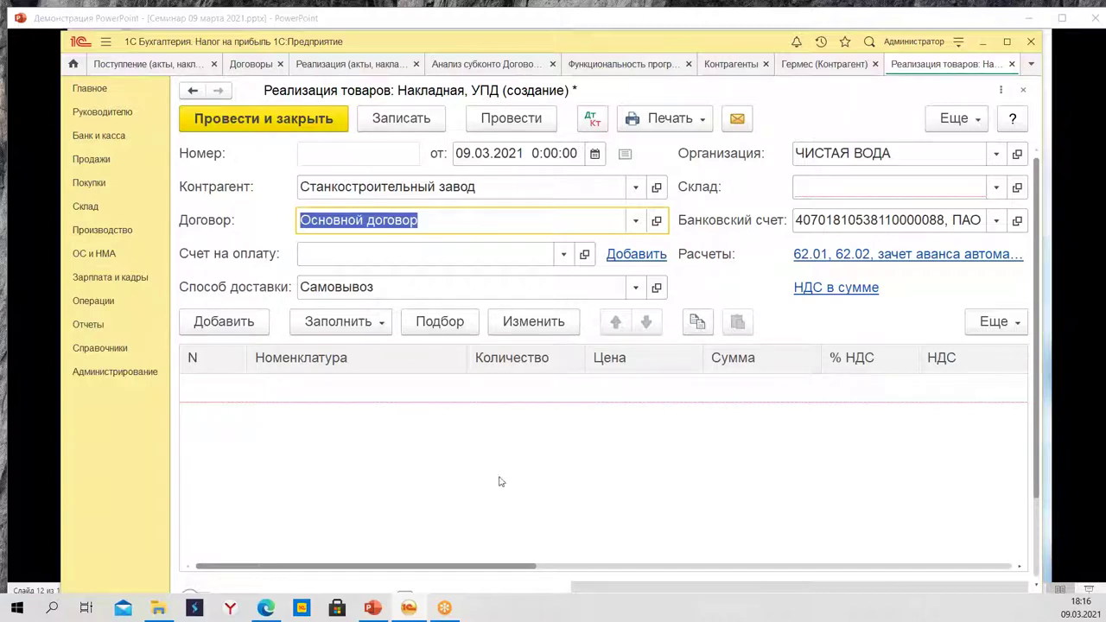
Create a contract group named 2020 in the contract list of the counterparty Станкостроительный завод.
{"action": "left_click", "coordinate": [656, 189]}
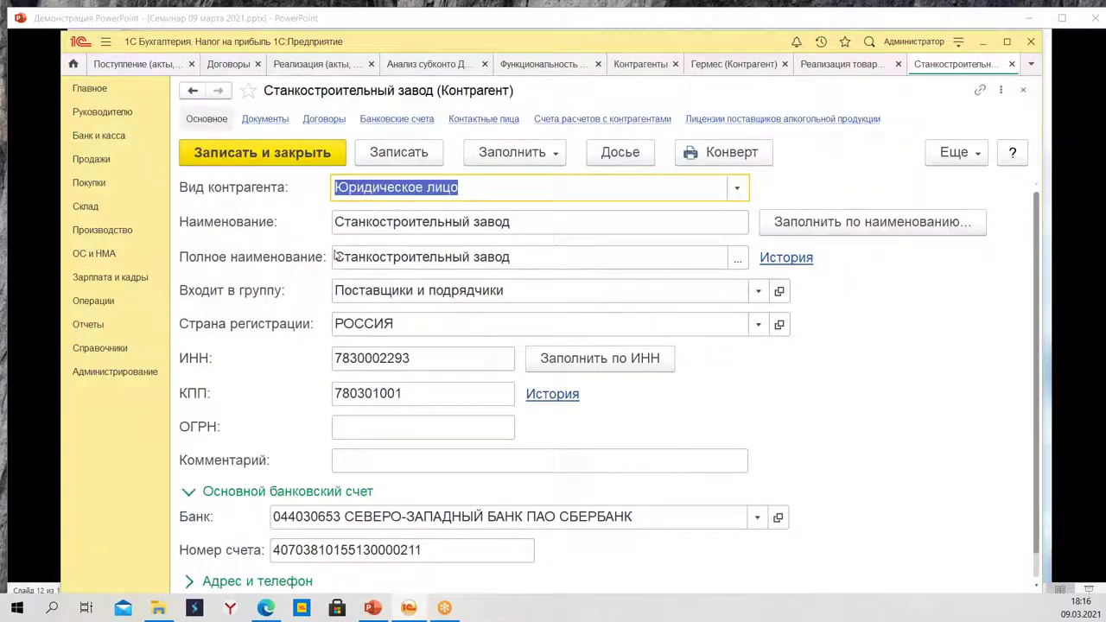
{"action": "left_click", "coordinate": [325, 121]}
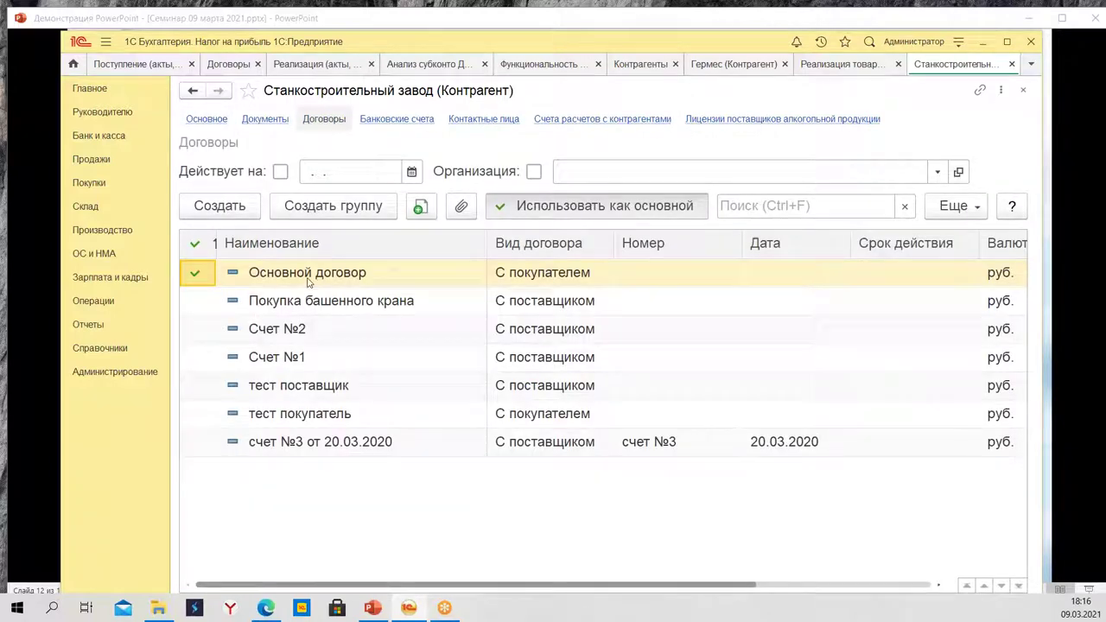
{"action": "left_click", "coordinate": [336, 204]}
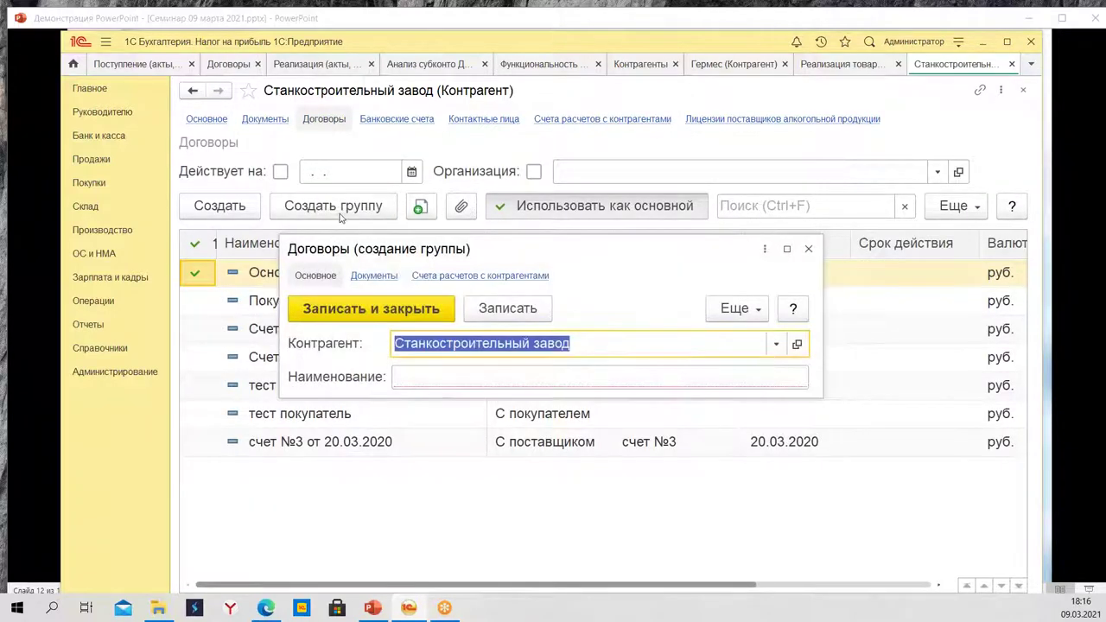
{"action": "left_click", "coordinate": [438, 374]}
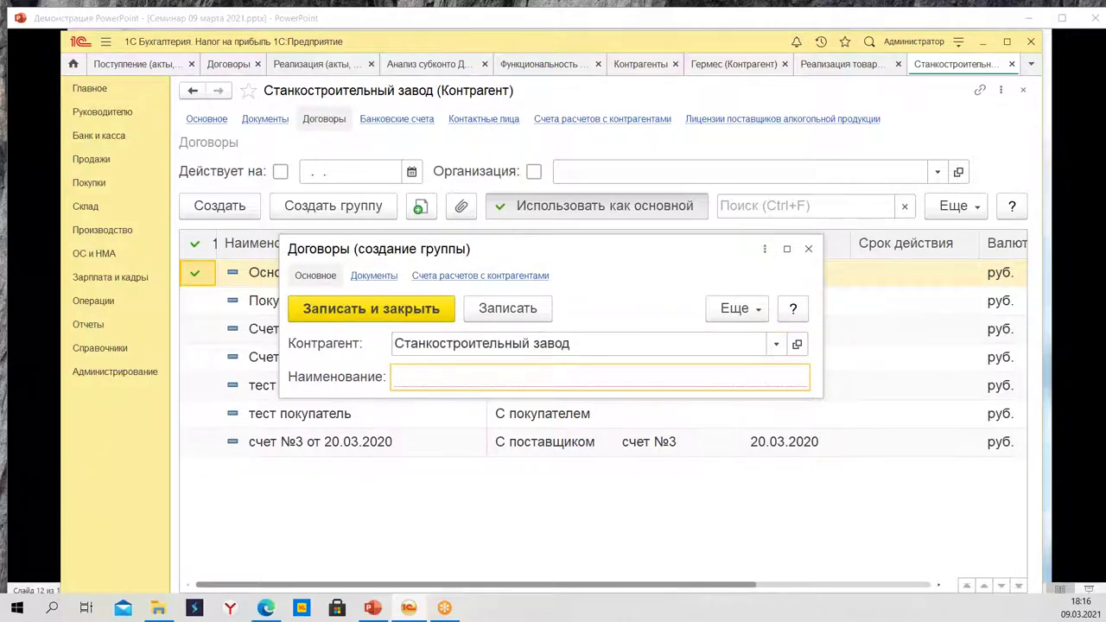
{"action": "type", "text": "2020"}
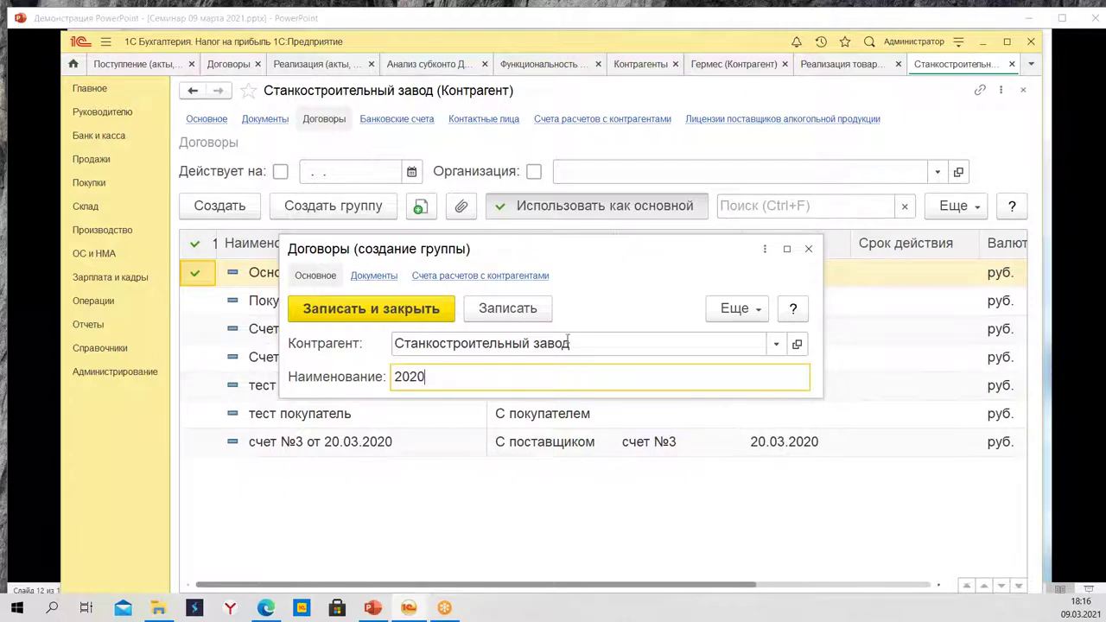
{"action": "left_click", "coordinate": [368, 313]}
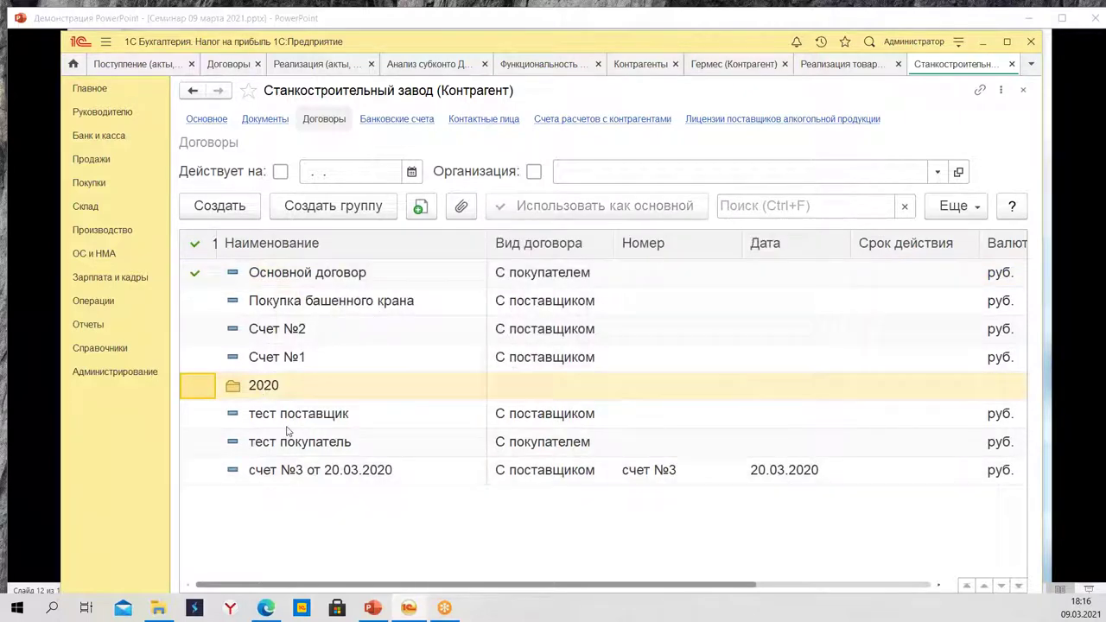
{"action": "left_click_drag", "start_coordinate": [350, 472], "coordinate": [294, 396]}
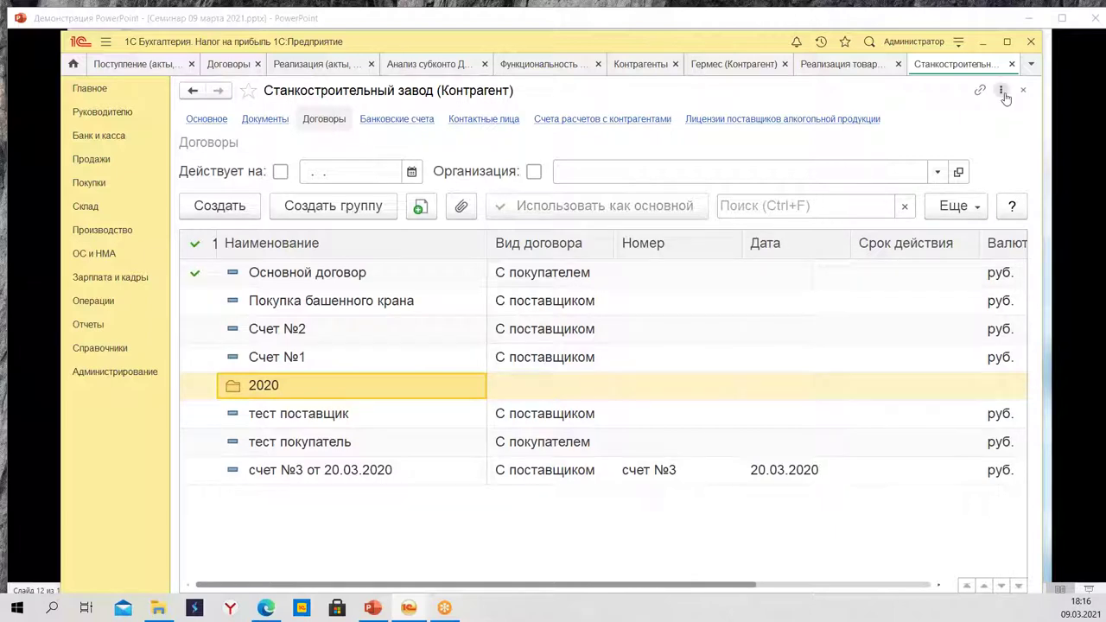
Close all open forms without saving the sale document and open the purchases list Поступление (акты, накладные, УПД).
{"action": "left_click", "coordinate": [1012, 64]}
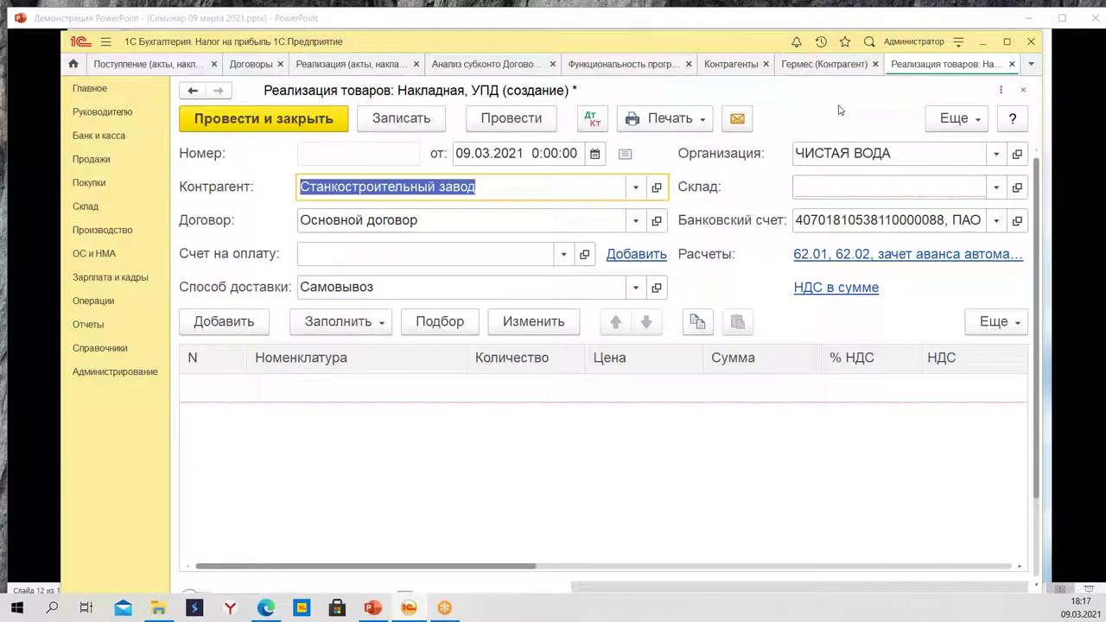
{"action": "left_click", "coordinate": [1023, 90]}
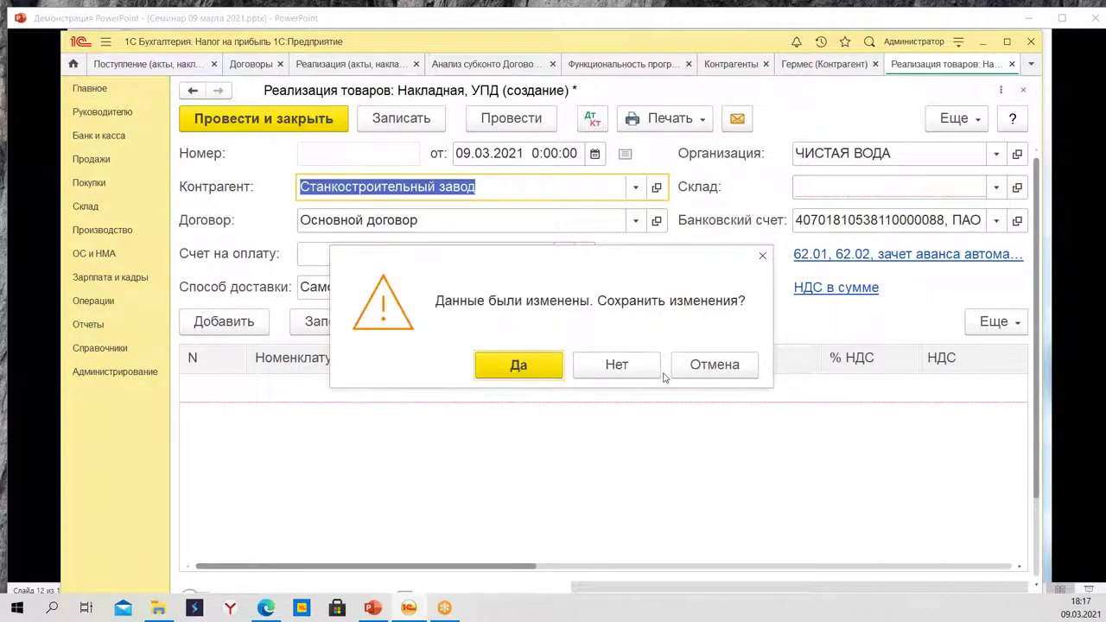
{"action": "left_click", "coordinate": [617, 365]}
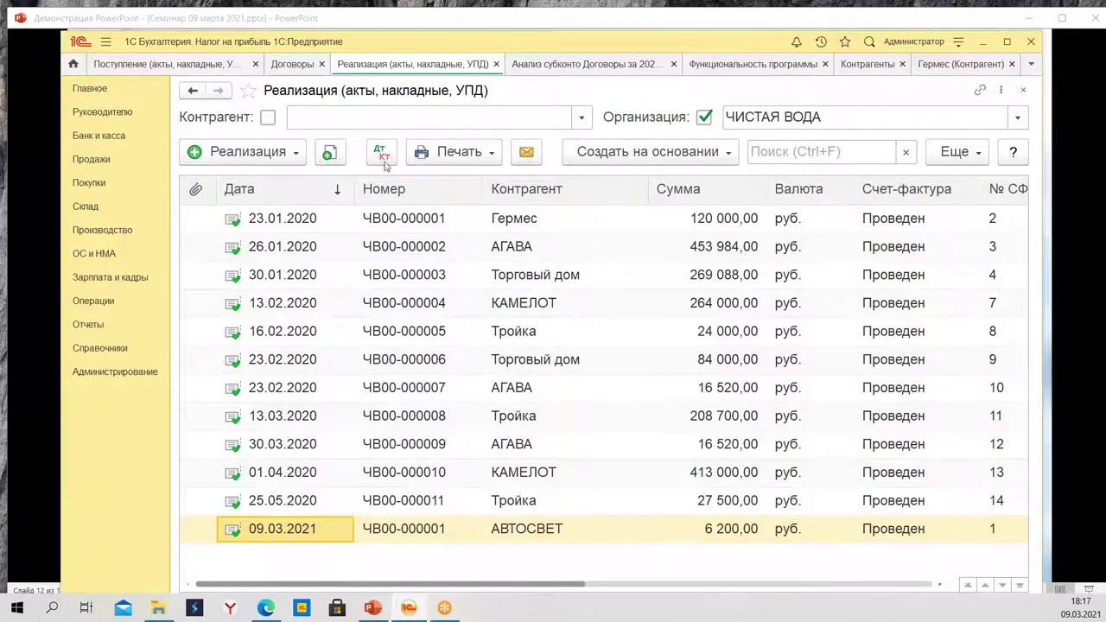
{"action": "right_click", "coordinate": [78, 66]}
{"action": "left_click", "coordinate": [140, 74]}
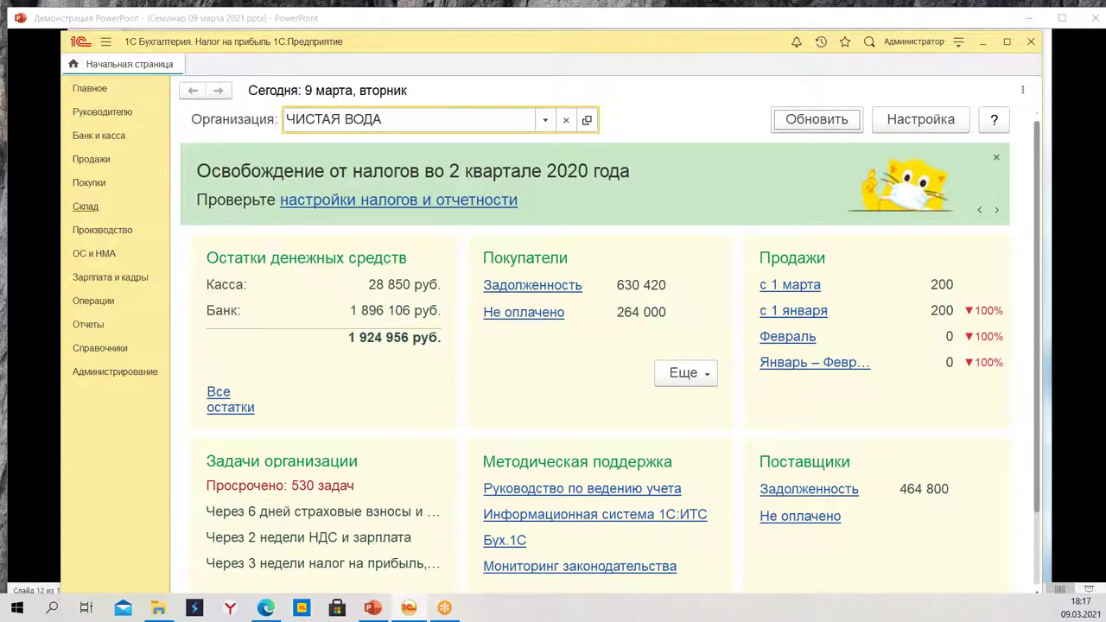
{"action": "left_click", "coordinate": [95, 183]}
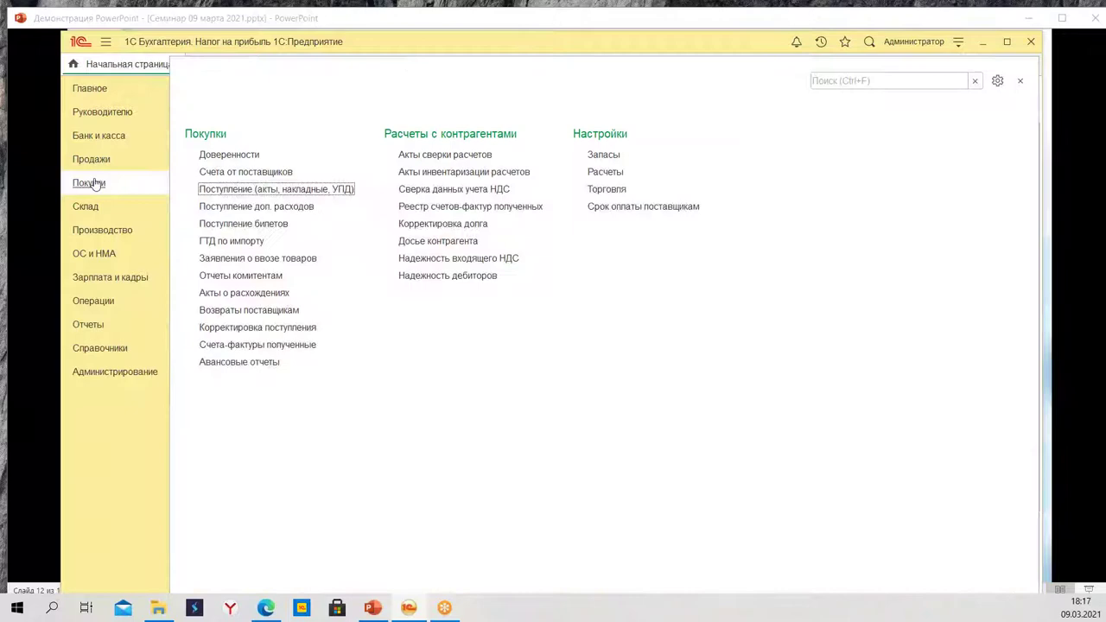
{"action": "left_click", "coordinate": [310, 193]}
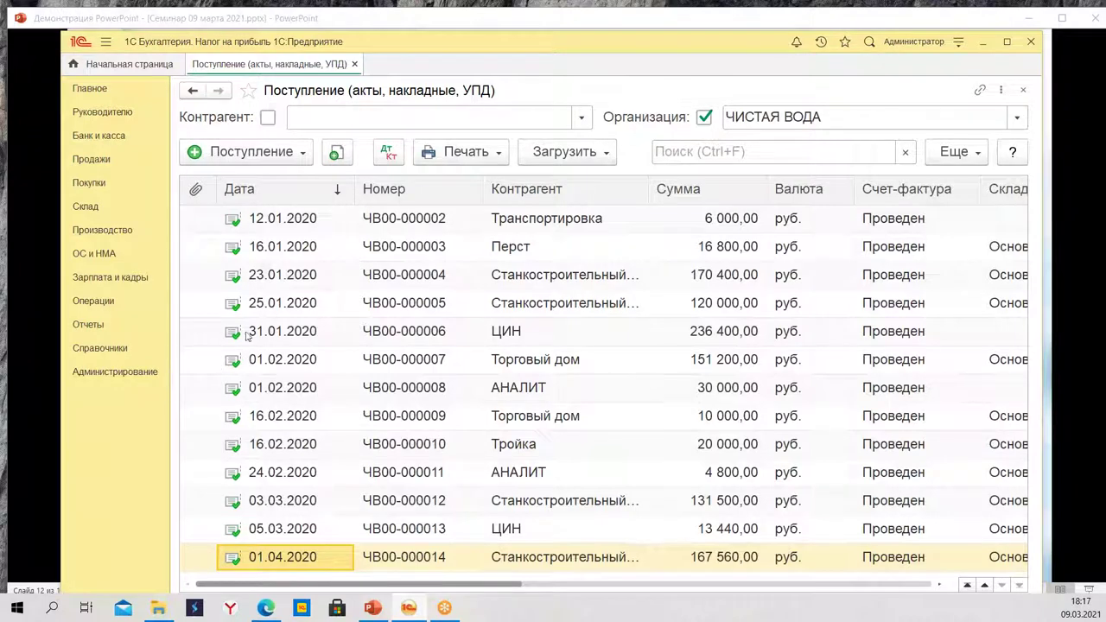
Examine the unit and VAT rate of the item Рукавицы in the Материалы group of the Номенклатура catalog.
{"action": "left_click", "coordinate": [119, 346]}
{"action": "left_click", "coordinate": [242, 350]}
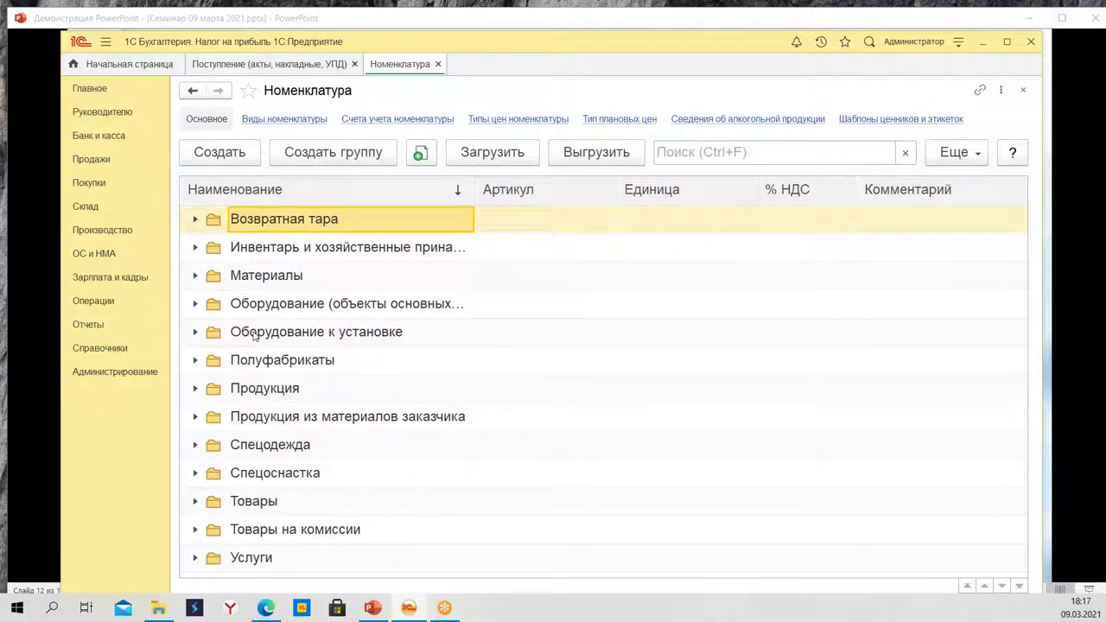
{"action": "left_click", "coordinate": [198, 275]}
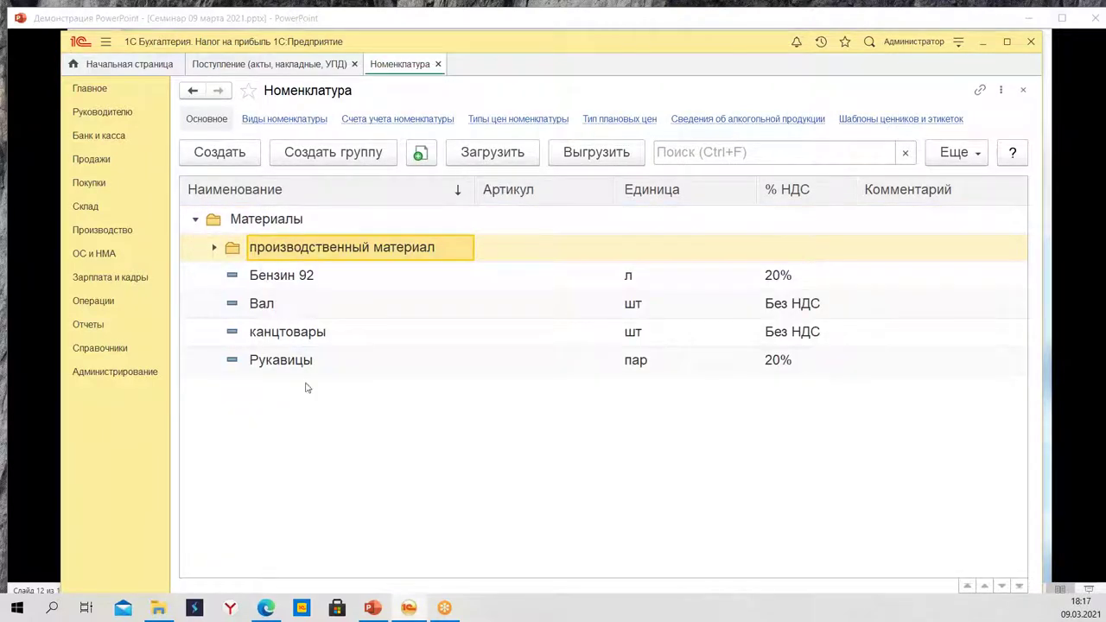
{"action": "left_click", "coordinate": [287, 362]}
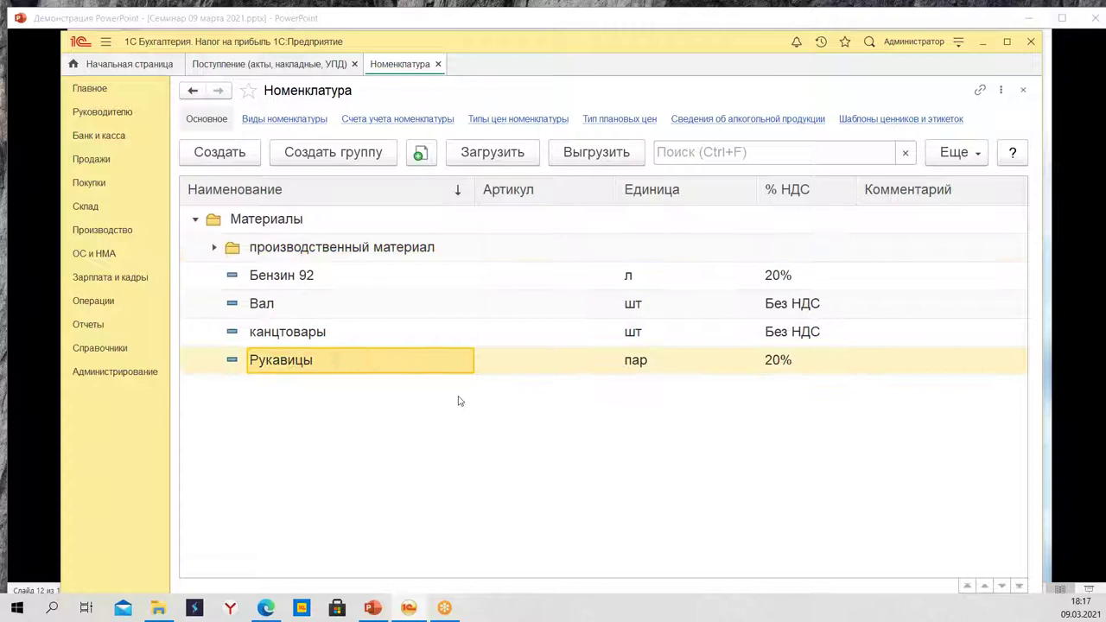
{"action": "left_click", "coordinate": [647, 364]}
{"action": "left_click", "coordinate": [292, 374]}
{"action": "left_click", "coordinate": [705, 363]}
{"action": "left_click", "coordinate": [401, 373]}
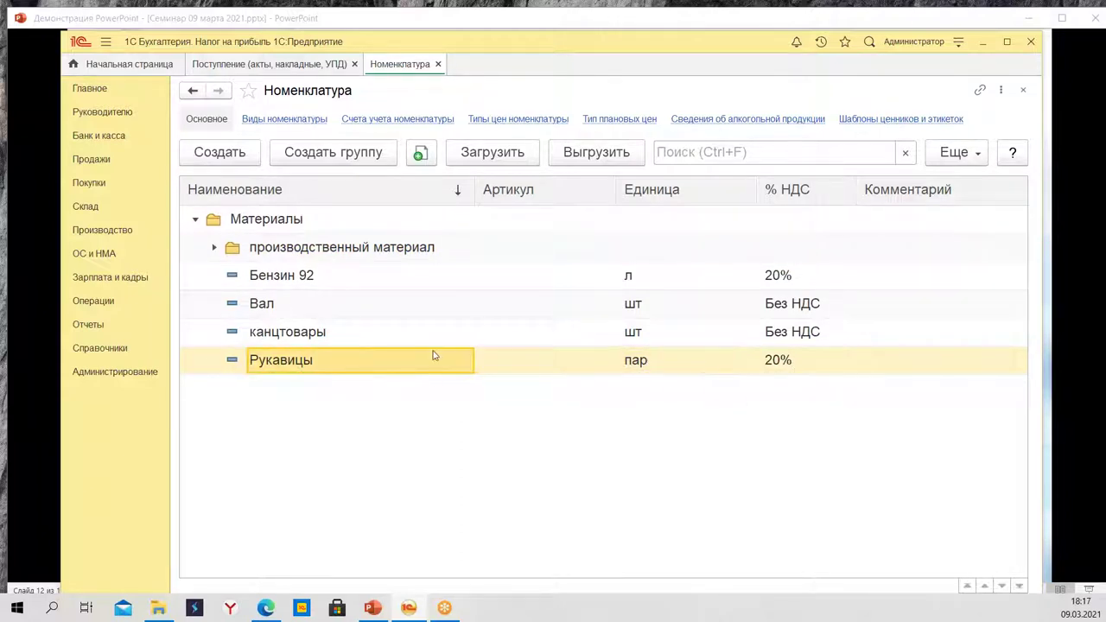
Open the Рукавицы item card to review its fields, and close the card and the Номенклатура list.
{"action": "double_click", "coordinate": [368, 364]}
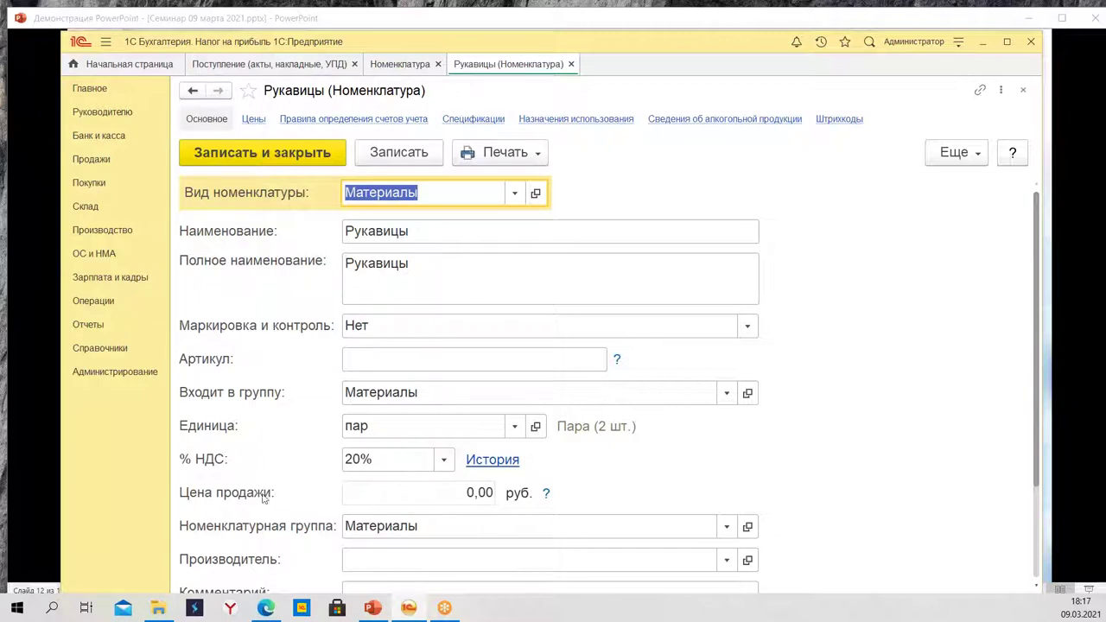
{"action": "left_click", "coordinate": [571, 64]}
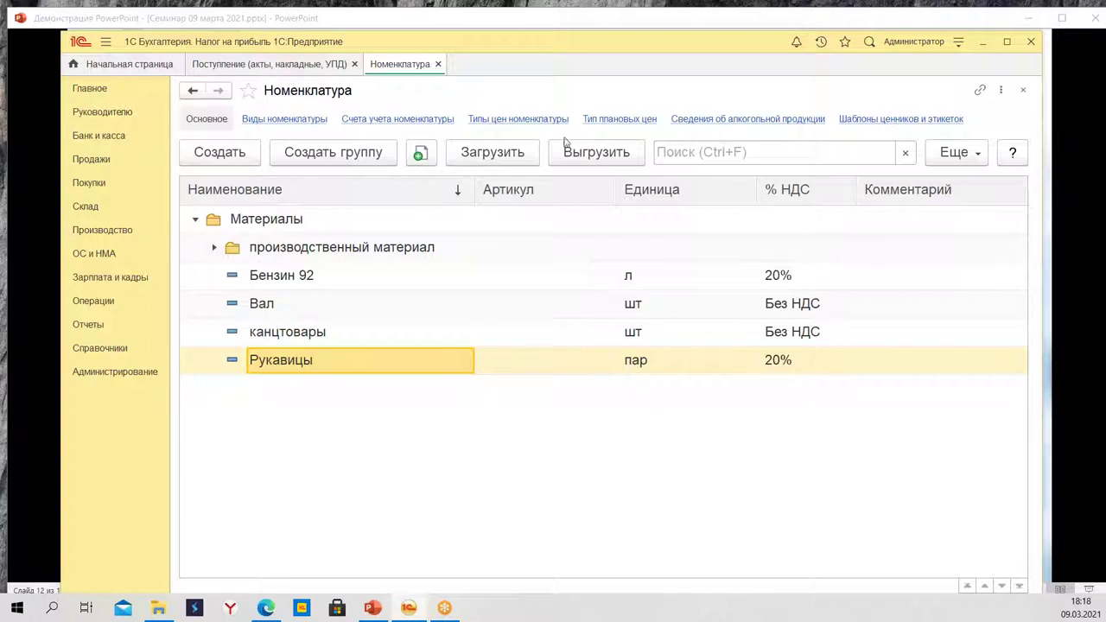
{"action": "left_click", "coordinate": [438, 65]}
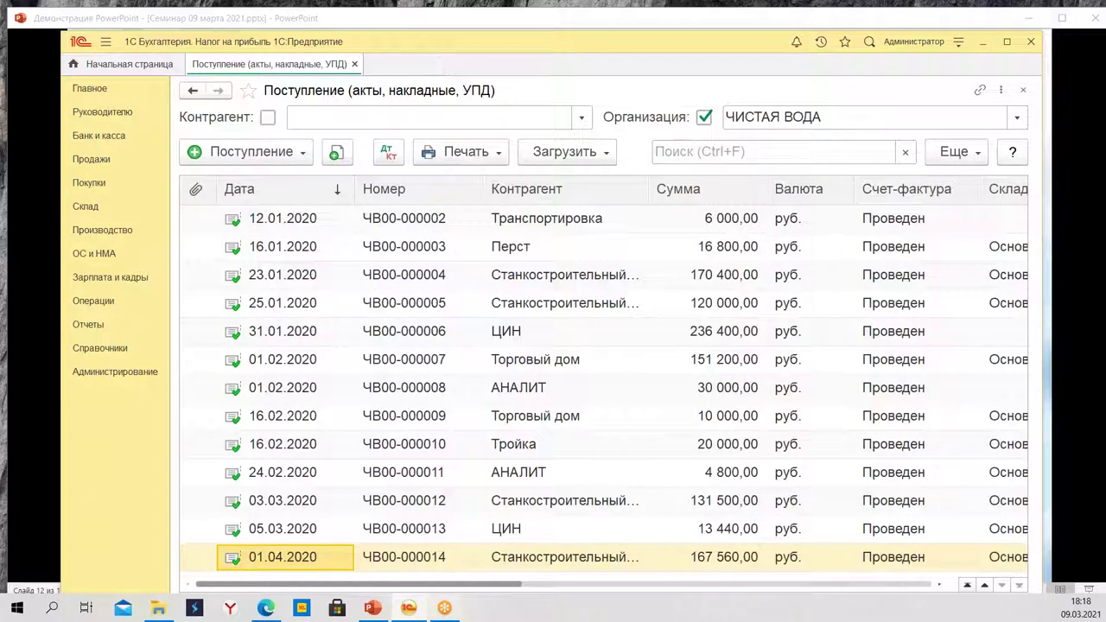
Create a goods receipt of type Товары (накладная, УПД) with invoice number 121 dated 09.03.2021.
{"action": "left_click", "coordinate": [232, 157]}
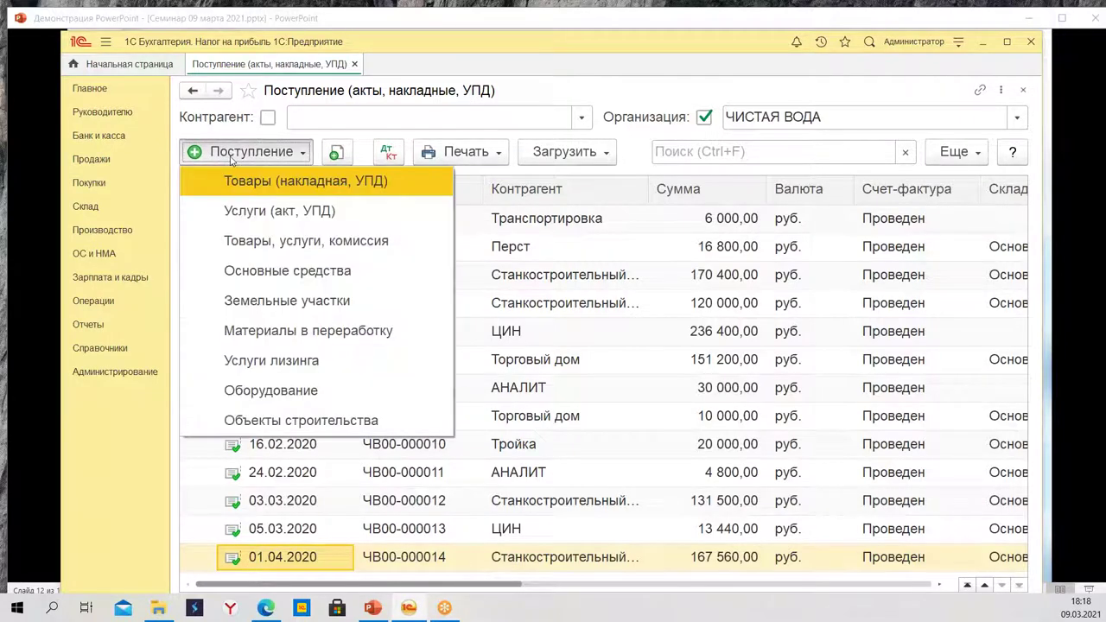
{"action": "left_click", "coordinate": [341, 182]}
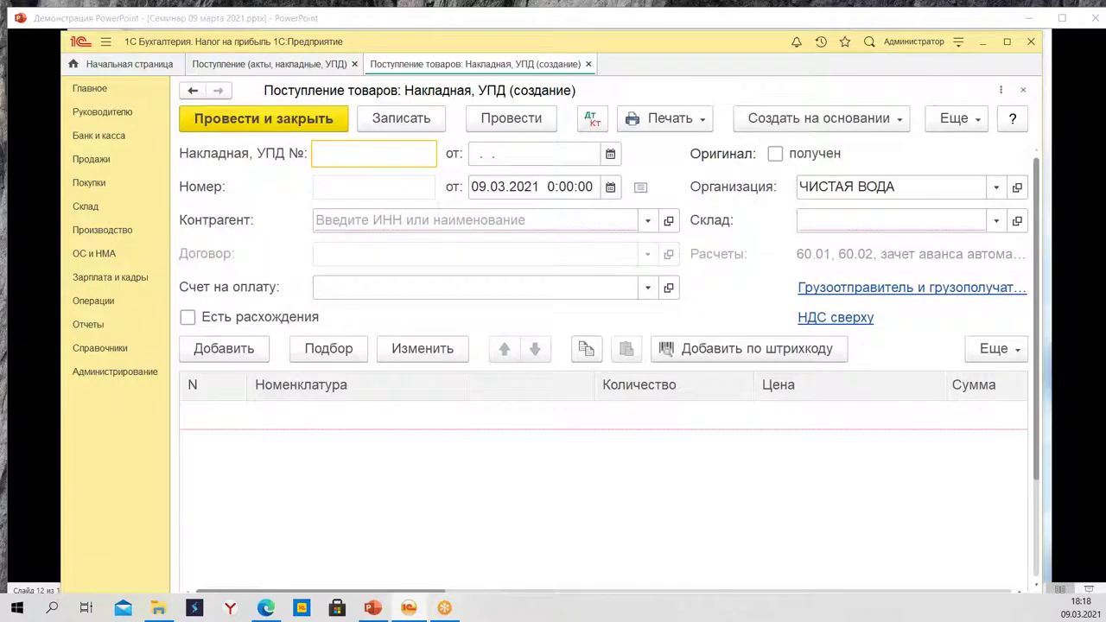
{"action": "type", "text": "121"}
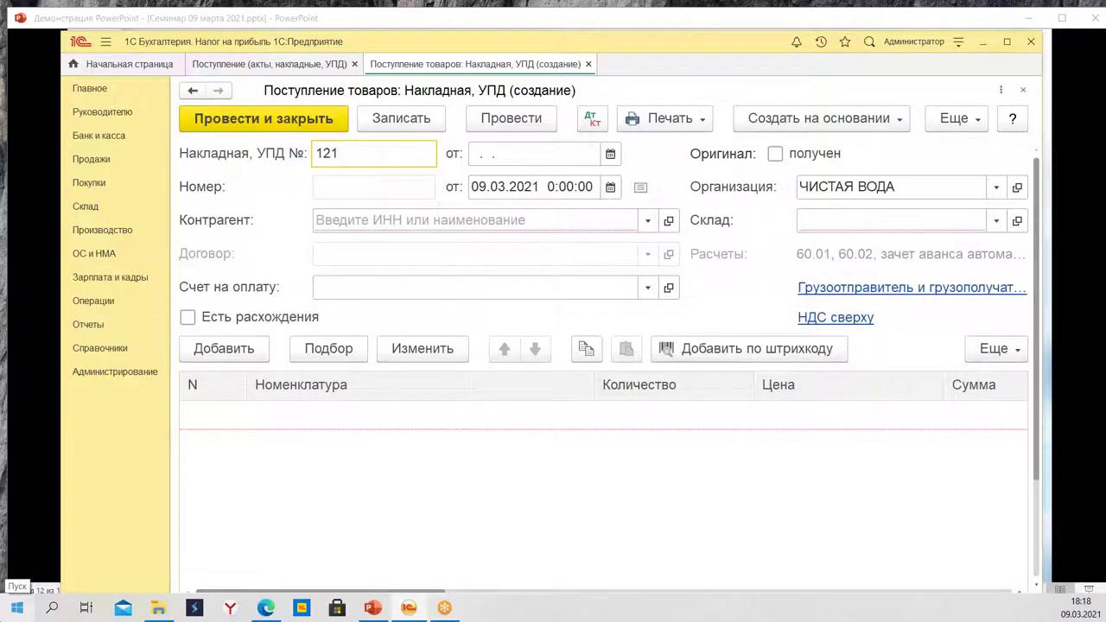
{"action": "key", "text": "Tab"}
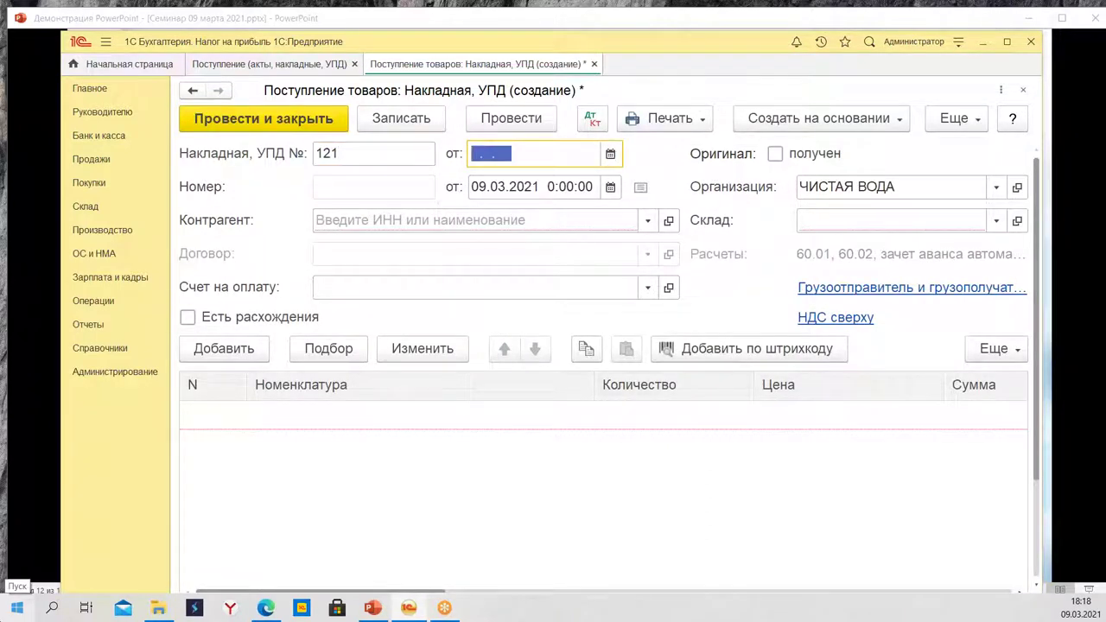
{"action": "type", "text": "09.  ."}
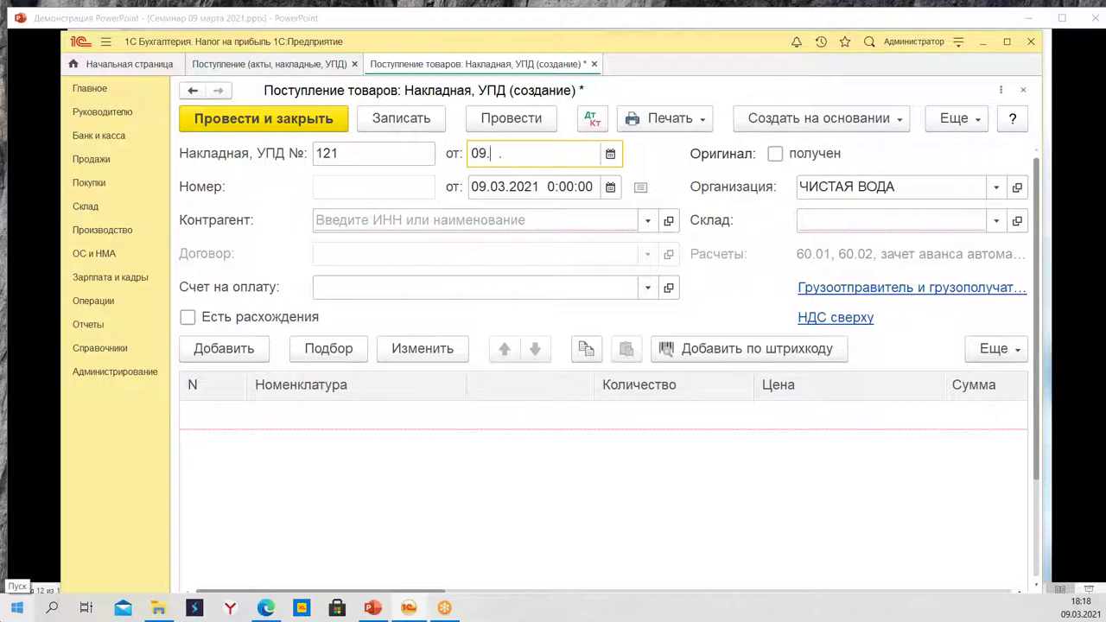
{"action": "key", "text": "Tab"}
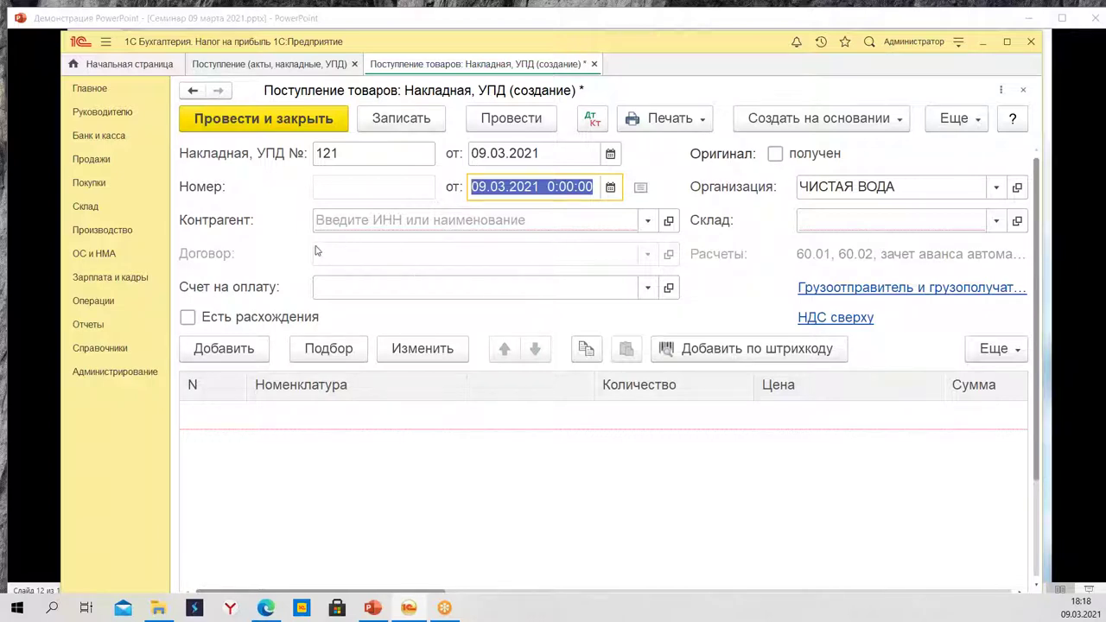
Set the receipt's counterparty to Гермес and start a new contract from its contract list.
{"action": "left_click", "coordinate": [334, 222]}
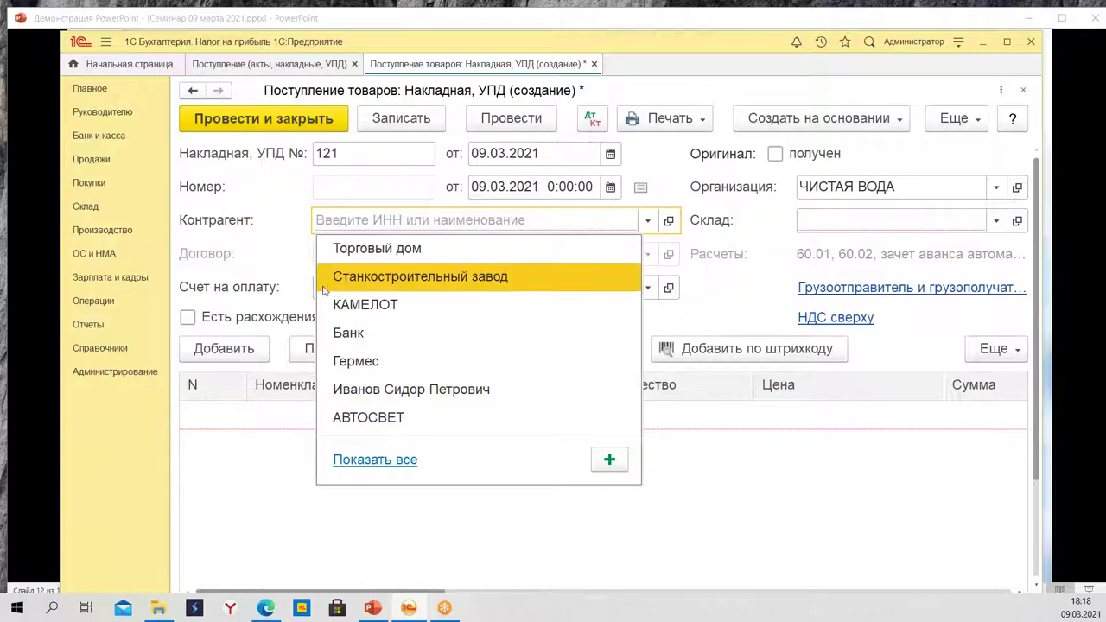
{"action": "left_click", "coordinate": [375, 363]}
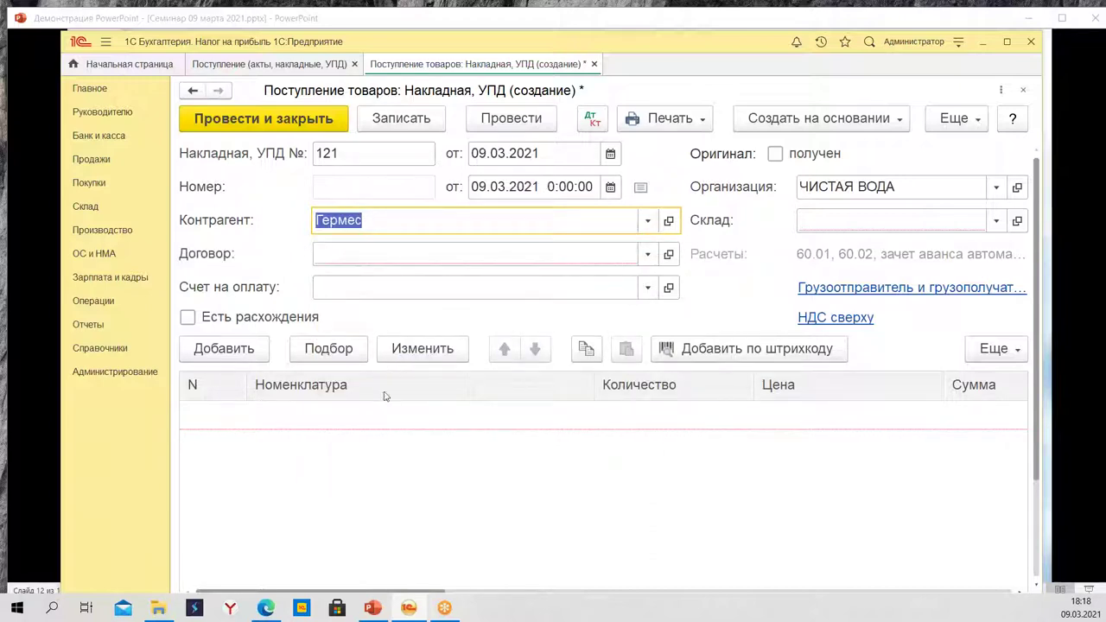
{"action": "left_click", "coordinate": [438, 254]}
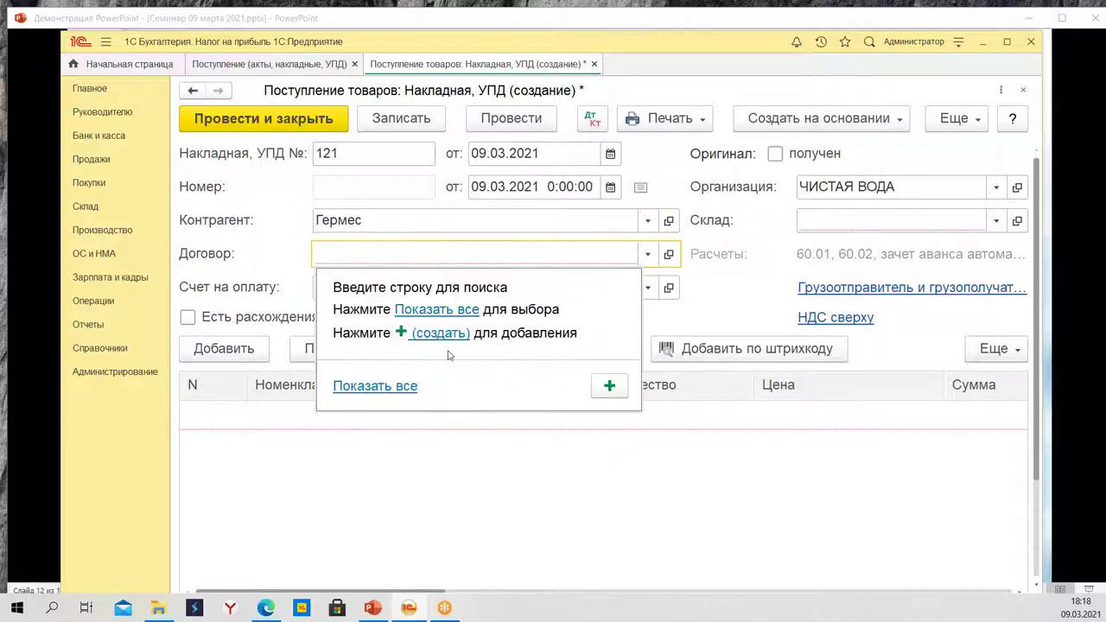
{"action": "left_click", "coordinate": [437, 312]}
{"action": "left_click", "coordinate": [211, 101]}
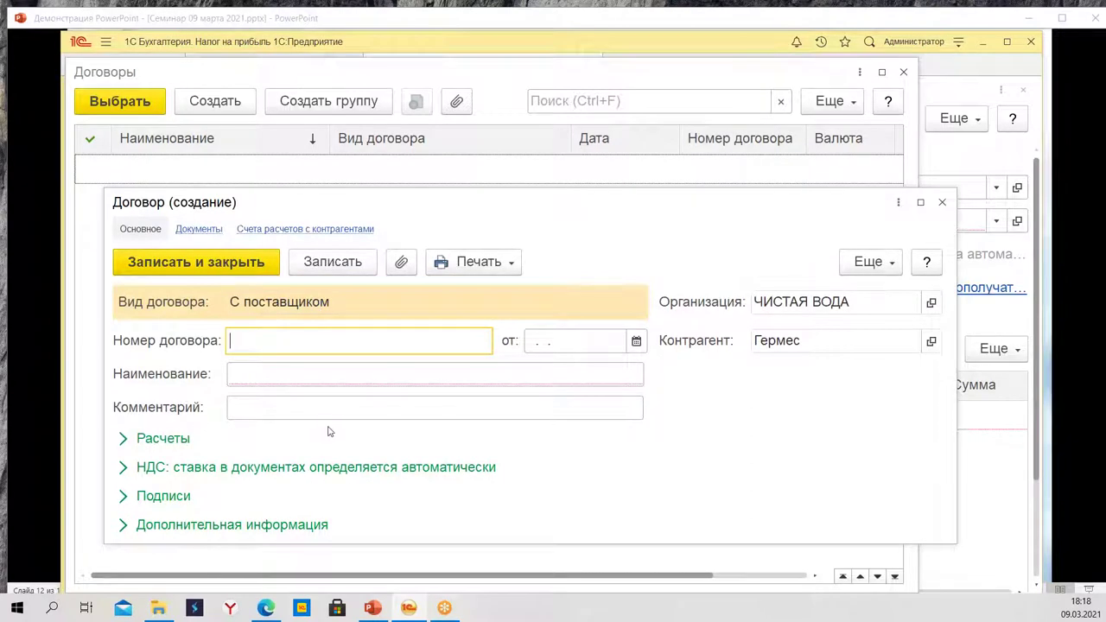
Save the new supplier contract as number 11 dated 09.03.2021 and select it for the receipt.
{"action": "type", "text": "ё"}
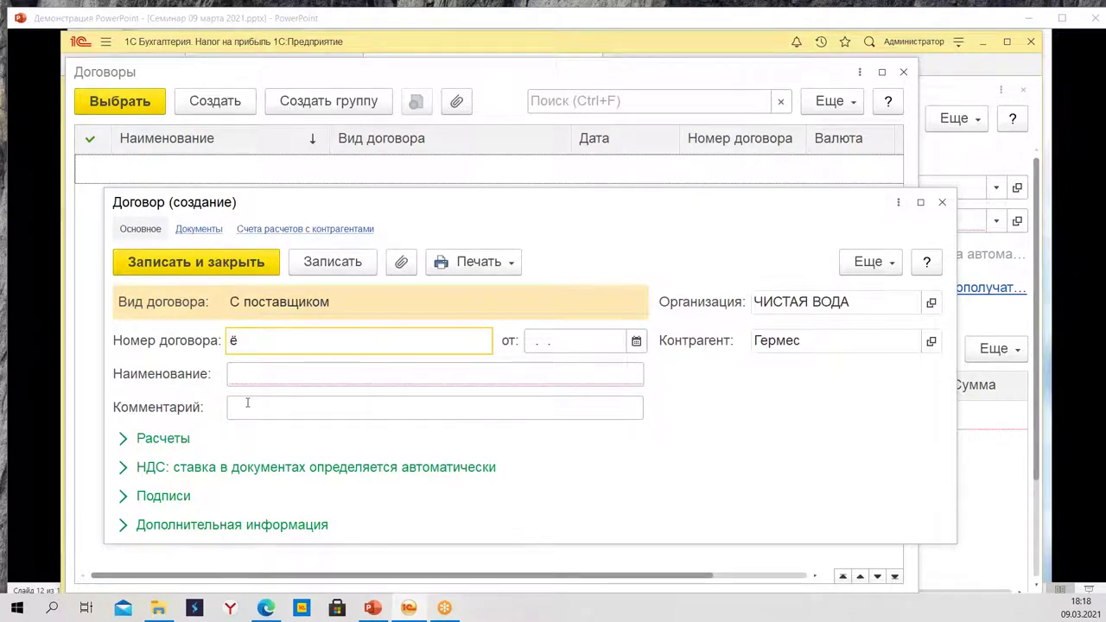
{"action": "key", "text": "BackSpace"}
{"action": "key", "text": "Tab"}
{"action": "type", "text": "09032021"}
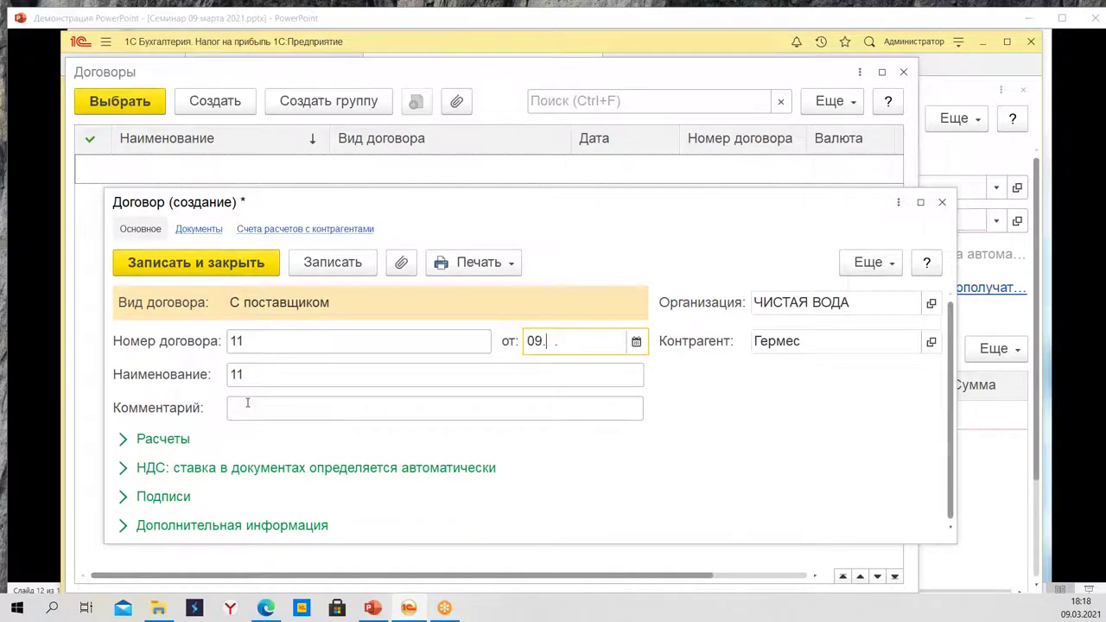
{"action": "key", "text": "Tab"}
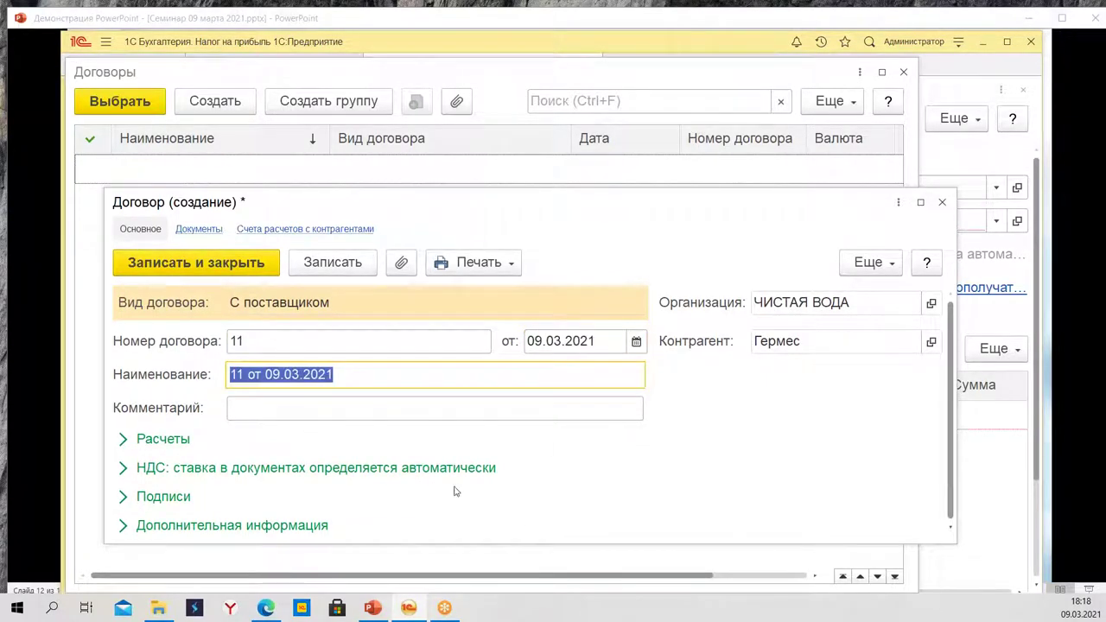
{"action": "left_click", "coordinate": [199, 269]}
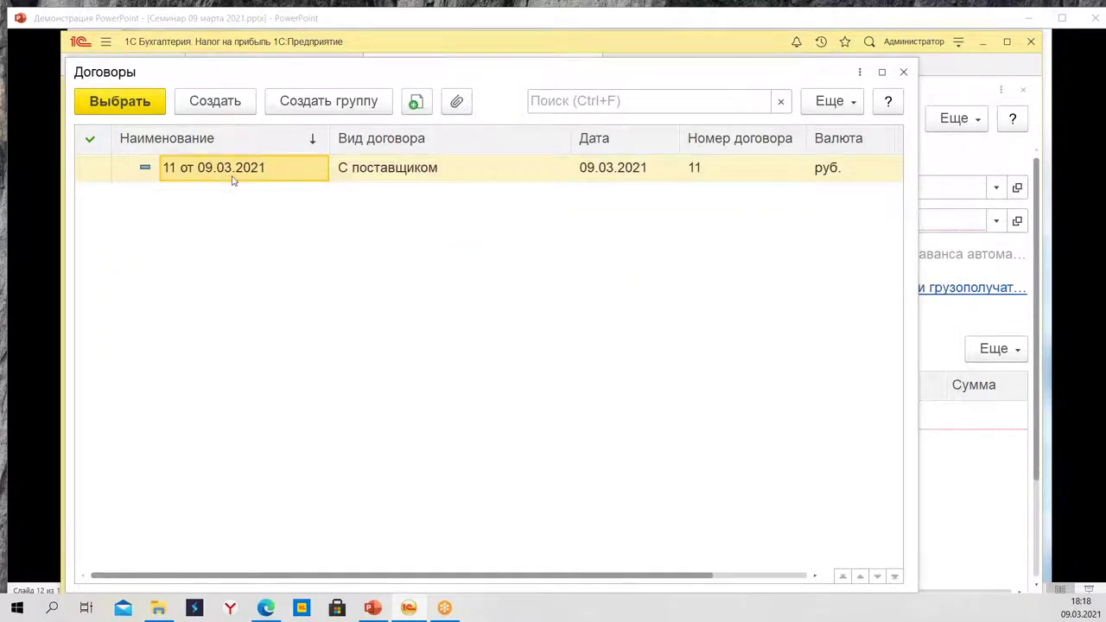
{"action": "double_click", "coordinate": [262, 180]}
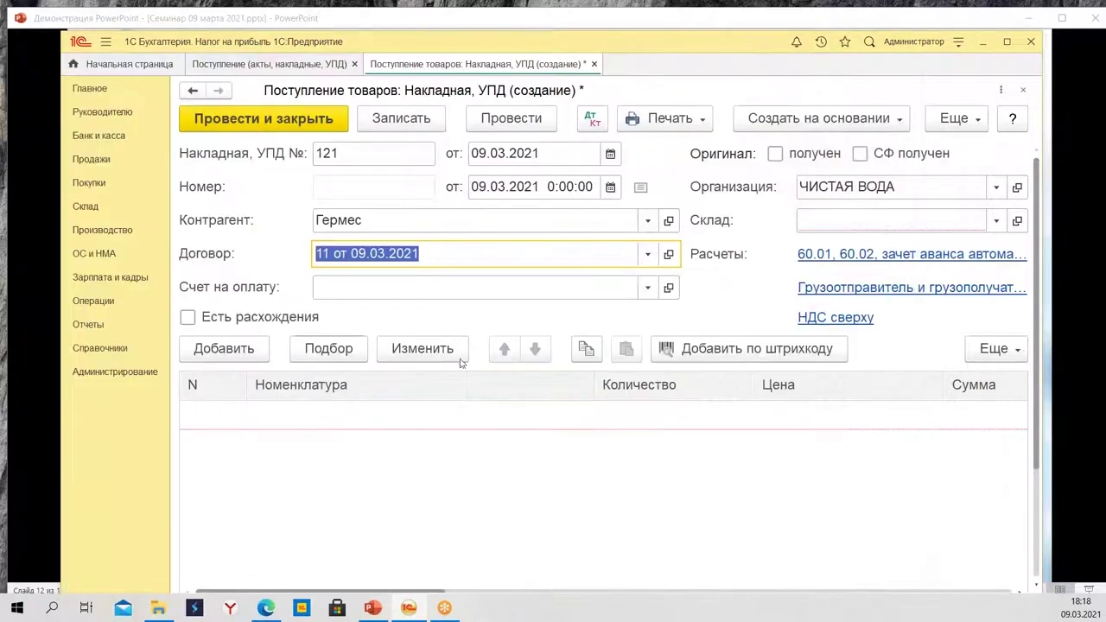
Set the receipt's warehouse to Основной склад.
{"action": "left_click", "coordinate": [873, 222]}
{"action": "left_click", "coordinate": [874, 260]}
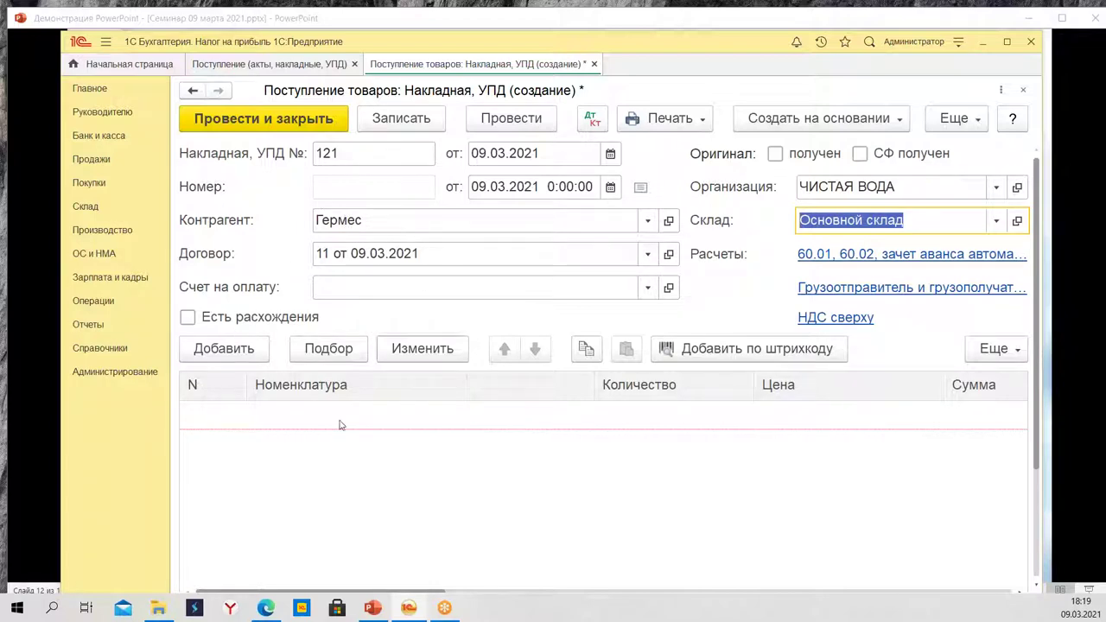
Add the item Рукавицы to the goods table and widen the window to check its VAT rate.
{"action": "left_click", "coordinate": [221, 349]}
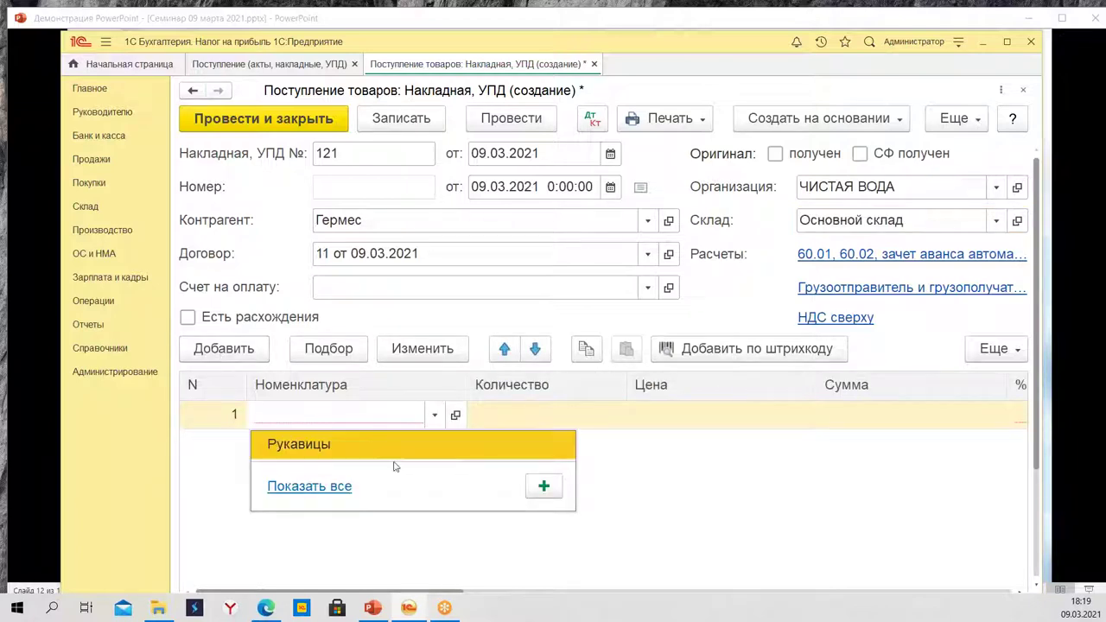
{"action": "key", "text": "Escape"}
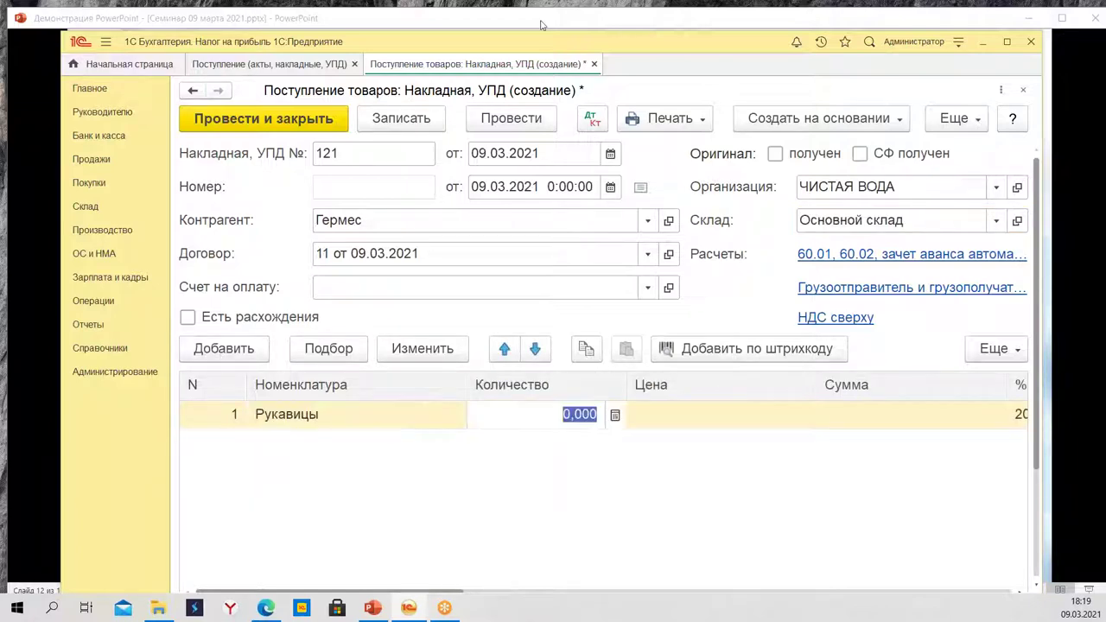
{"action": "left_click_drag", "start_coordinate": [575, 43], "coordinate": [480, 38]}
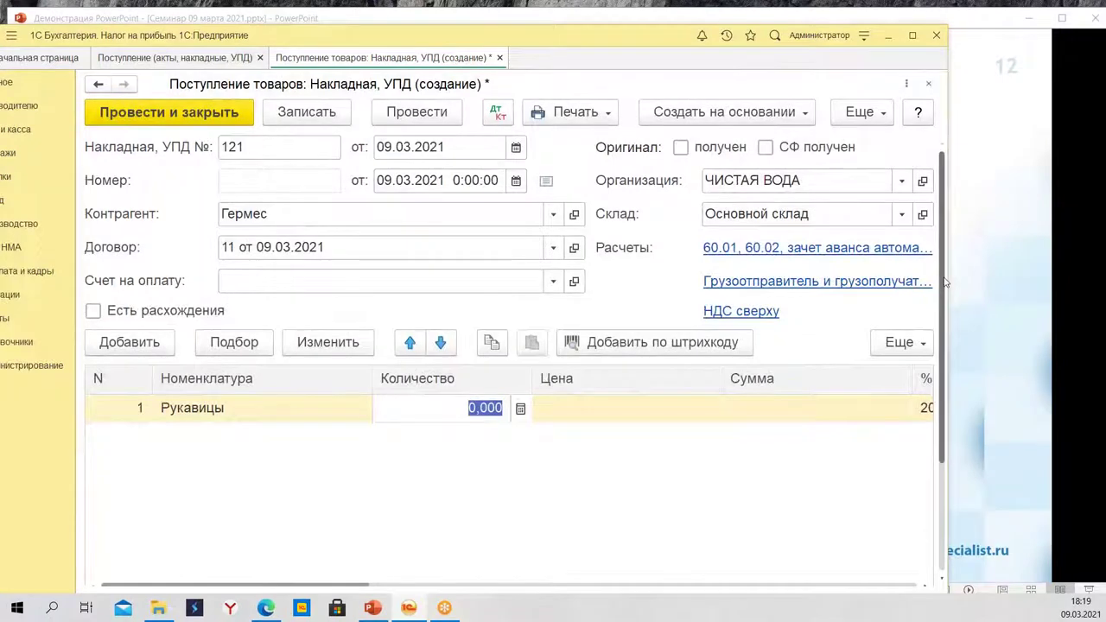
{"action": "left_click_drag", "start_coordinate": [946, 281], "coordinate": [1070, 277]}
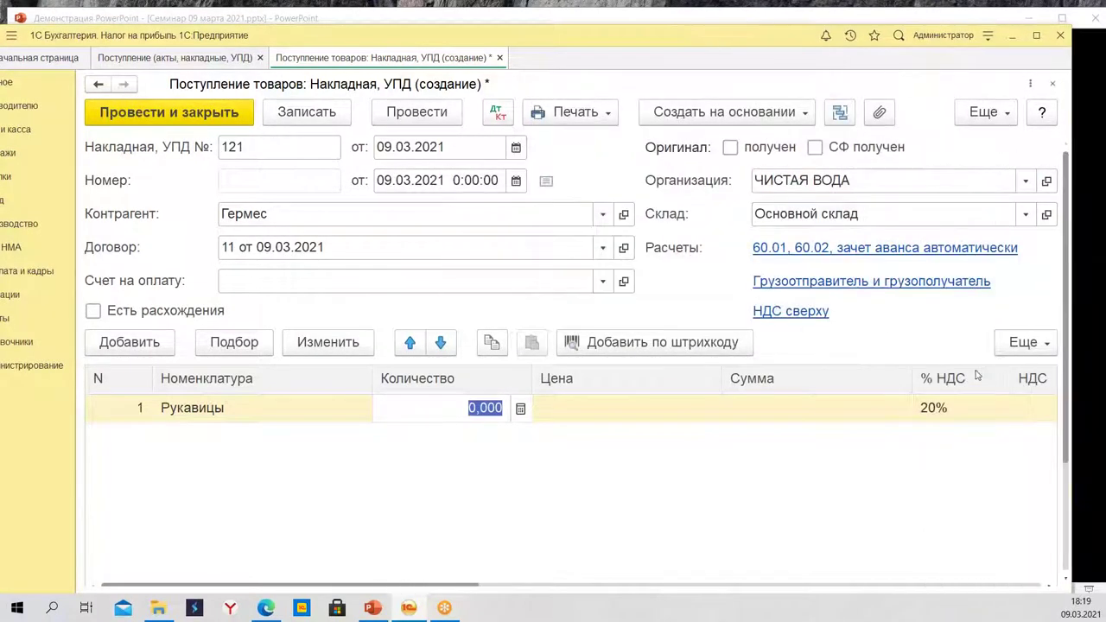
{"action": "left_click", "coordinate": [957, 408]}
{"action": "left_click", "coordinate": [959, 404]}
{"action": "key", "text": "Escape"}
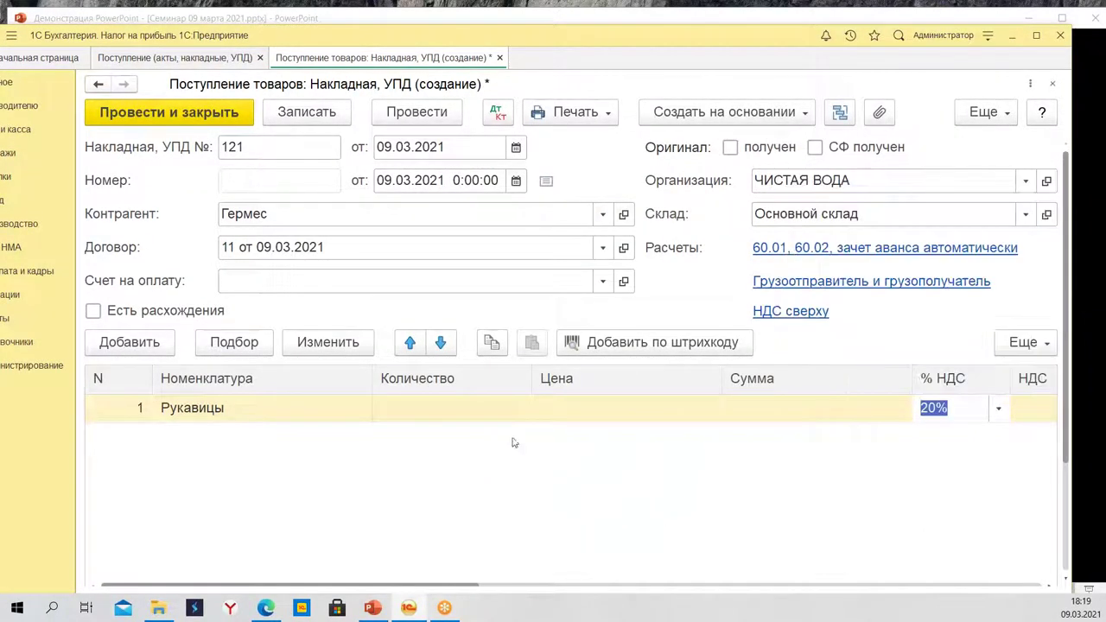
Set the quantity to 10 and the price to 300 in the Рукавицы line.
{"action": "left_click", "coordinate": [407, 414]}
{"action": "type", "text": "10"}
{"action": "key", "text": "Tab"}
{"action": "type", "text": "300"}
{"action": "key", "text": "Tab"}
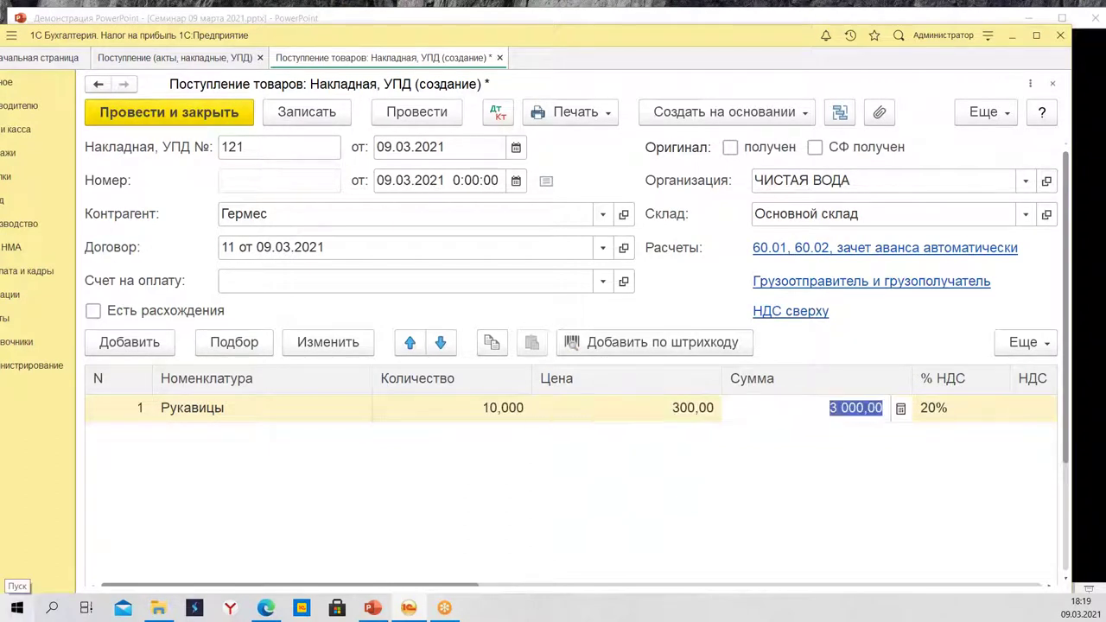
Change the VAT rate of the Рукавицы line to Без НДС and check the document totals.
{"action": "left_click", "coordinate": [964, 410]}
{"action": "left_click", "coordinate": [999, 409]}
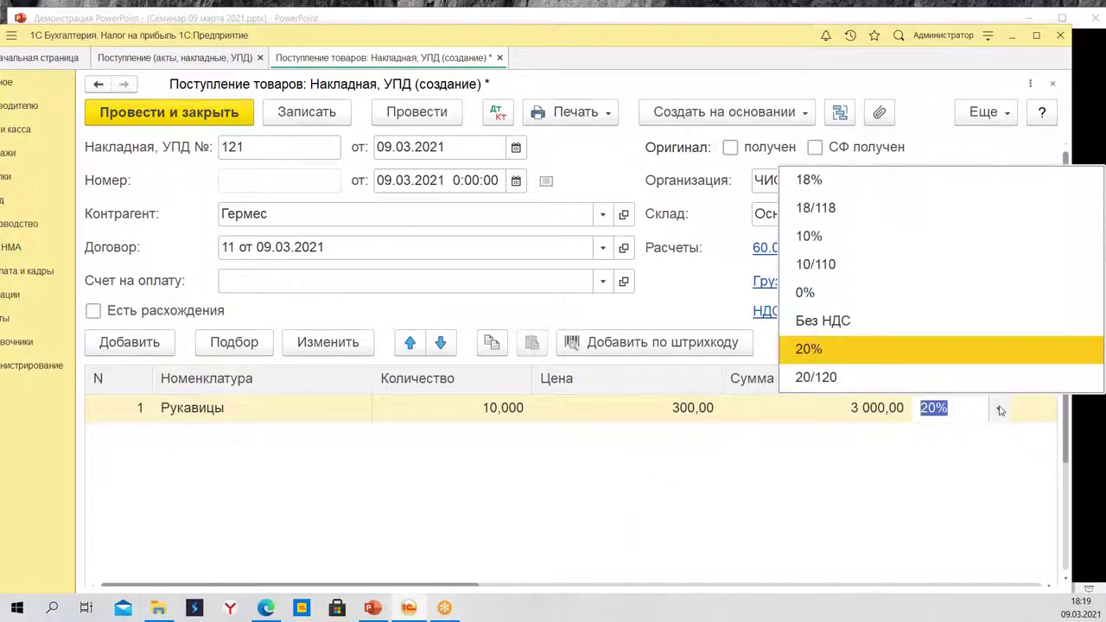
{"action": "left_click", "coordinate": [878, 332]}
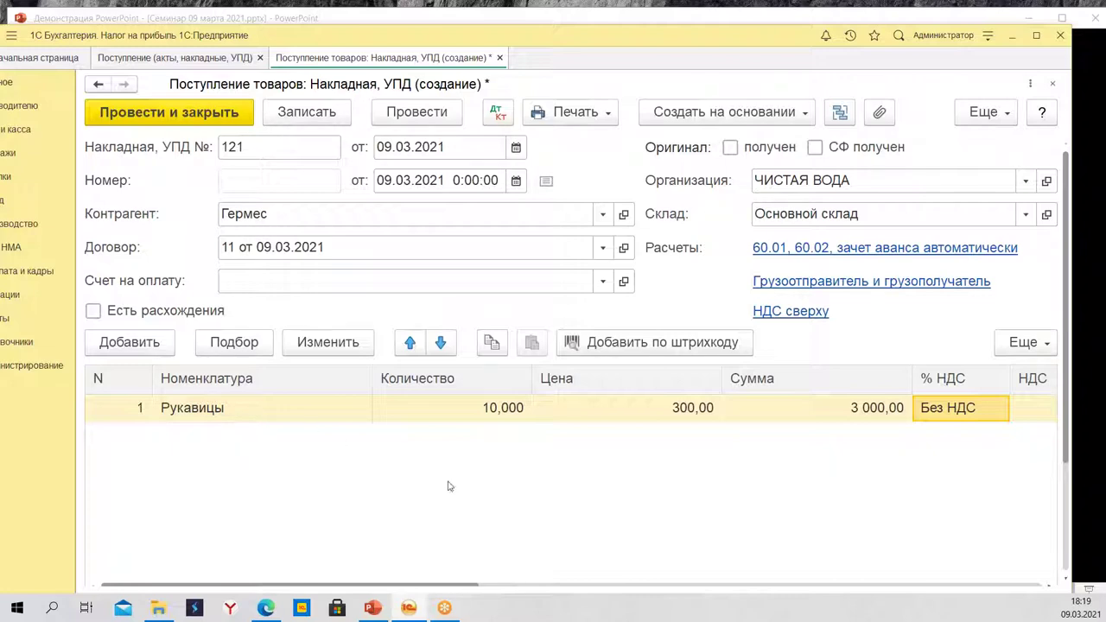
{"action": "scroll", "coordinate": [380, 462], "scroll_direction": "down", "scroll_amount": 3}
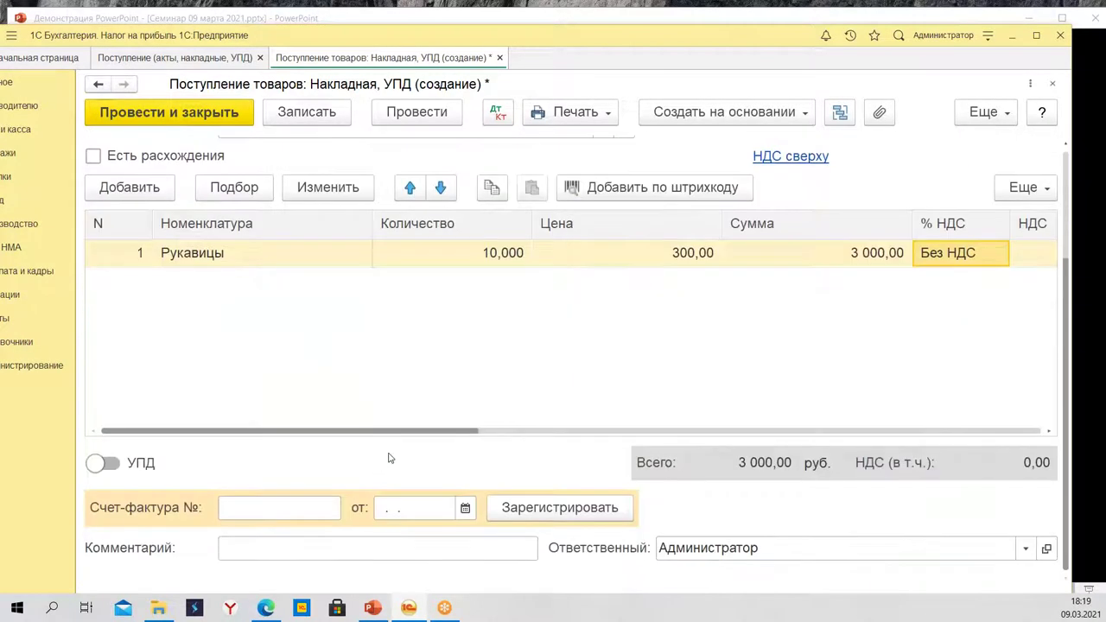
{"action": "scroll", "coordinate": [441, 399], "scroll_direction": "up", "scroll_amount": 1}
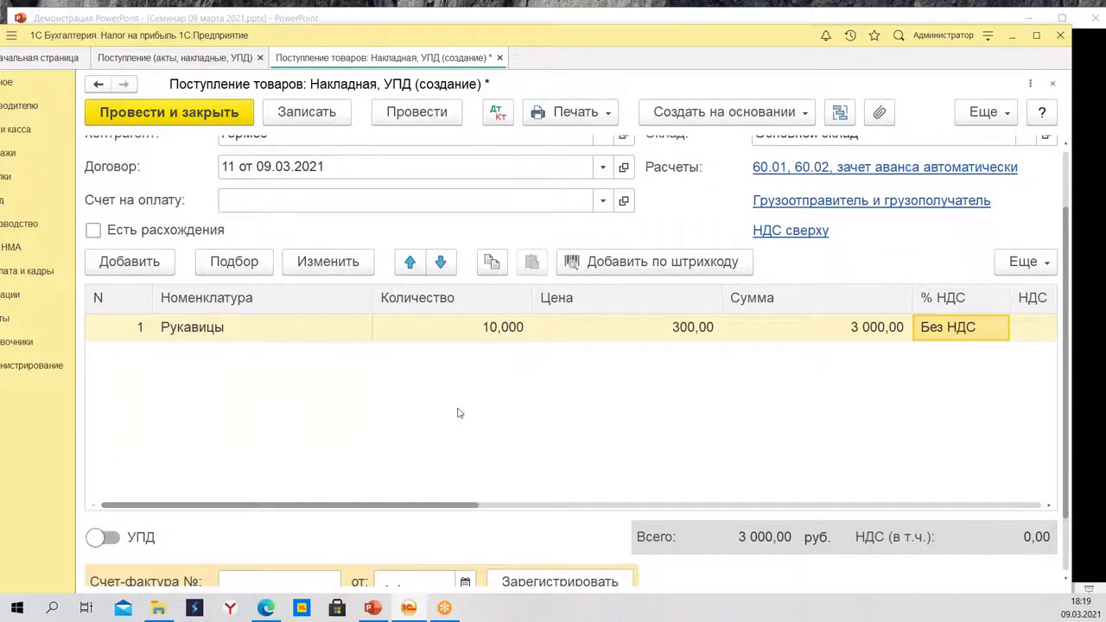
Review the VAT rate options of the Рукавицы line, and delete the line from the goods table.
{"action": "double_click", "coordinate": [984, 333]}
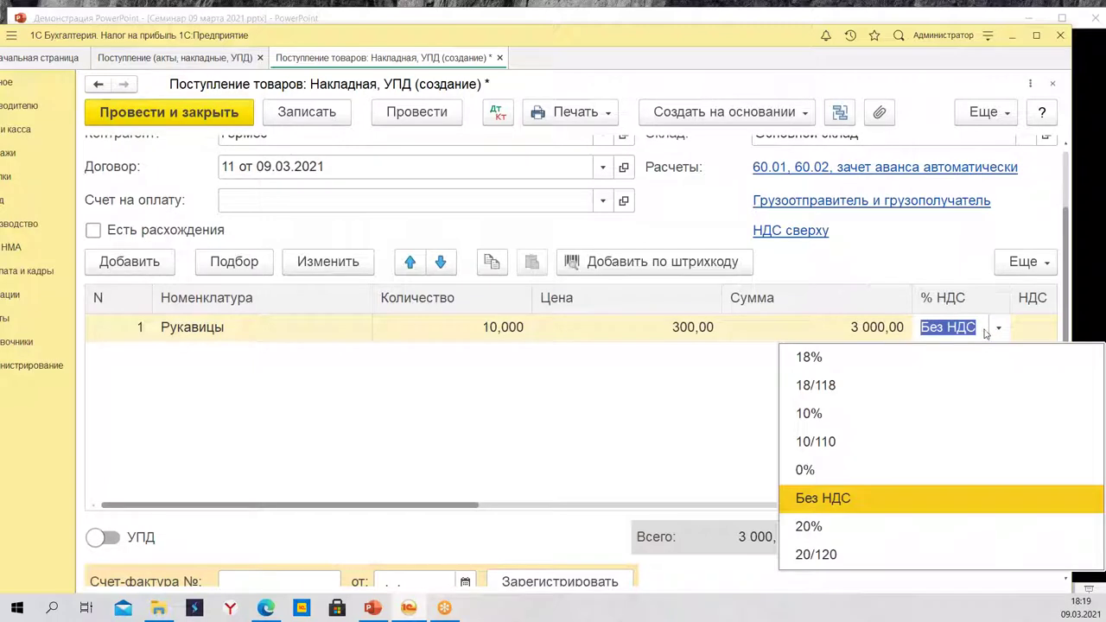
{"action": "left_click", "coordinate": [630, 424]}
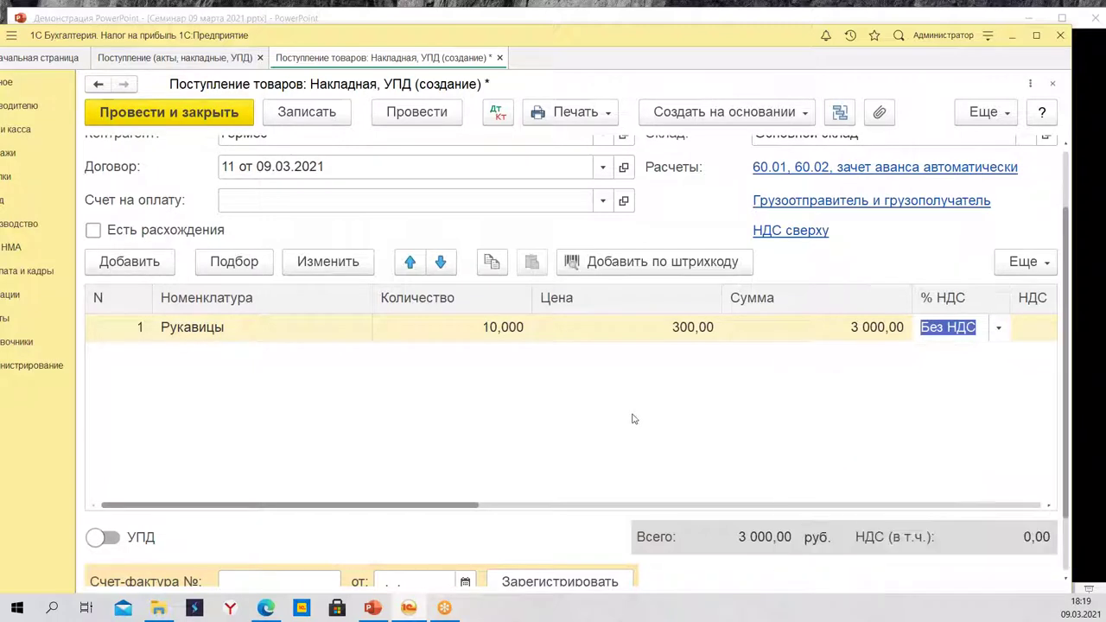
{"action": "left_click", "coordinate": [853, 414]}
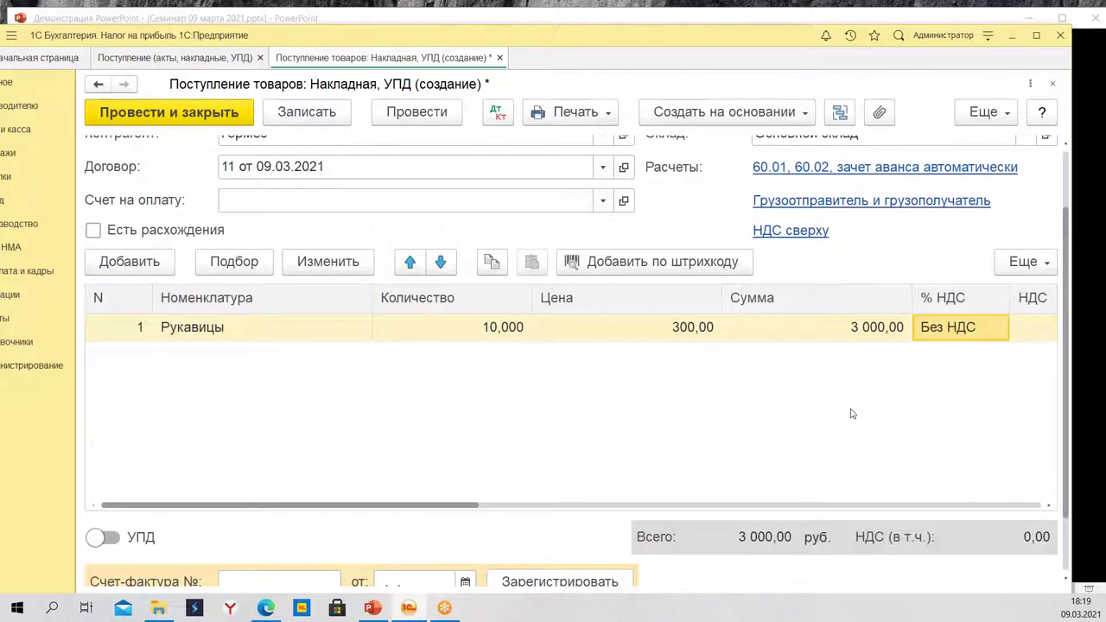
{"action": "right_click", "coordinate": [279, 335]}
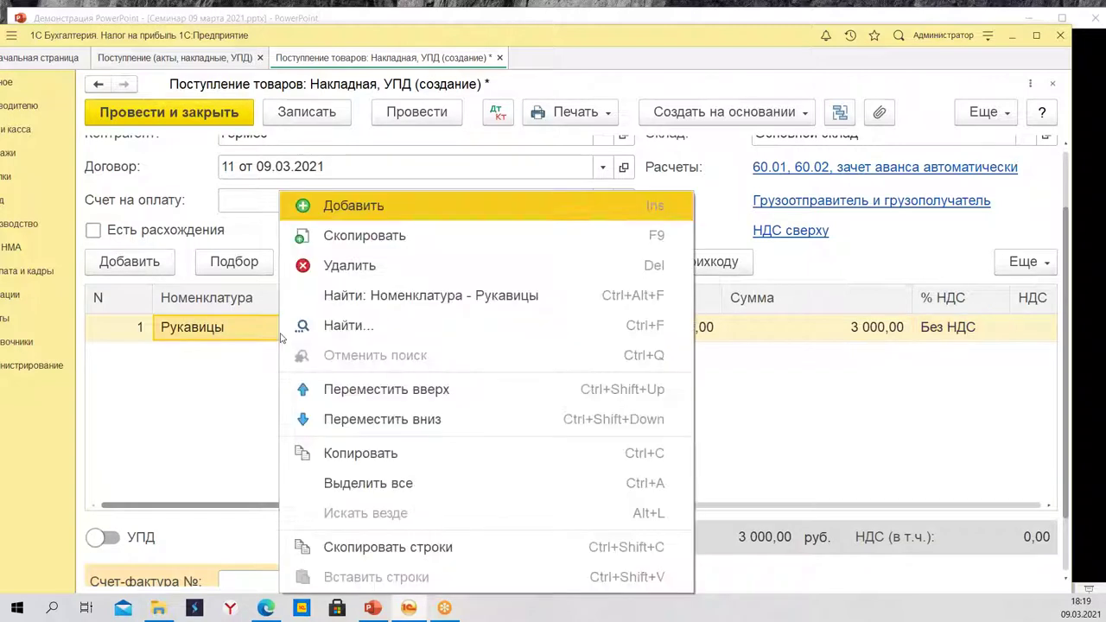
{"action": "left_click", "coordinate": [333, 266]}
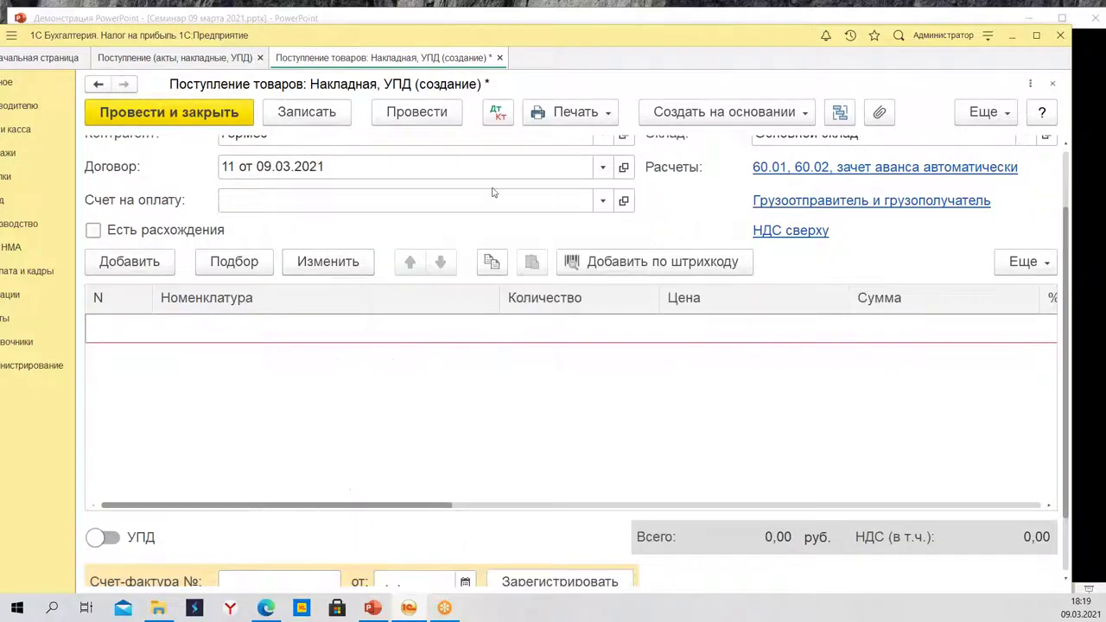
In the receipt's contract, set Заполнение ставки НДС в документах to Без НДС and save the contract.
{"action": "left_click", "coordinate": [623, 167]}
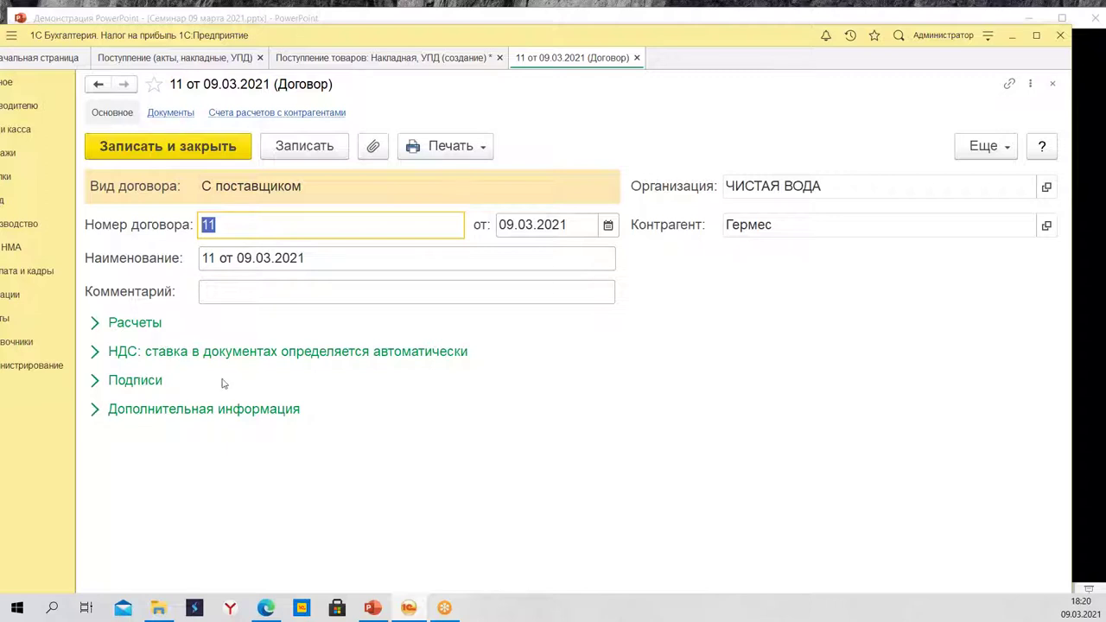
{"action": "left_click", "coordinate": [185, 354]}
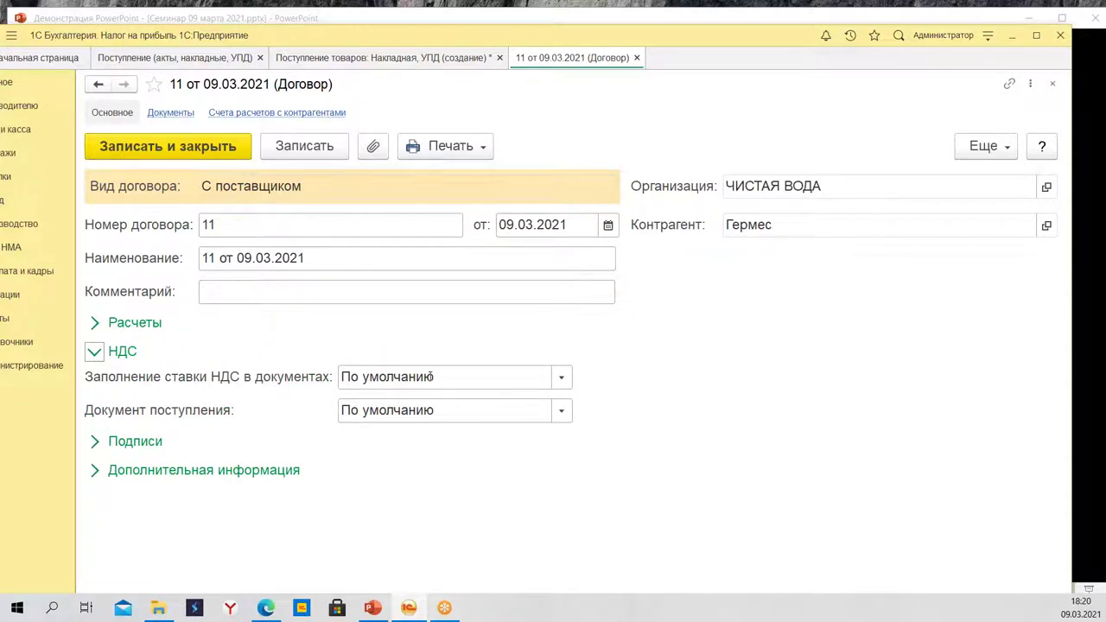
{"action": "left_click", "coordinate": [492, 377]}
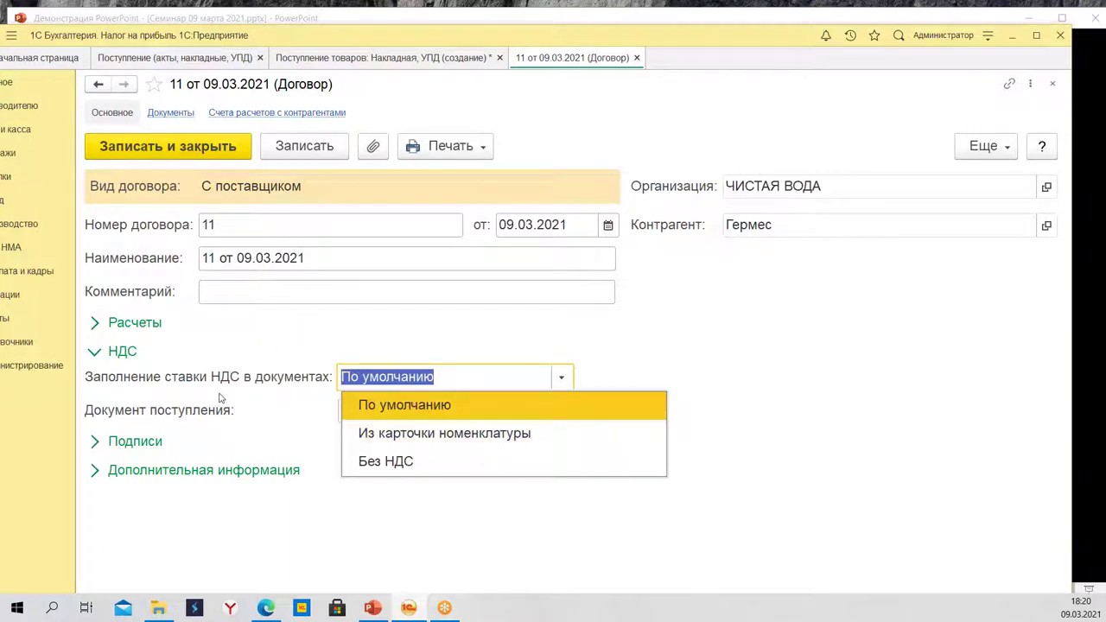
{"action": "left_click", "coordinate": [405, 463]}
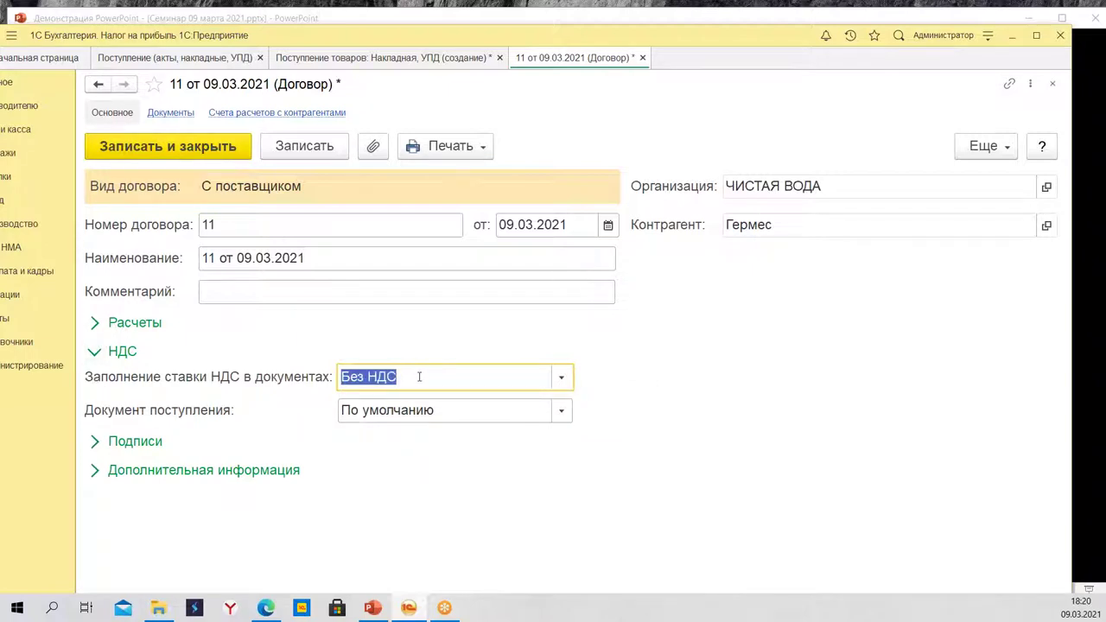
{"action": "mouse_move", "coordinate": [419, 377]}
{"action": "left_click", "coordinate": [177, 148]}
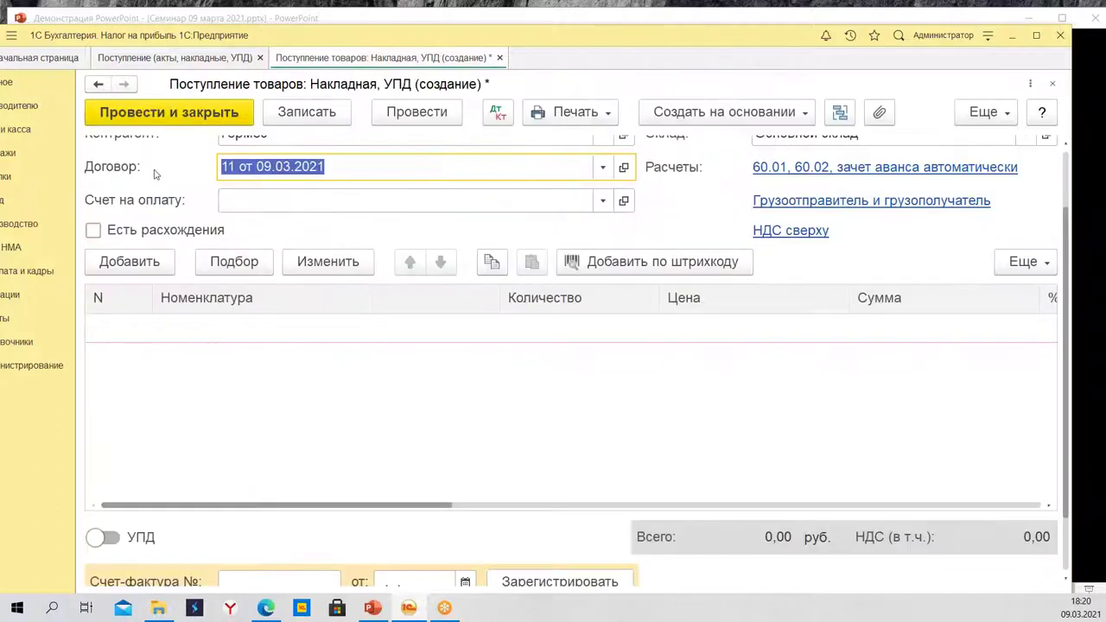
Add the item Рукавицы to the goods table again and review the VAT rate in its item card.
{"action": "left_click", "coordinate": [119, 268]}
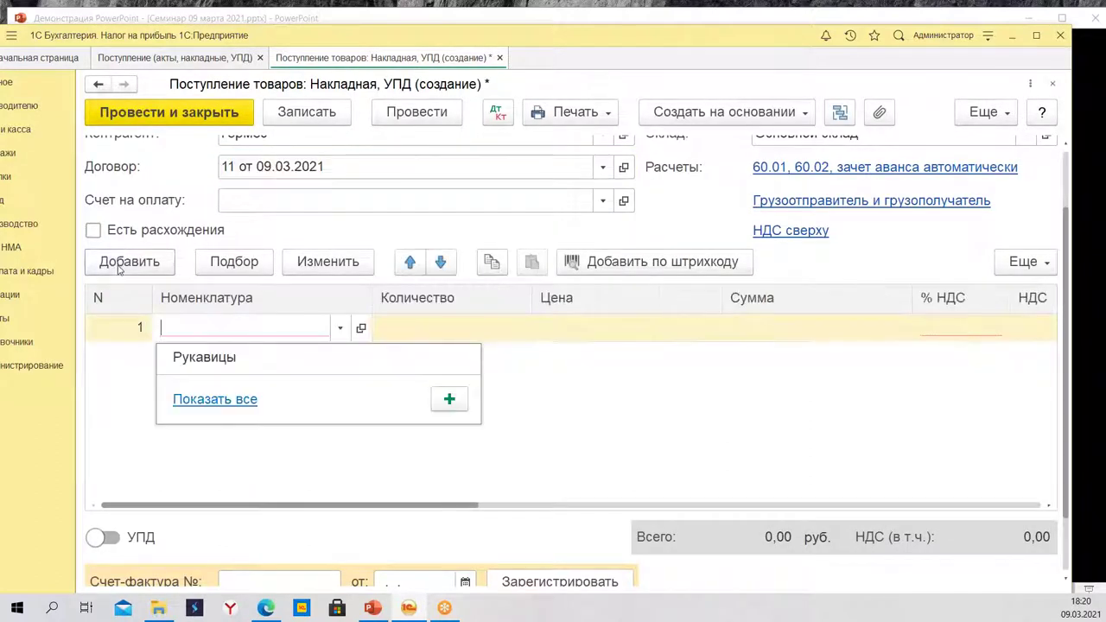
{"action": "left_click", "coordinate": [247, 359]}
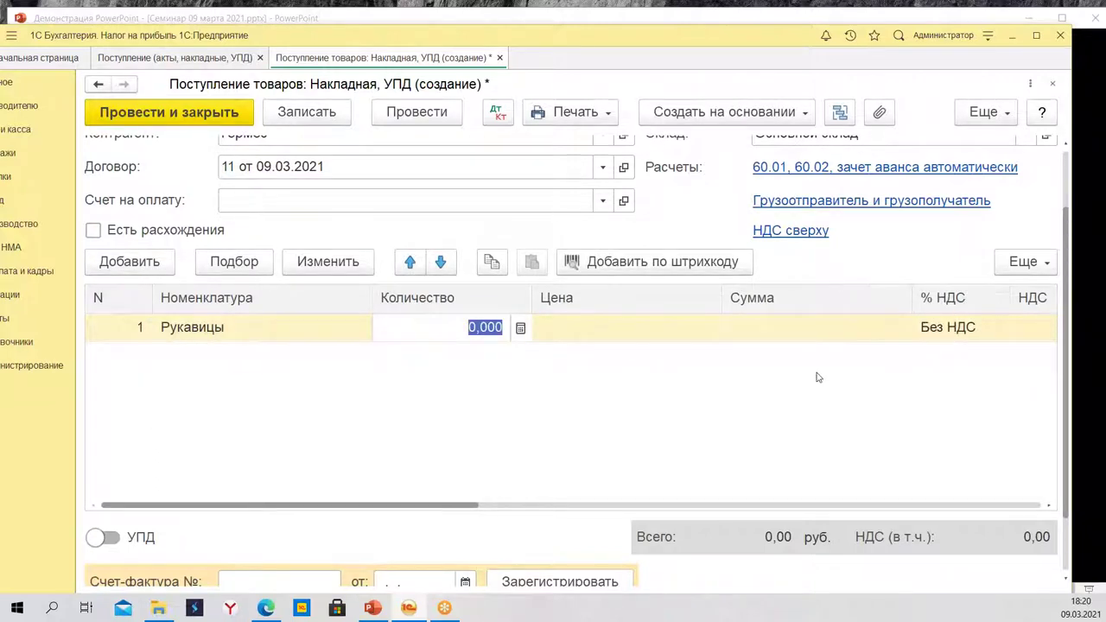
{"action": "left_click", "coordinate": [318, 336]}
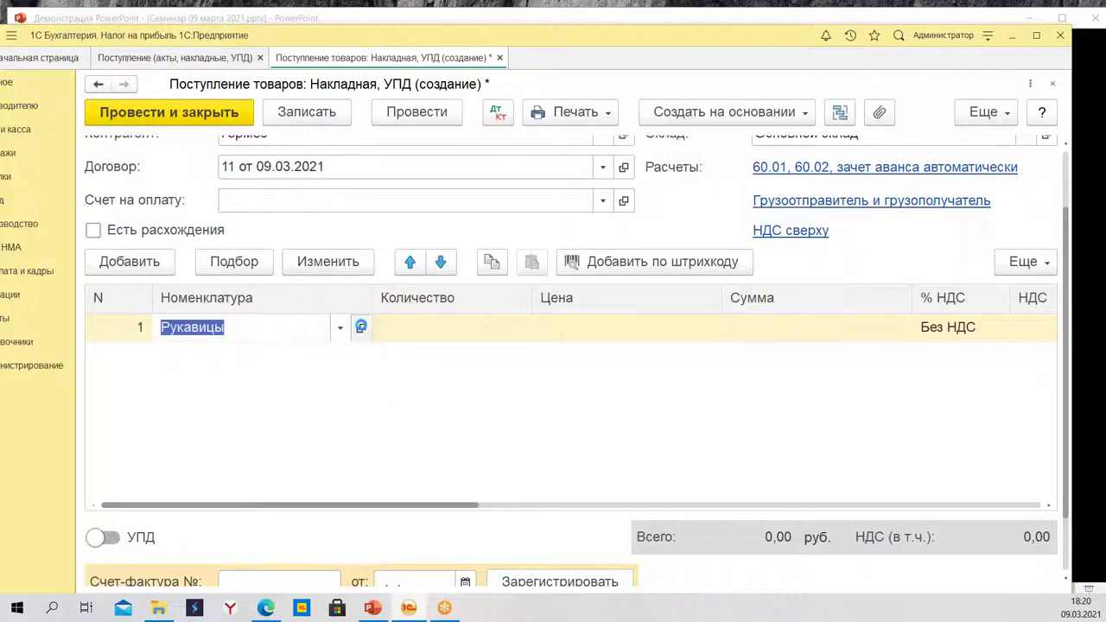
{"action": "left_click", "coordinate": [361, 326]}
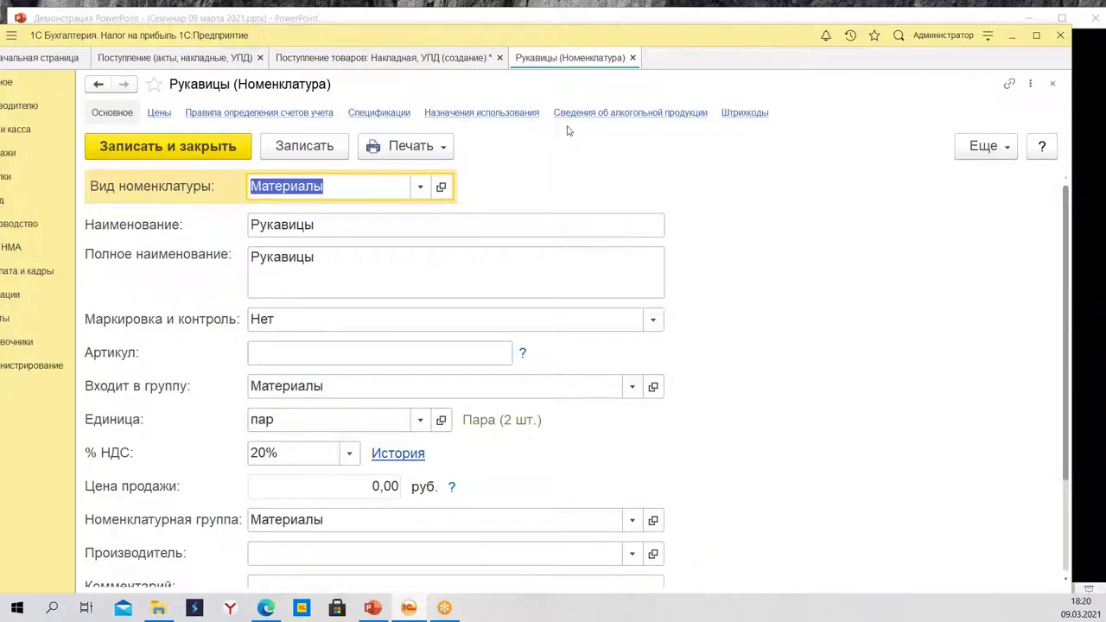
{"action": "left_click", "coordinate": [633, 58]}
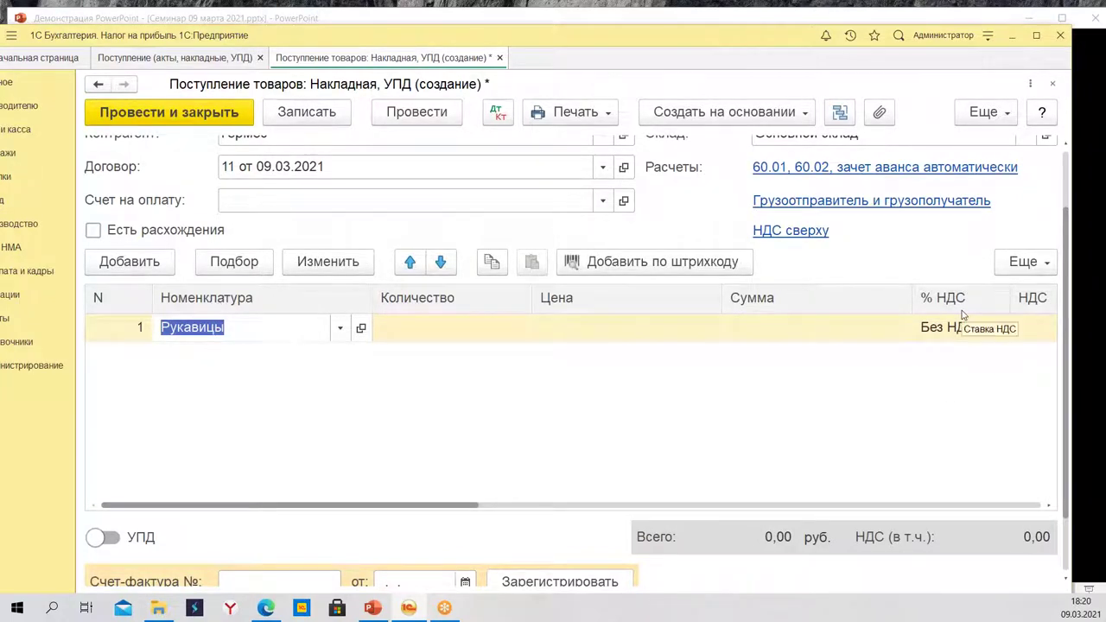
Create and save a supplier contract with number с НДС dated 09.03.2021, leaving Заполнение ставки НДС в документах at По умолчанию.
{"action": "left_click", "coordinate": [600, 169]}
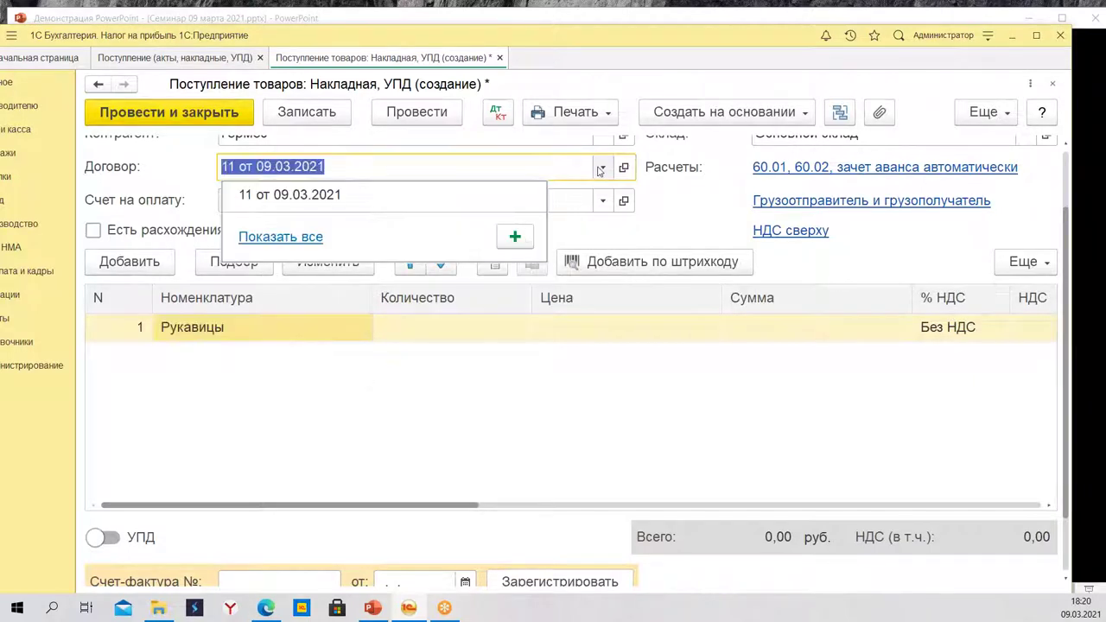
{"action": "left_click", "coordinate": [294, 240]}
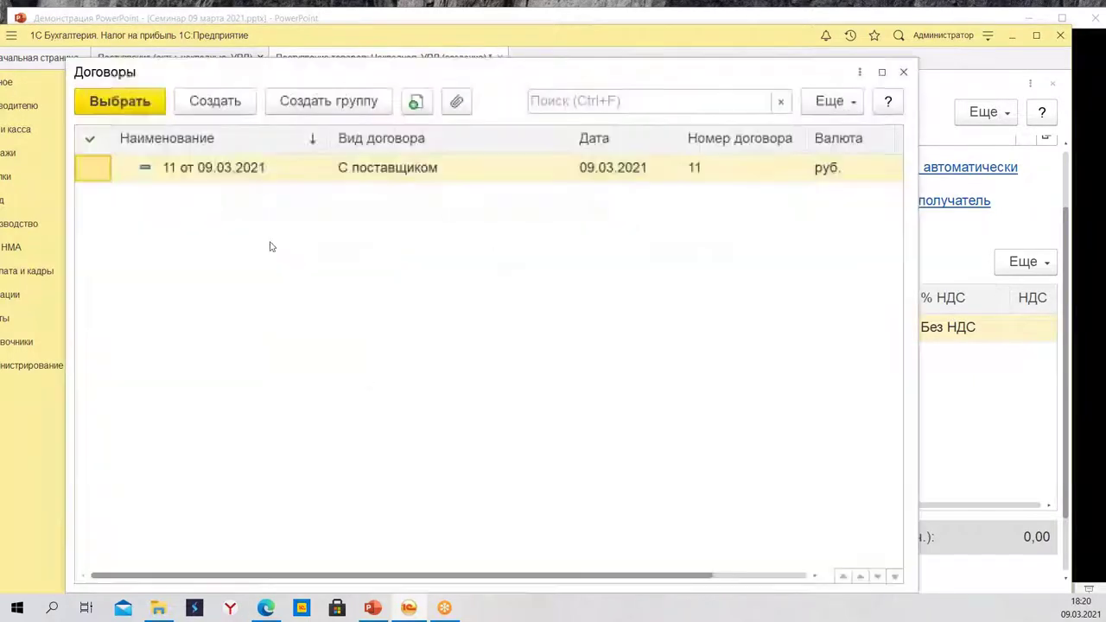
{"action": "left_click", "coordinate": [223, 102]}
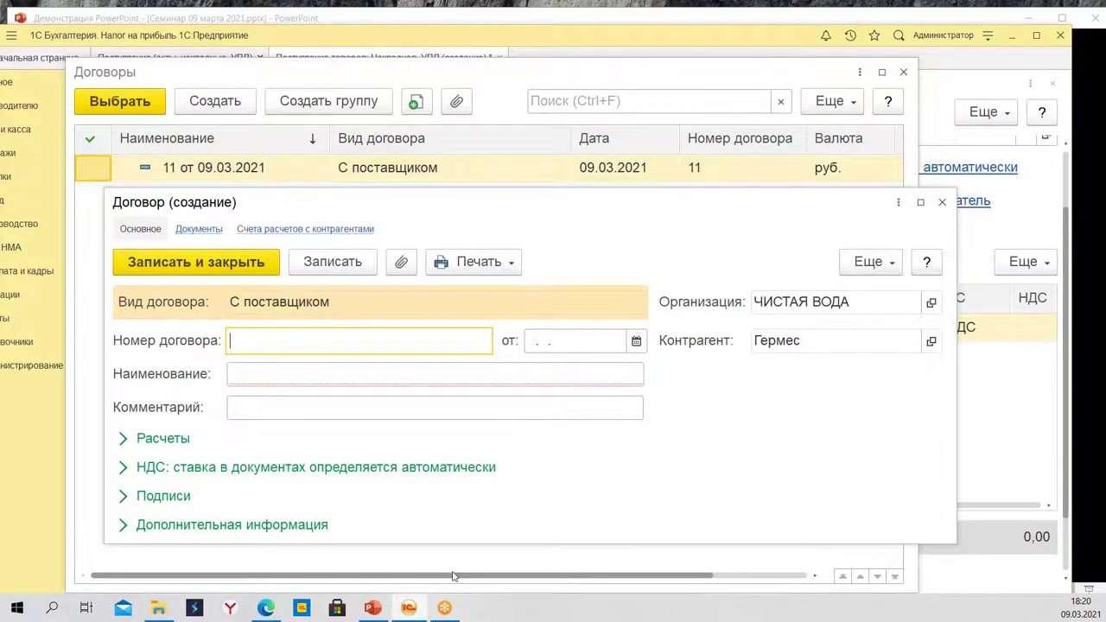
{"action": "type", "text": "с НДС"}
{"action": "key", "text": "Tab"}
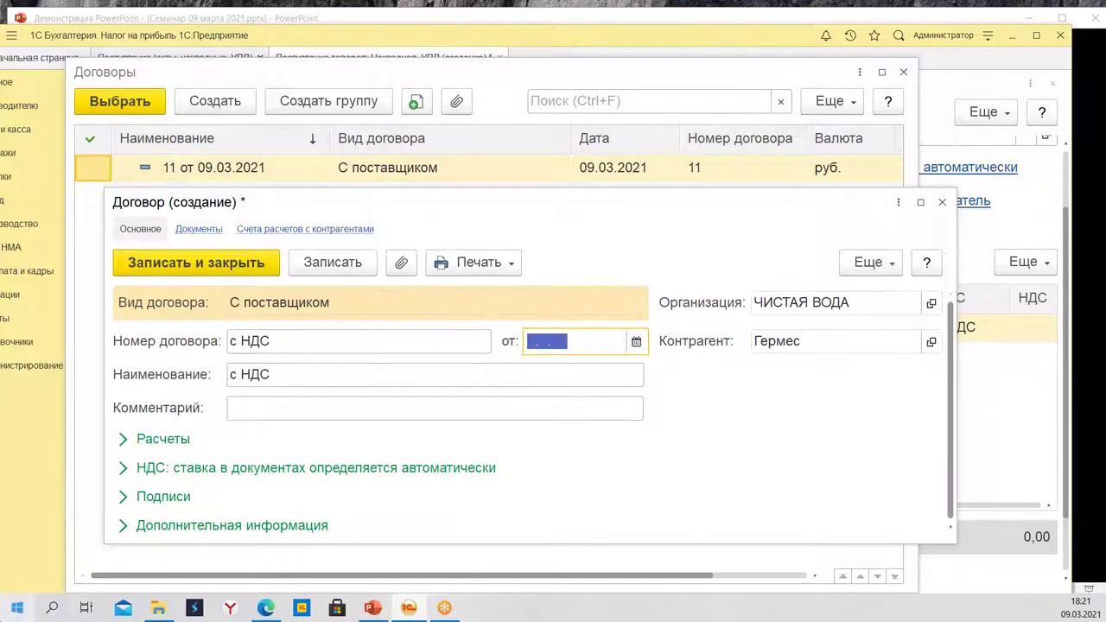
{"action": "type", "text": "09.03.2021"}
{"action": "key", "text": "Tab"}
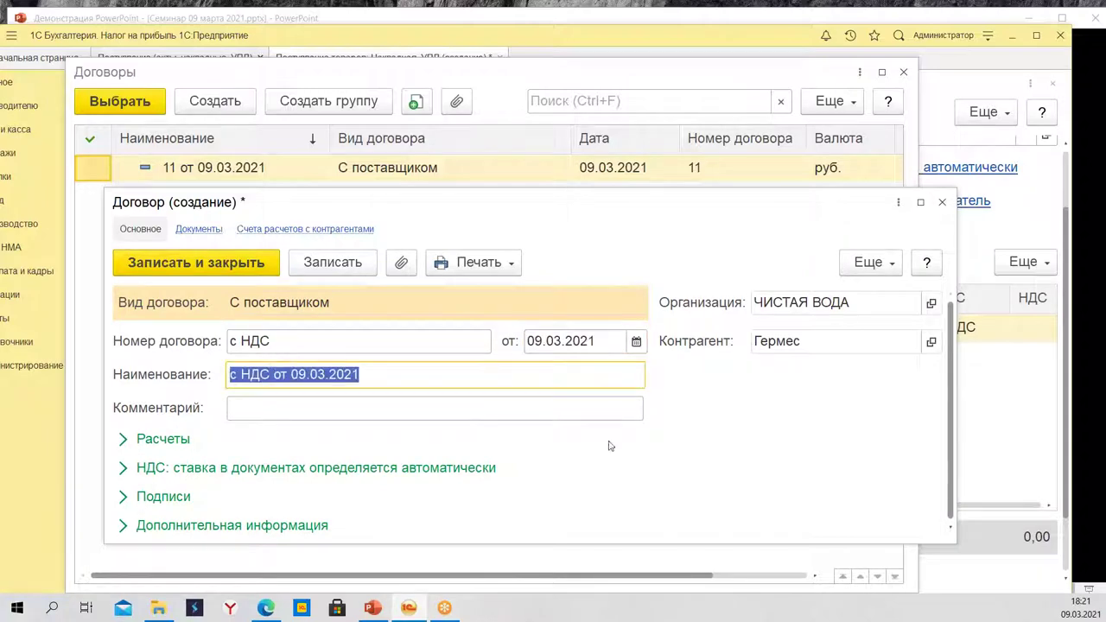
{"action": "left_click", "coordinate": [179, 475]}
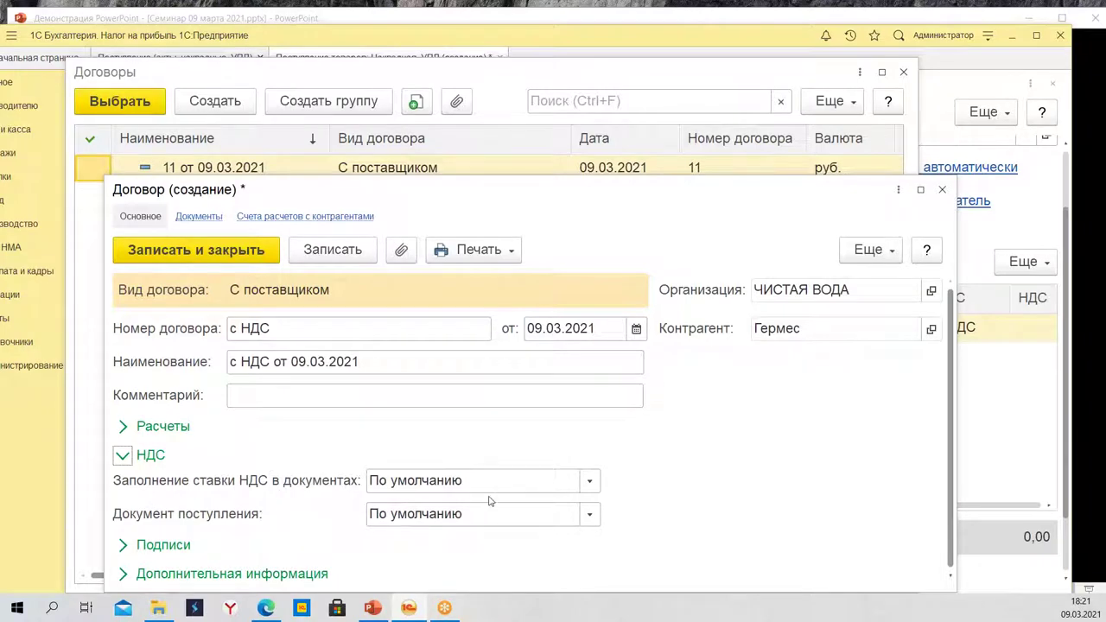
{"action": "left_click", "coordinate": [234, 256]}
{"action": "left_click", "coordinate": [281, 197]}
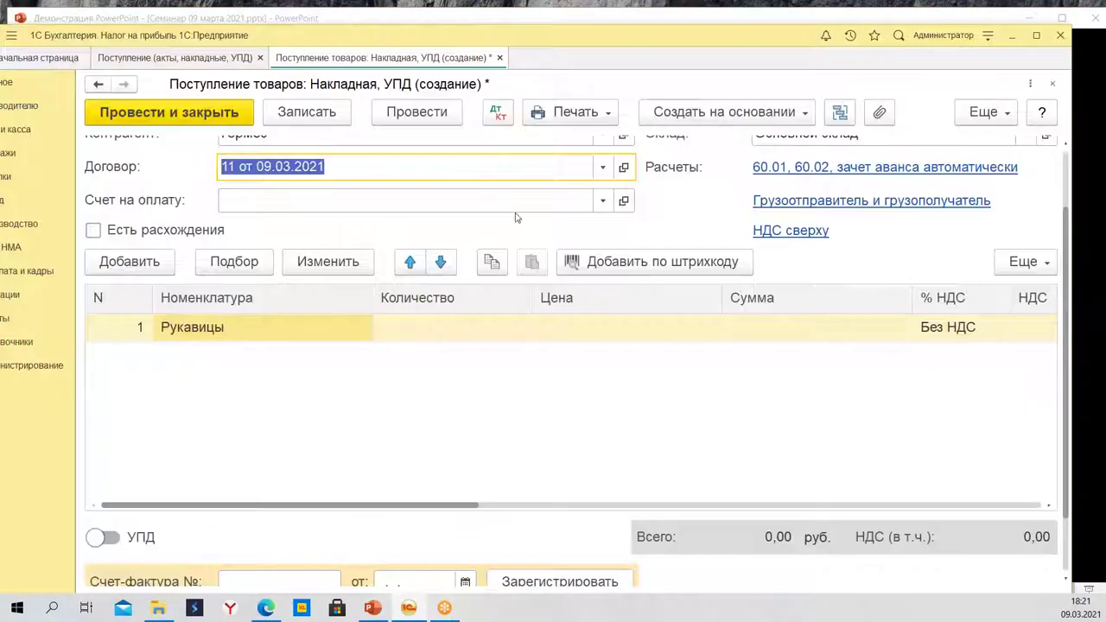
Delete the Рукавицы line from the goods table and choose the contract с НДС от 09.03.2021 for the receipt.
{"action": "right_click", "coordinate": [288, 324]}
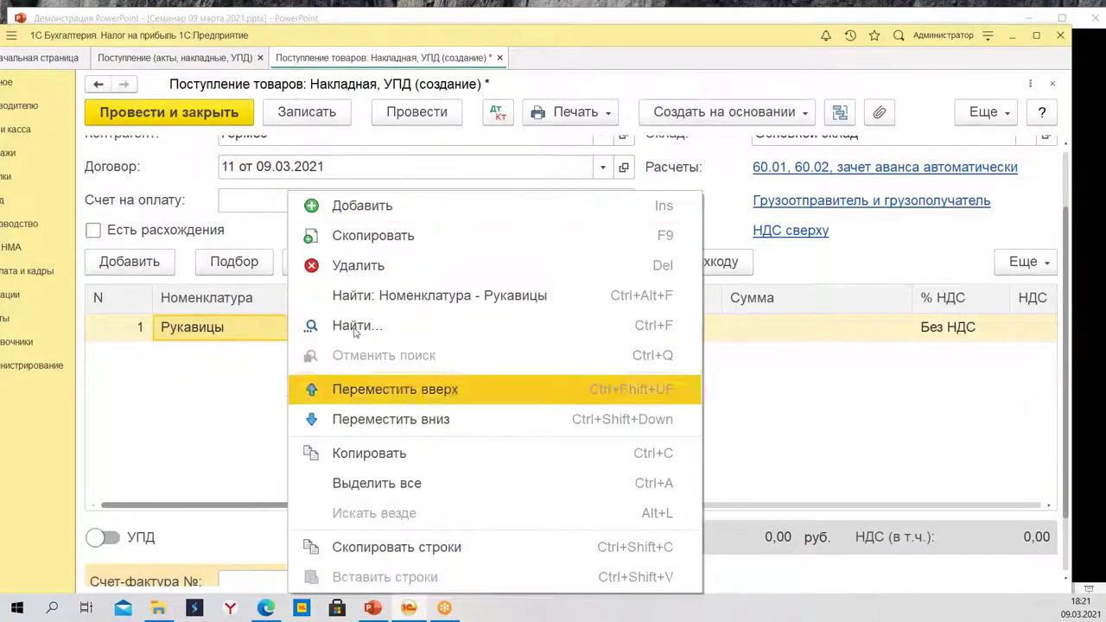
{"action": "left_click", "coordinate": [359, 265]}
{"action": "left_click", "coordinate": [605, 169]}
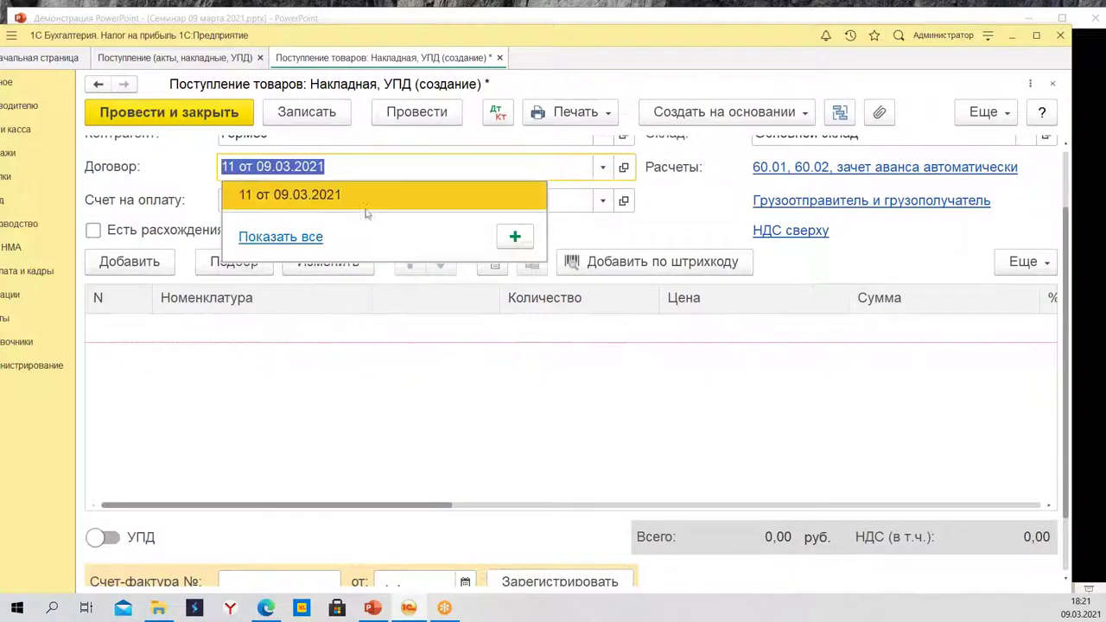
{"action": "left_click", "coordinate": [281, 235]}
{"action": "double_click", "coordinate": [277, 197]}
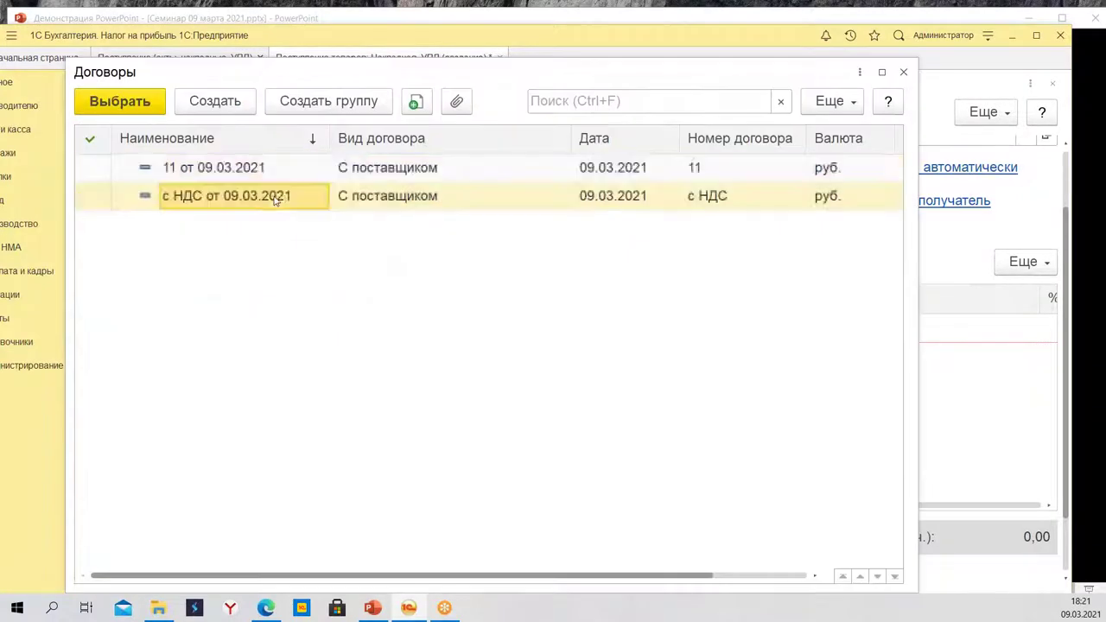
Add the item Рукавицы to the goods table and check the VAT rate filled into the line.
{"action": "left_click", "coordinate": [149, 270]}
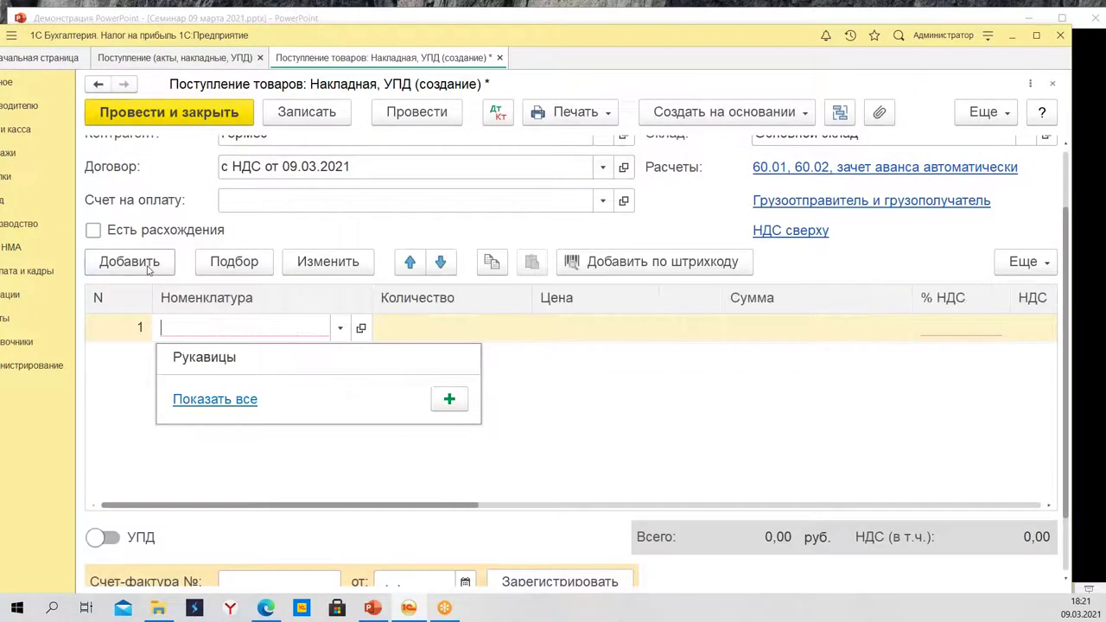
{"action": "left_click", "coordinate": [268, 360]}
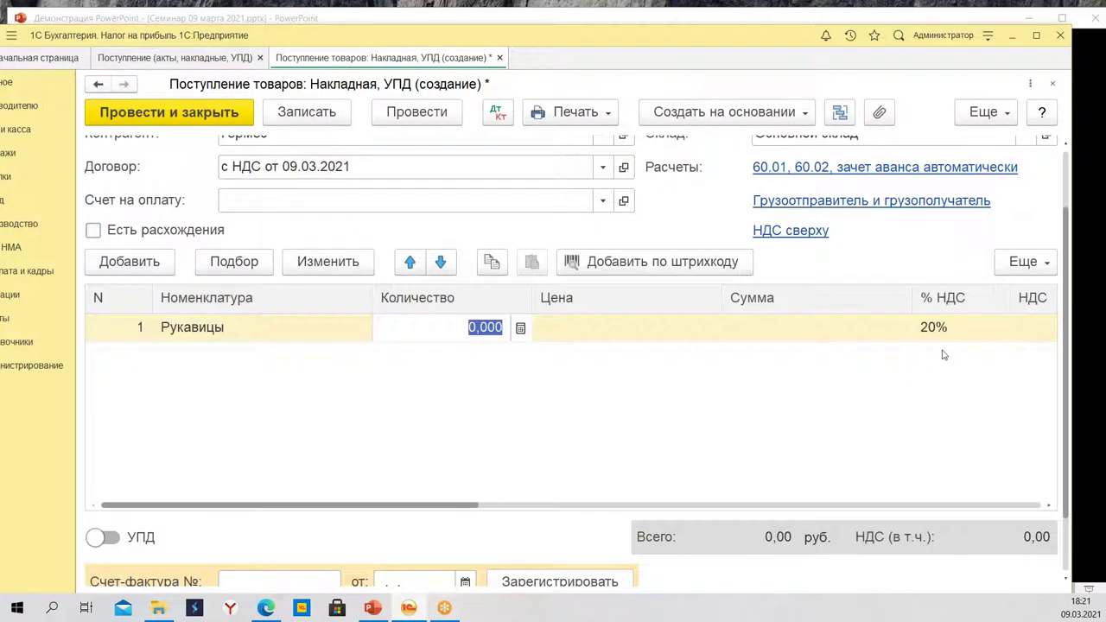
{"action": "left_click", "coordinate": [309, 337]}
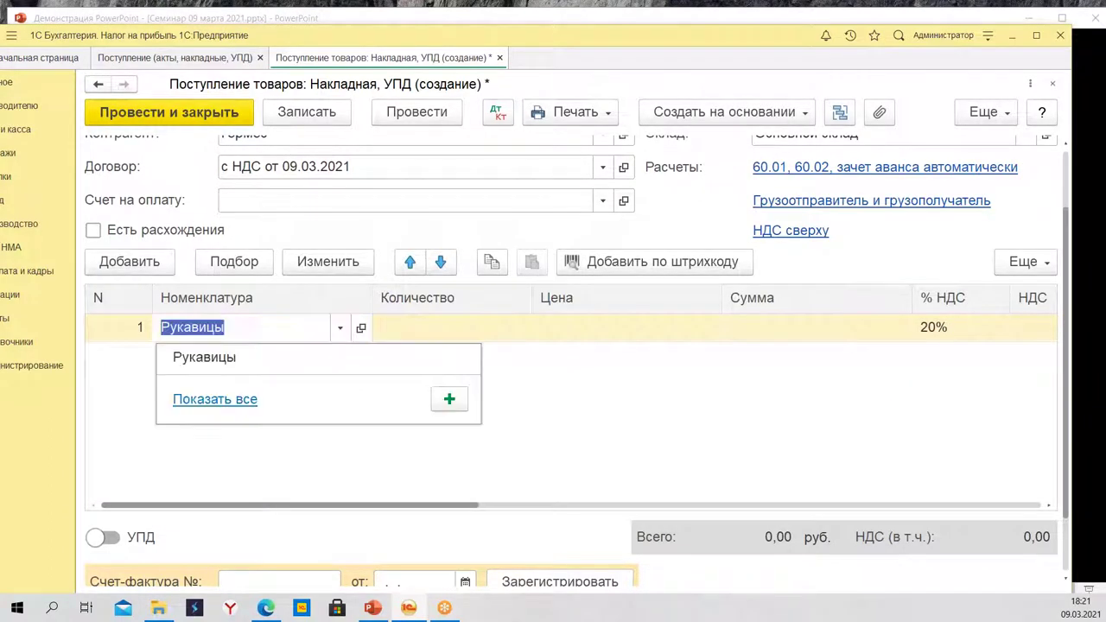
{"action": "key", "text": "Escape"}
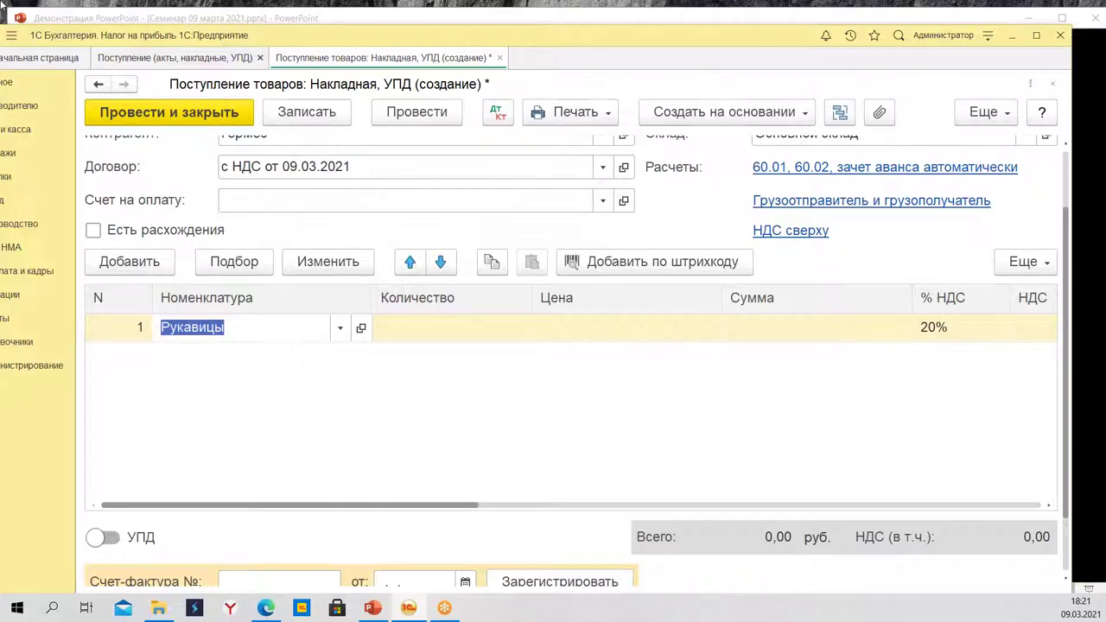
Replace the line's item with канцтовары from the Материалы folder, and delete the line after checking its VAT rate.
{"action": "key", "text": "F4"}
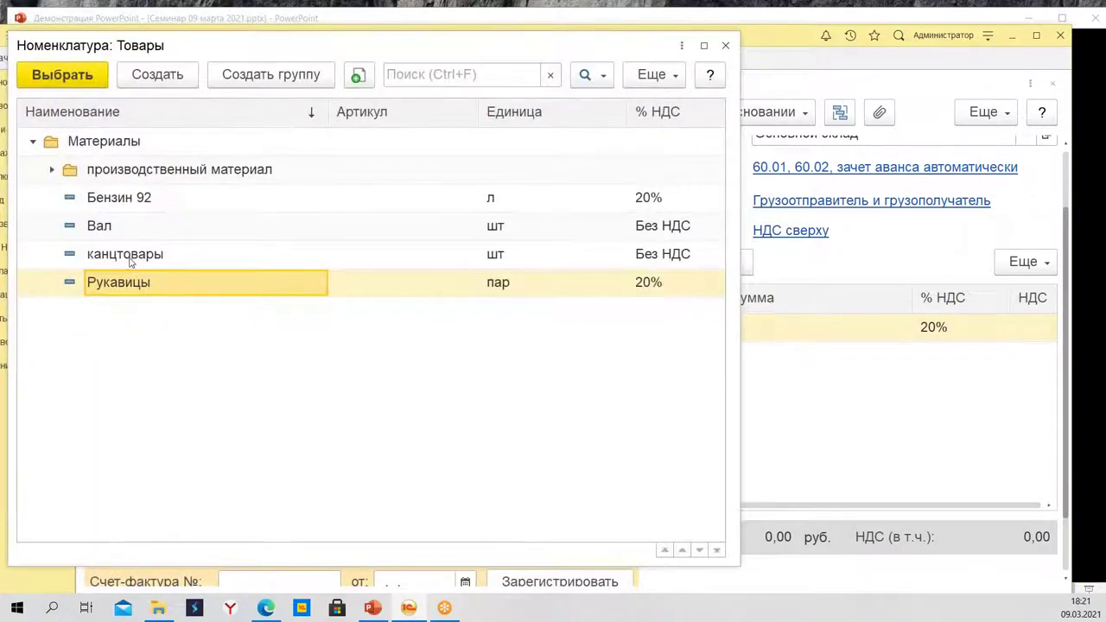
{"action": "double_click", "coordinate": [130, 260]}
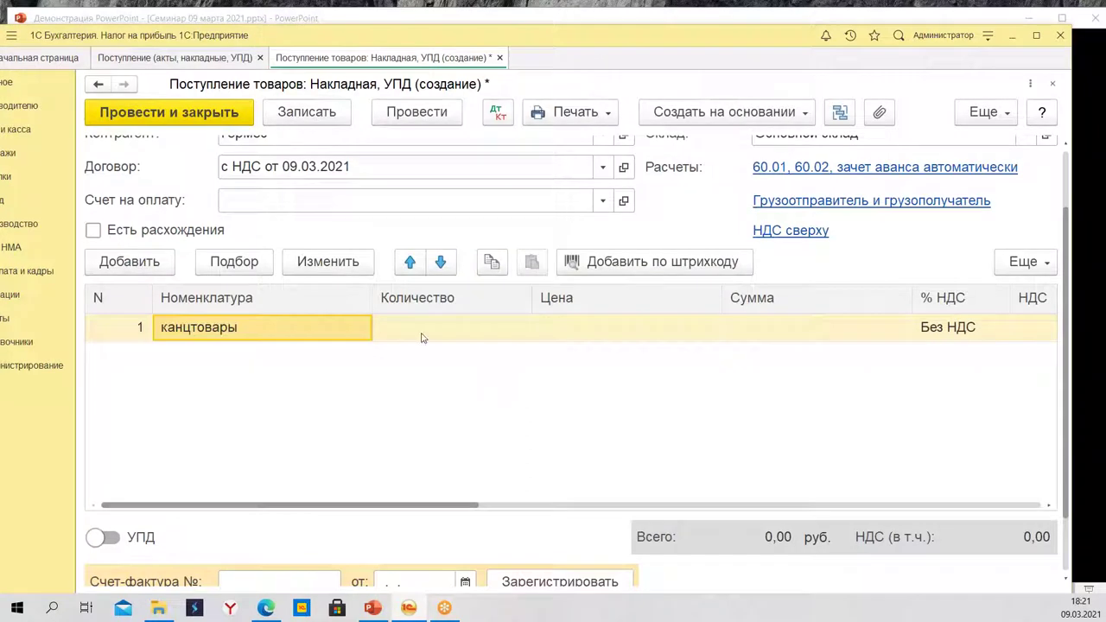
{"action": "right_click", "coordinate": [421, 337]}
{"action": "left_click", "coordinate": [441, 261]}
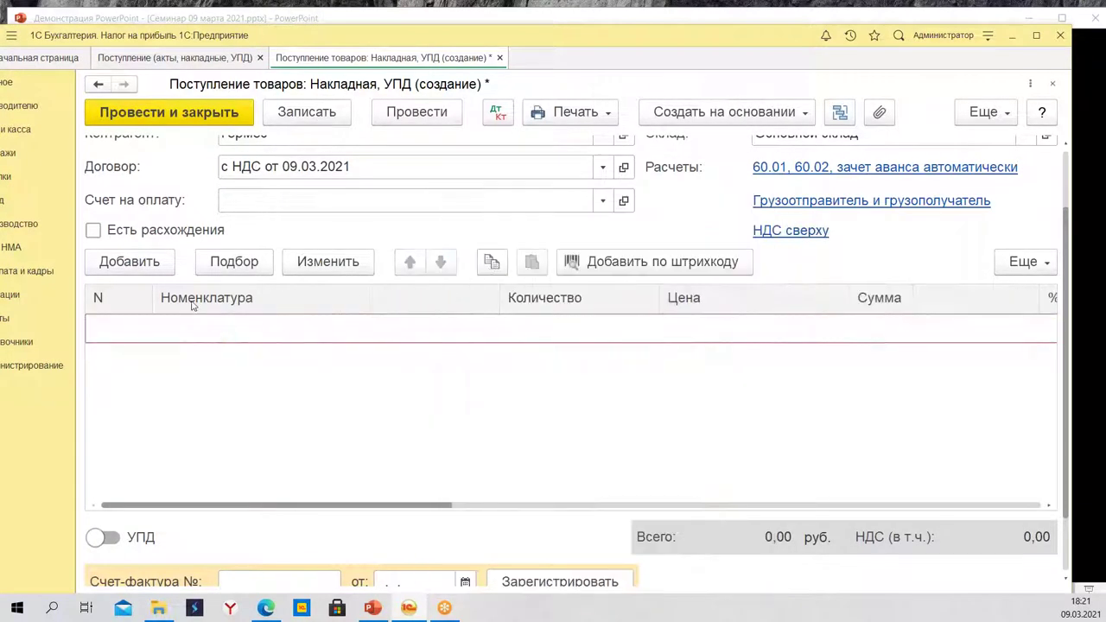
Add канцтовары to the goods table and switch the item to Рукавицы and back to compare the filled VAT rates.
{"action": "left_click", "coordinate": [135, 263]}
{"action": "left_click", "coordinate": [242, 359]}
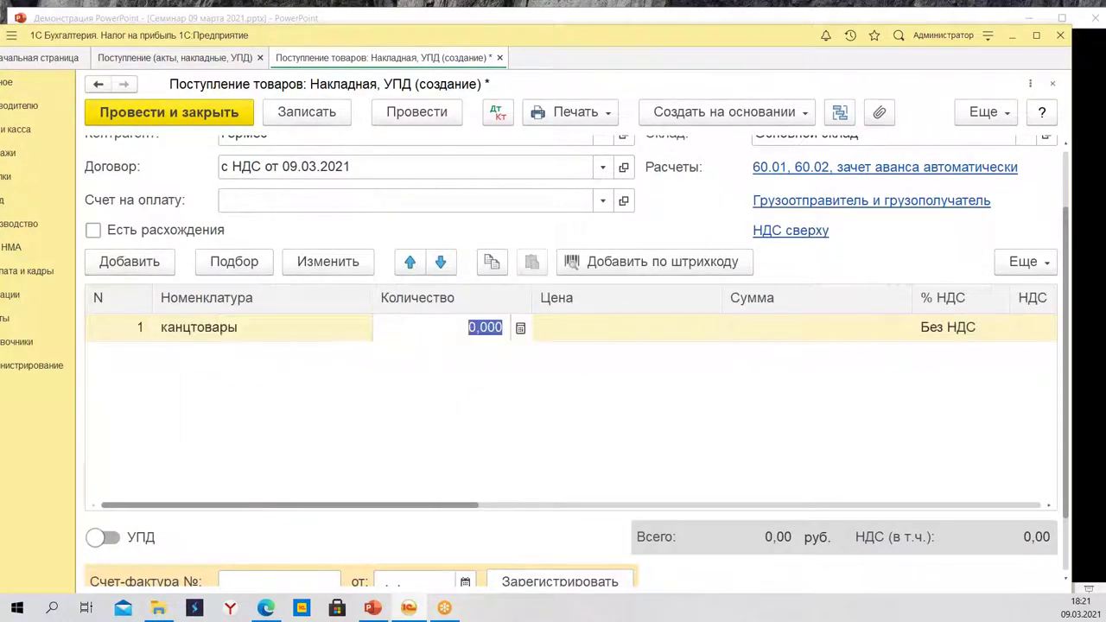
{"action": "left_click", "coordinate": [287, 335]}
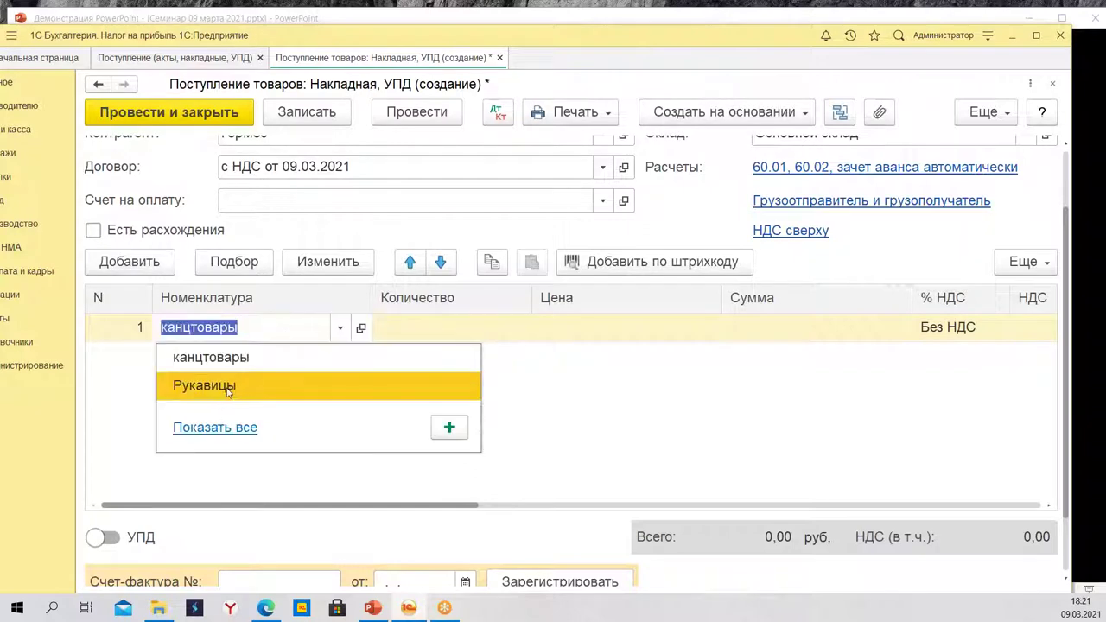
{"action": "key", "text": "Escape"}
{"action": "type", "text": "р"}
{"action": "key", "text": "Return"}
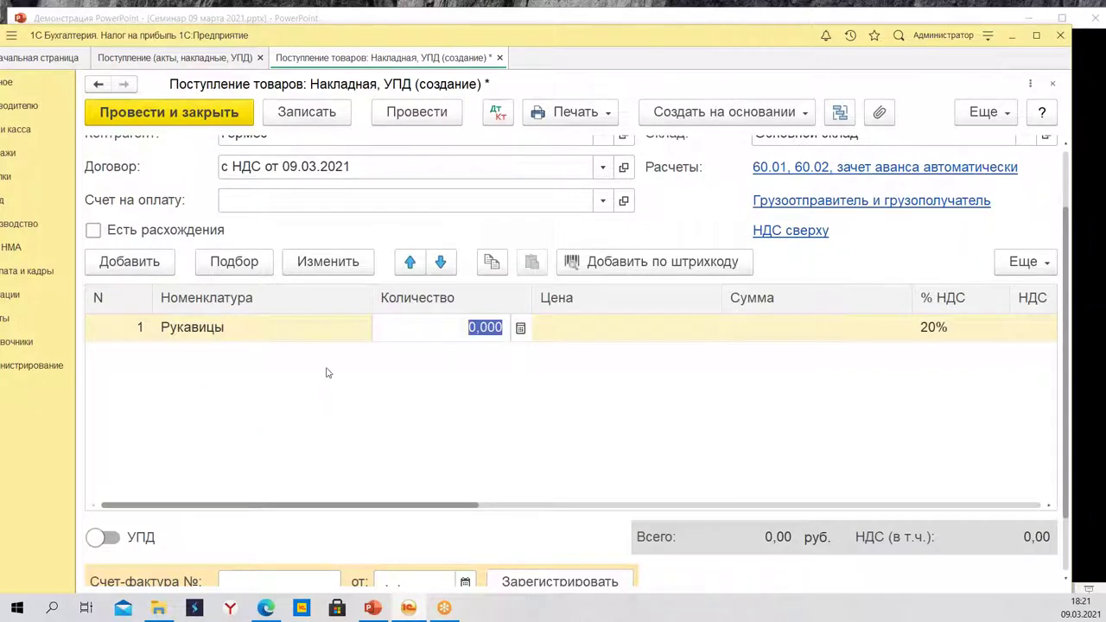
{"action": "left_click", "coordinate": [320, 330]}
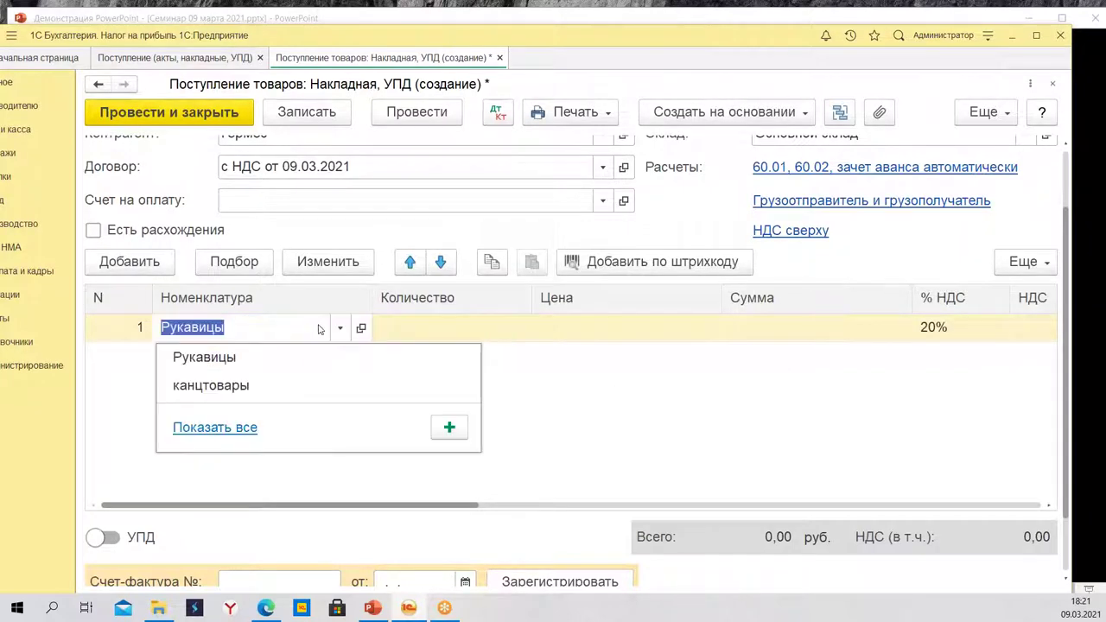
{"action": "left_click", "coordinate": [241, 396]}
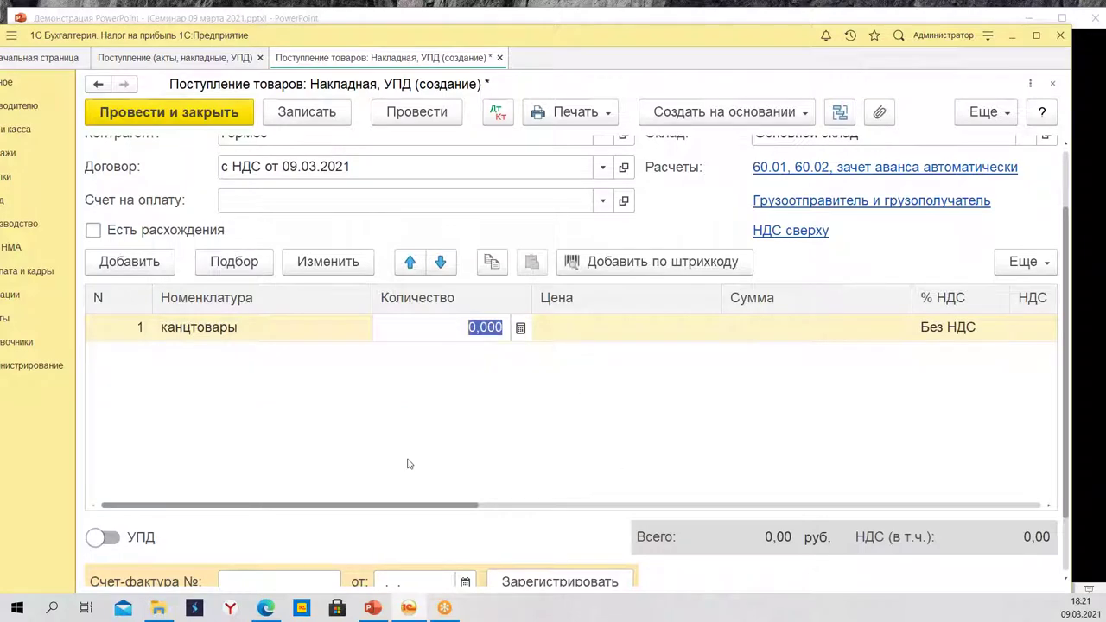
Switch the receipt's contract to 11 от 09.03.2021 and review the VAT setting in its contract card.
{"action": "scroll", "coordinate": [630, 255], "scroll_direction": "up", "scroll_amount": 2}
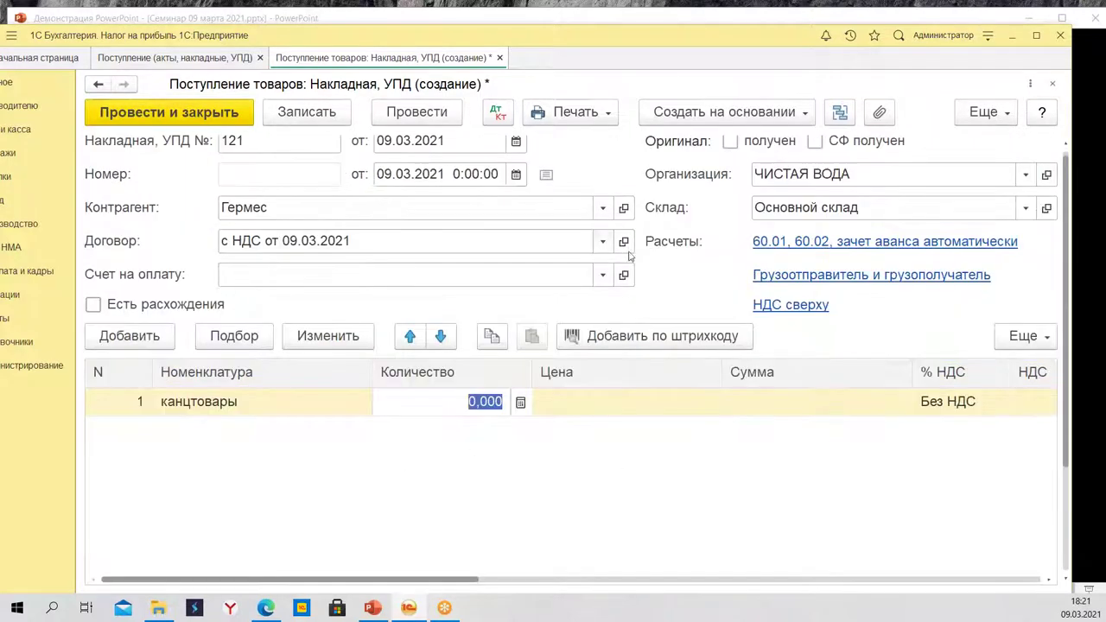
{"action": "left_click", "coordinate": [602, 242]}
{"action": "left_click", "coordinate": [266, 346]}
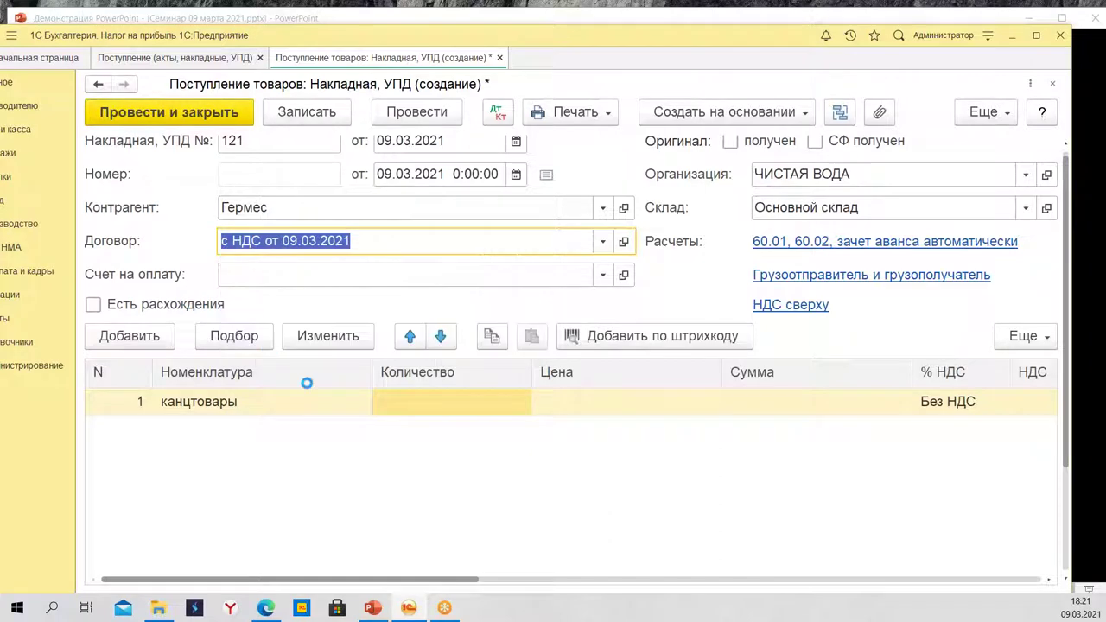
{"action": "left_click", "coordinate": [401, 177]}
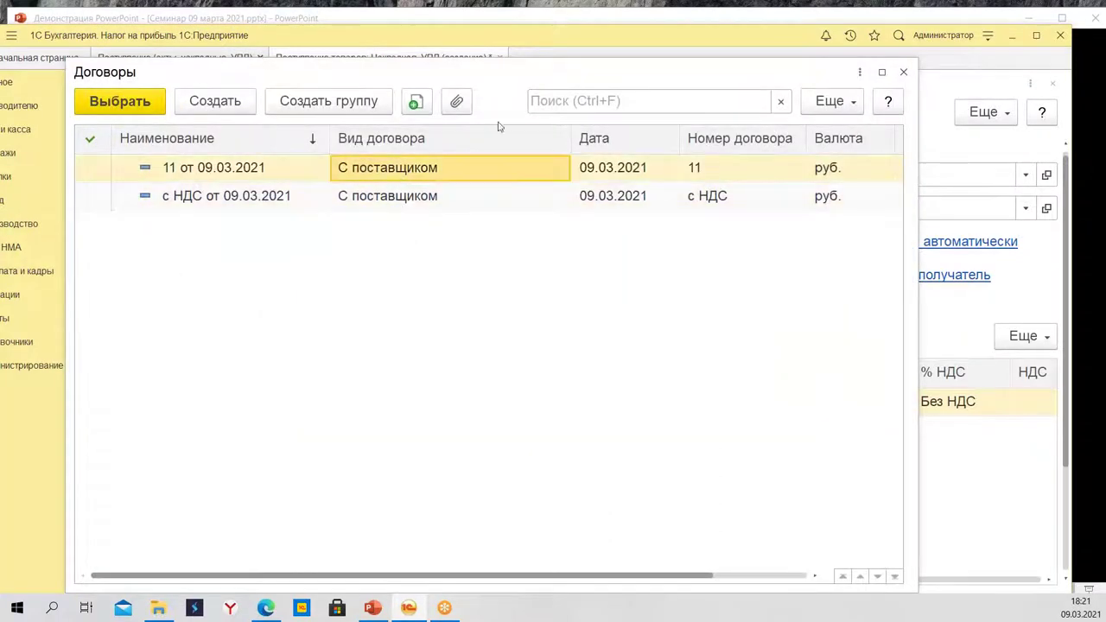
{"action": "double_click", "coordinate": [224, 169]}
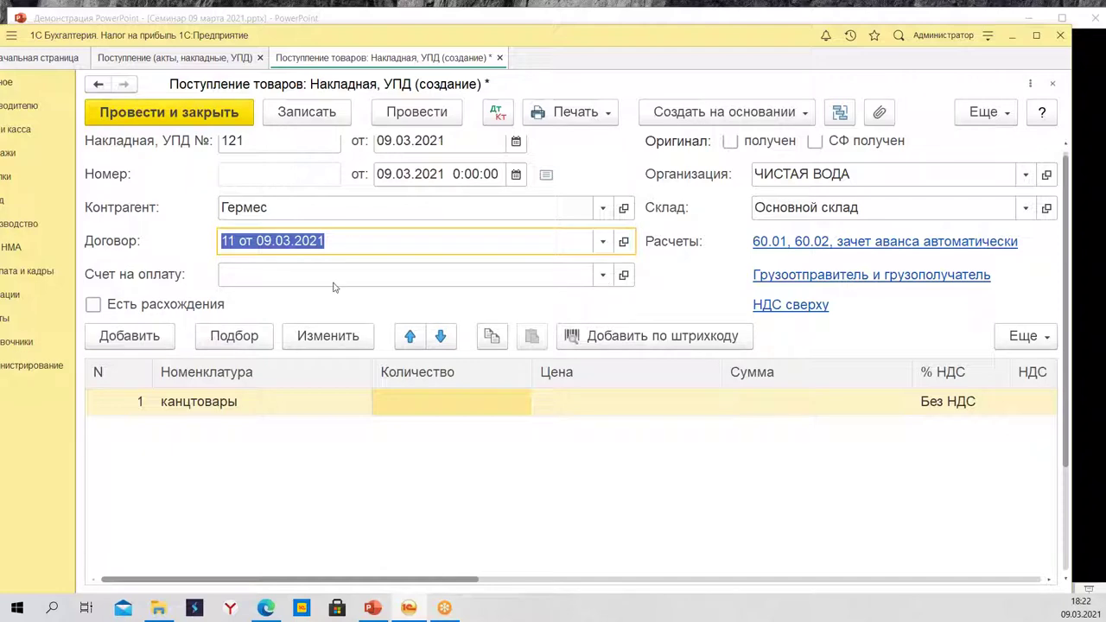
{"action": "left_click", "coordinate": [624, 242]}
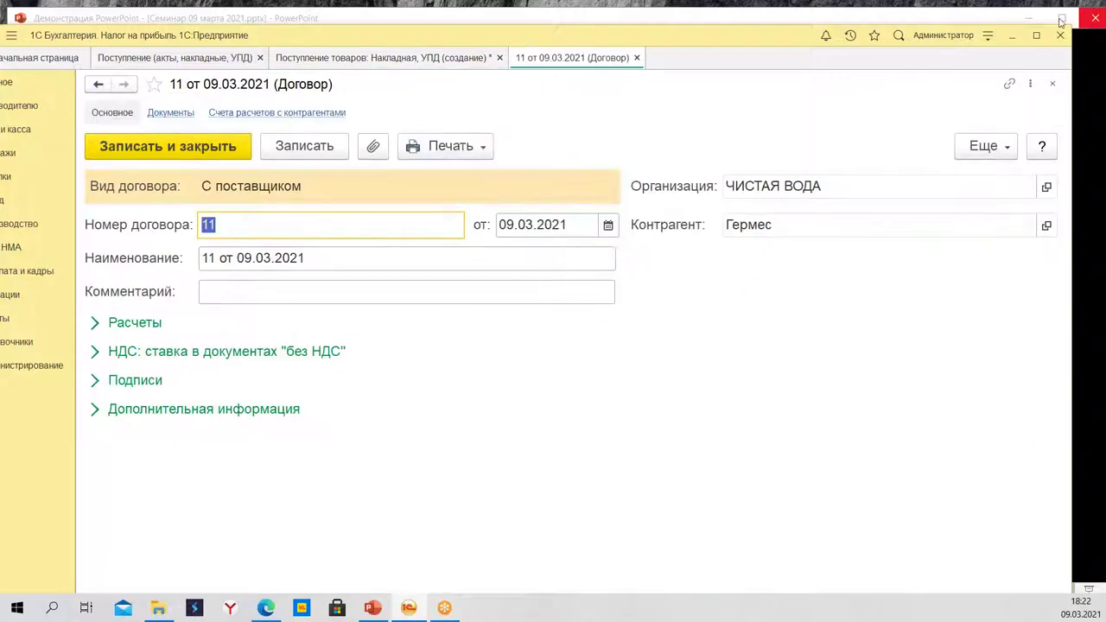
{"action": "left_click", "coordinate": [1052, 84]}
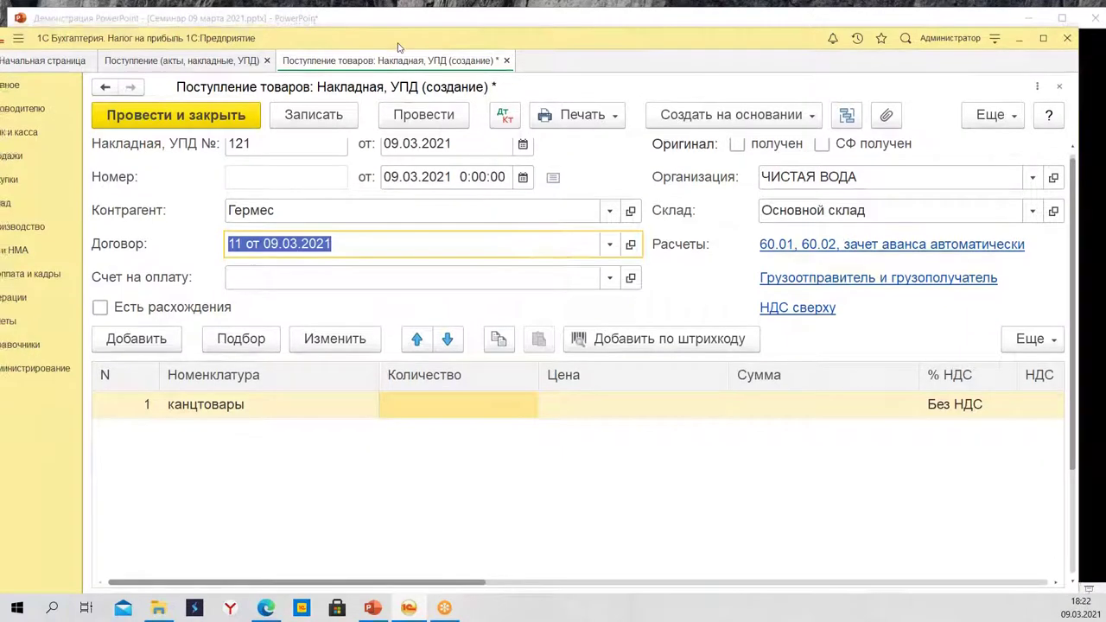
In the counterparties directory, open АГАВА from the Покупатели и заказчики folder and review its card and documents.
{"action": "left_click_drag", "start_coordinate": [374, 44], "coordinate": [435, 41]}
{"action": "left_click", "coordinate": [64, 342]}
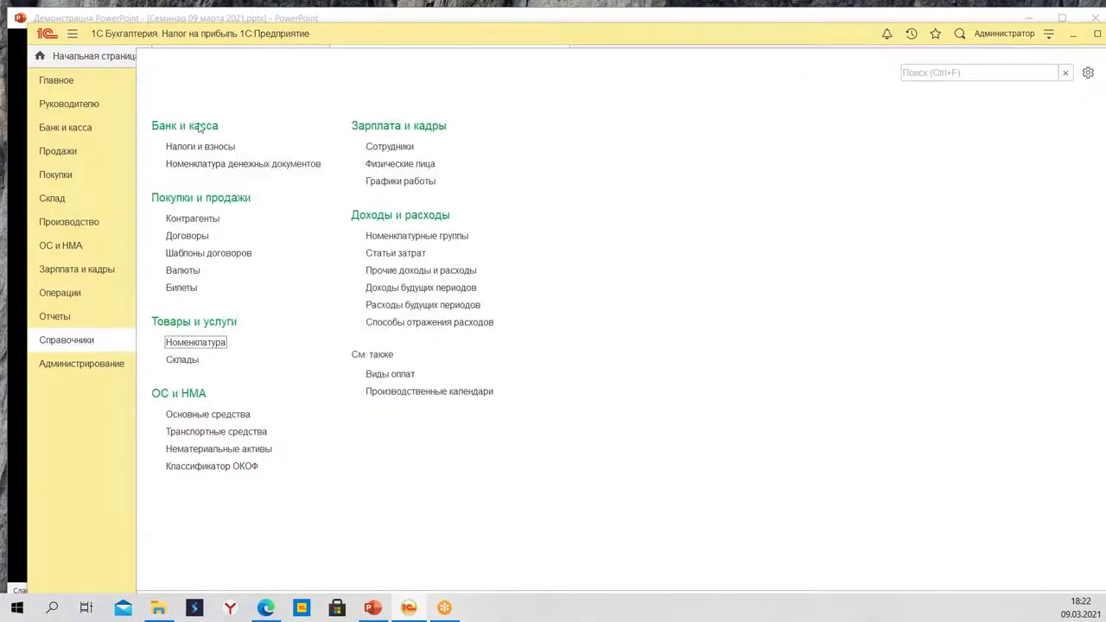
{"action": "left_click", "coordinate": [189, 221]}
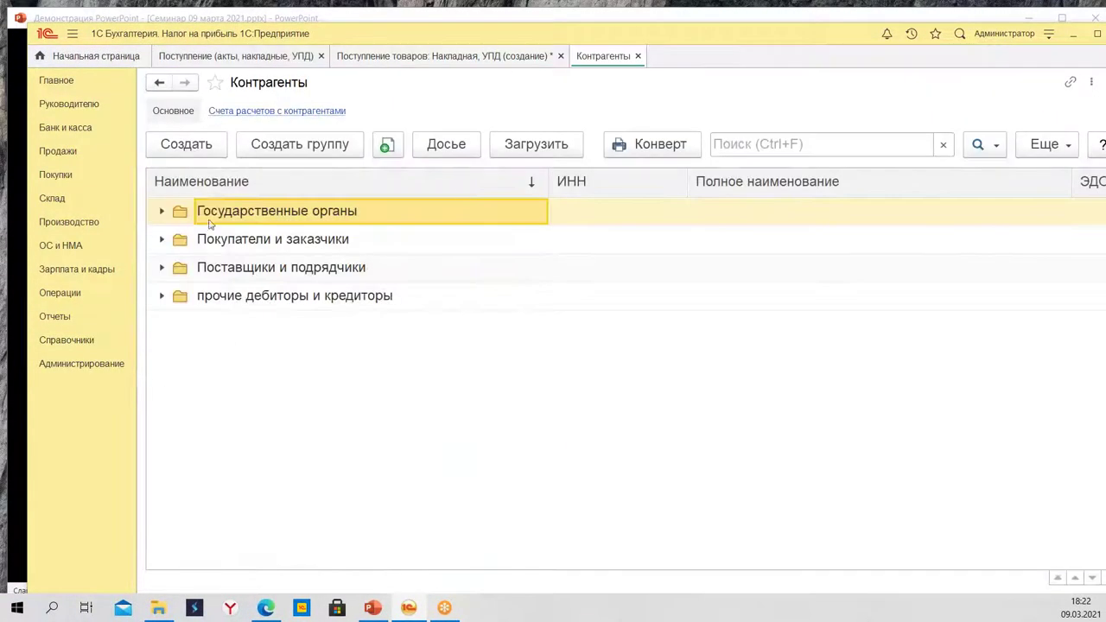
{"action": "left_click", "coordinate": [162, 241]}
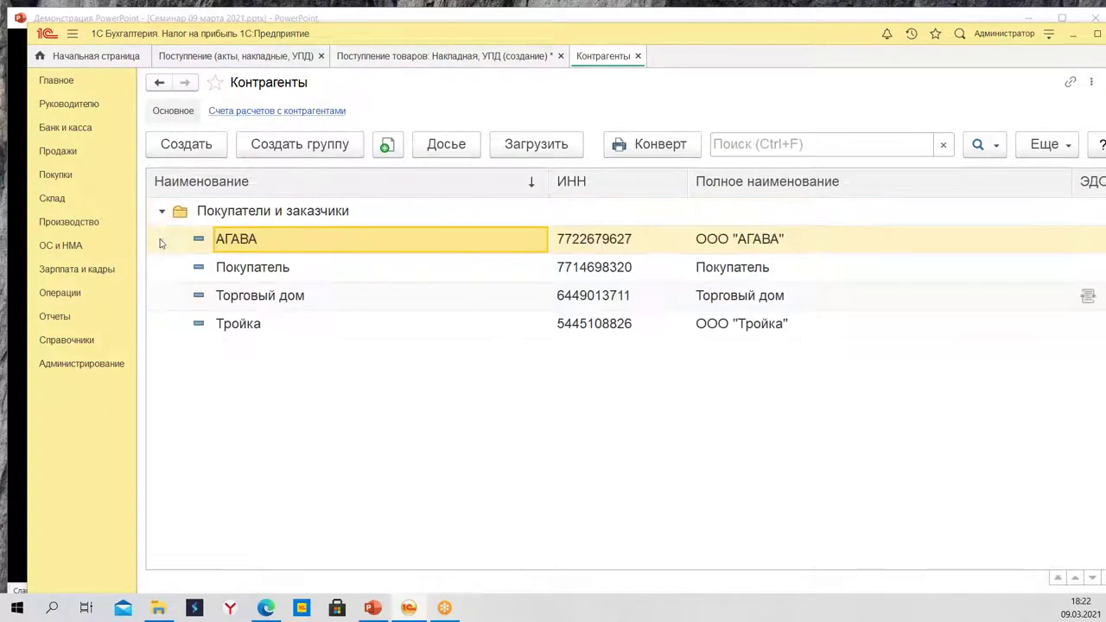
{"action": "double_click", "coordinate": [269, 243]}
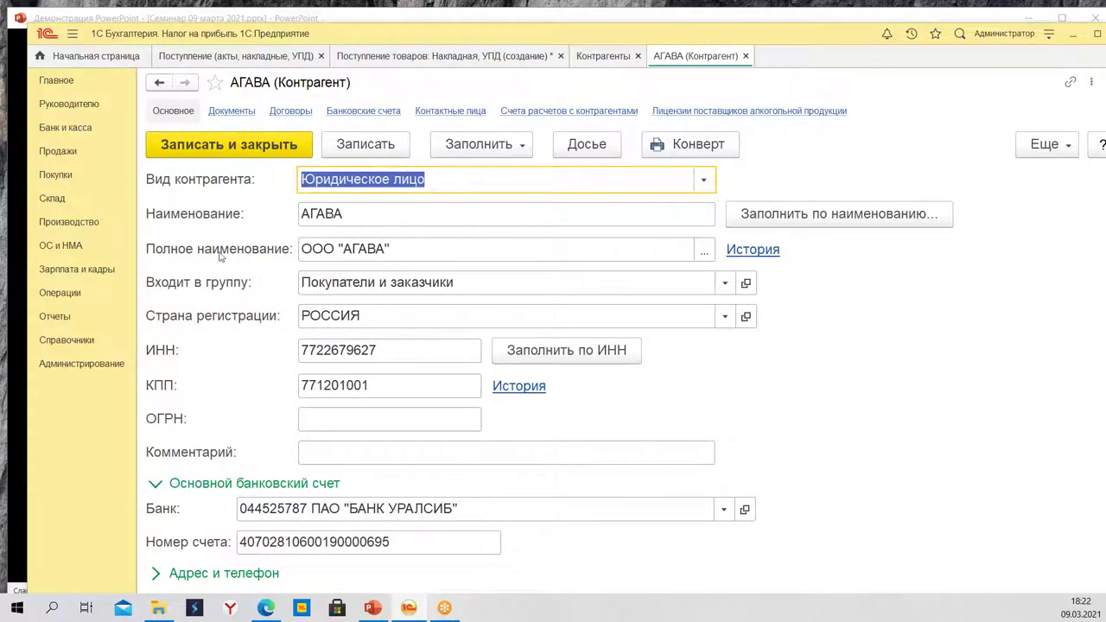
{"action": "left_click", "coordinate": [234, 110]}
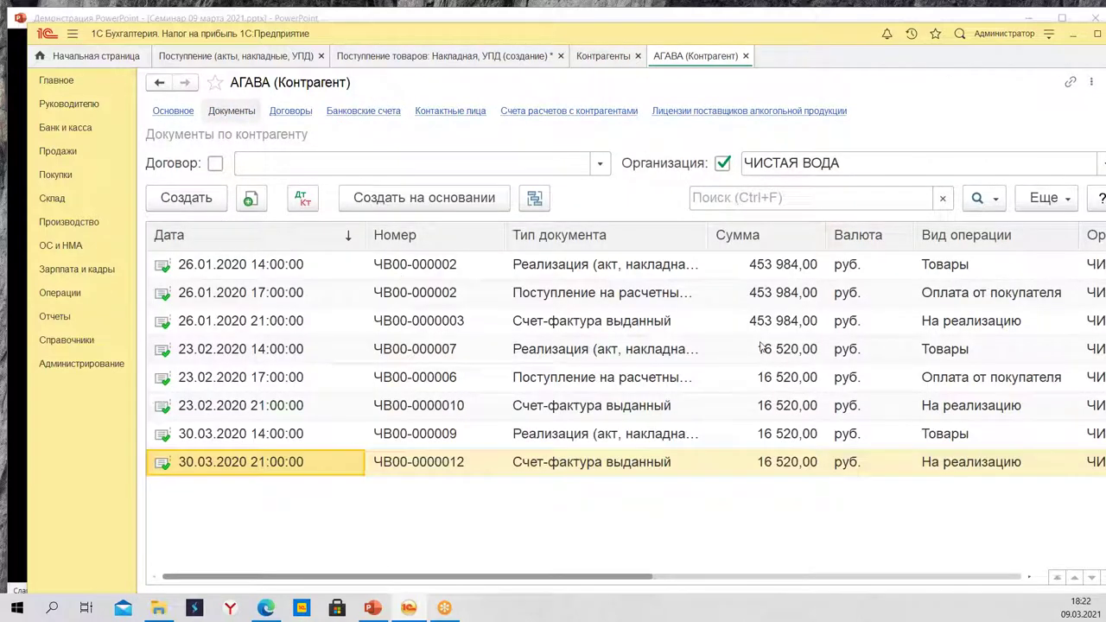
{"action": "left_click", "coordinate": [745, 56]}
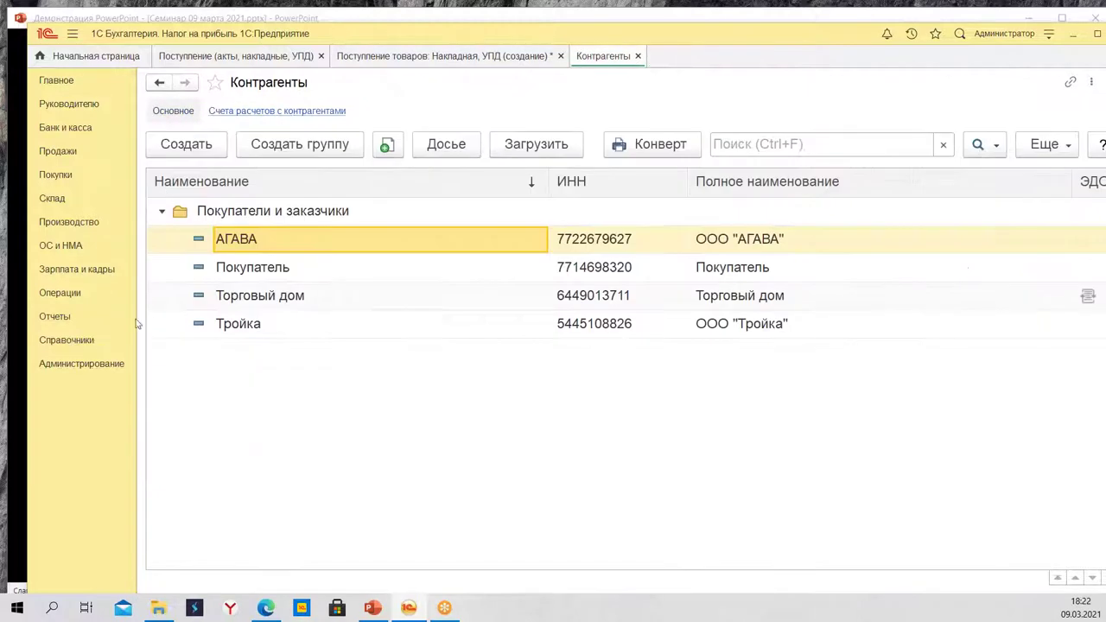
Open the contracts directory, review the documents recorded under АГАВА's contract Покупка ЭЦ-12, and close the contract card.
{"action": "left_click", "coordinate": [65, 340]}
{"action": "left_click", "coordinate": [186, 236]}
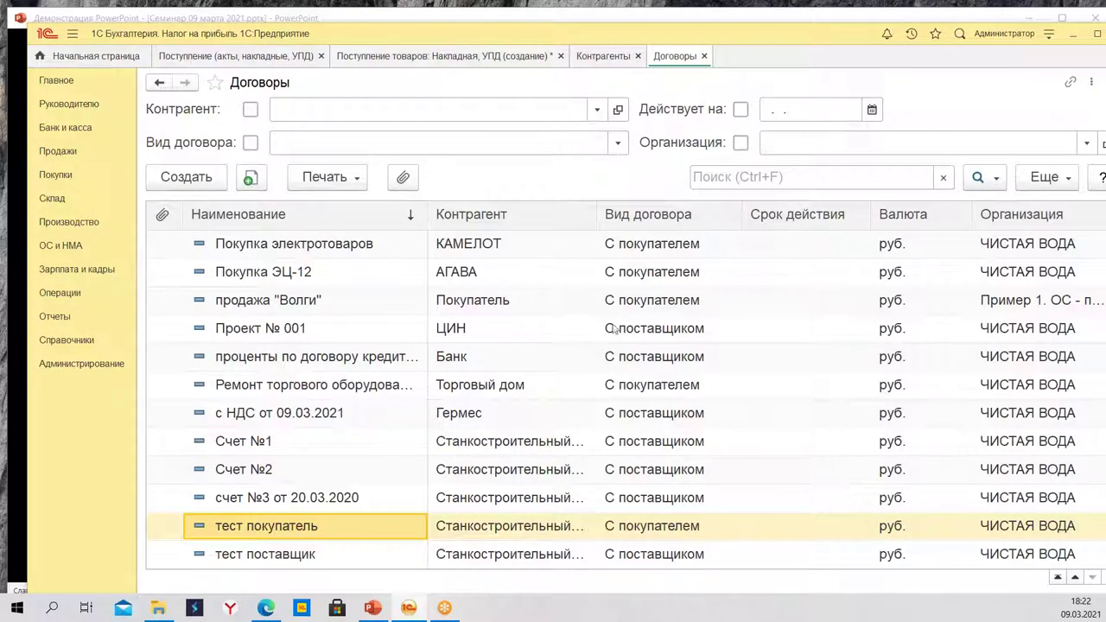
{"action": "double_click", "coordinate": [487, 282]}
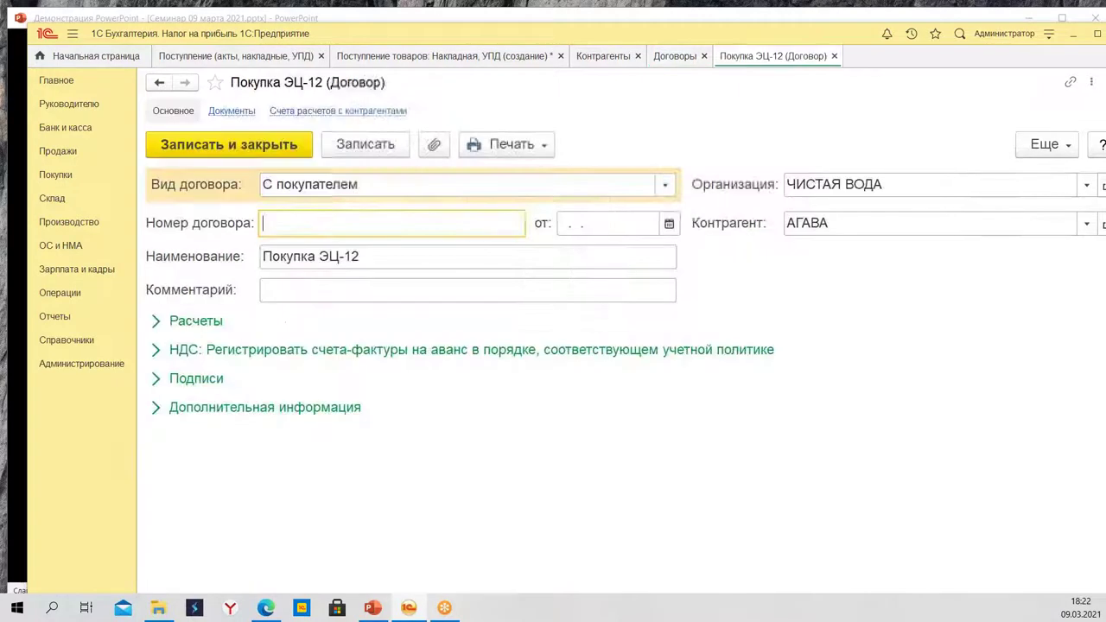
{"action": "left_click", "coordinate": [229, 112]}
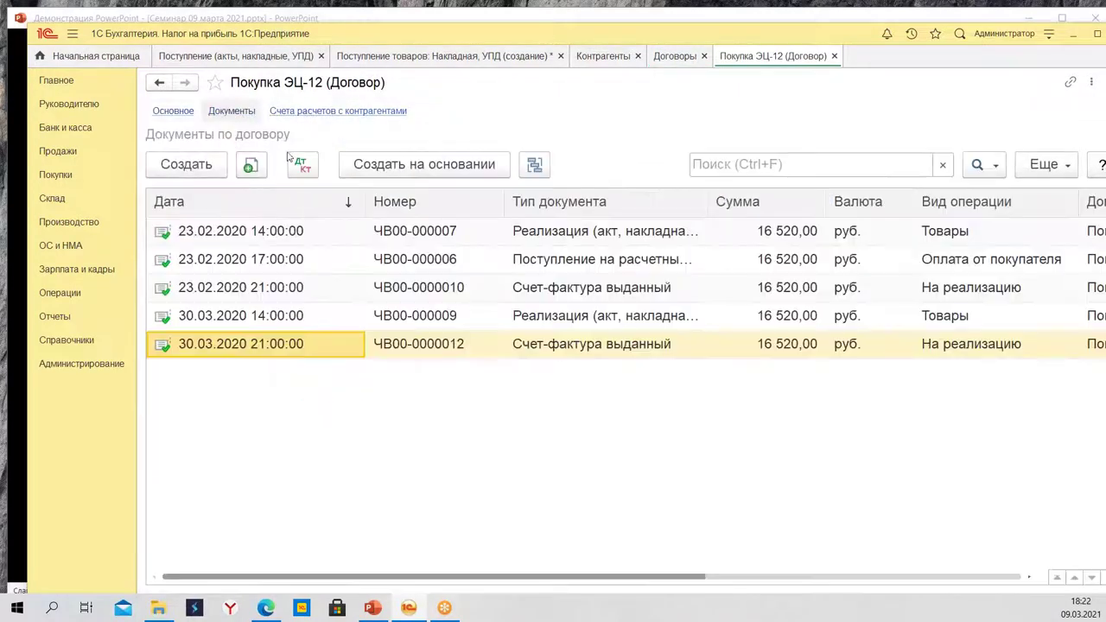
{"action": "left_click", "coordinate": [290, 231]}
{"action": "left_click", "coordinate": [503, 288]}
{"action": "left_click", "coordinate": [609, 342]}
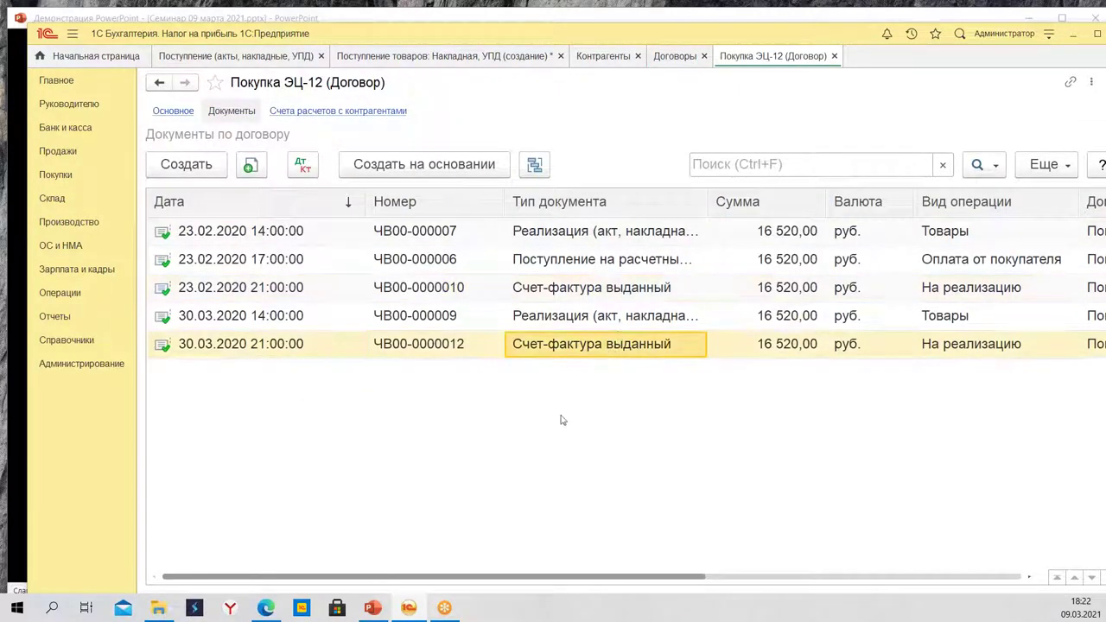
{"action": "left_click", "coordinate": [337, 241]}
{"action": "left_click", "coordinate": [338, 316]}
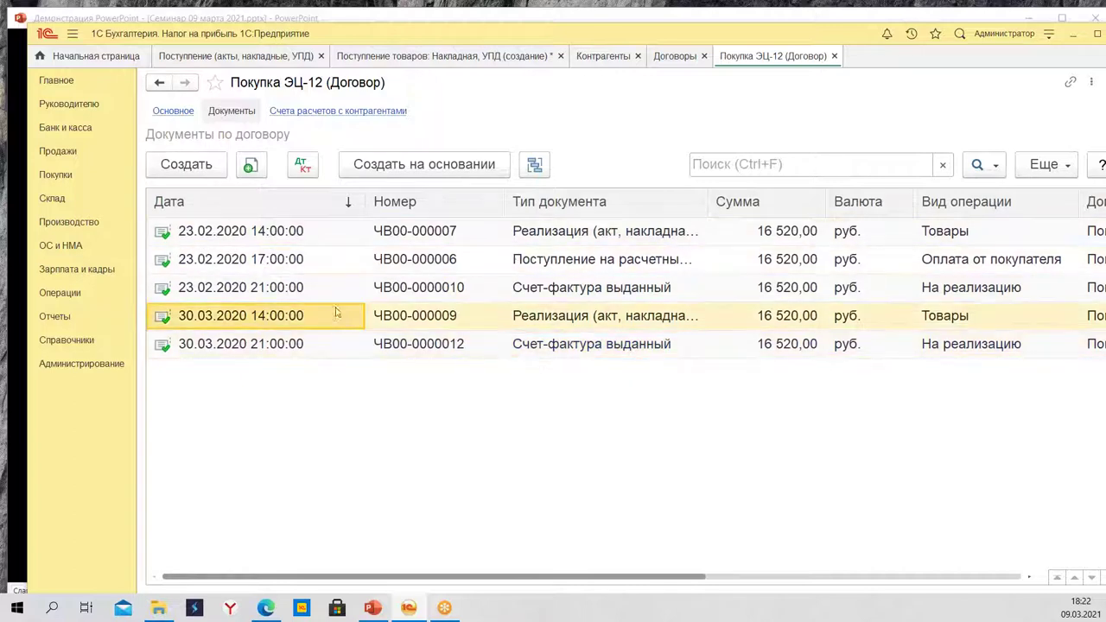
{"action": "left_click", "coordinate": [339, 351]}
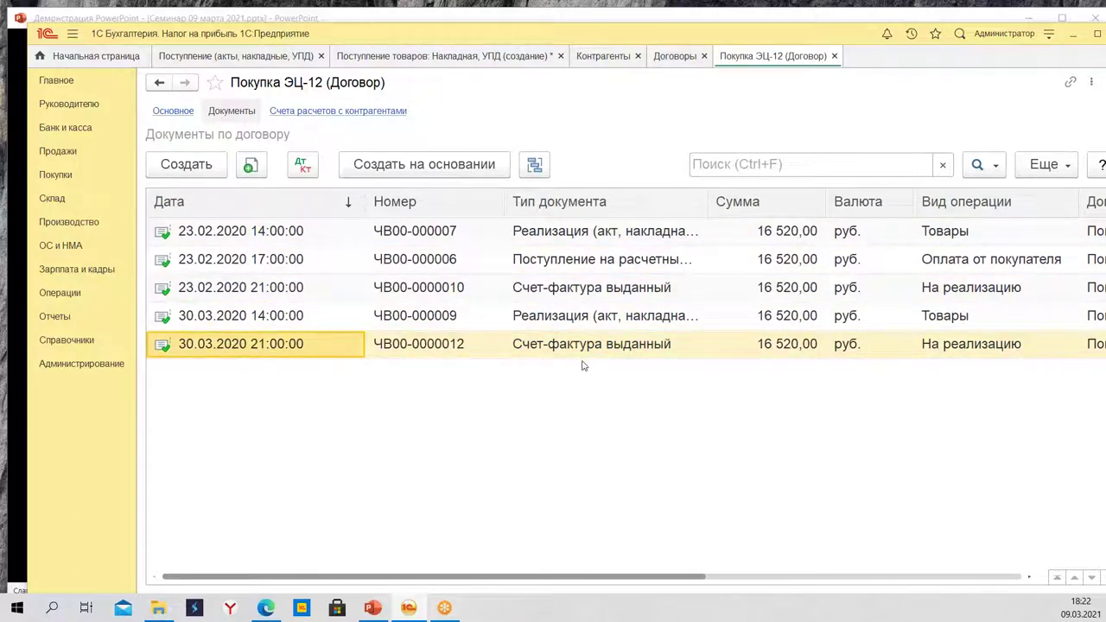
{"action": "left_click", "coordinate": [834, 56]}
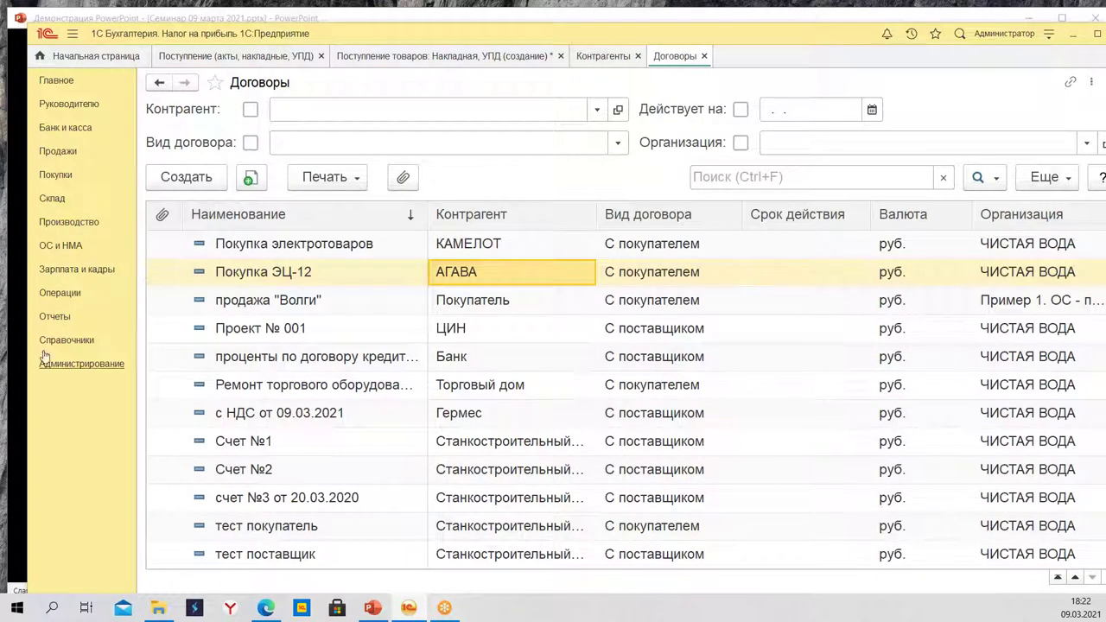
Generate the Анализ субконто report by Договоры for 2020 for ЧИСТАЯ ВОДА, examine turnovers and balances by contract, and close it.
{"action": "left_click", "coordinate": [55, 320]}
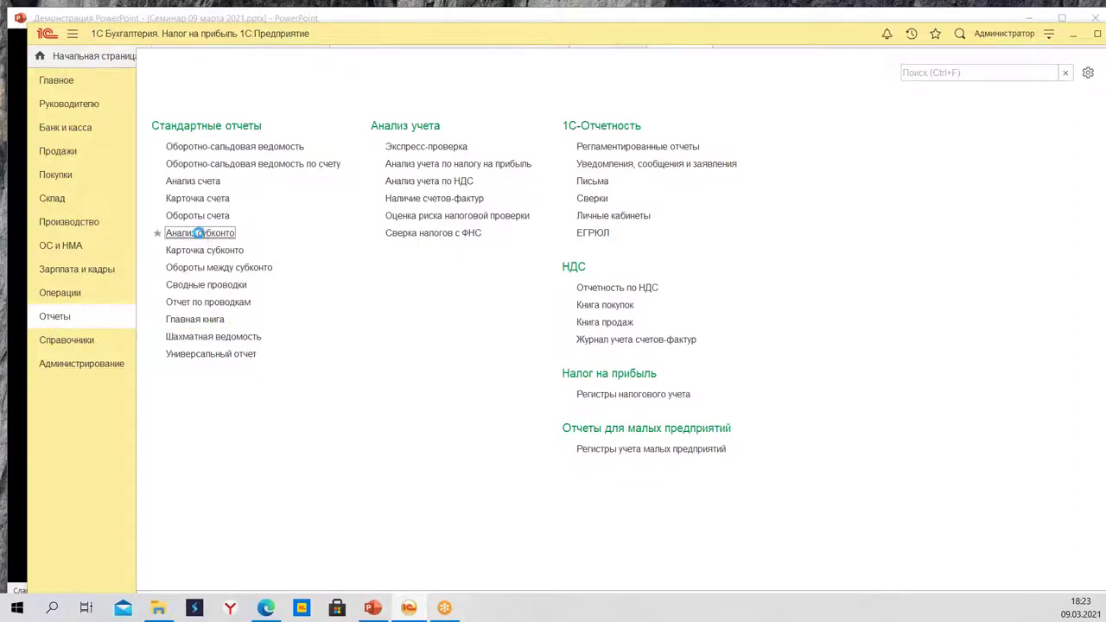
{"action": "left_click", "coordinate": [201, 233]}
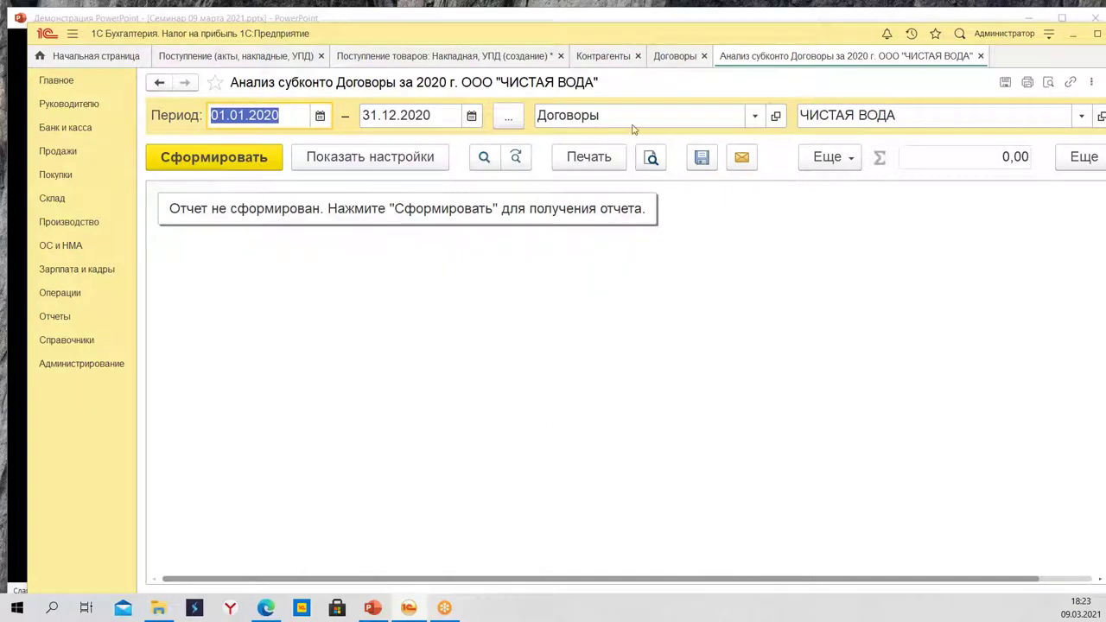
{"action": "left_click", "coordinate": [210, 162]}
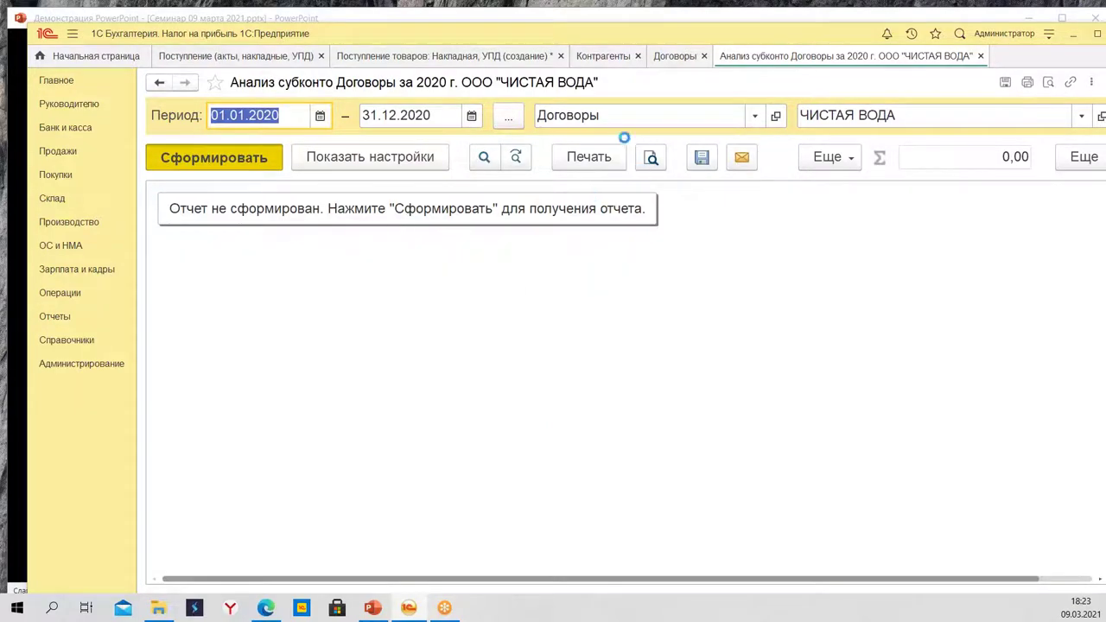
{"action": "scroll", "coordinate": [782, 371], "scroll_direction": "down", "scroll_amount": 5}
{"action": "scroll", "coordinate": [821, 434], "scroll_direction": "down", "scroll_amount": 8}
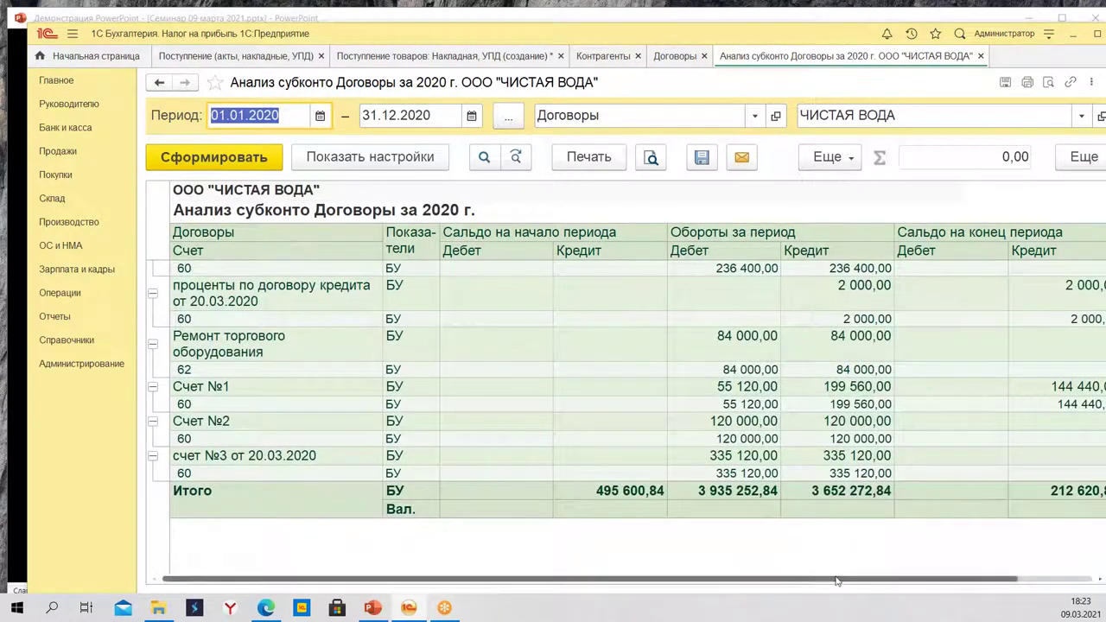
{"action": "left_click_drag", "start_coordinate": [829, 580], "coordinate": [988, 579]}
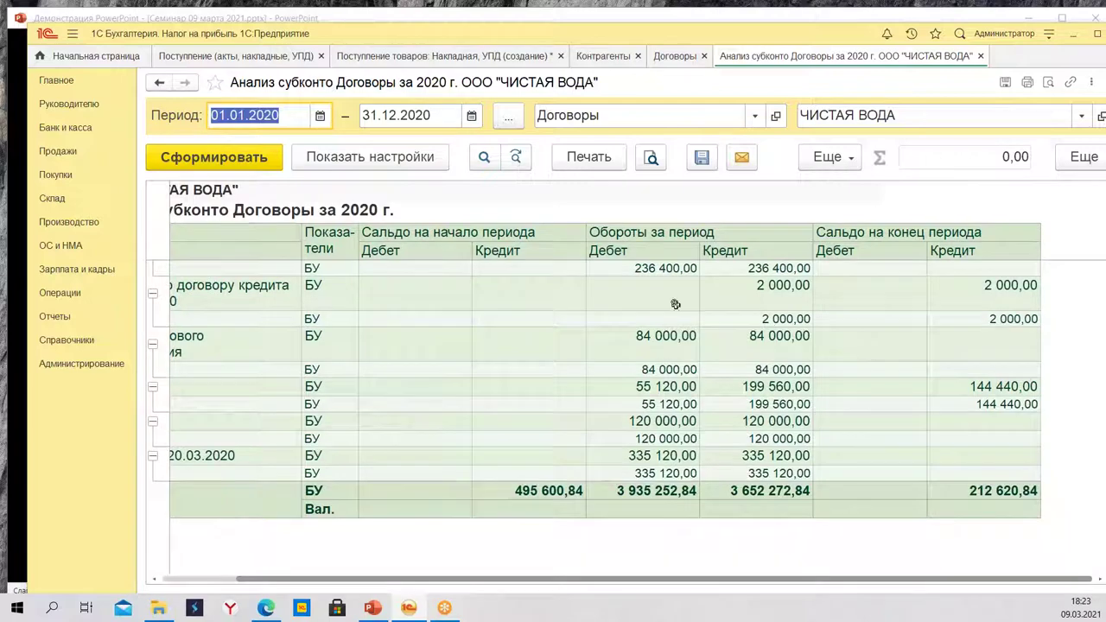
{"action": "scroll", "coordinate": [726, 432], "scroll_direction": "up", "scroll_amount": 10}
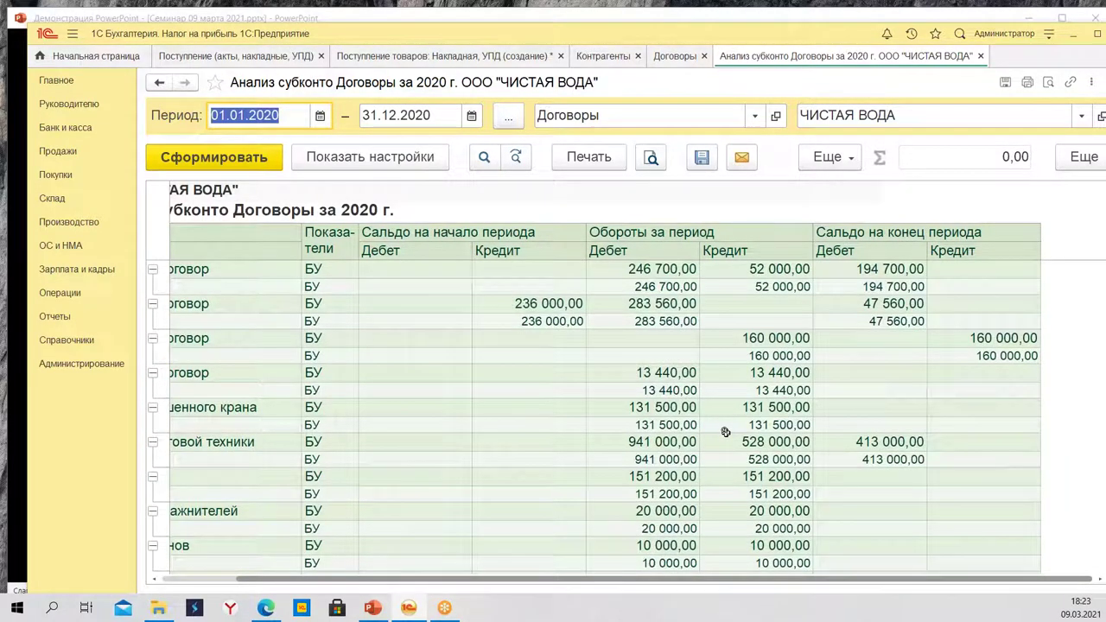
{"action": "scroll", "coordinate": [726, 432], "scroll_direction": "up", "scroll_amount": 8}
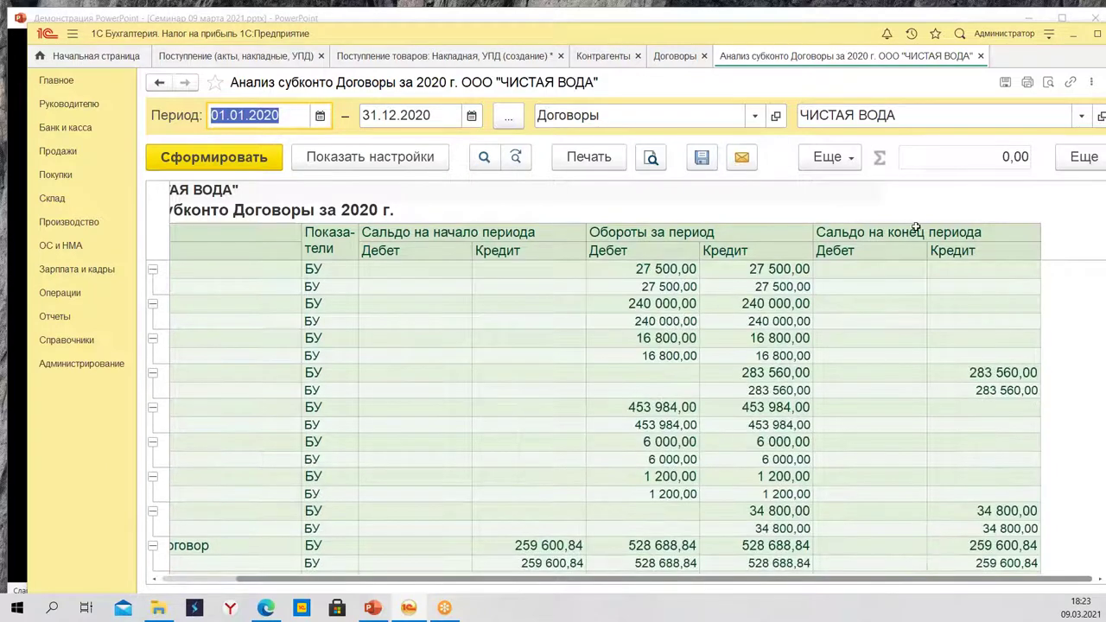
{"action": "left_click", "coordinate": [980, 56]}
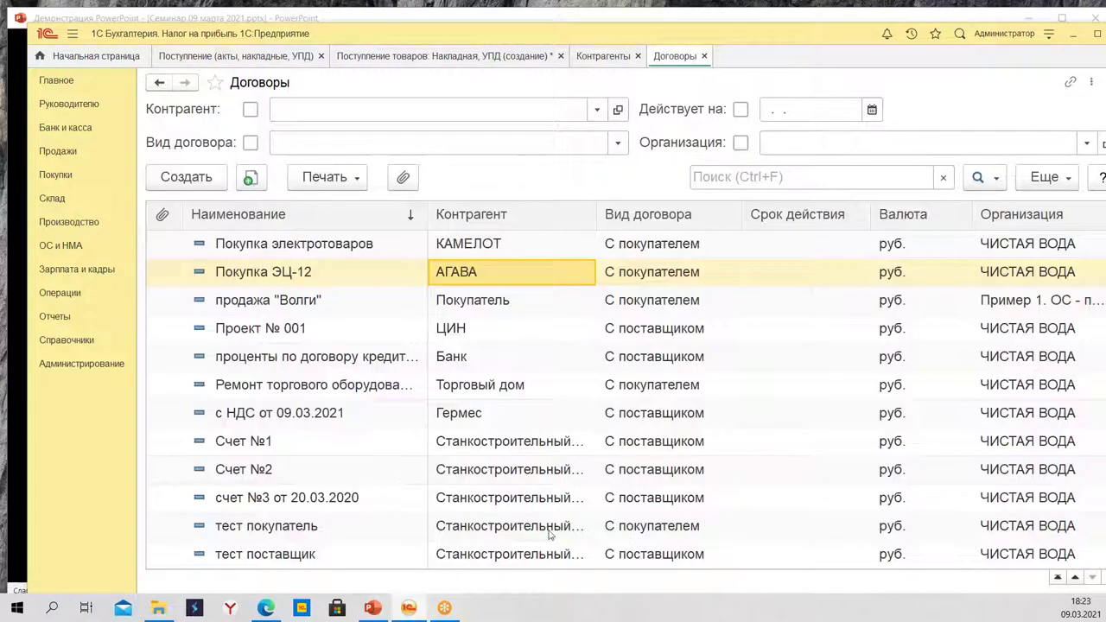
Switch to the PowerPoint presentation and advance from the Вид договора slide through Расчеты to the НДС slide.
{"action": "left_click", "coordinate": [371, 608]}
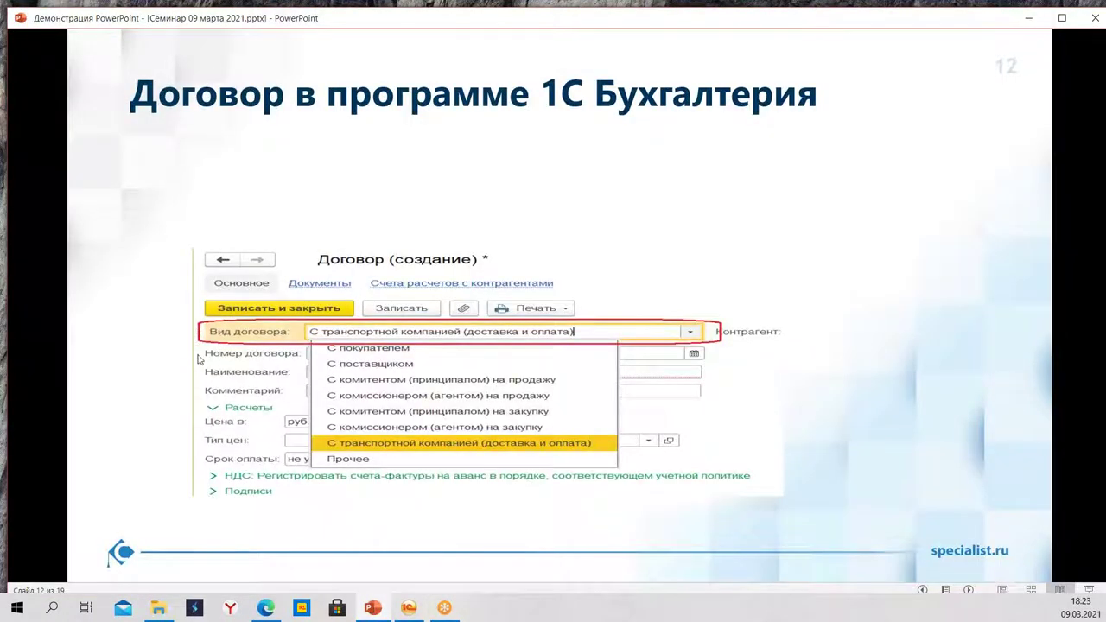
{"action": "left_click", "coordinate": [969, 591]}
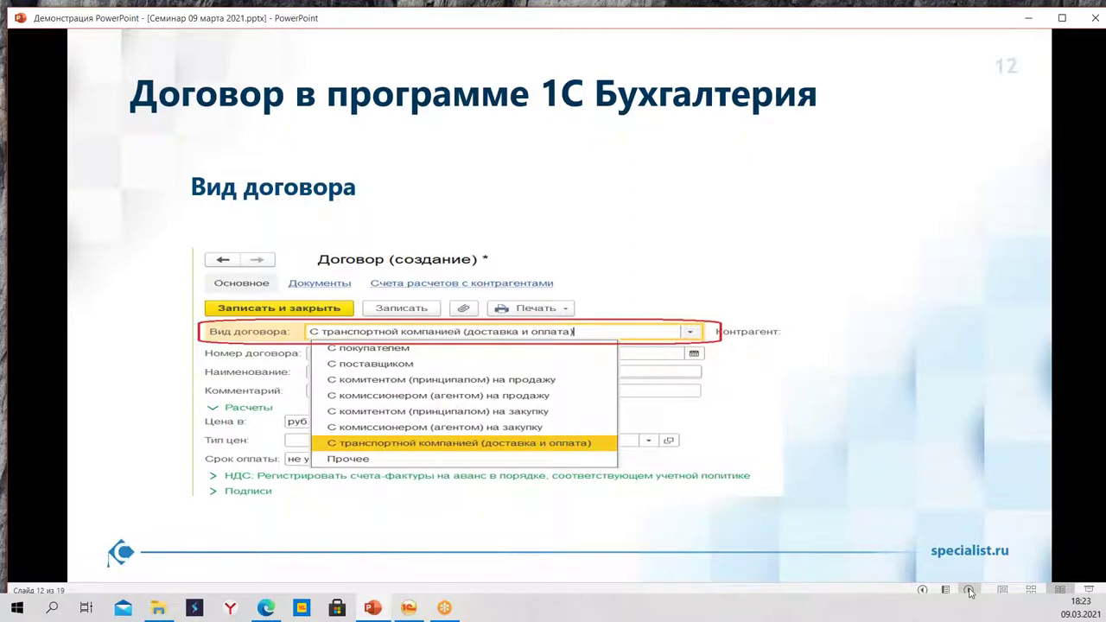
{"action": "left_click", "coordinate": [968, 591]}
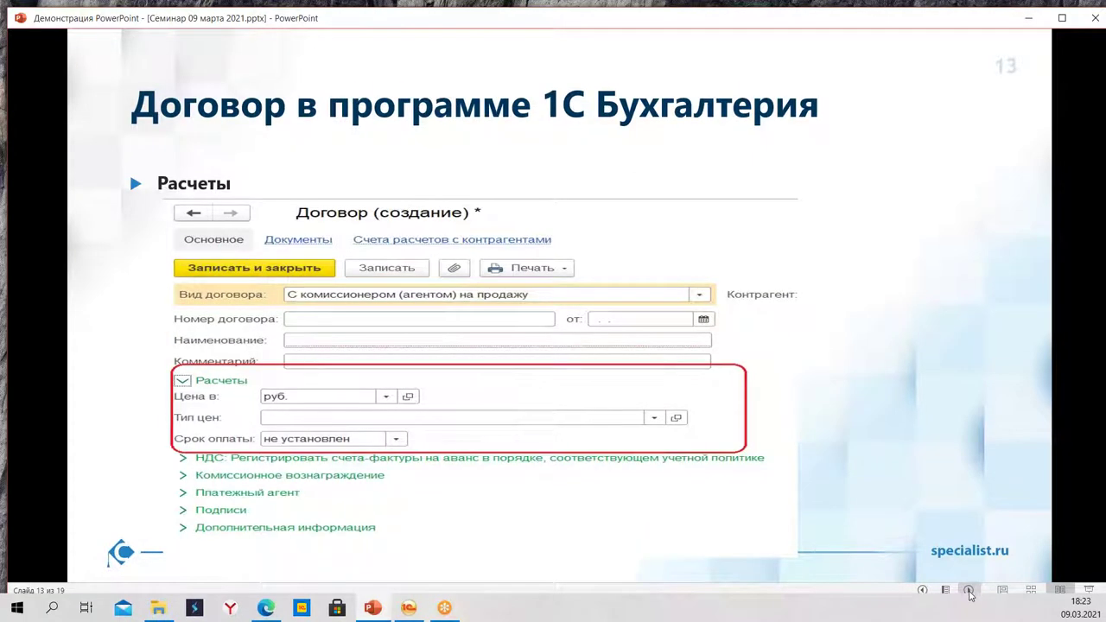
{"action": "left_click", "coordinate": [969, 591]}
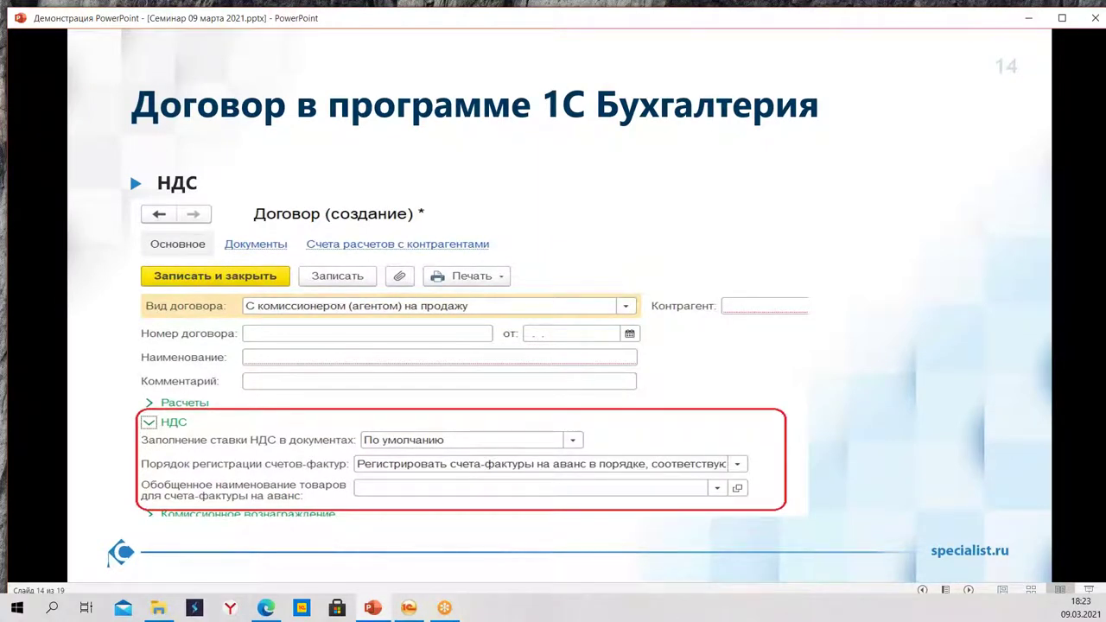
Return to the goods receipt in 1C, closing the contracts list, and review the НДС section of contract 11 от 09.03.2021.
{"action": "key", "text": "alt+Tab"}
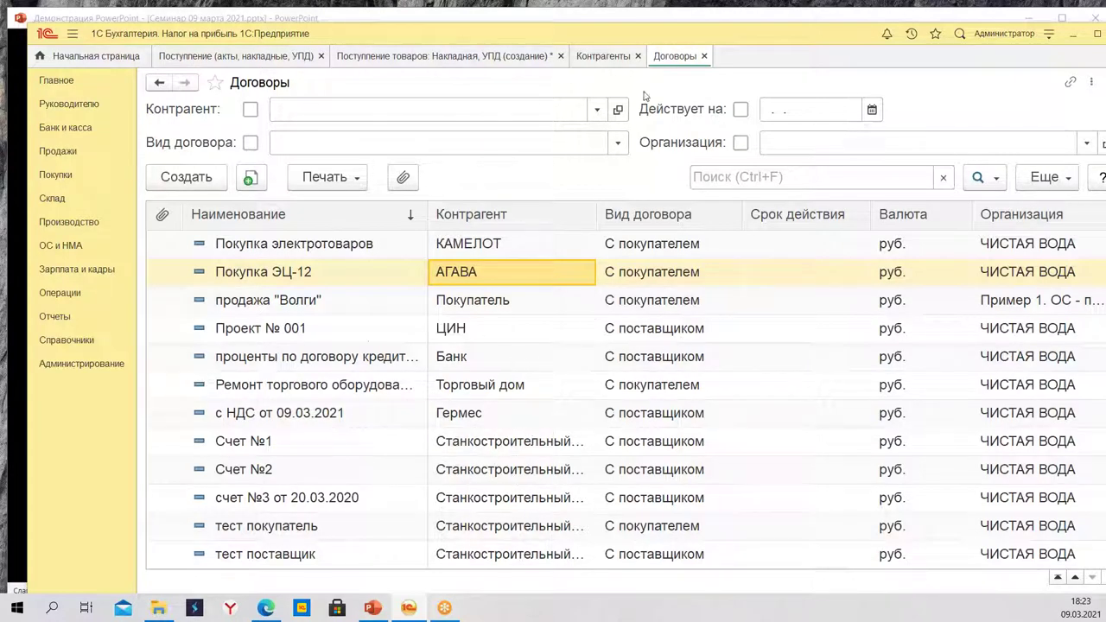
{"action": "left_click", "coordinate": [705, 55]}
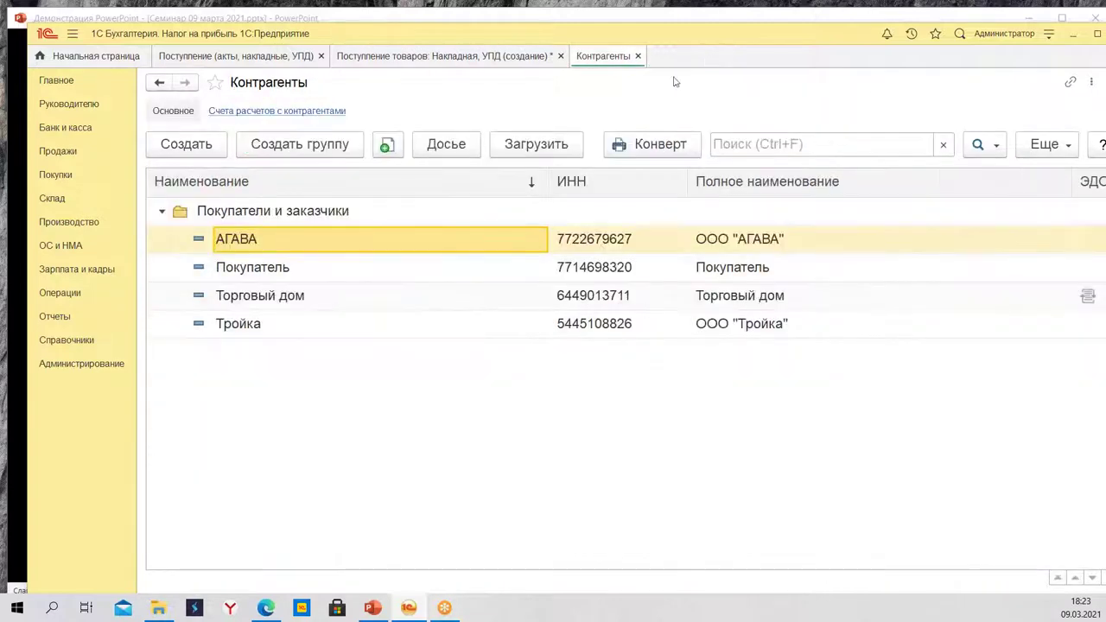
{"action": "left_click", "coordinate": [410, 56]}
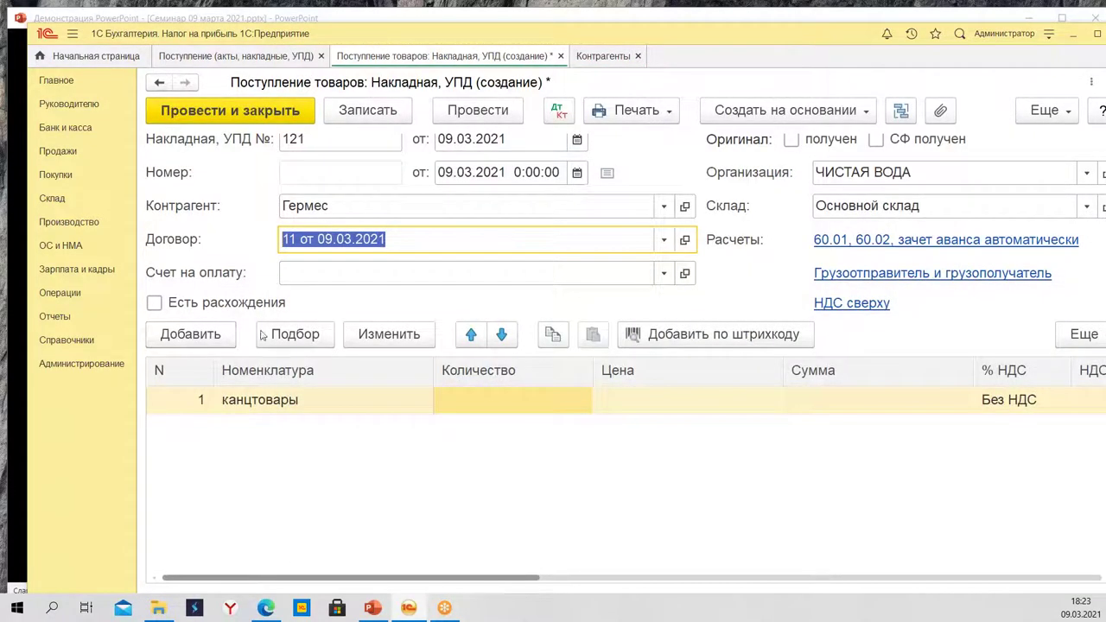
{"action": "left_click", "coordinate": [684, 240]}
{"action": "left_click", "coordinate": [182, 355]}
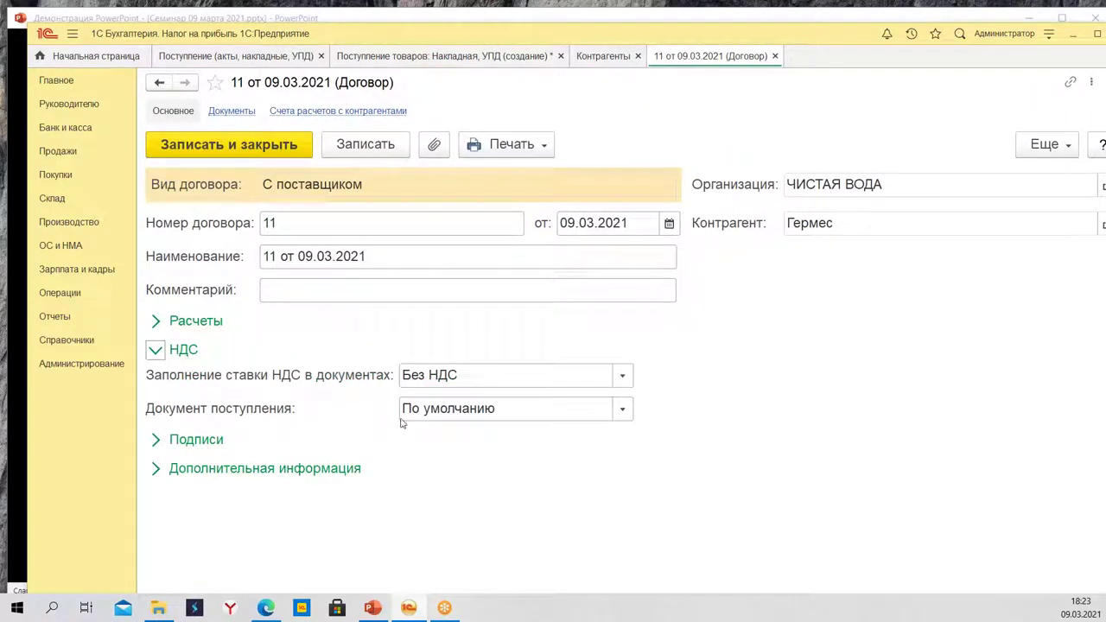
{"action": "mouse_move", "coordinate": [454, 375]}
{"action": "left_click", "coordinate": [776, 55]}
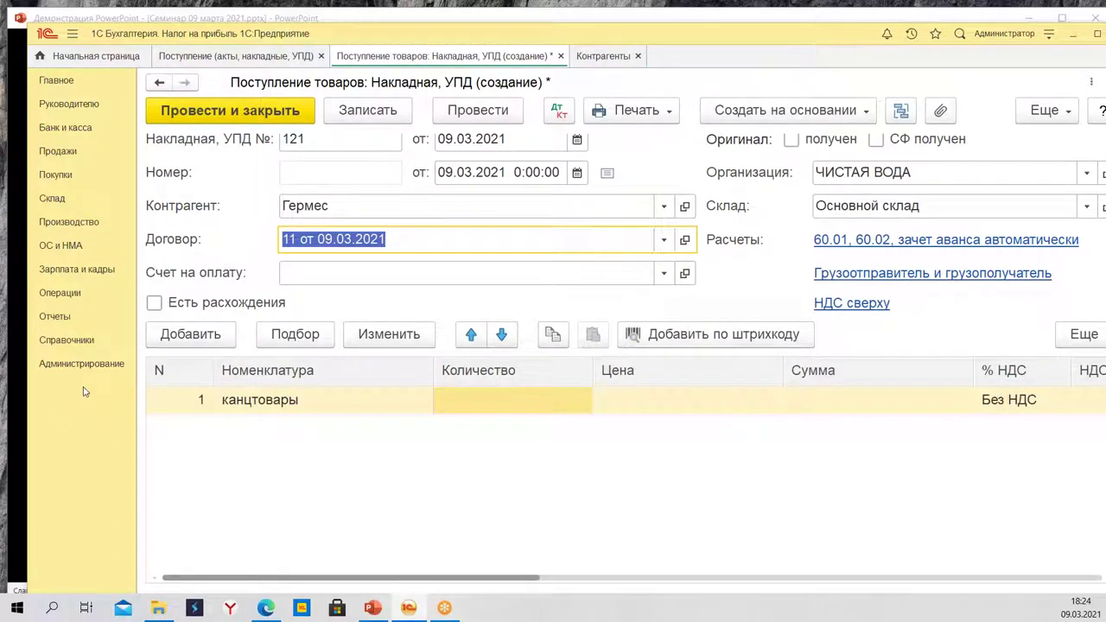
In the Расчеты section of contract 11 от 09.03.2021, set the price type to плановая and save the contract.
{"action": "left_click", "coordinate": [684, 239]}
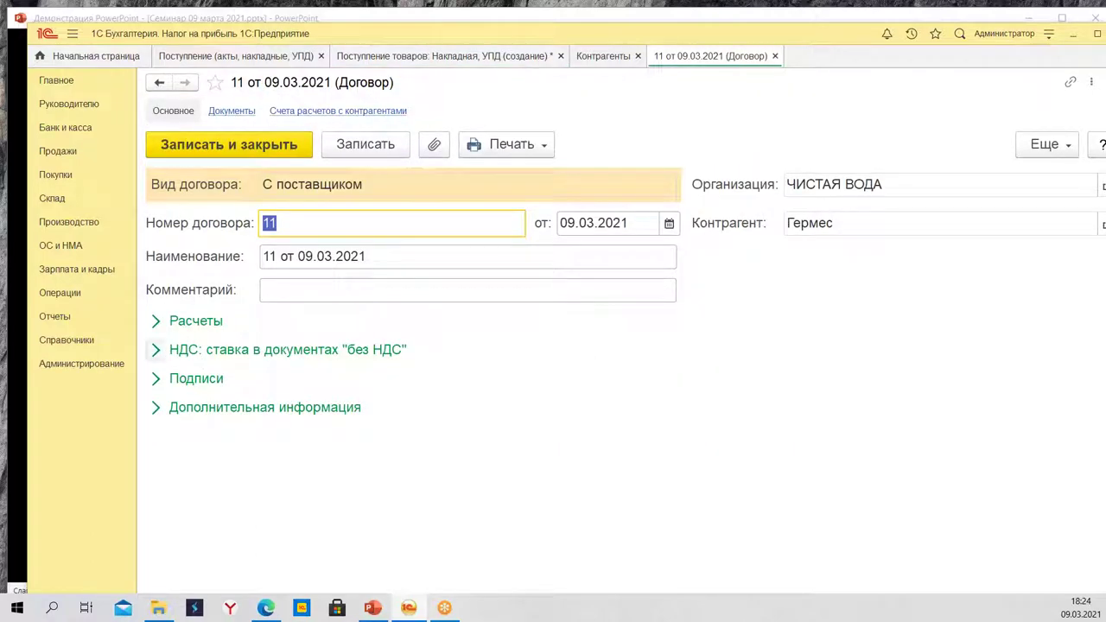
{"action": "left_click", "coordinate": [200, 323]}
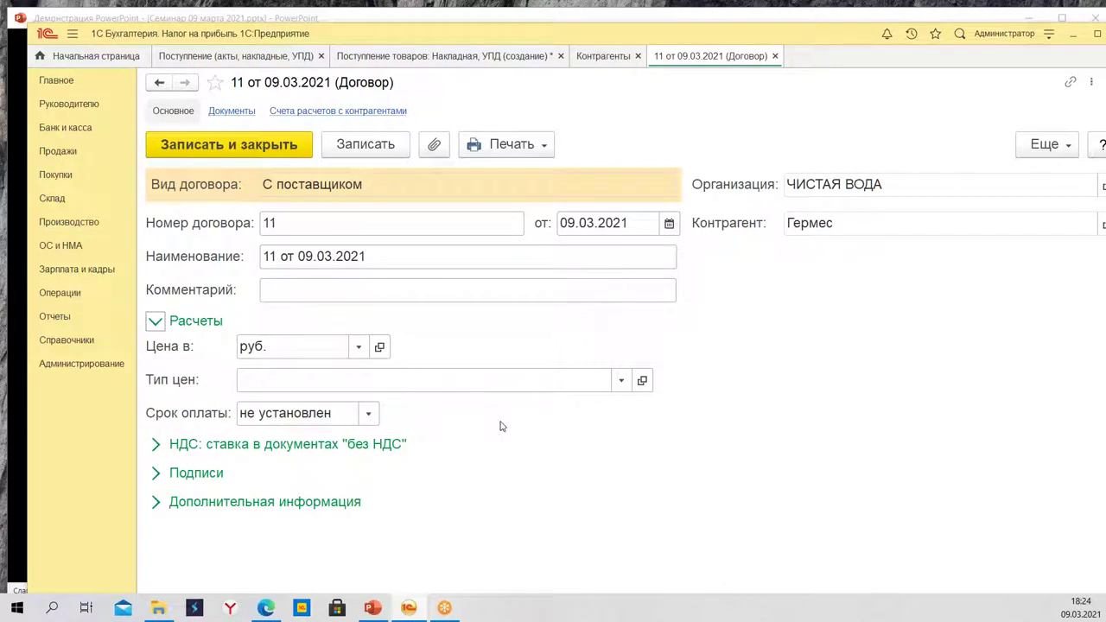
{"action": "left_click", "coordinate": [316, 382]}
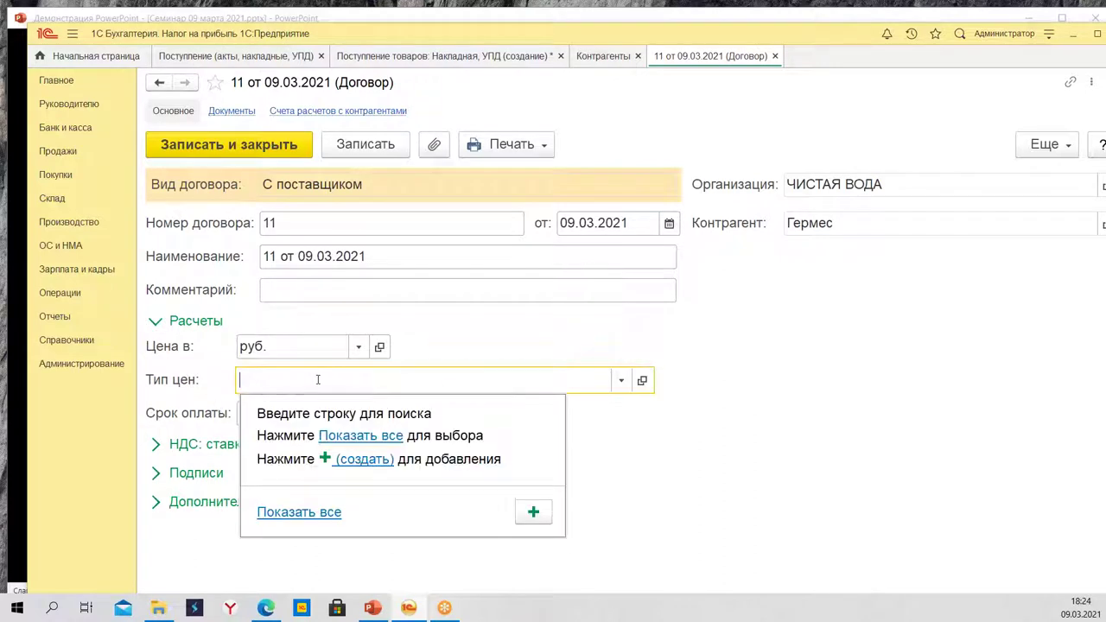
{"action": "left_click", "coordinate": [347, 439]}
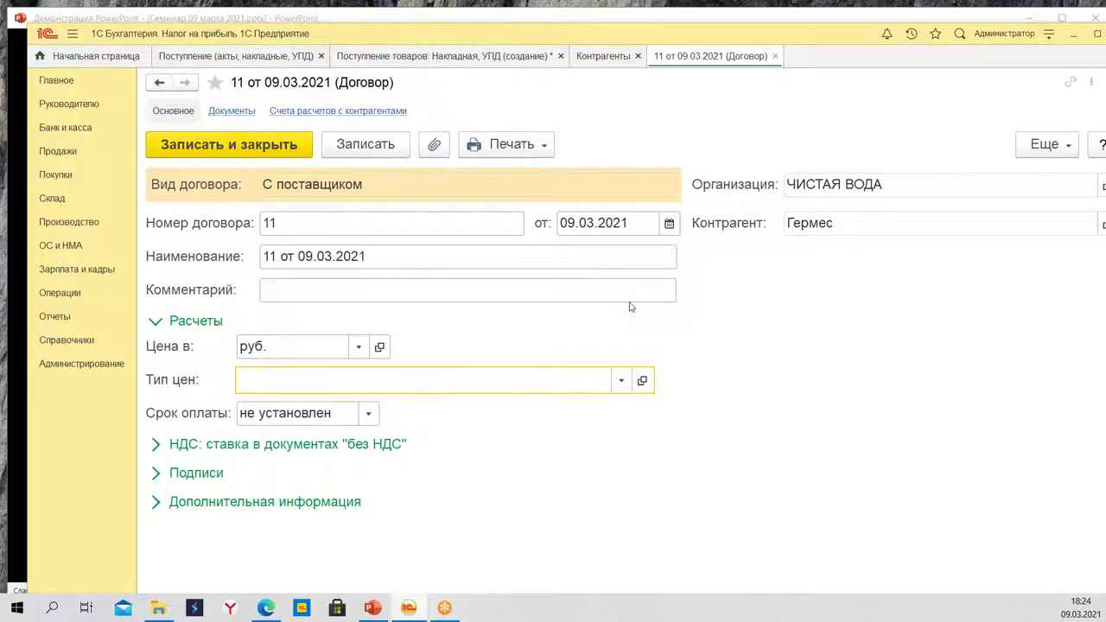
{"action": "left_click_drag", "start_coordinate": [313, 3], "coordinate": [608, 65]}
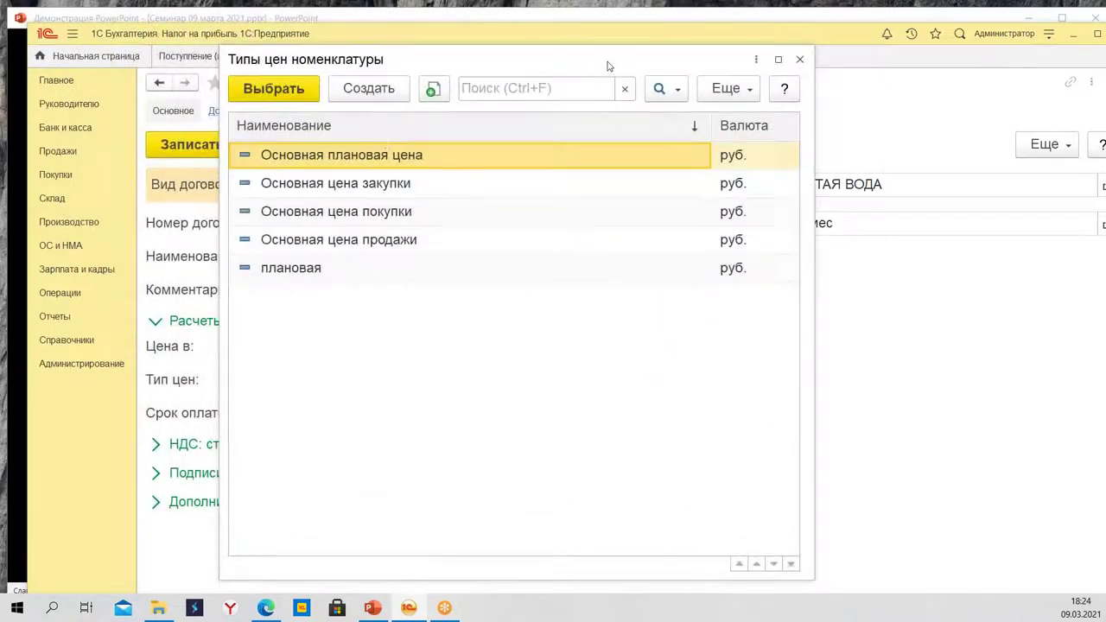
{"action": "double_click", "coordinate": [306, 270]}
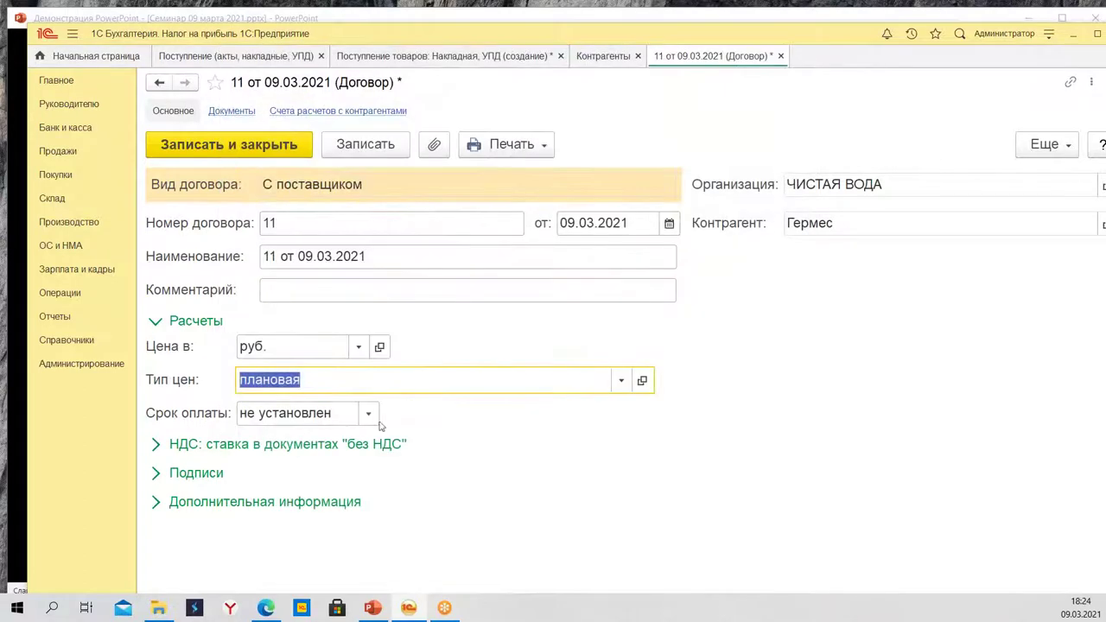
{"action": "left_click", "coordinate": [234, 144]}
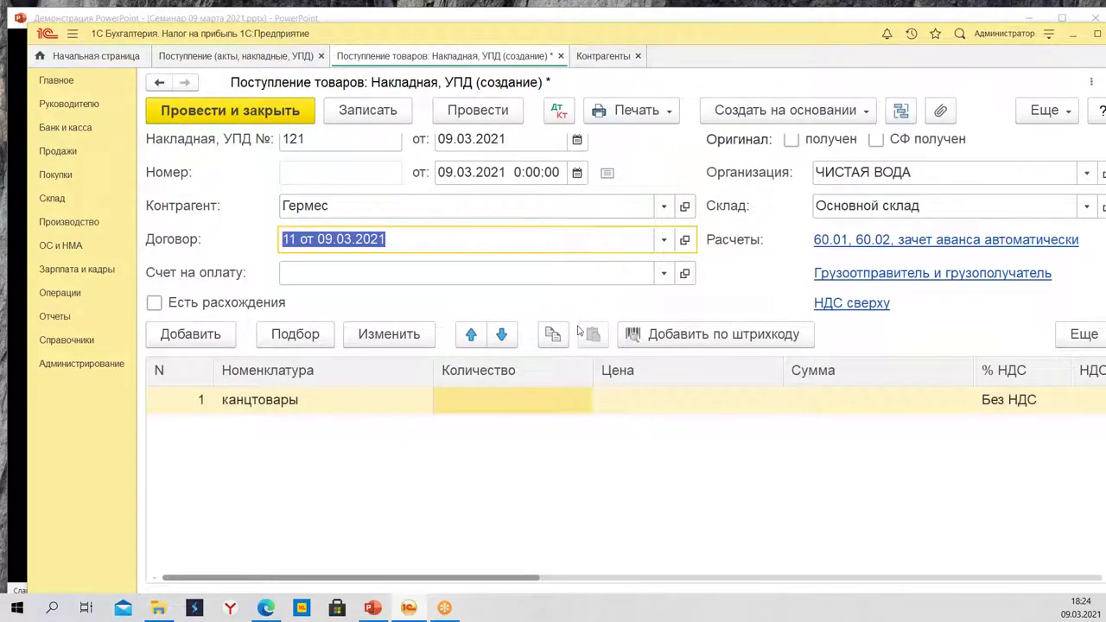
Create a new Установка цен номенклатуры document in the warehouse section with the price type плановая.
{"action": "left_click", "coordinate": [52, 201]}
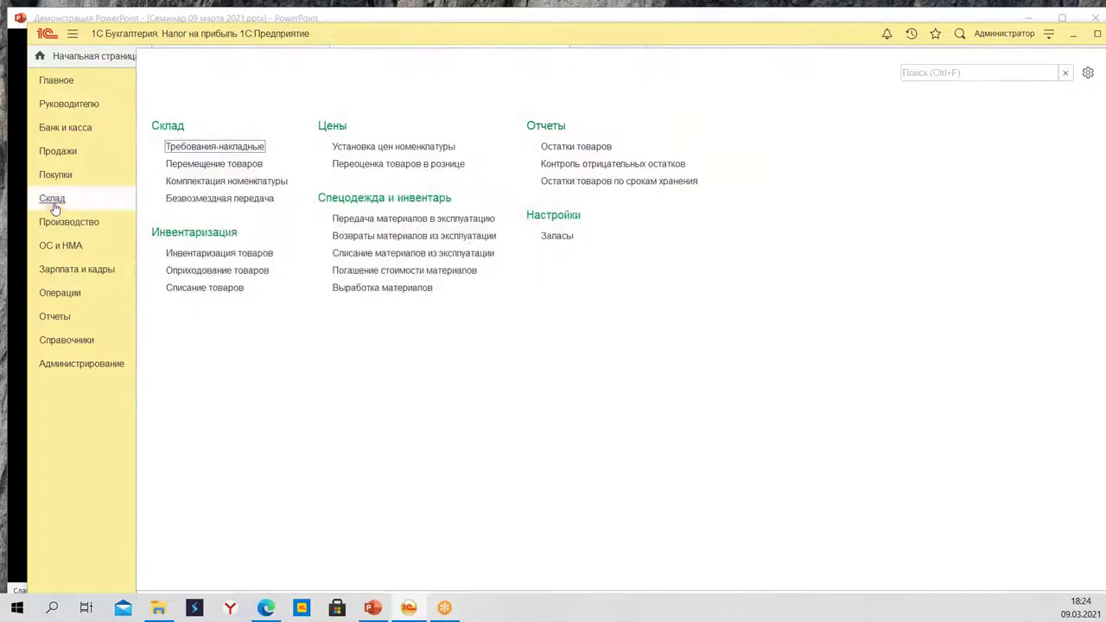
{"action": "left_click", "coordinate": [404, 147]}
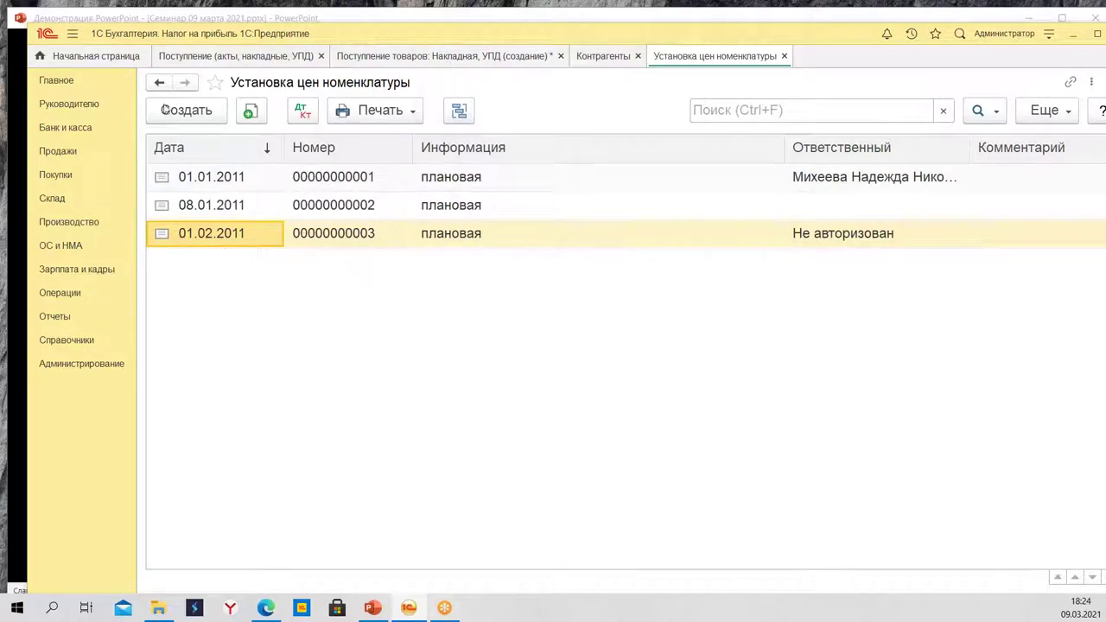
{"action": "left_click", "coordinate": [177, 116]}
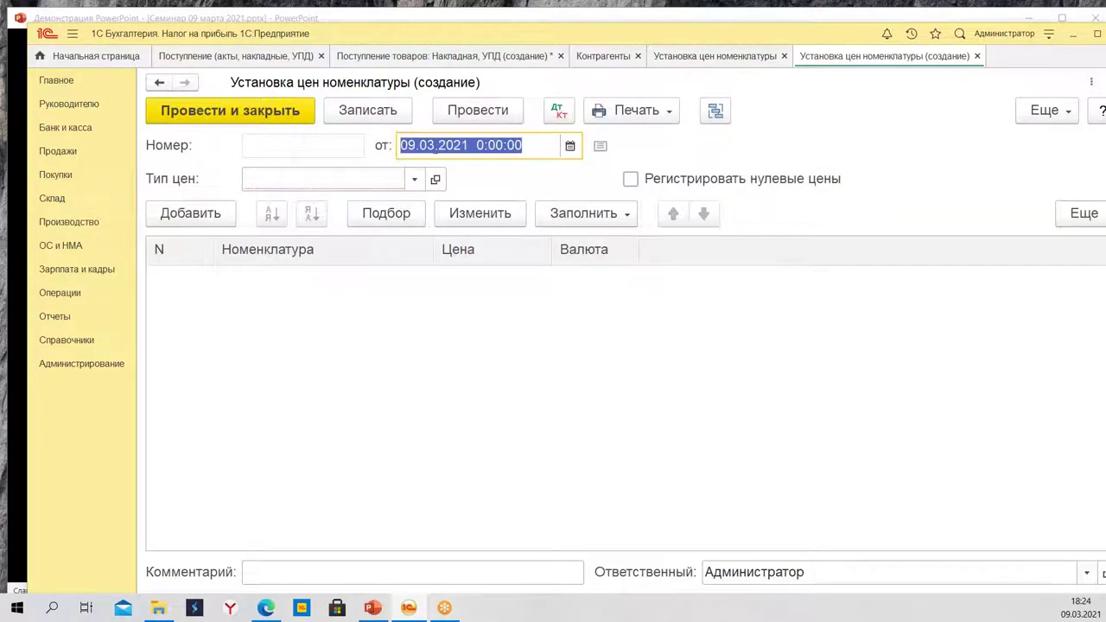
{"action": "left_click", "coordinate": [414, 179]}
{"action": "left_click", "coordinate": [288, 221]}
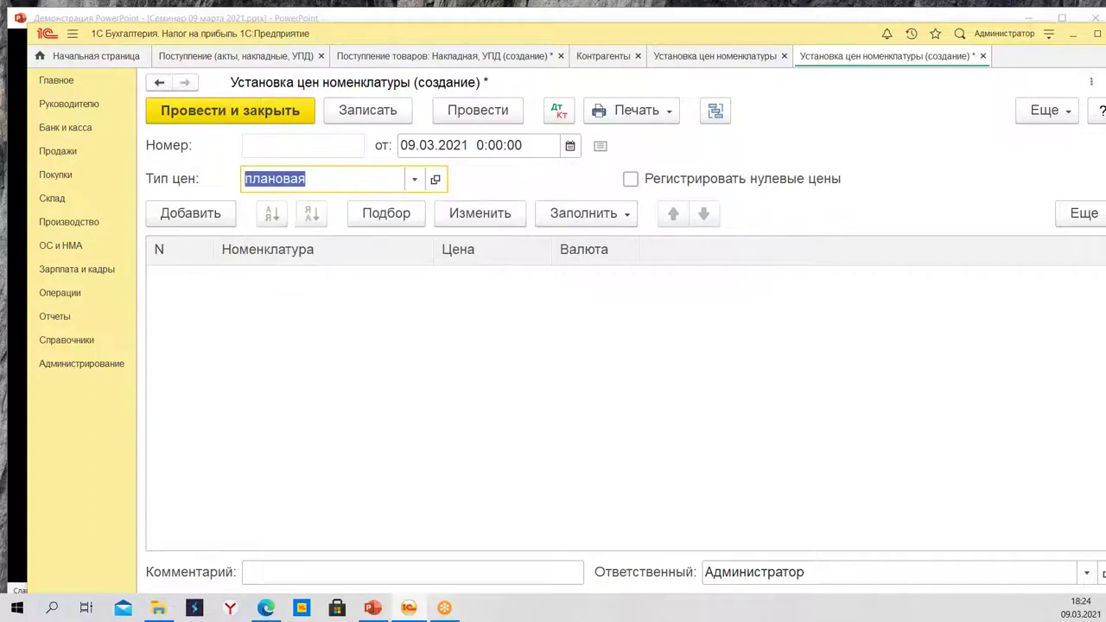
Add Рукавицы with a price of 400 руб. to the new price-setting document, and post and close it.
{"action": "left_click", "coordinate": [197, 216]}
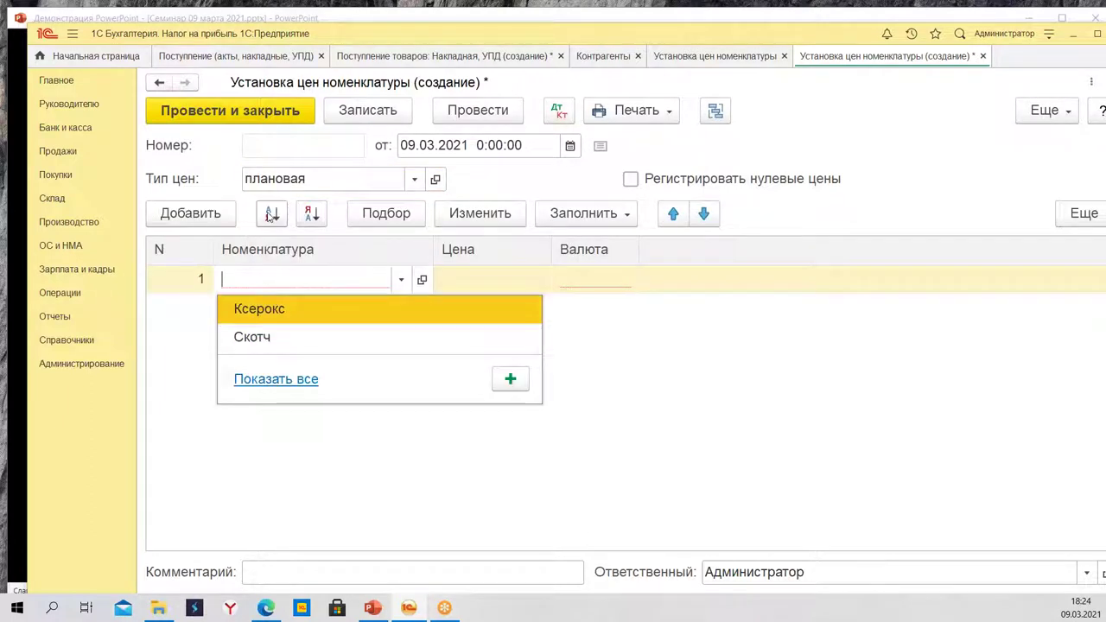
{"action": "type", "text": "рук"}
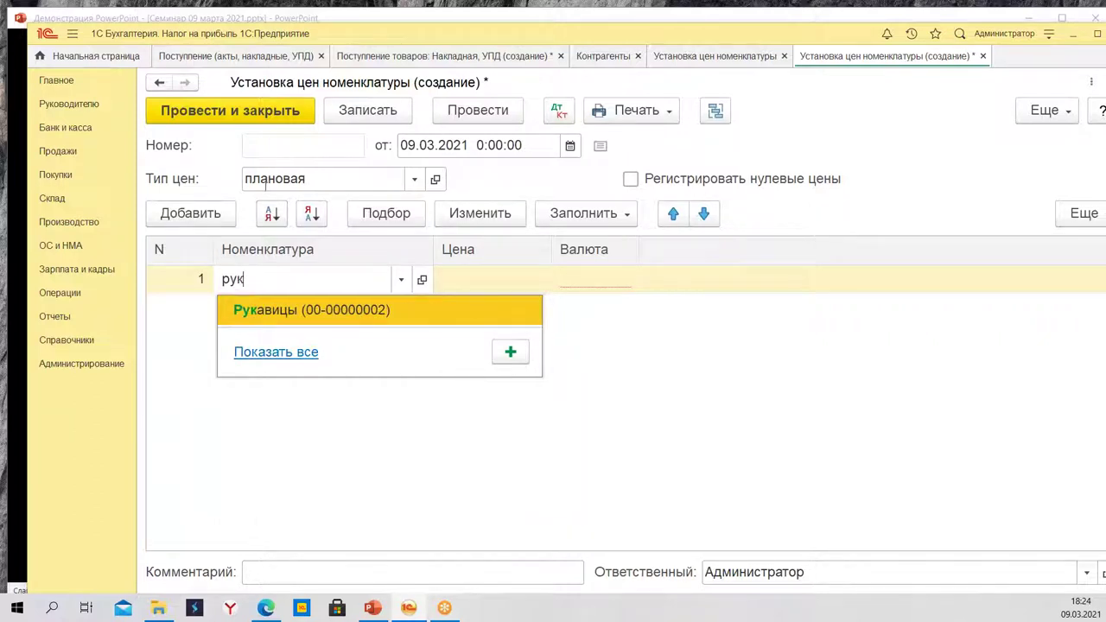
{"action": "left_click", "coordinate": [497, 307]}
{"action": "left_click", "coordinate": [495, 279]}
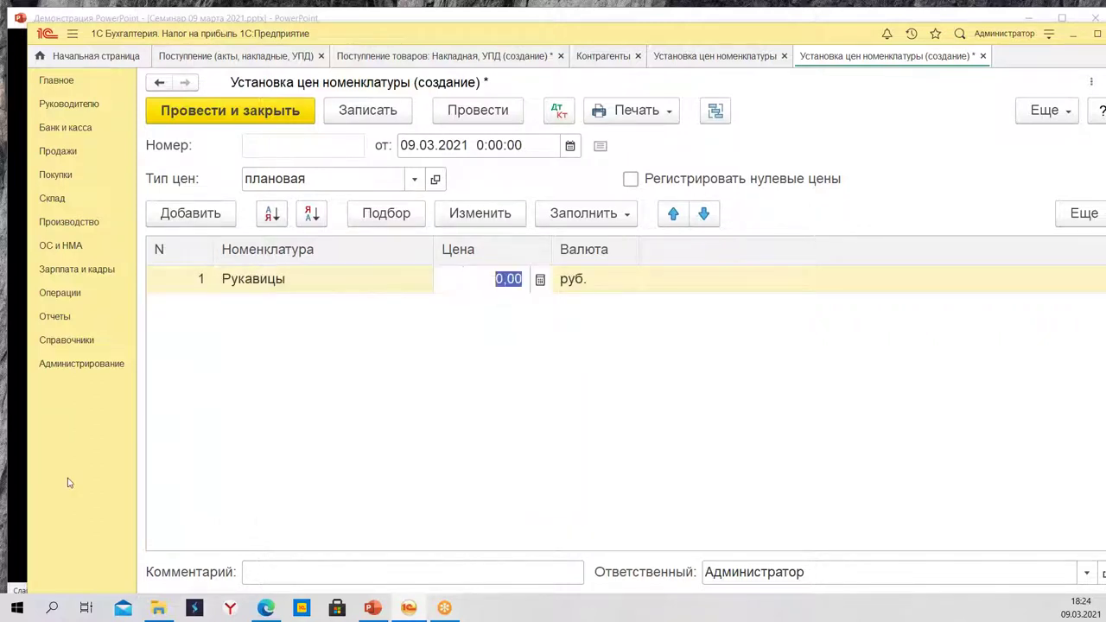
{"action": "type", "text": "400"}
{"action": "key", "text": "Return"}
{"action": "key", "text": "Escape"}
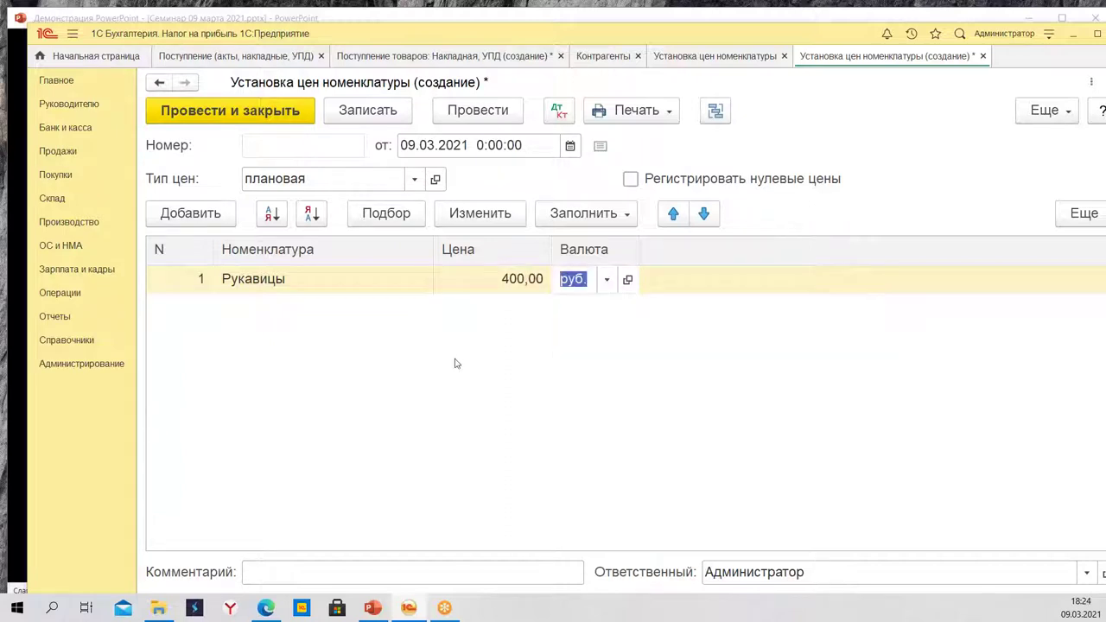
{"action": "key", "text": "Return"}
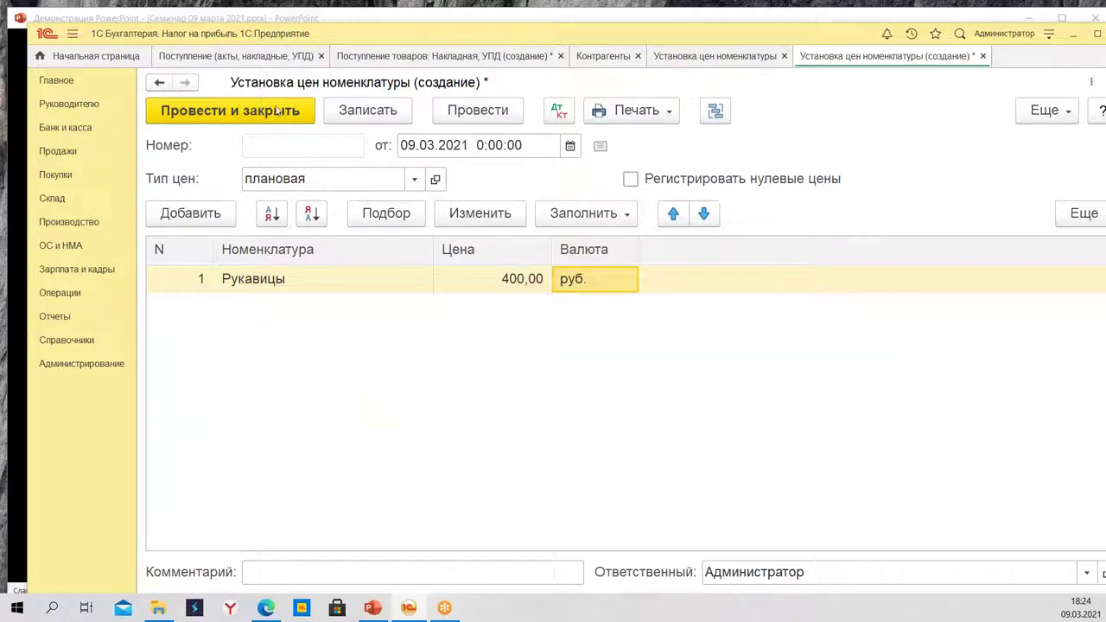
{"action": "left_click", "coordinate": [239, 114]}
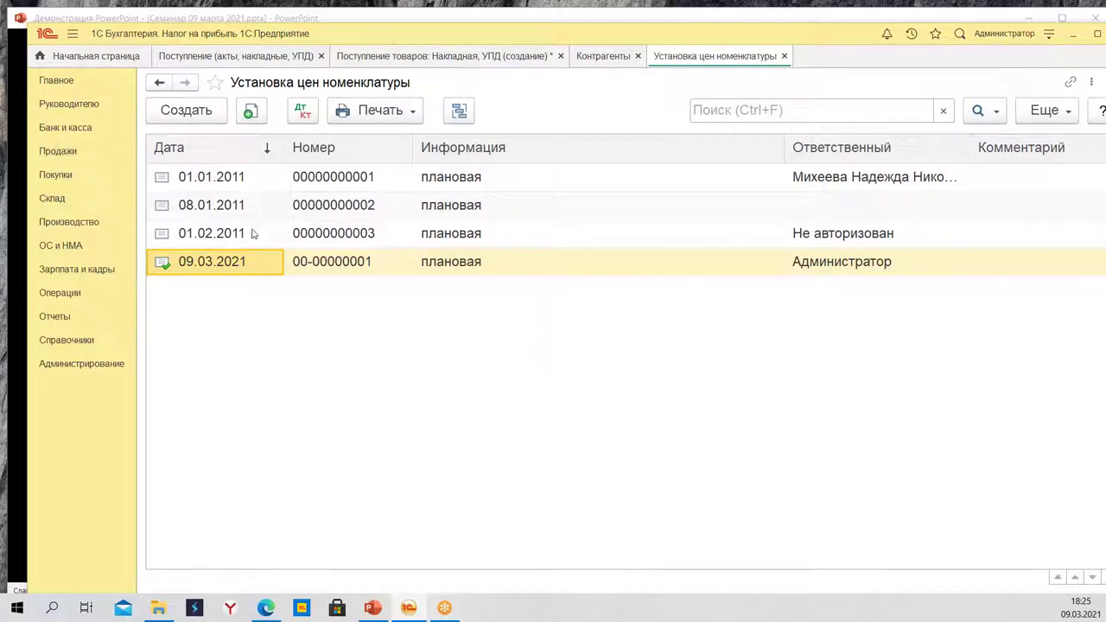
Return to the open goods receipt and check the price type in the Расчеты section of contract 11 от 09.03.2021.
{"action": "left_click", "coordinate": [390, 57]}
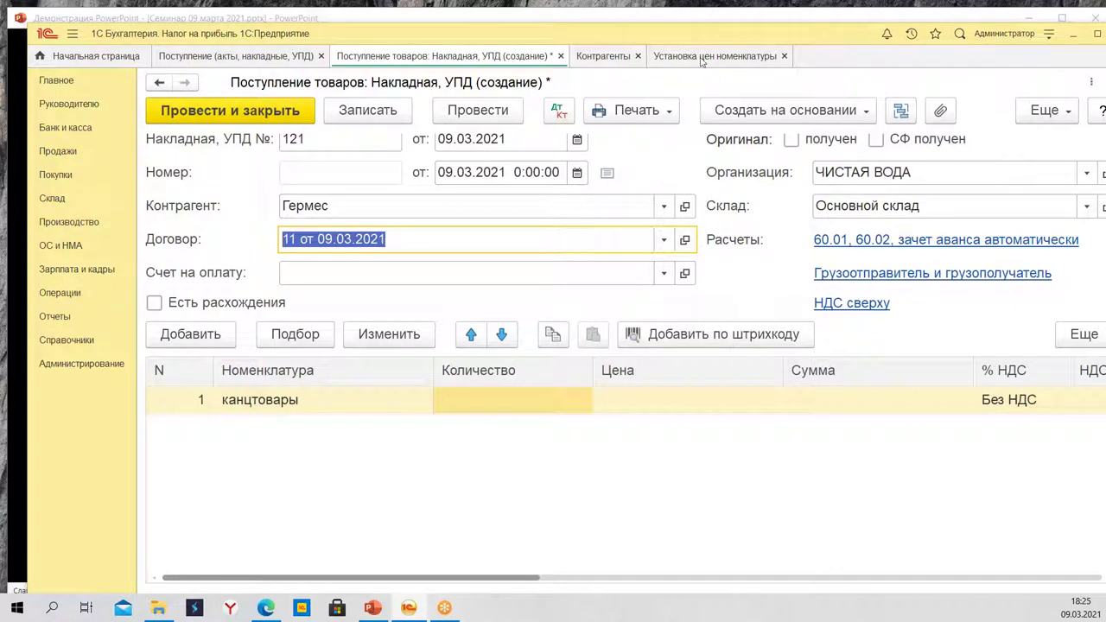
{"action": "left_click", "coordinate": [686, 239]}
{"action": "left_click", "coordinate": [194, 322]}
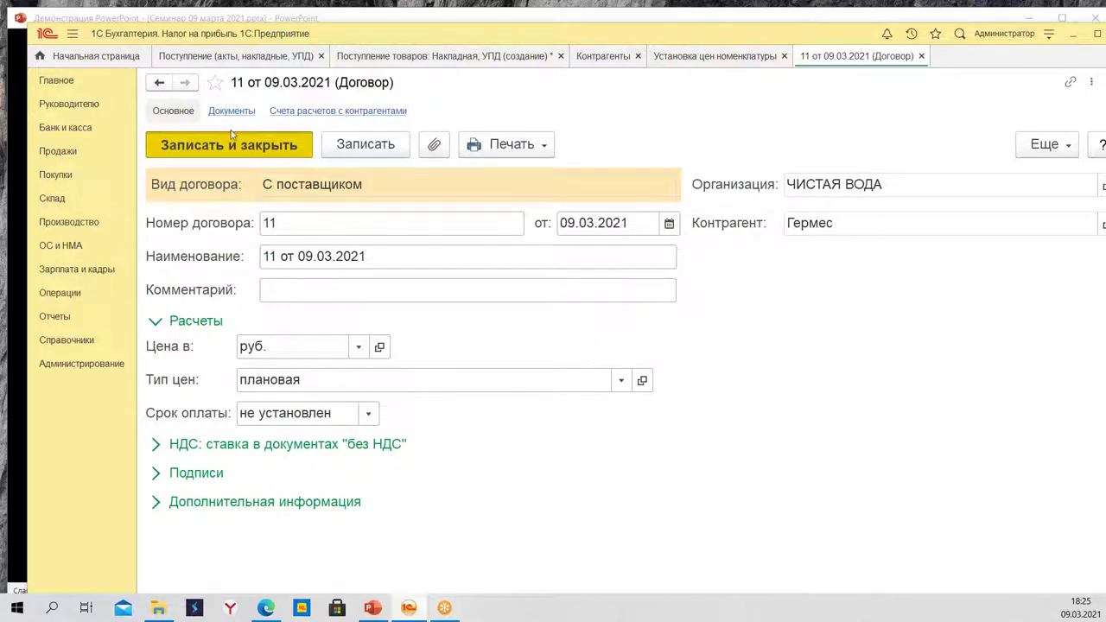
{"action": "left_click", "coordinate": [251, 156]}
Replace the канцтовары line in the goods receipt with Рукавицы.
{"action": "right_click", "coordinate": [309, 400]}
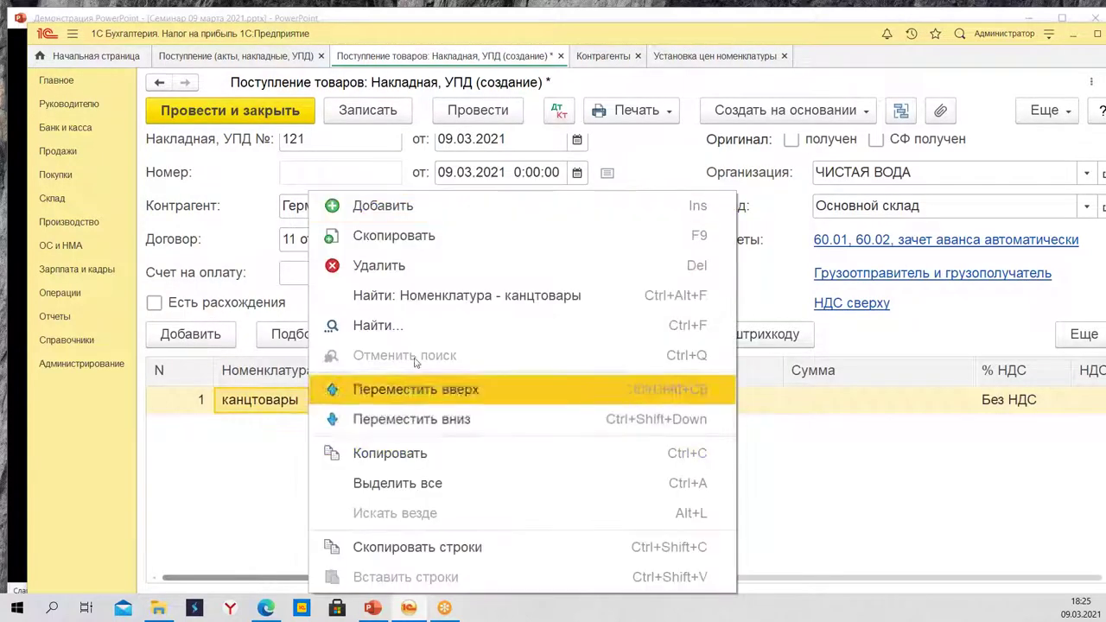
{"action": "left_click", "coordinate": [380, 261]}
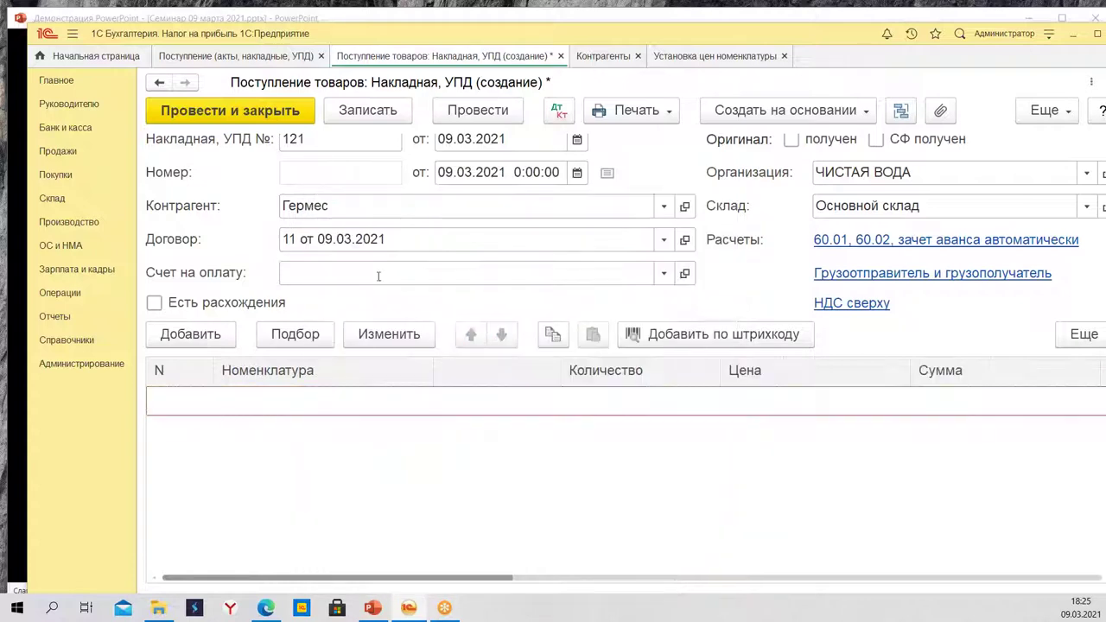
{"action": "left_click", "coordinate": [192, 337]}
{"action": "left_click", "coordinate": [292, 459]}
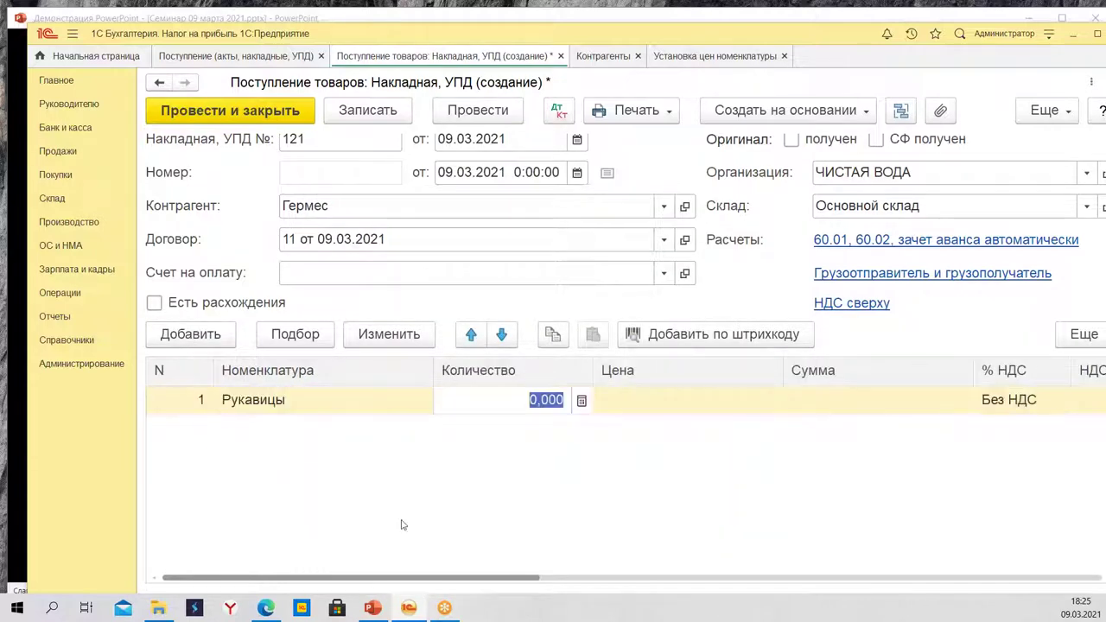
{"action": "key", "text": "Escape"}
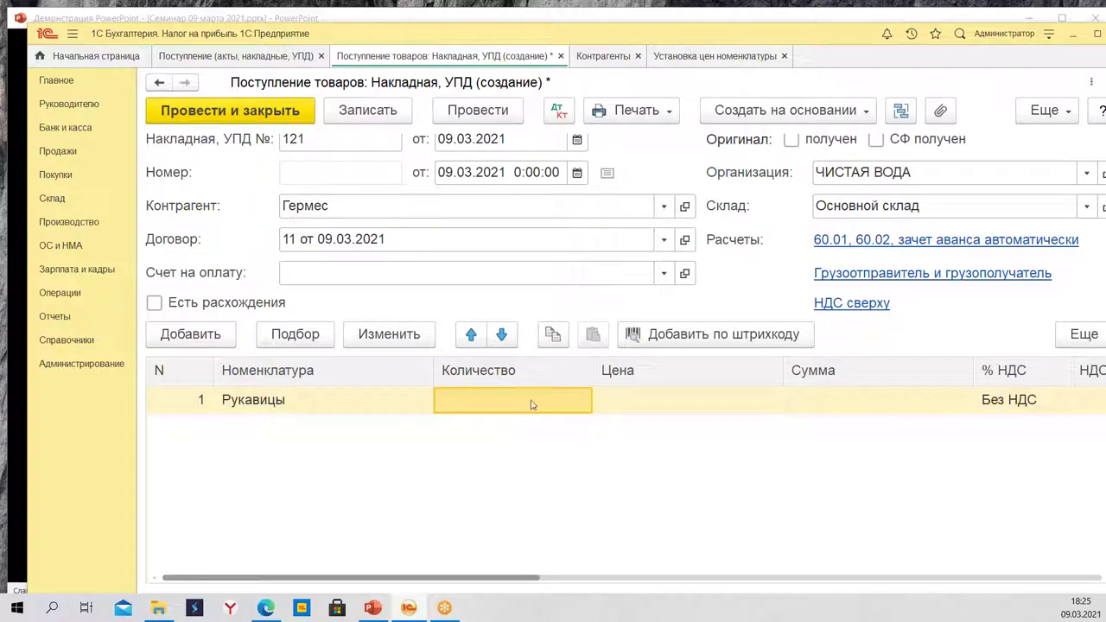
Close the goods receipt without saving and review the Установка цен номенклатуры document dated 09.03.2021.
{"action": "left_click", "coordinate": [560, 56]}
{"action": "left_click", "coordinate": [645, 357]}
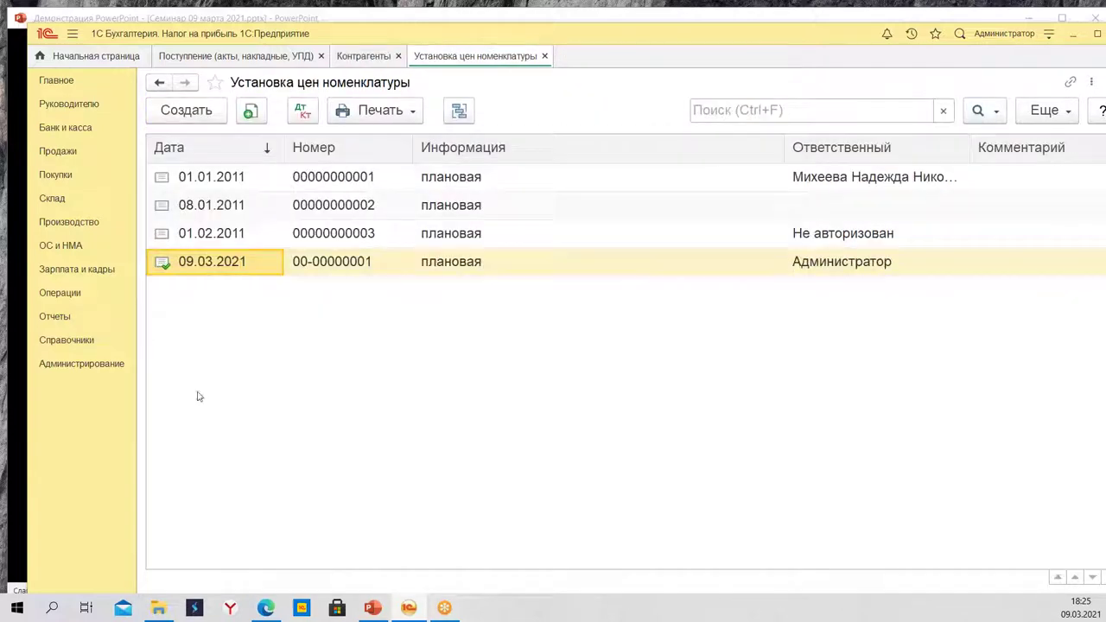
{"action": "double_click", "coordinate": [251, 272]}
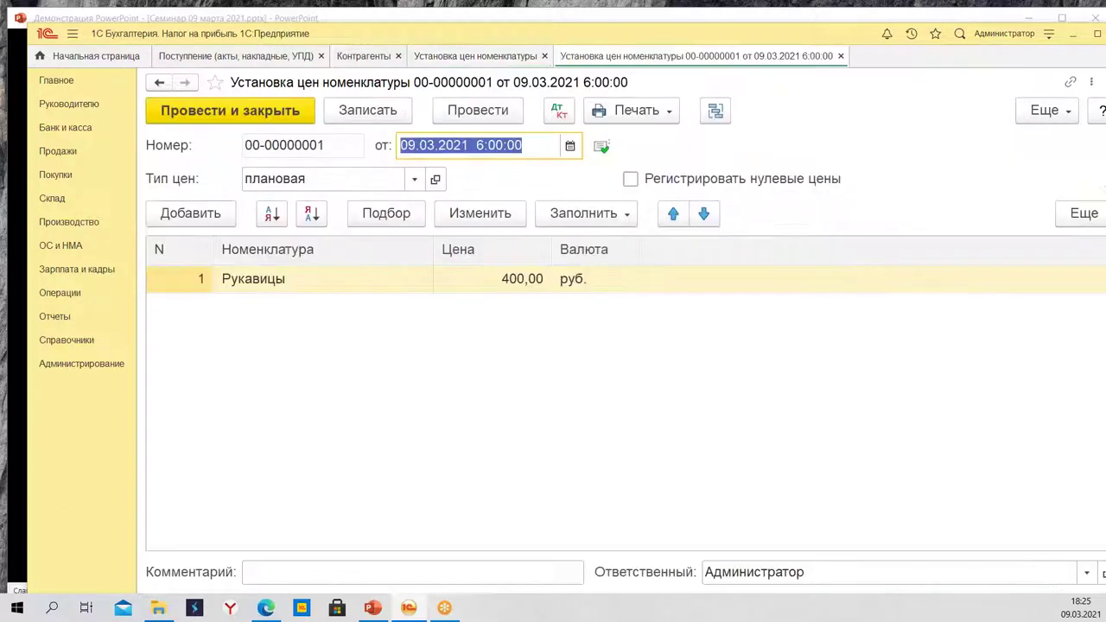
{"action": "left_click", "coordinate": [840, 55]}
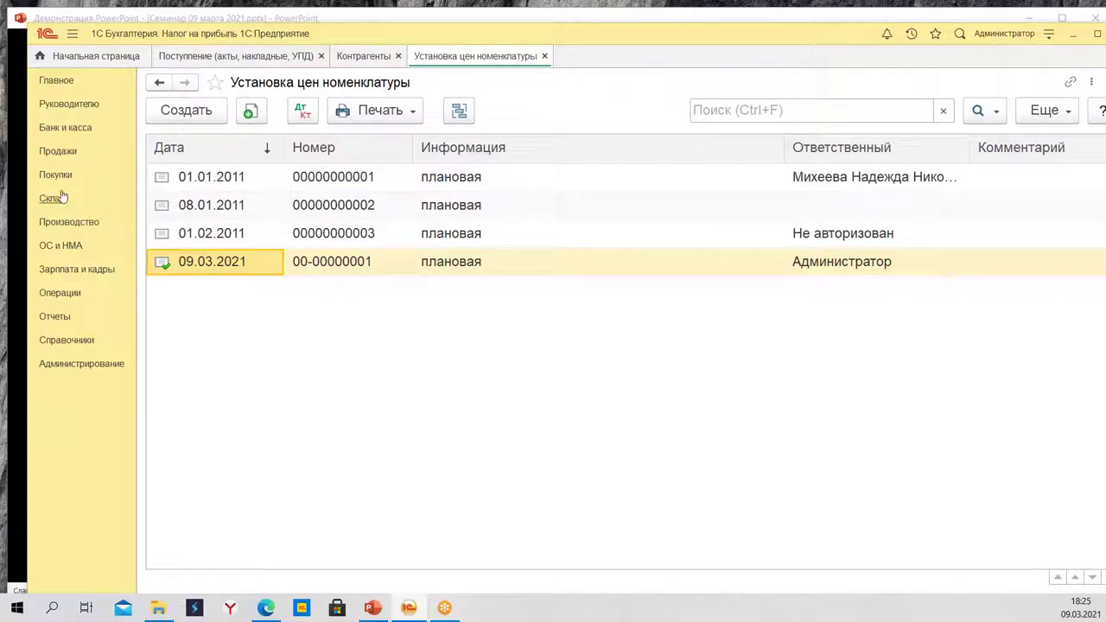
Create a new goods receipt (Накладная, УПД) with counterparty Гермес and contract 11 от 09.03.2021.
{"action": "left_click", "coordinate": [189, 55]}
{"action": "left_click", "coordinate": [192, 143]}
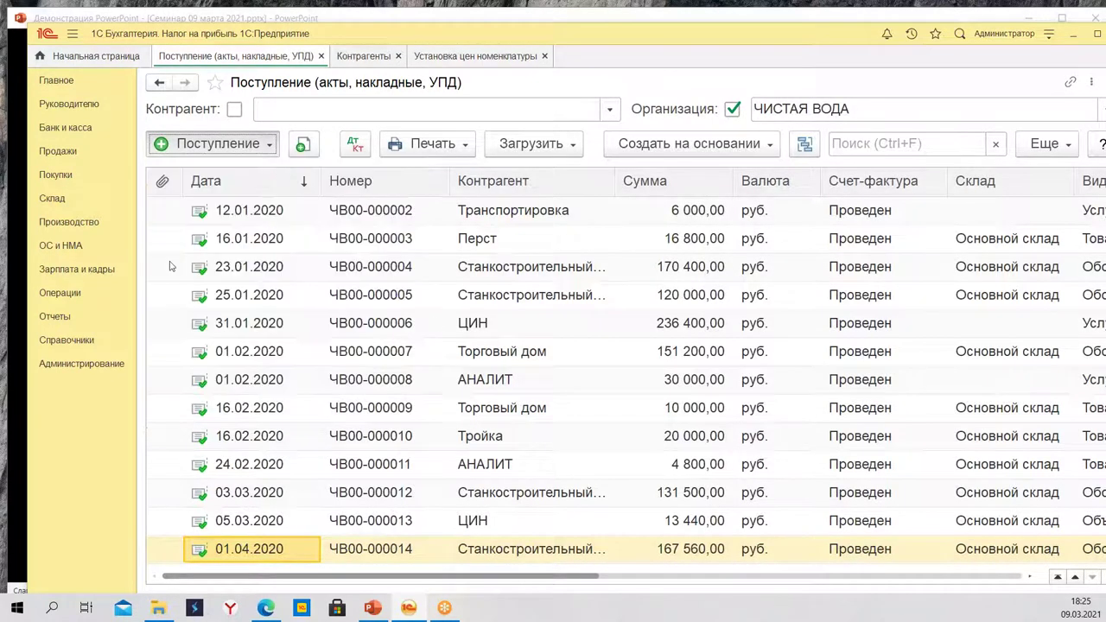
{"action": "left_click", "coordinate": [418, 212]}
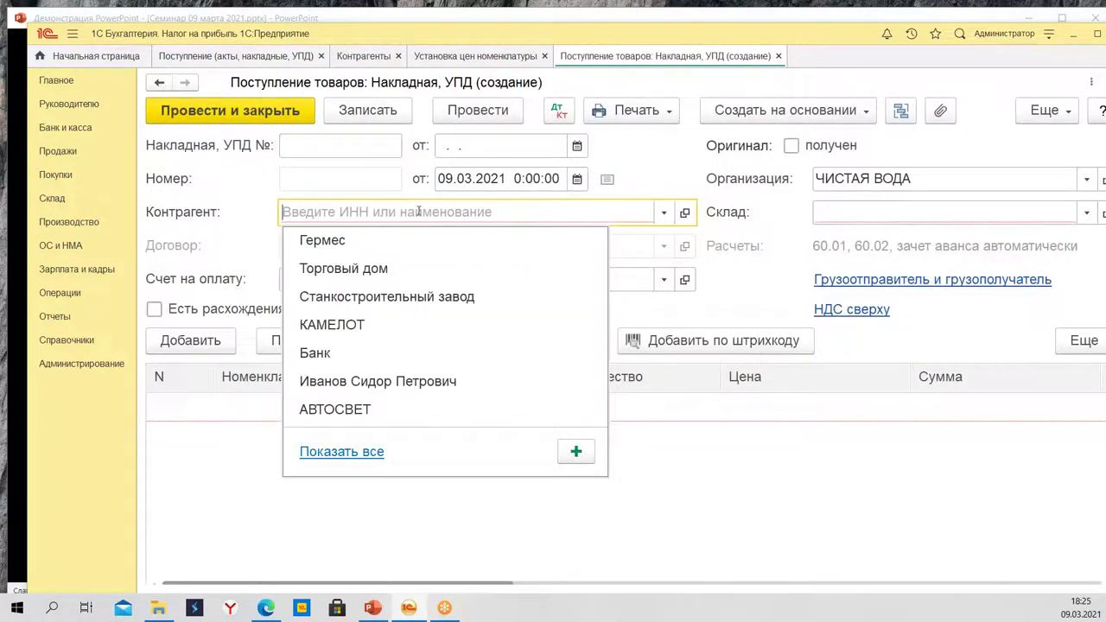
{"action": "left_click", "coordinate": [403, 244]}
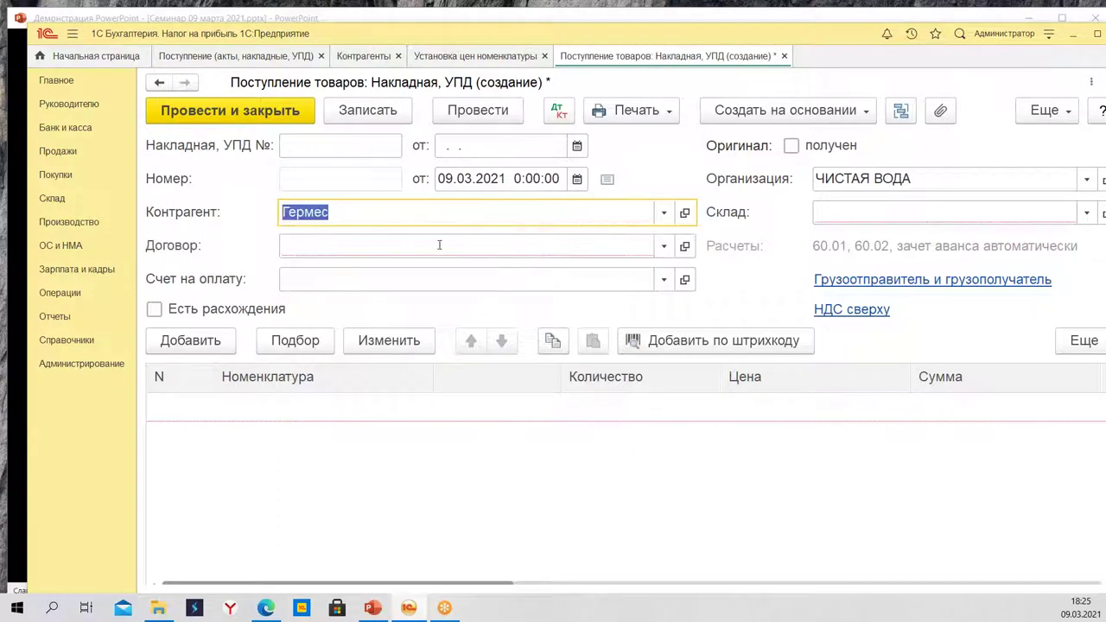
{"action": "left_click", "coordinate": [439, 247]}
{"action": "left_click", "coordinate": [360, 273]}
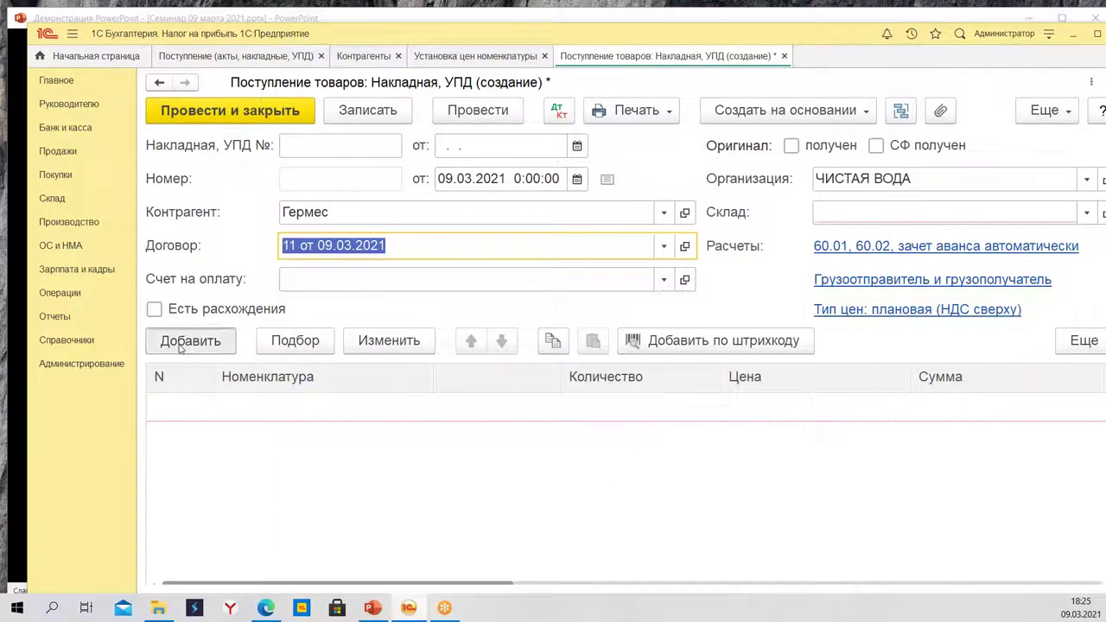
Add Рукавицы as the first line of the goods receipt and view the card of contract 11 от 09.03.2021.
{"action": "left_click", "coordinate": [181, 342]}
{"action": "key", "text": "Down"}
{"action": "key", "text": "Down"}
{"action": "key", "text": "Up"}
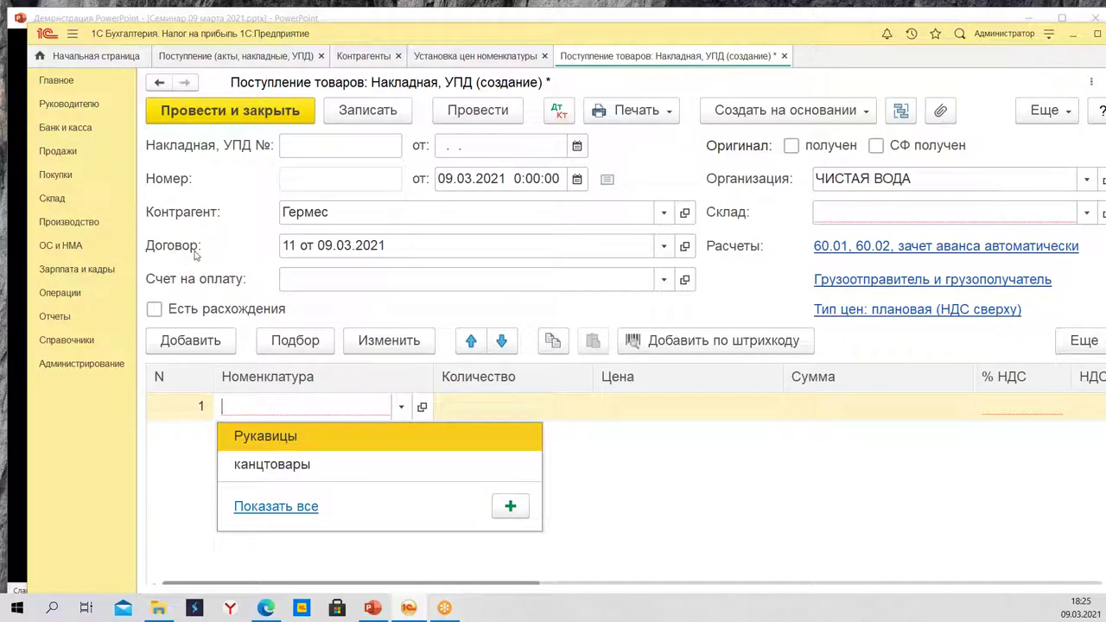
{"action": "key", "text": "Escape"}
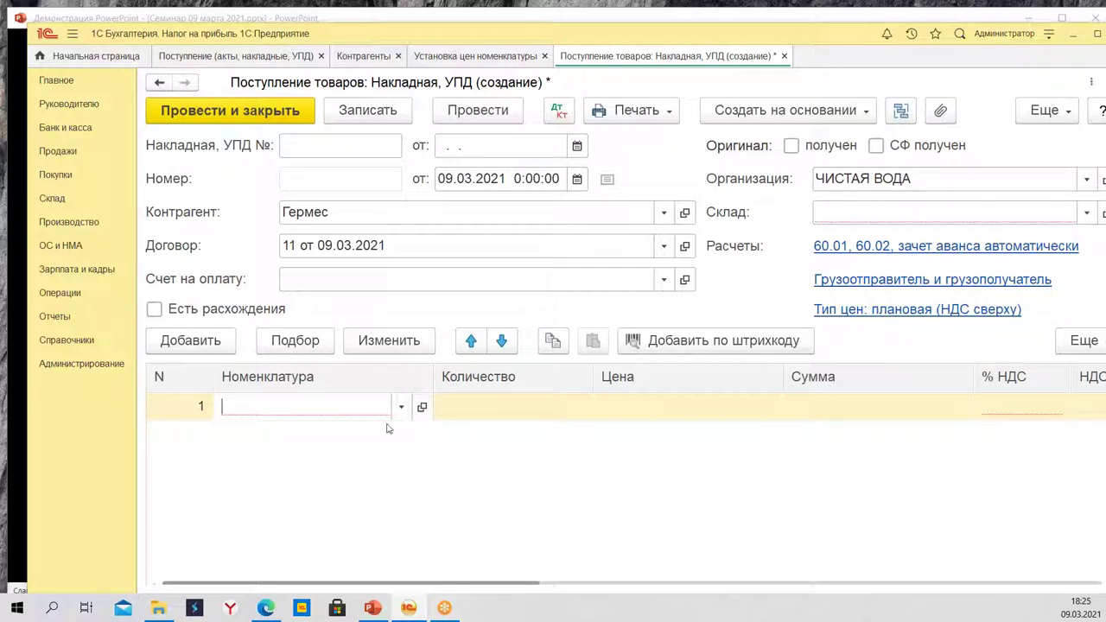
{"action": "type", "text": "р"}
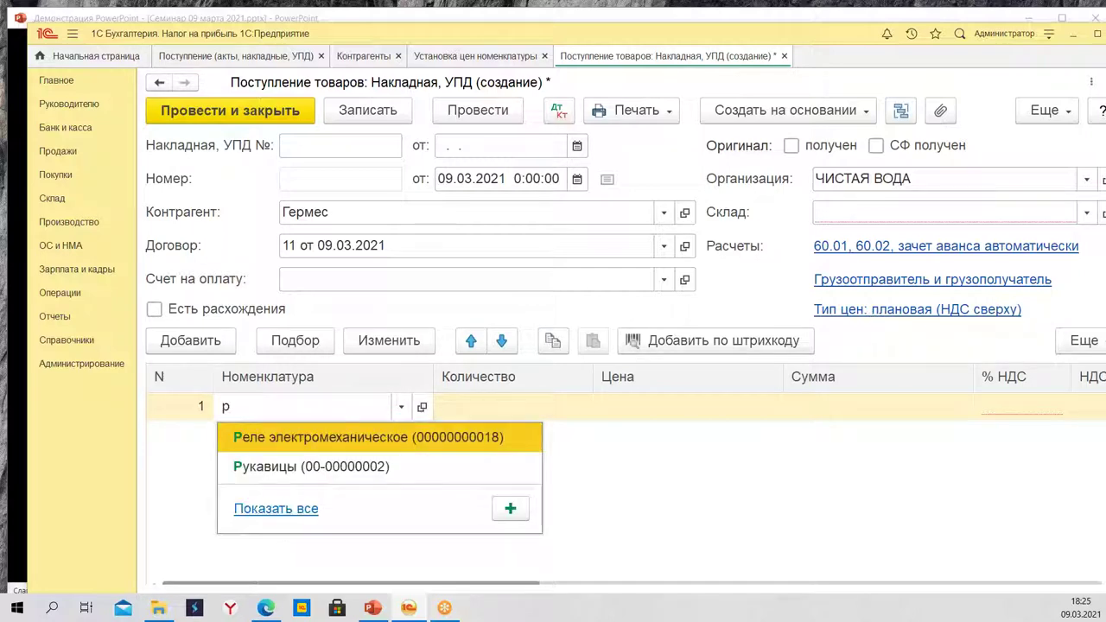
{"action": "key", "text": "Down"}
{"action": "key", "text": "Return"}
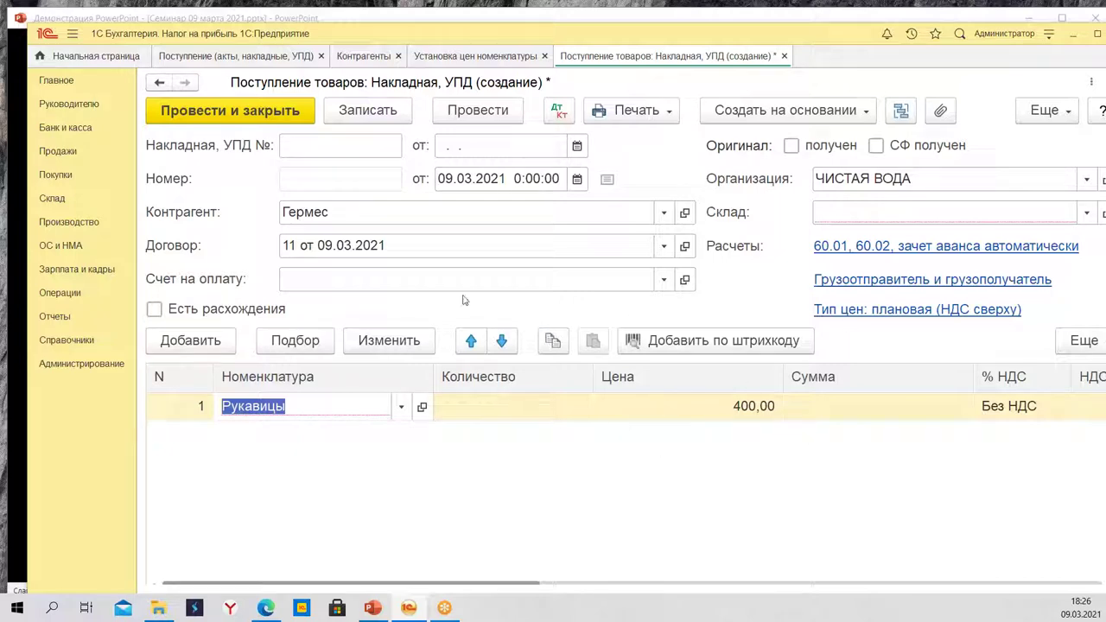
{"action": "left_click", "coordinate": [684, 247]}
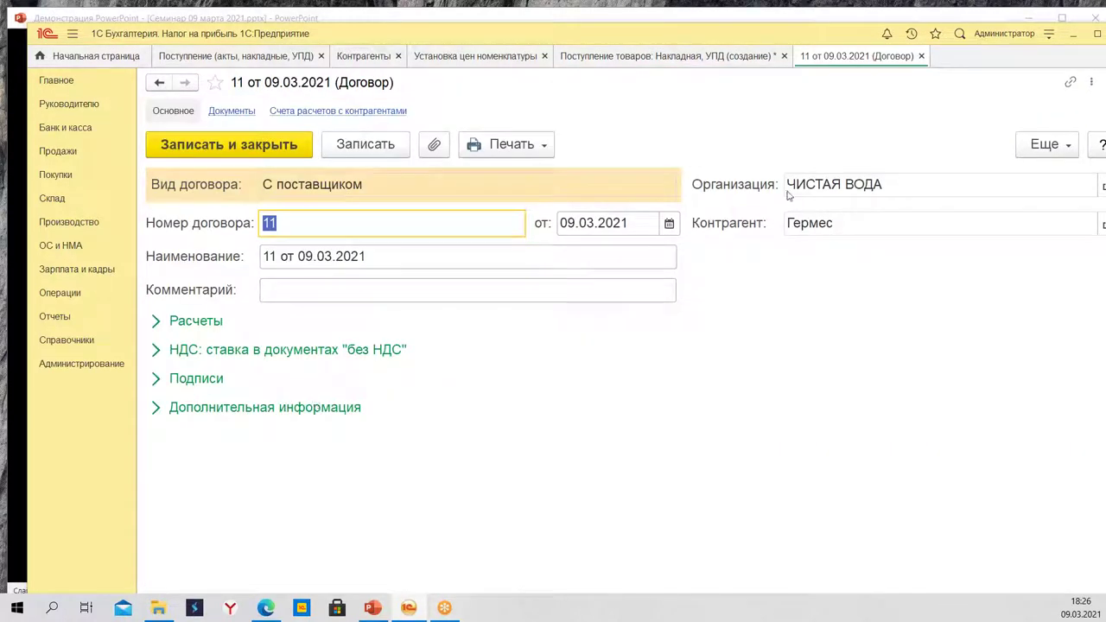
{"action": "left_click", "coordinate": [921, 55]}
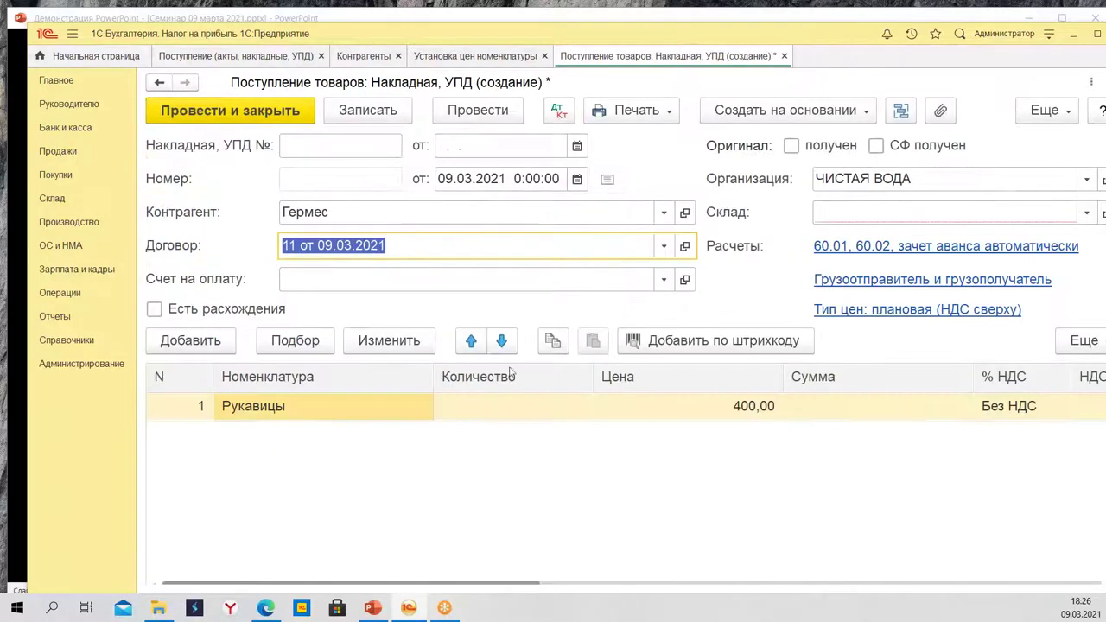
Create a new goods sale (Реализация товаров: Накладная, УПД) in the sales section with counterparty Гермес.
{"action": "left_click", "coordinate": [59, 161]}
{"action": "left_click", "coordinate": [242, 172]}
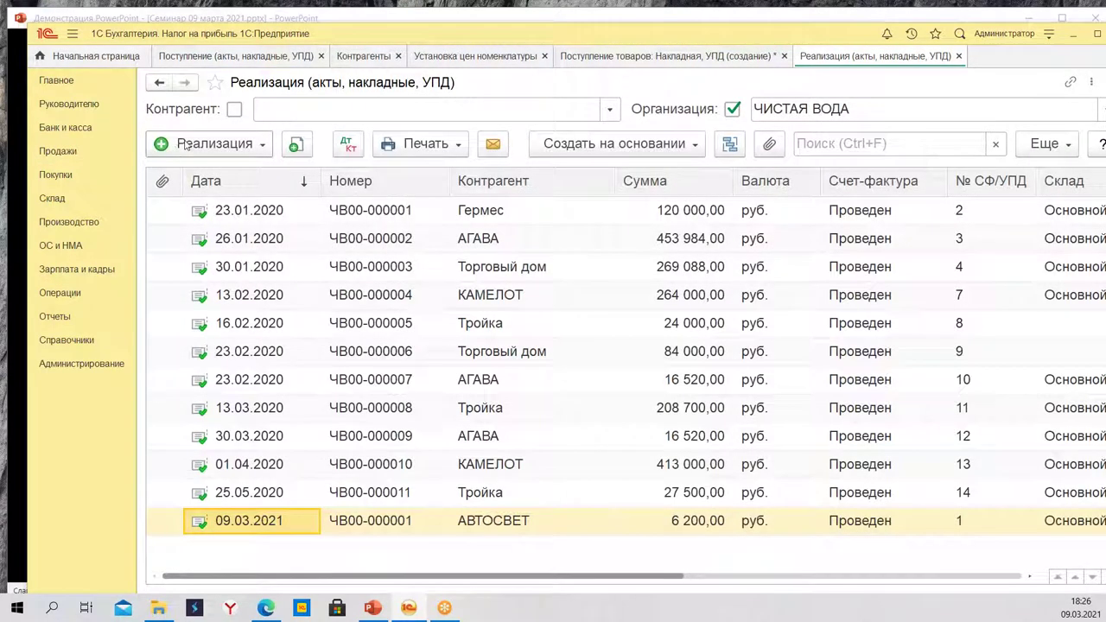
{"action": "left_click", "coordinate": [186, 145]}
{"action": "left_click", "coordinate": [246, 203]}
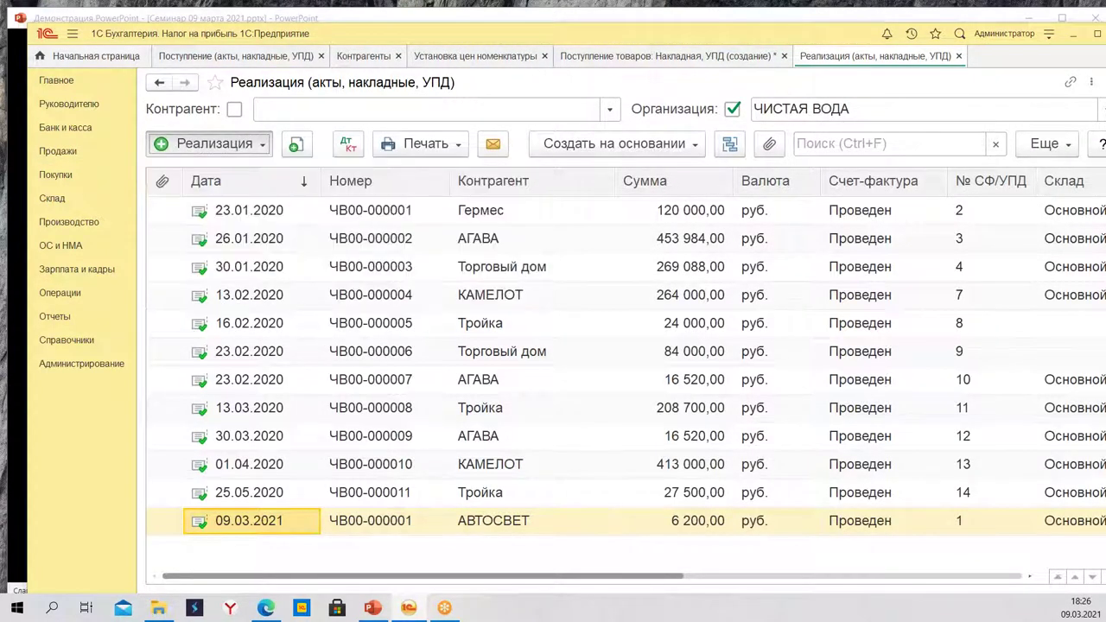
{"action": "left_click", "coordinate": [531, 176]}
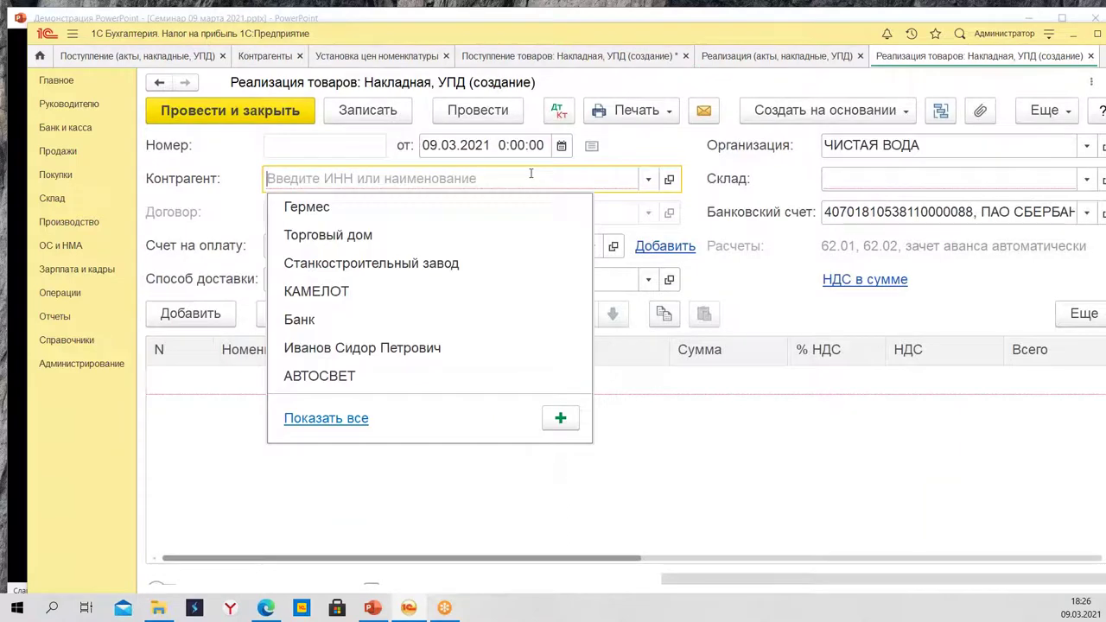
{"action": "left_click", "coordinate": [402, 218]}
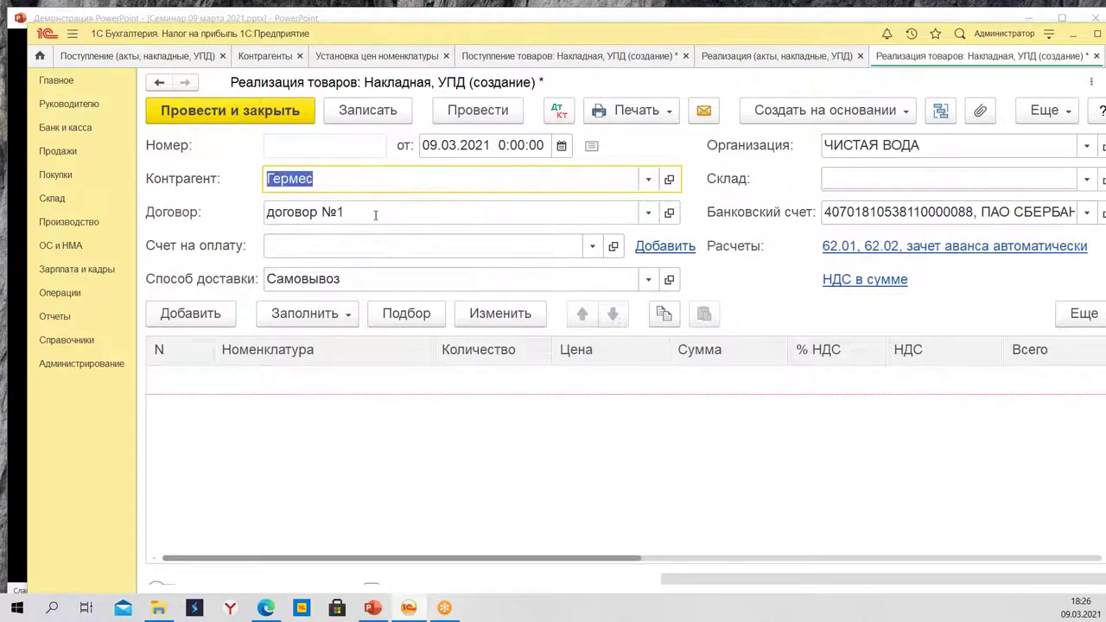
Choose a price type in the Расчеты section of договор №1 from the sale and close the contract.
{"action": "left_click", "coordinate": [669, 214]}
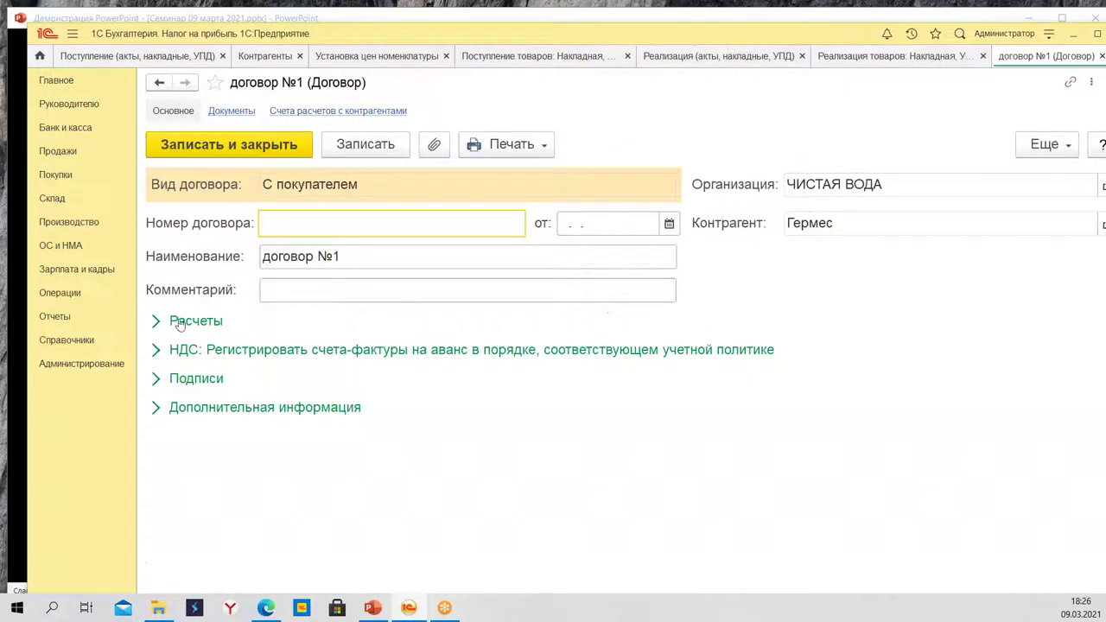
{"action": "left_click", "coordinate": [195, 322]}
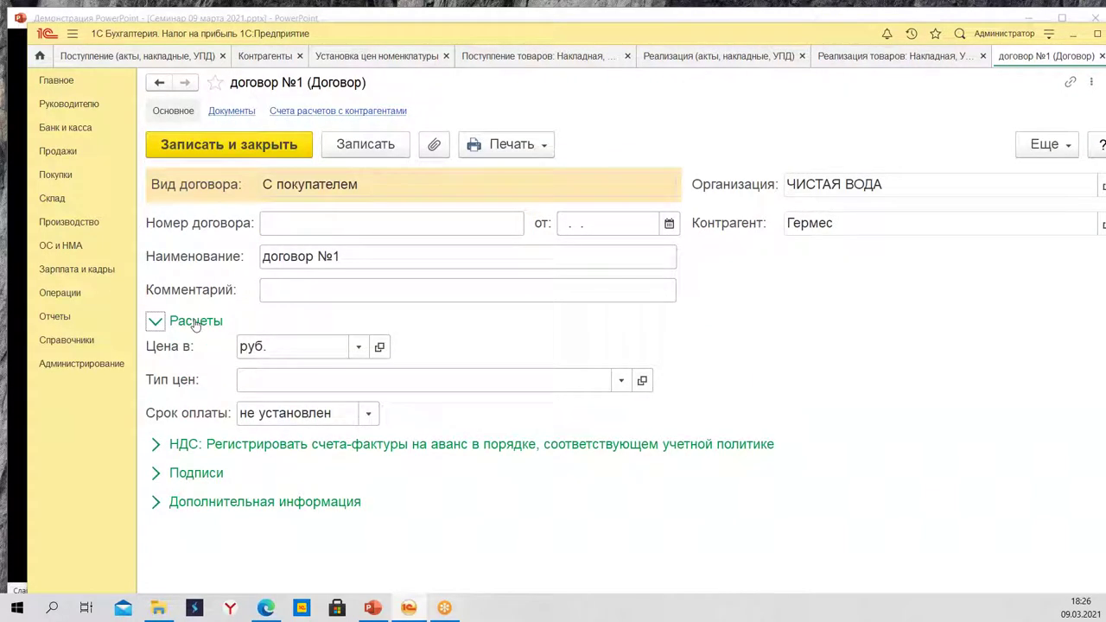
{"action": "left_click", "coordinate": [276, 381]}
{"action": "left_click", "coordinate": [354, 411]}
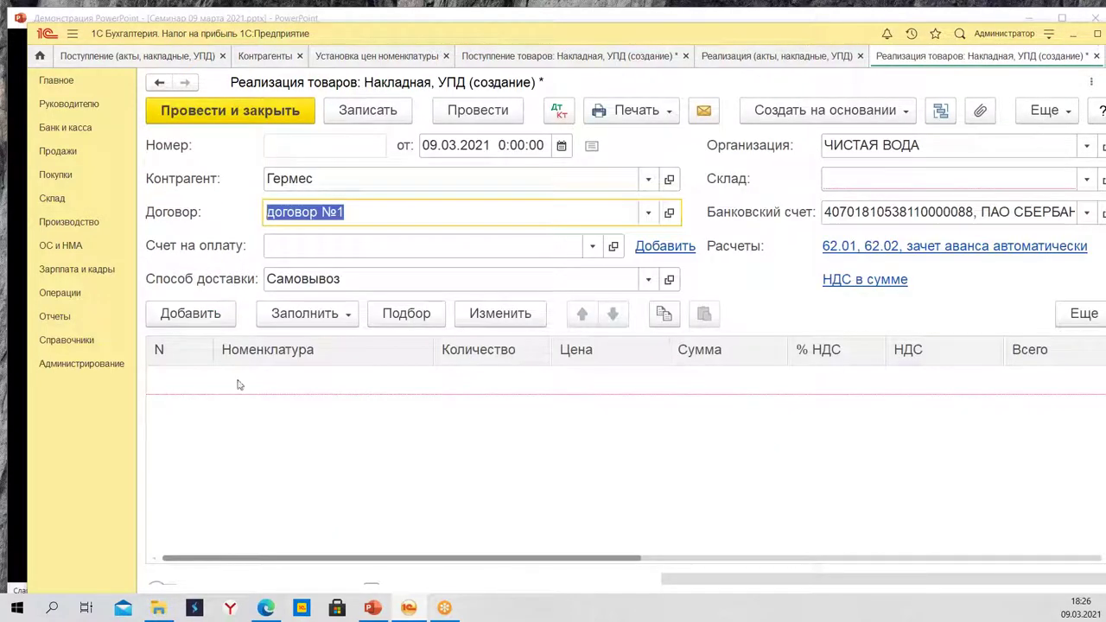
Add Рукавицы as the first line of the goods sale, leaving the quantity empty.
{"action": "left_click", "coordinate": [184, 315]}
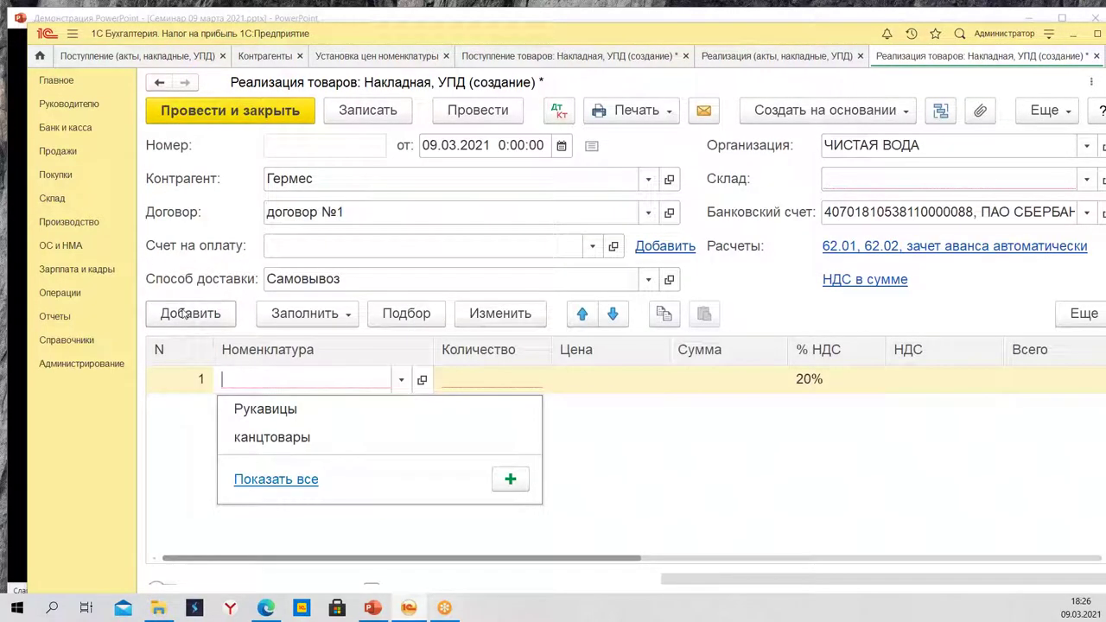
{"action": "left_click", "coordinate": [337, 411]}
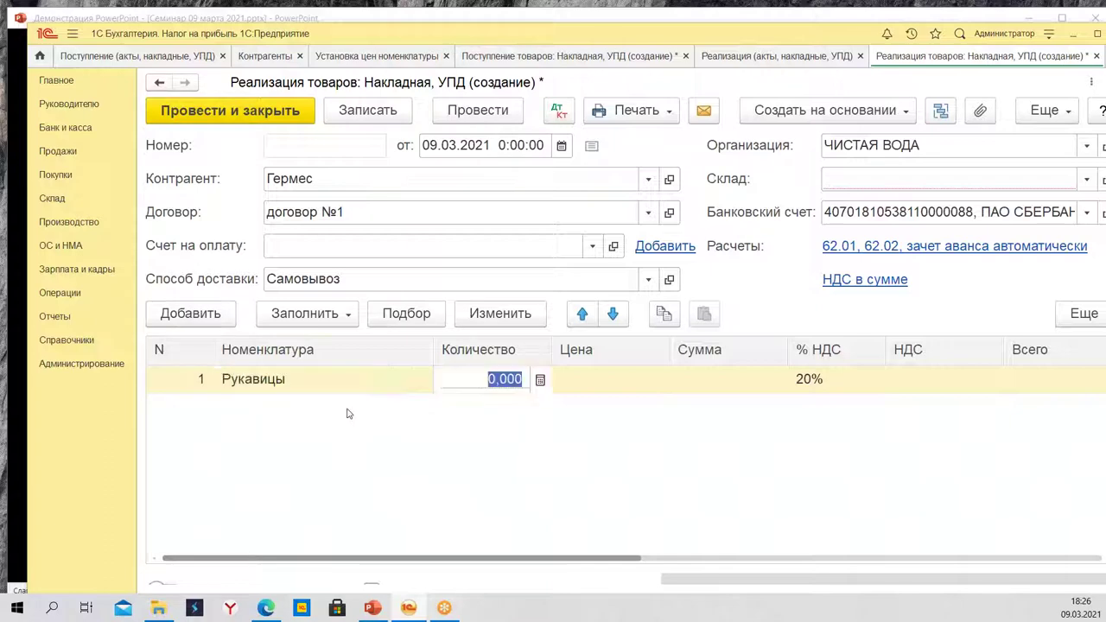
{"action": "left_click", "coordinate": [579, 453]}
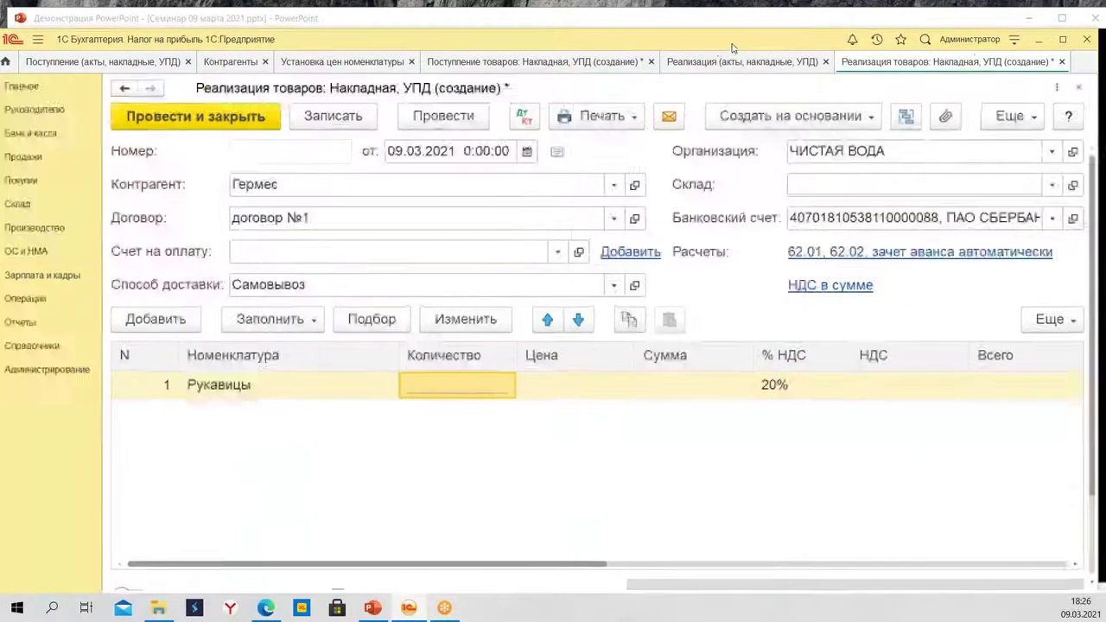
Discard the unsaved goods sale and create a new Товары (накладная, УПД) sale for counterparty Гермес.
{"action": "left_click_drag", "start_coordinate": [768, 43], "coordinate": [734, 47]}
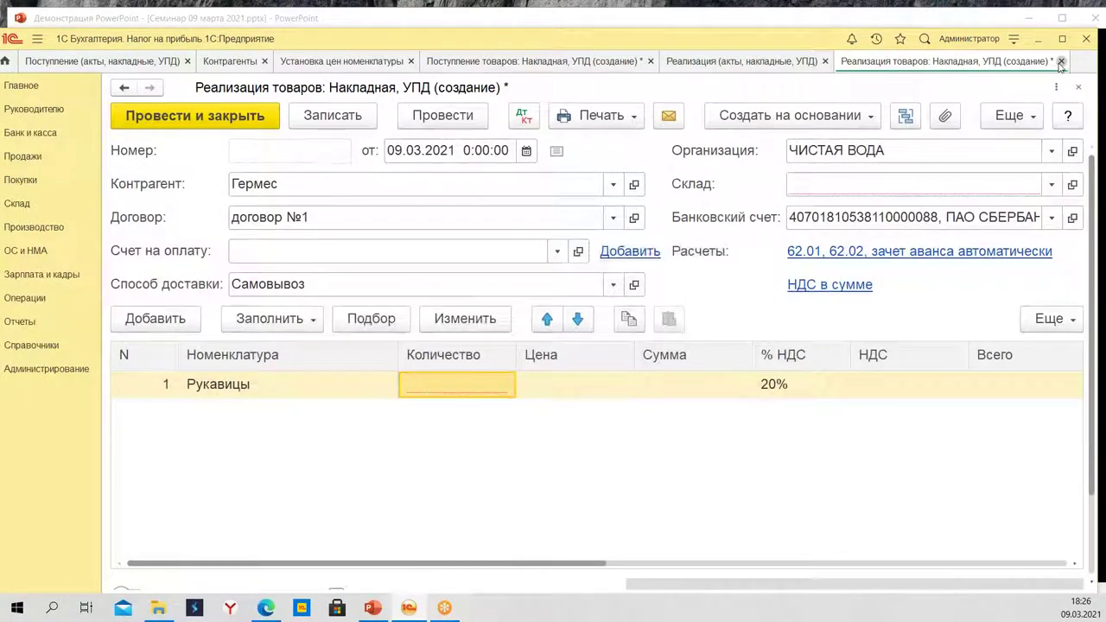
{"action": "left_click", "coordinate": [1062, 61]}
{"action": "left_click", "coordinate": [628, 367]}
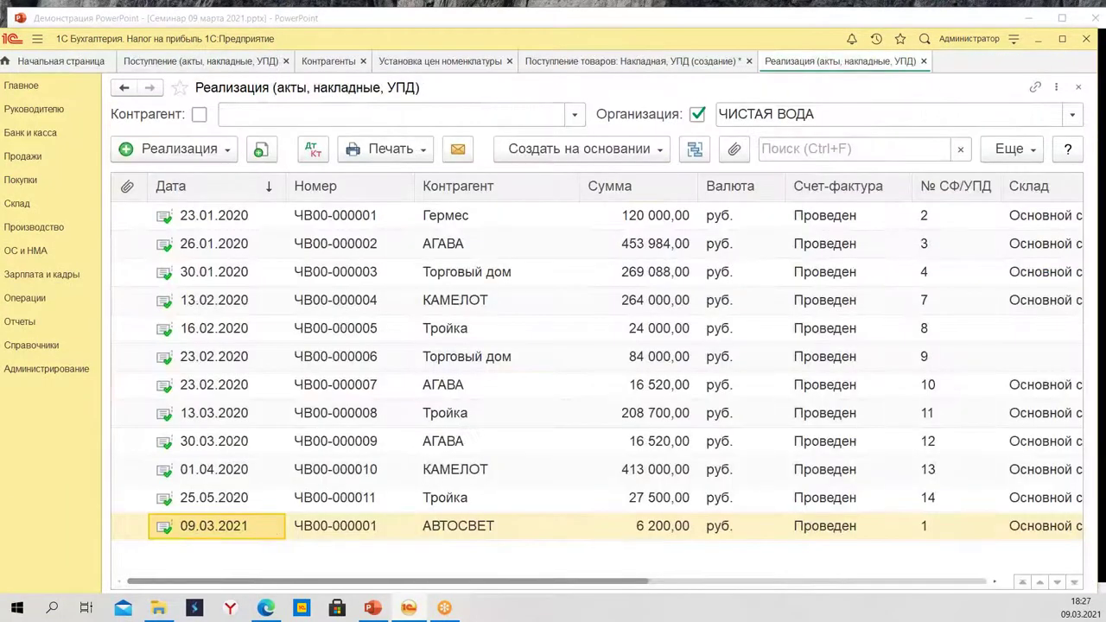
{"action": "left_click", "coordinate": [164, 155]}
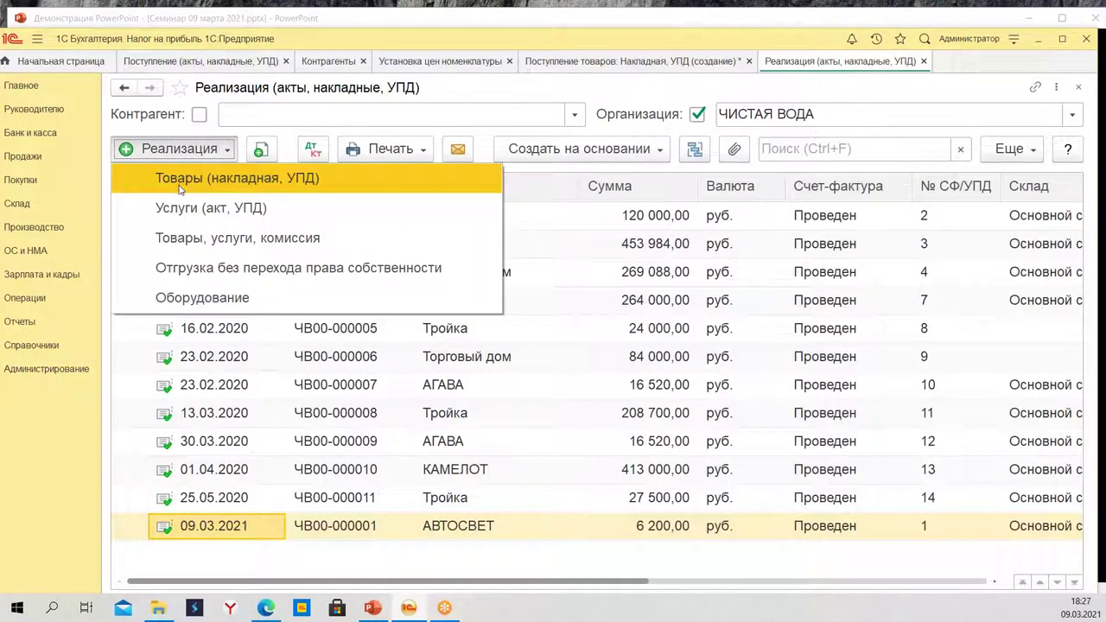
{"action": "left_click", "coordinate": [179, 190]}
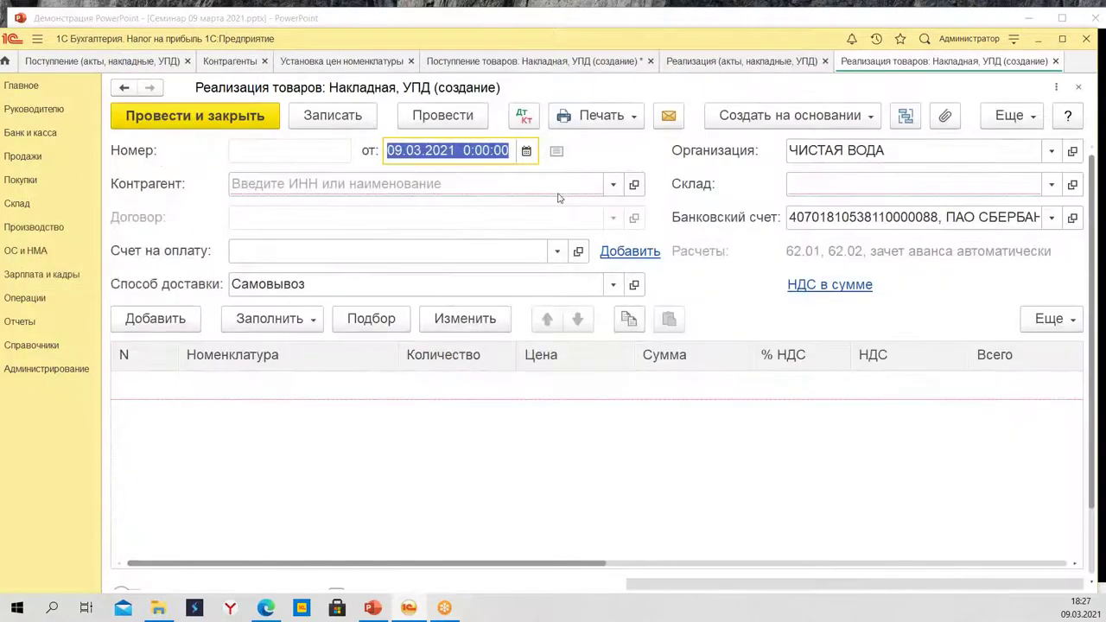
{"action": "left_click", "coordinate": [518, 182]}
{"action": "left_click", "coordinate": [363, 212]}
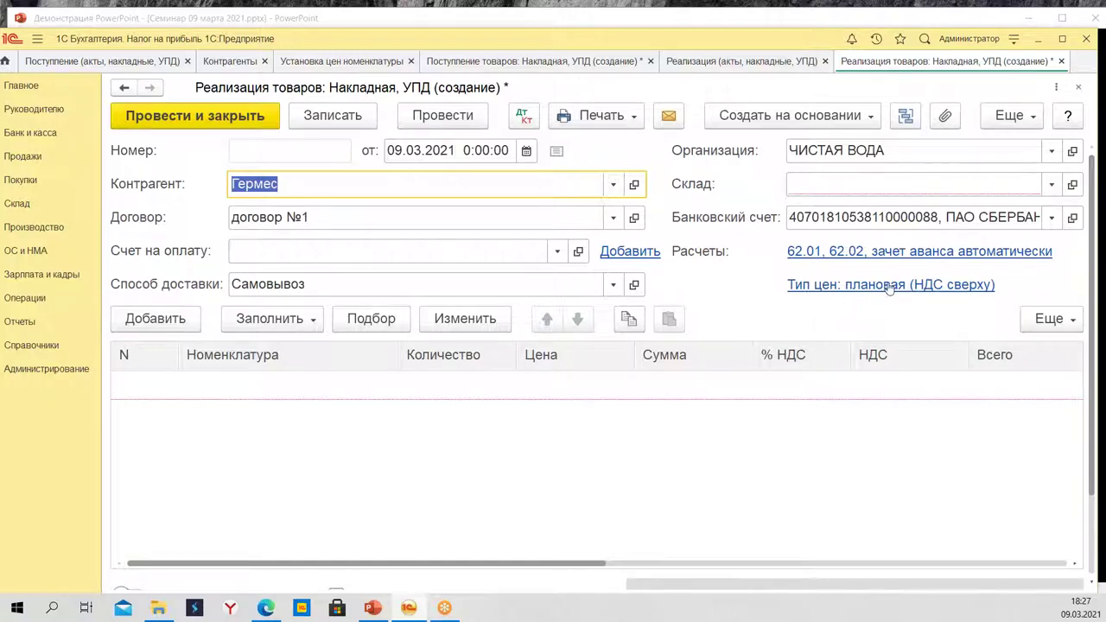
Add Рукавицы as the first line of the new goods sale, and close the sale without saving.
{"action": "left_click", "coordinate": [153, 318]}
{"action": "left_click", "coordinate": [235, 414]}
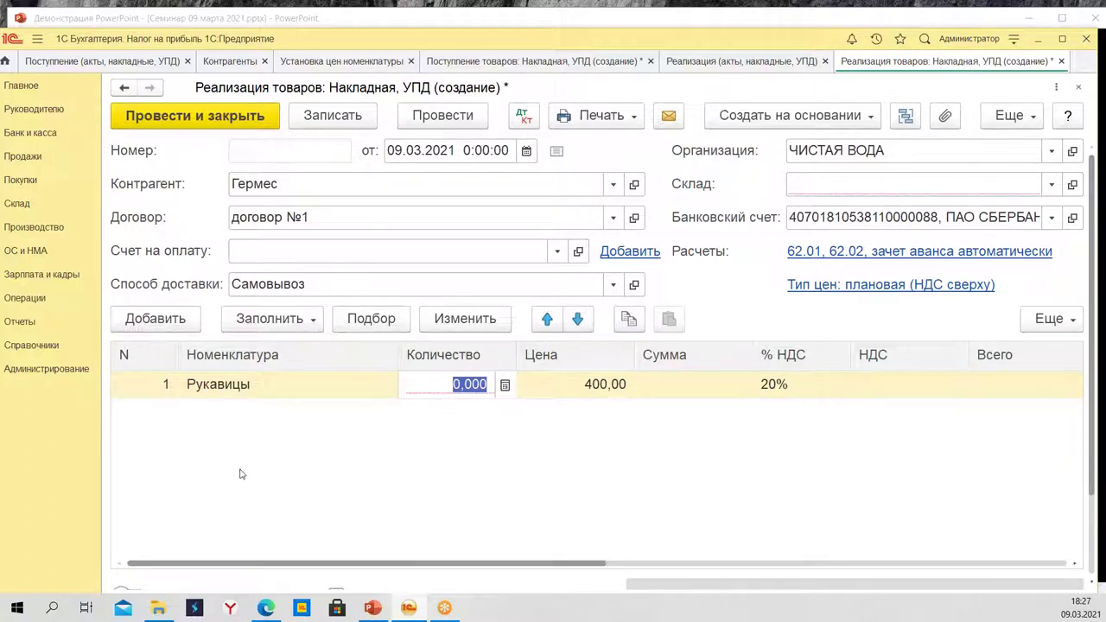
{"action": "left_click", "coordinate": [1064, 68]}
{"action": "left_click", "coordinate": [609, 363]}
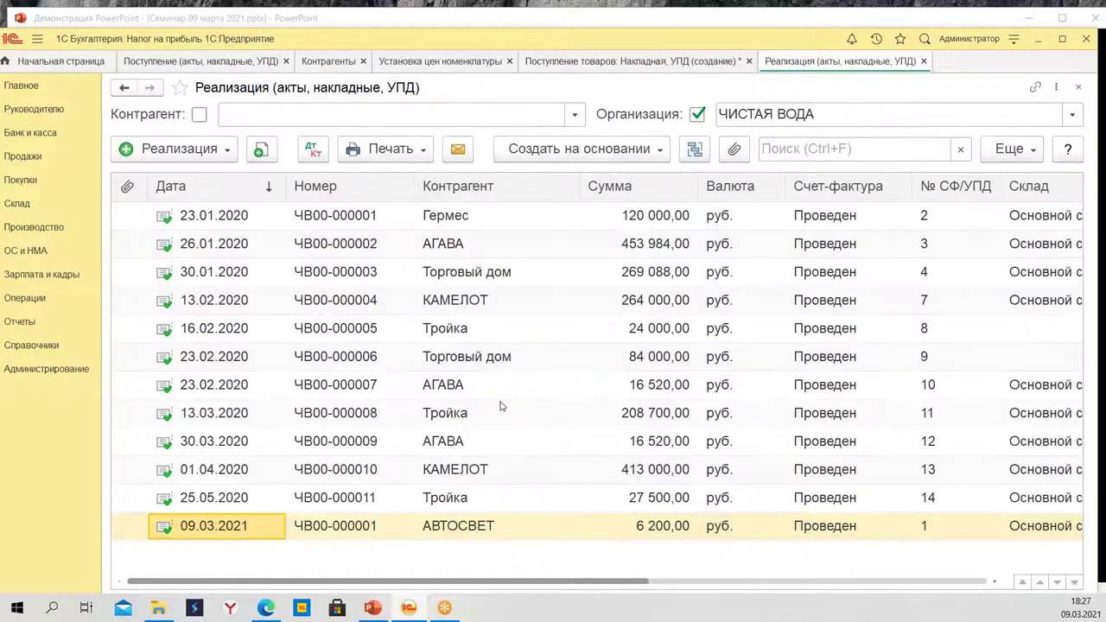
Open contract 11 от 09.03.2021 from the unsaved goods receipt and set its payment term type to «в течение».
{"action": "double_click", "coordinate": [255, 45]}
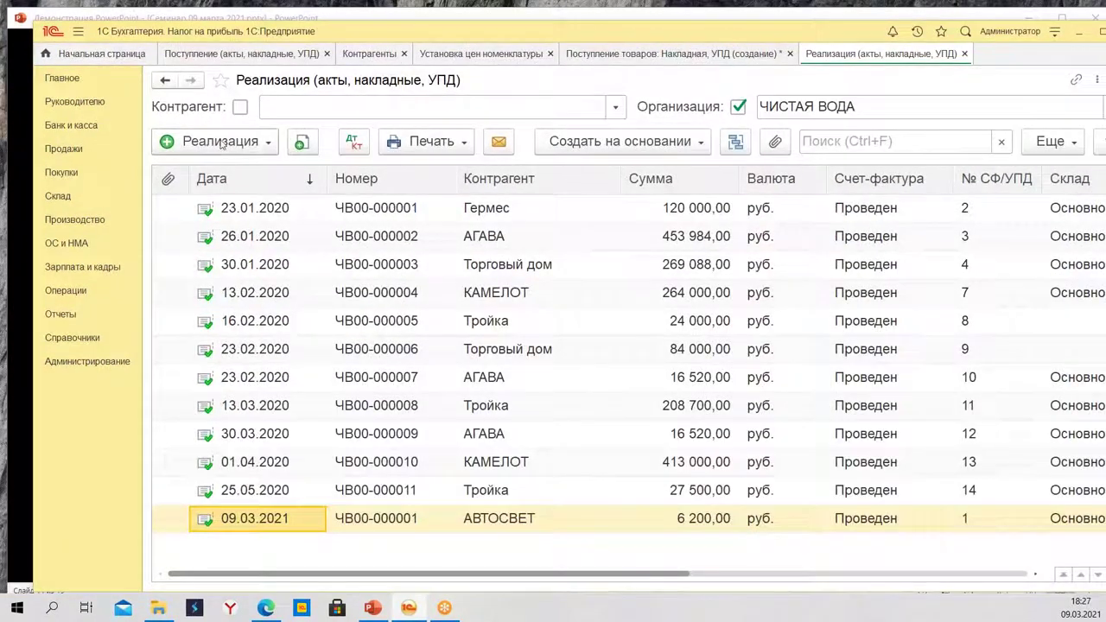
{"action": "left_click", "coordinate": [202, 55]}
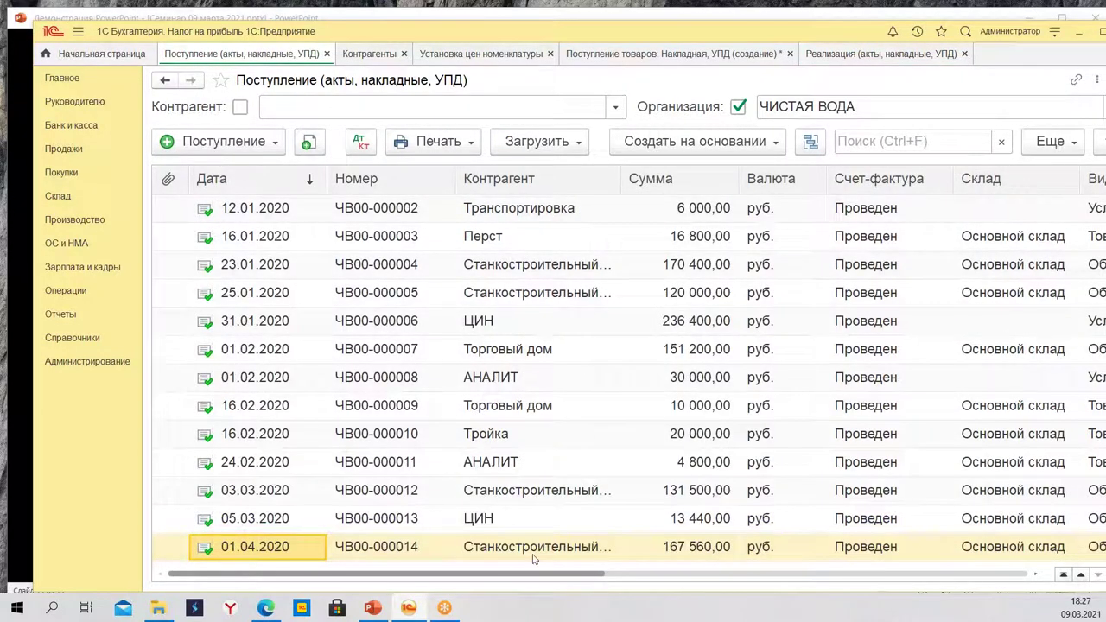
{"action": "left_click", "coordinate": [698, 55]}
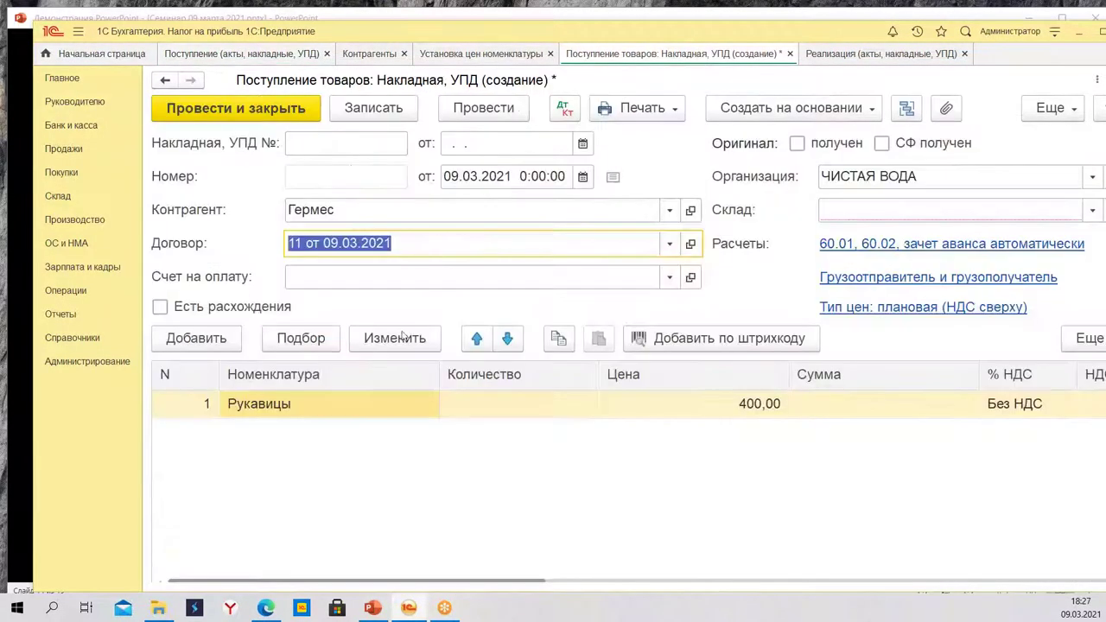
{"action": "left_click", "coordinate": [690, 243]}
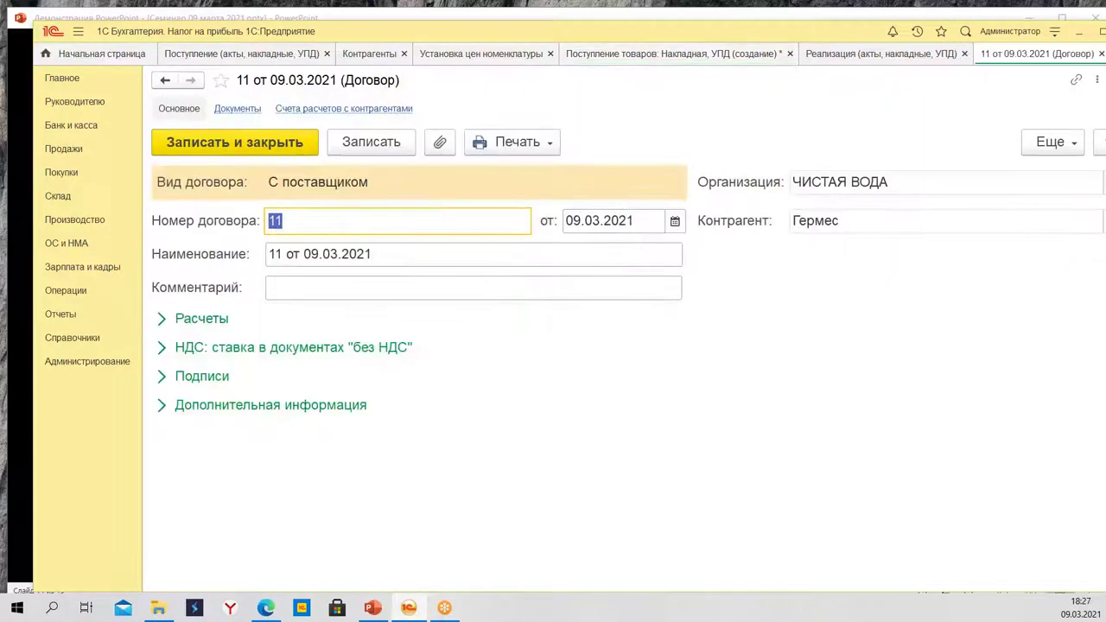
{"action": "left_click", "coordinate": [195, 320]}
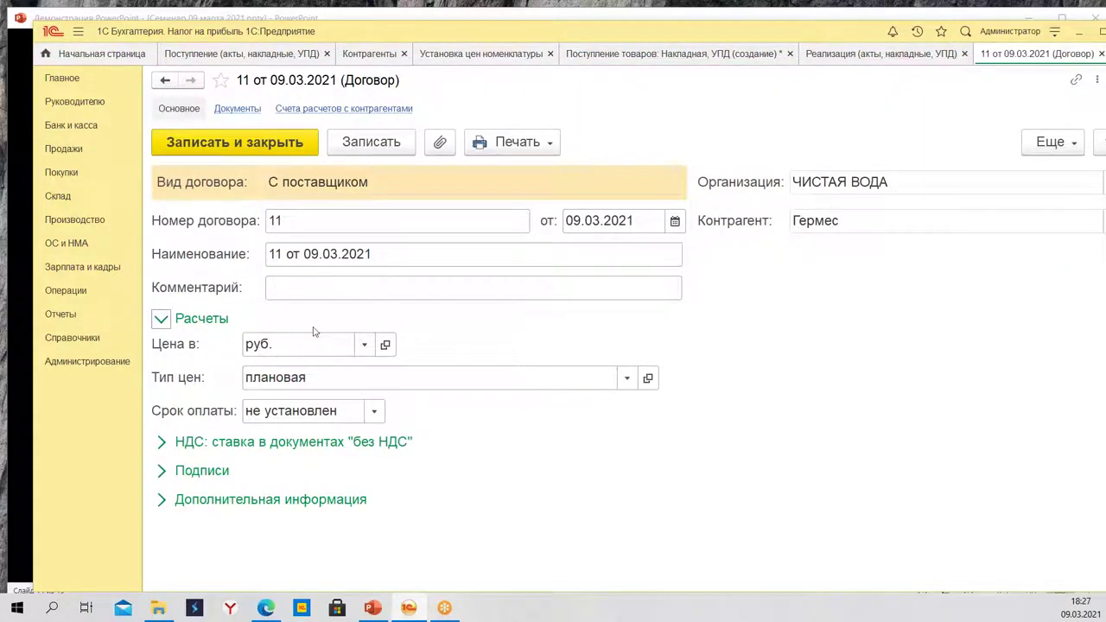
{"action": "left_click", "coordinate": [373, 411]}
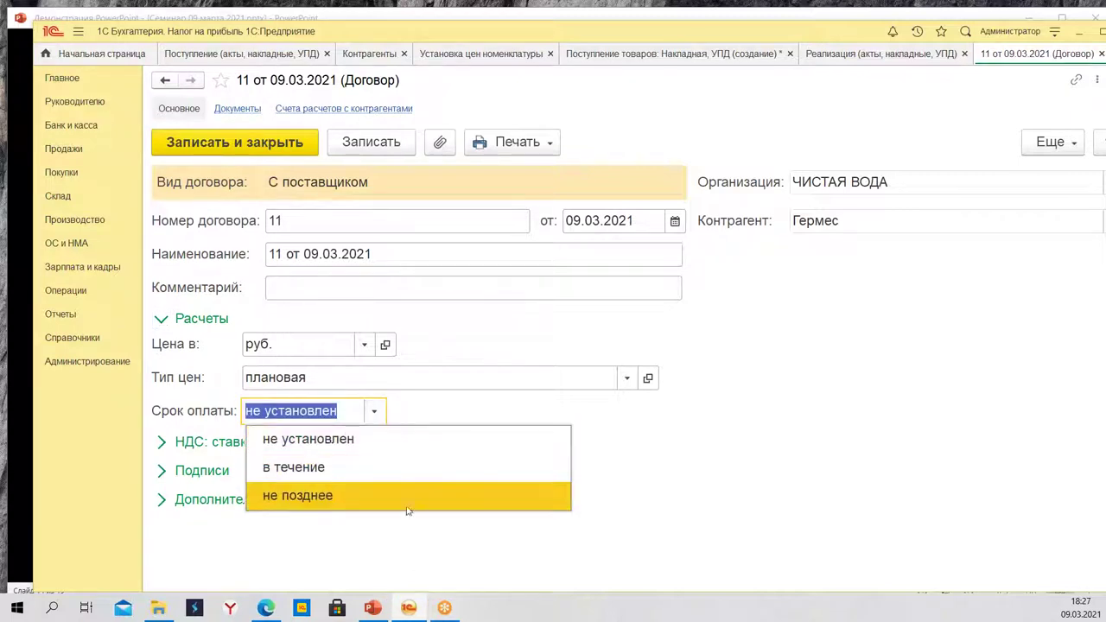
{"action": "left_click", "coordinate": [368, 472]}
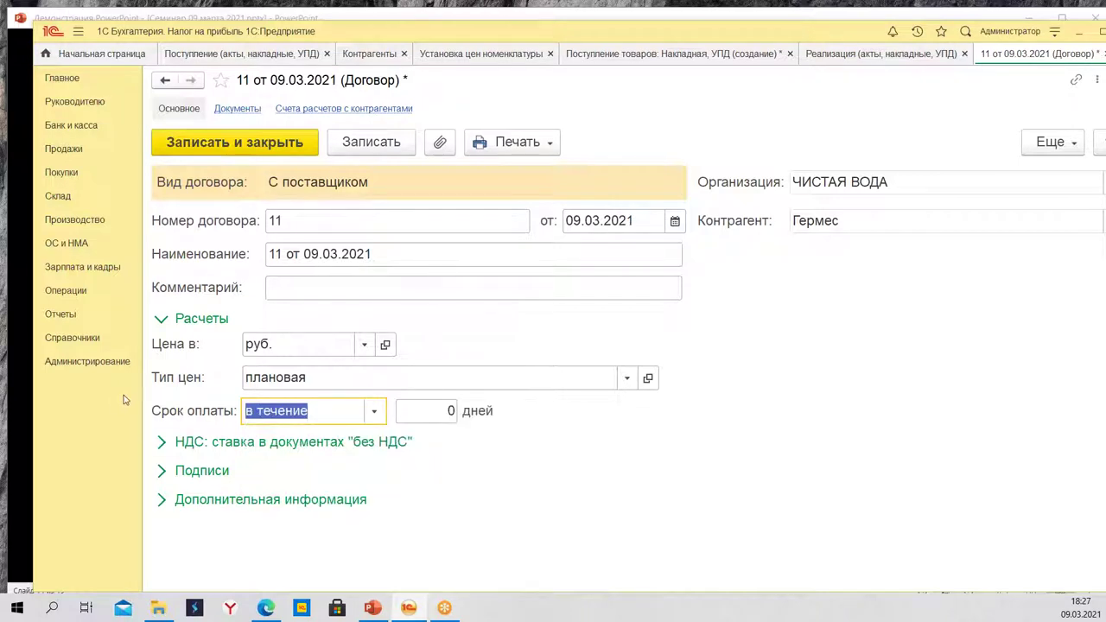
View the default customer payment terms (Сроки оплаты покупателями) in the accounting parameters.
{"action": "left_click", "coordinate": [87, 362]}
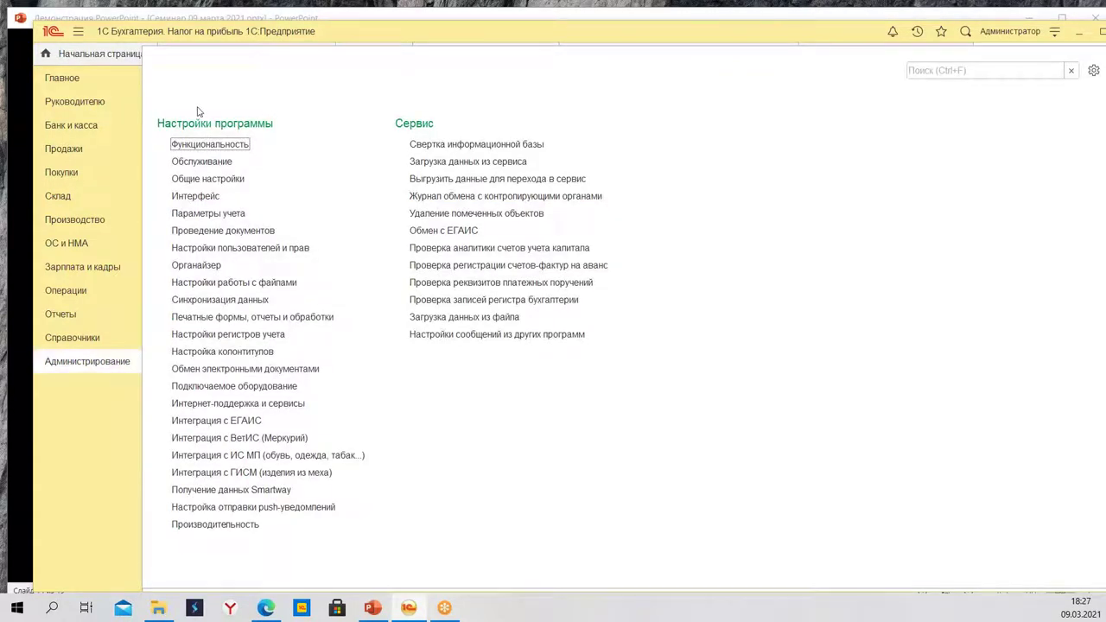
{"action": "left_click", "coordinate": [232, 213]}
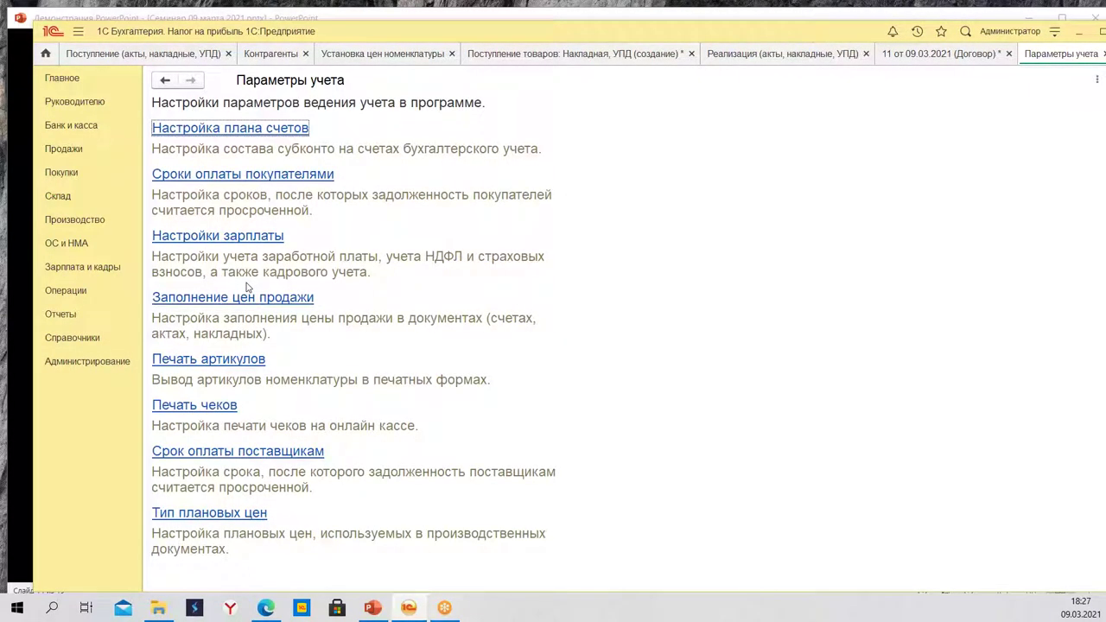
{"action": "left_click", "coordinate": [265, 177]}
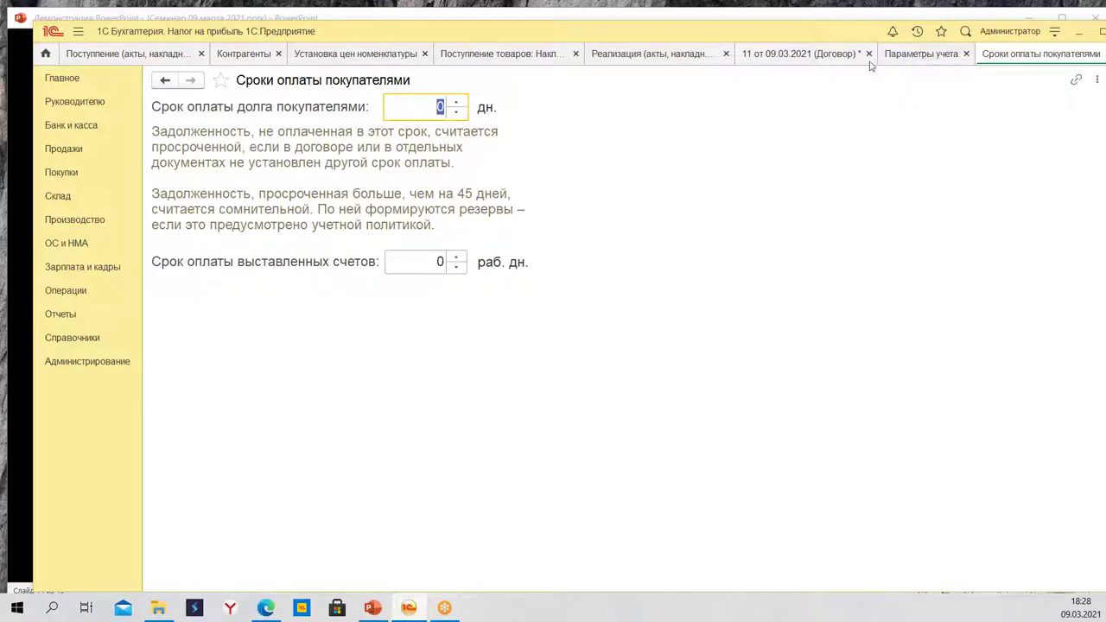
Return to contract 11 от 09.03.2021 and set its payment term to 5 days.
{"action": "left_click", "coordinate": [768, 56]}
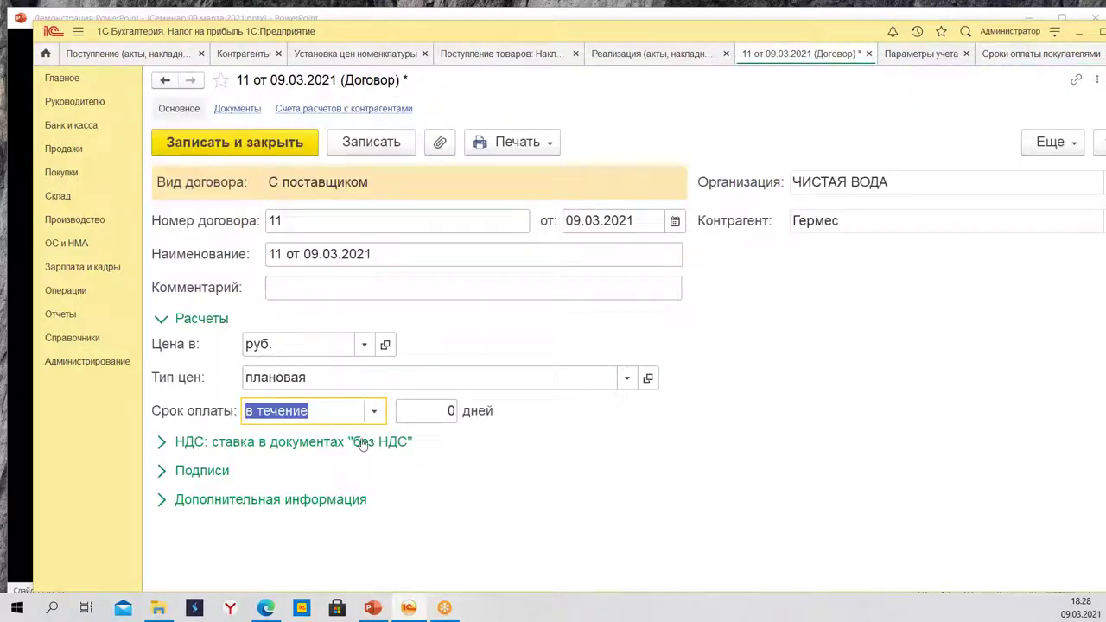
{"action": "left_click", "coordinate": [416, 415]}
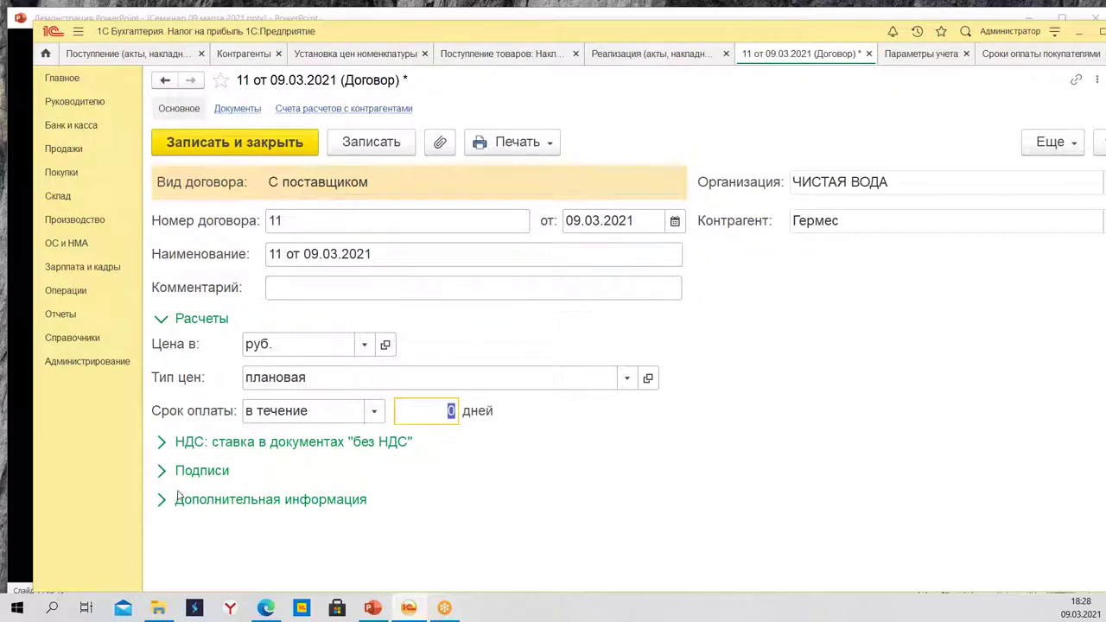
{"action": "type", "text": "5"}
{"action": "key", "text": "Tab"}
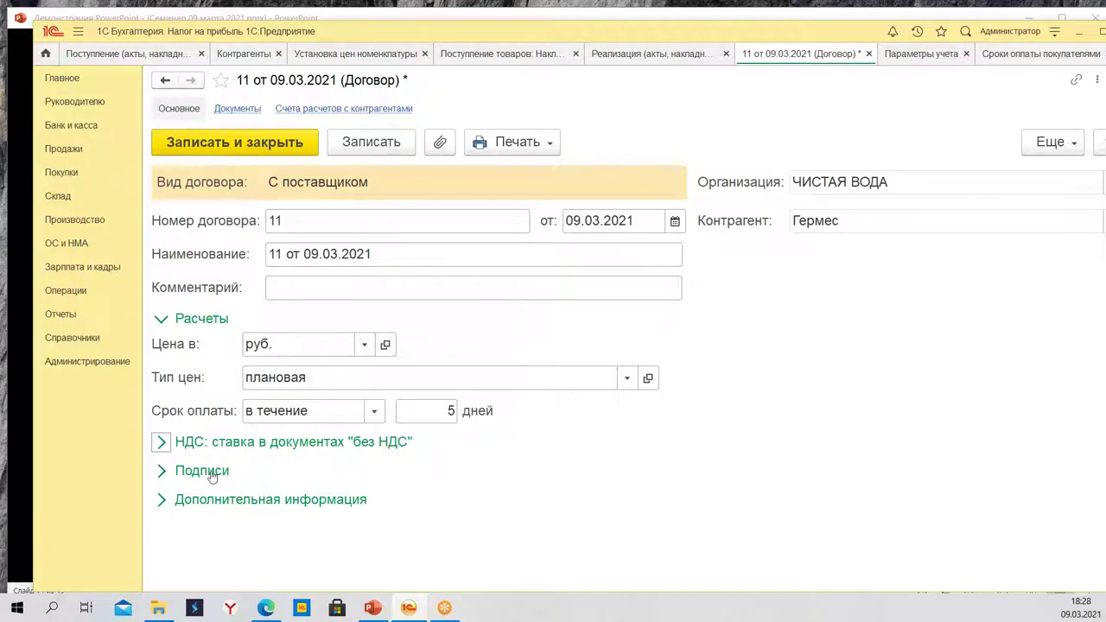
Set the receipt document type in the contract's НДС section to УПД, and save and close the contract.
{"action": "left_click", "coordinate": [283, 444]}
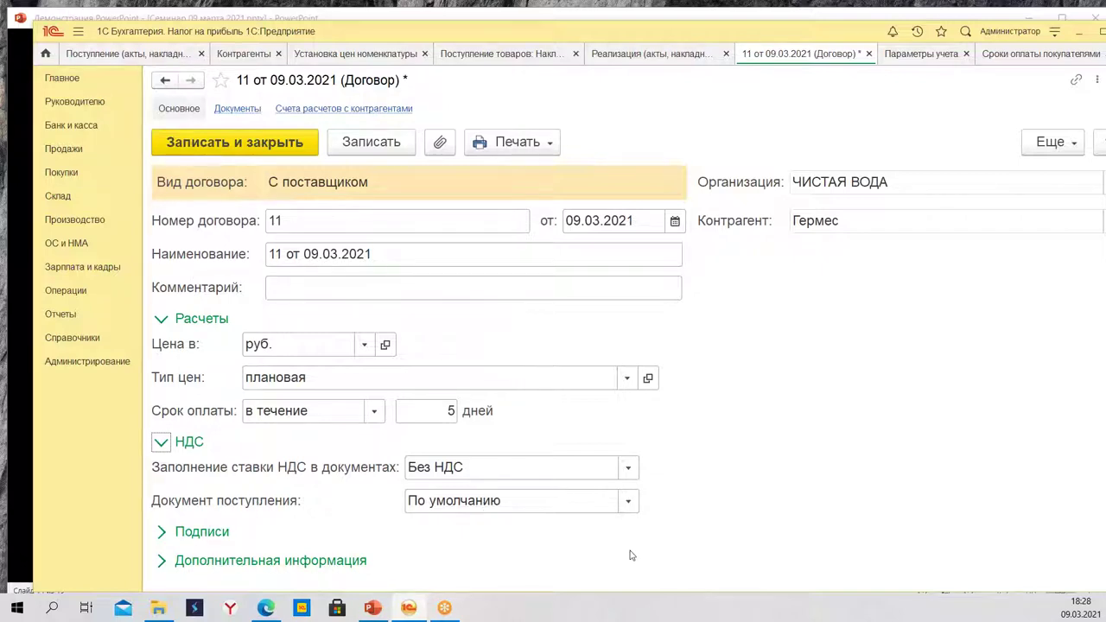
{"action": "left_click", "coordinate": [629, 501]}
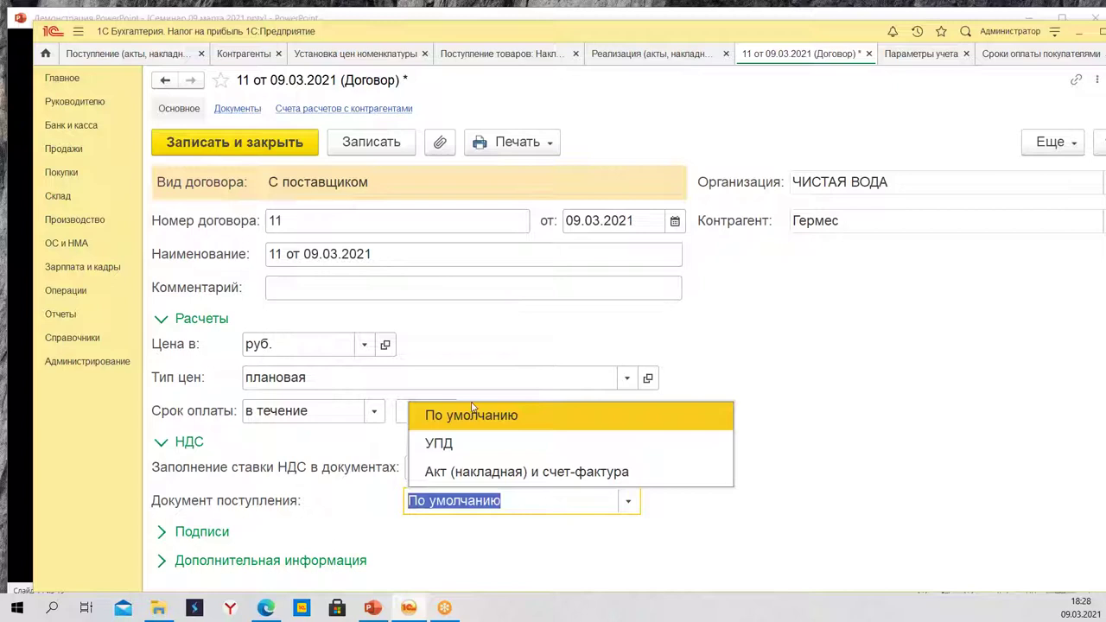
{"action": "left_click", "coordinate": [463, 448]}
{"action": "left_click", "coordinate": [449, 511]}
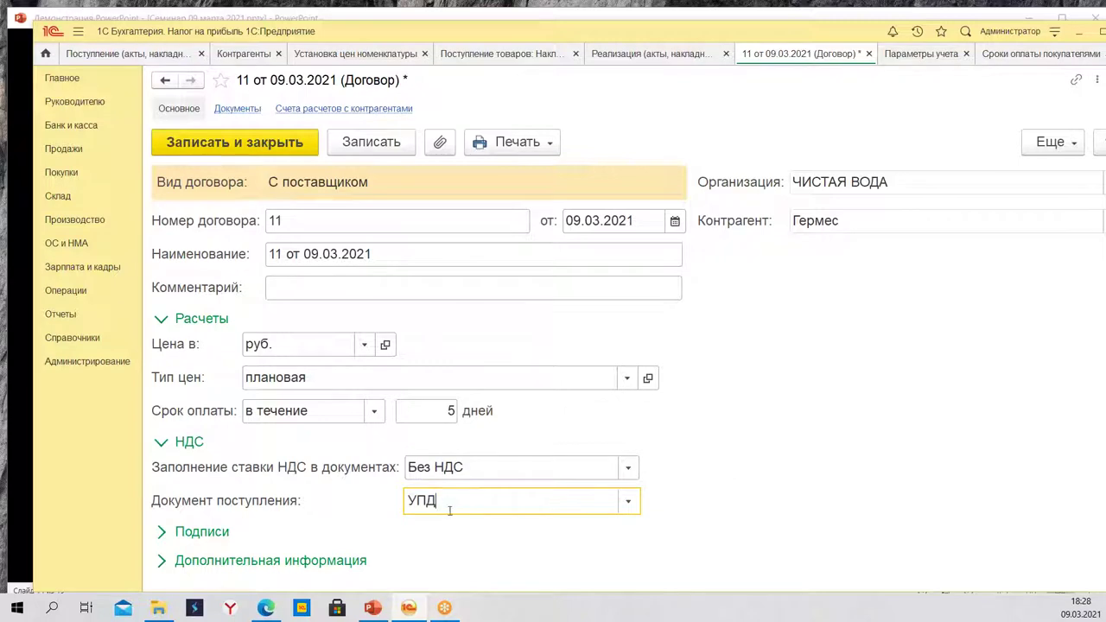
{"action": "left_click", "coordinate": [260, 142]}
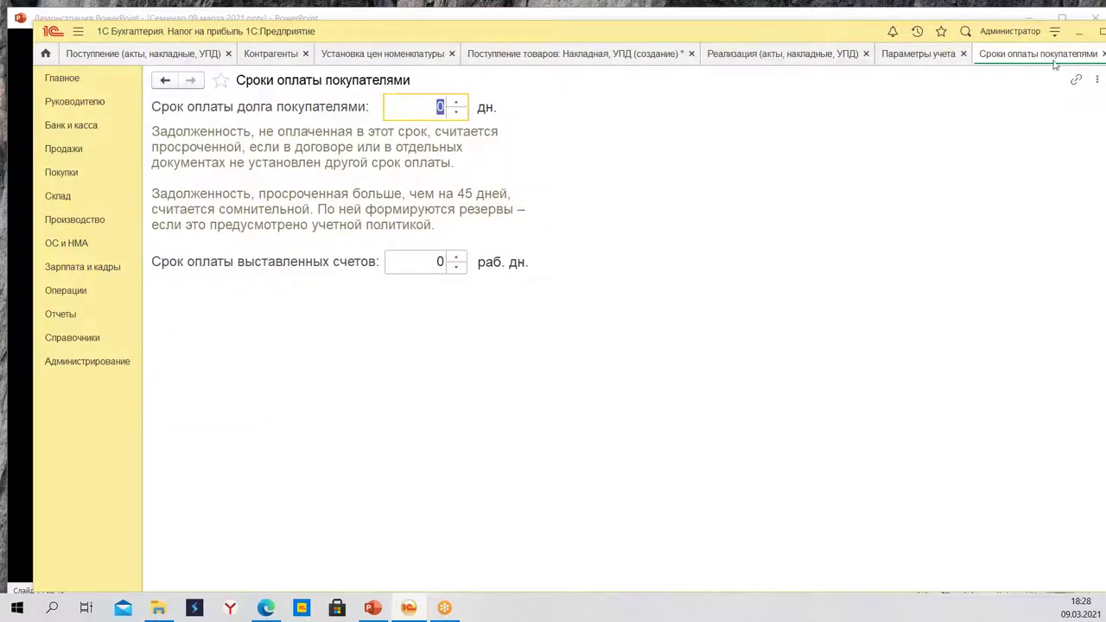
Reopen contract 11 от 09.03.2021 from the goods receipt to check its Расчеты and НДС sections, then save and close it.
{"action": "left_click", "coordinate": [578, 57]}
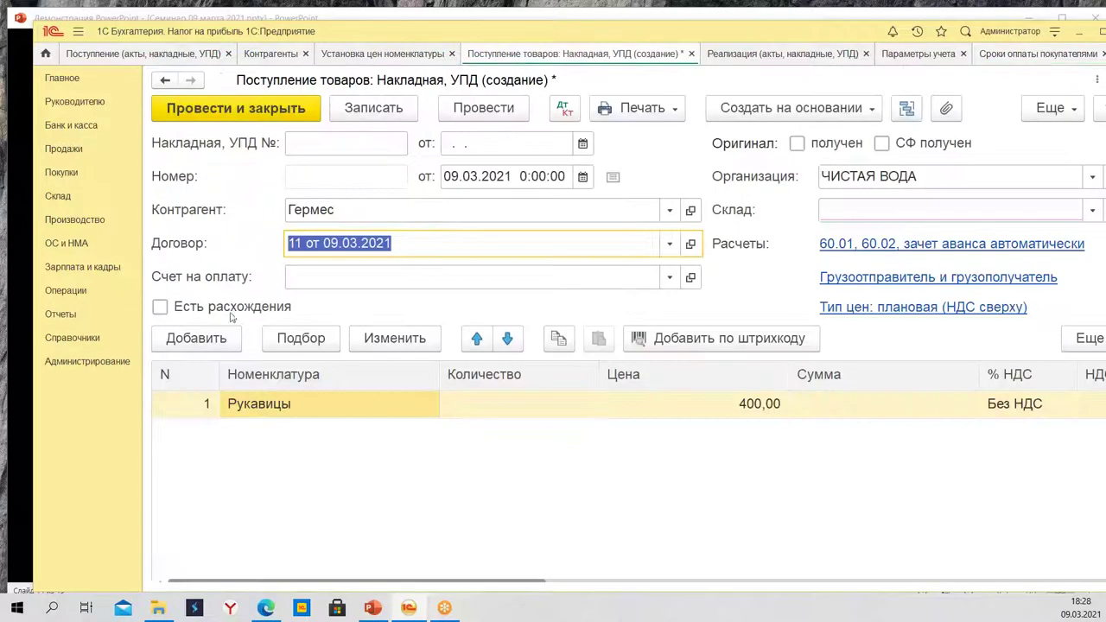
{"action": "left_click_drag", "start_coordinate": [535, 42], "coordinate": [484, 1]}
{"action": "scroll", "coordinate": [386, 490], "scroll_direction": "down", "scroll_amount": 2}
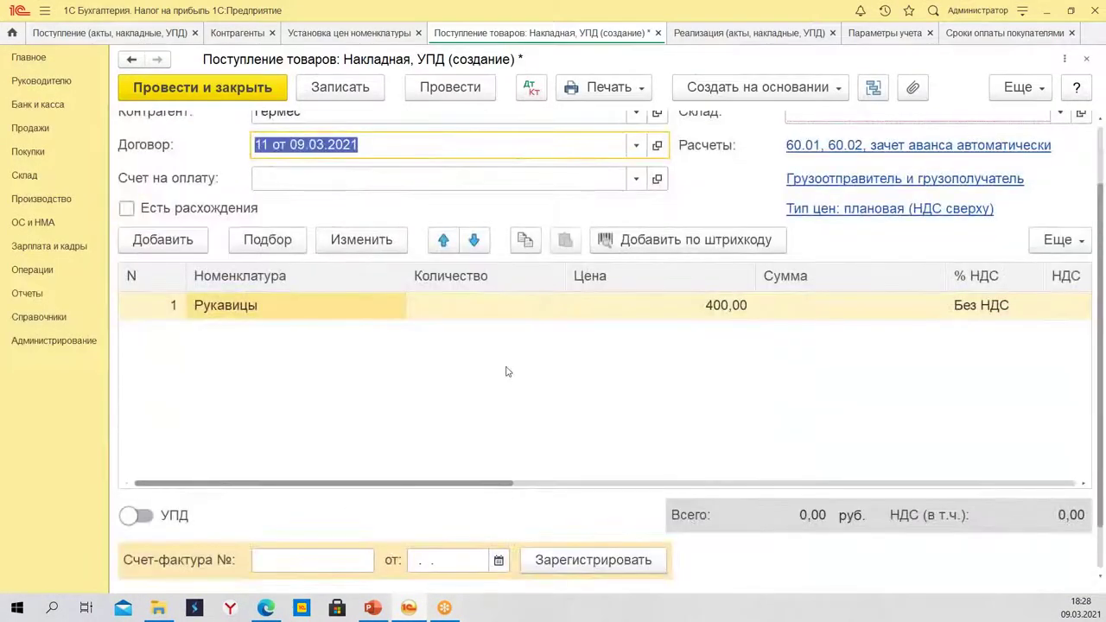
{"action": "left_click", "coordinate": [656, 146]}
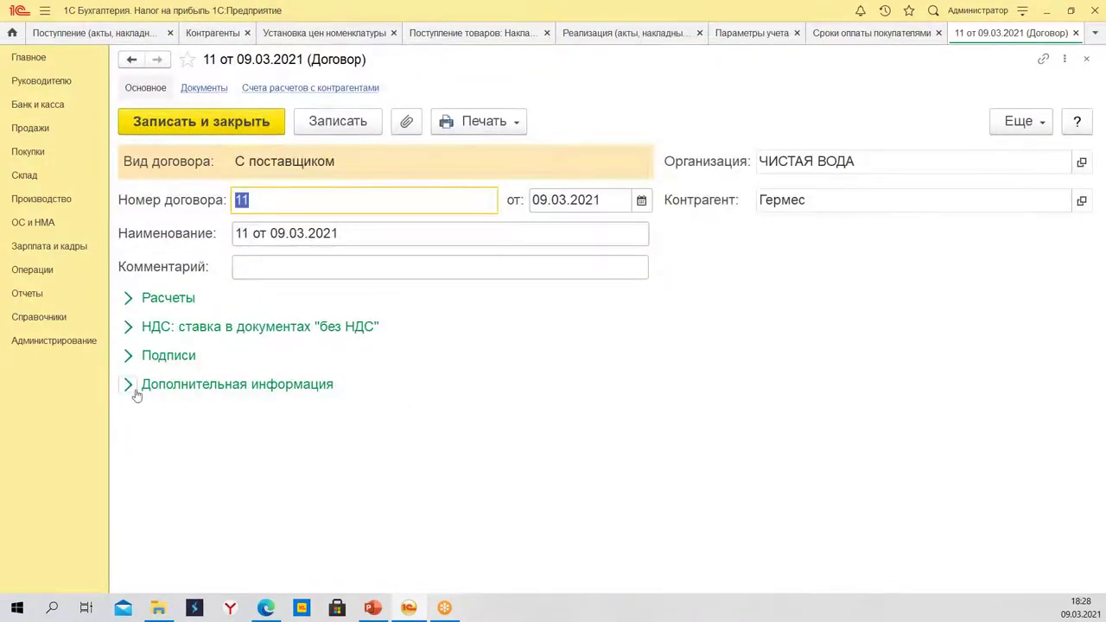
{"action": "left_click", "coordinate": [156, 301]}
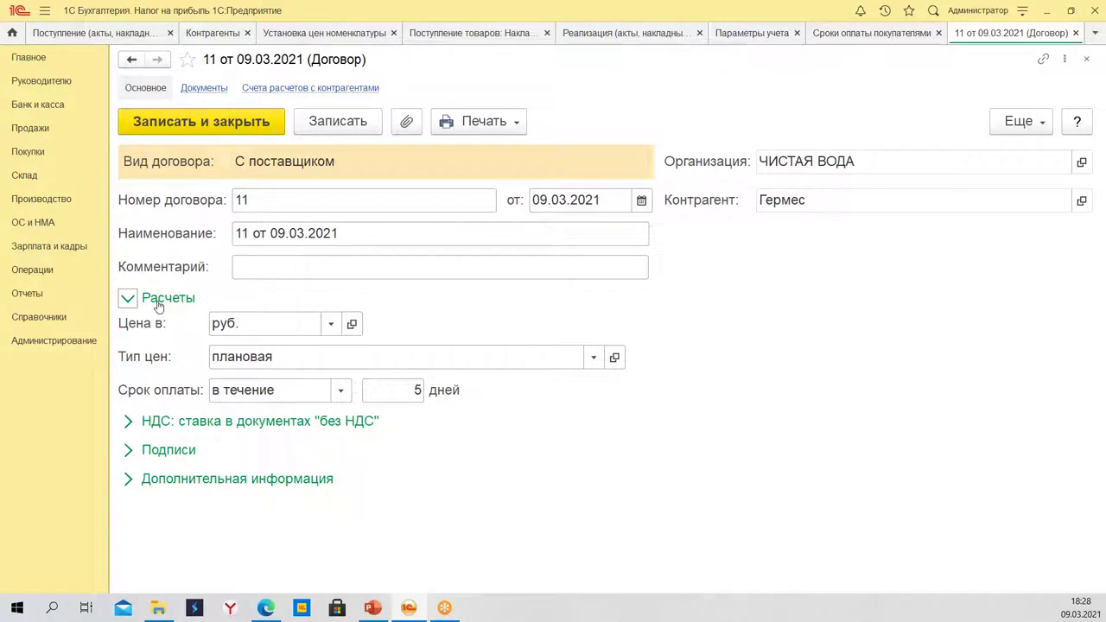
{"action": "left_click", "coordinate": [204, 425]}
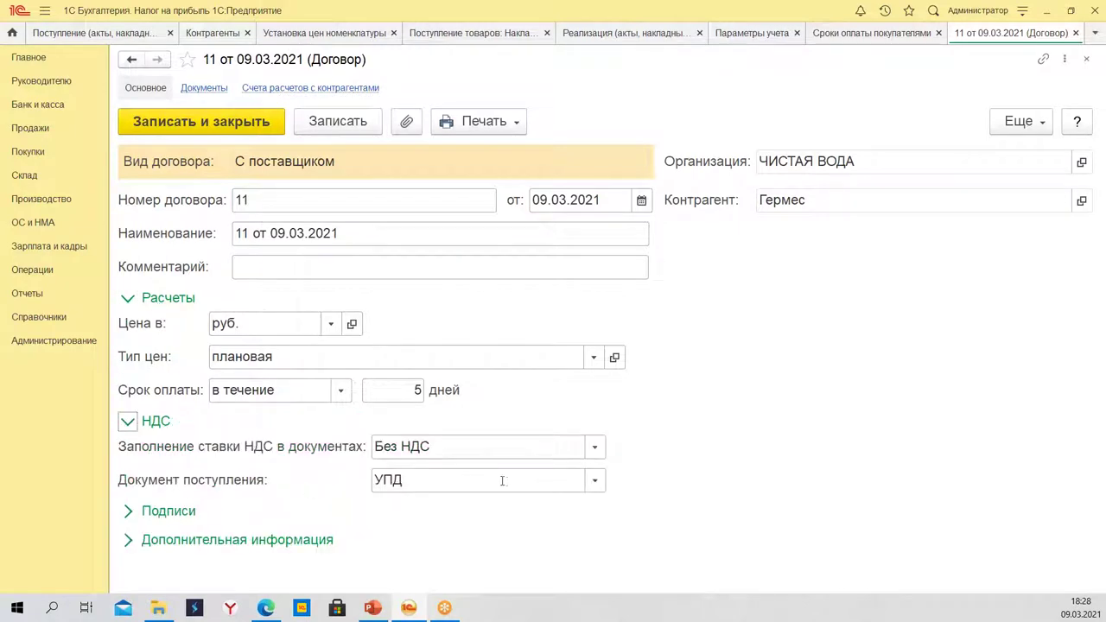
{"action": "left_click", "coordinate": [201, 127]}
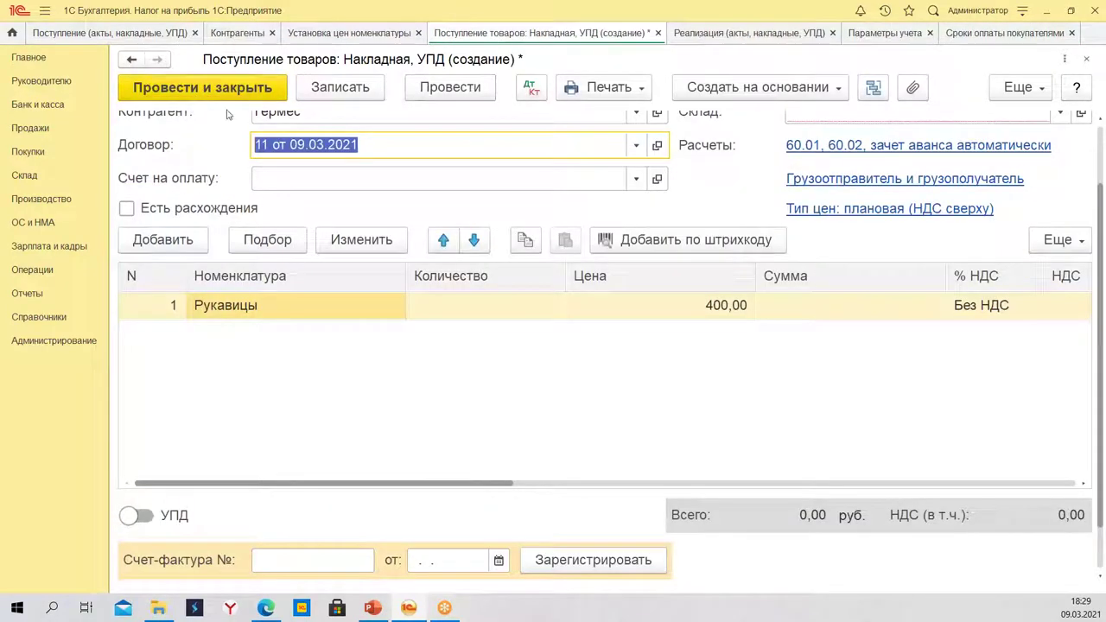
Reselect contract 11 от 09.03.2021 in the goods receipt and switch its УПД option off and on again.
{"action": "left_click", "coordinate": [636, 144]}
{"action": "left_click", "coordinate": [370, 173]}
{"action": "left_click", "coordinate": [183, 516]}
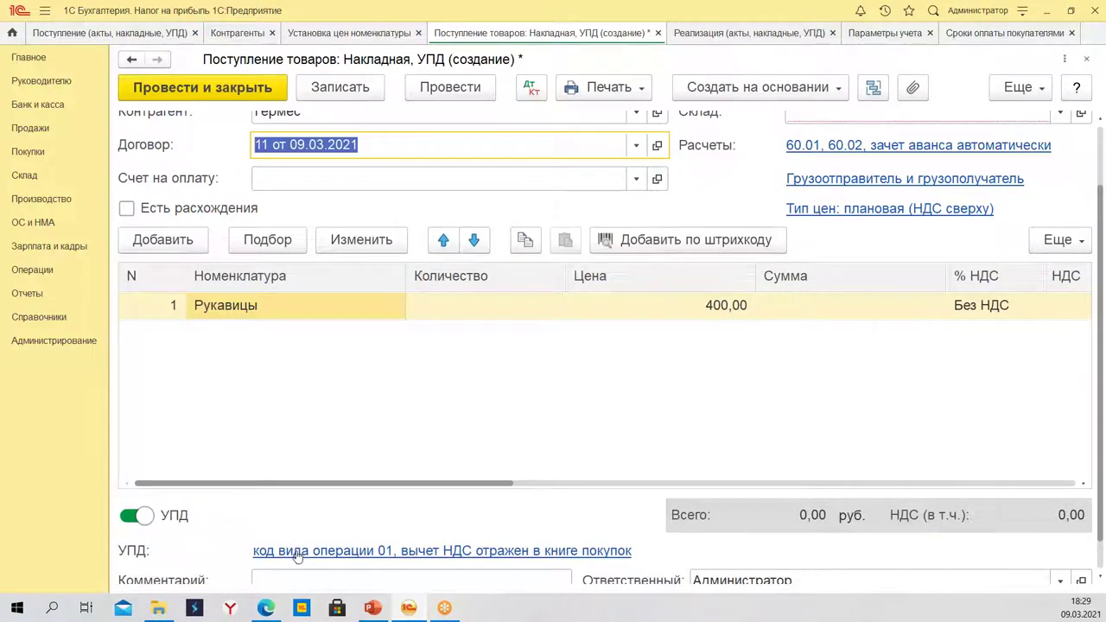
{"action": "left_click", "coordinate": [132, 519]}
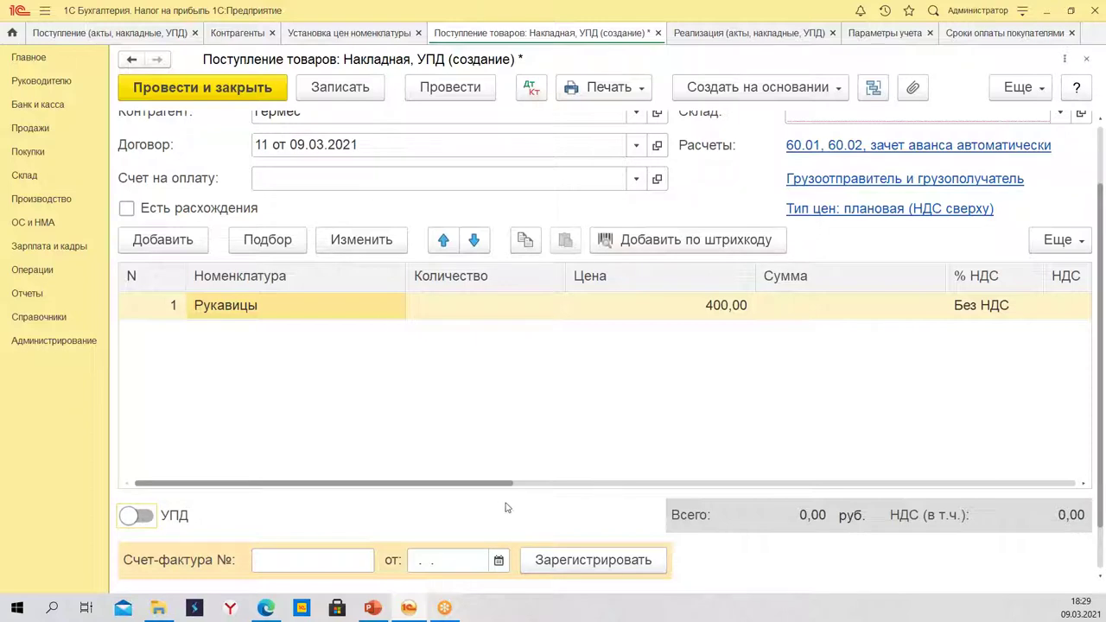
{"action": "left_click", "coordinate": [147, 517]}
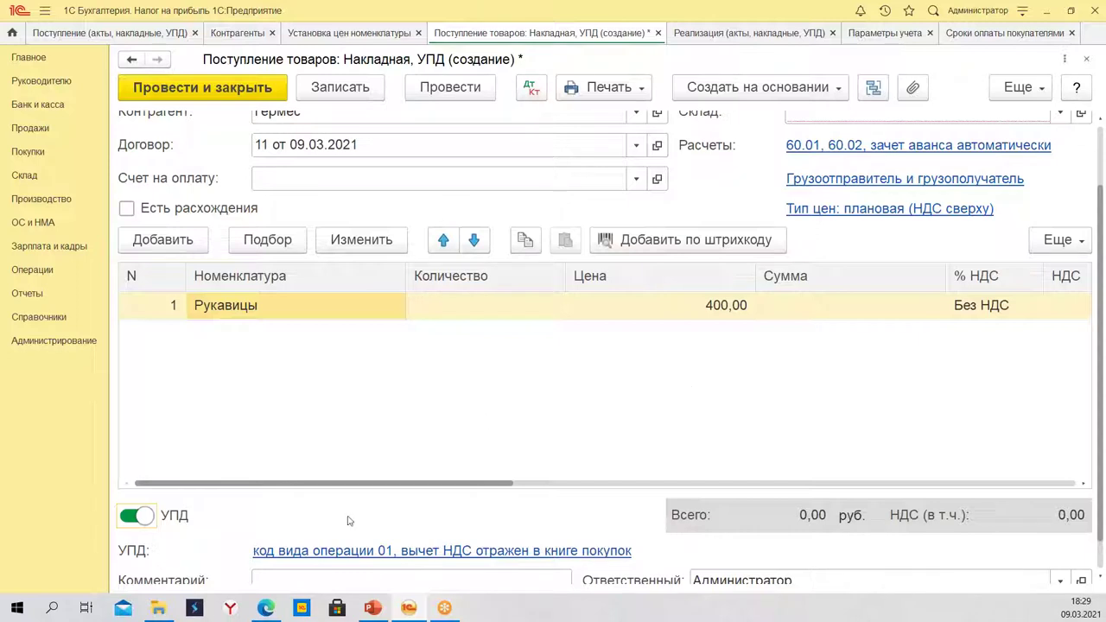
Change the contract of the goods receipt to с НДС от 09.03.2021.
{"action": "left_click", "coordinate": [636, 144]}
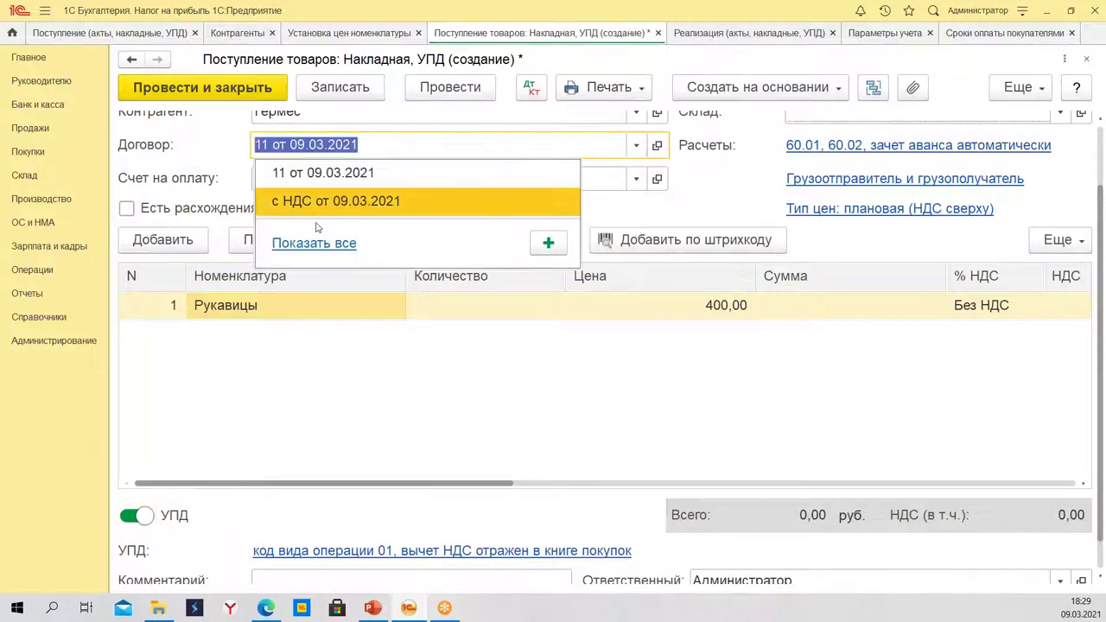
{"action": "left_click", "coordinate": [356, 204]}
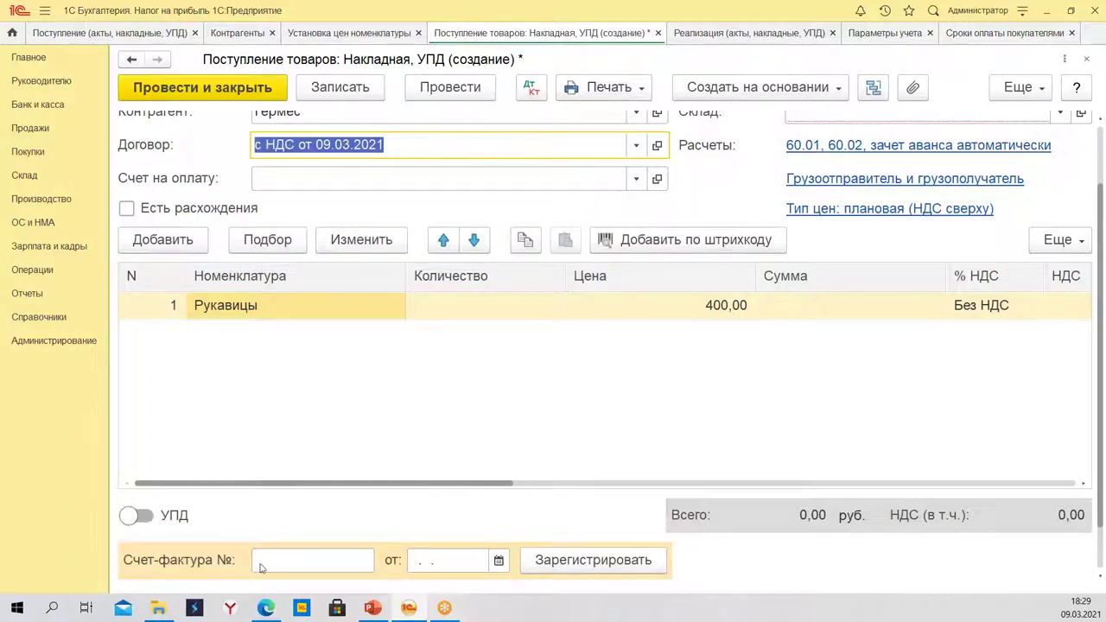
Open contract с НДС от 09.03.2021 from the goods receipt, set its receipt document type to УПД, and save and close it.
{"action": "left_click", "coordinate": [656, 145]}
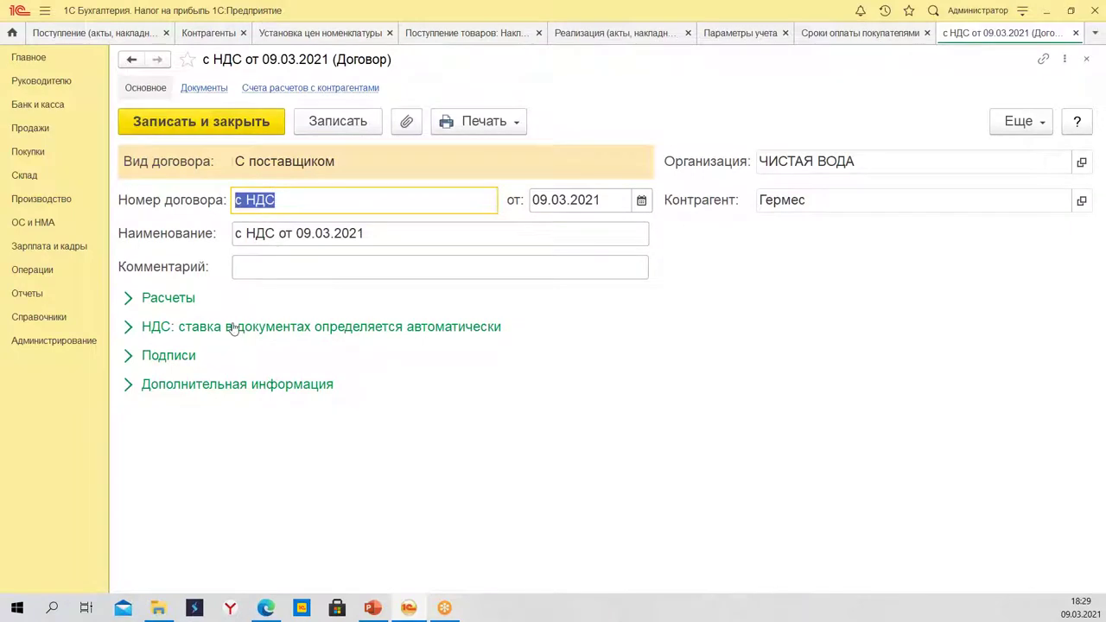
{"action": "left_click", "coordinate": [175, 333]}
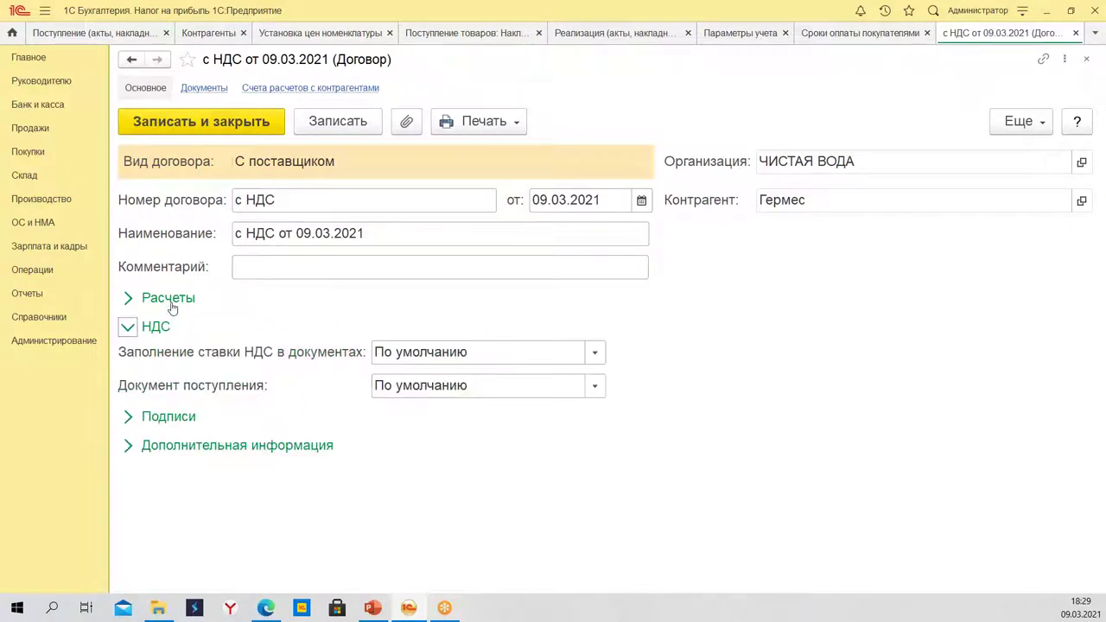
{"action": "left_click", "coordinate": [473, 387]}
{"action": "left_click", "coordinate": [448, 443]}
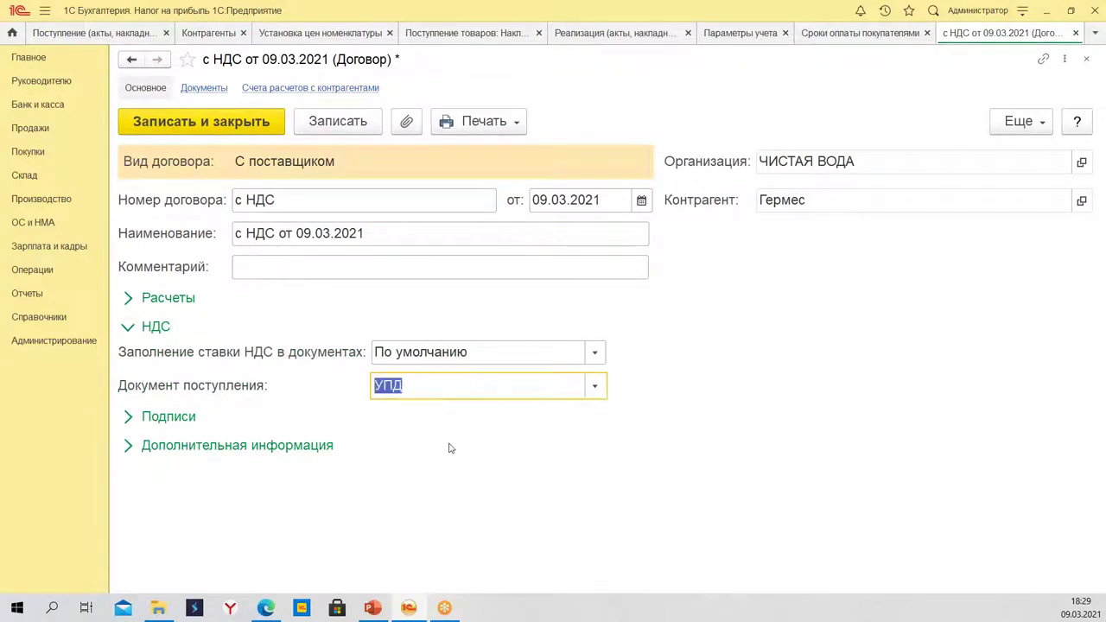
{"action": "left_click", "coordinate": [147, 128]}
Delete the Рукавицы row from the goods receipt.
{"action": "right_click", "coordinate": [240, 306]}
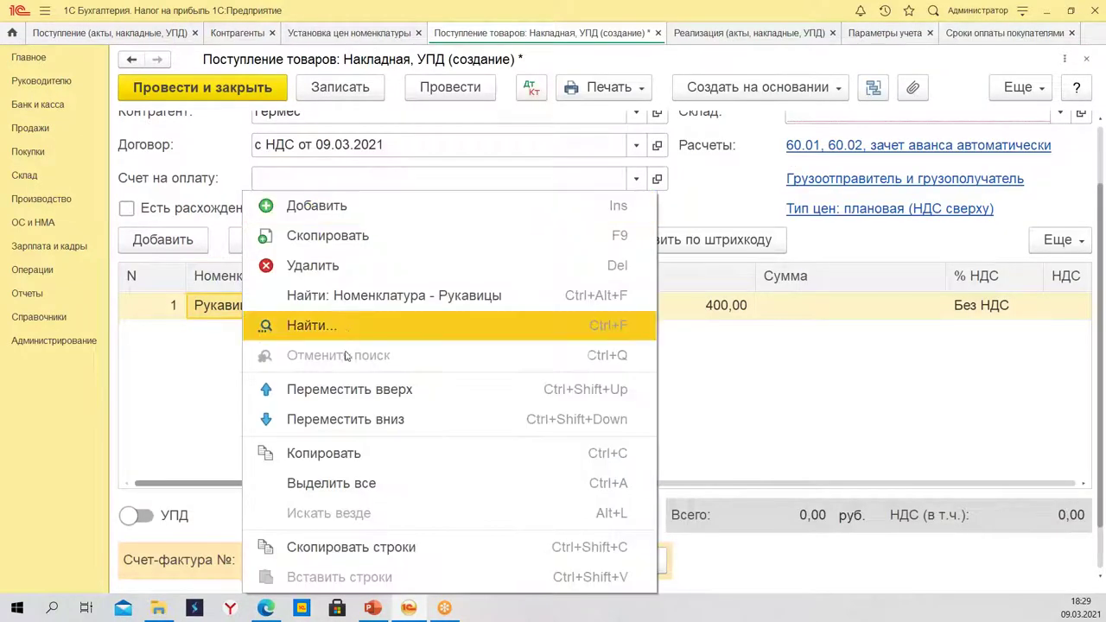
{"action": "left_click", "coordinate": [324, 275]}
Reselect contract с НДС от 09.03.2021 in the goods receipt and switch the УПД option off and on again.
{"action": "left_click", "coordinate": [636, 144]}
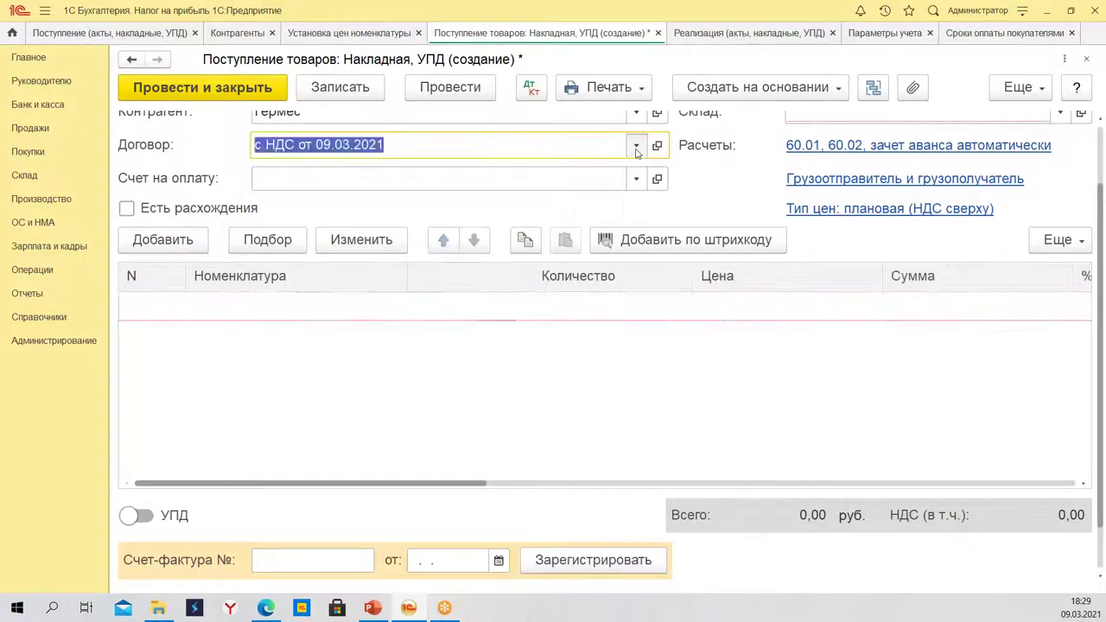
{"action": "left_click", "coordinate": [374, 184]}
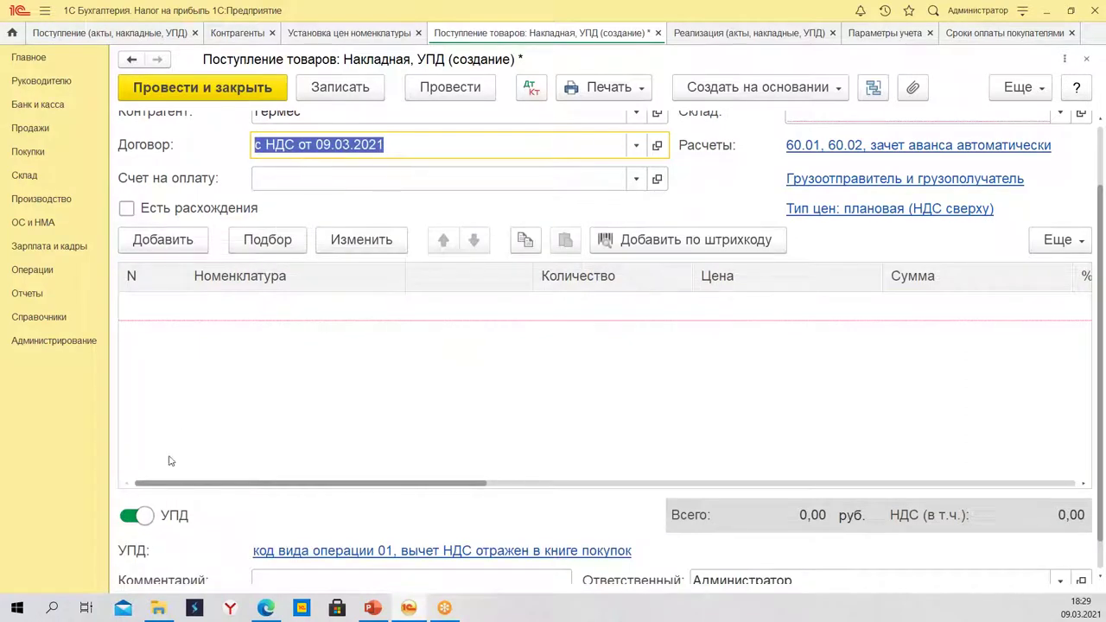
{"action": "left_click", "coordinate": [136, 516]}
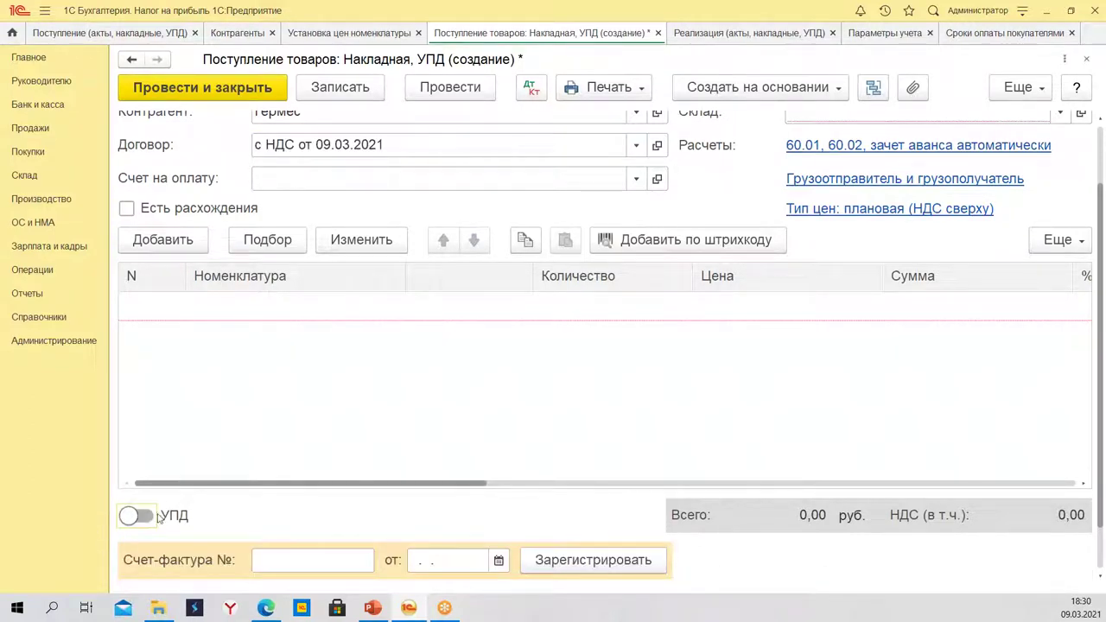
{"action": "left_click", "coordinate": [155, 518]}
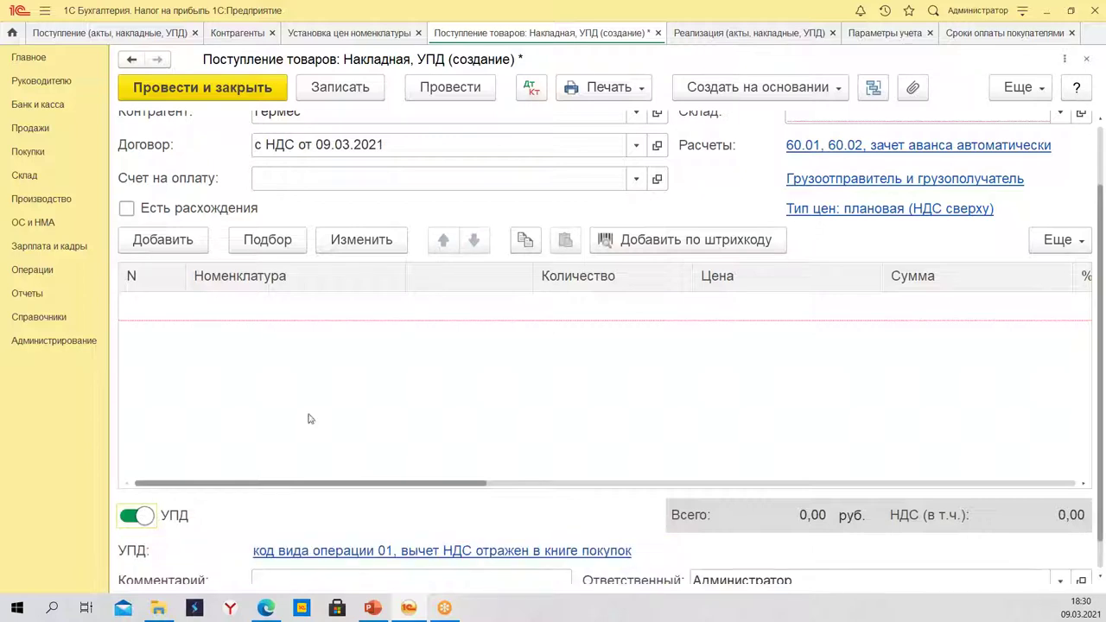
Reopen contract с НДС от 09.03.2021, mark it as signed in the Подписи section, and expand its additional information.
{"action": "left_click", "coordinate": [657, 145]}
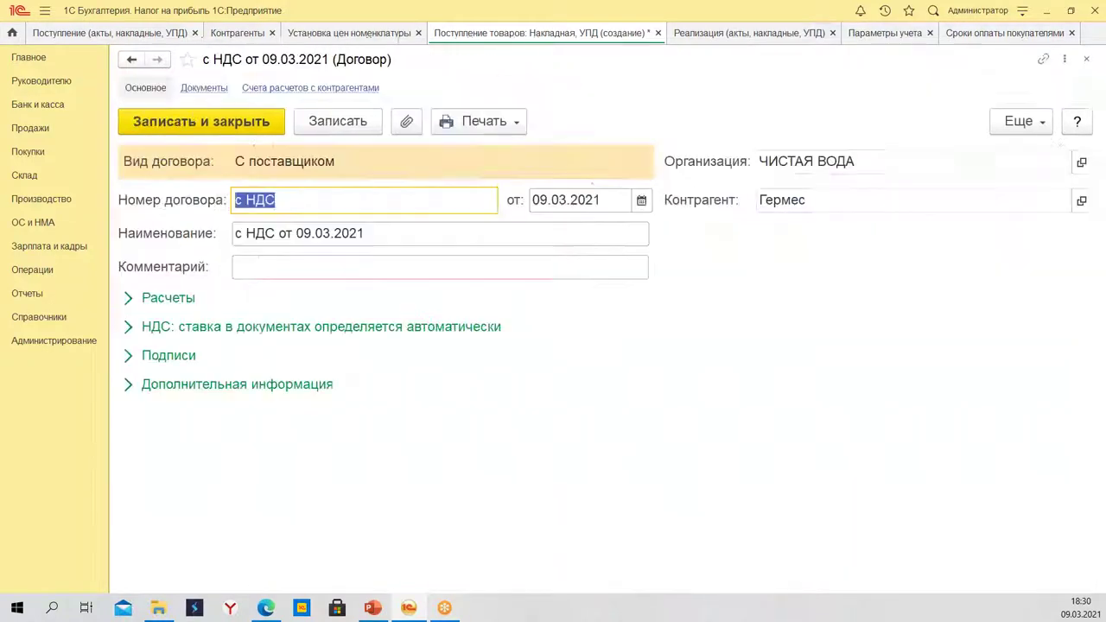
{"action": "left_click", "coordinate": [177, 358]}
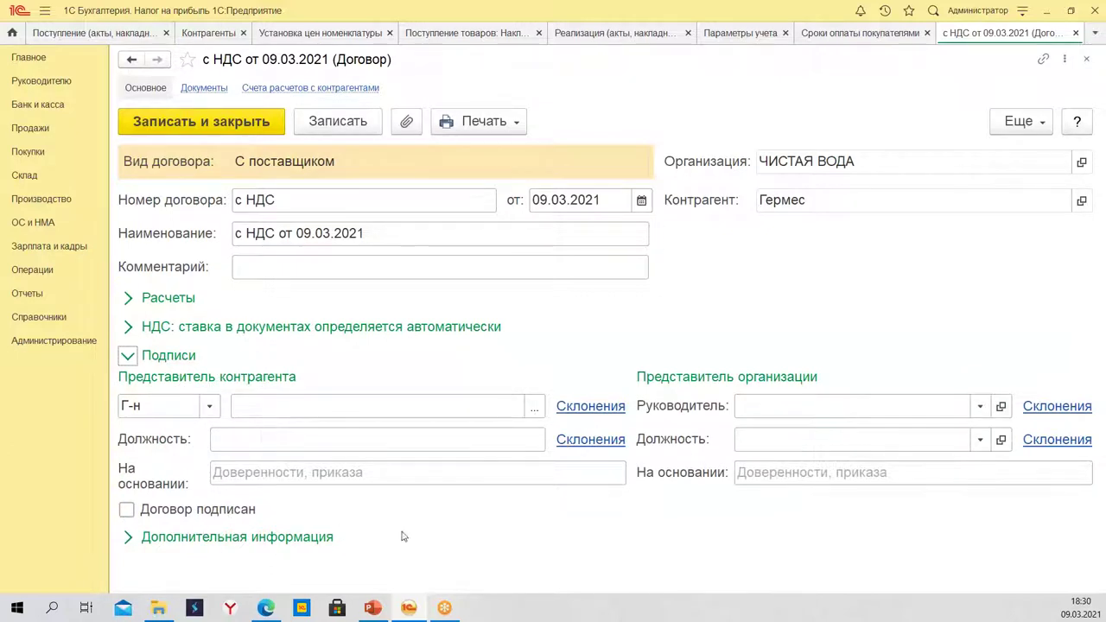
{"action": "left_click", "coordinate": [127, 510]}
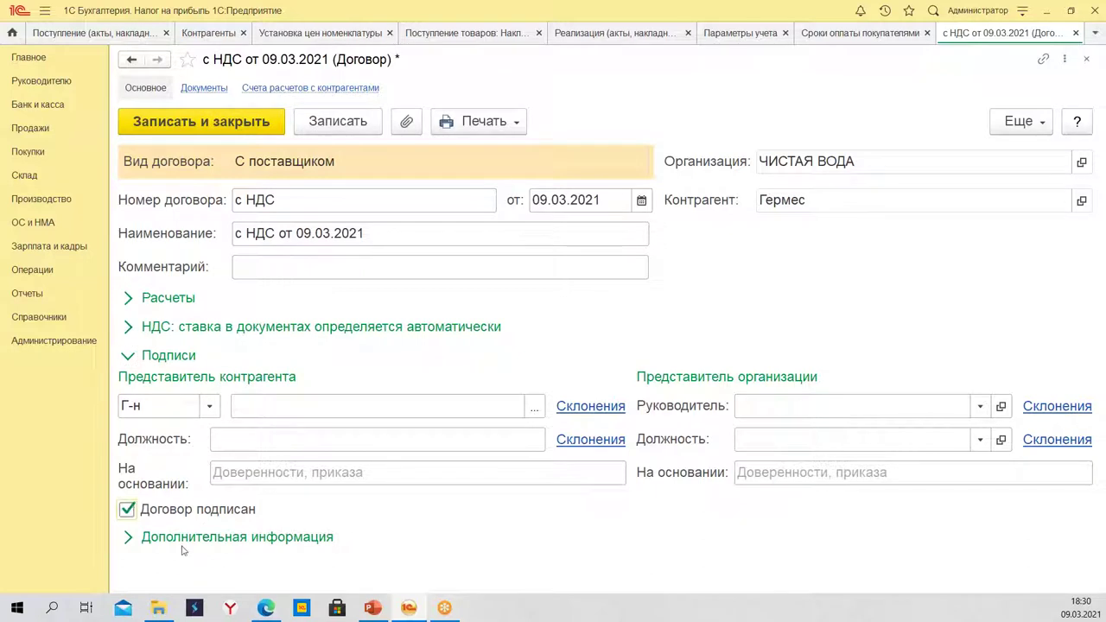
{"action": "left_click", "coordinate": [259, 537]}
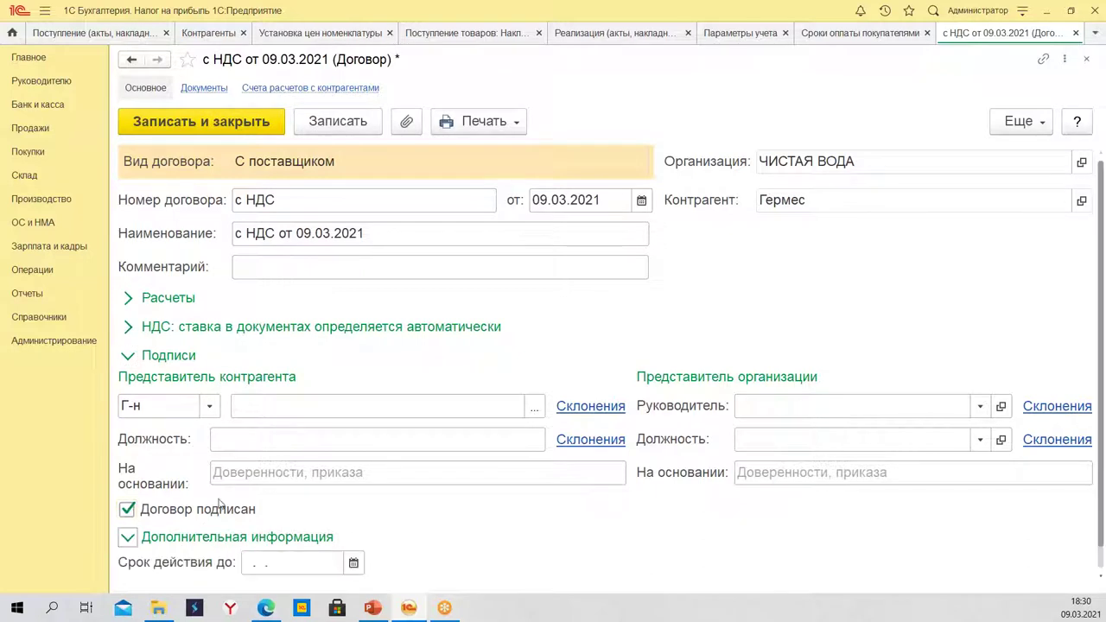
Start printing the contract with the Договор form, saving its data to reach the template selection.
{"action": "left_click", "coordinate": [504, 121]}
{"action": "left_click", "coordinate": [518, 156]}
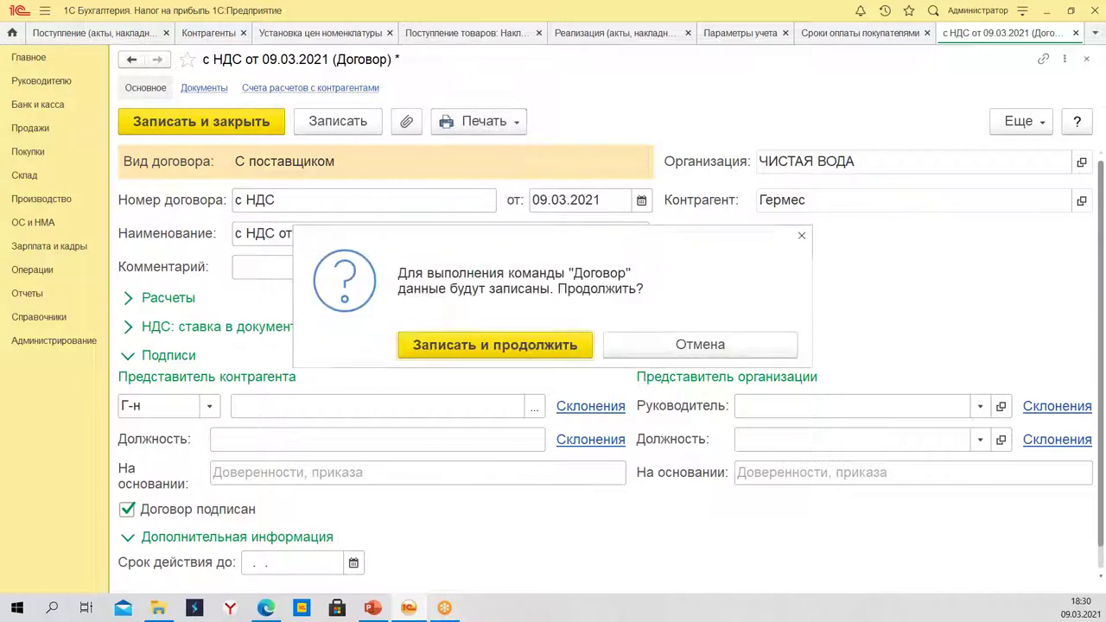
{"action": "left_click", "coordinate": [510, 344]}
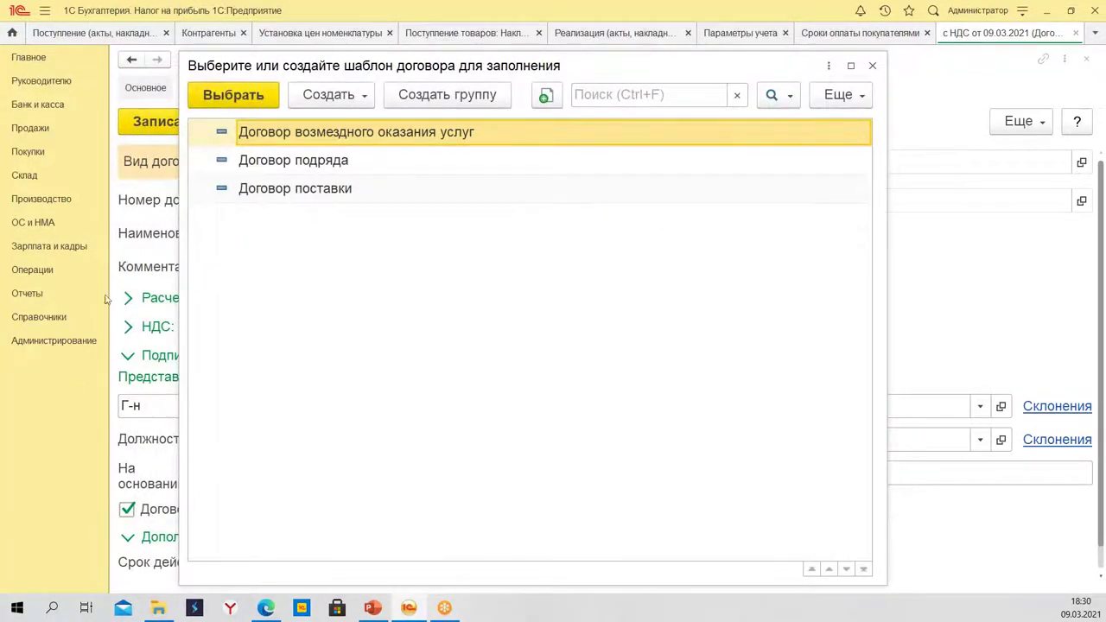
Open the Шаблоны договоров directory and look through the service, contractor and supply contract templates.
{"action": "left_click", "coordinate": [39, 318]}
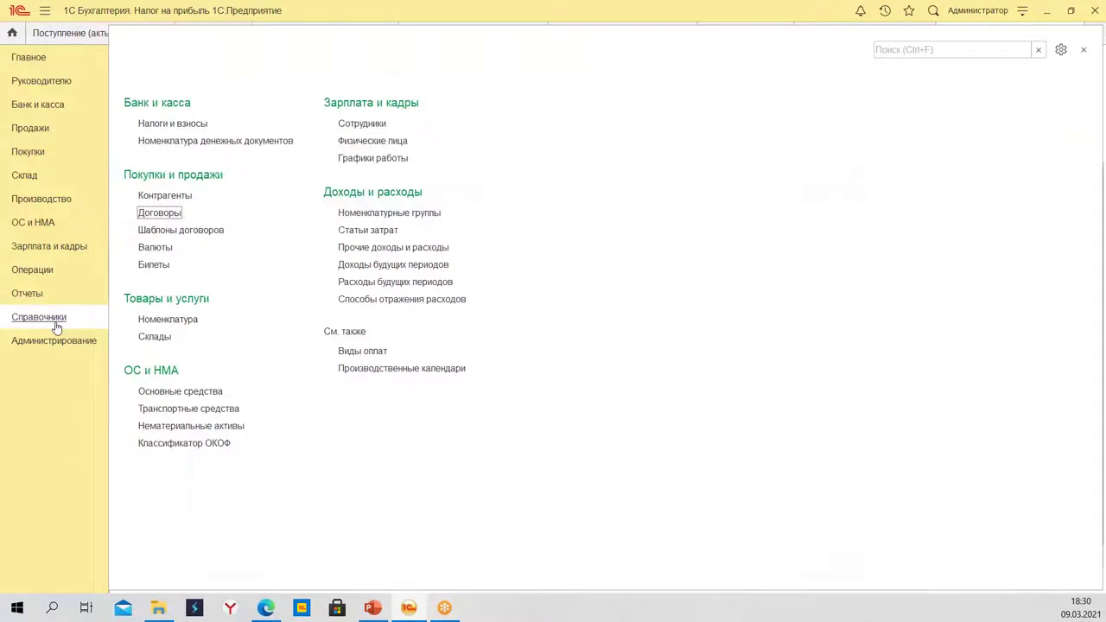
{"action": "left_click", "coordinate": [187, 232]}
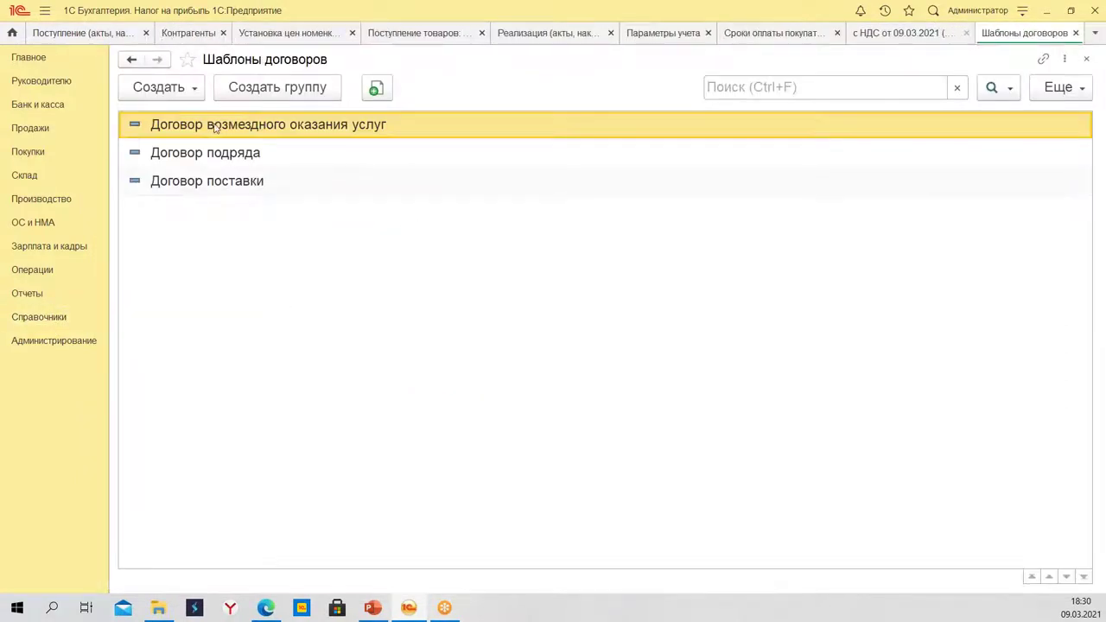
{"action": "left_click", "coordinate": [224, 159]}
{"action": "left_click", "coordinate": [240, 190]}
{"action": "left_click", "coordinate": [164, 153]}
{"action": "left_click", "coordinate": [203, 135]}
{"action": "left_click", "coordinate": [308, 151]}
{"action": "left_click", "coordinate": [220, 185]}
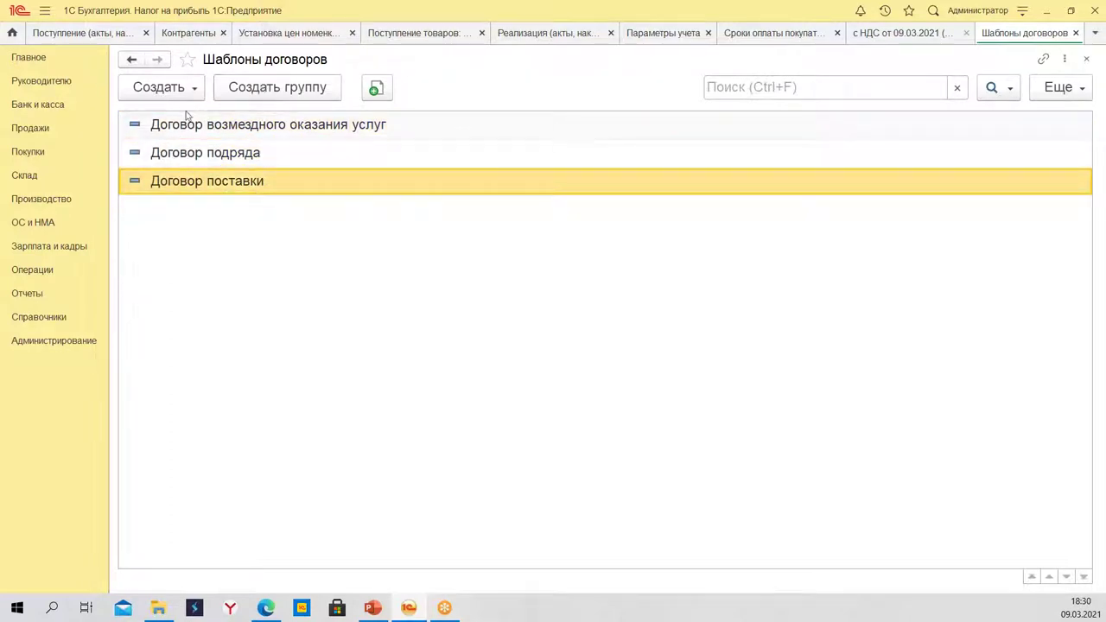
Try out a new contract template by inserting the organization's city by postal address, and close it without saving.
{"action": "left_click", "coordinate": [159, 91]}
{"action": "left_click", "coordinate": [260, 211]}
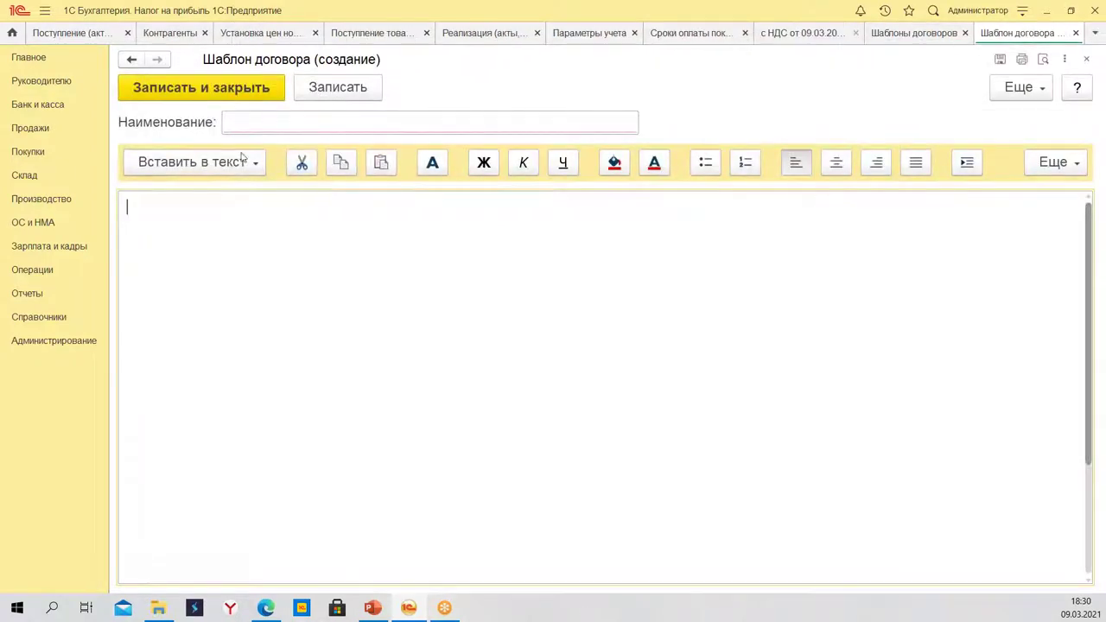
{"action": "left_click", "coordinate": [197, 162]}
{"action": "mouse_move", "coordinate": [268, 190]}
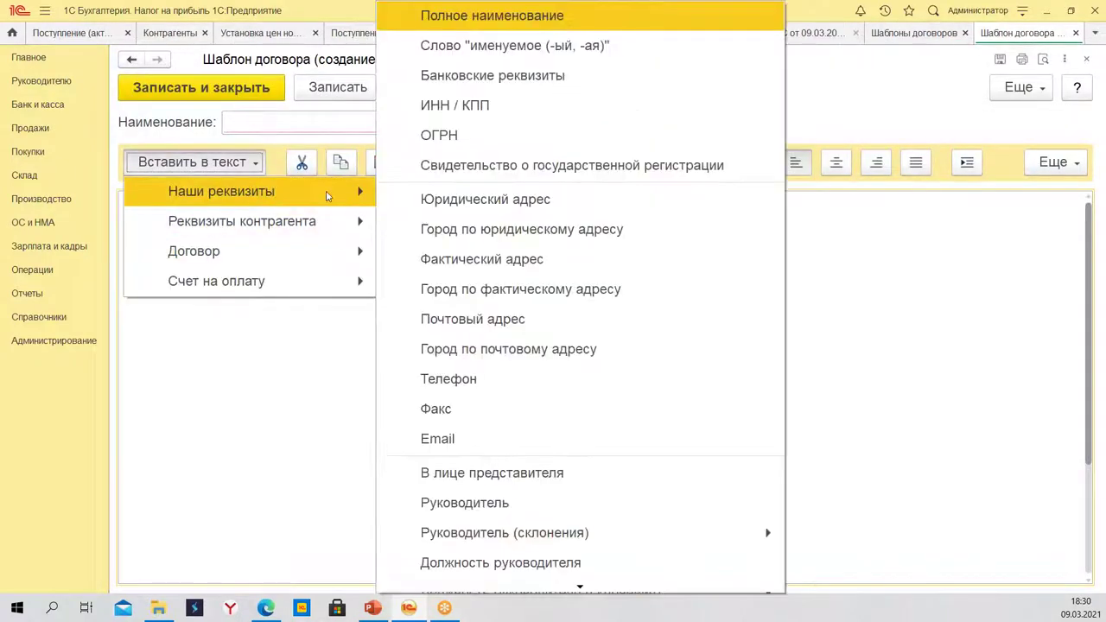
{"action": "left_click", "coordinate": [597, 350]}
{"action": "left_click", "coordinate": [162, 391]}
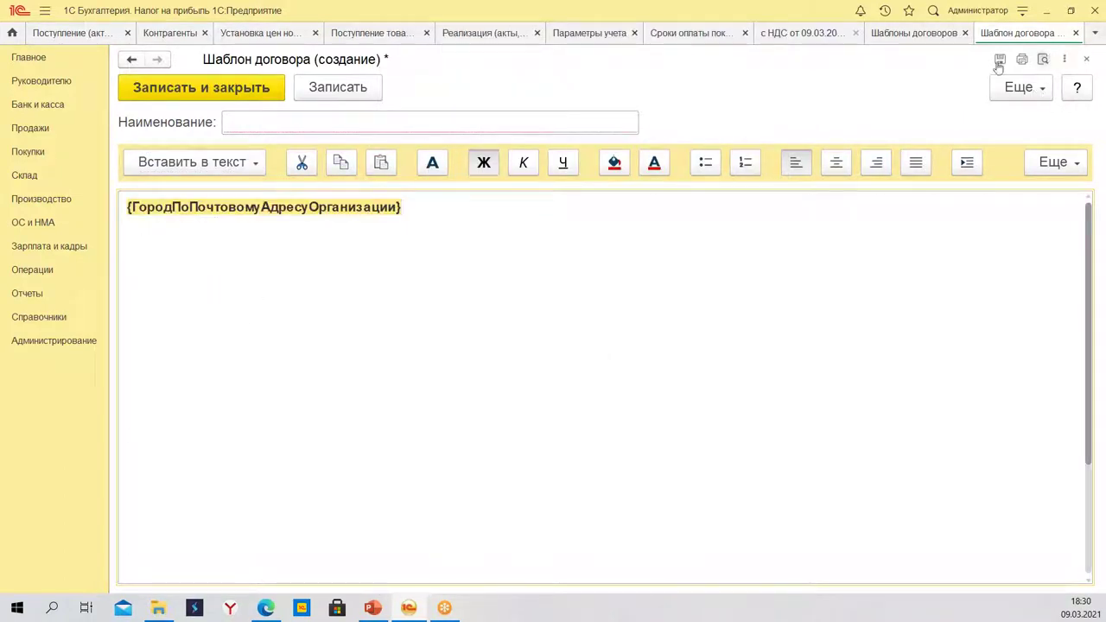
{"action": "left_click", "coordinate": [1075, 35]}
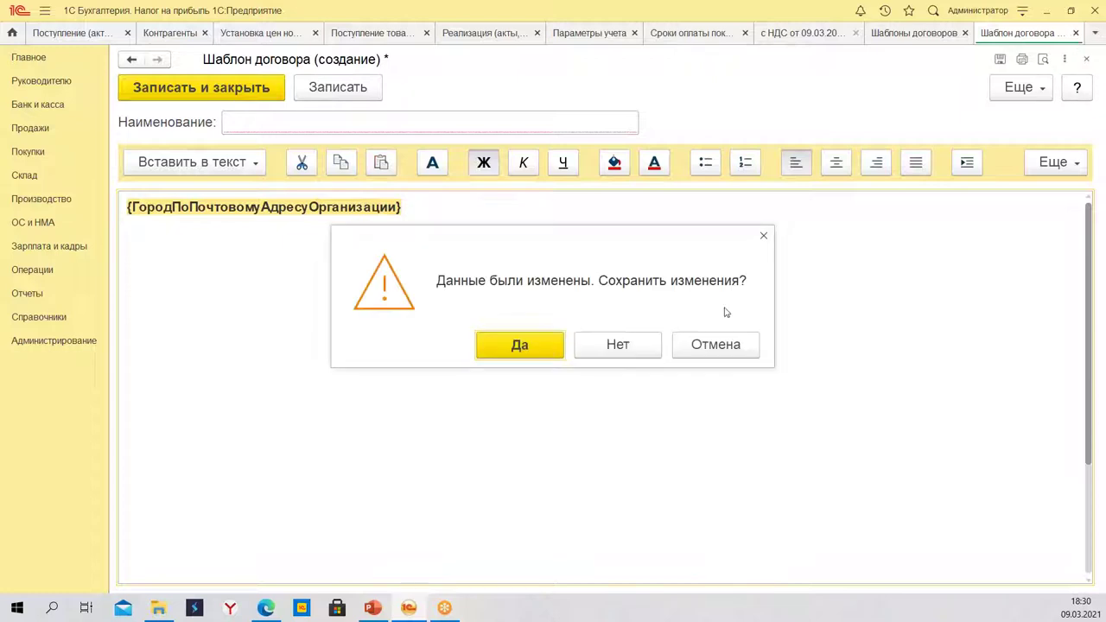
{"action": "left_click", "coordinate": [632, 346]}
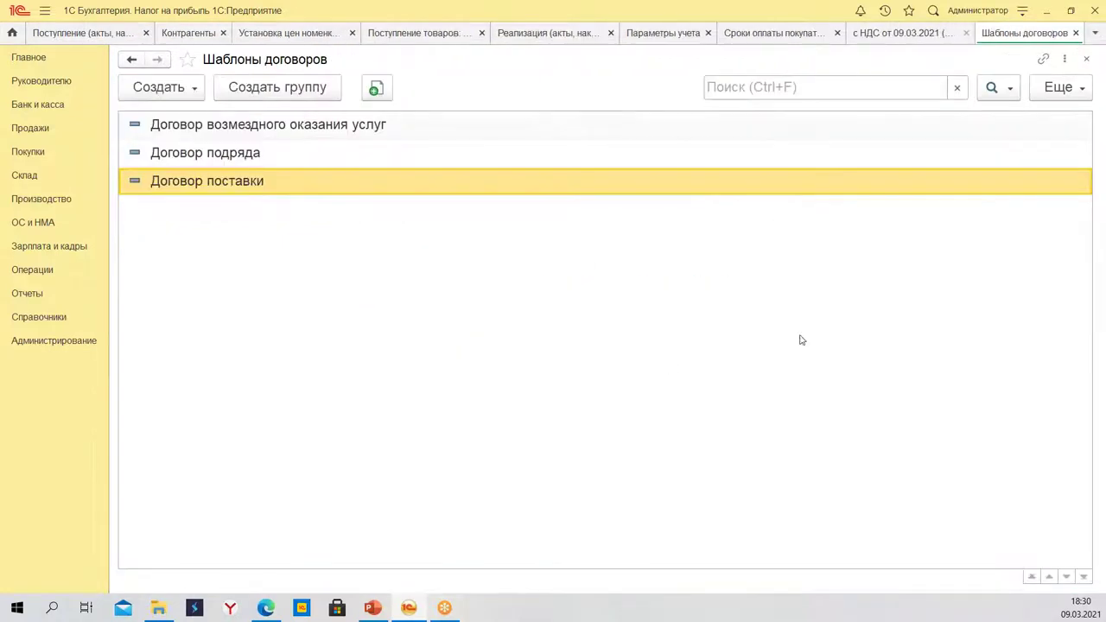
Close the template directory and check the template selection for printing the contract once more, without choosing a template.
{"action": "left_click", "coordinate": [1075, 34]}
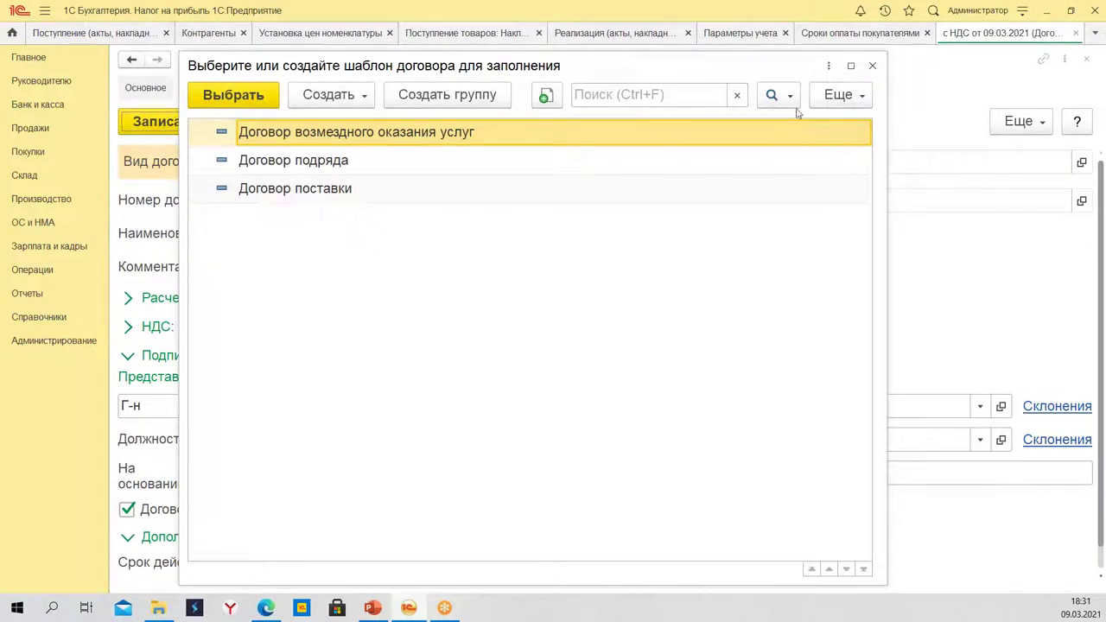
{"action": "left_click", "coordinate": [872, 66]}
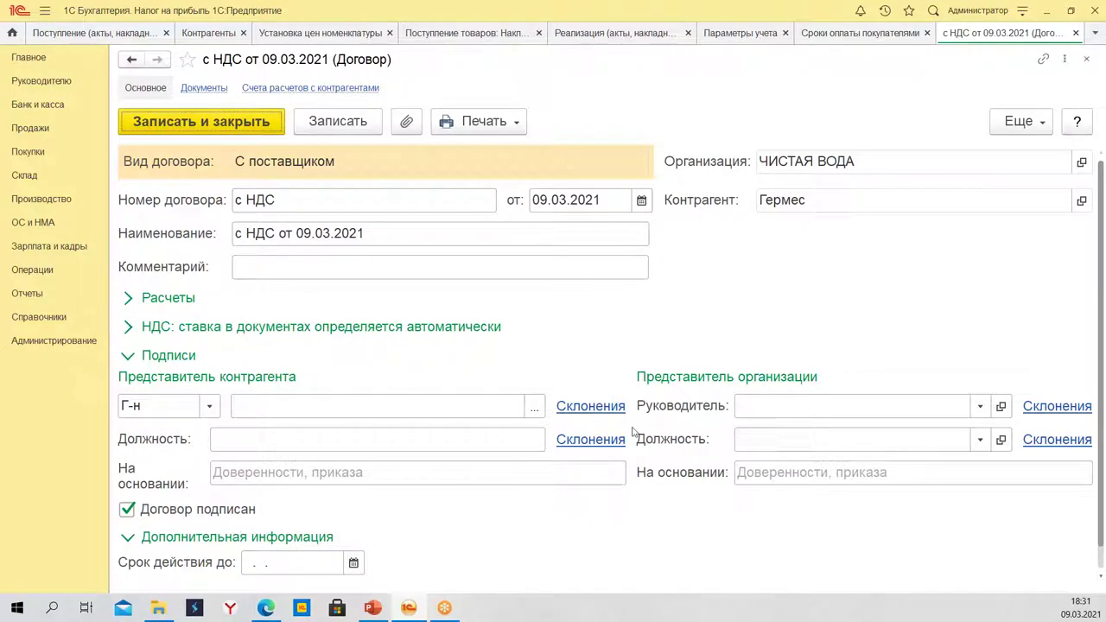
{"action": "left_click", "coordinate": [479, 122]}
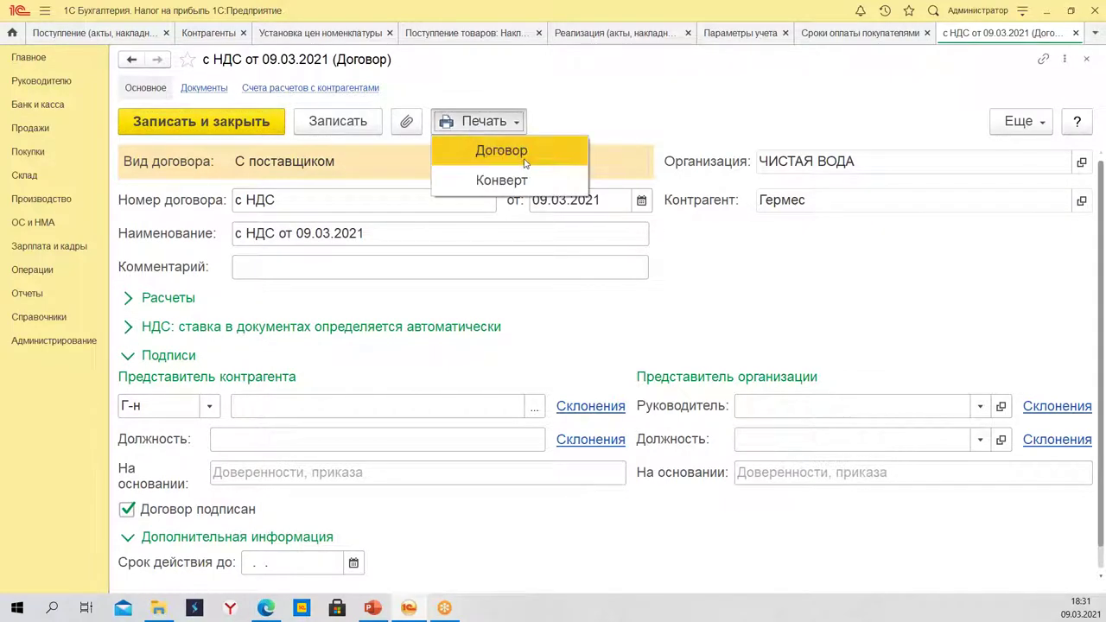
{"action": "left_click", "coordinate": [506, 149]}
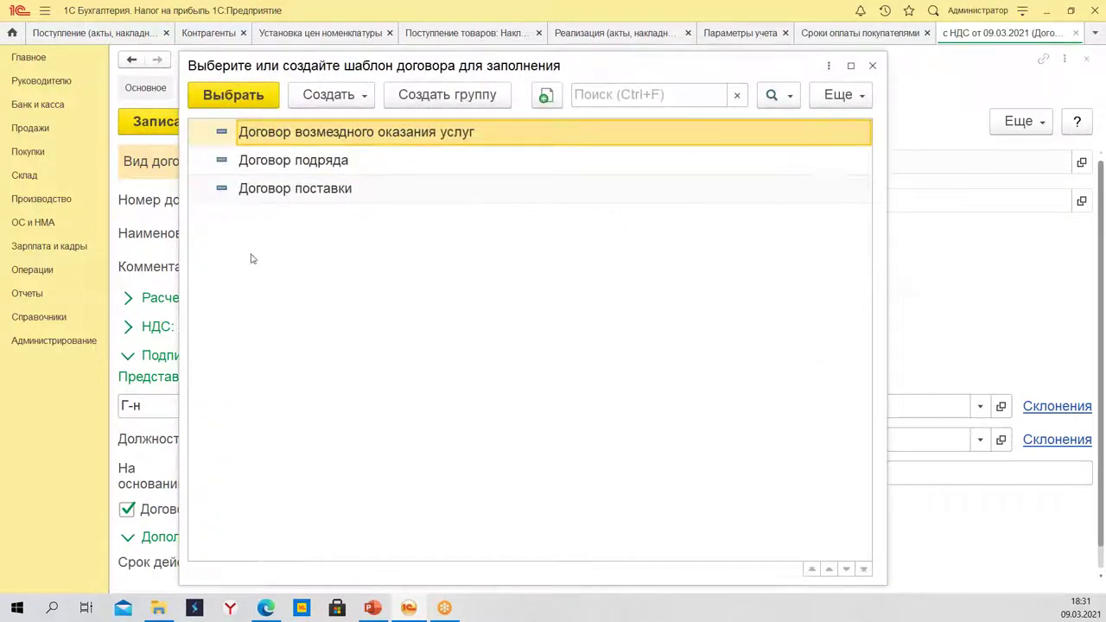
{"action": "left_click", "coordinate": [871, 66]}
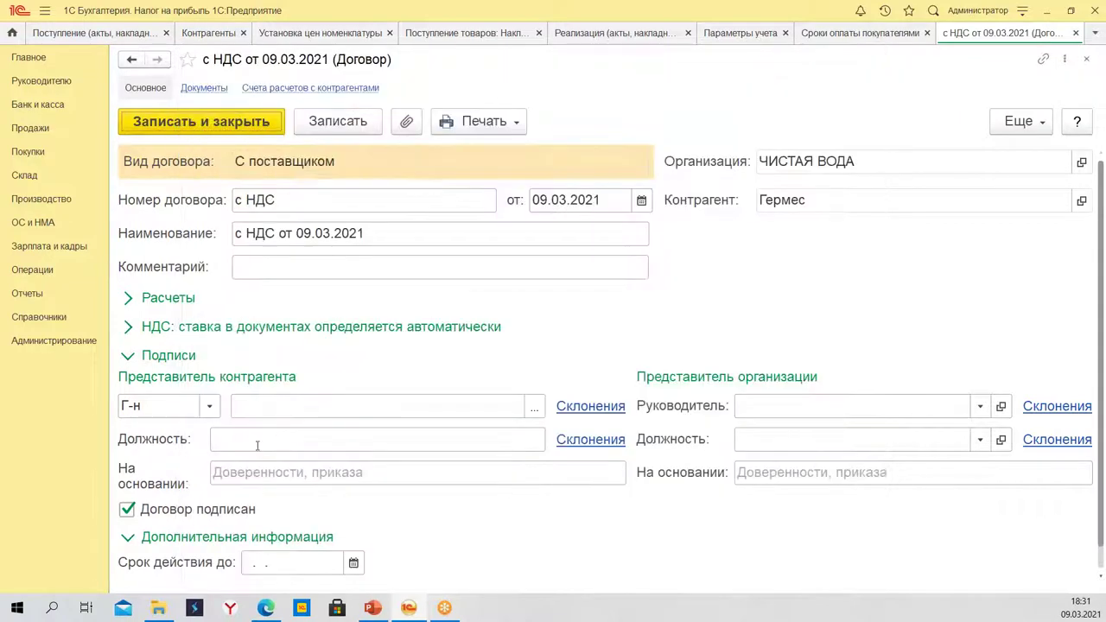
Fill in the organization's representative in the contract with the head's name and the position Директор, and save the contract.
{"action": "left_click", "coordinate": [318, 406]}
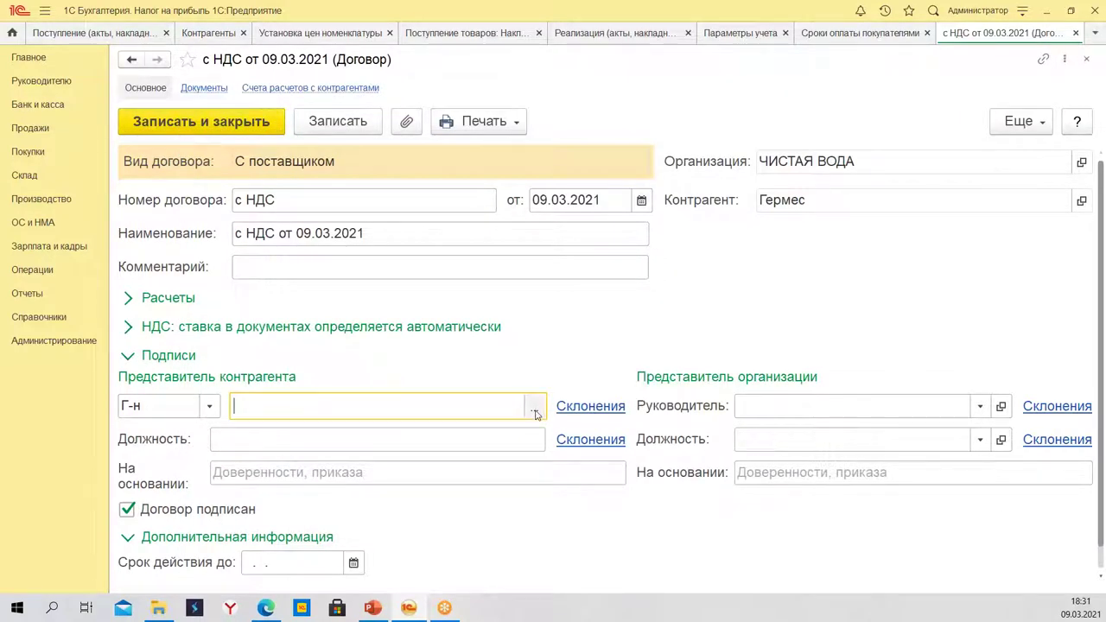
{"action": "left_click", "coordinate": [980, 407]}
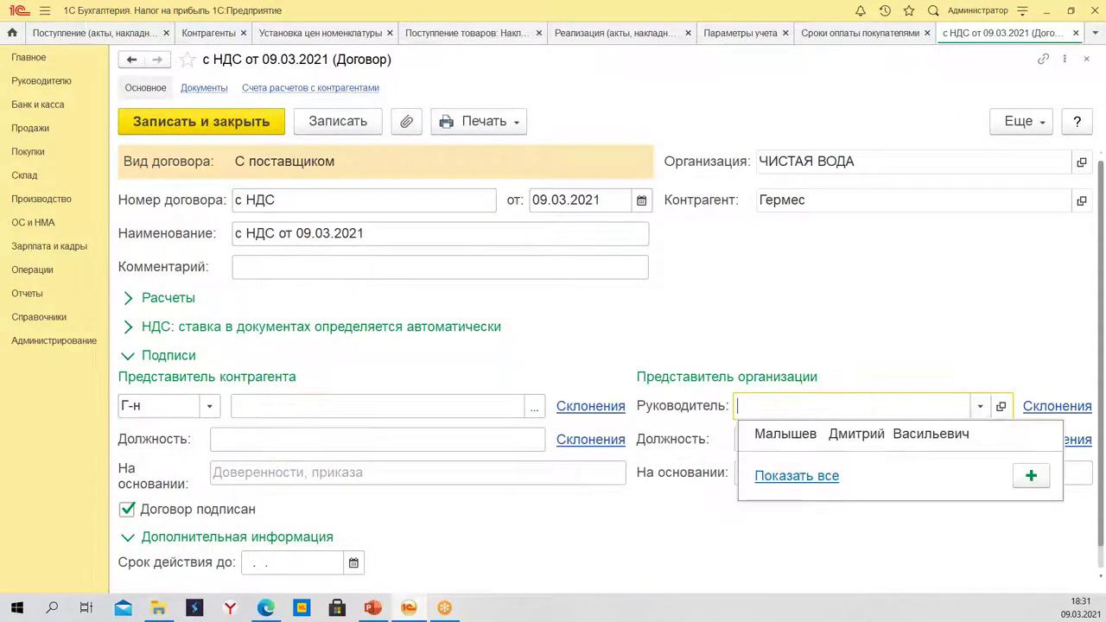
{"action": "left_click", "coordinate": [976, 432]}
{"action": "left_click", "coordinate": [977, 442]}
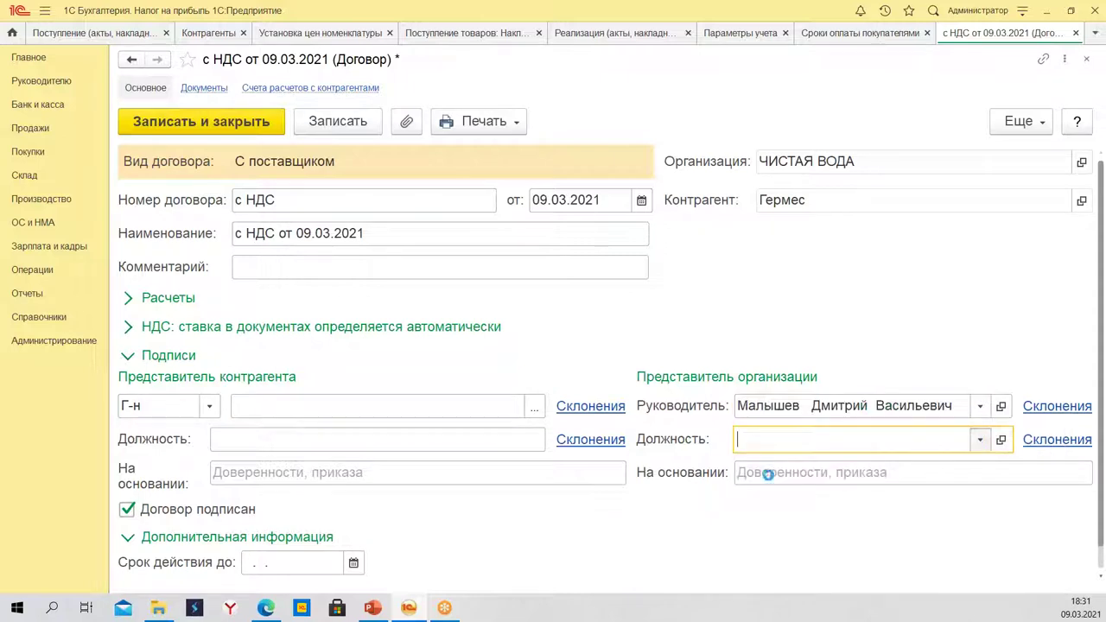
{"action": "left_click", "coordinate": [858, 324]}
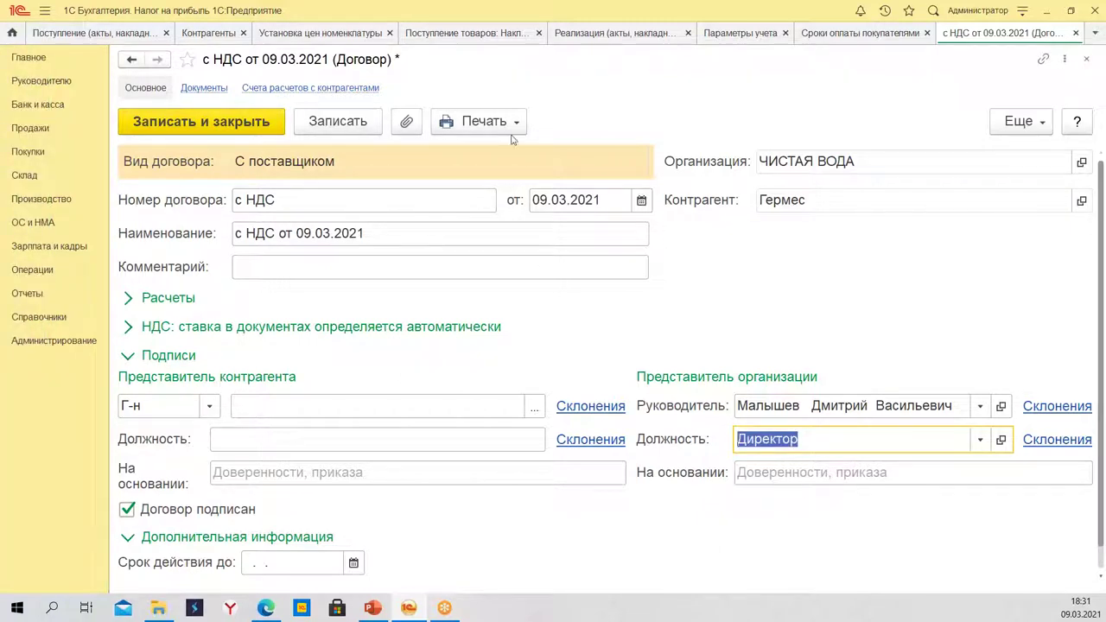
{"action": "left_click", "coordinate": [335, 121]}
Generate the printable contract from the Договор поставки template and examine the representatives' details in its preamble.
{"action": "left_click", "coordinate": [497, 121]}
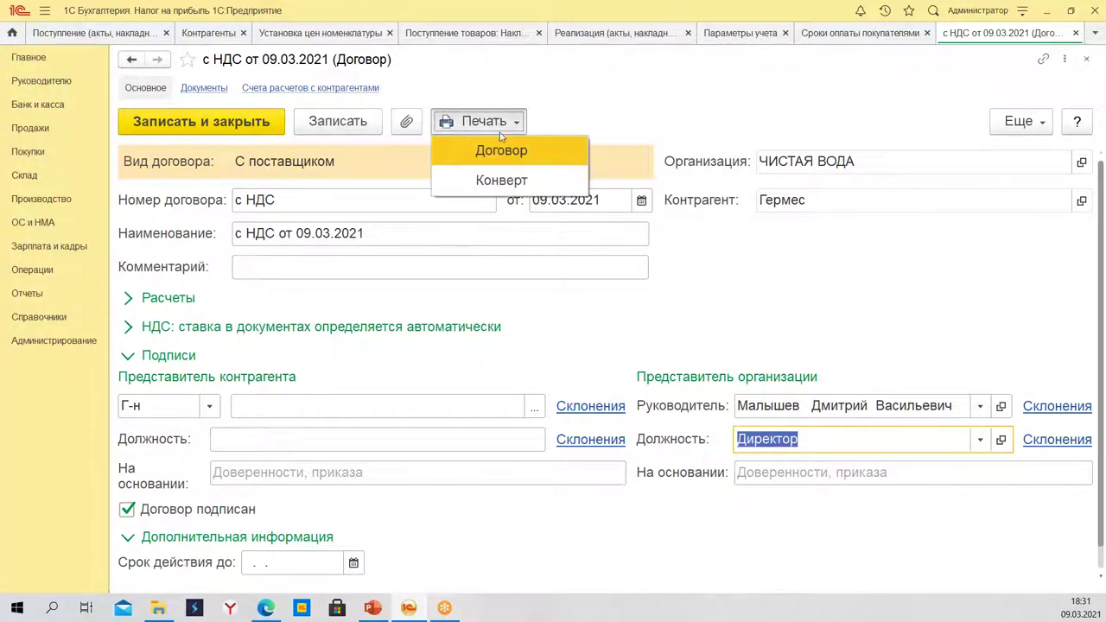
{"action": "left_click", "coordinate": [497, 147]}
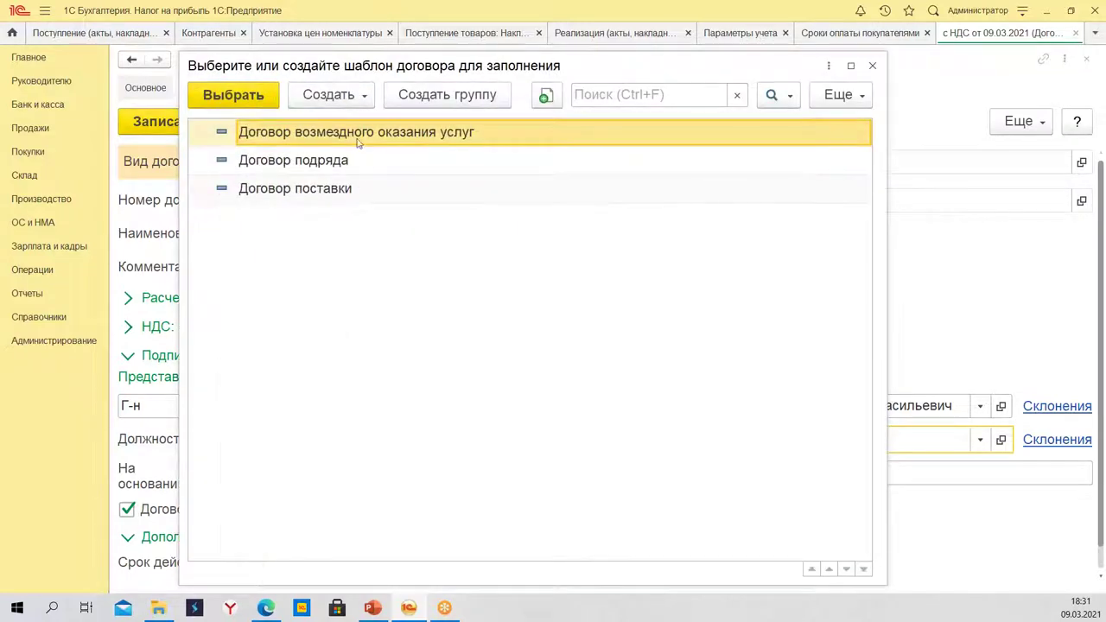
{"action": "double_click", "coordinate": [284, 193]}
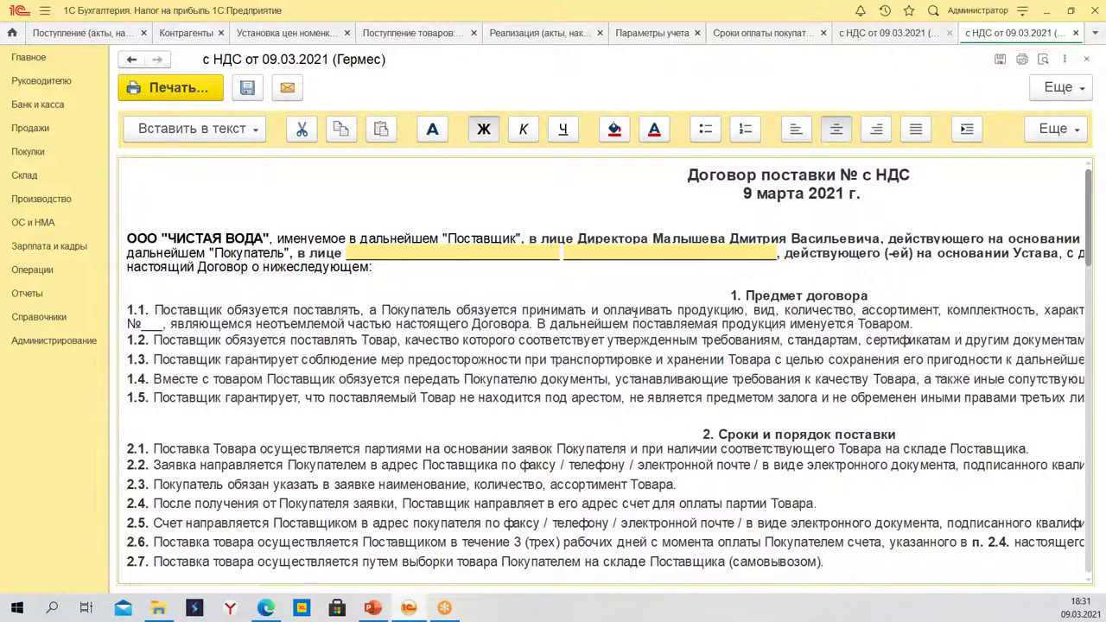
{"action": "left_click_drag", "start_coordinate": [603, 237], "coordinate": [899, 255]}
{"action": "left_click", "coordinate": [603, 309]}
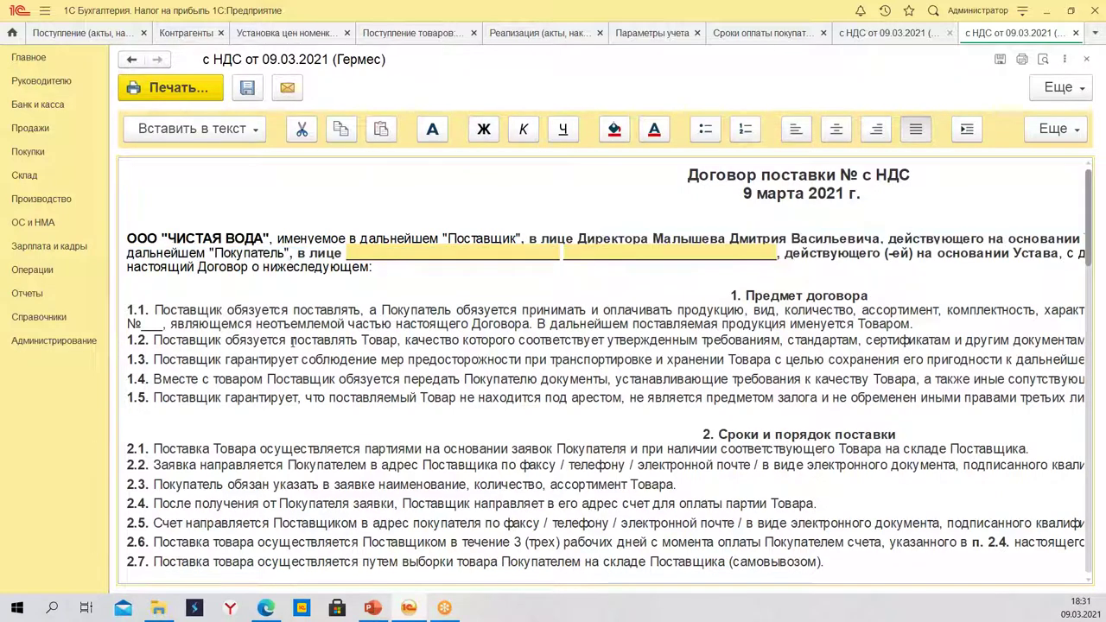
Close the printed supply contract and the supplier contract card to return to the goods receipt.
{"action": "left_click", "coordinate": [1076, 33]}
{"action": "left_click", "coordinate": [533, 410]}
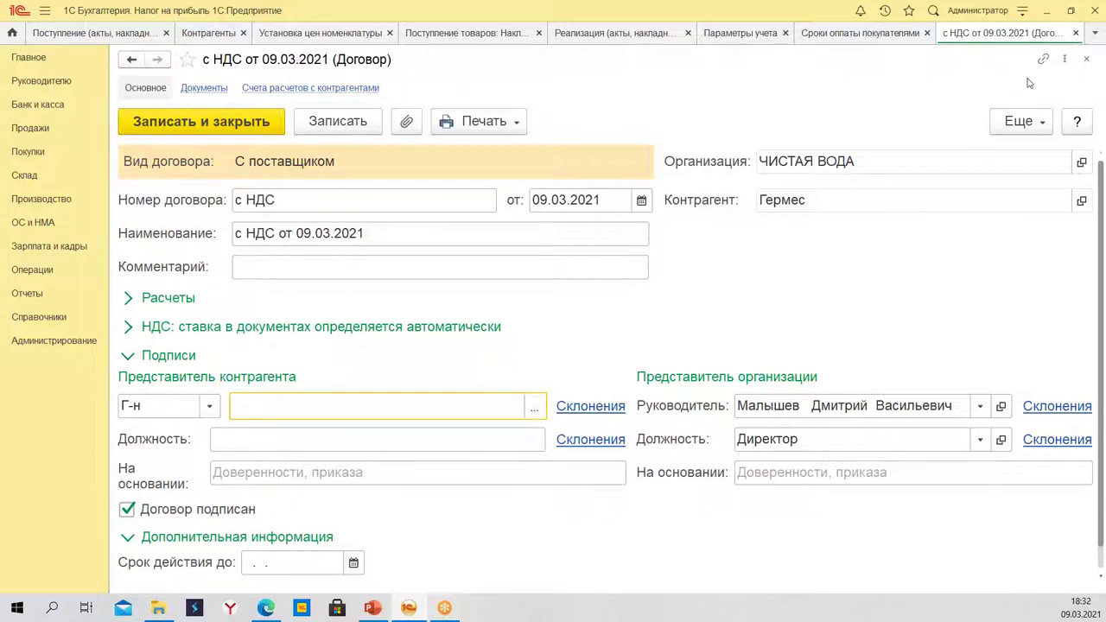
{"action": "left_click", "coordinate": [1076, 33]}
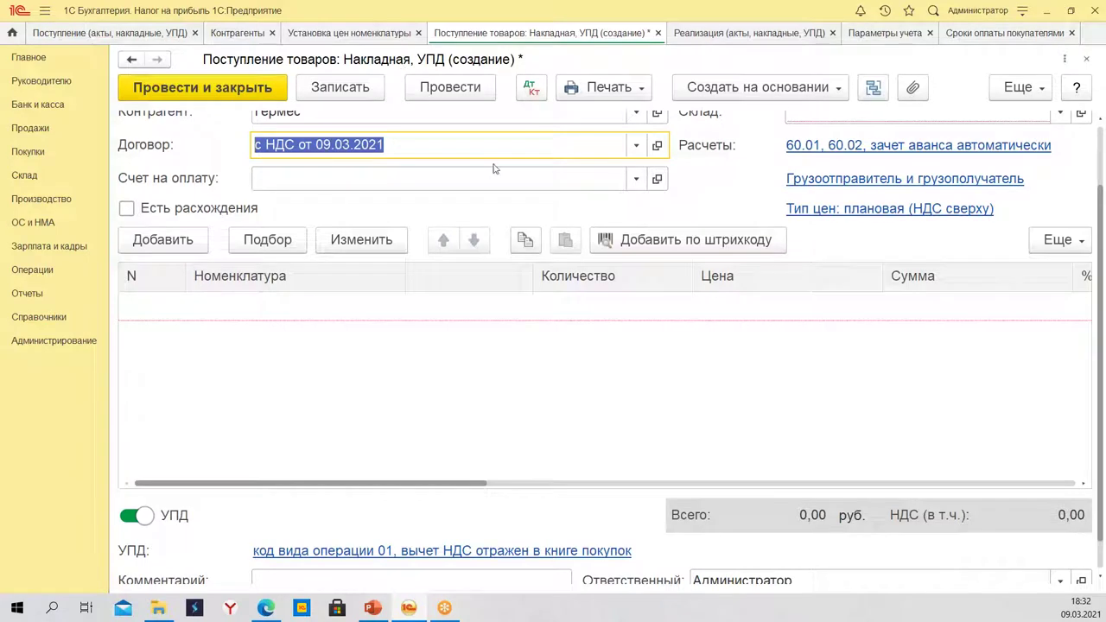
Open the receipt's contract, check the price type choices in its settlement settings, and close it without selecting one.
{"action": "left_click", "coordinate": [658, 145]}
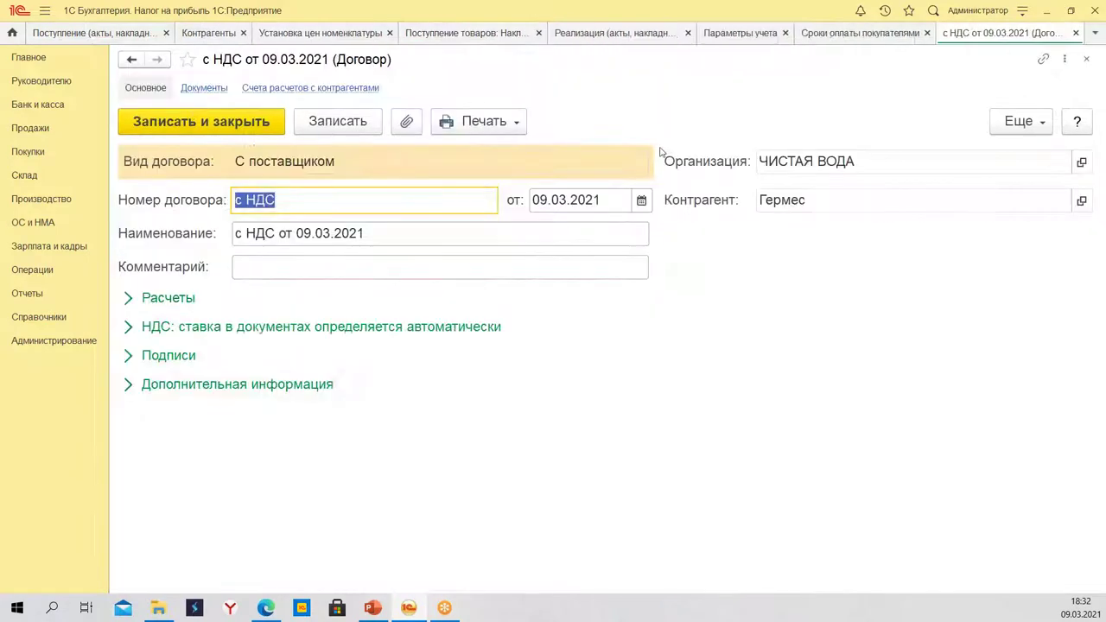
{"action": "left_click", "coordinate": [155, 301]}
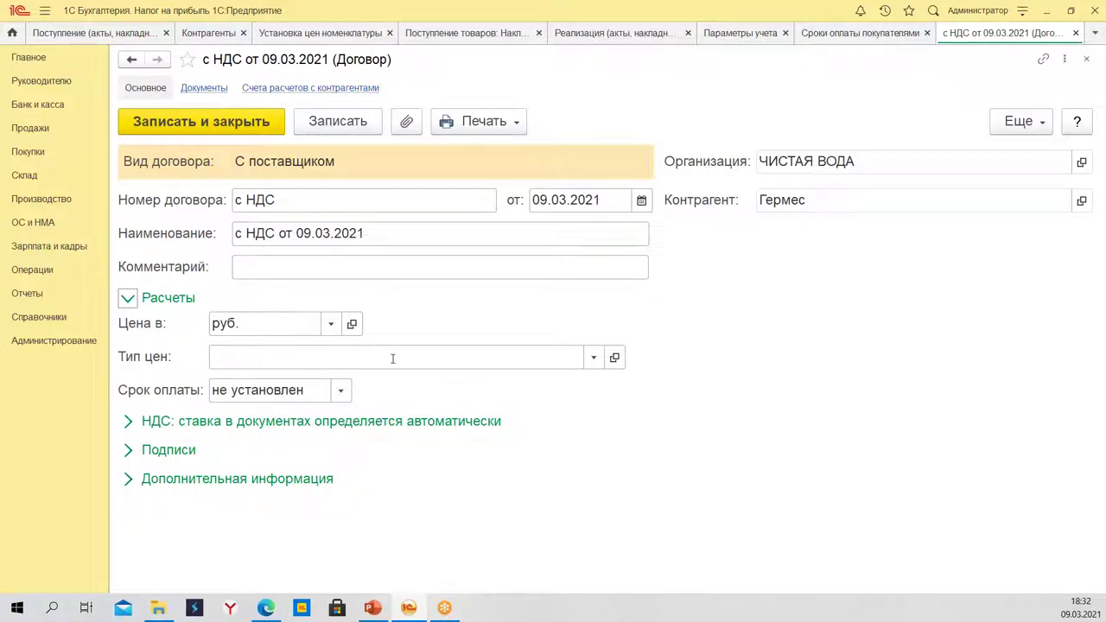
{"action": "left_click", "coordinate": [228, 356]}
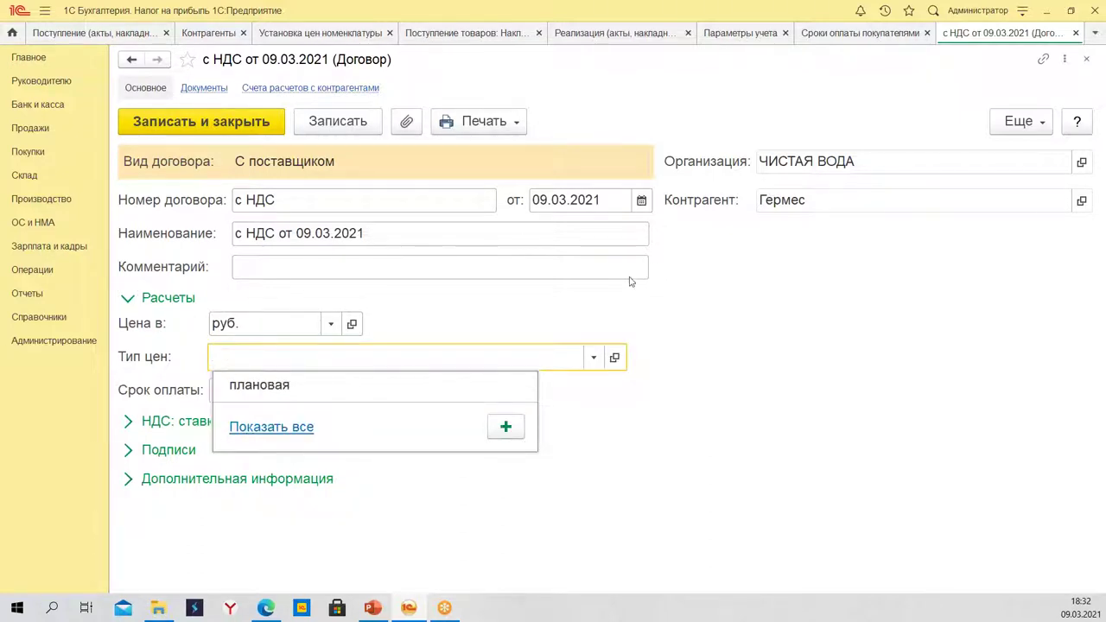
{"action": "key", "text": "Escape"}
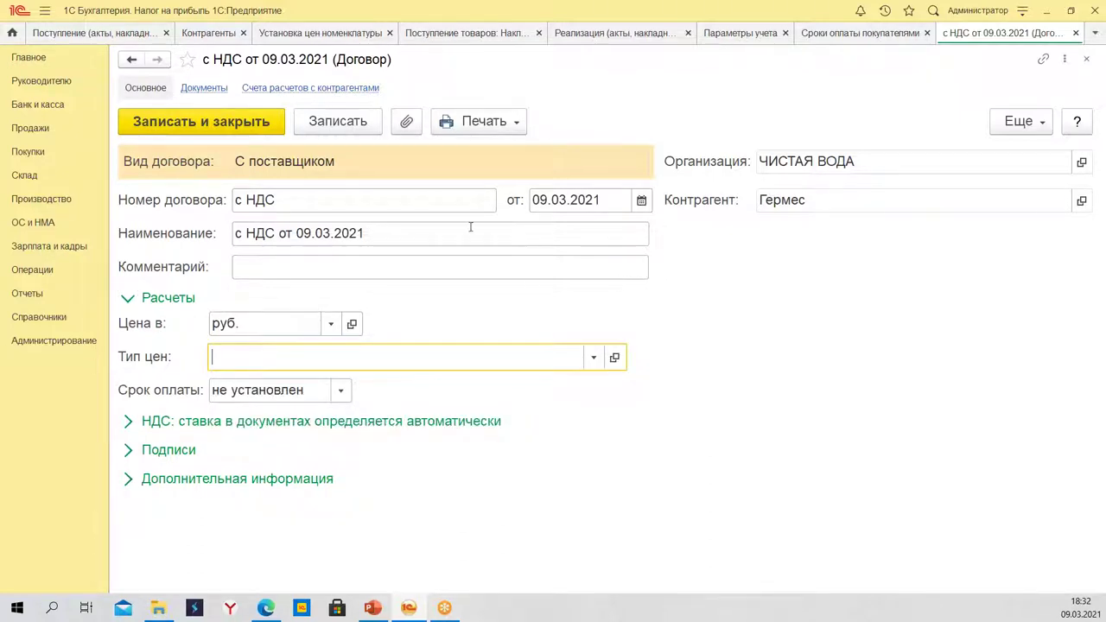
{"action": "left_click", "coordinate": [1076, 33]}
Check the price type and VAT options in the goods receipt's price settings, and cancel without changing them.
{"action": "left_click", "coordinate": [828, 213]}
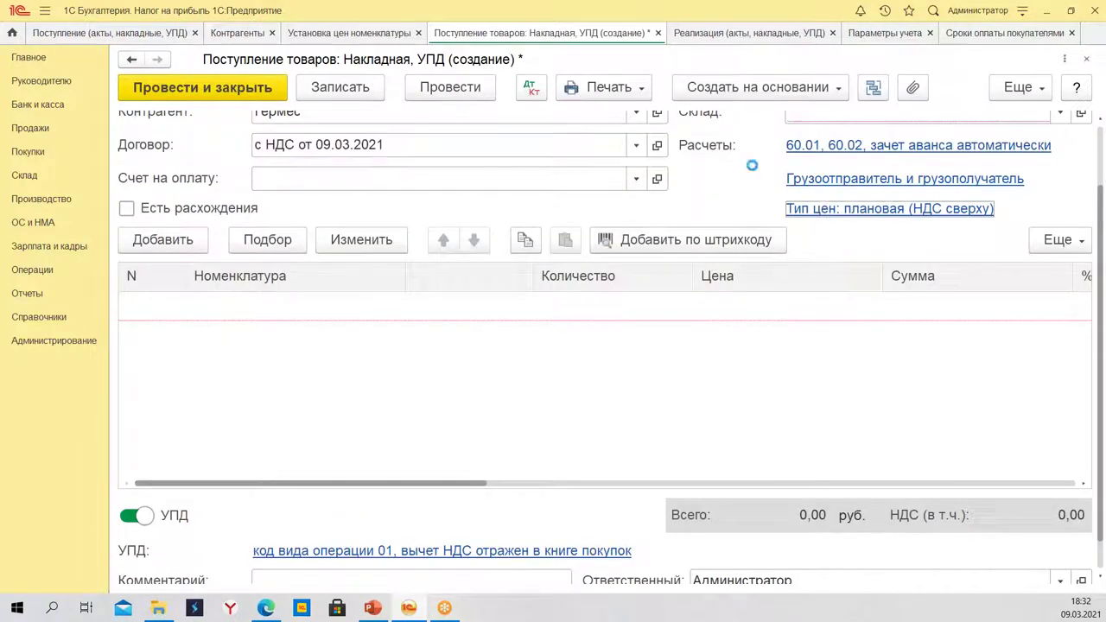
{"action": "left_click", "coordinate": [647, 261]}
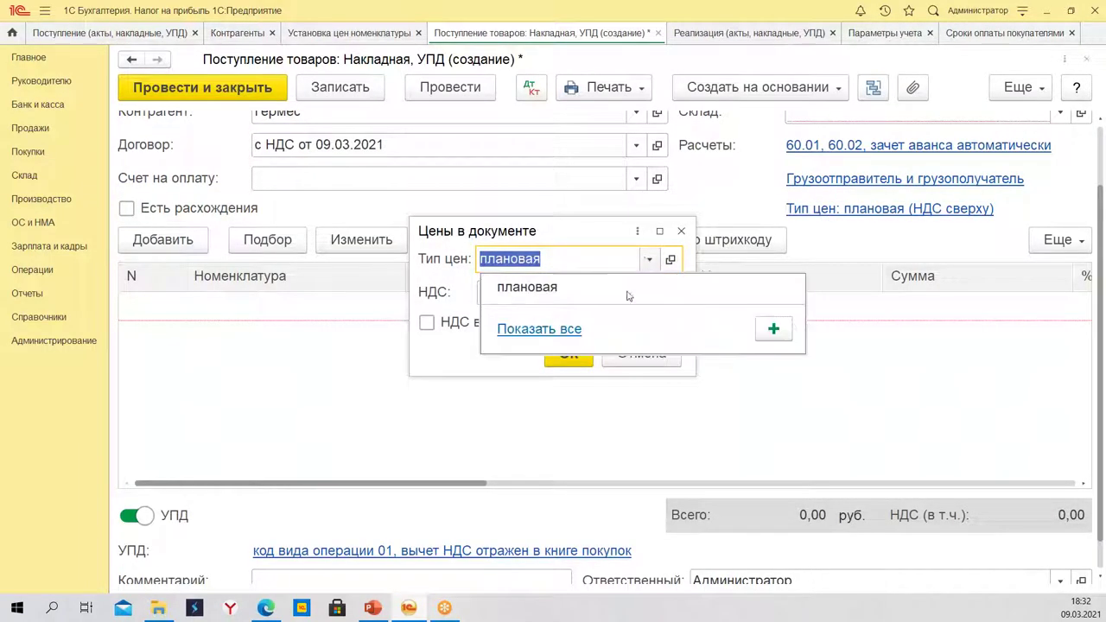
{"action": "left_click", "coordinate": [655, 363]}
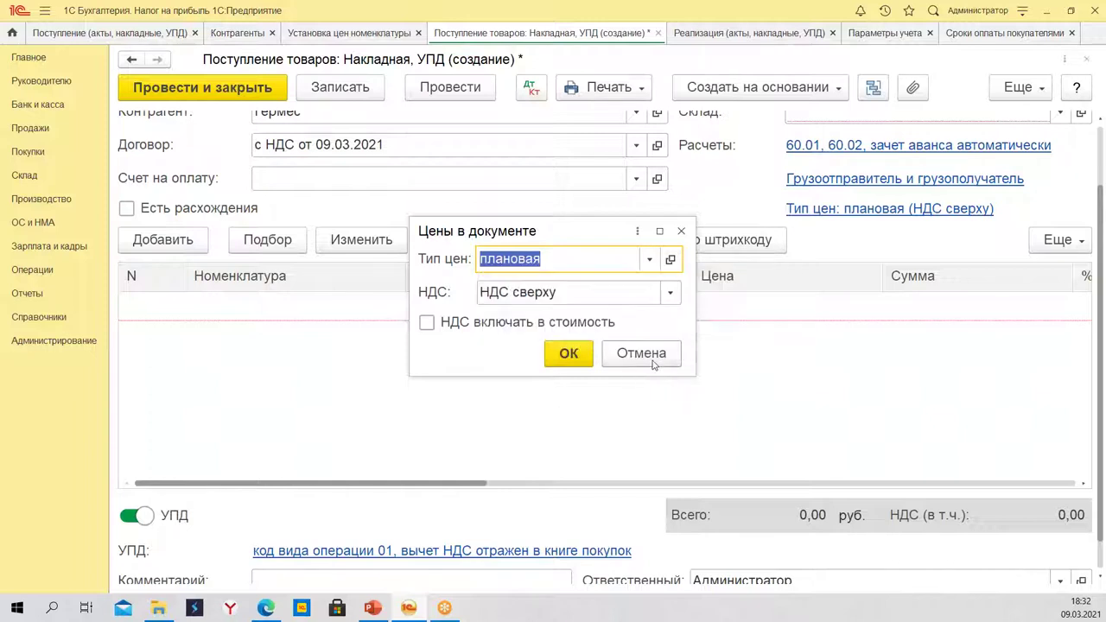
{"action": "left_click", "coordinate": [654, 357]}
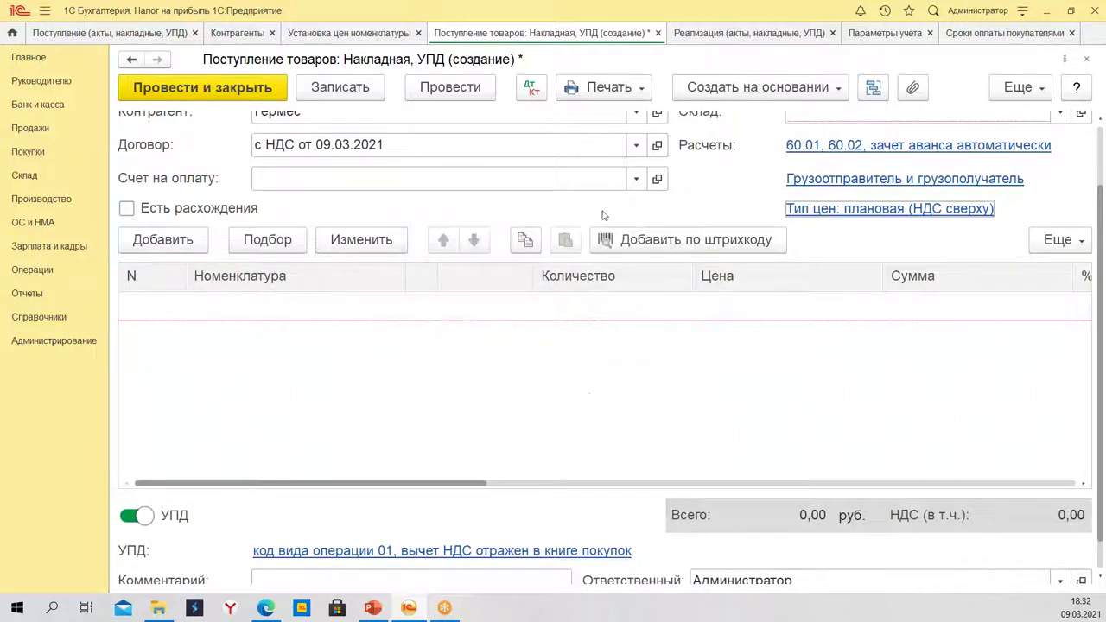
Show the counterparty's contracts available for selection in the goods receipt.
{"action": "left_click", "coordinate": [637, 145]}
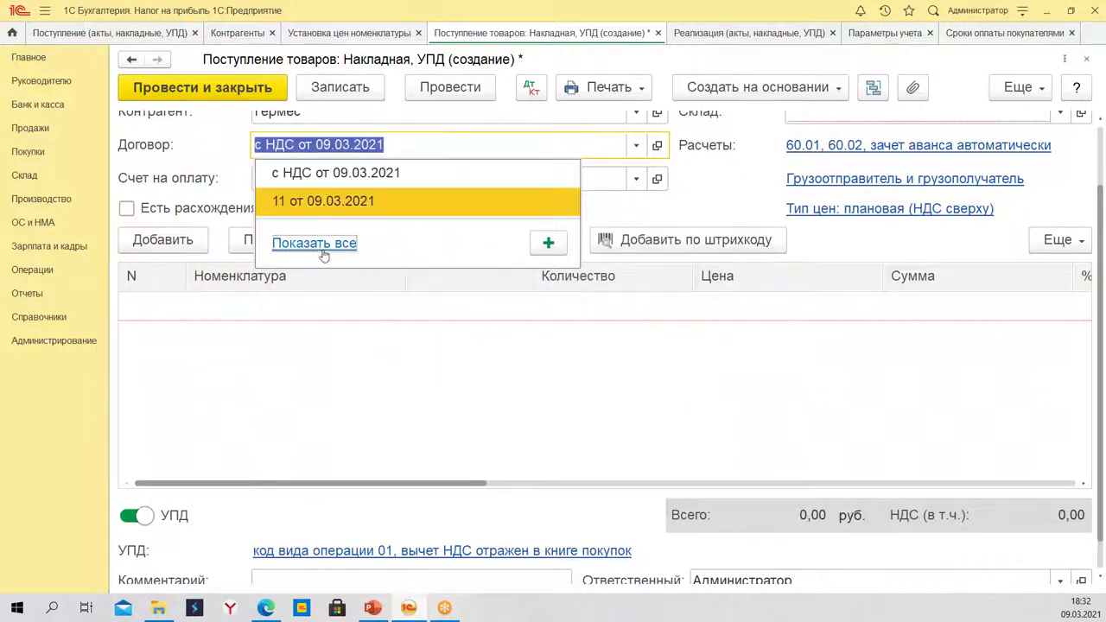
Discard the unsaved goods receipt and close the Сроки оплаты покупателями and Параметры учета forms.
{"action": "left_click", "coordinate": [314, 243]}
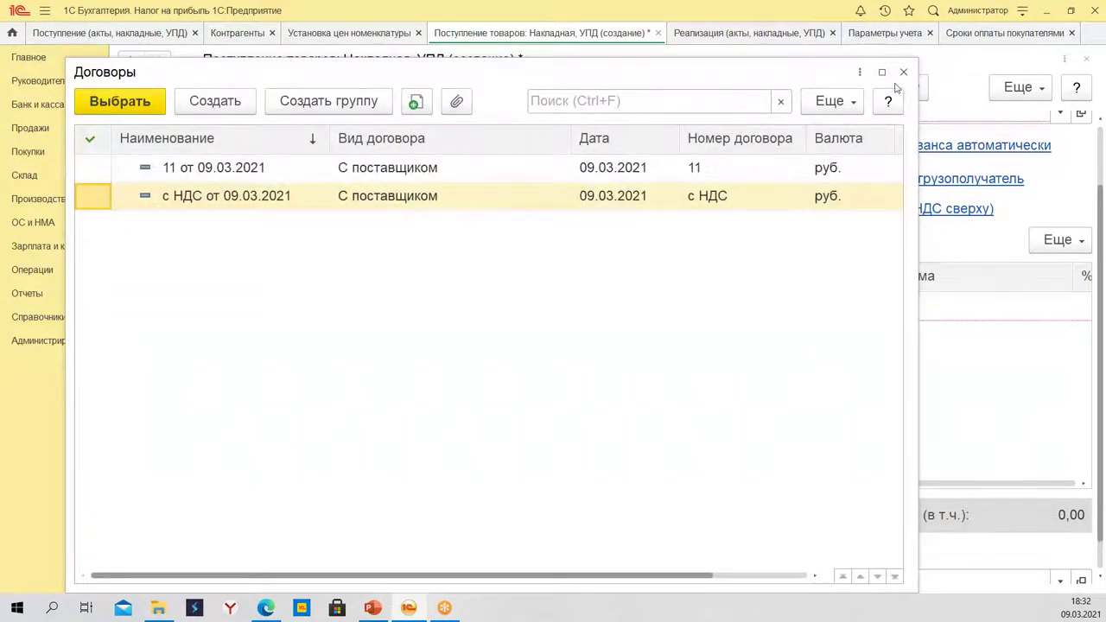
{"action": "left_click", "coordinate": [903, 72]}
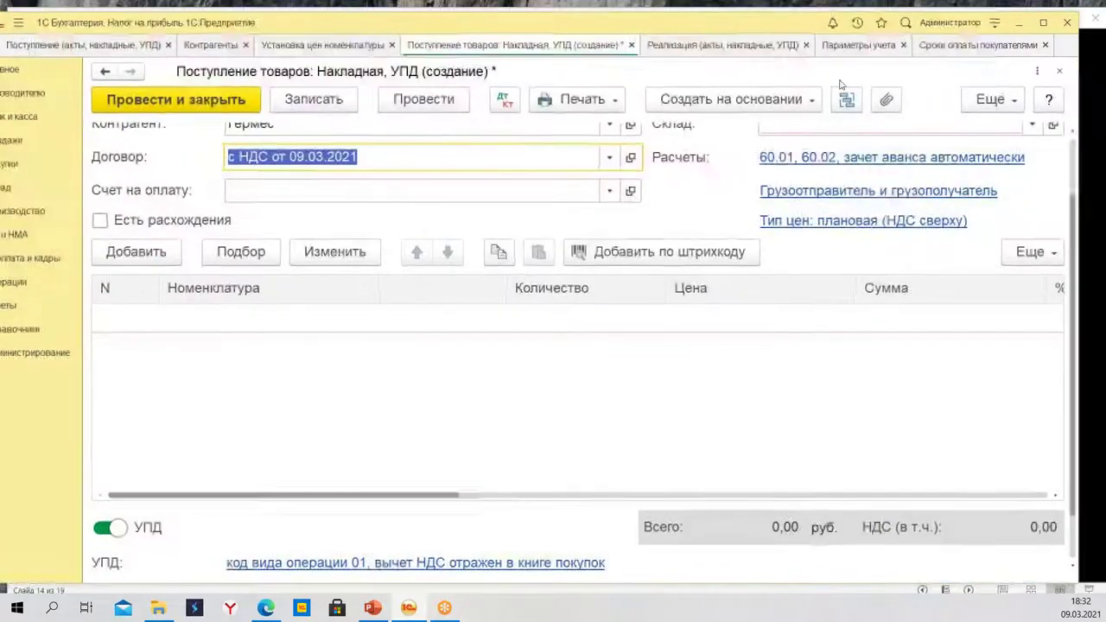
{"action": "left_click", "coordinate": [1060, 72]}
{"action": "left_click", "coordinate": [574, 347]}
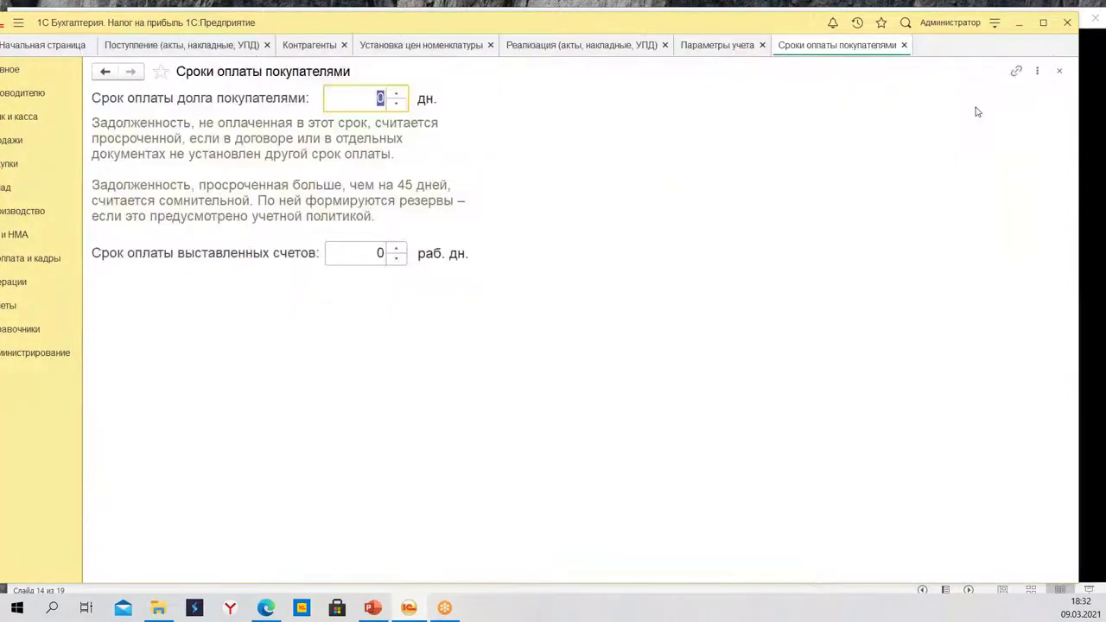
{"action": "left_click", "coordinate": [1060, 73]}
{"action": "left_click", "coordinate": [1060, 73]}
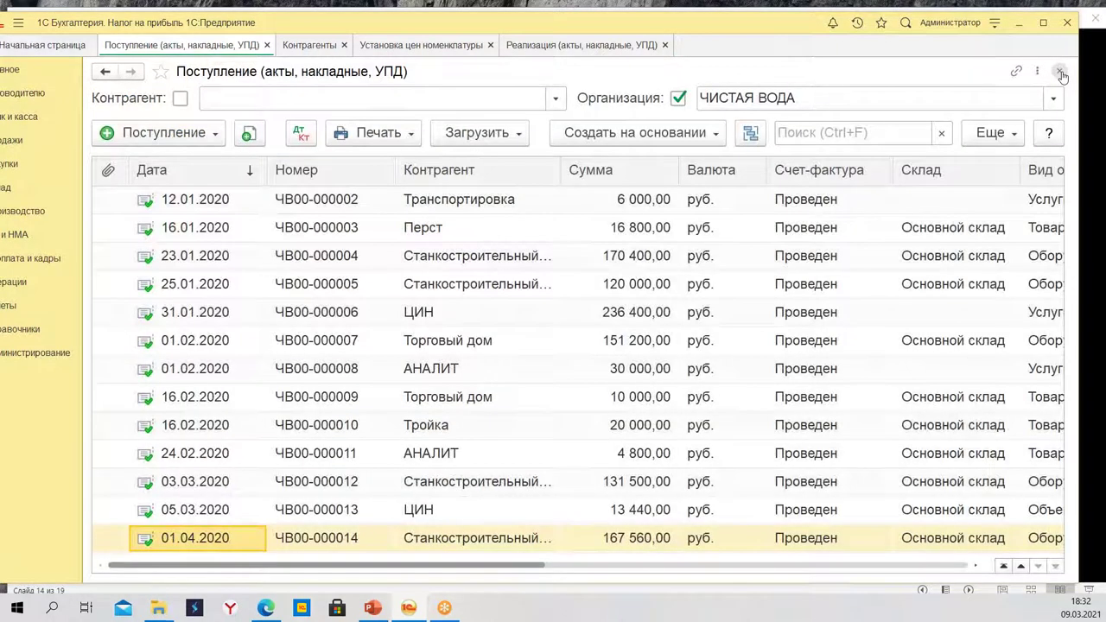
Create a new sales document of type Товары (накладная, УПД) with Гермес as the counterparty.
{"action": "left_click", "coordinate": [600, 50]}
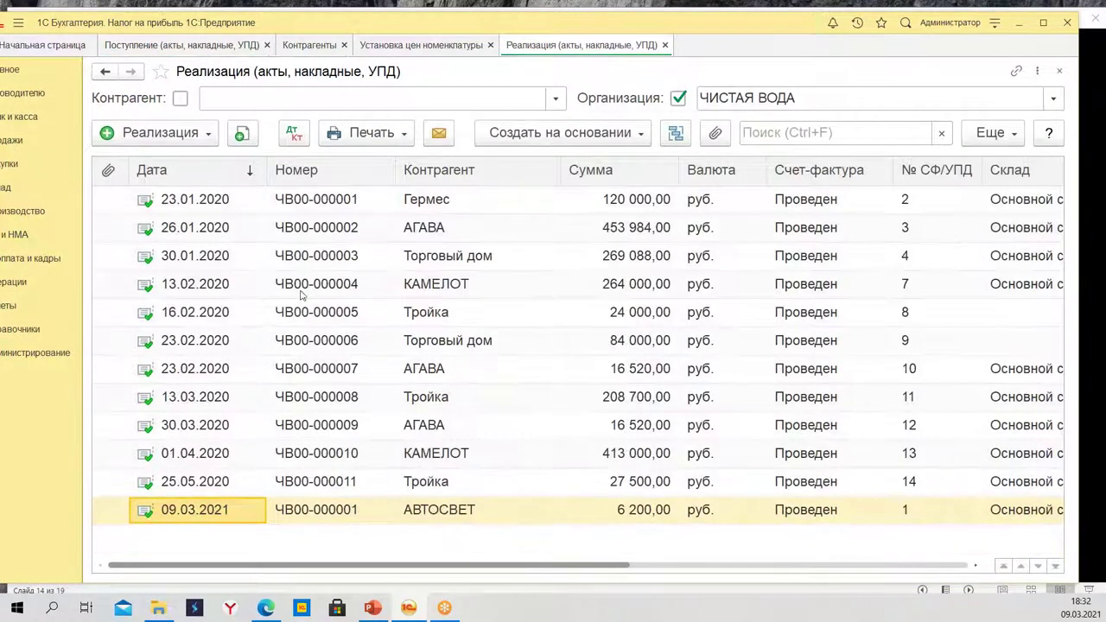
{"action": "left_click", "coordinate": [164, 137]}
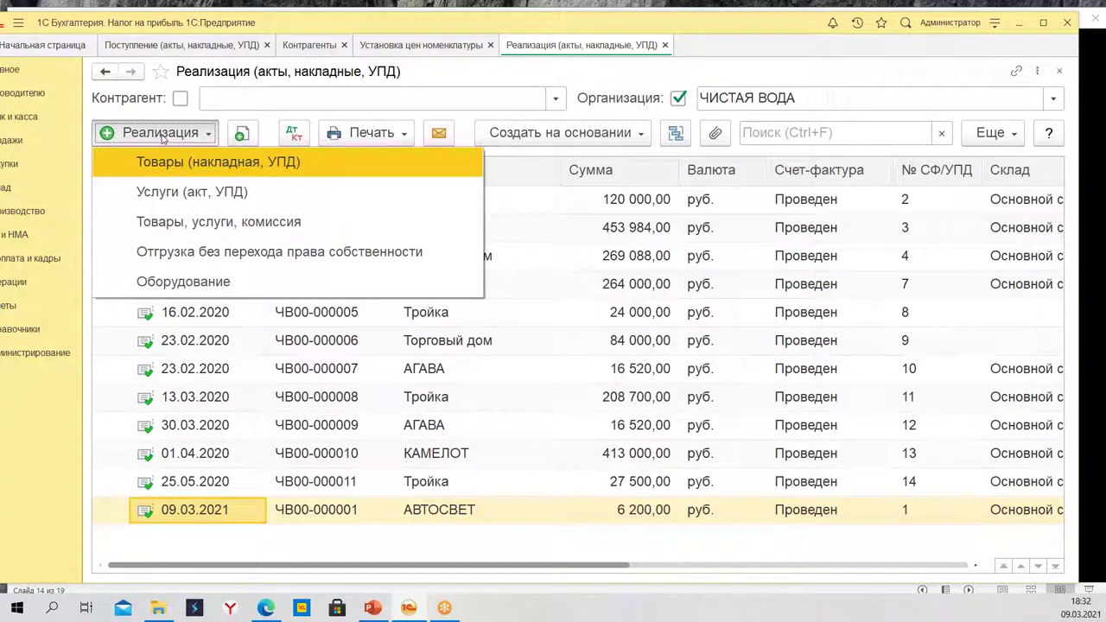
{"action": "left_click", "coordinate": [198, 163]}
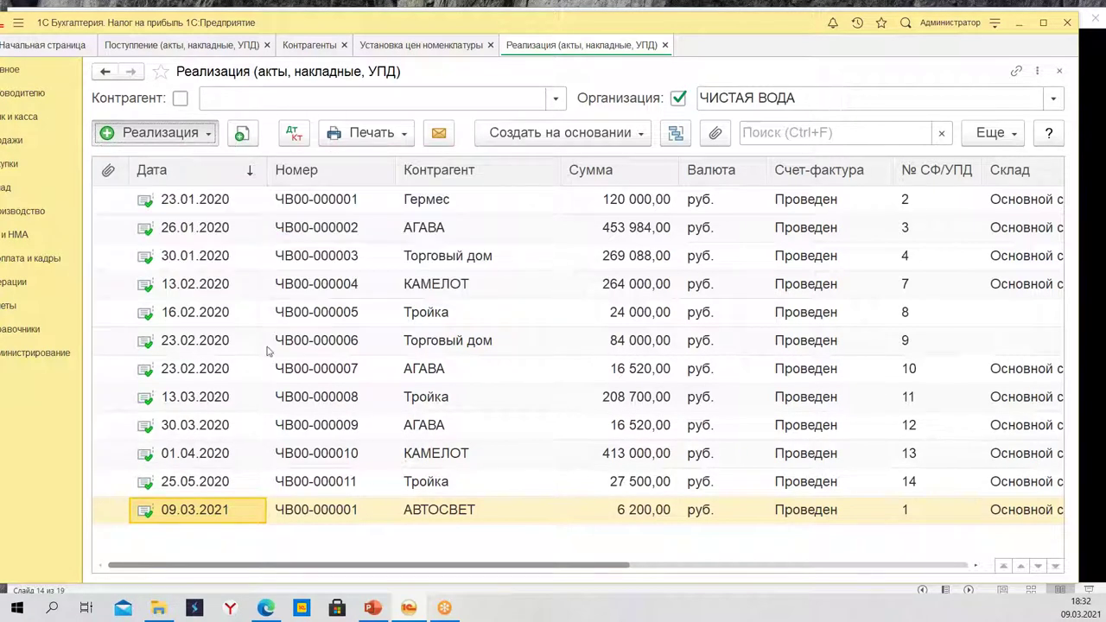
{"action": "left_click", "coordinate": [381, 169]}
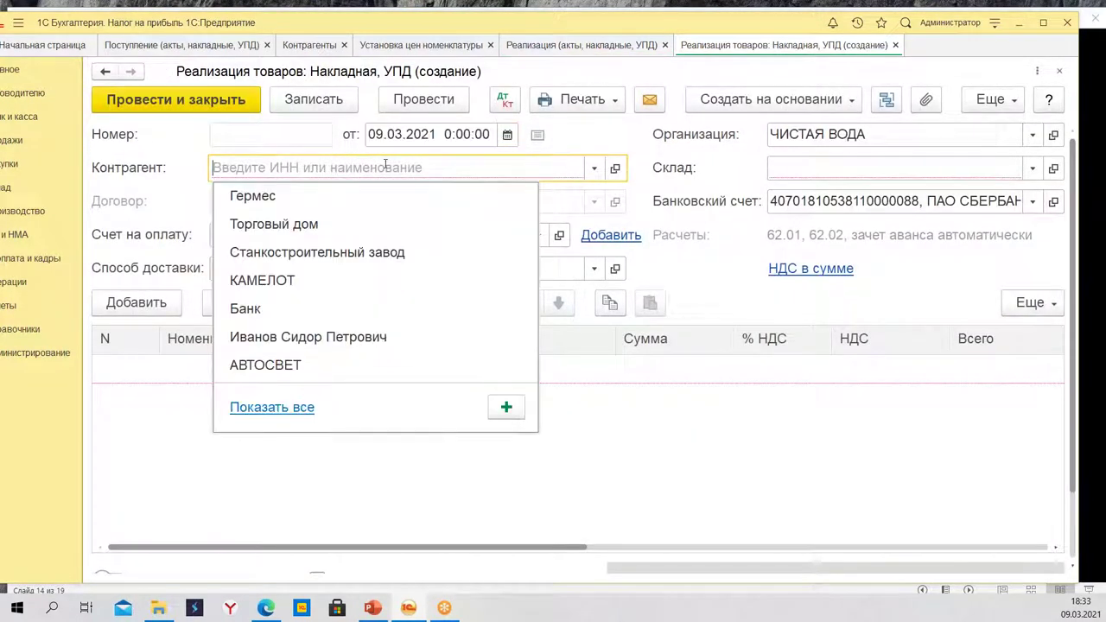
{"action": "left_click", "coordinate": [248, 192]}
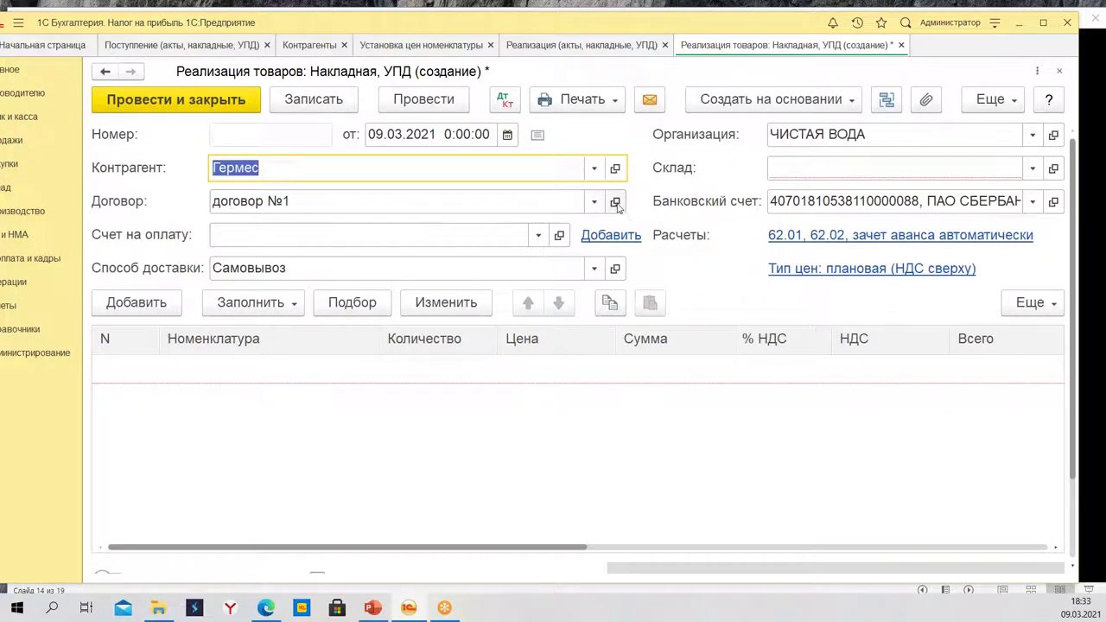
Open the договор №1 contract card and set its sales document type (Документ реализации) to УПД in the НДС section.
{"action": "left_click", "coordinate": [615, 201]}
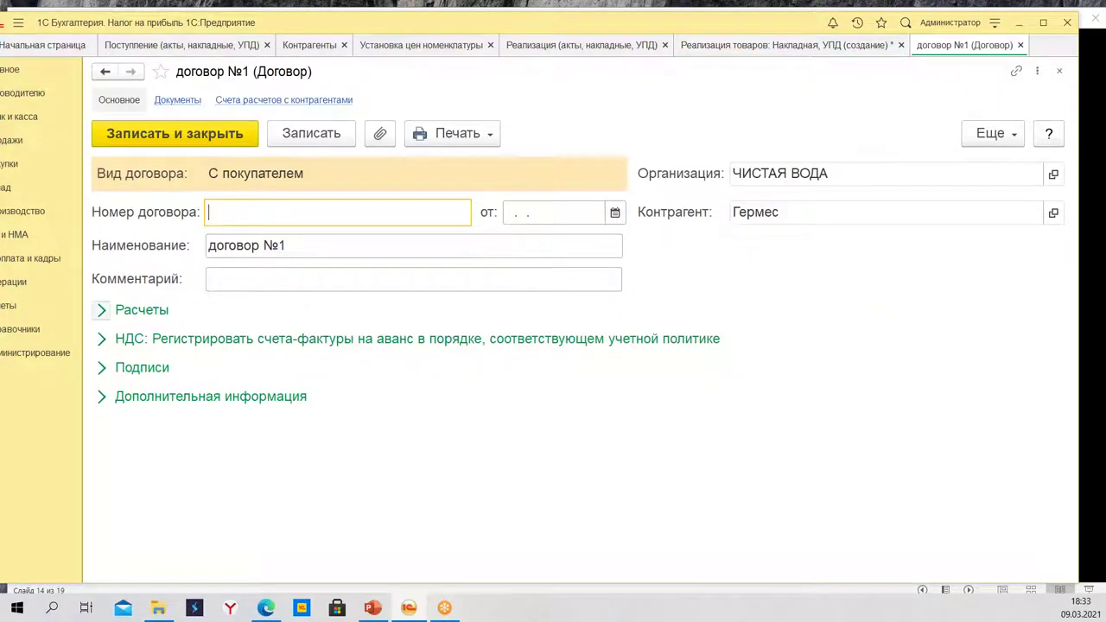
{"action": "left_click", "coordinate": [143, 312]}
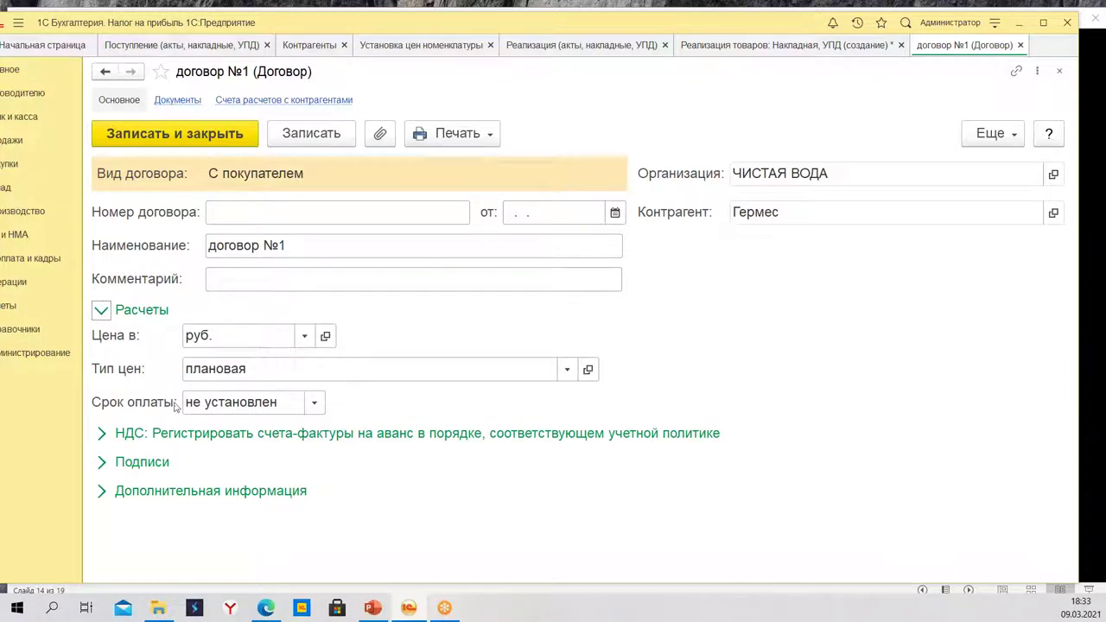
{"action": "left_click", "coordinate": [163, 442]}
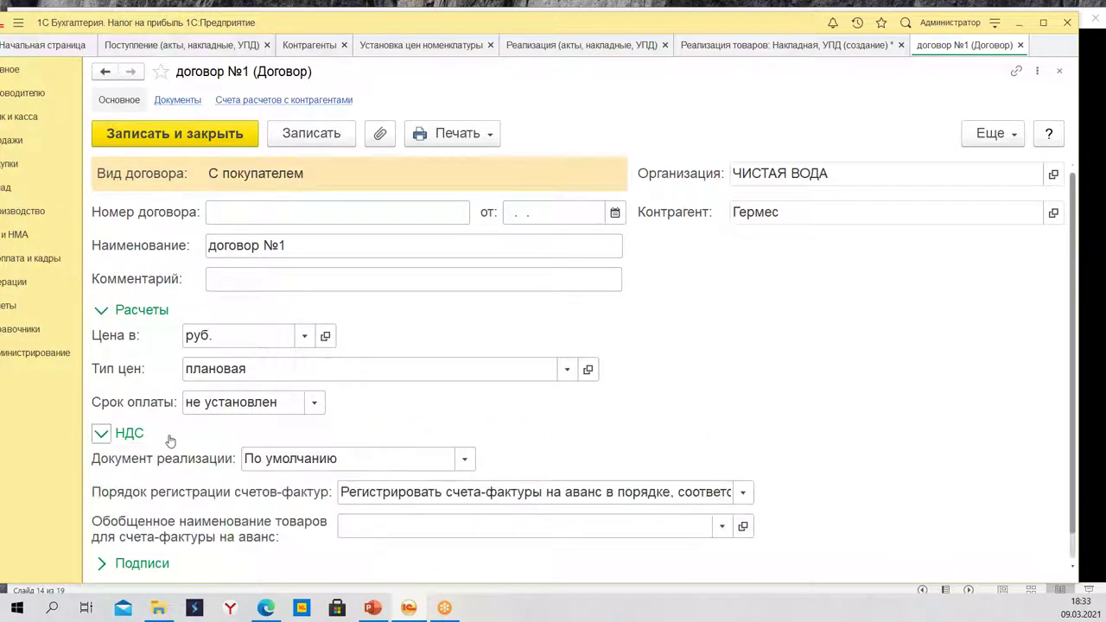
{"action": "scroll", "coordinate": [268, 354], "scroll_direction": "down", "scroll_amount": 1}
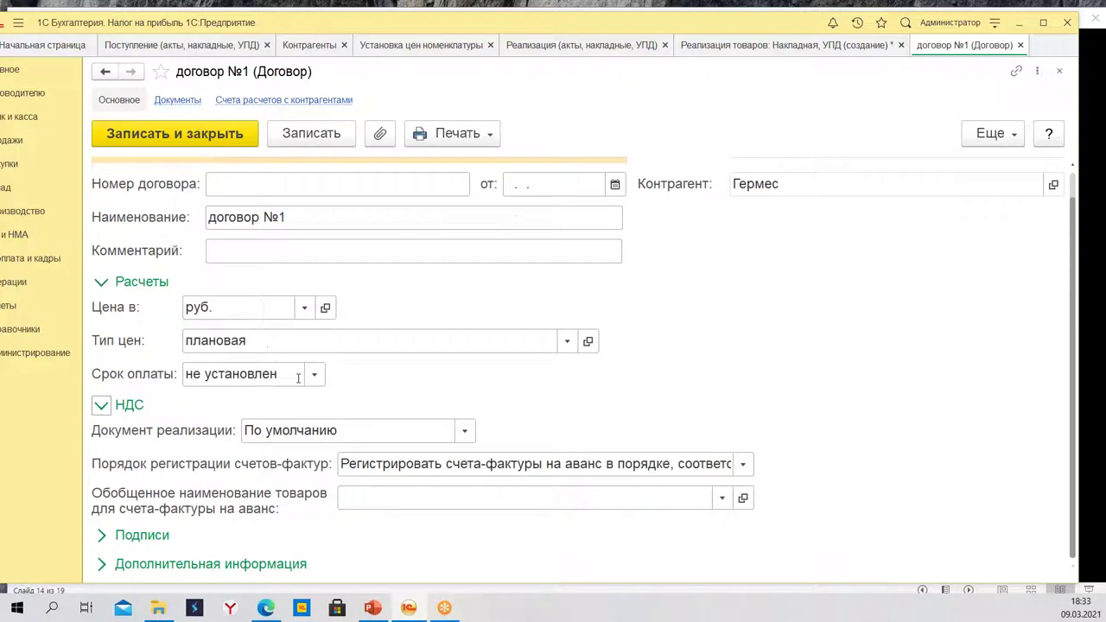
{"action": "left_click", "coordinate": [464, 430]}
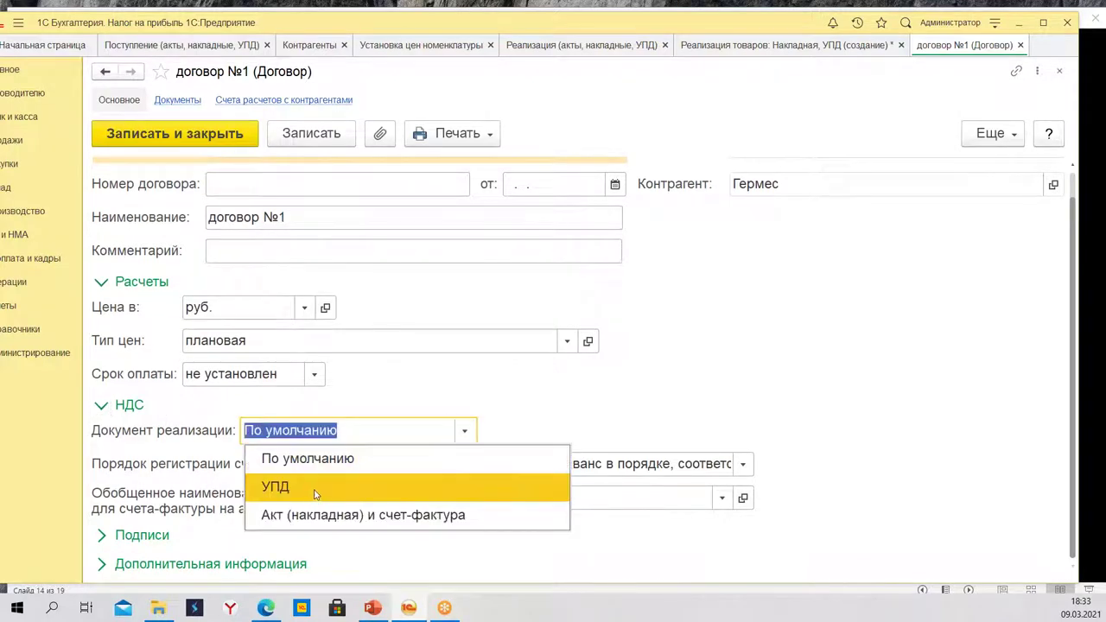
{"action": "left_click", "coordinate": [315, 490]}
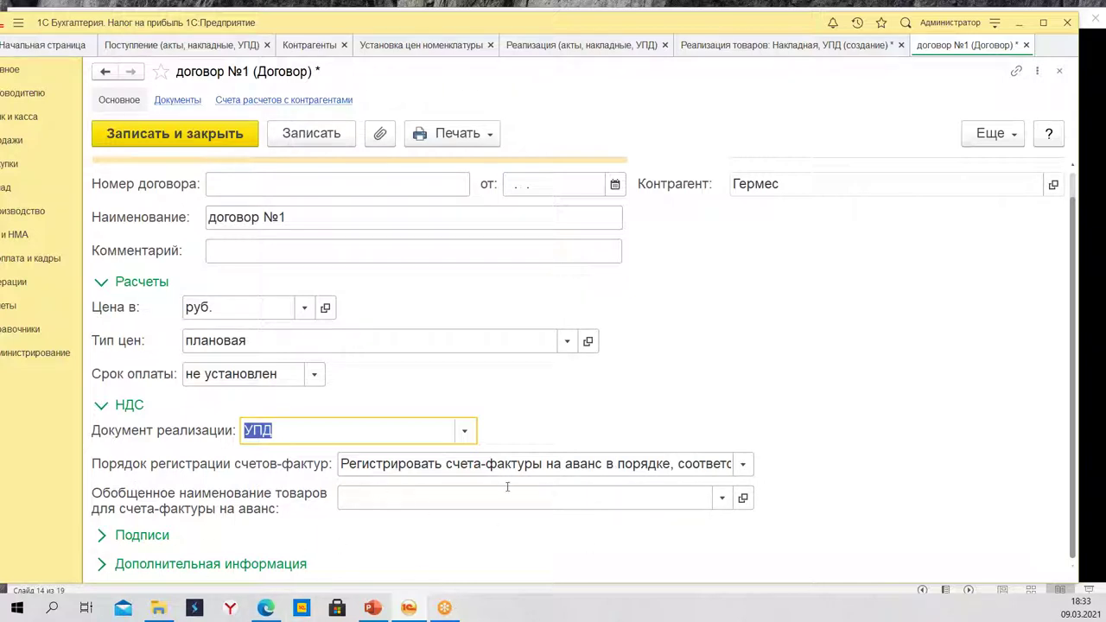
Review the contract's invoice registration order and Подписи section, and save and close the contract.
{"action": "left_click", "coordinate": [533, 460]}
{"action": "left_click", "coordinate": [534, 460]}
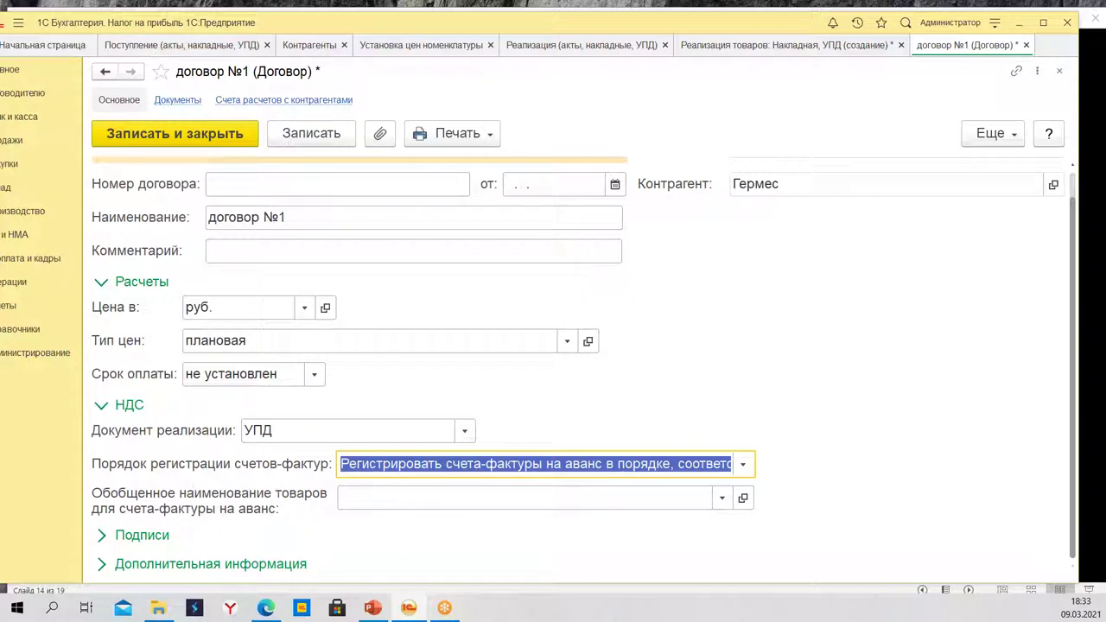
{"action": "left_click", "coordinate": [144, 536]}
{"action": "scroll", "coordinate": [188, 499], "scroll_direction": "down", "scroll_amount": 3}
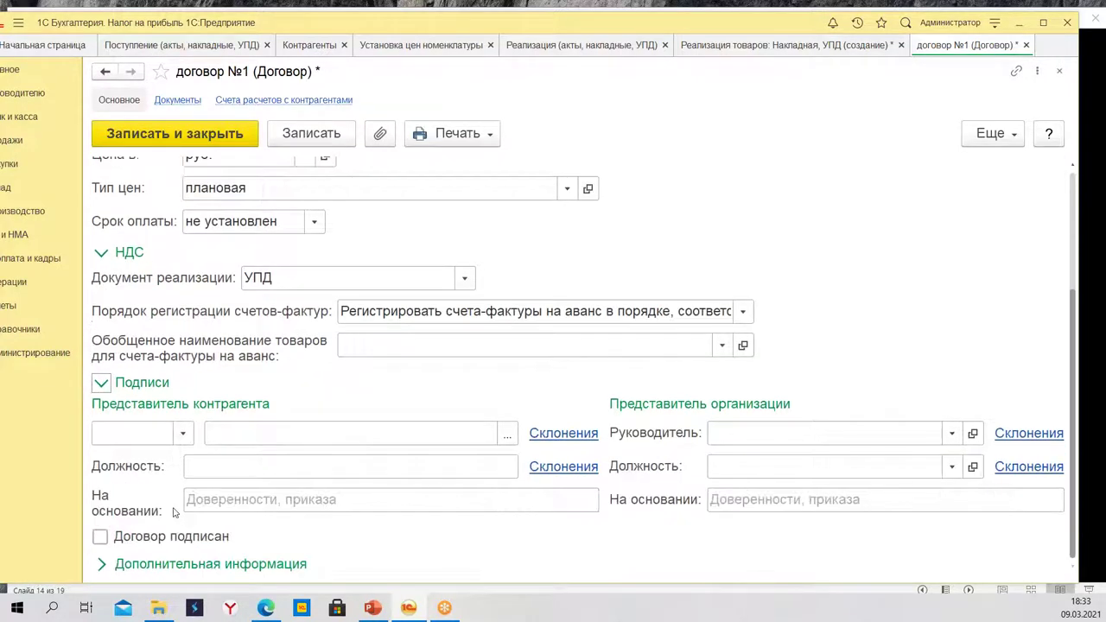
{"action": "left_click", "coordinate": [179, 144]}
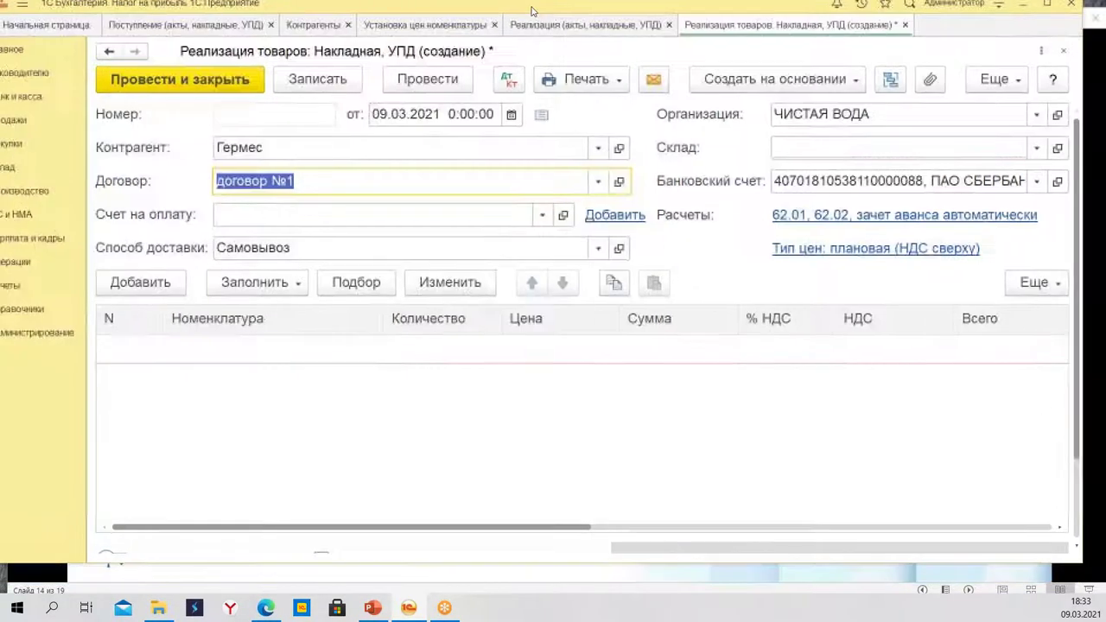
Look through the contract choices in the sales document and maximize the program window.
{"action": "scroll", "coordinate": [689, 504], "scroll_direction": "down", "scroll_amount": 2}
{"action": "scroll", "coordinate": [578, 304], "scroll_direction": "up", "scroll_amount": 2}
{"action": "left_click", "coordinate": [599, 190]}
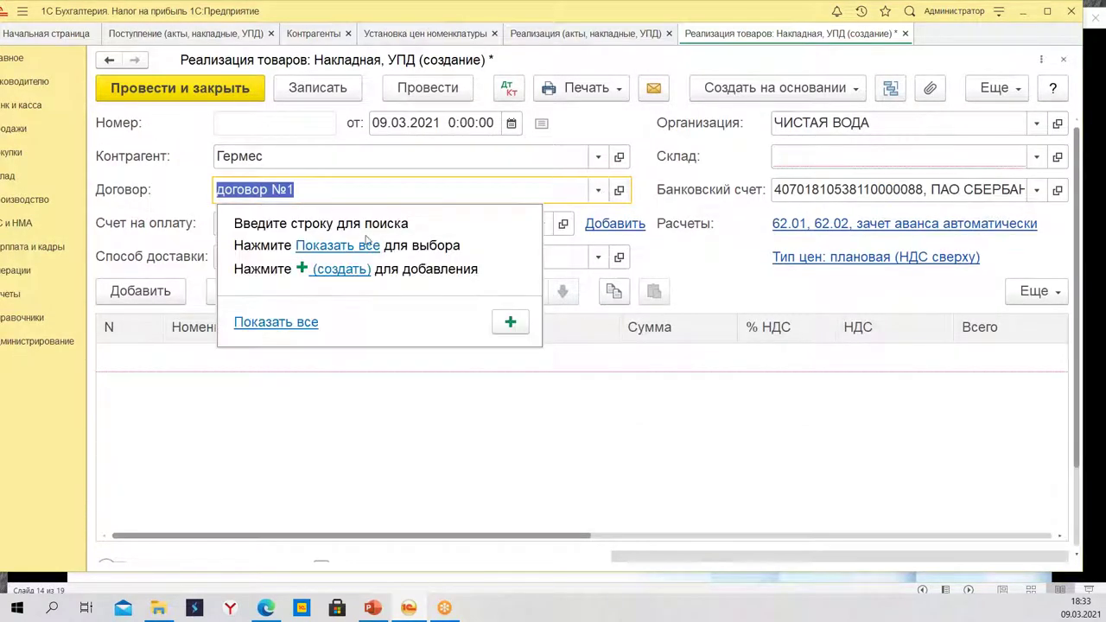
{"action": "left_click", "coordinate": [366, 212]}
{"action": "double_click", "coordinate": [259, 196]}
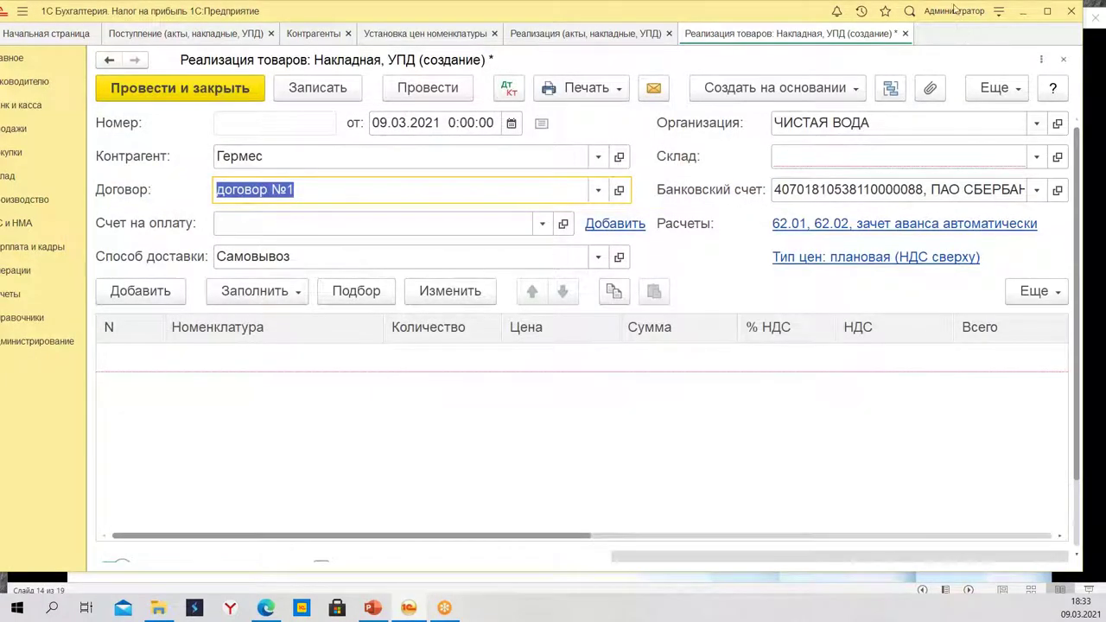
{"action": "double_click", "coordinate": [230, 20]}
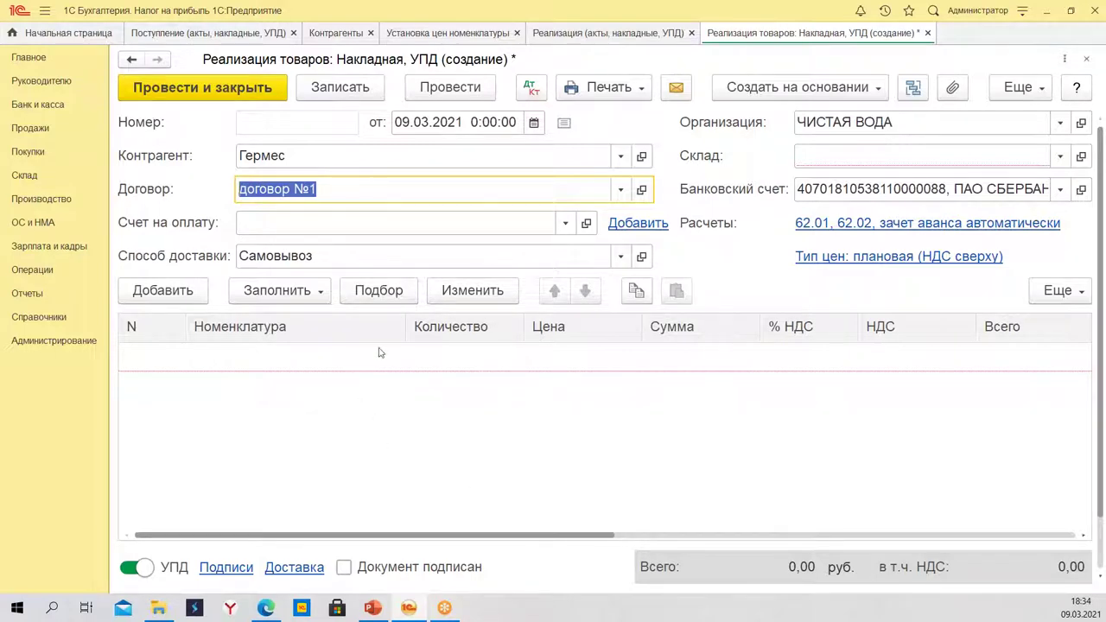
View the договор №1 card and the full list of contracts with Гермес, closing both without changes.
{"action": "left_click", "coordinate": [642, 190]}
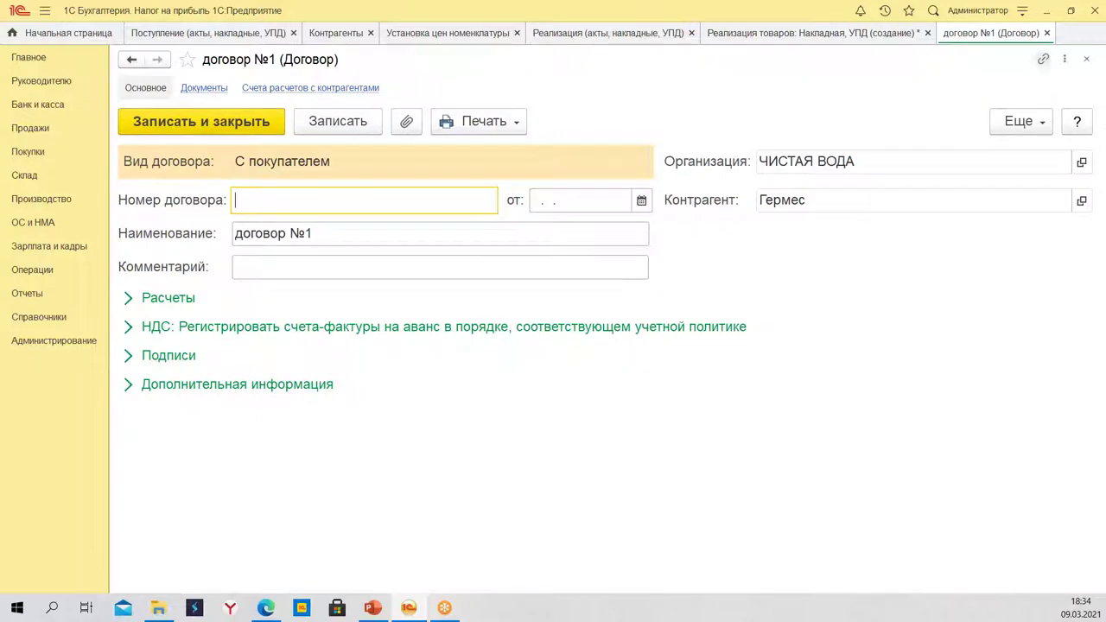
{"action": "left_click", "coordinate": [1047, 32]}
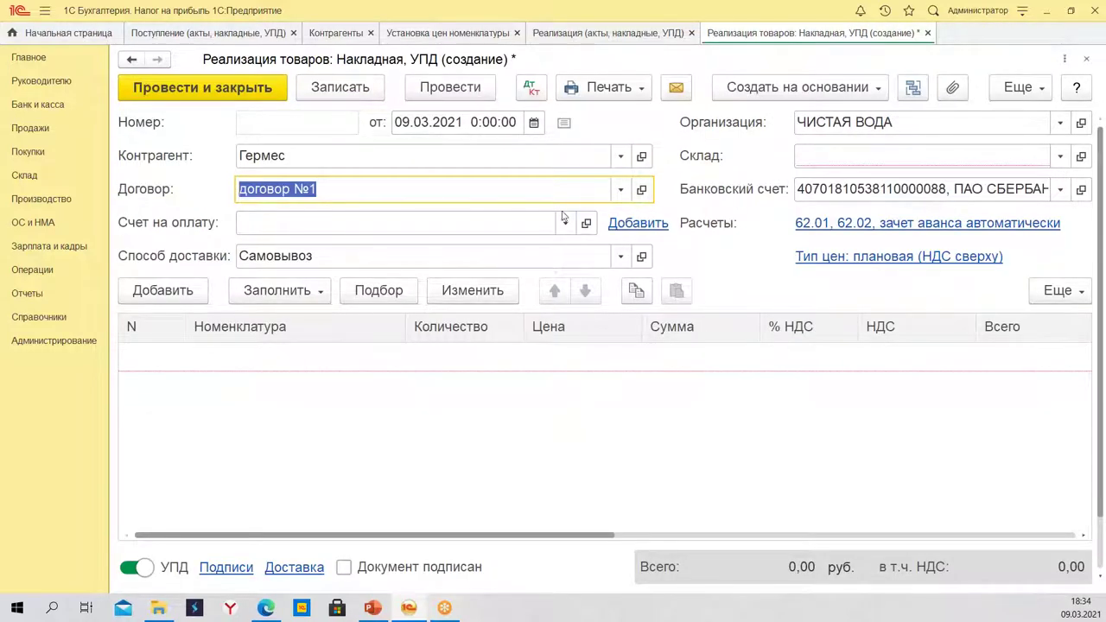
{"action": "left_click", "coordinate": [621, 189]}
{"action": "left_click", "coordinate": [319, 218]}
{"action": "key", "text": "F4"}
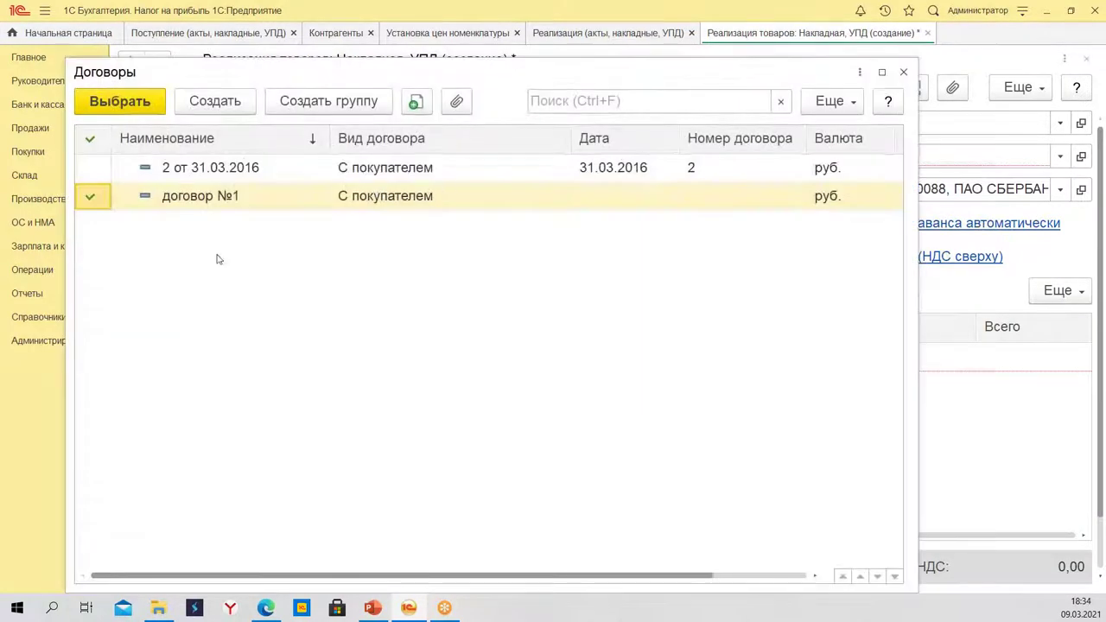
{"action": "left_click", "coordinate": [904, 73]}
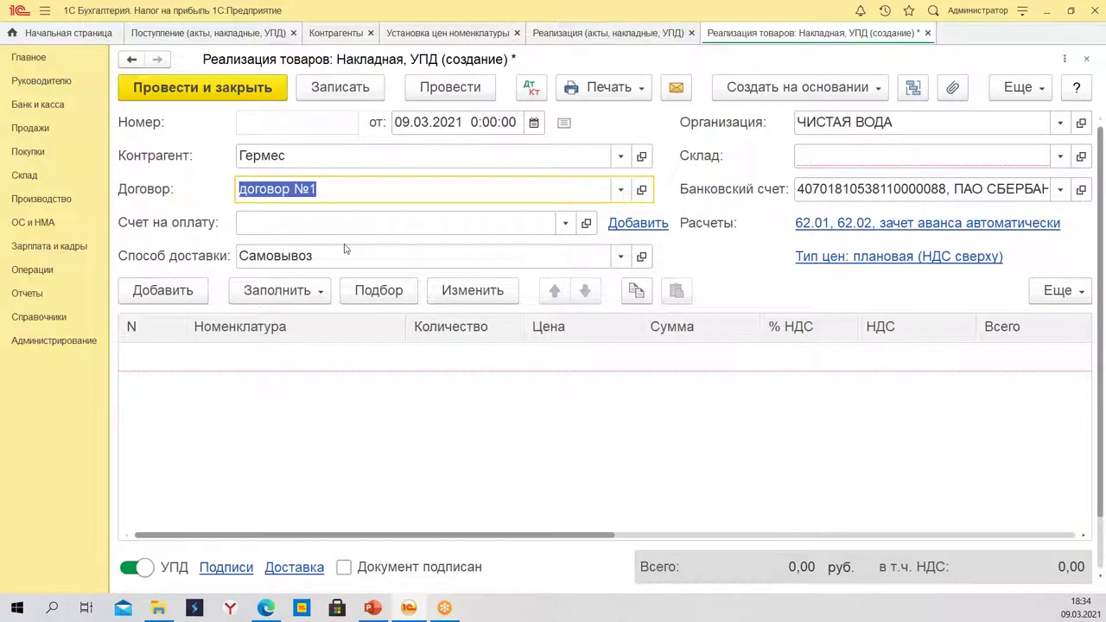
Open the full list of delivery and payment conditions from the sales document's delivery method and start a new entry.
{"action": "left_click", "coordinate": [443, 260]}
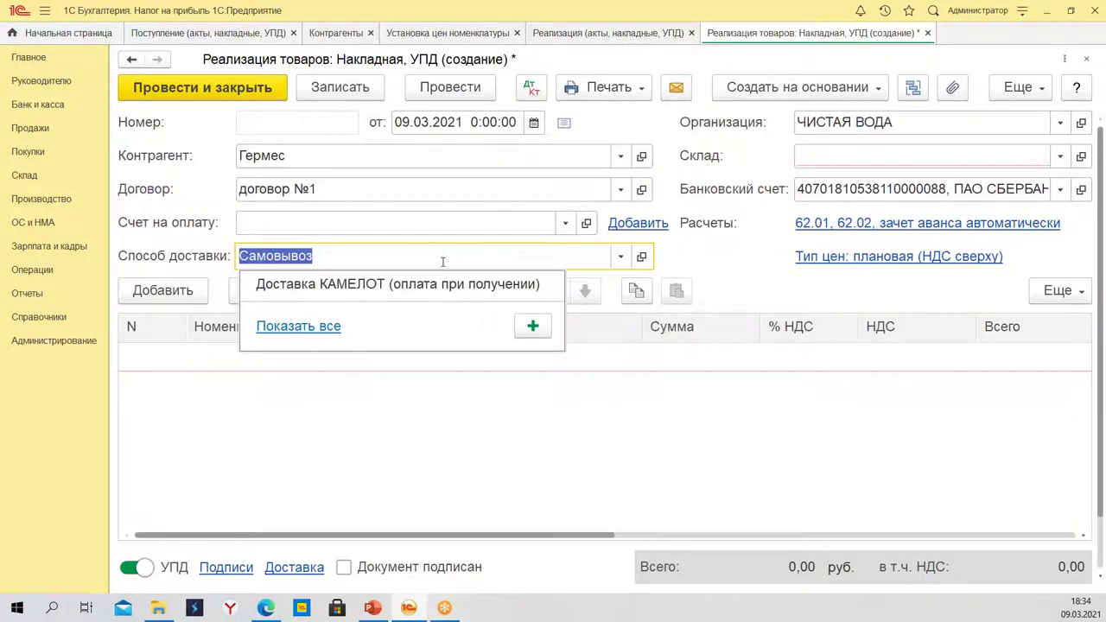
{"action": "left_click", "coordinate": [299, 328]}
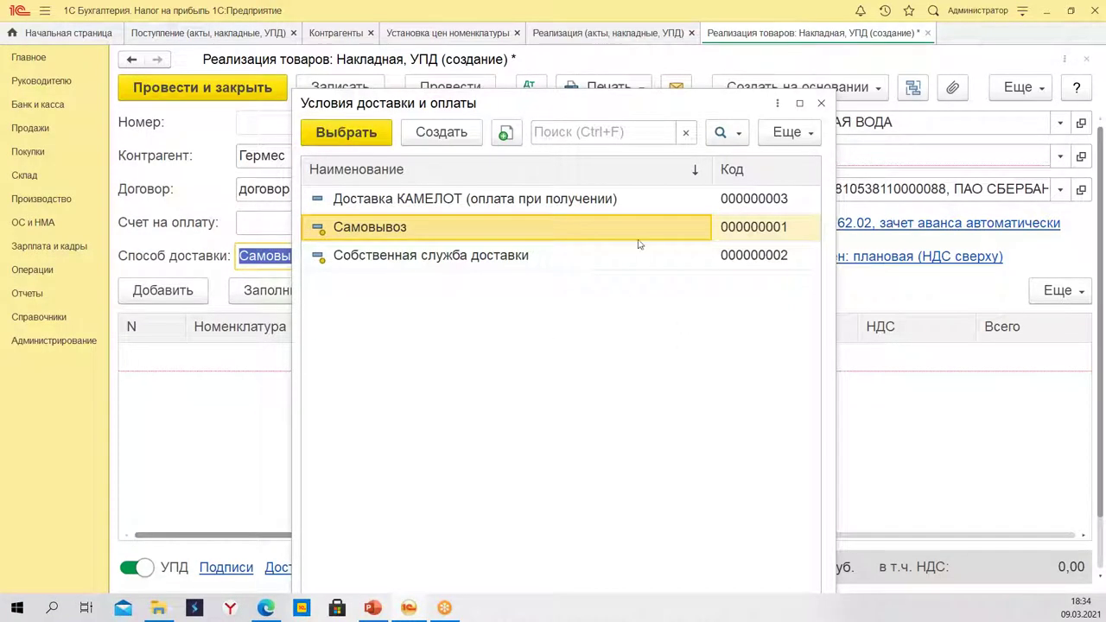
{"action": "left_click_drag", "start_coordinate": [537, 120], "coordinate": [705, 145]}
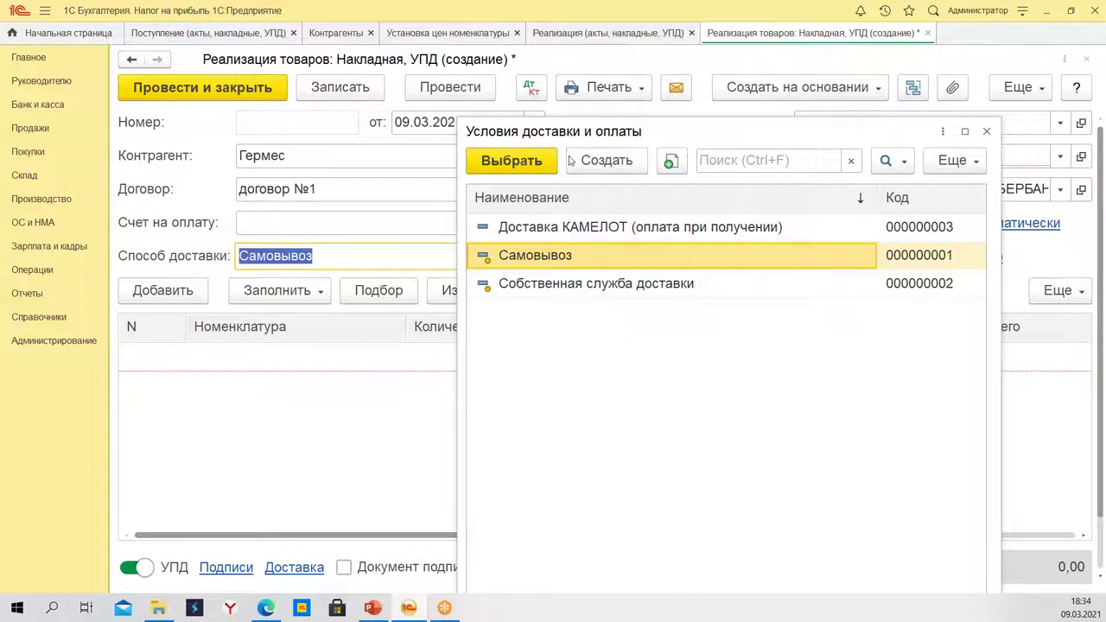
{"action": "left_click_drag", "start_coordinate": [709, 130], "coordinate": [685, 100]}
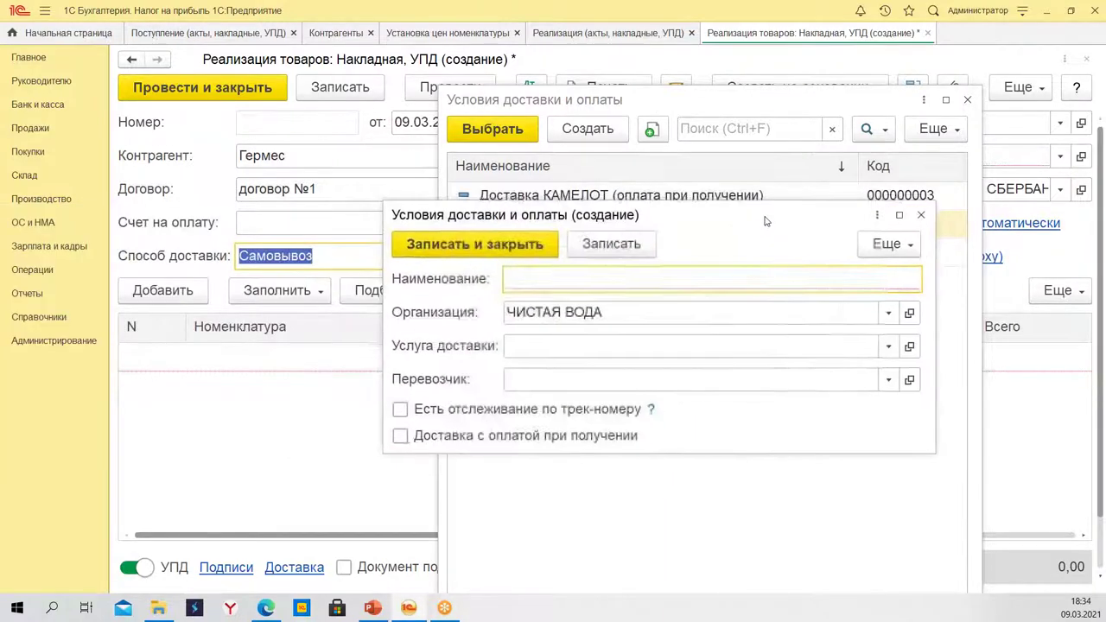
Check the contract accounting and Торговля delivery options in the program functionality settings.
{"action": "left_click", "coordinate": [29, 58]}
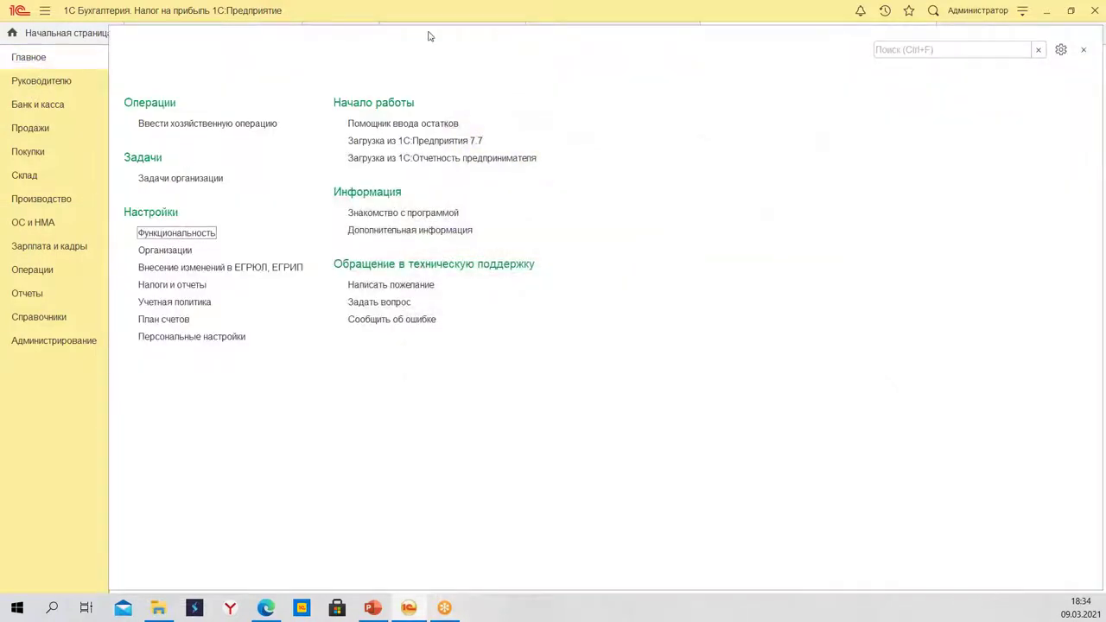
{"action": "left_click", "coordinate": [176, 233]}
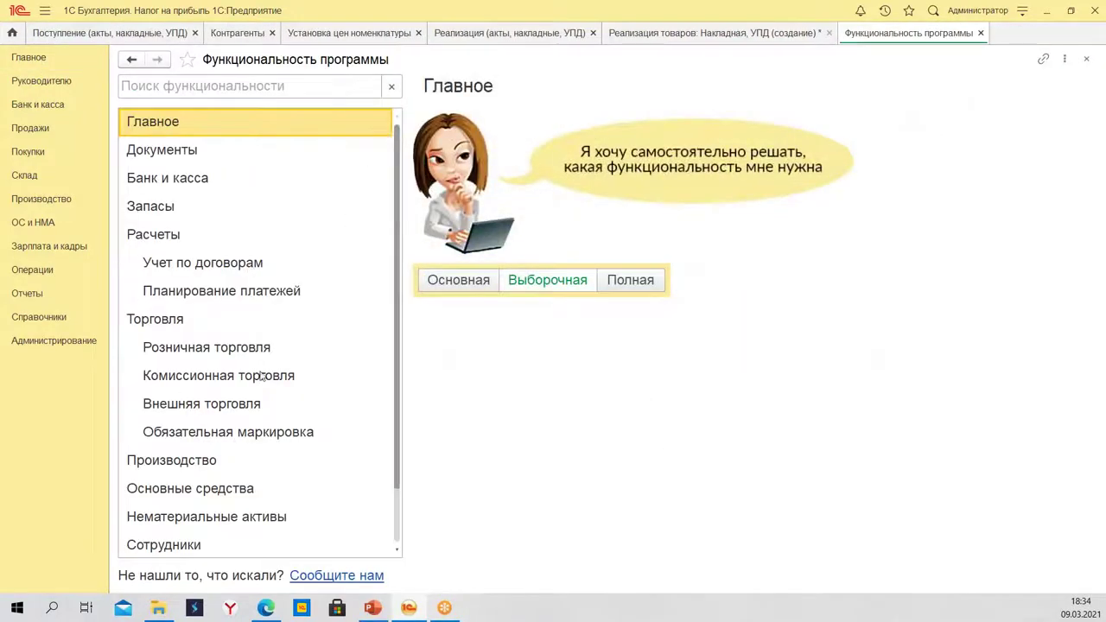
{"action": "left_click", "coordinate": [205, 270]}
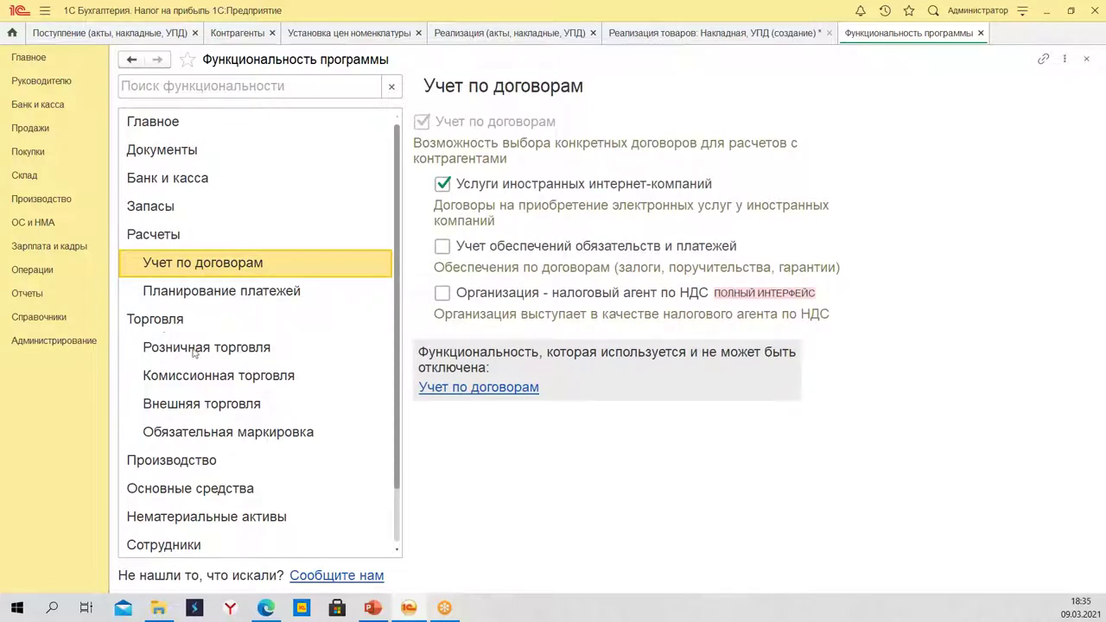
{"action": "left_click", "coordinate": [165, 321]}
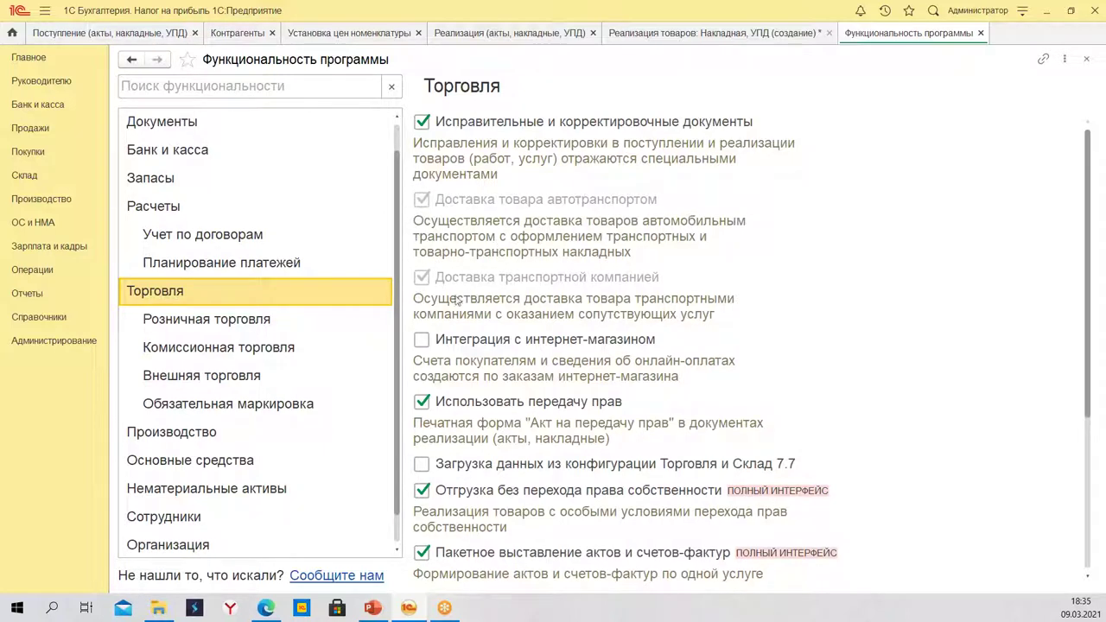
Return to the new delivery condition, name it доставка ТК and choose доставка as its delivery service.
{"action": "left_click", "coordinate": [657, 37]}
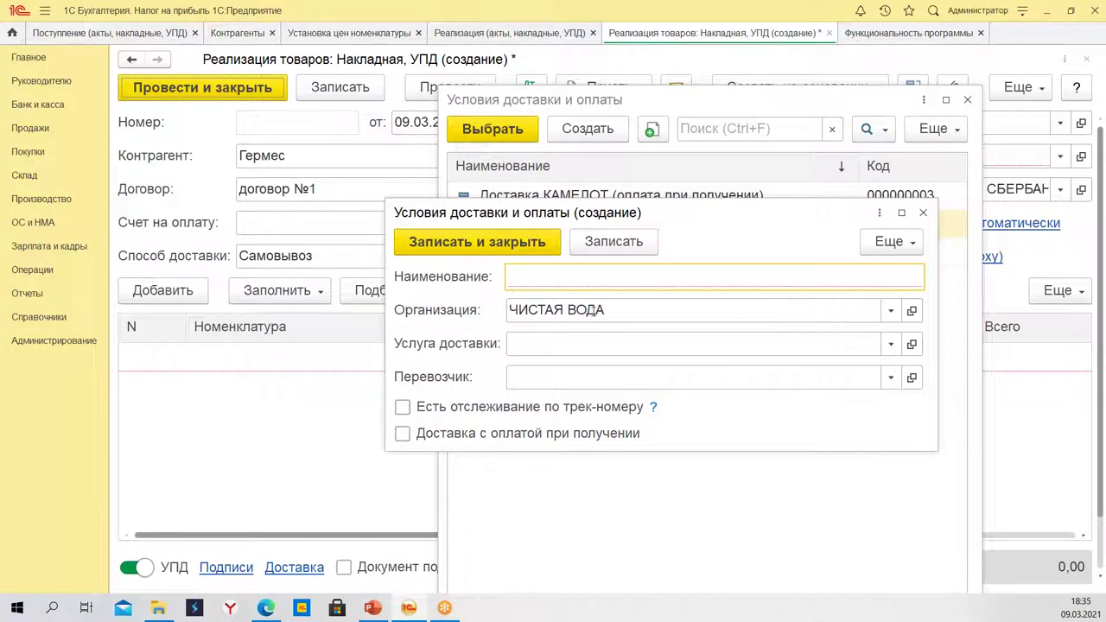
{"action": "type", "text": "доставка ТК"}
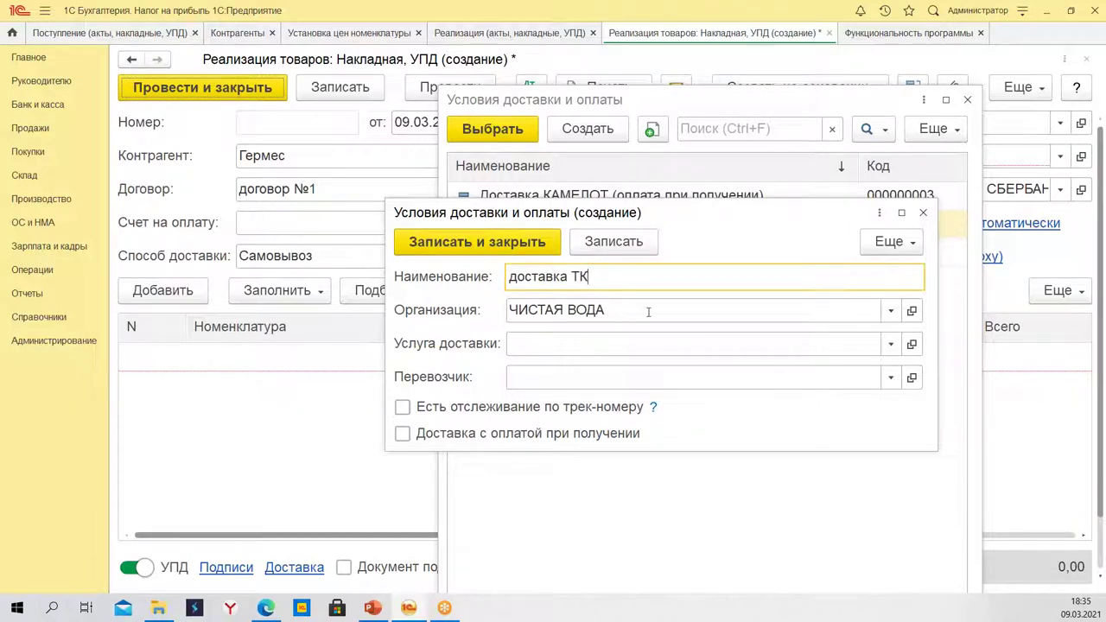
{"action": "left_click", "coordinate": [634, 338]}
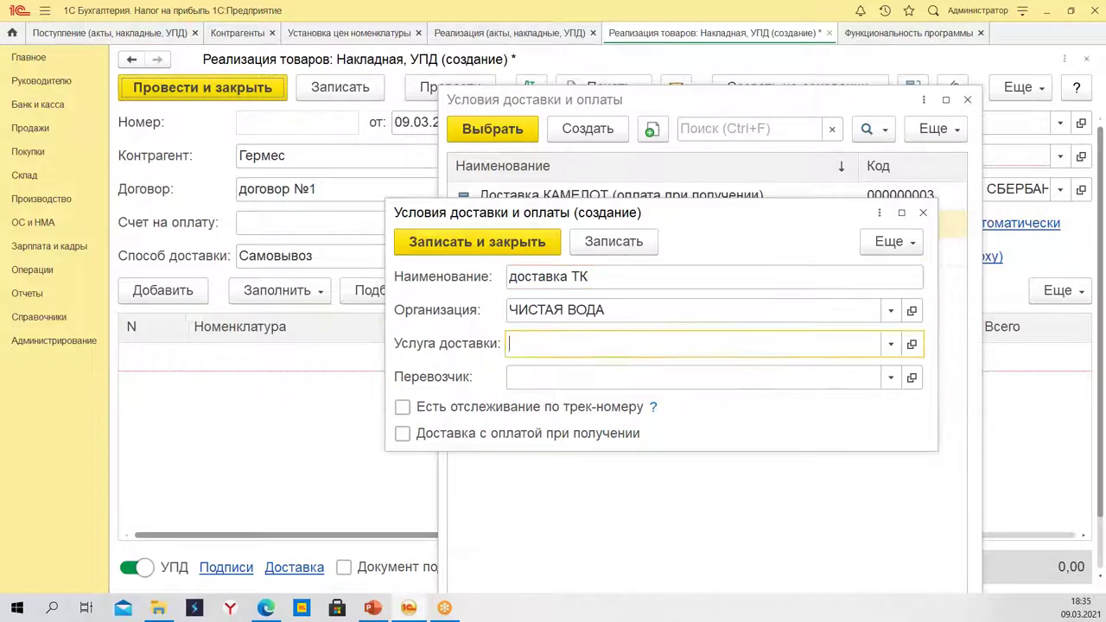
{"action": "key", "text": "Down"}
{"action": "key", "text": "Return"}
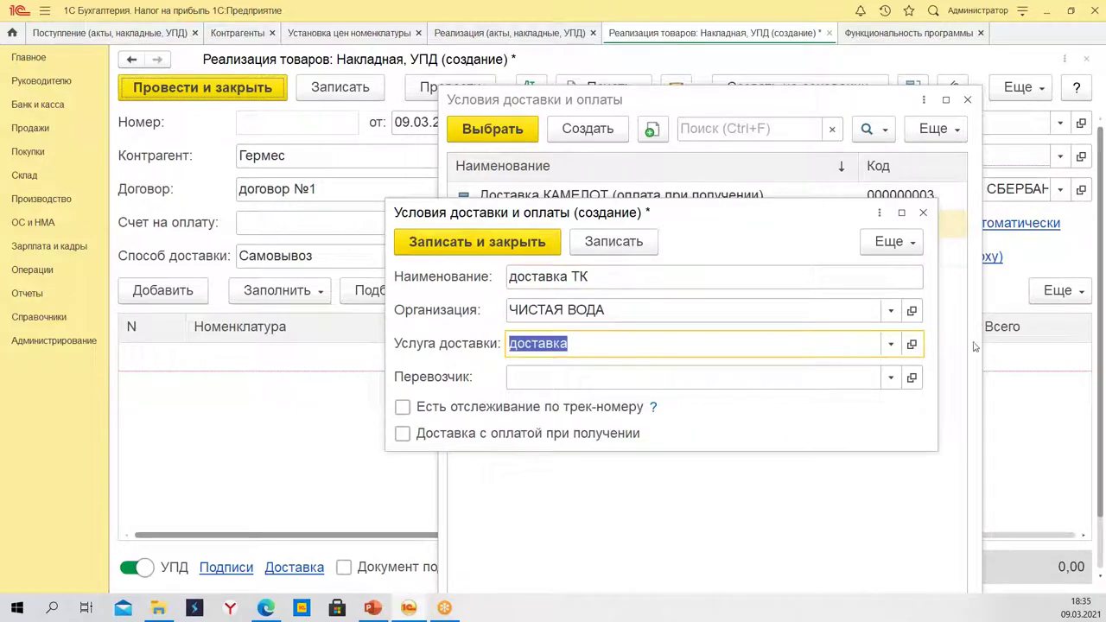
Review the доставка service's item card, then close it without changes.
{"action": "left_click", "coordinate": [912, 344]}
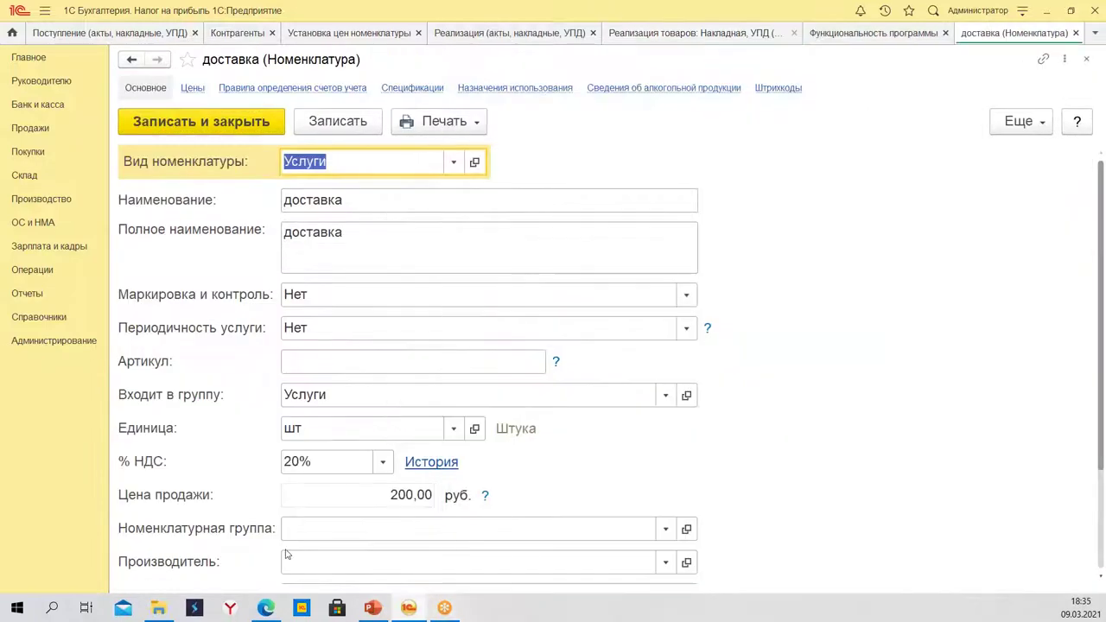
{"action": "scroll", "coordinate": [400, 338], "scroll_direction": "down", "scroll_amount": 3}
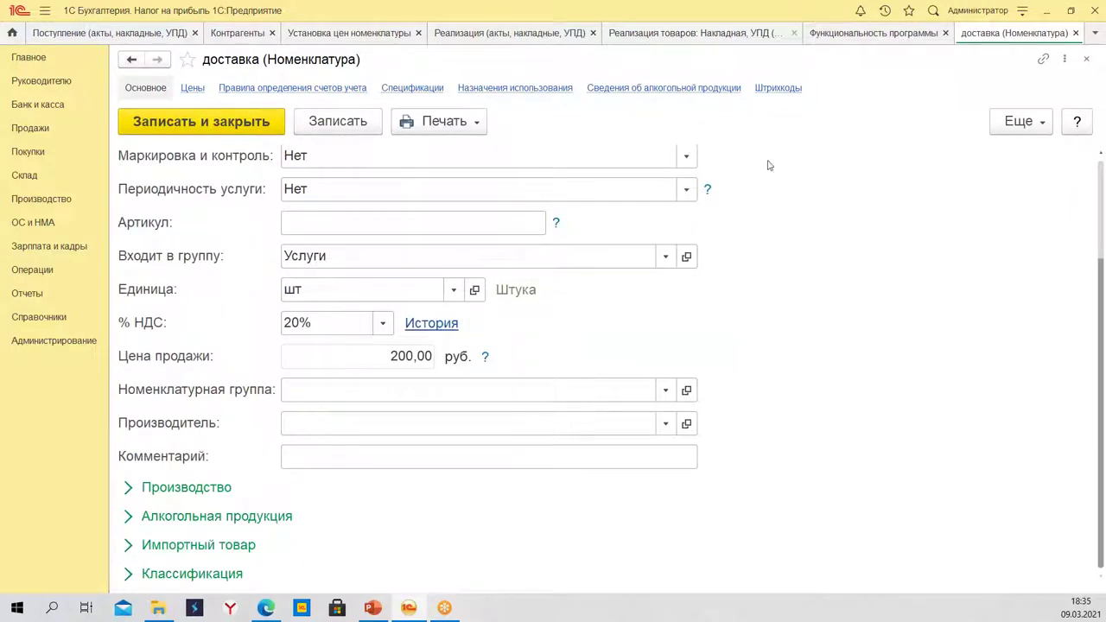
{"action": "left_click", "coordinate": [1076, 33]}
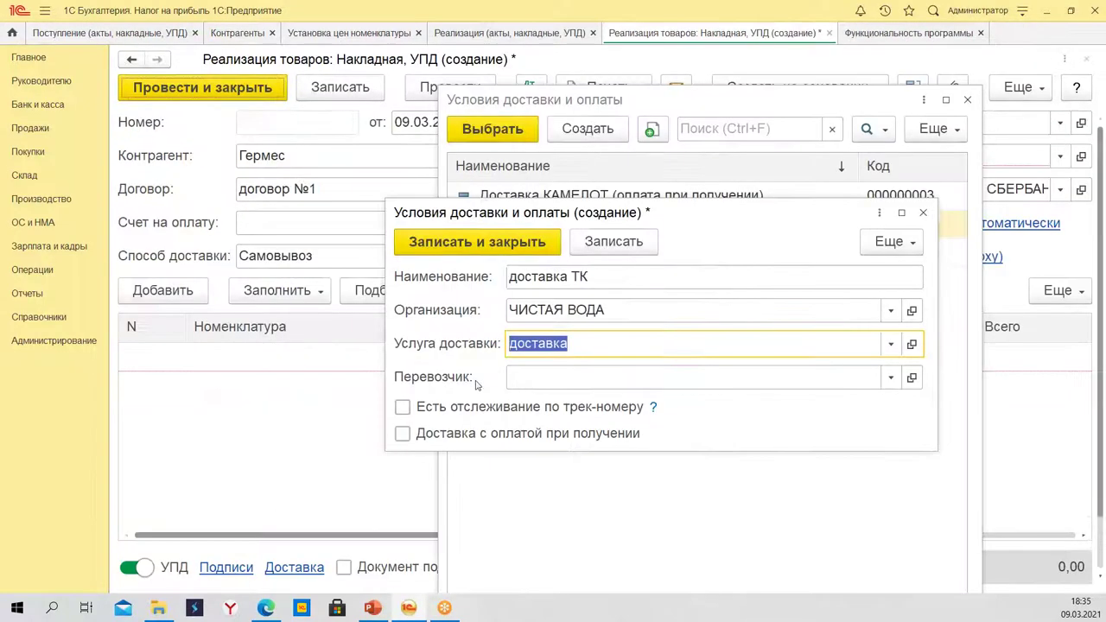
Set the carrier to КАМЕЛОТ and enable track-number tracking and payment on delivery for the new condition.
{"action": "left_click", "coordinate": [654, 377]}
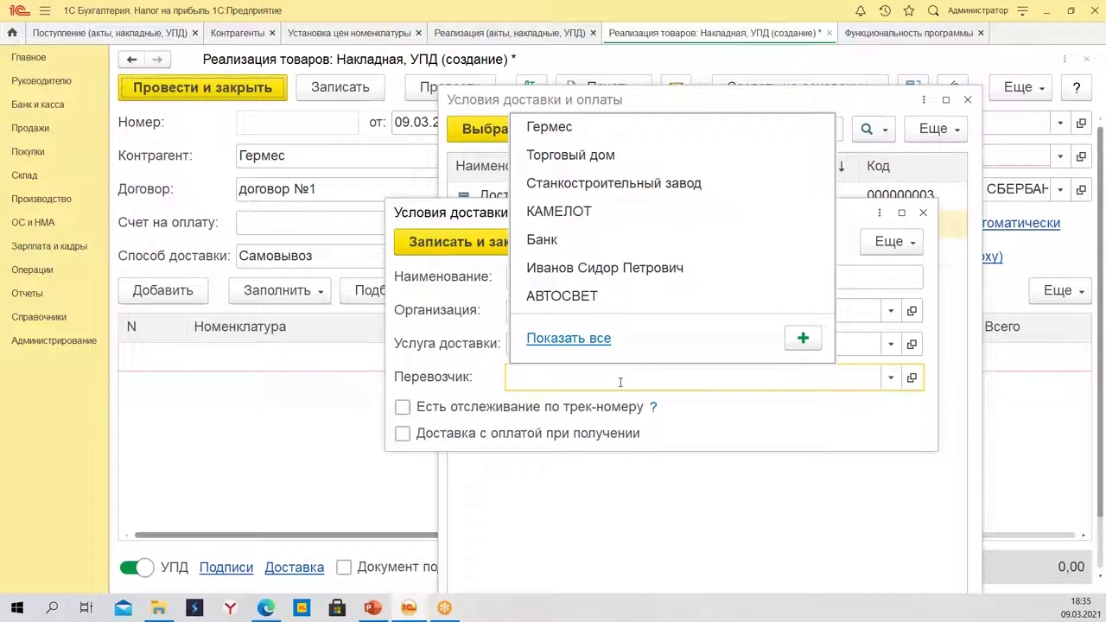
{"action": "left_click", "coordinate": [571, 217]}
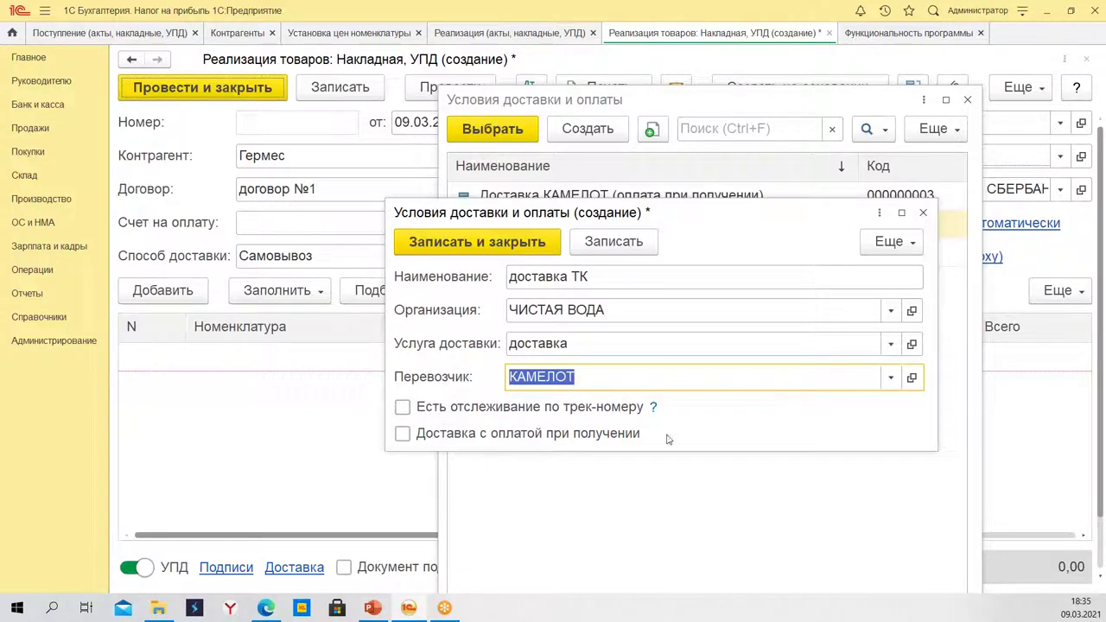
{"action": "left_click", "coordinate": [654, 407]}
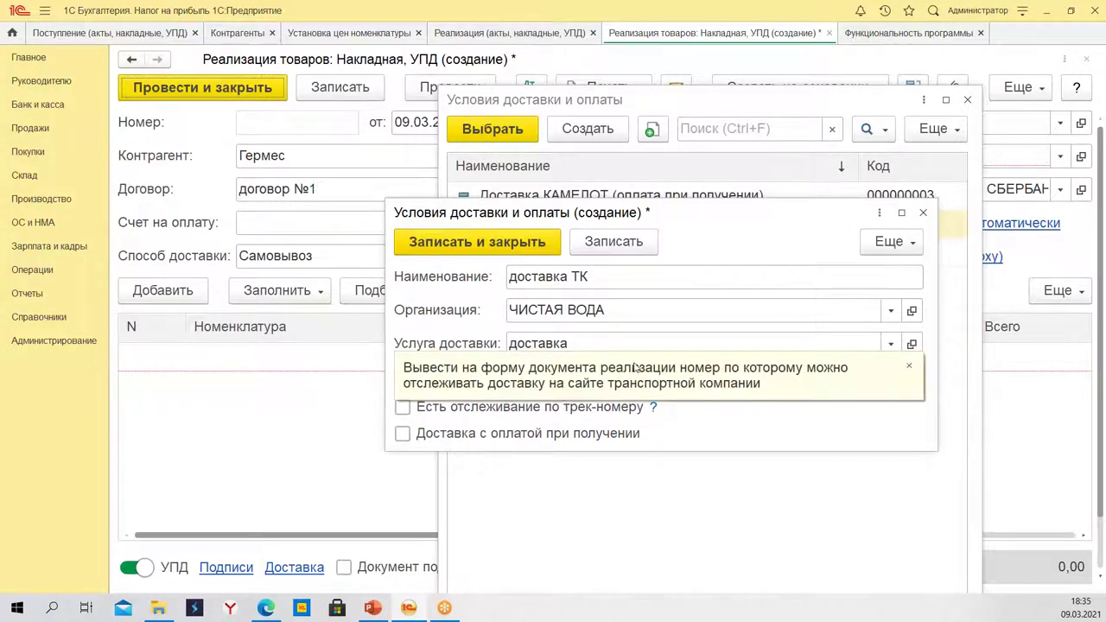
{"action": "left_click", "coordinate": [909, 366]}
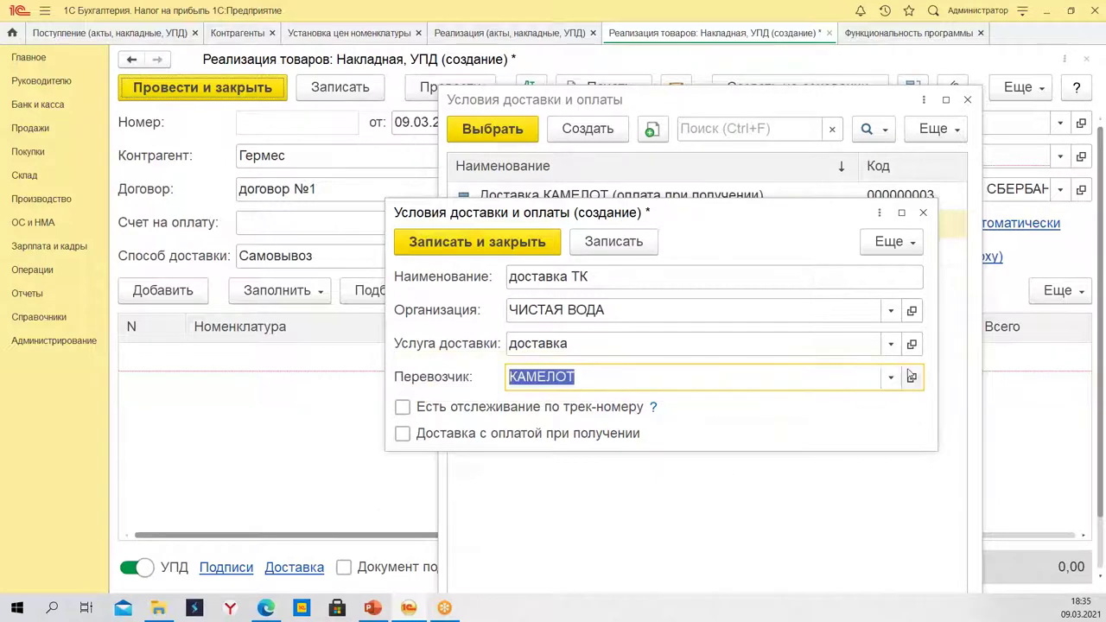
{"action": "left_click", "coordinate": [403, 407]}
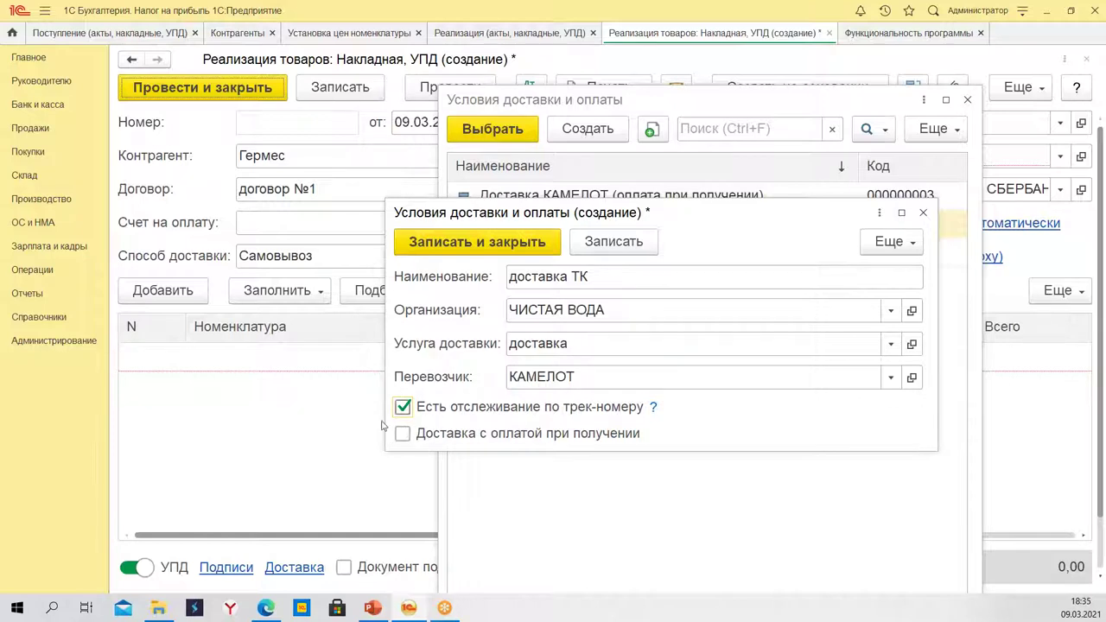
{"action": "left_click", "coordinate": [403, 440]}
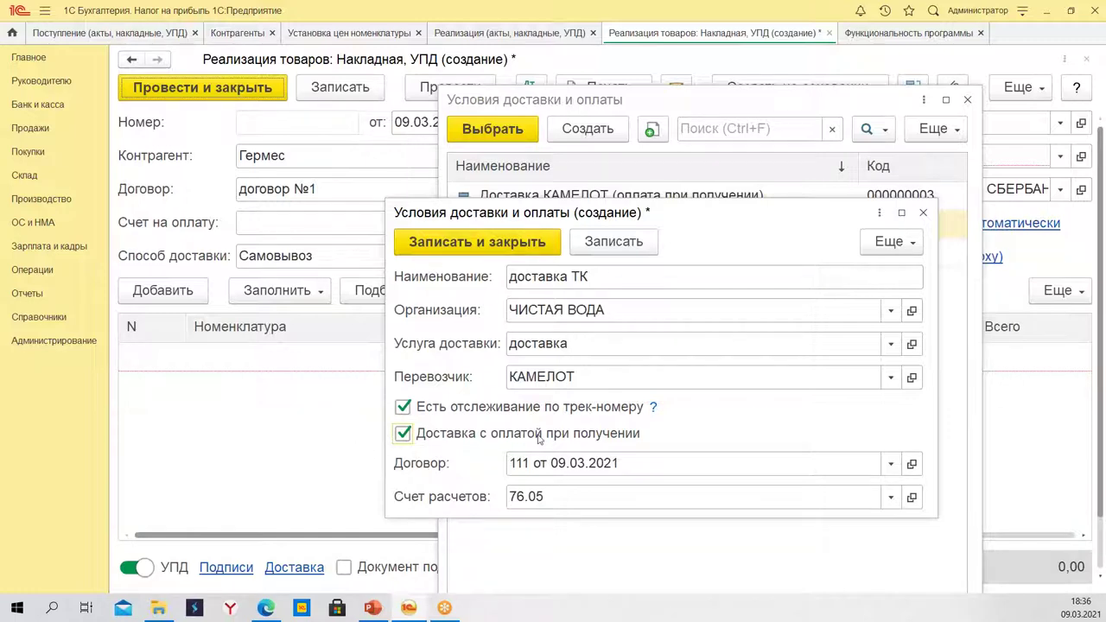
Open the КАМЕЛОТ contract from the full contract list and examine its type and its settlement, VAT and signature sections.
{"action": "left_click", "coordinate": [891, 464]}
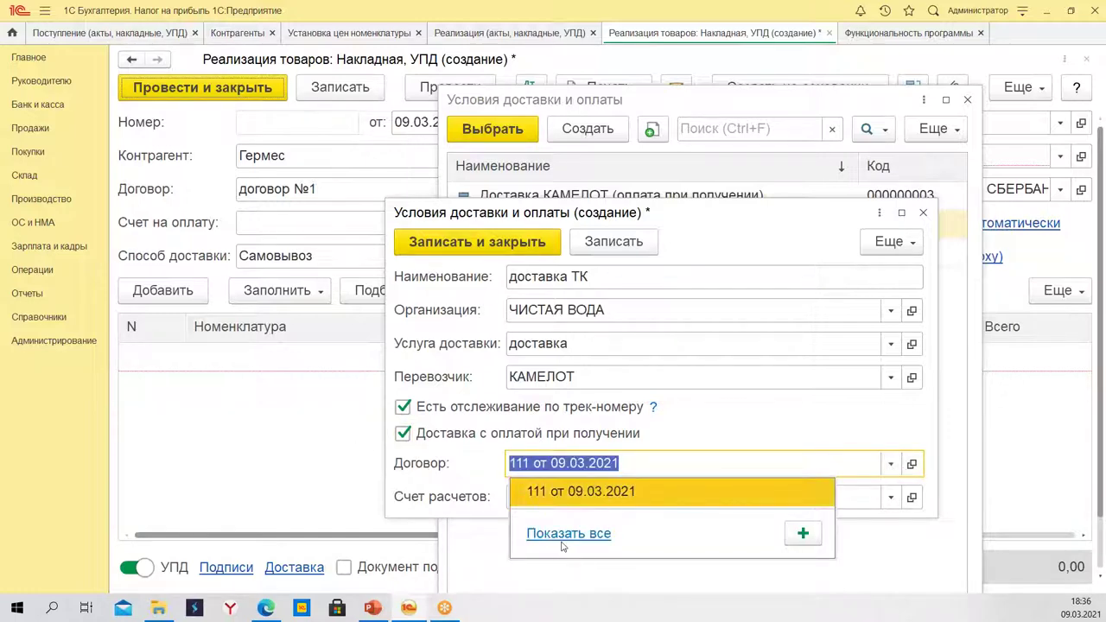
{"action": "left_click", "coordinate": [562, 542]}
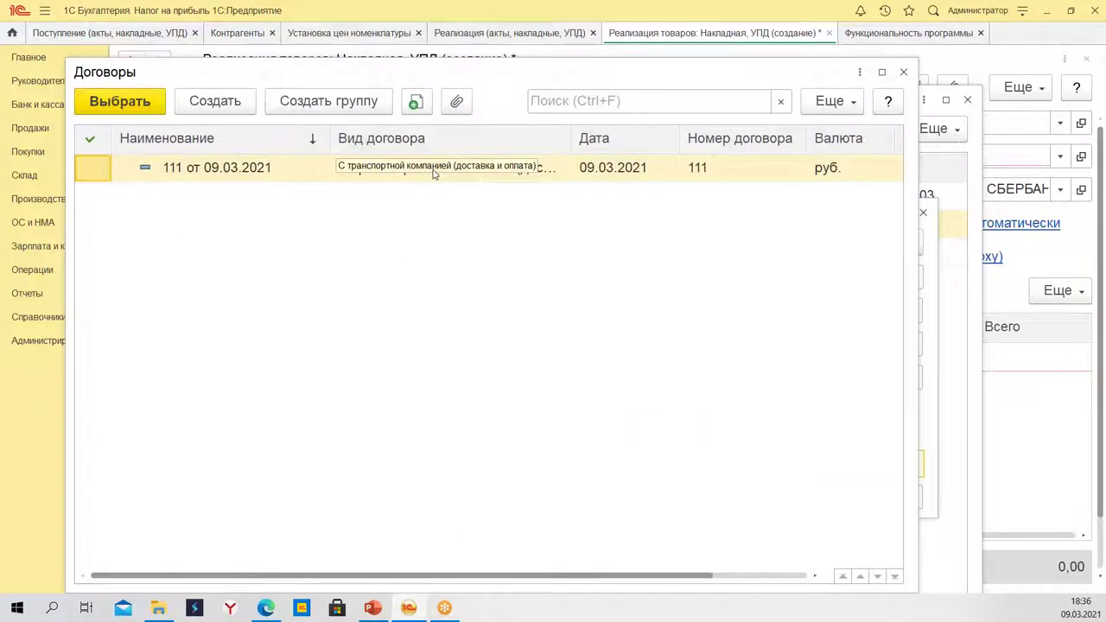
{"action": "left_click", "coordinate": [435, 174]}
{"action": "right_click", "coordinate": [457, 178]}
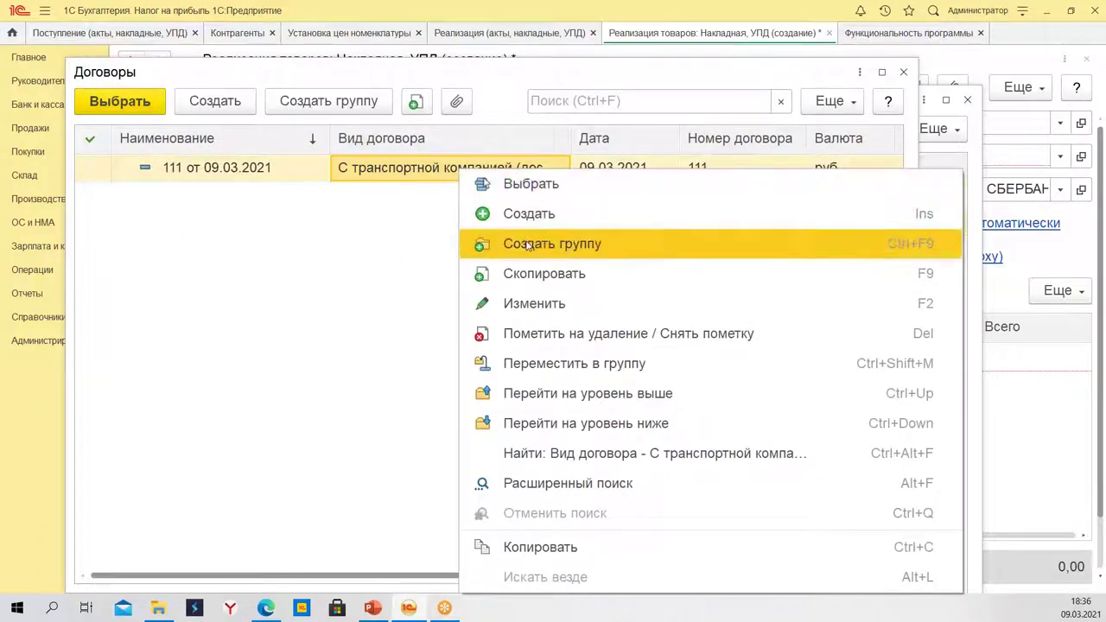
{"action": "left_click", "coordinate": [536, 303]}
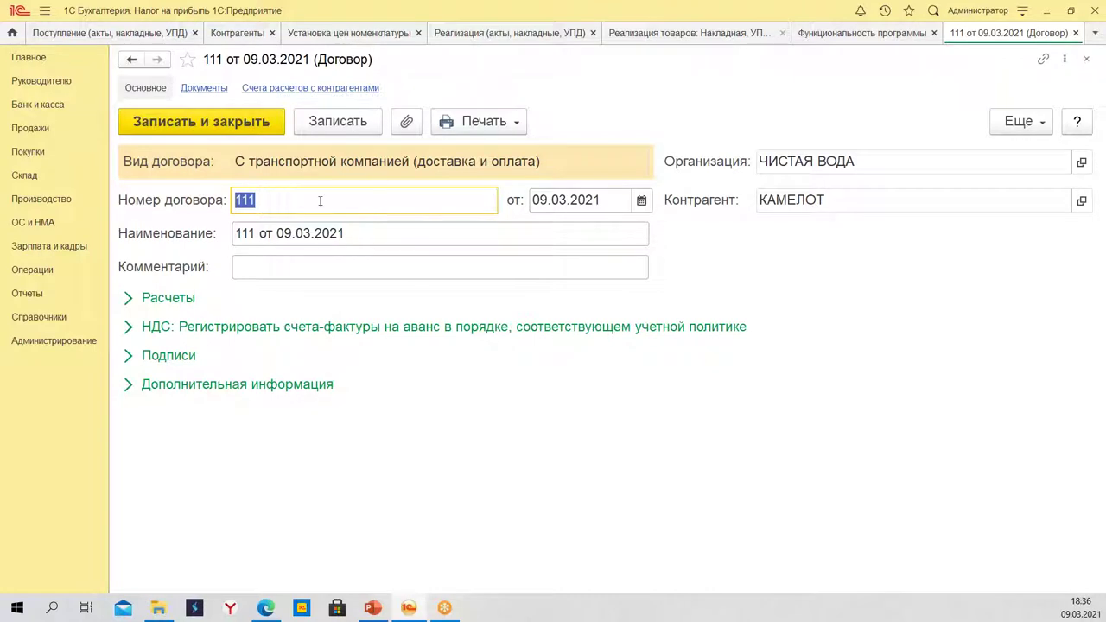
{"action": "left_click", "coordinate": [163, 303]}
{"action": "left_click", "coordinate": [165, 303]}
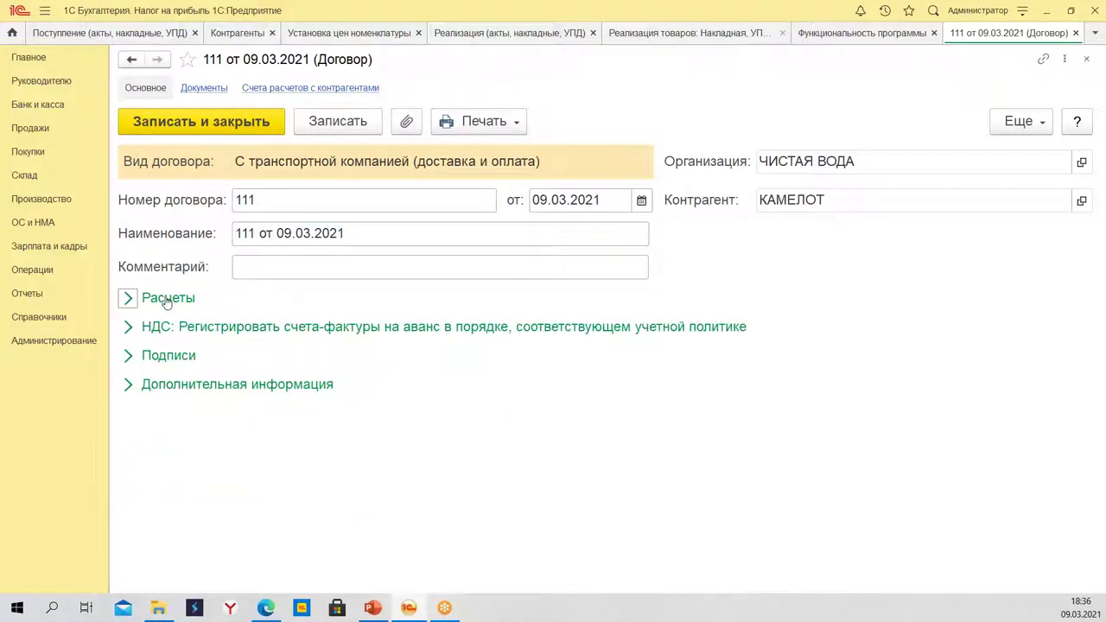
{"action": "left_click", "coordinate": [188, 328]}
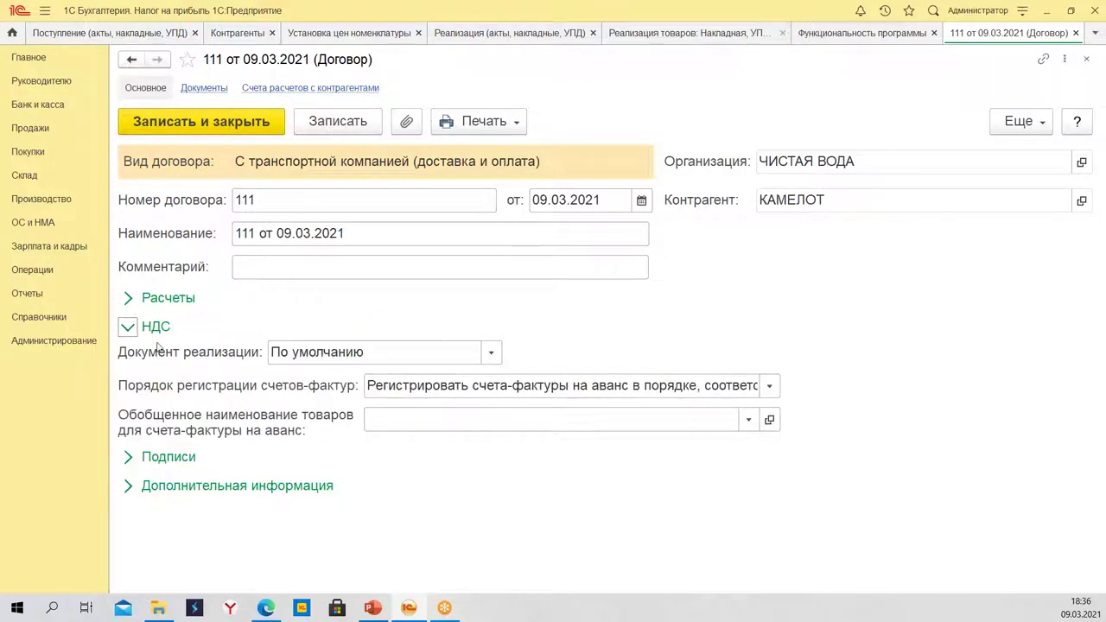
{"action": "left_click", "coordinate": [161, 330]}
{"action": "left_click", "coordinate": [169, 356]}
{"action": "left_click", "coordinate": [171, 356]}
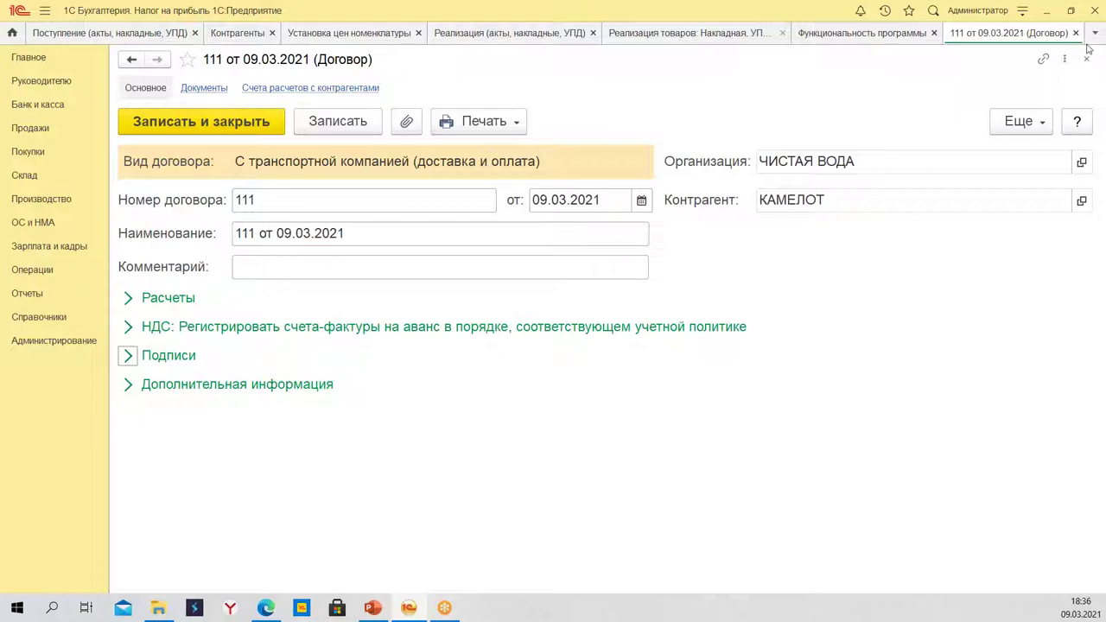
{"action": "left_click", "coordinate": [177, 127]}
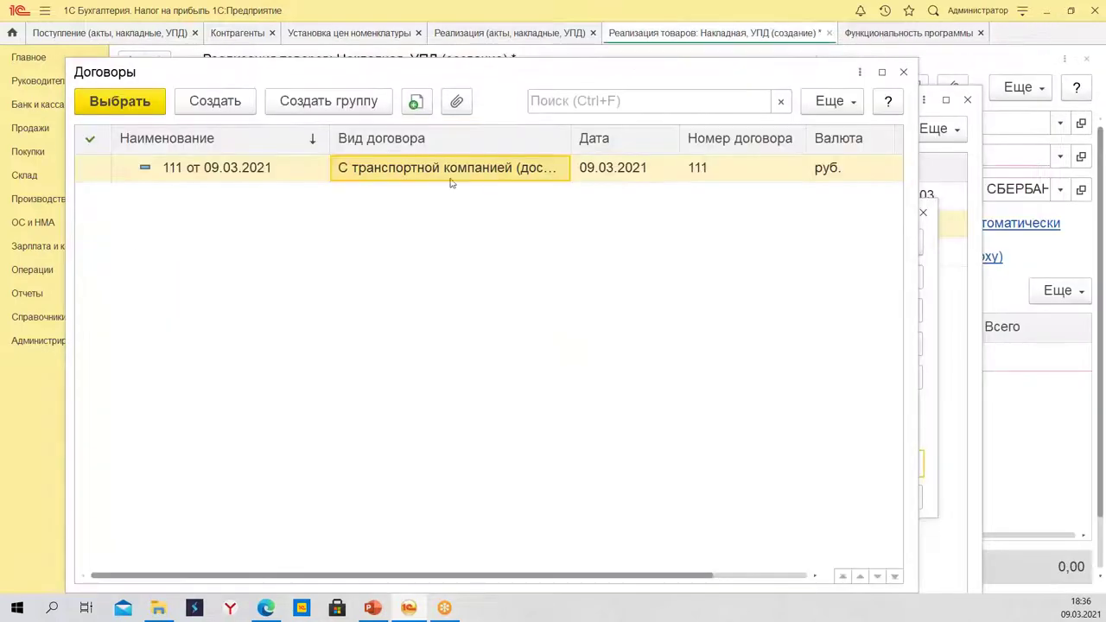
Choose the КАМЕЛОТ transport company contract for the delivery condition, then save and close the condition.
{"action": "double_click", "coordinate": [393, 168]}
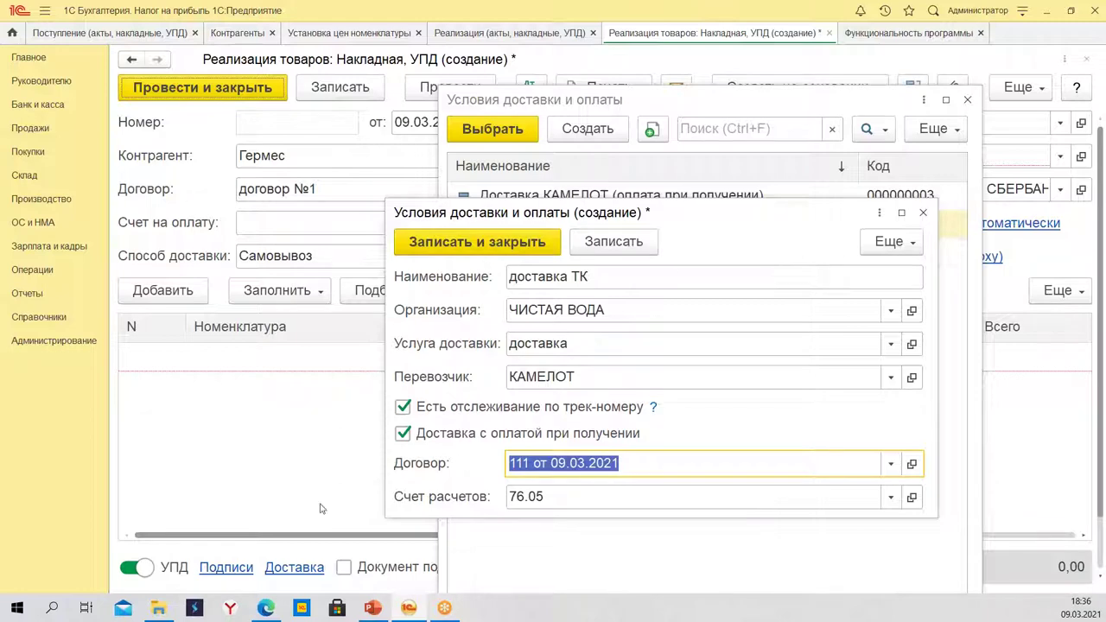
{"action": "left_click", "coordinate": [464, 250]}
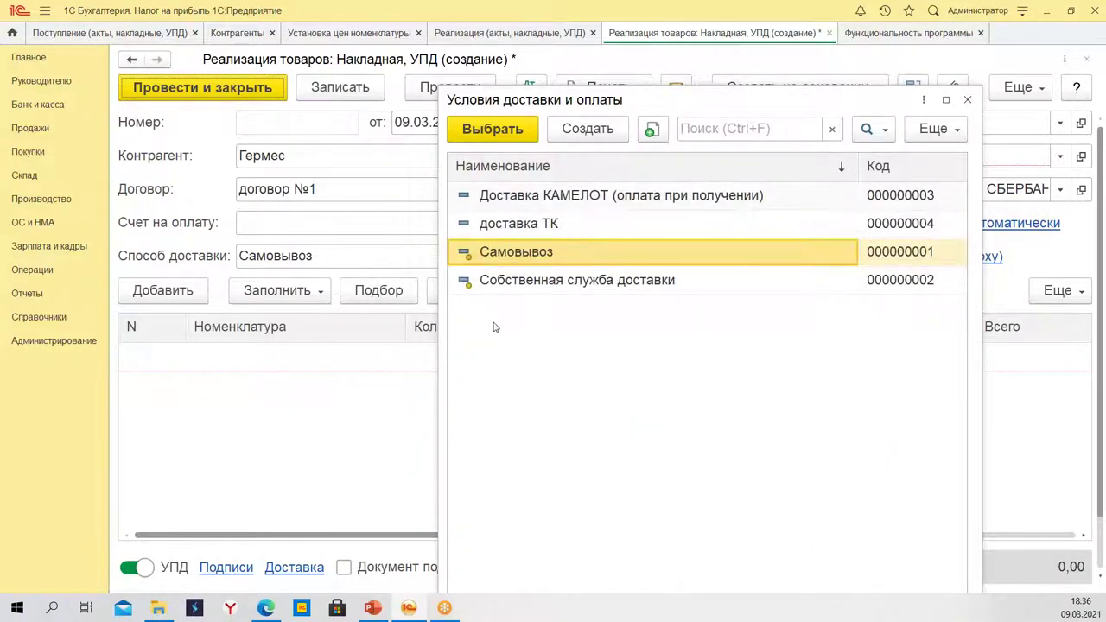
Select доставка ТК as the sales document's delivery method and agree to add the delivery service.
{"action": "left_click", "coordinate": [530, 228]}
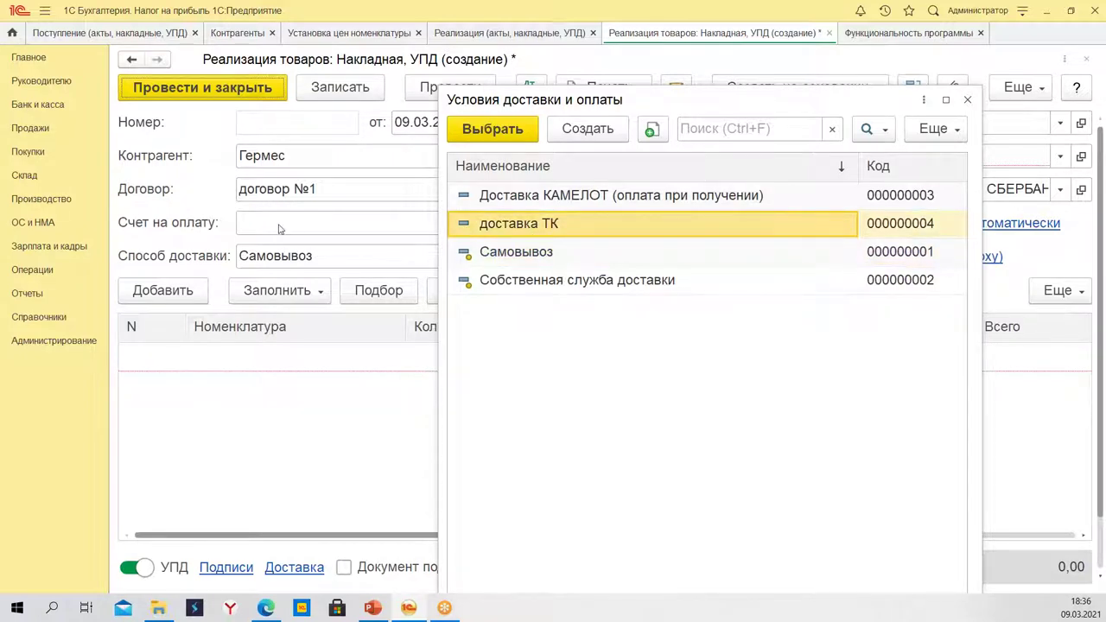
{"action": "double_click", "coordinate": [529, 224]}
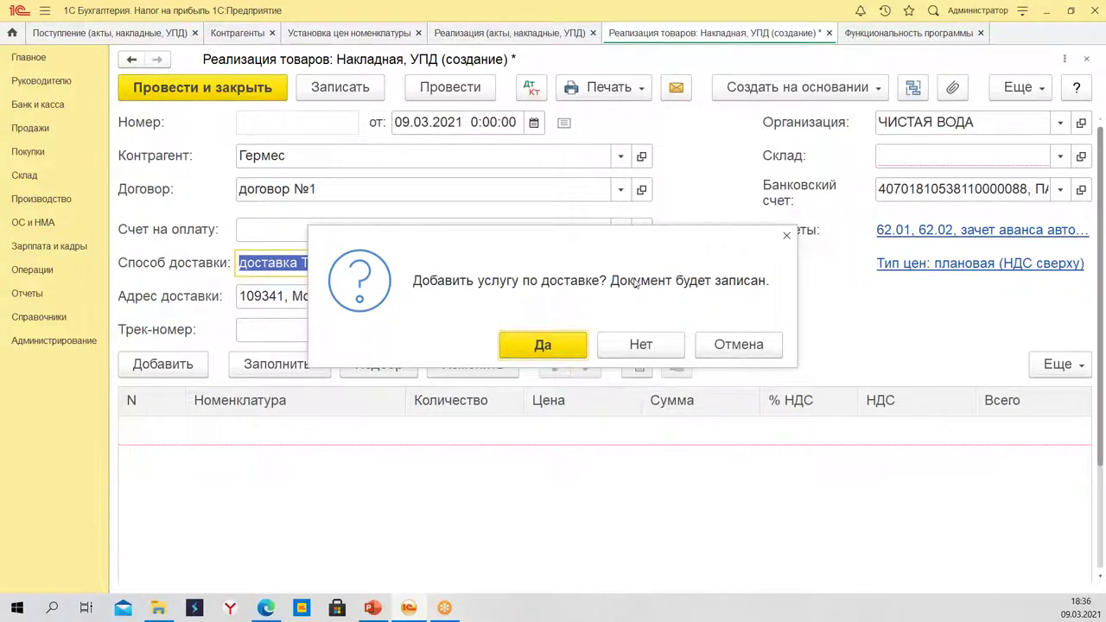
{"action": "left_click", "coordinate": [542, 346]}
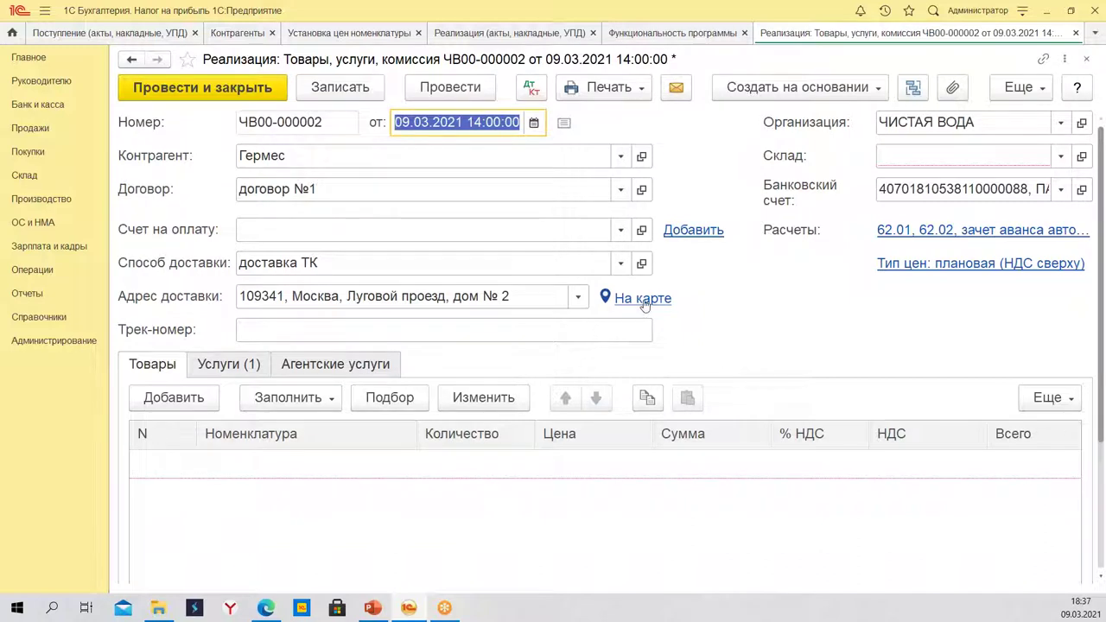
Enter the shipment's track number in the sales document and check the delivery row among its services.
{"action": "left_click", "coordinate": [340, 332]}
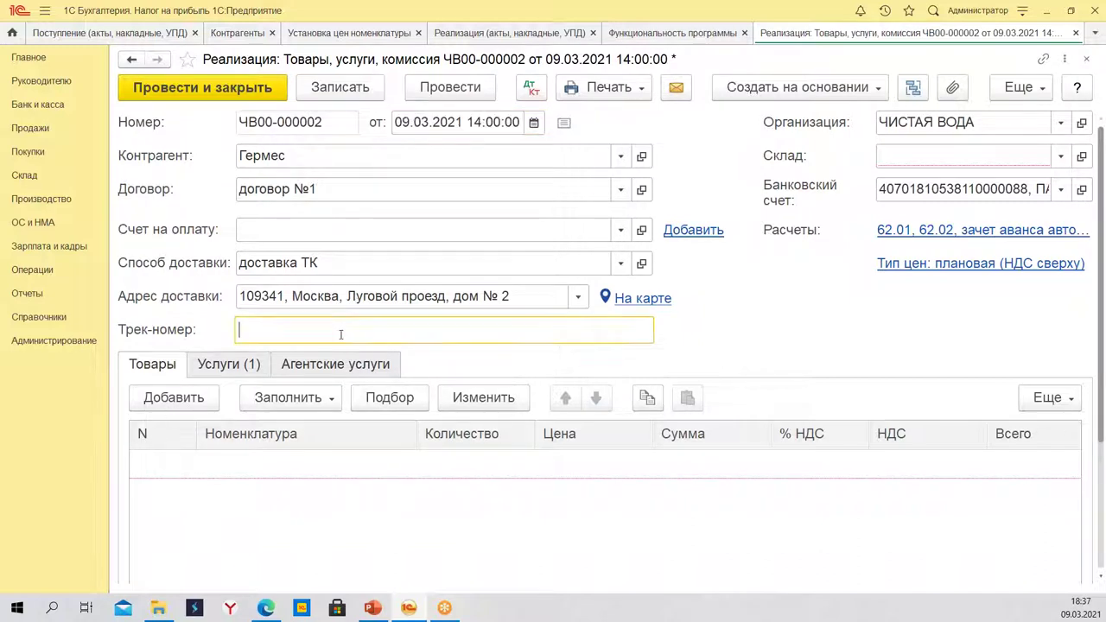
{"action": "type", "text": "3436476"}
{"action": "left_click", "coordinate": [227, 364]}
{"action": "scroll", "coordinate": [207, 327], "scroll_direction": "down", "scroll_amount": 5}
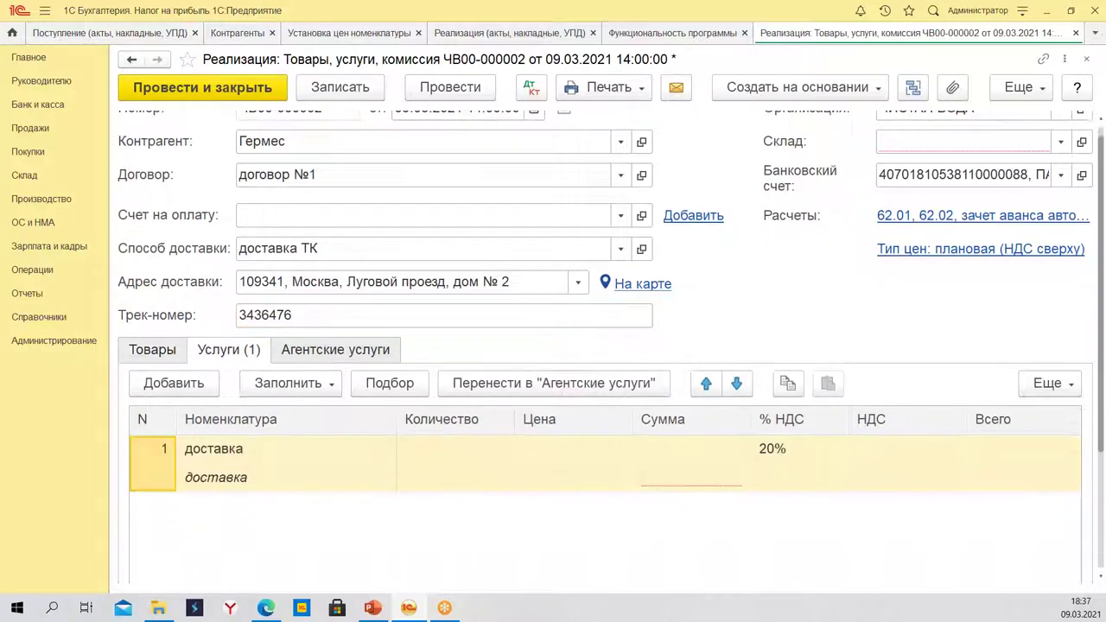
{"action": "left_click_drag", "start_coordinate": [596, 468], "coordinate": [480, 513]}
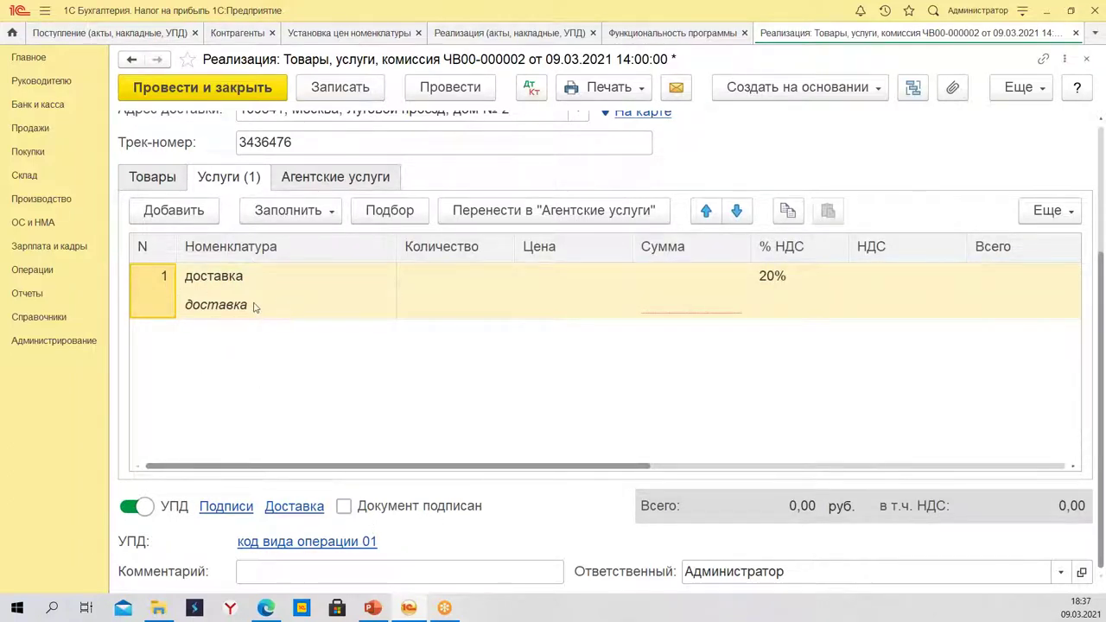
Add Рукавицы to the document's goods with a quantity of 2.
{"action": "scroll", "coordinate": [255, 308], "scroll_direction": "up", "scroll_amount": 3}
{"action": "left_click", "coordinate": [153, 364]}
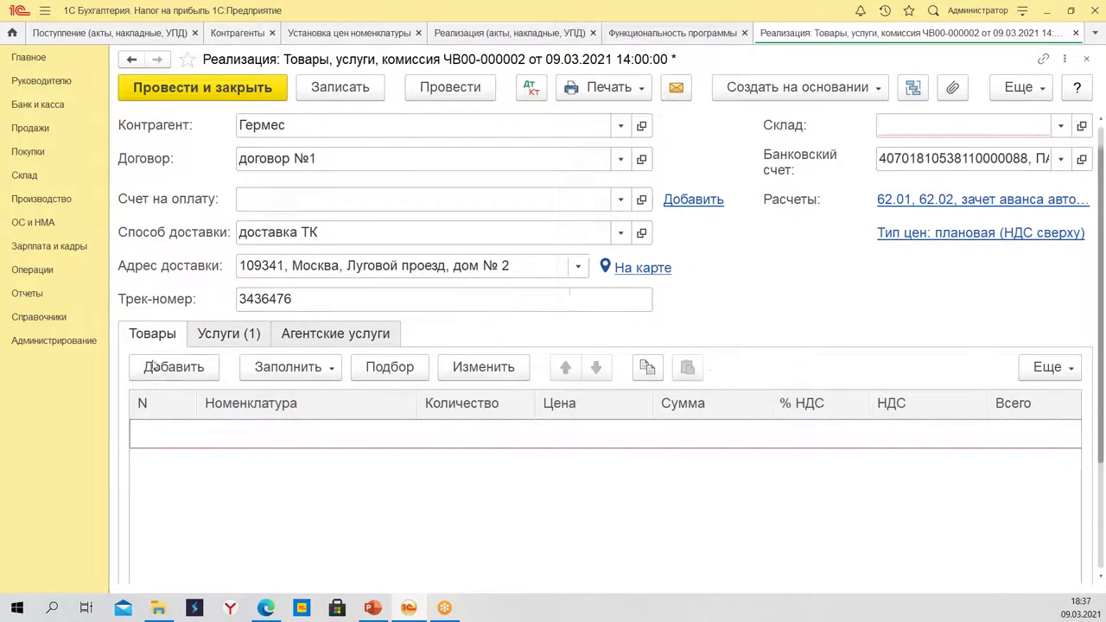
{"action": "scroll", "coordinate": [163, 372], "scroll_direction": "down", "scroll_amount": 3}
{"action": "left_click", "coordinate": [190, 216]}
{"action": "key", "text": "Down"}
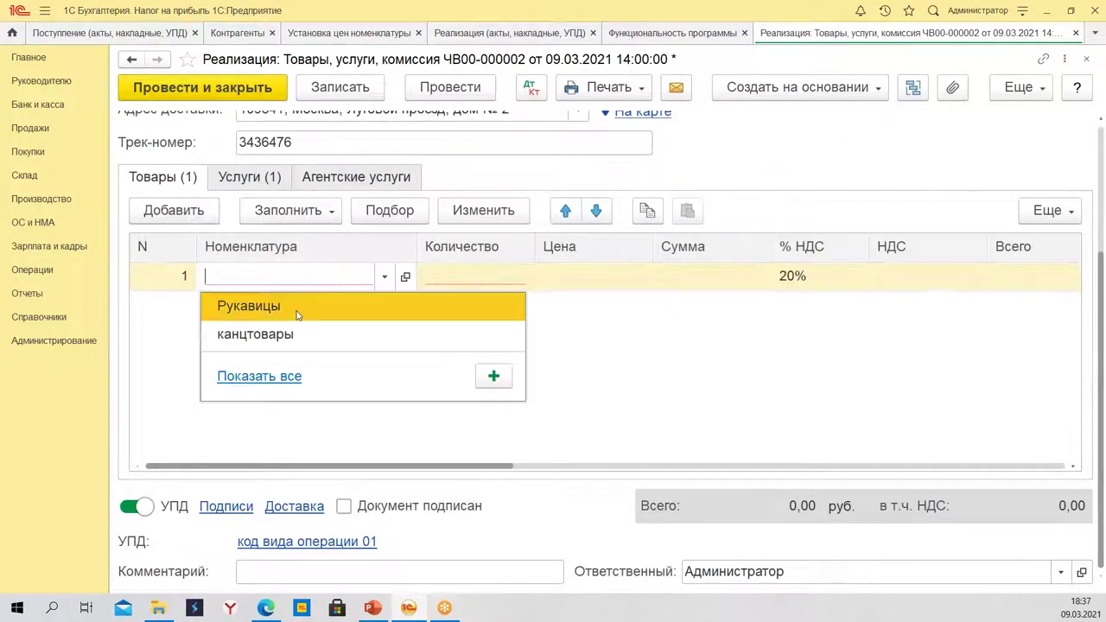
{"action": "key", "text": "Return"}
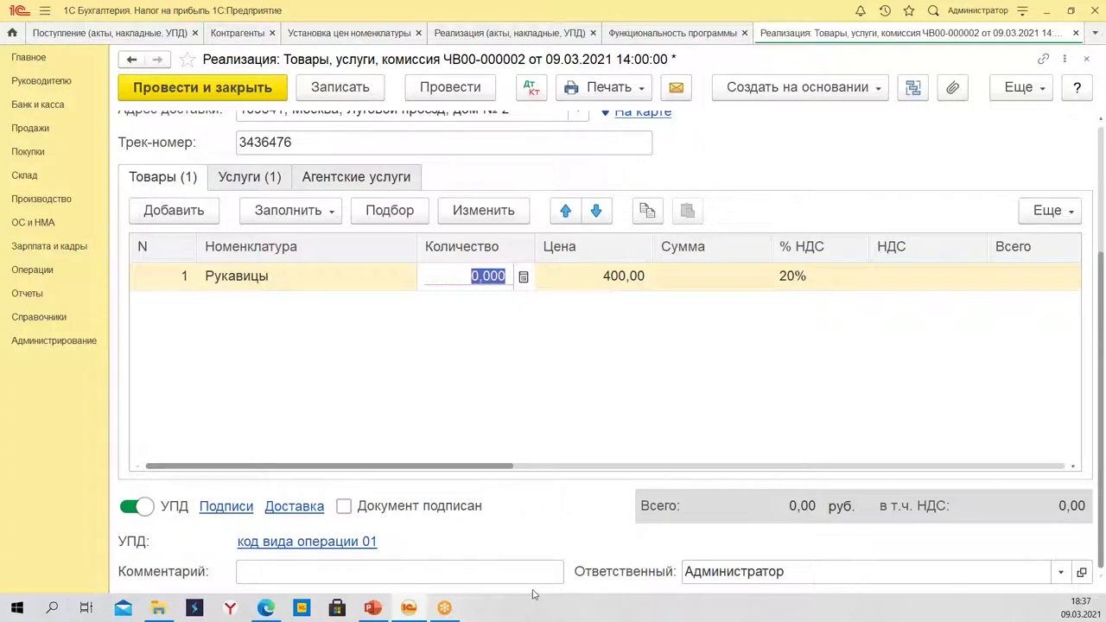
{"action": "type", "text": "2"}
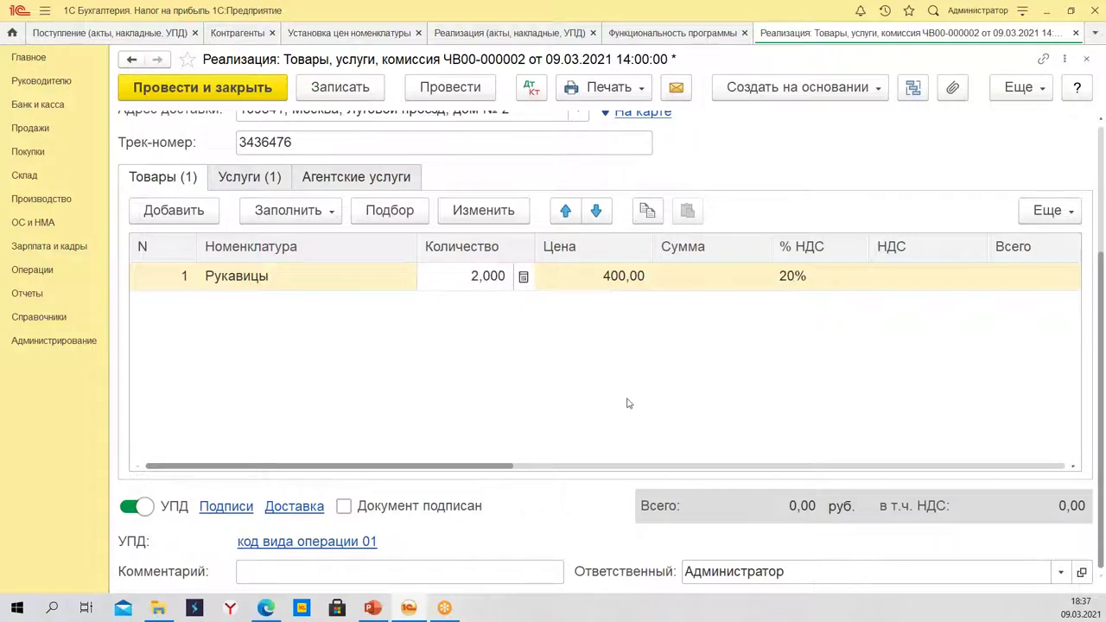
{"action": "key", "text": "Return"}
Set the price of the доставка row among the sales document's services to 250.
{"action": "left_click", "coordinate": [273, 179]}
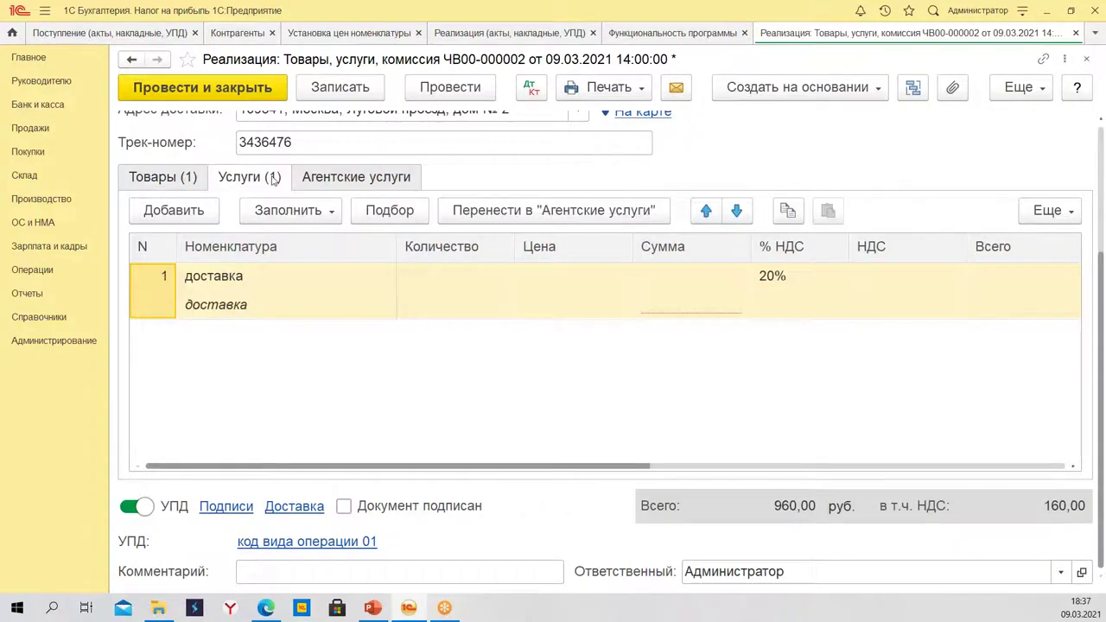
{"action": "left_click", "coordinate": [476, 282]}
{"action": "left_click", "coordinate": [579, 291]}
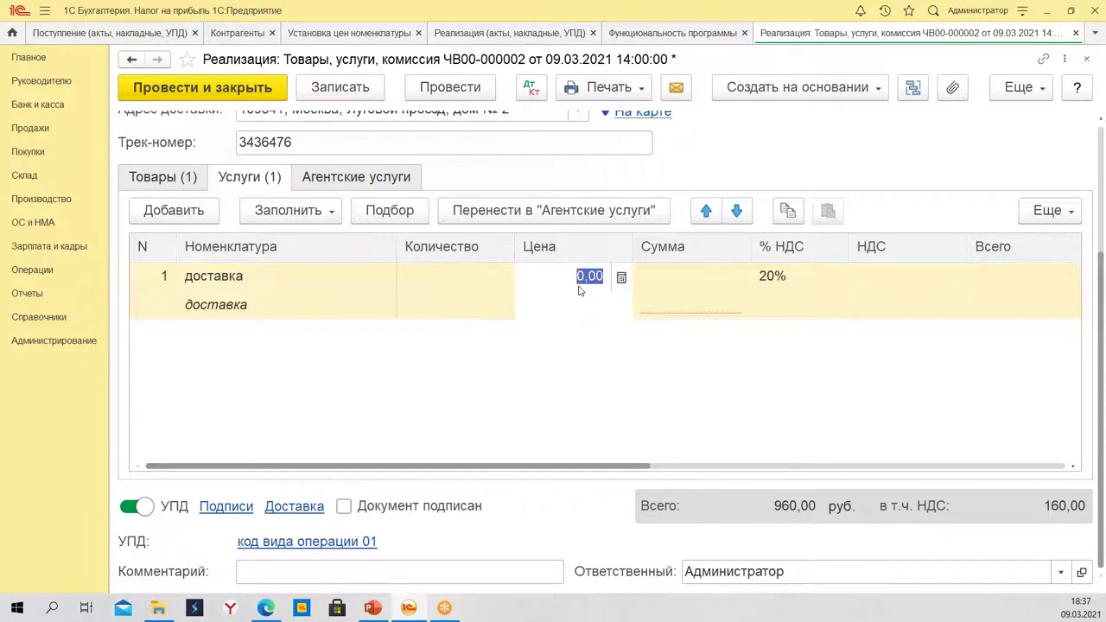
{"action": "type", "text": "1250"}
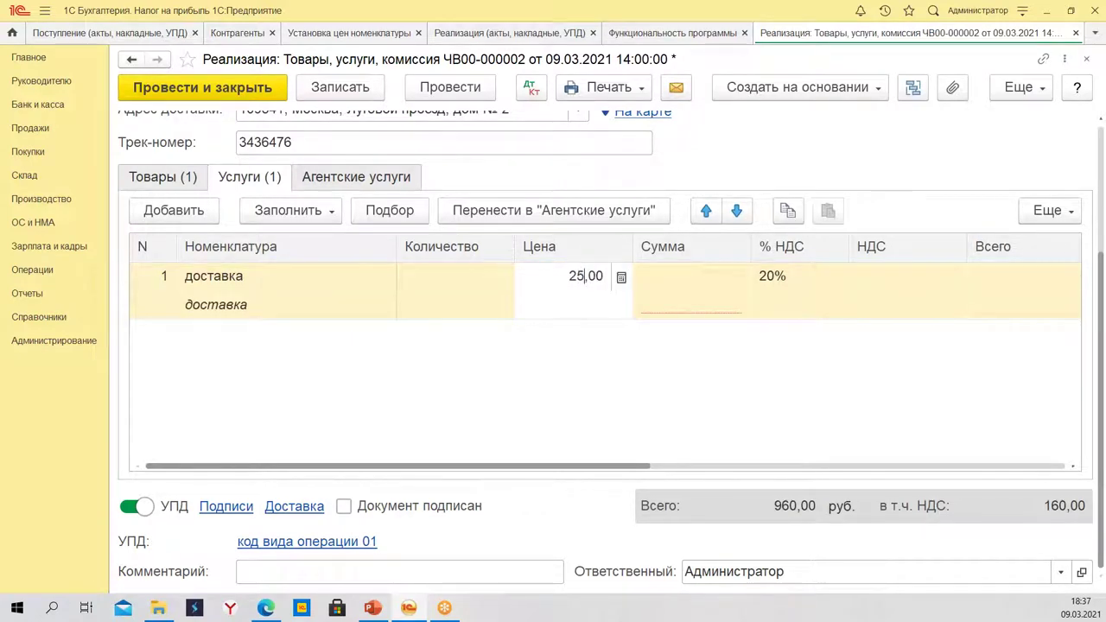
{"action": "key", "text": "Return"}
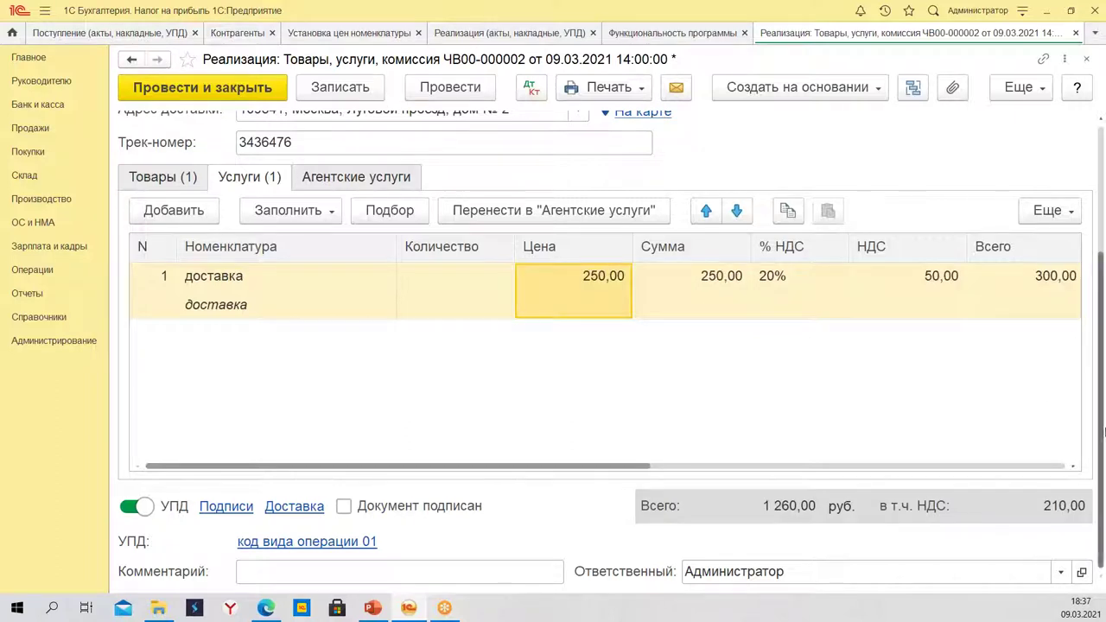
Choose Основная номенклатурная группа as the income account's Субконто for the доставка service row.
{"action": "left_click_drag", "start_coordinate": [558, 467], "coordinate": [398, 276]}
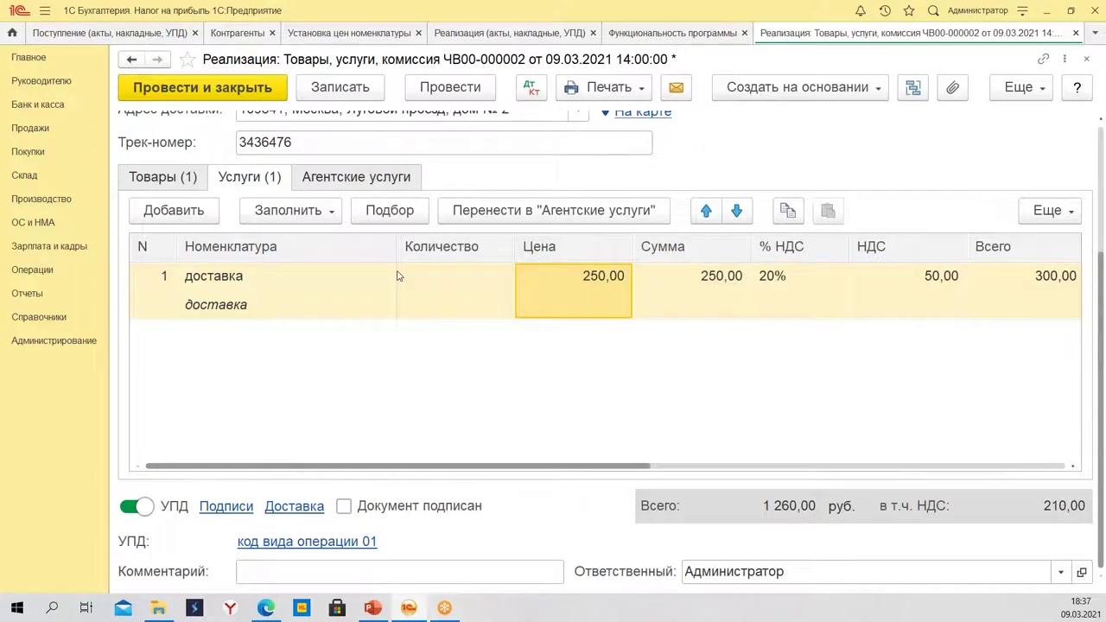
{"action": "scroll", "coordinate": [553, 363], "scroll_direction": "up", "scroll_amount": 5}
{"action": "scroll", "coordinate": [716, 451], "scroll_direction": "down", "scroll_amount": 5}
{"action": "left_click_drag", "start_coordinate": [618, 465], "coordinate": [983, 303]}
{"action": "left_click", "coordinate": [768, 284]}
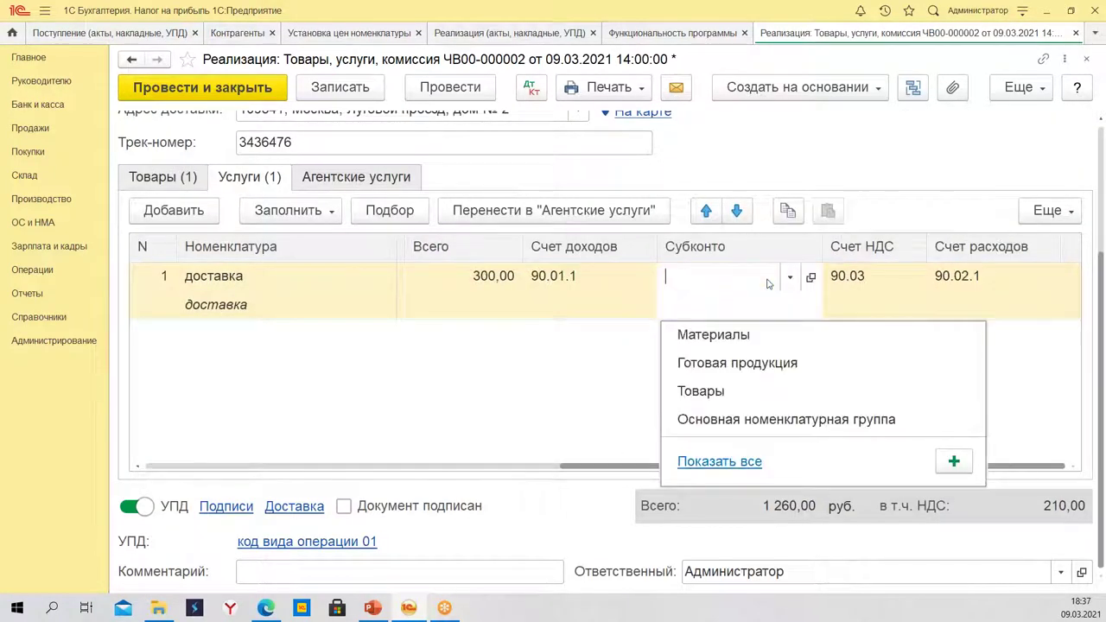
{"action": "left_click", "coordinate": [778, 422]}
{"action": "left_click", "coordinate": [447, 346]}
Set the sales document's warehouse to Основной склад and try to post the document.
{"action": "left_click", "coordinate": [449, 87]}
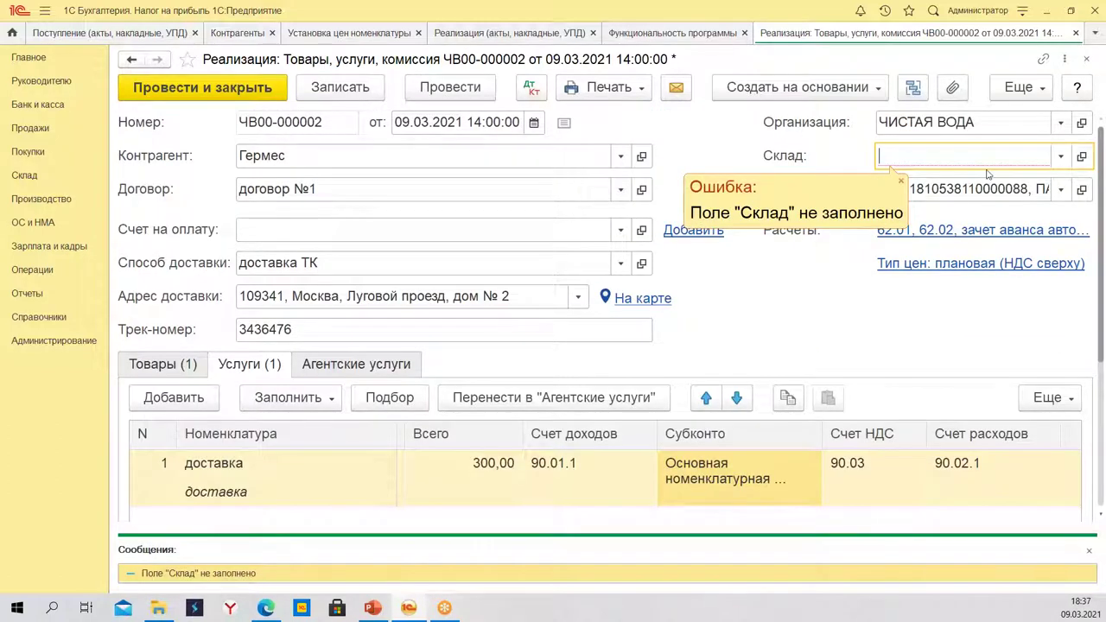
{"action": "left_click", "coordinate": [1061, 155]}
{"action": "left_click", "coordinate": [906, 177]}
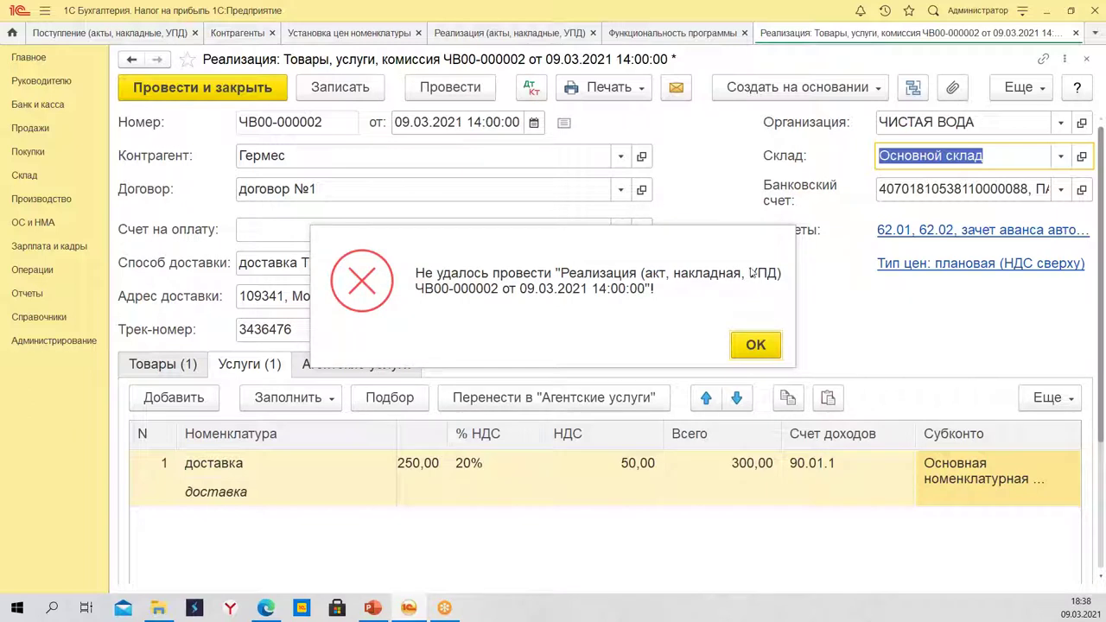
{"action": "left_click", "coordinate": [755, 346]}
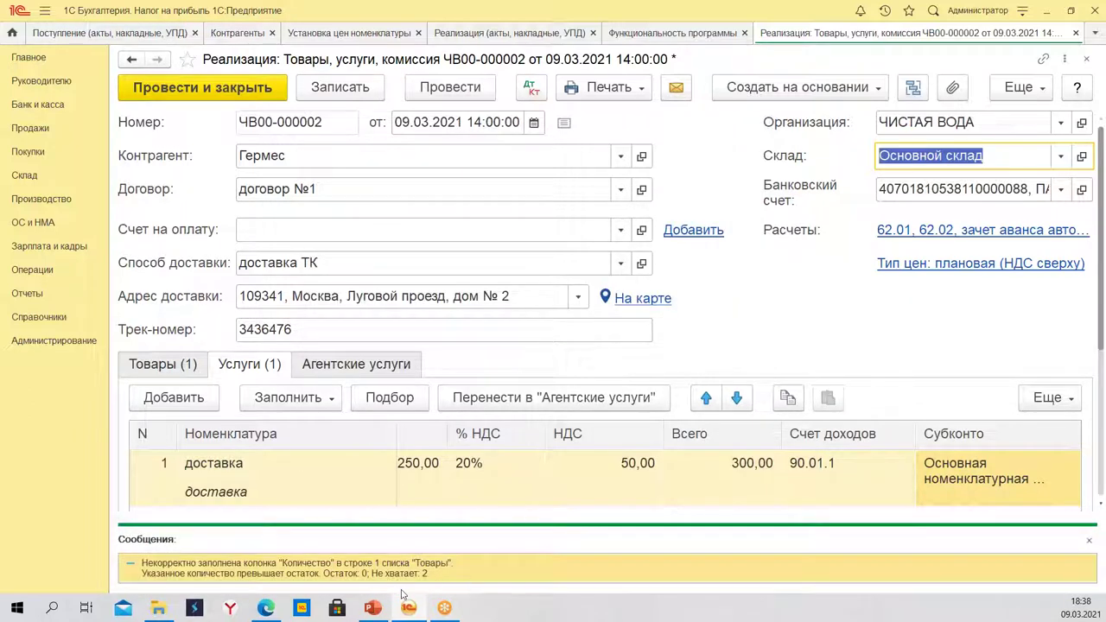
{"action": "left_click", "coordinate": [465, 578]}
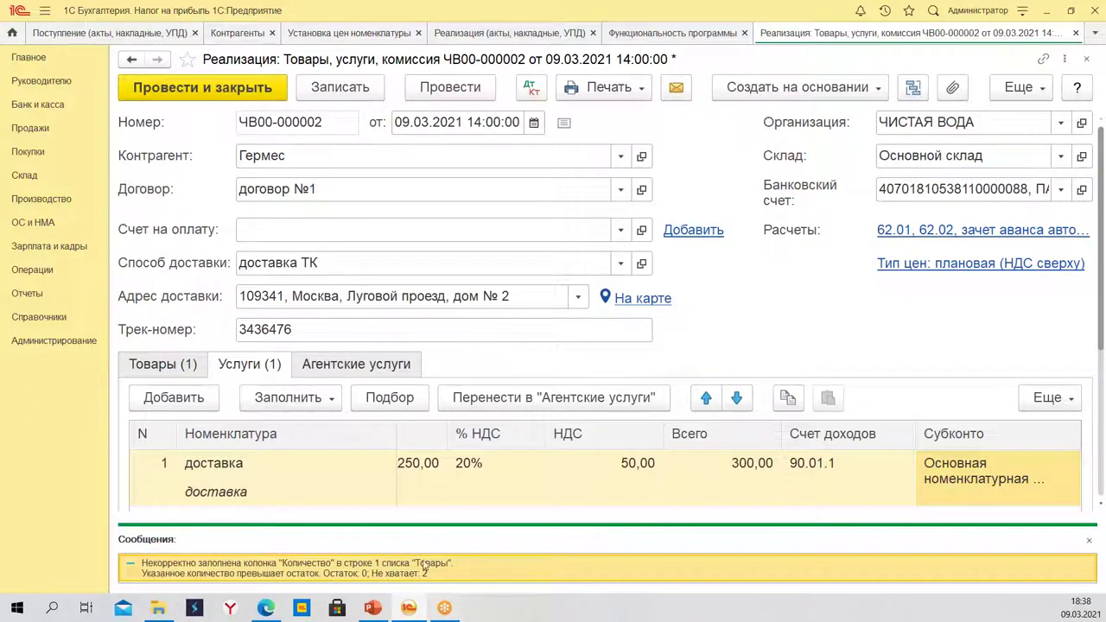
Delete the Рукавицы row from the sales document's goods.
{"action": "left_click", "coordinate": [152, 363]}
{"action": "scroll", "coordinate": [311, 220], "scroll_direction": "down", "scroll_amount": 3}
{"action": "left_click", "coordinate": [294, 202]}
{"action": "right_click", "coordinate": [309, 203]}
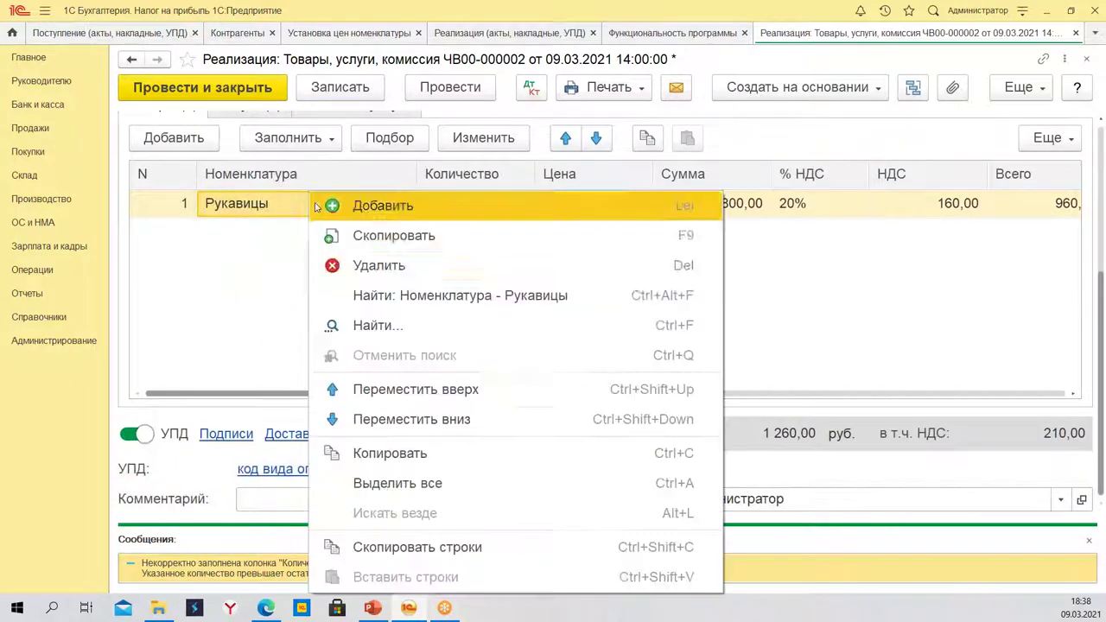
{"action": "left_click", "coordinate": [404, 268]}
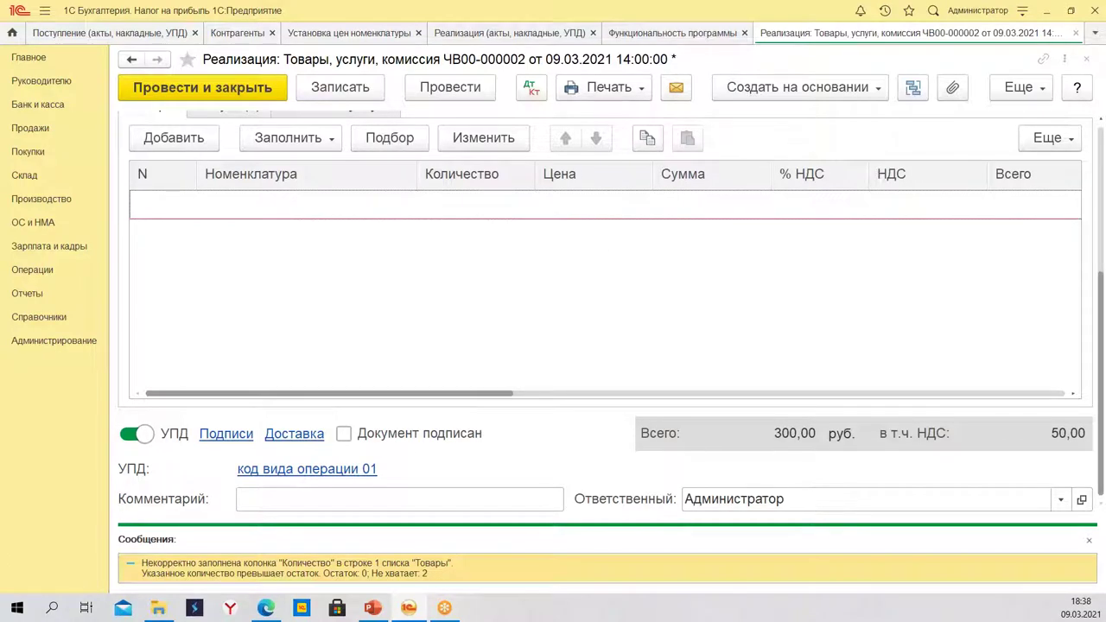
Pick кабель from the items in stock with quantity 2 and price 500, and transfer it to the document's goods.
{"action": "left_click", "coordinate": [390, 137]}
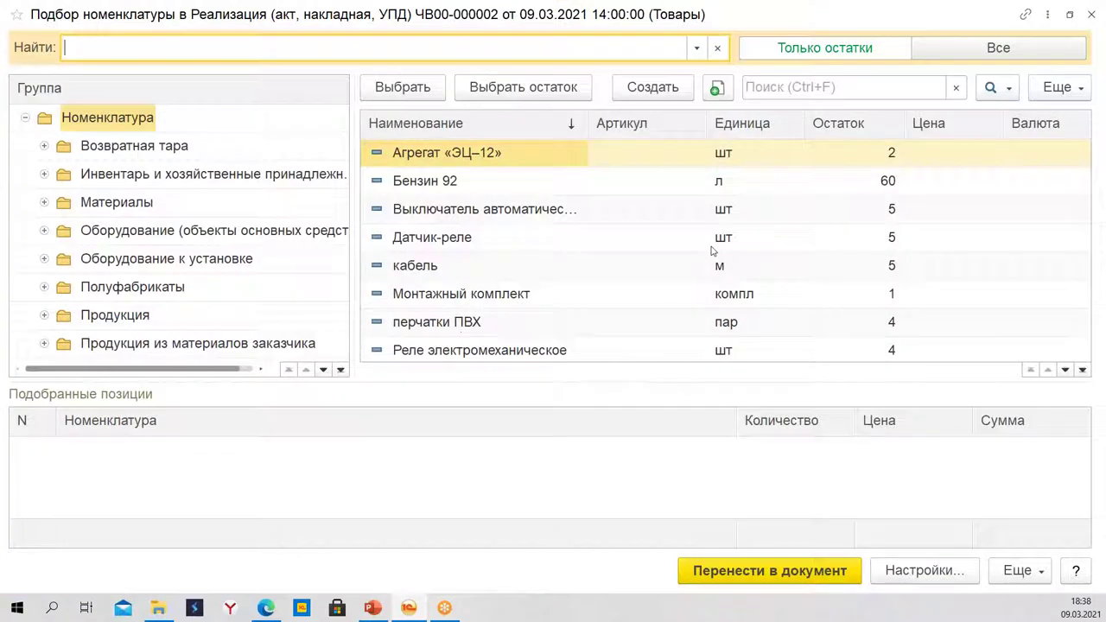
{"action": "left_click", "coordinate": [447, 269]}
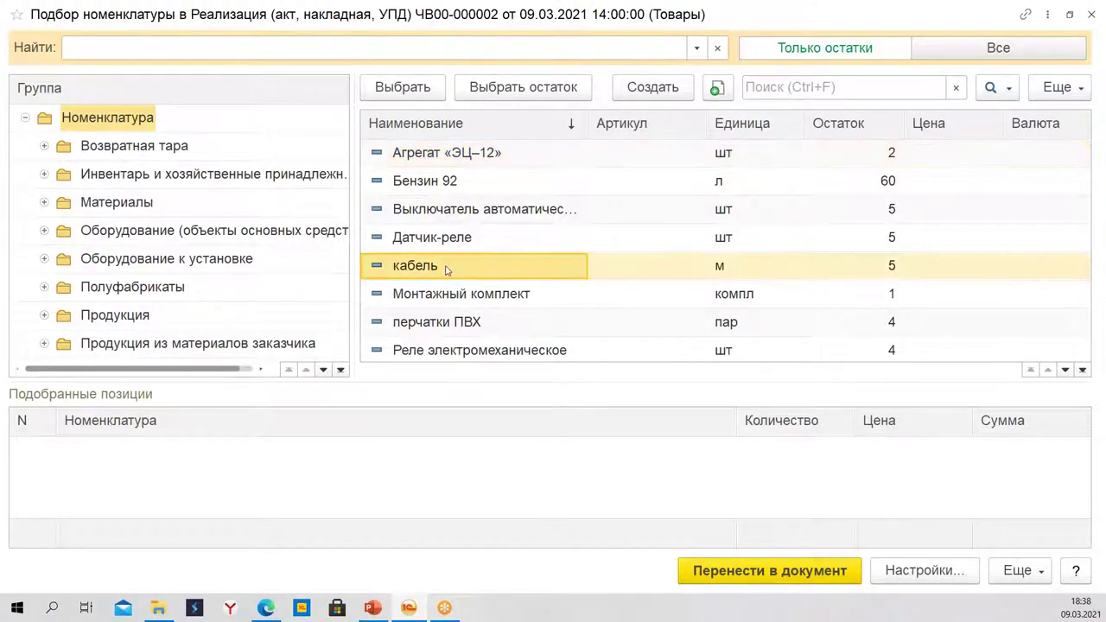
{"action": "double_click", "coordinate": [447, 269]}
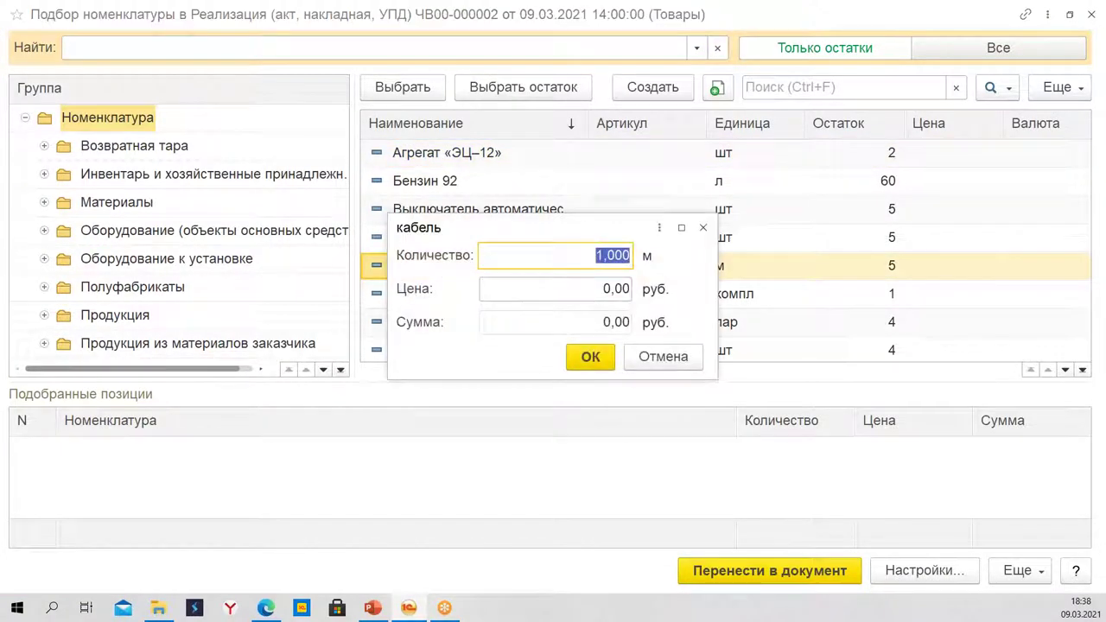
{"action": "type", "text": "2"}
{"action": "key", "text": "Tab"}
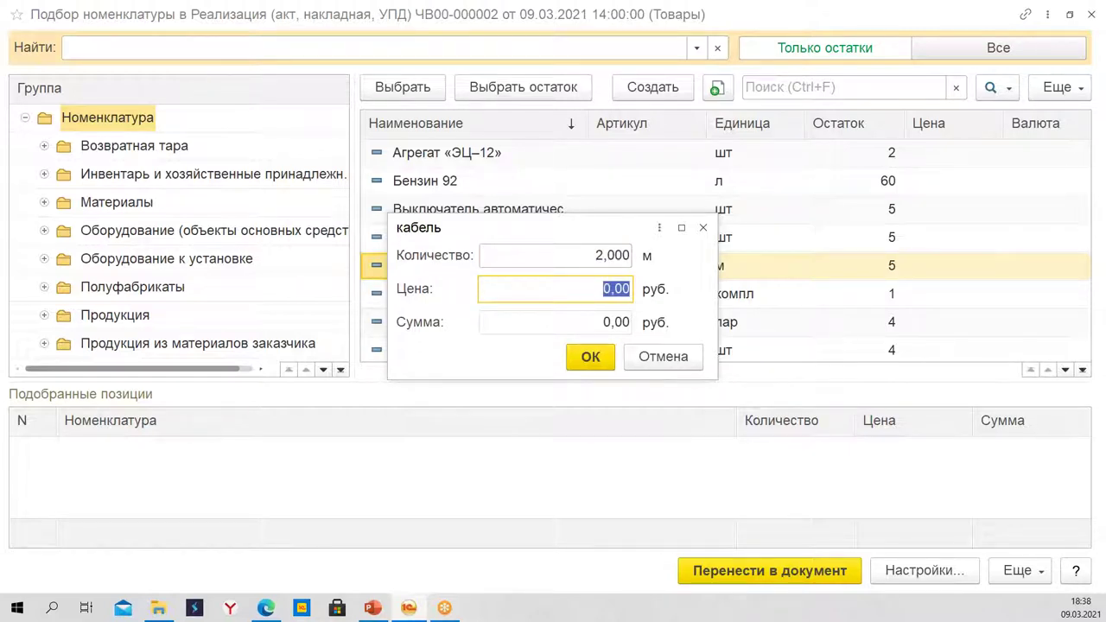
{"action": "type", "text": "500"}
{"action": "key", "text": "Tab"}
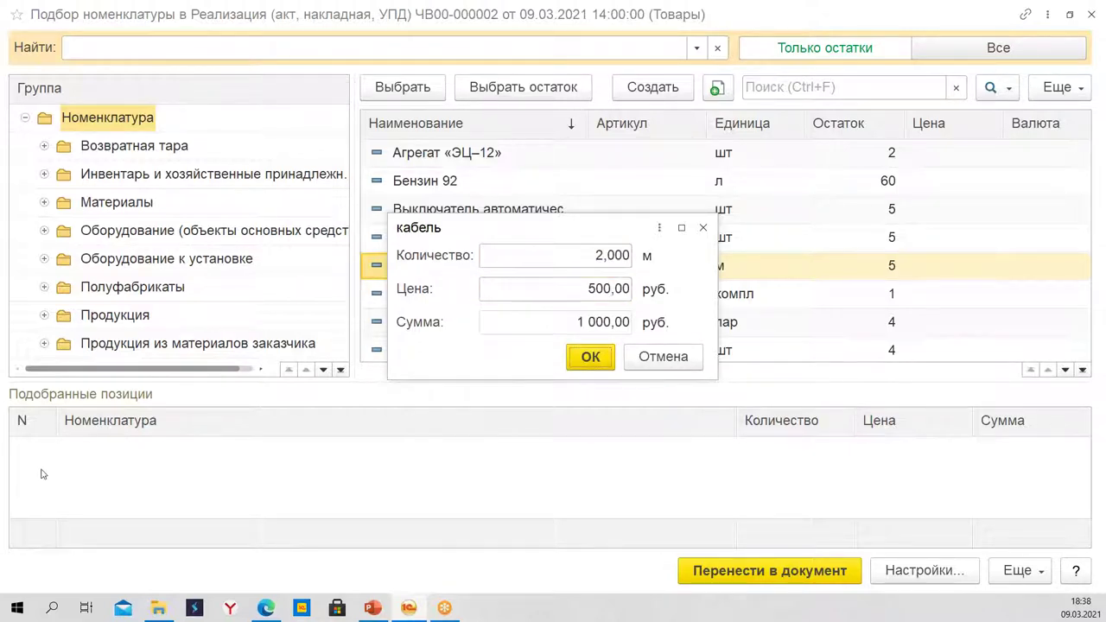
{"action": "left_click", "coordinate": [596, 357]}
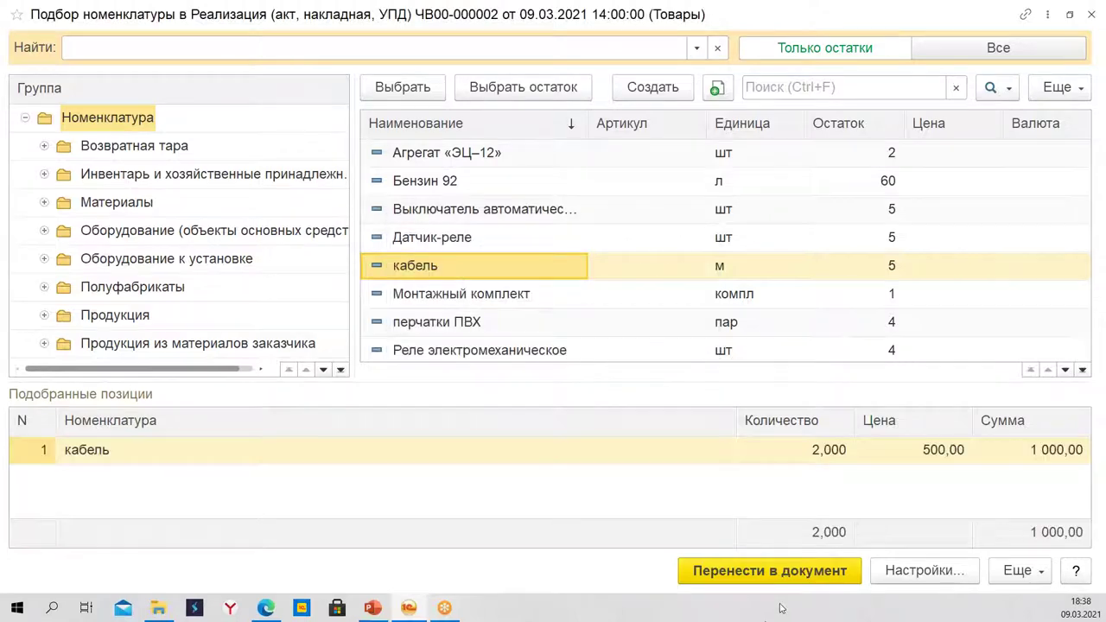
{"action": "left_click", "coordinate": [778, 573]}
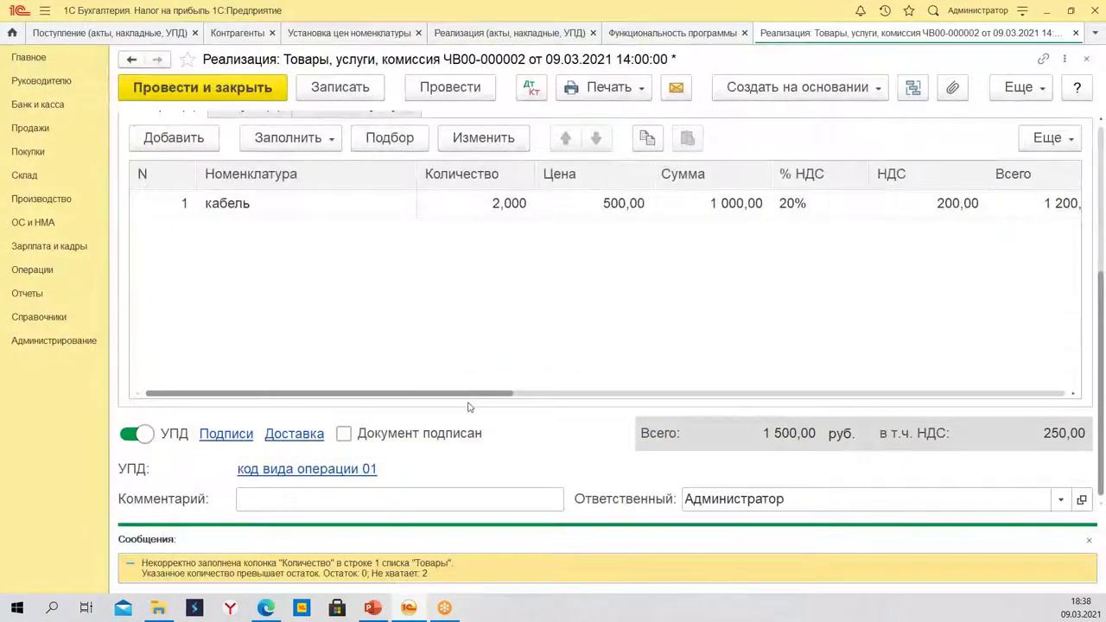
Post the sales document and open its accounting entries.
{"action": "scroll", "coordinate": [571, 211], "scroll_direction": "up", "scroll_amount": 5}
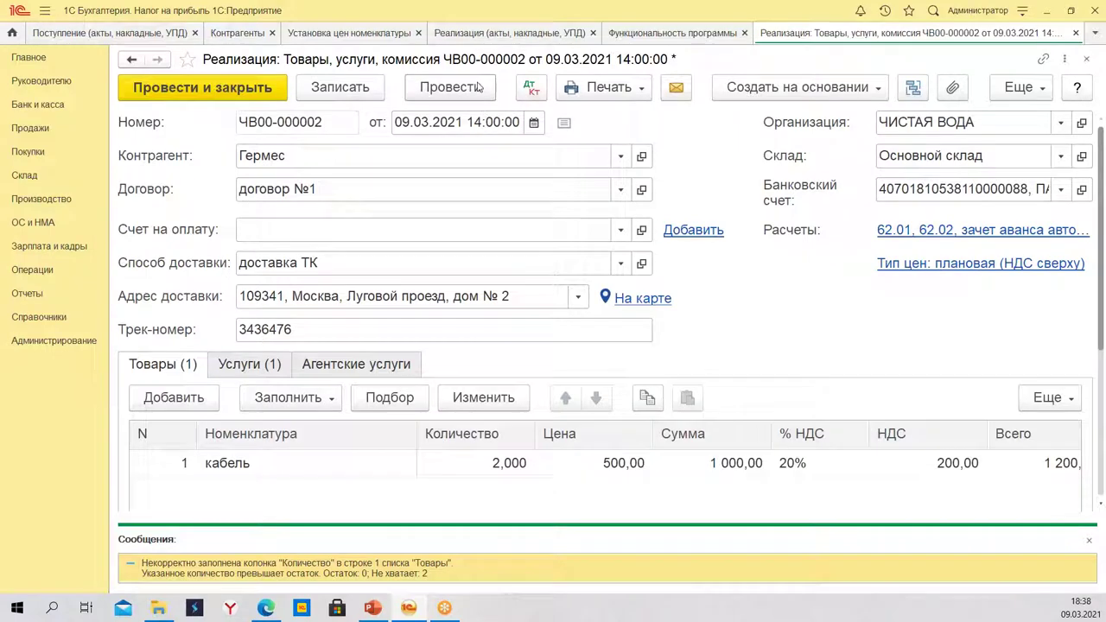
{"action": "left_click", "coordinate": [450, 86]}
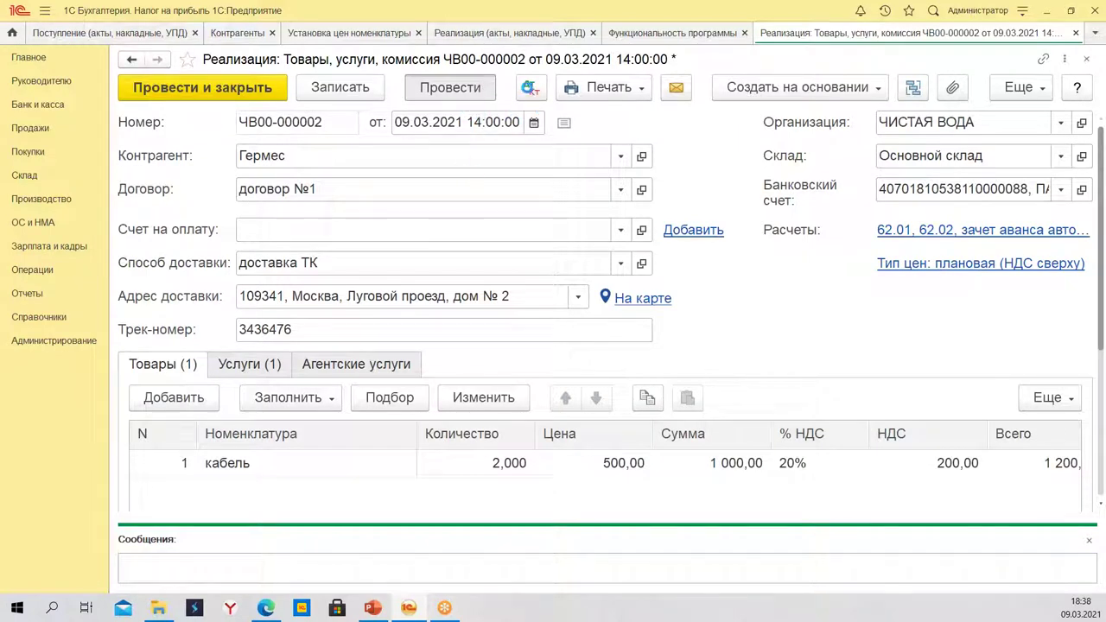
{"action": "left_click", "coordinate": [535, 90]}
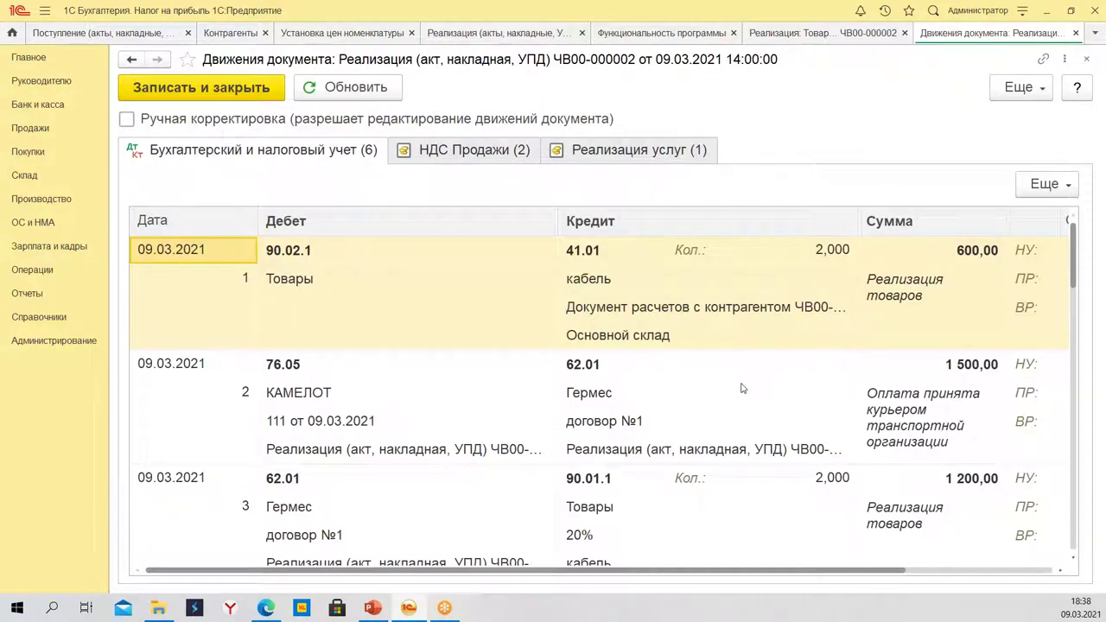
Examine the entry between accounts 76.05 and 62.01 for КАМЕЛОТ and Гермес, including its contracts and description.
{"action": "left_click", "coordinate": [776, 417]}
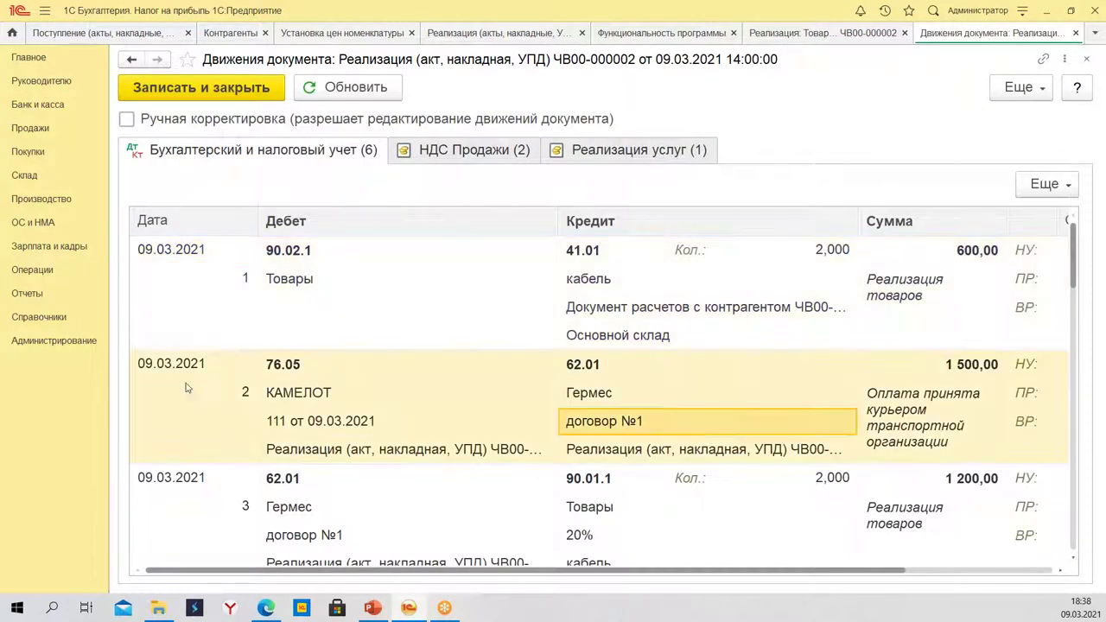
{"action": "left_click", "coordinate": [281, 374]}
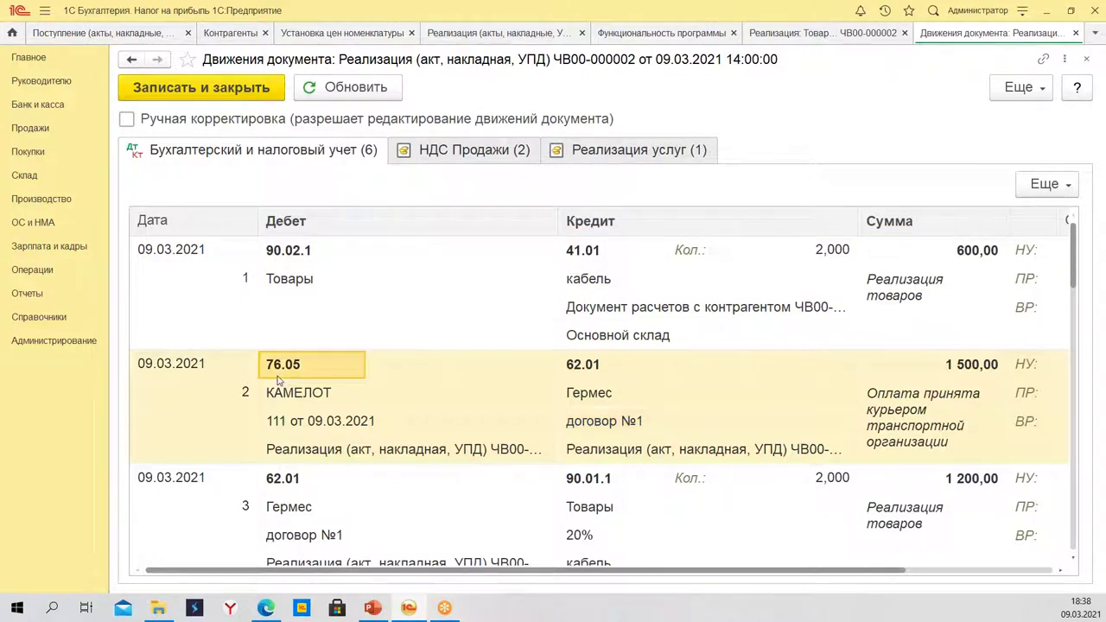
{"action": "left_click", "coordinate": [456, 421]}
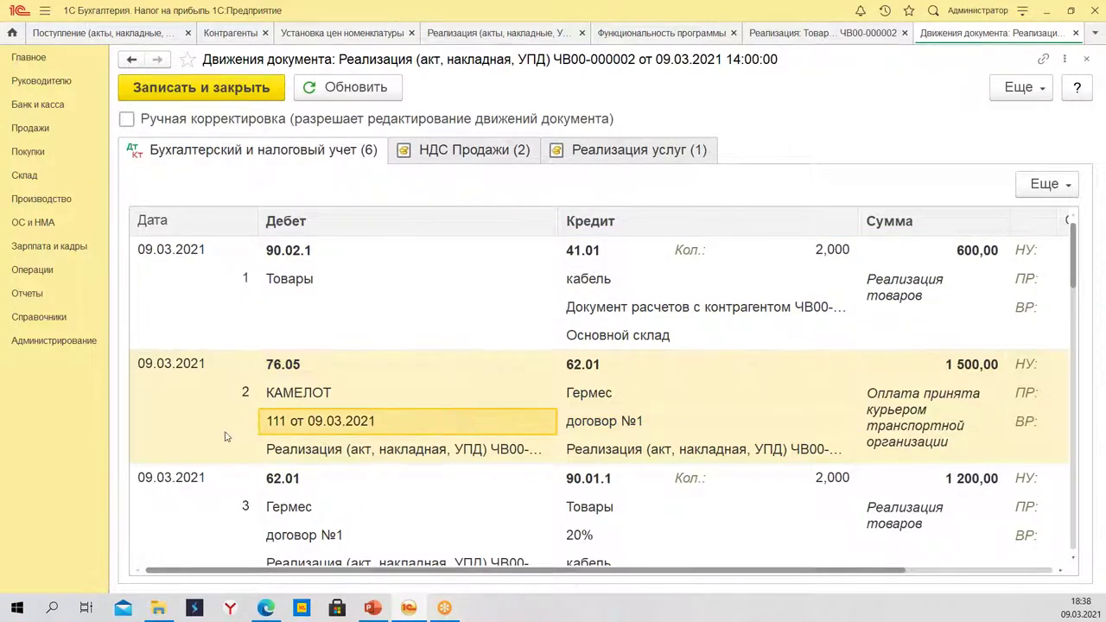
{"action": "left_click", "coordinate": [628, 401]}
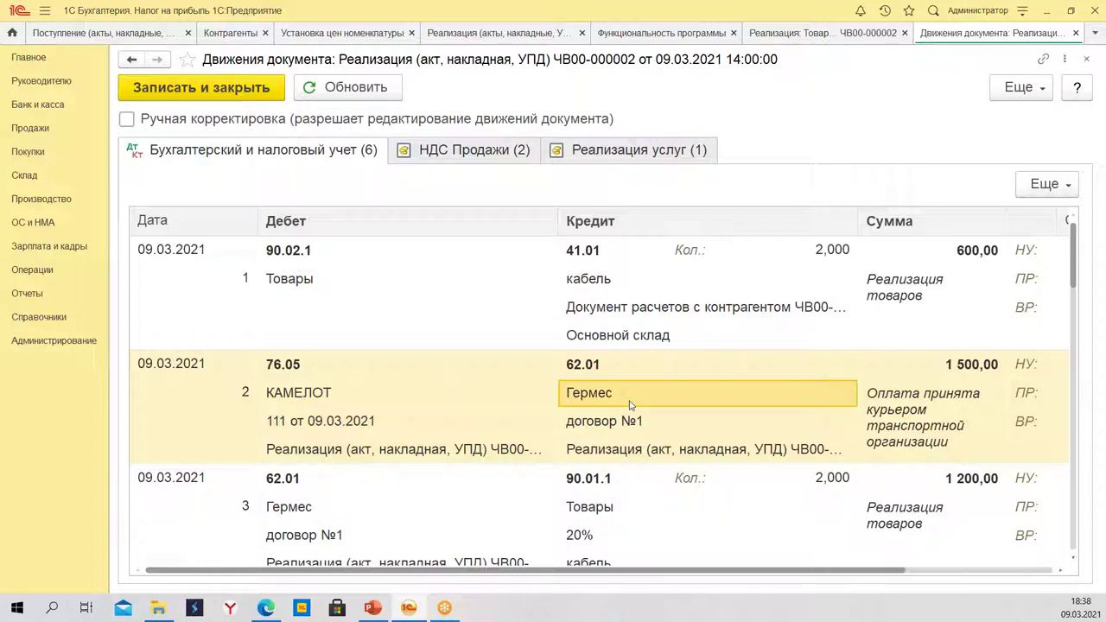
{"action": "left_click", "coordinate": [896, 451]}
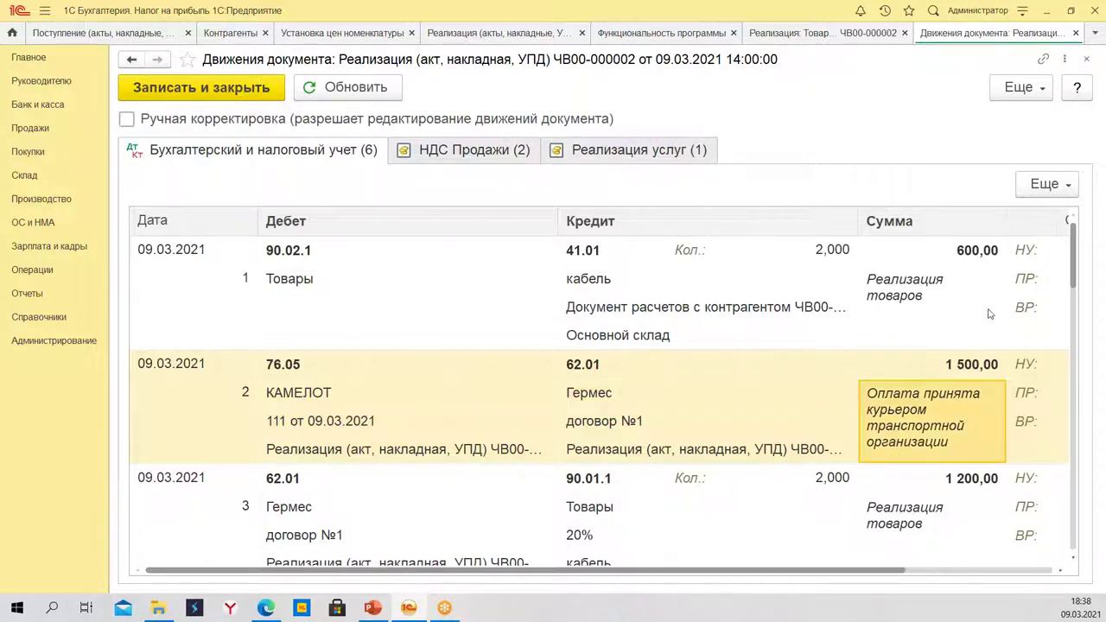
{"action": "left_click", "coordinate": [183, 439]}
{"action": "left_click", "coordinate": [840, 431]}
{"action": "left_click", "coordinate": [940, 409]}
Close the document's accounting entries, the sales document and the program functionality settings.
{"action": "left_click", "coordinate": [1076, 32]}
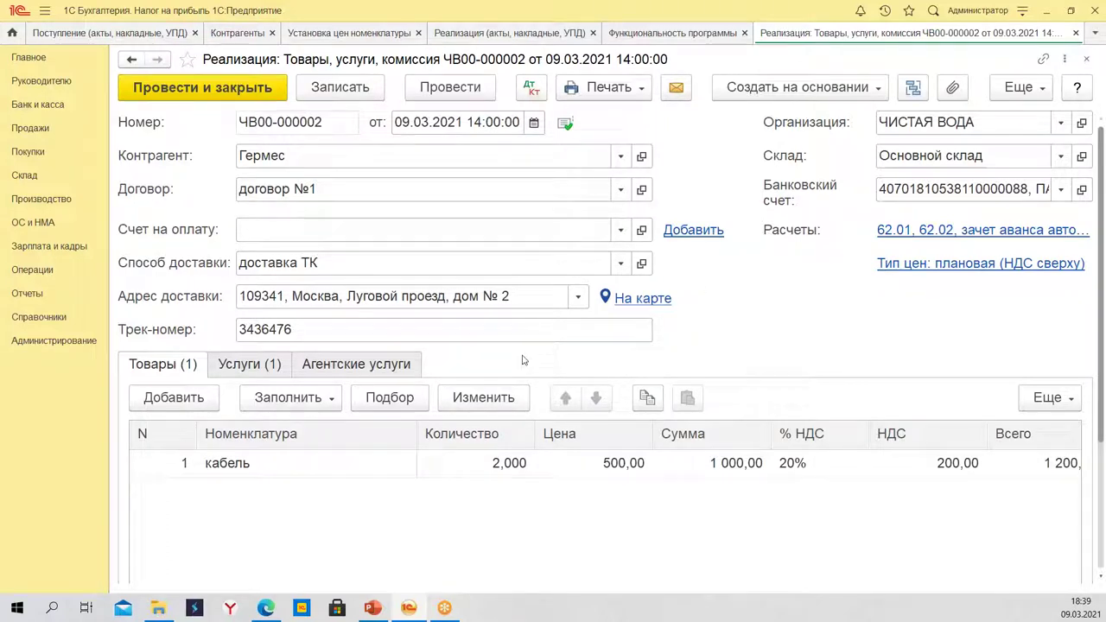
{"action": "left_click", "coordinate": [1076, 33]}
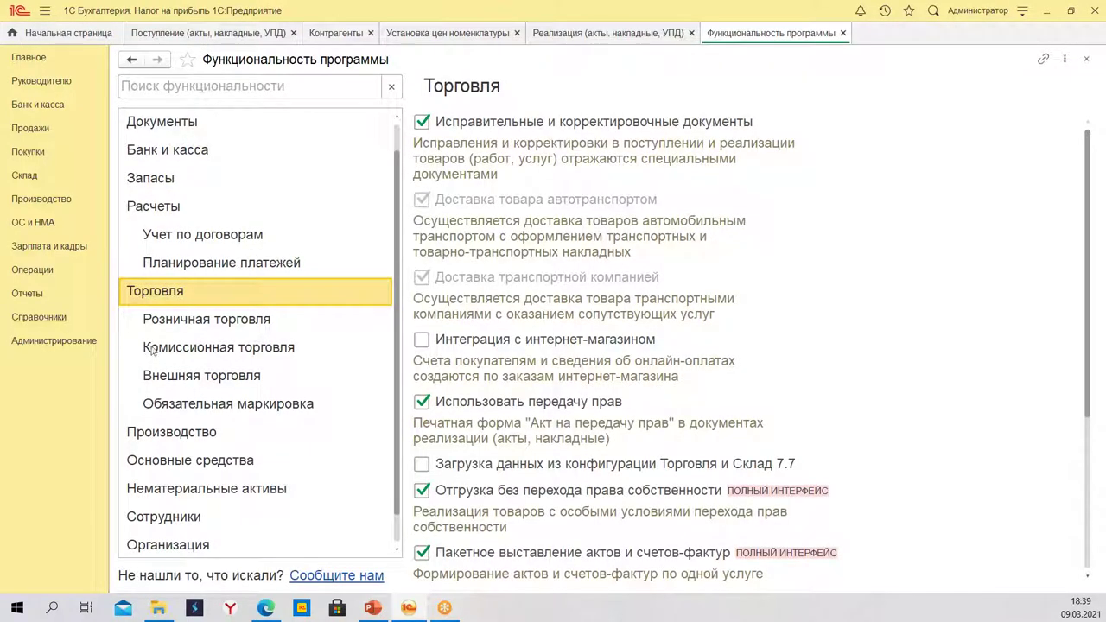
{"action": "left_click", "coordinate": [842, 33]}
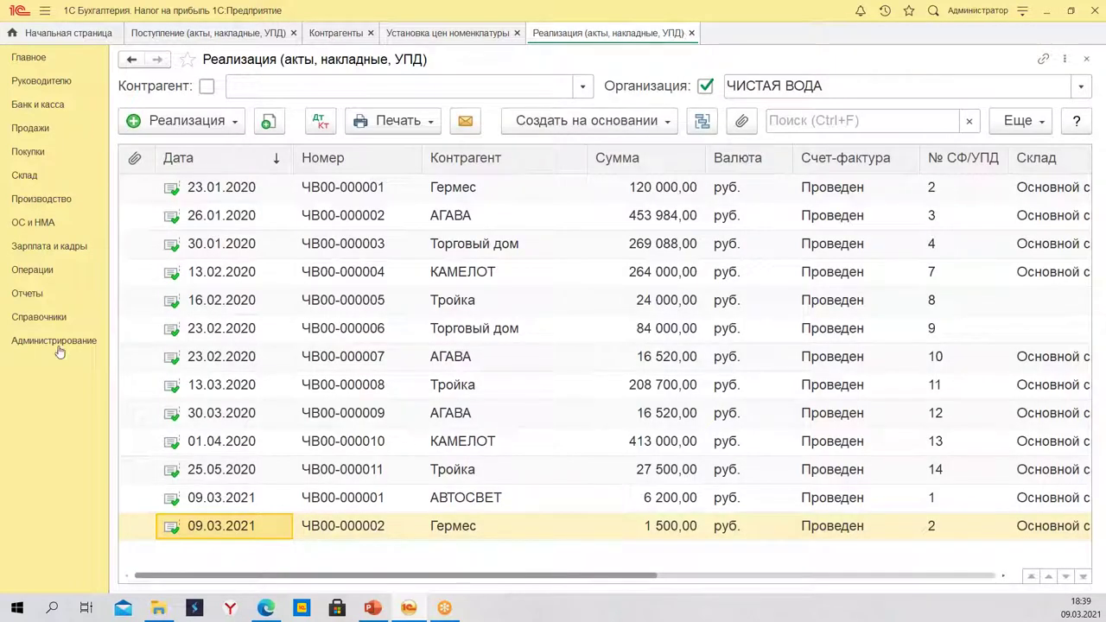
Open the Договоры directory and look through its last contracts.
{"action": "left_click", "coordinate": [50, 319]}
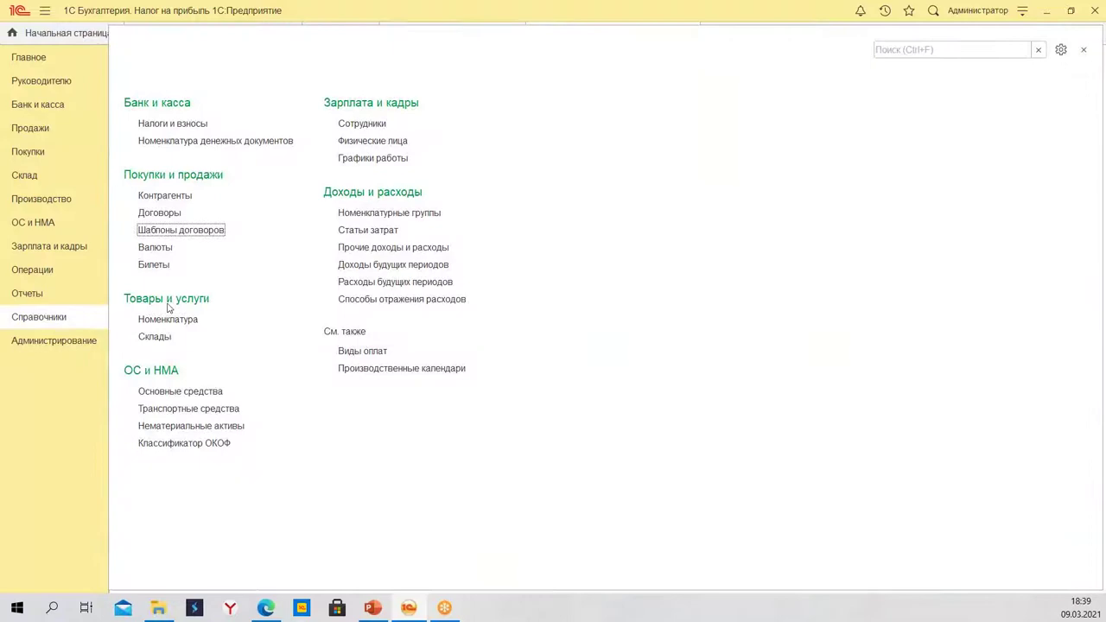
{"action": "left_click", "coordinate": [161, 213]}
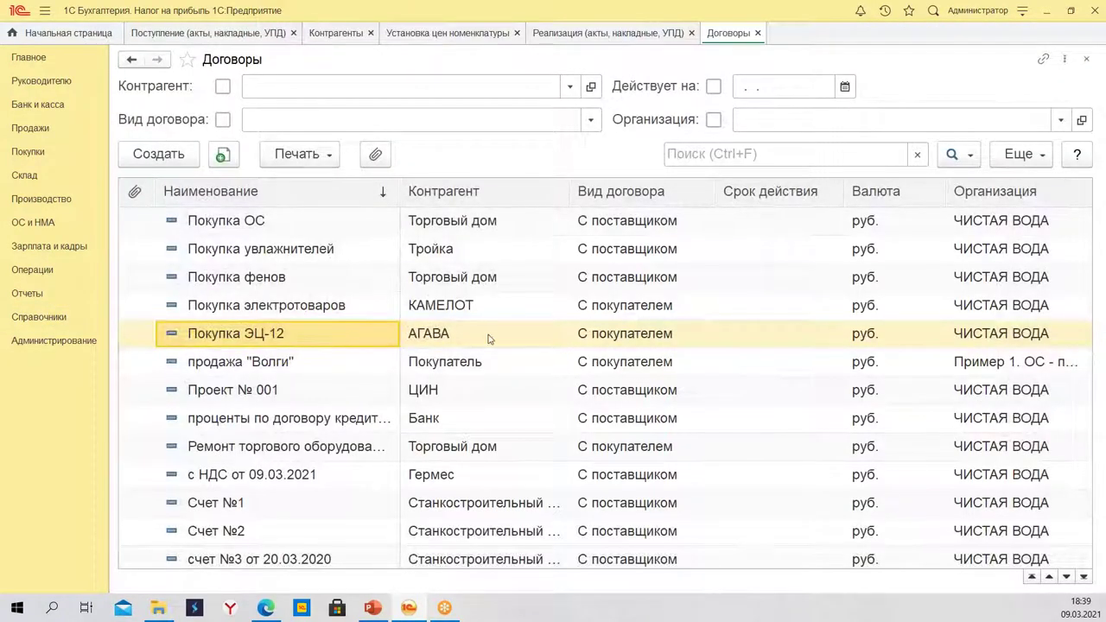
{"action": "scroll", "coordinate": [489, 339], "scroll_direction": "down", "scroll_amount": 1}
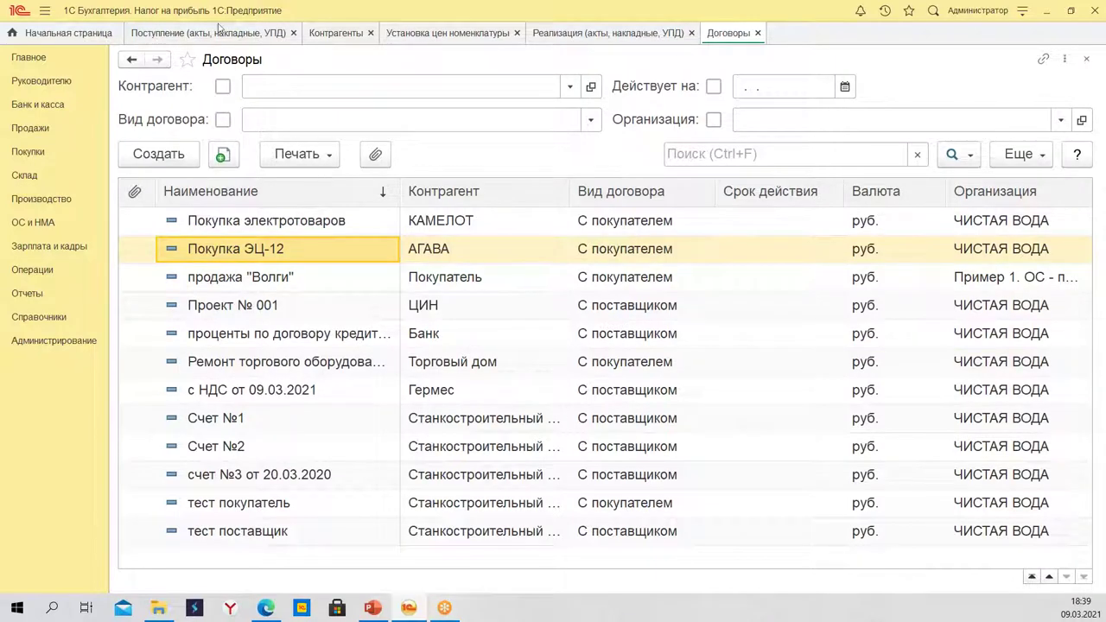
Create a new receipt document of the type Товары, услуги, комиссия from the purchase receipts list.
{"action": "left_click", "coordinate": [215, 23]}
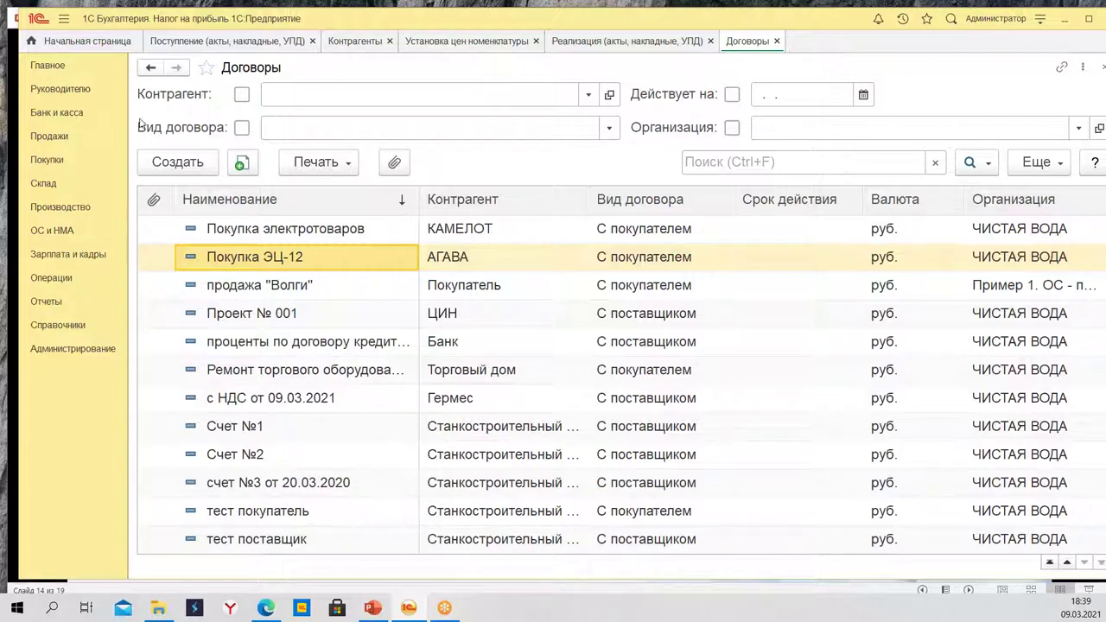
{"action": "left_click", "coordinate": [47, 161]}
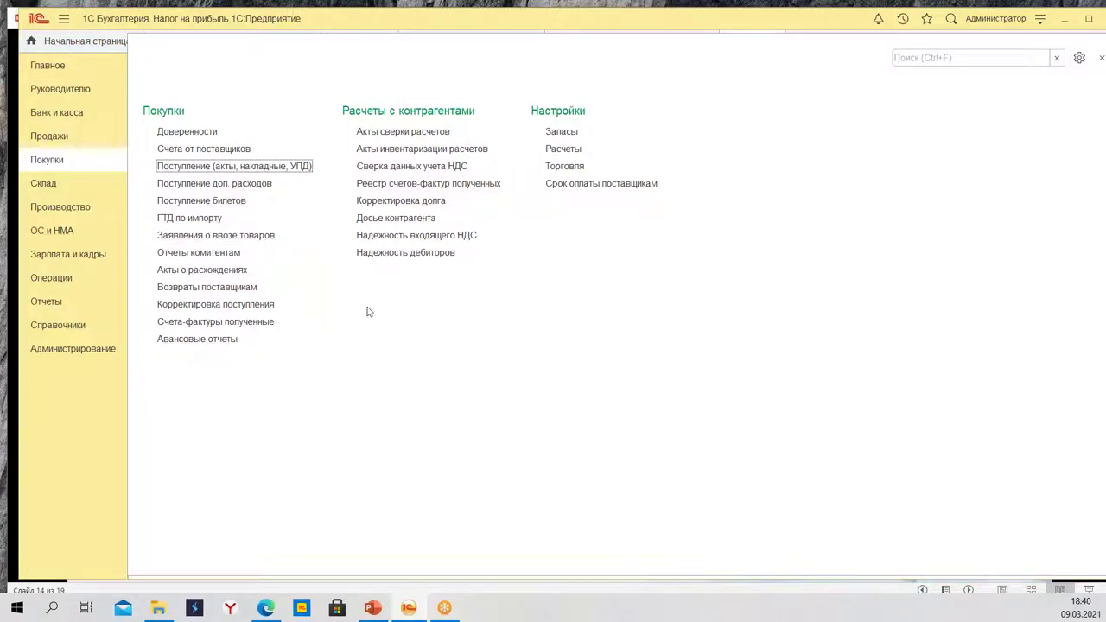
{"action": "left_click", "coordinate": [188, 167]}
{"action": "left_click", "coordinate": [334, 370]}
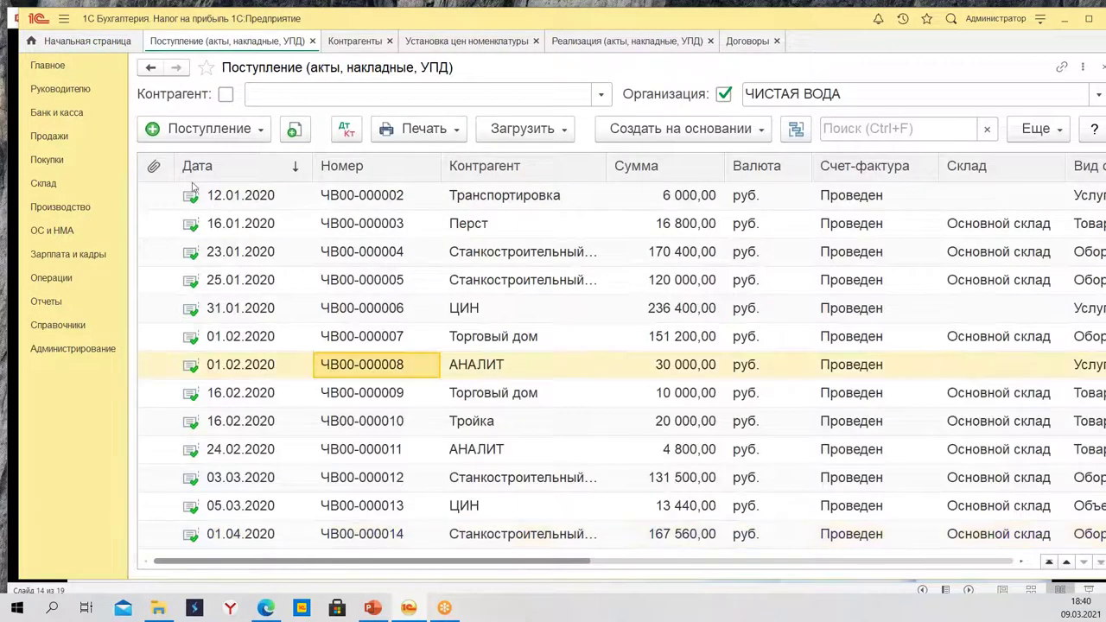
{"action": "left_click", "coordinate": [186, 129]}
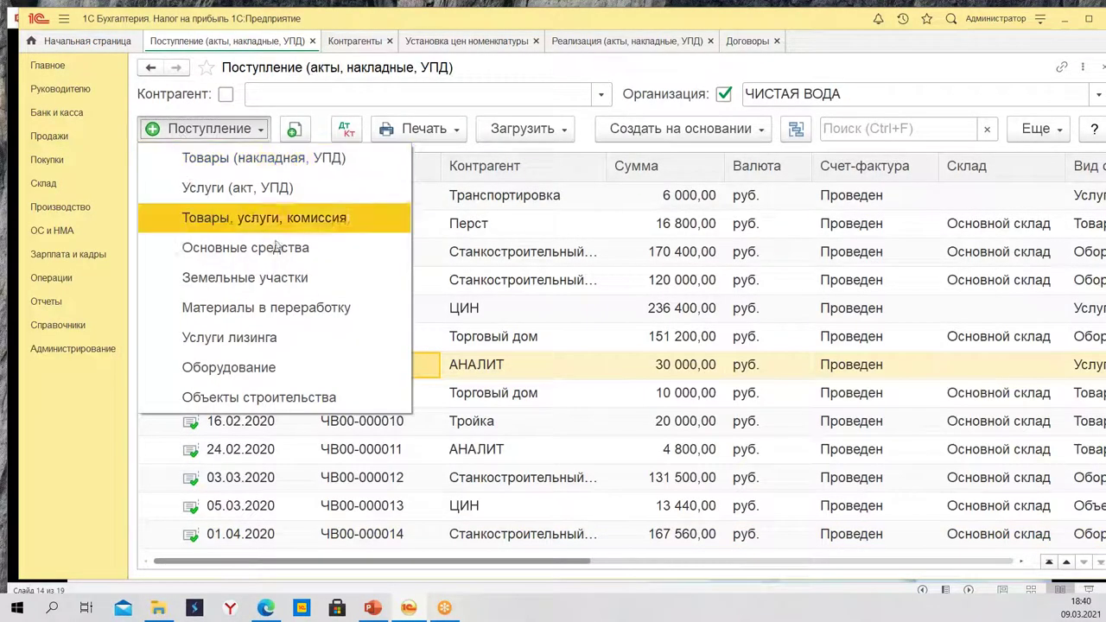
{"action": "key", "text": "Escape"}
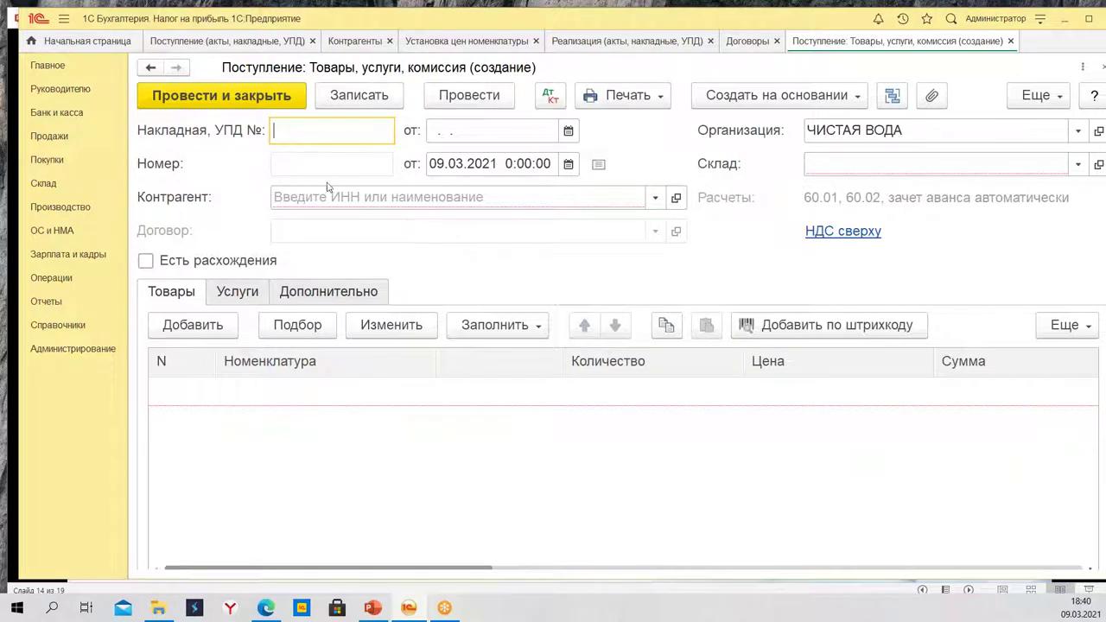
Enter 445 as the incoming УПД number of the receipt and 09.03.2021 as its date.
{"action": "type", "text": "445"}
{"action": "key", "text": "Tab"}
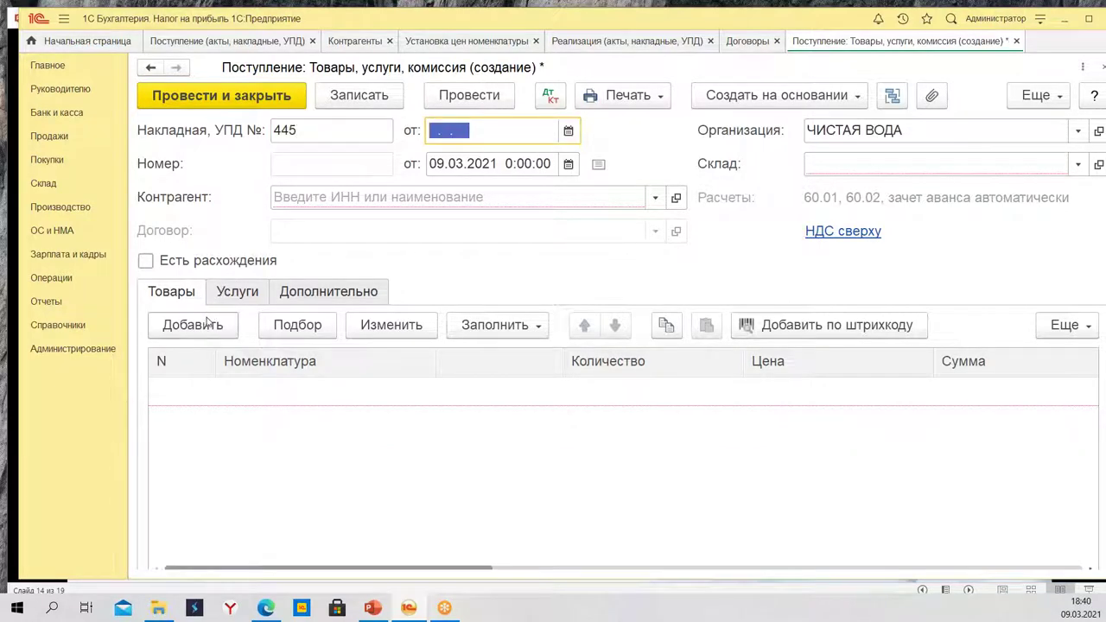
{"action": "type", "text": "09.03.2021"}
{"action": "key", "text": "Tab"}
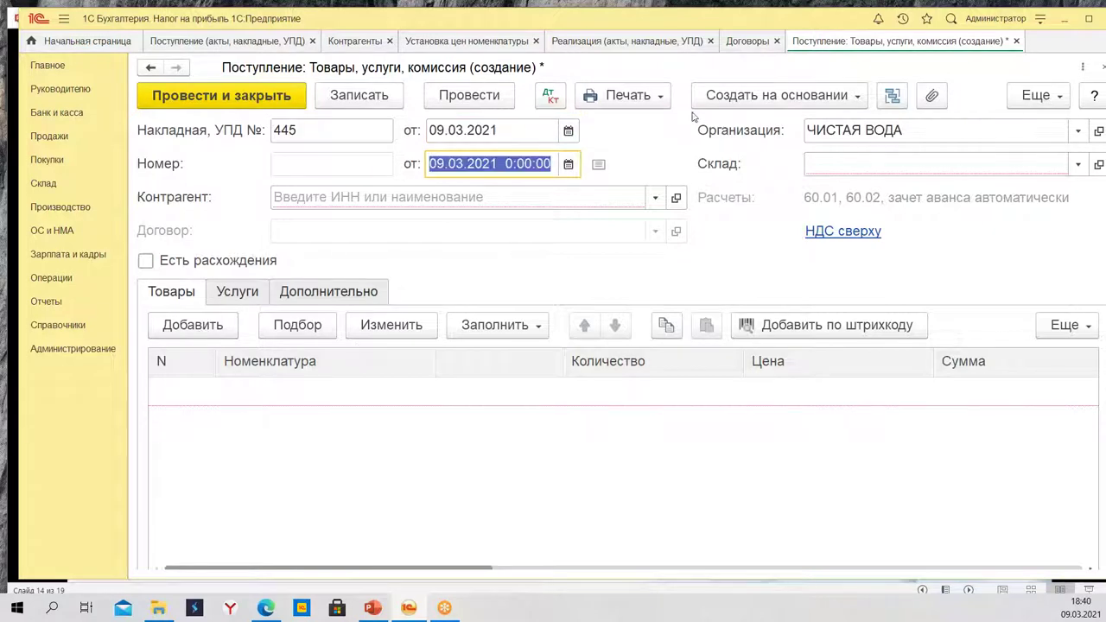
Review the available types of receipt documents in the purchase receipts list and return to the unfinished receipt.
{"action": "left_click", "coordinate": [510, 203]}
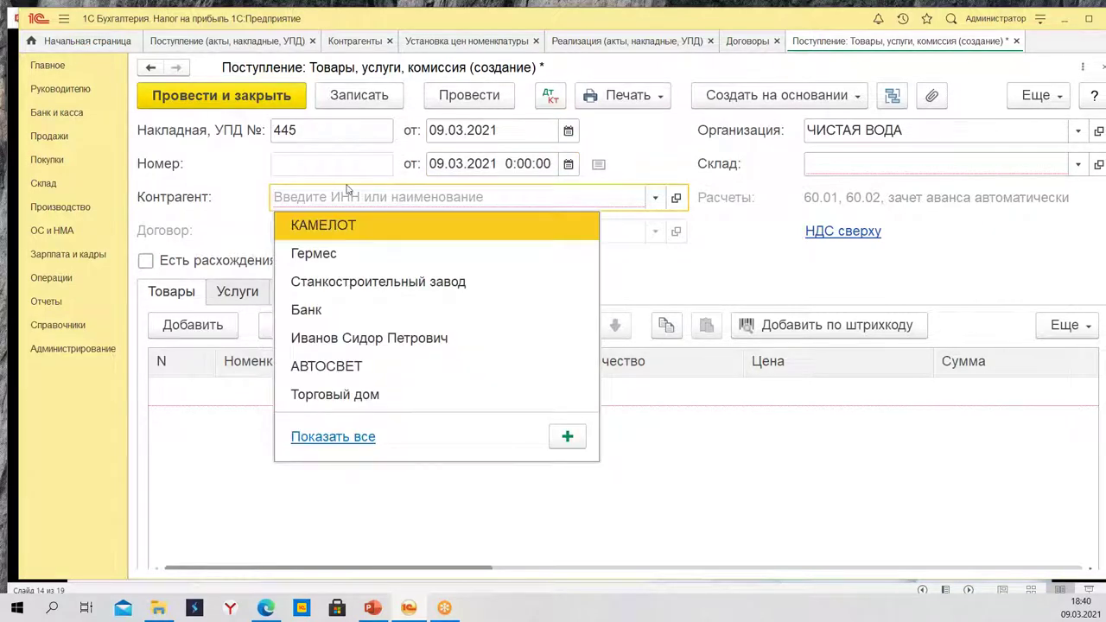
{"action": "key", "text": "Escape"}
{"action": "left_click", "coordinate": [47, 160]}
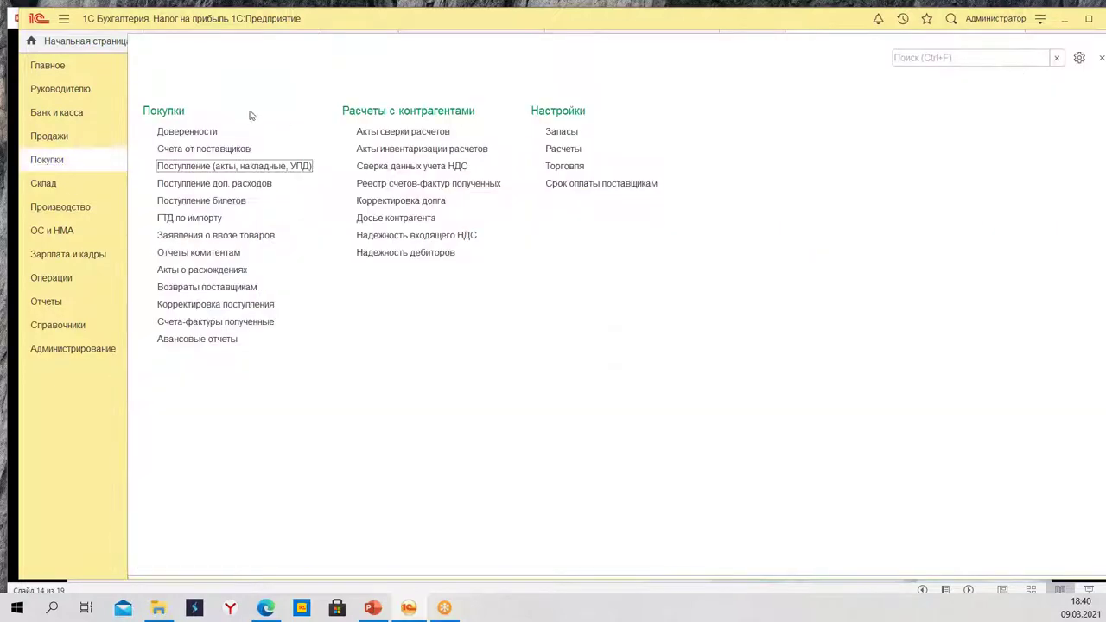
{"action": "left_click", "coordinate": [216, 169]}
{"action": "left_click", "coordinate": [175, 130]}
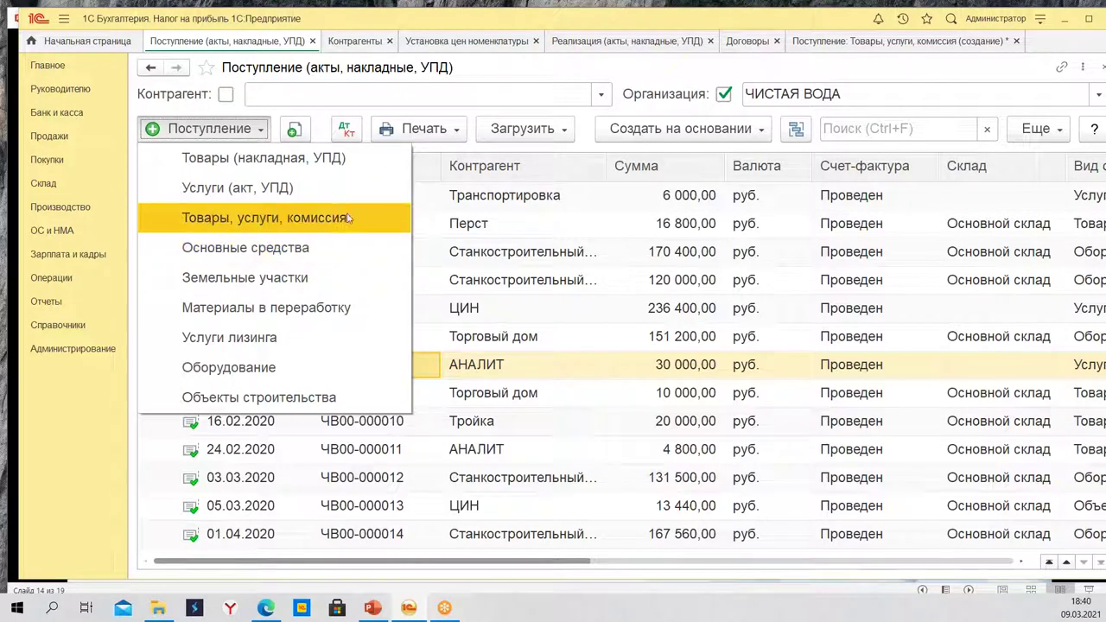
{"action": "left_click", "coordinate": [846, 43]}
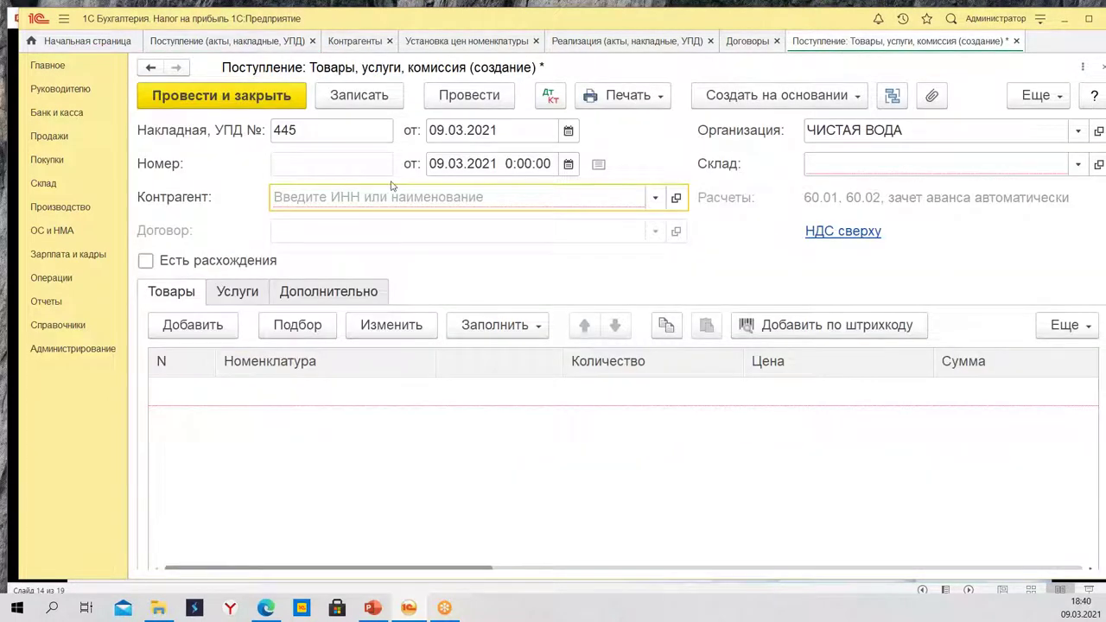
Choose Гермес as the counterparty of the receipt.
{"action": "left_click_drag", "start_coordinate": [317, 27], "coordinate": [317, 20]}
{"action": "scroll", "coordinate": [360, 449], "scroll_direction": "down", "scroll_amount": 3}
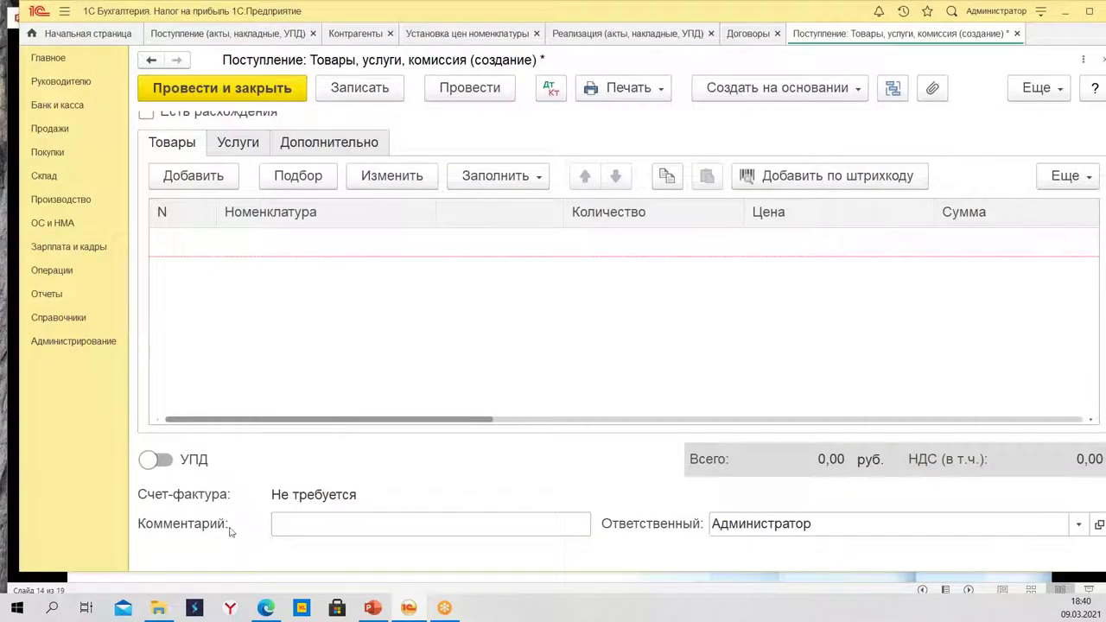
{"action": "scroll", "coordinate": [452, 450], "scroll_direction": "up", "scroll_amount": 3}
{"action": "left_click", "coordinate": [656, 190]}
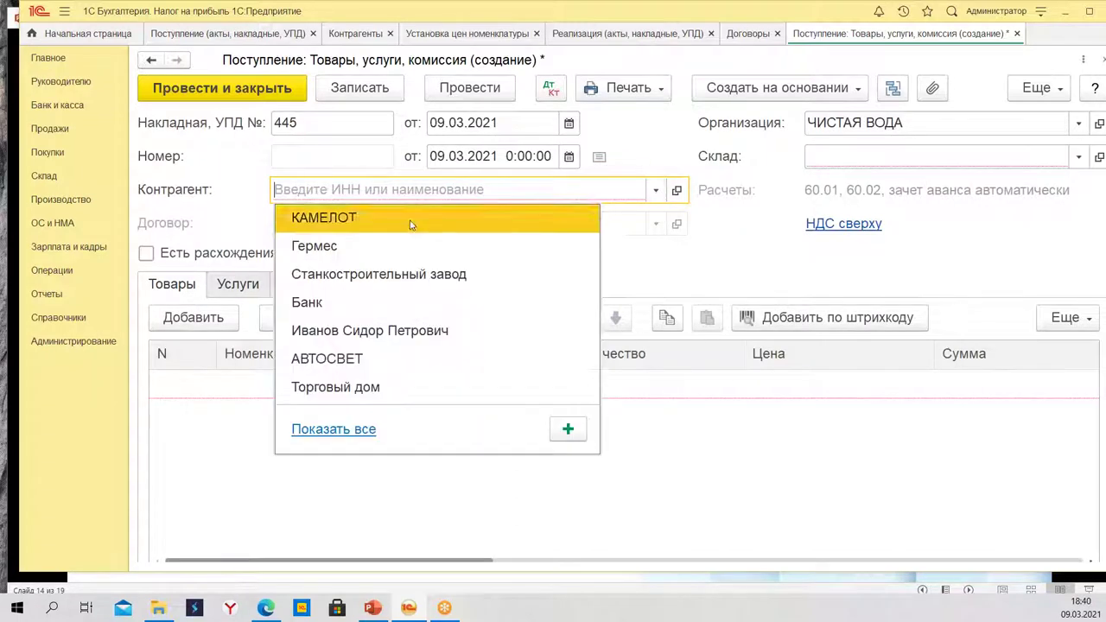
{"action": "left_click", "coordinate": [363, 249]}
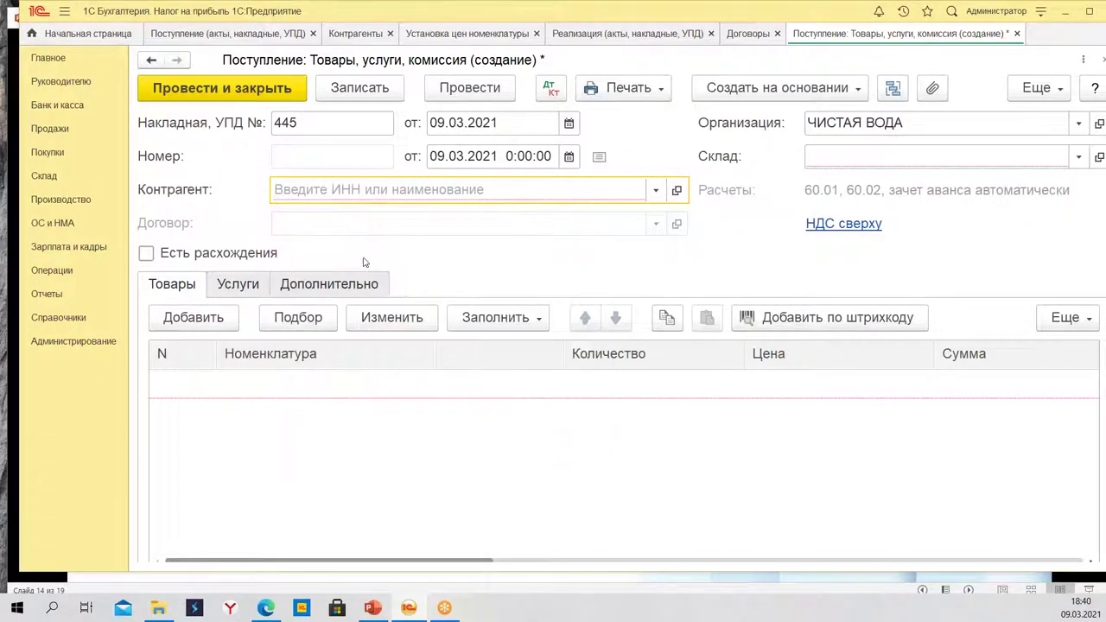
Create a new contract for Гермес with the kind С комитентом (принципалом) на продажу.
{"action": "left_click", "coordinate": [656, 223]}
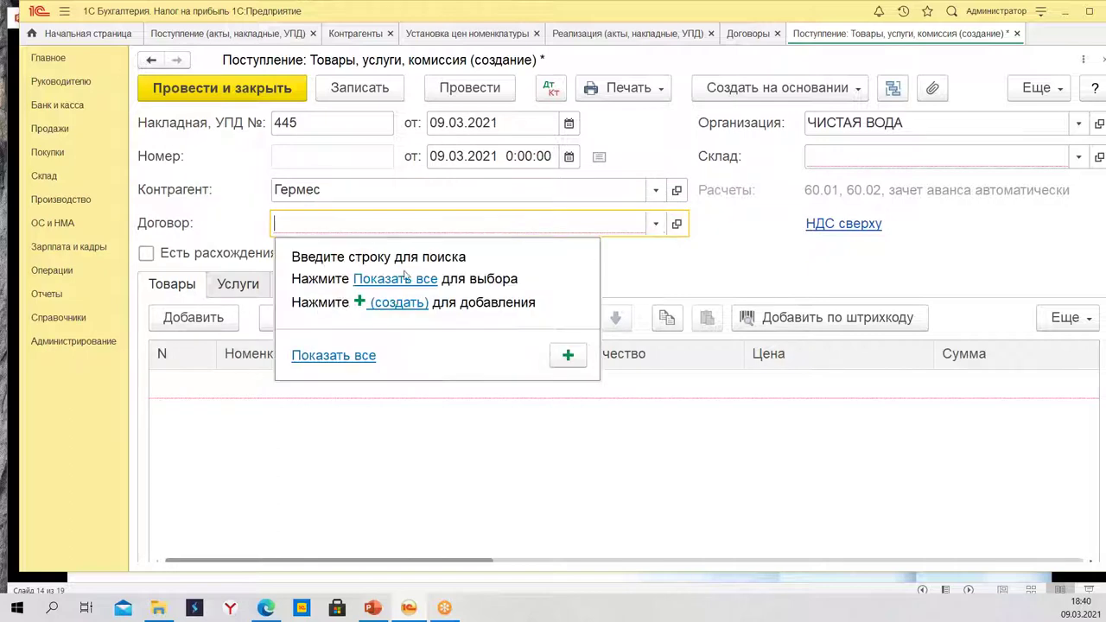
{"action": "left_click", "coordinate": [388, 283]}
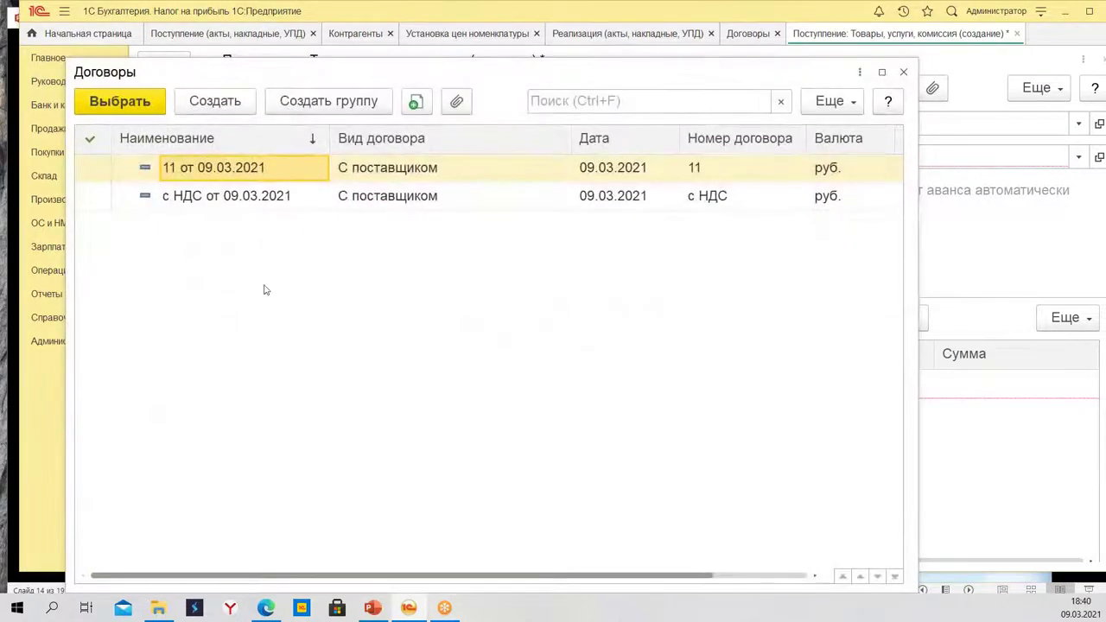
{"action": "left_click", "coordinate": [218, 101]}
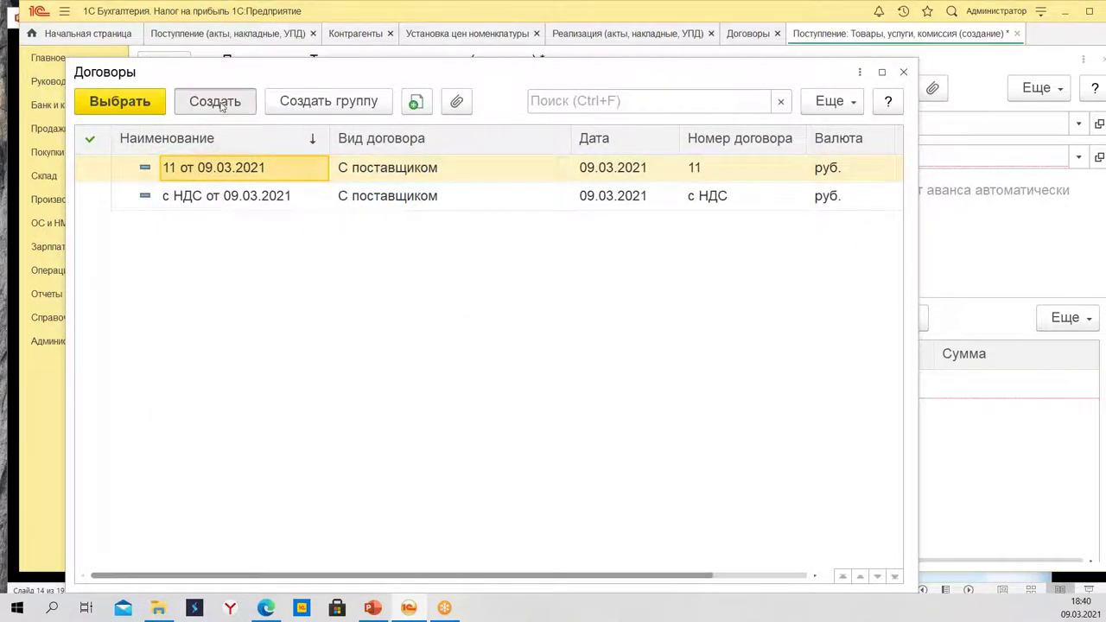
{"action": "left_click_drag", "start_coordinate": [602, 191], "coordinate": [609, 98]}
{"action": "left_click", "coordinate": [639, 196]}
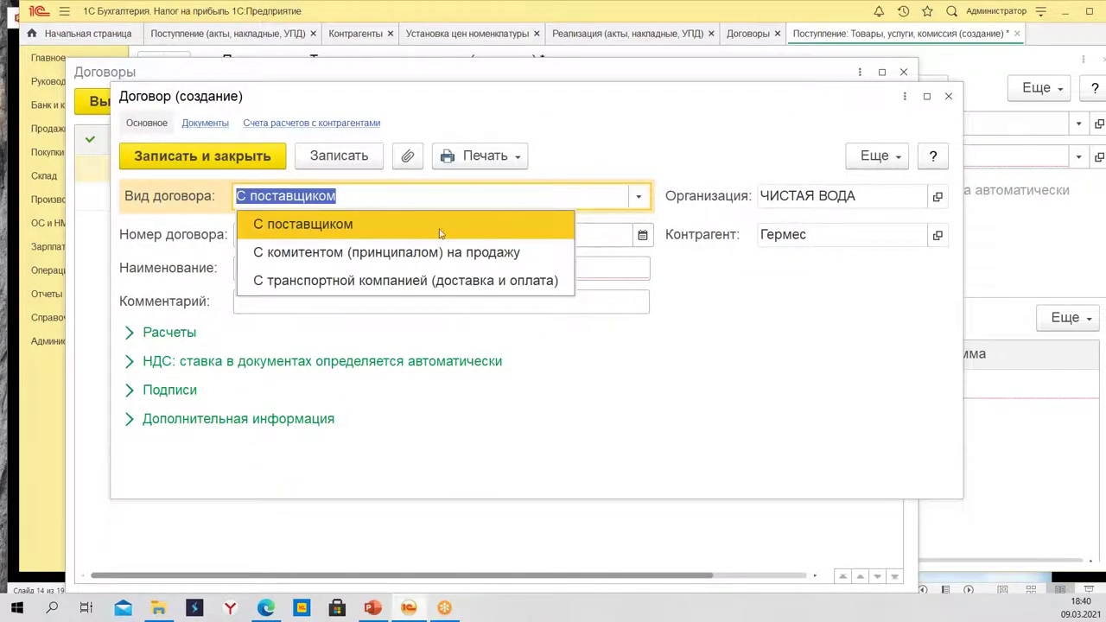
{"action": "left_click", "coordinate": [386, 252]}
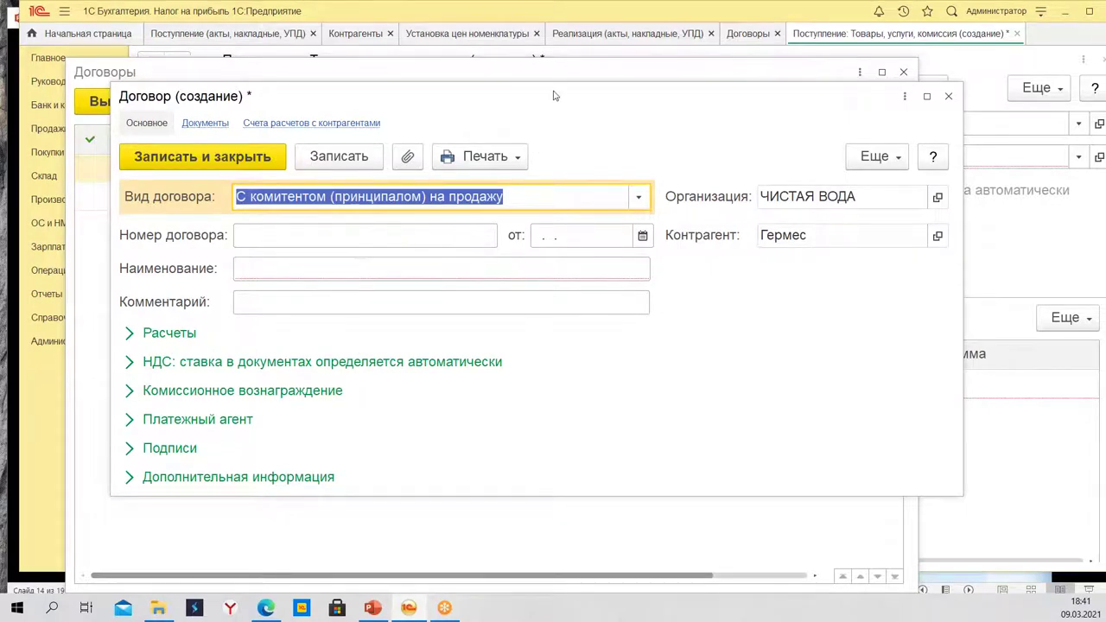
{"action": "left_click_drag", "start_coordinate": [556, 87], "coordinate": [551, 54]}
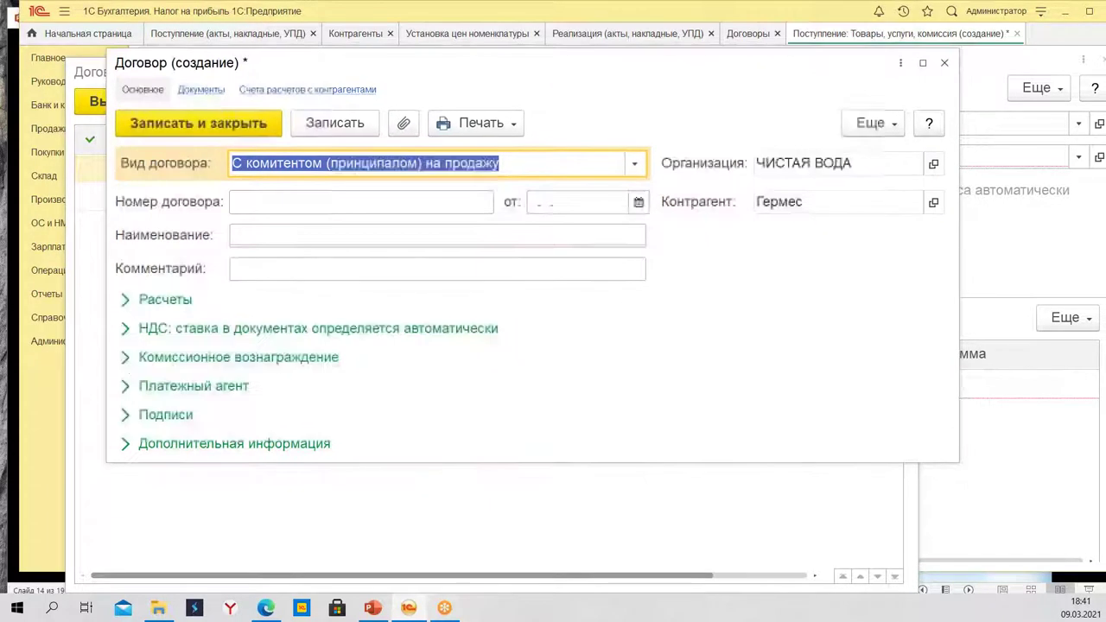
Set the contract's number to 0903 and its date to 09.03.2021.
{"action": "left_click", "coordinate": [340, 204]}
{"action": "type", "text": "11"}
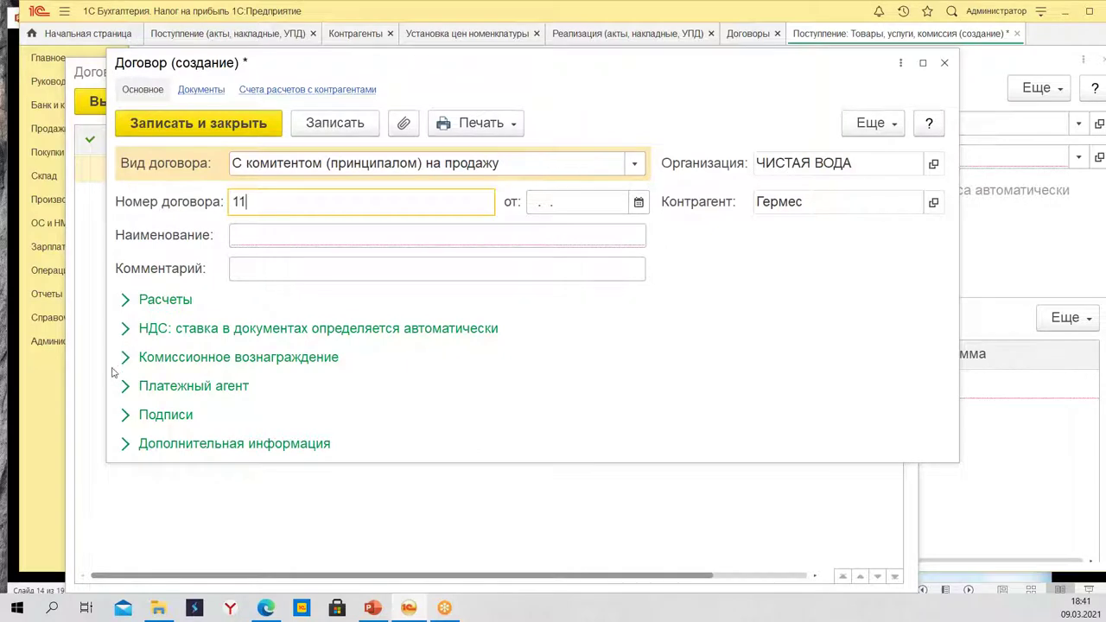
{"action": "key", "text": "Tab"}
{"action": "left_click", "coordinate": [260, 203]}
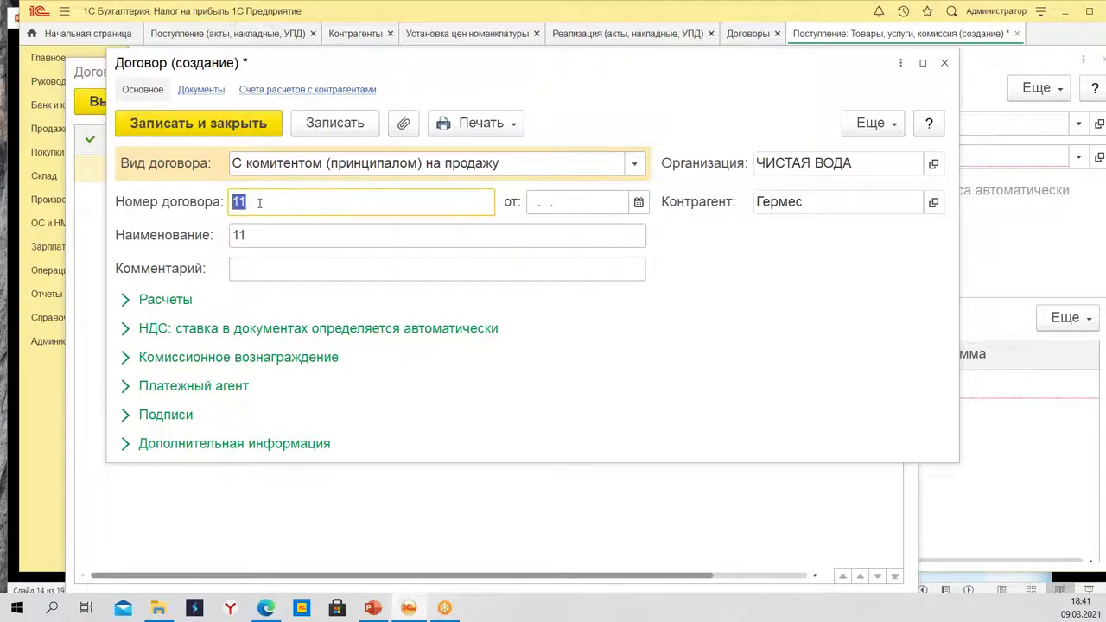
{"action": "type", "text": "0903"}
{"action": "key", "text": "Tab"}
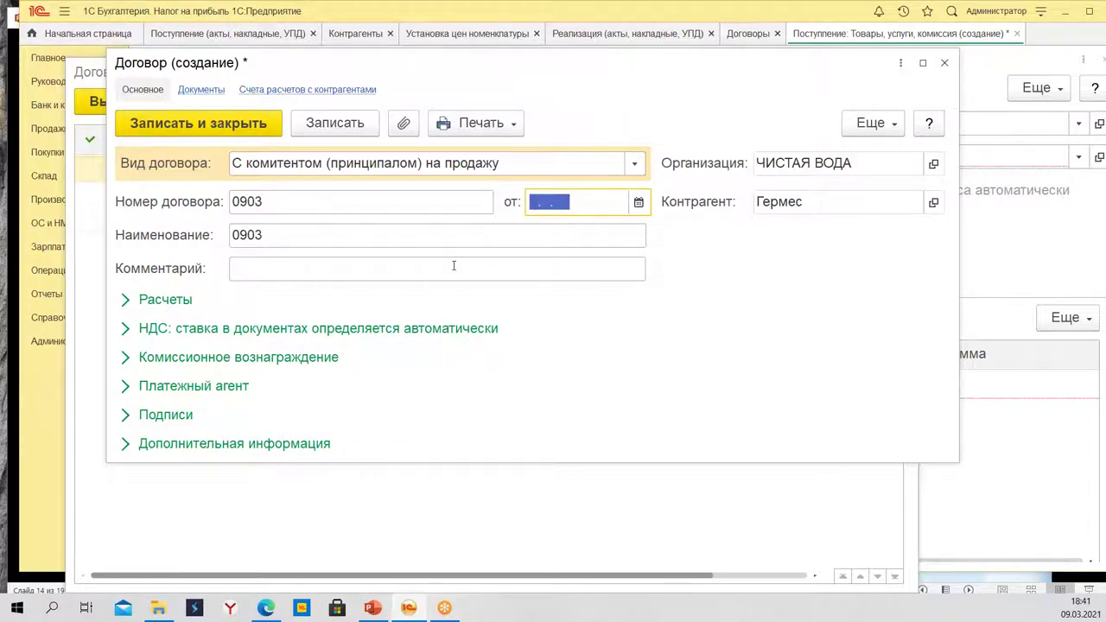
{"action": "type", "text": "09032021"}
{"action": "key", "text": "Tab"}
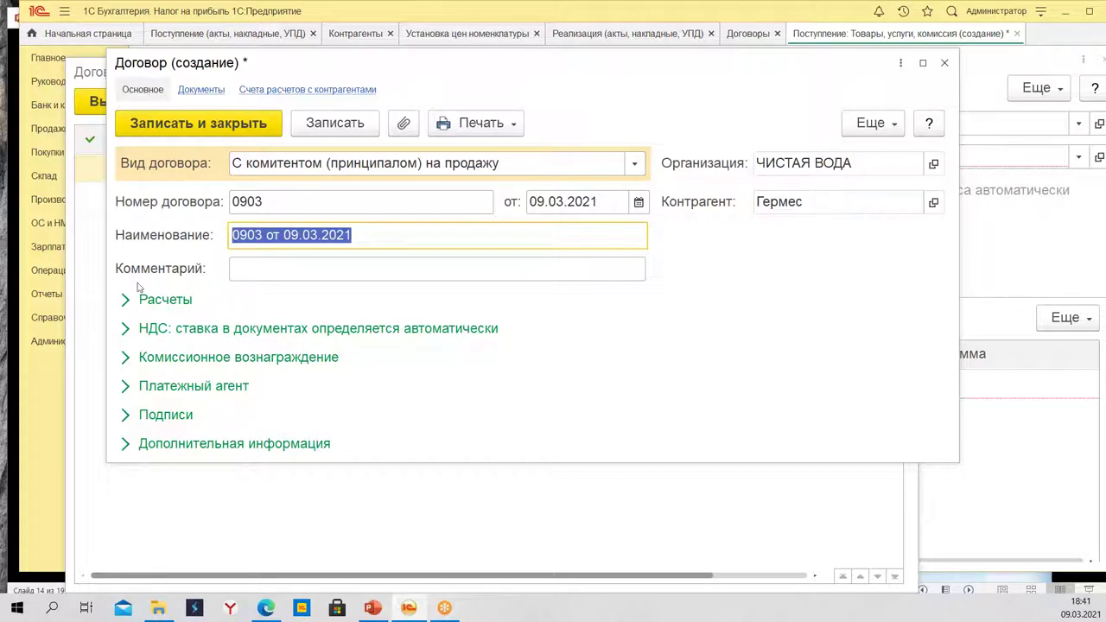
Set the contract's commission to be calculated as Процент от суммы продажи at 10 %.
{"action": "left_click", "coordinate": [215, 359]}
{"action": "left_click", "coordinate": [368, 382]}
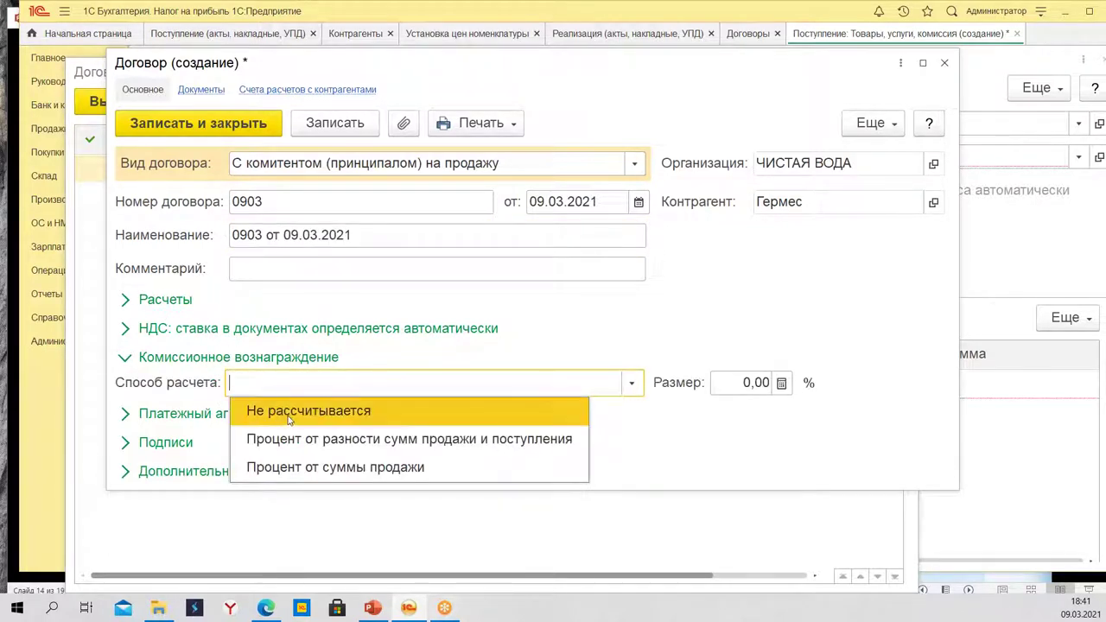
{"action": "left_click", "coordinate": [394, 471]}
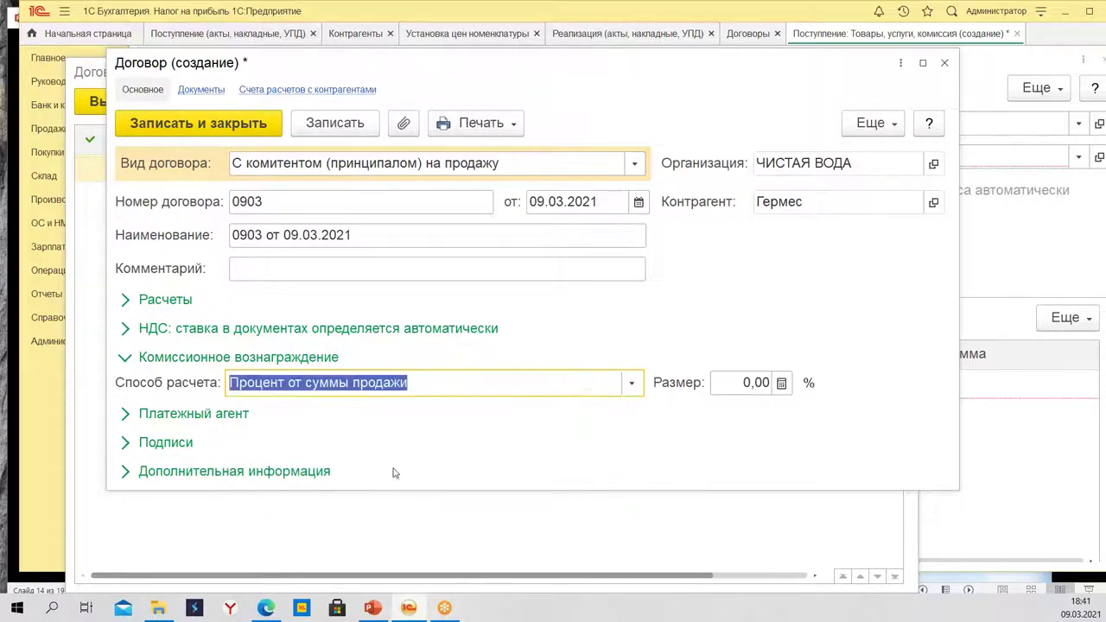
{"action": "left_click", "coordinate": [734, 384]}
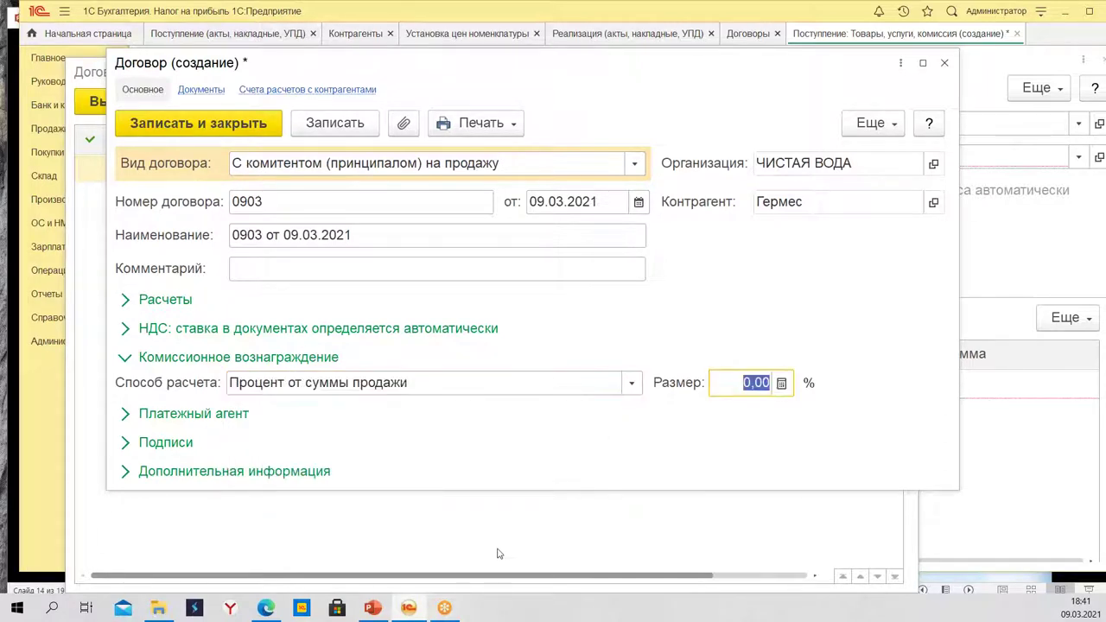
{"action": "type", "text": "10"}
{"action": "key", "text": "Tab"}
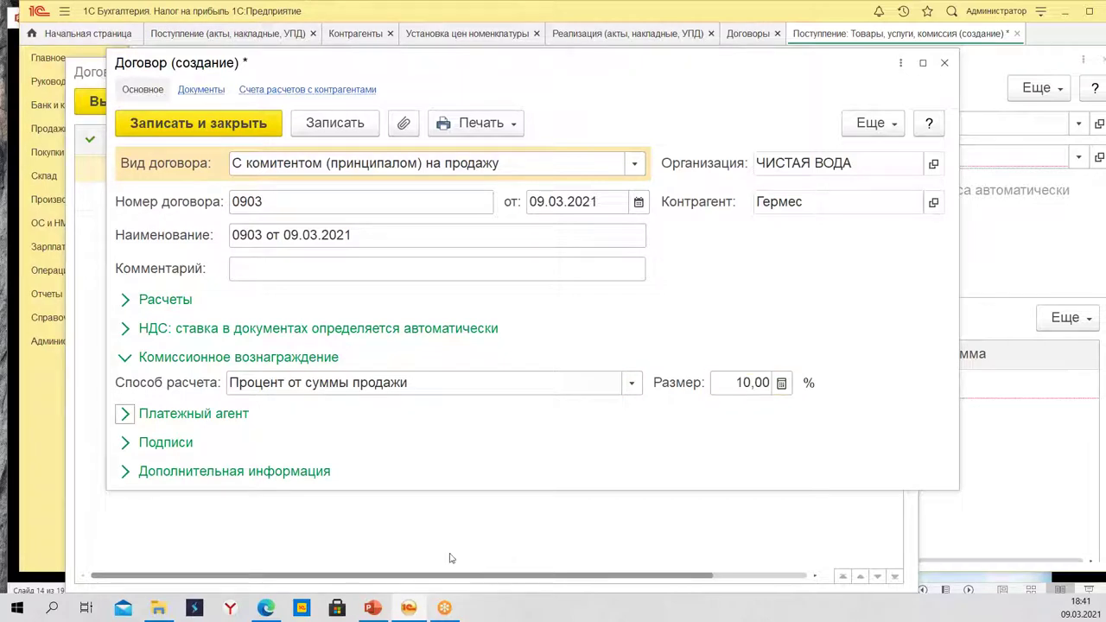
Try marking the organization as a payment agent, view the possible agent types and clear the mark again.
{"action": "left_click", "coordinate": [216, 415]}
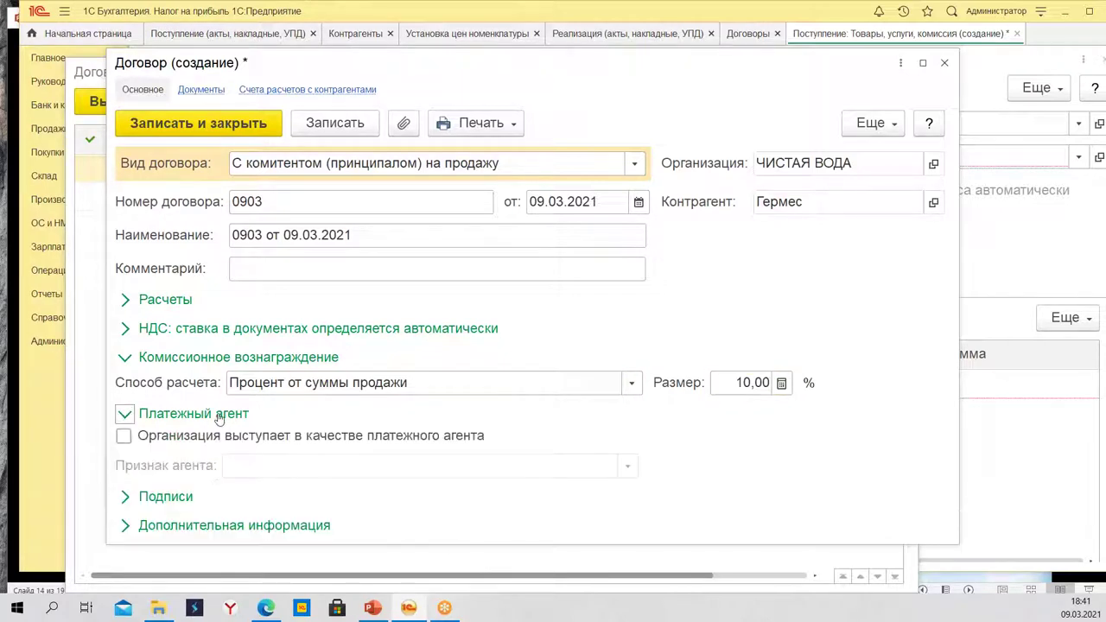
{"action": "left_click", "coordinate": [123, 436]}
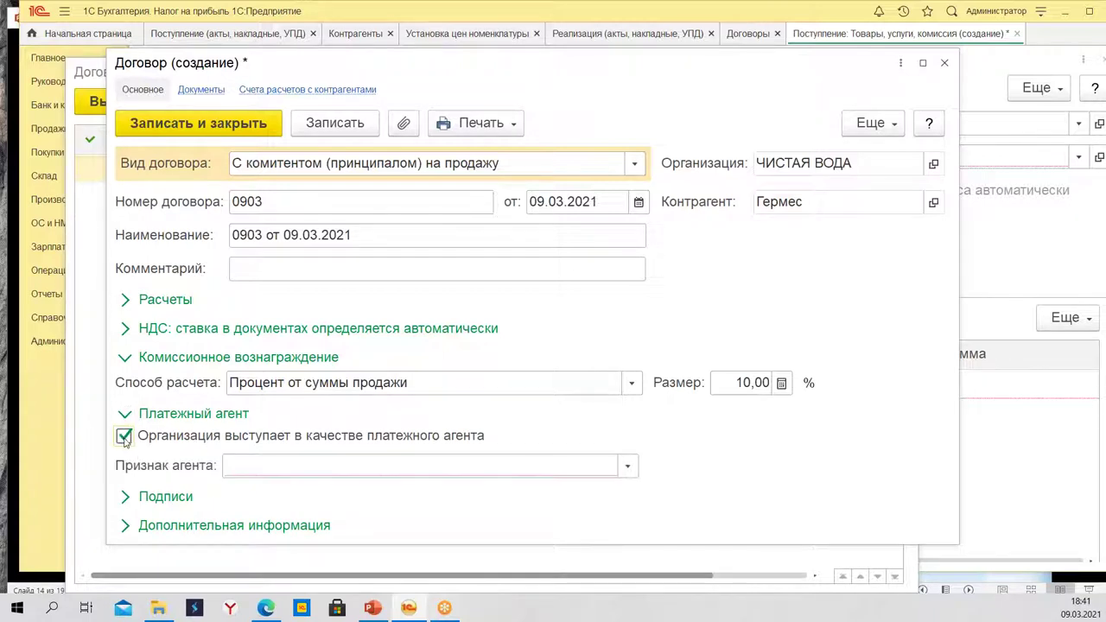
{"action": "left_click", "coordinate": [491, 466]}
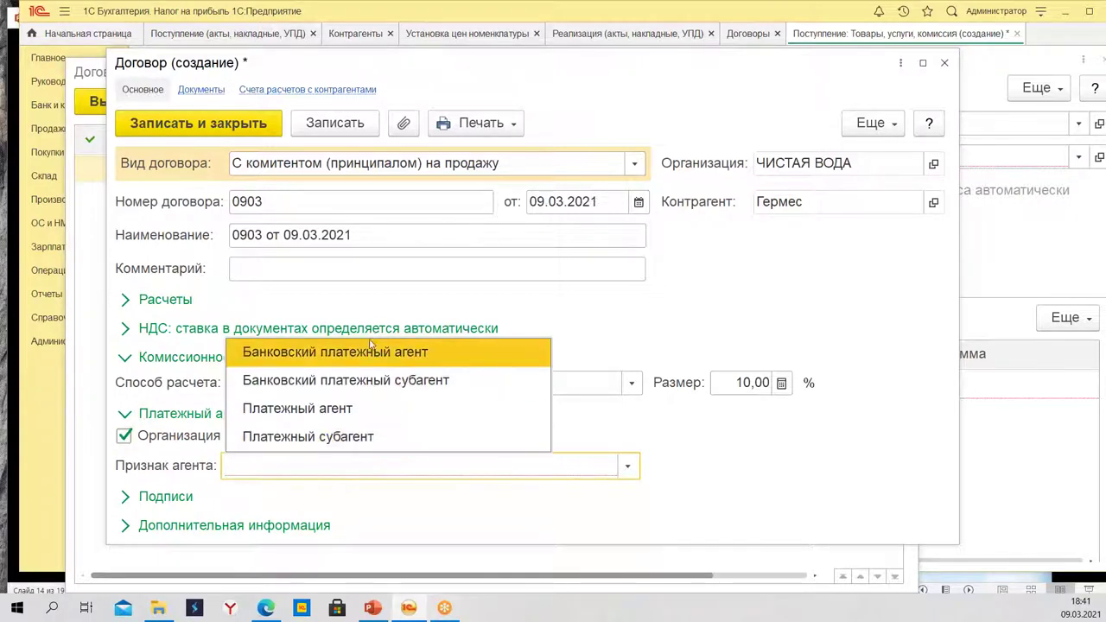
{"action": "left_click", "coordinate": [124, 435]}
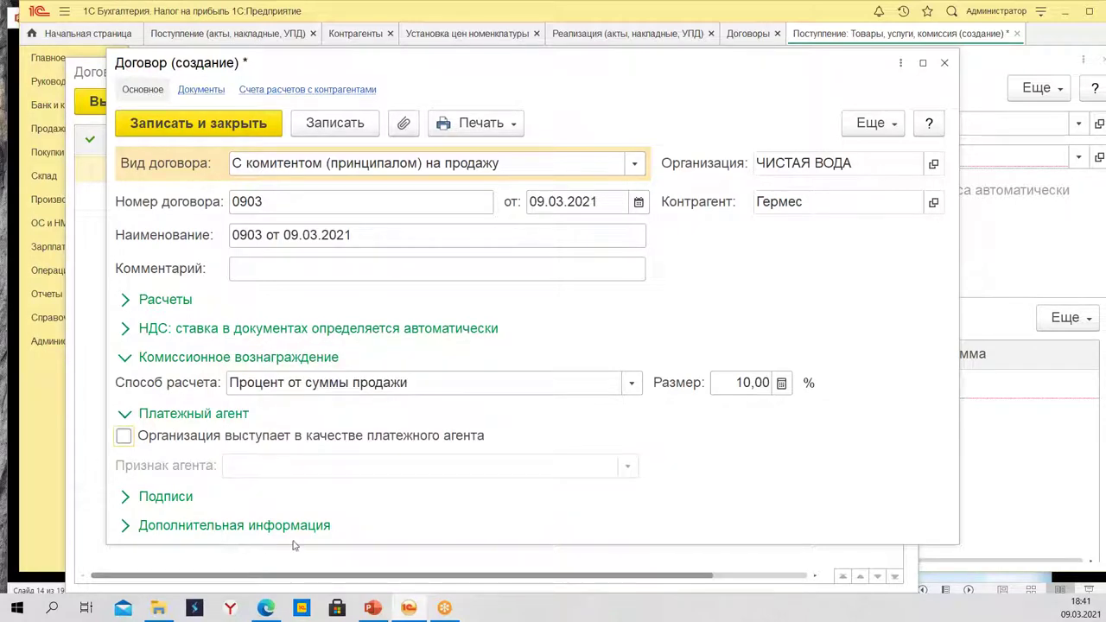
Check the contract's additional information, save the contract and select it in the receipt.
{"action": "left_click", "coordinate": [242, 525]}
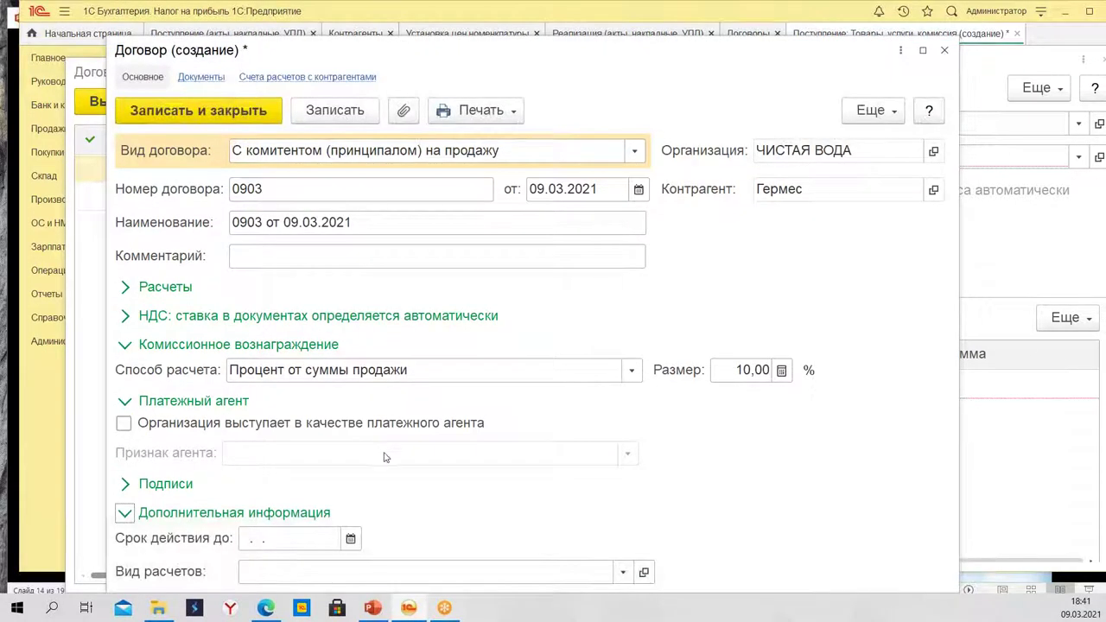
{"action": "left_click", "coordinate": [238, 111]}
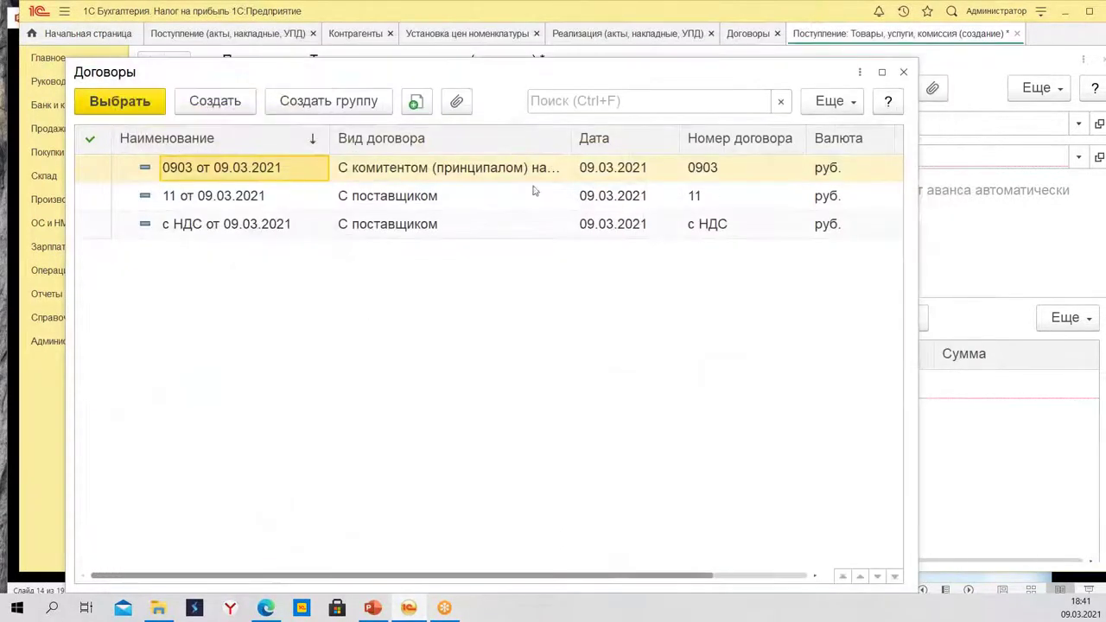
{"action": "double_click", "coordinate": [453, 168]}
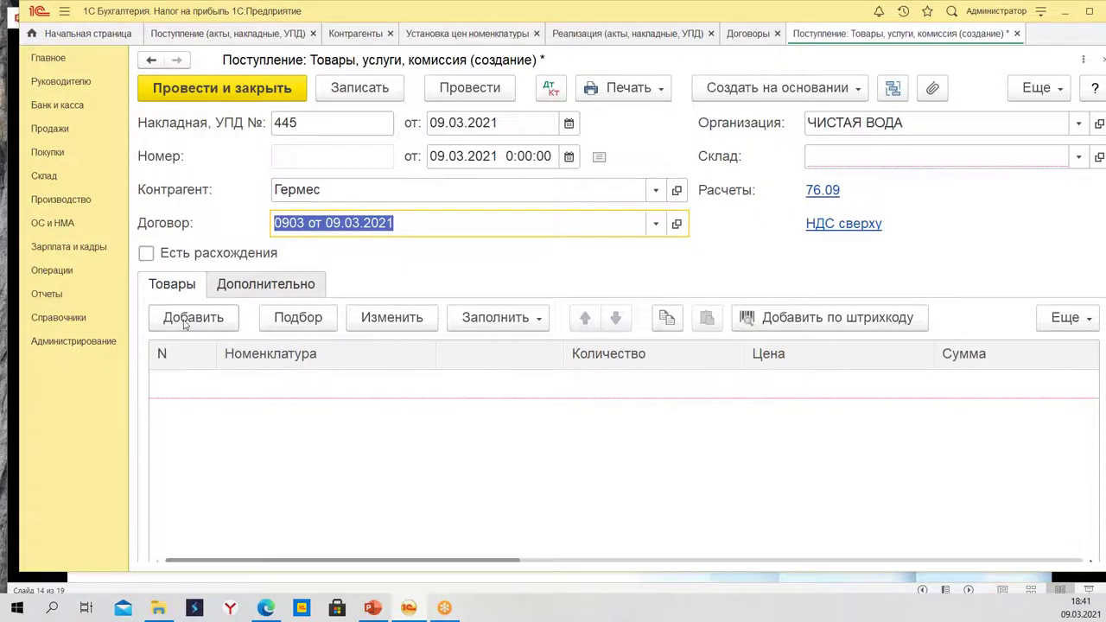
Pick 10 pieces of Электросчетчик from the item list and transfer them to the receipt's goods.
{"action": "left_click", "coordinate": [294, 318]}
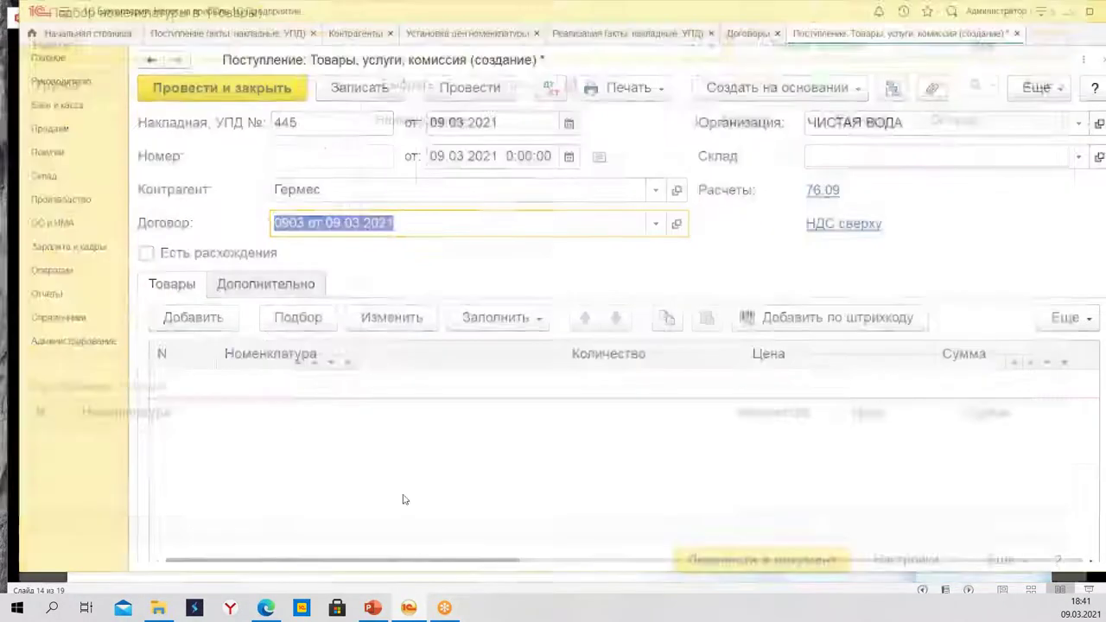
{"action": "scroll", "coordinate": [522, 301], "scroll_direction": "down", "scroll_amount": 2}
{"action": "scroll", "coordinate": [522, 300], "scroll_direction": "down", "scroll_amount": 1}
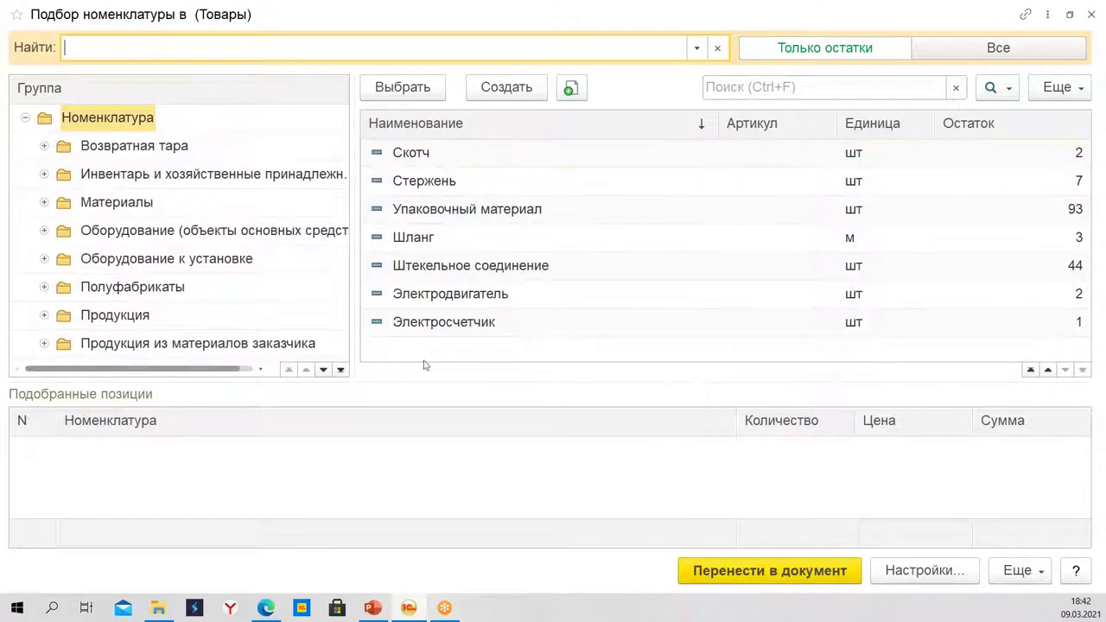
{"action": "double_click", "coordinate": [460, 322]}
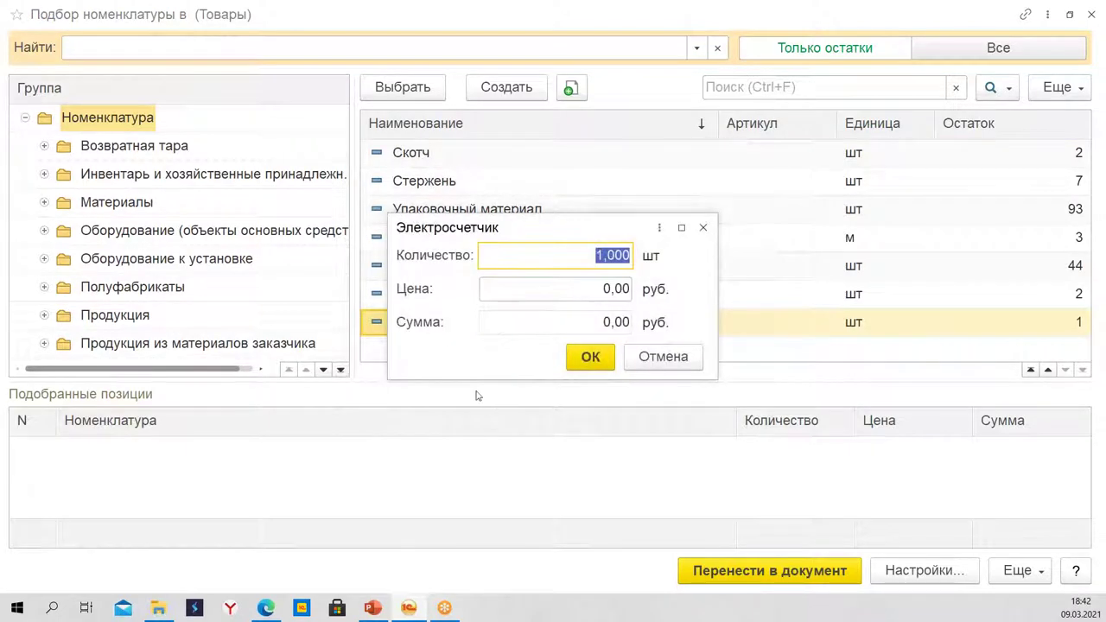
{"action": "type", "text": "10"}
{"action": "key", "text": "Tab"}
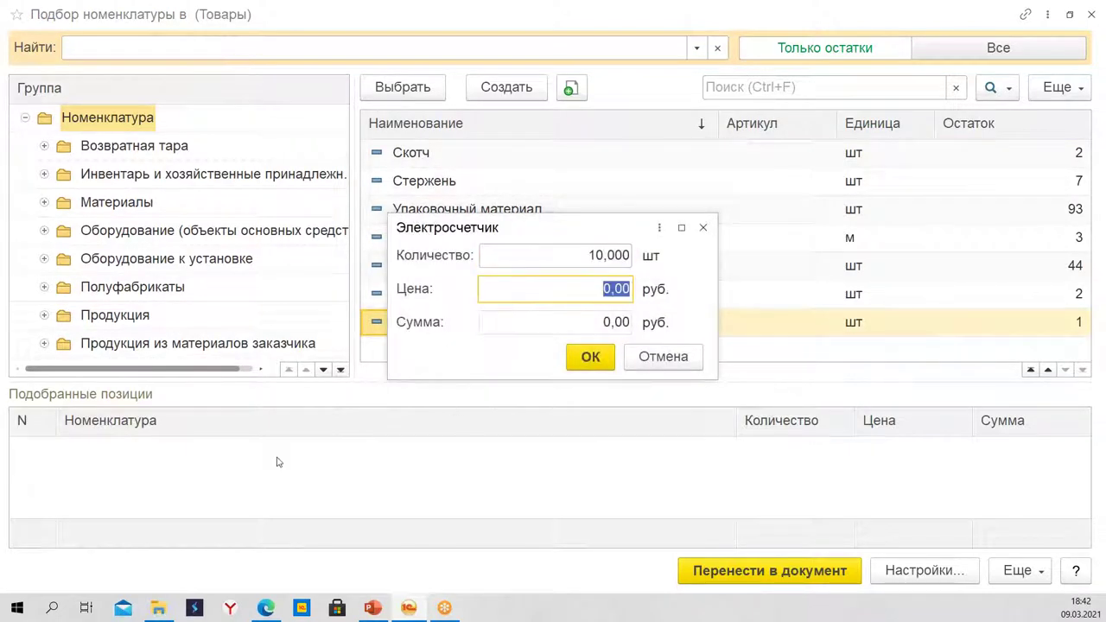
{"action": "left_click", "coordinate": [577, 363]}
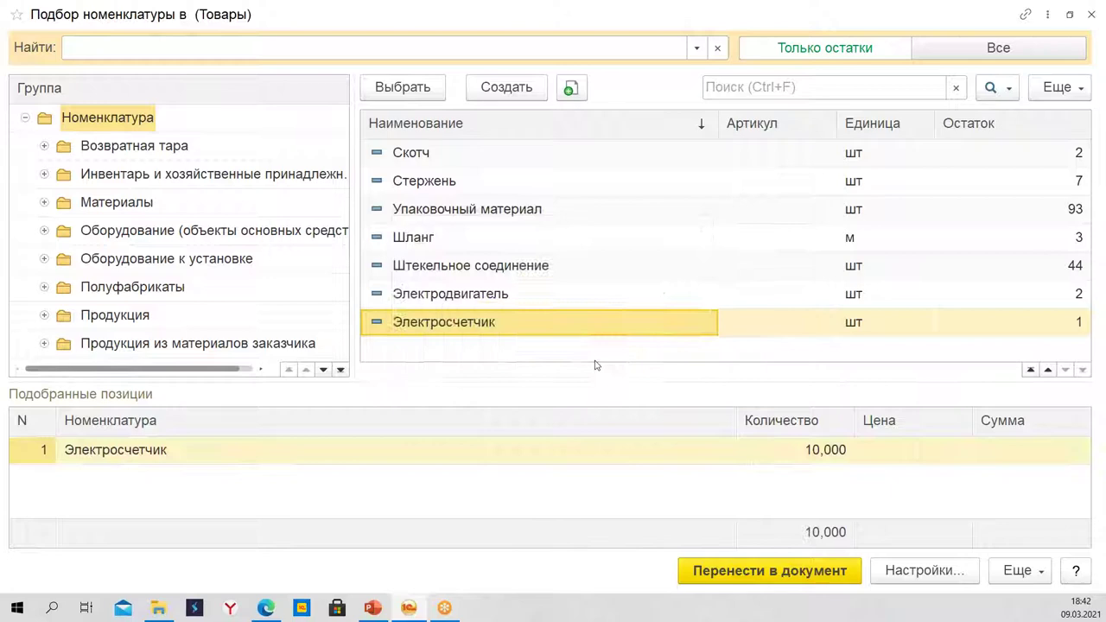
{"action": "left_click", "coordinate": [770, 572]}
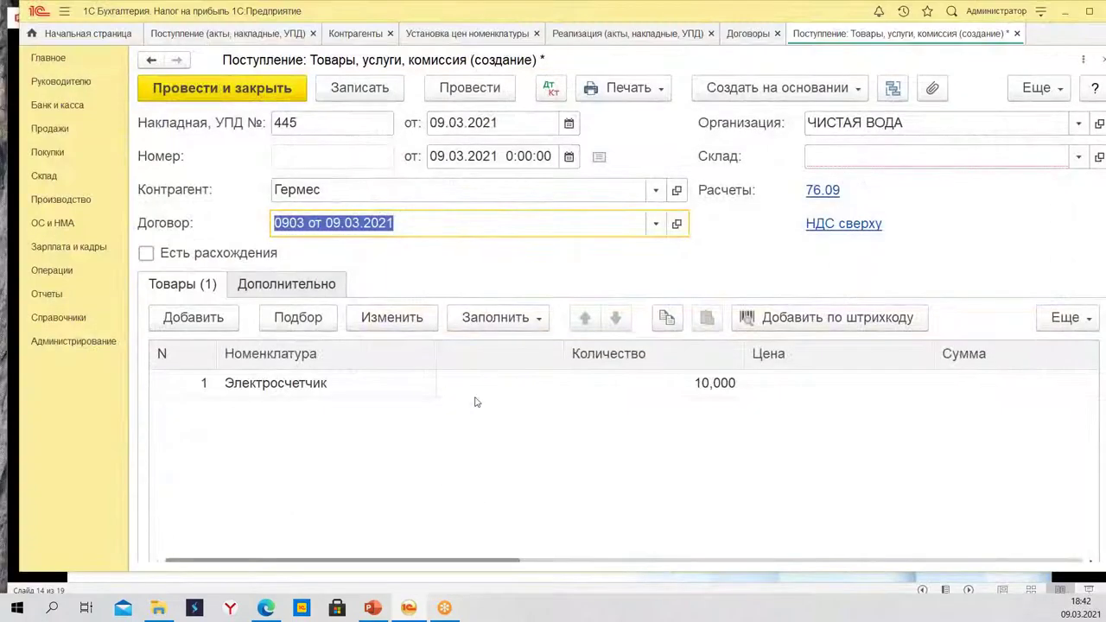
Set the price of Электросчетчик in the goods table to 1 000.
{"action": "left_click", "coordinate": [638, 385]}
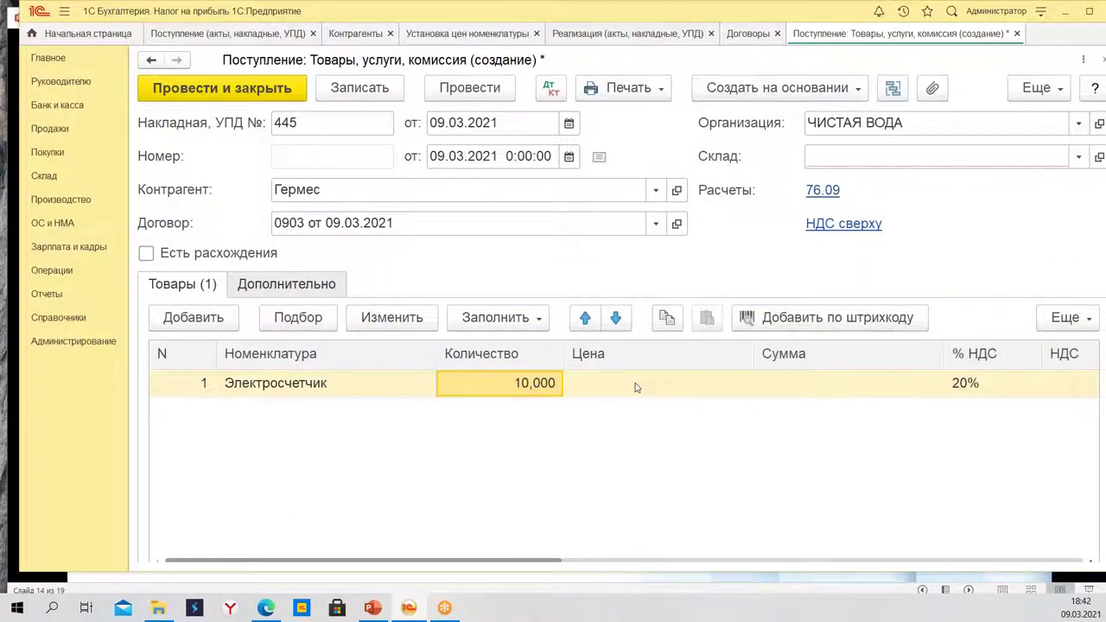
{"action": "left_click", "coordinate": [636, 386]}
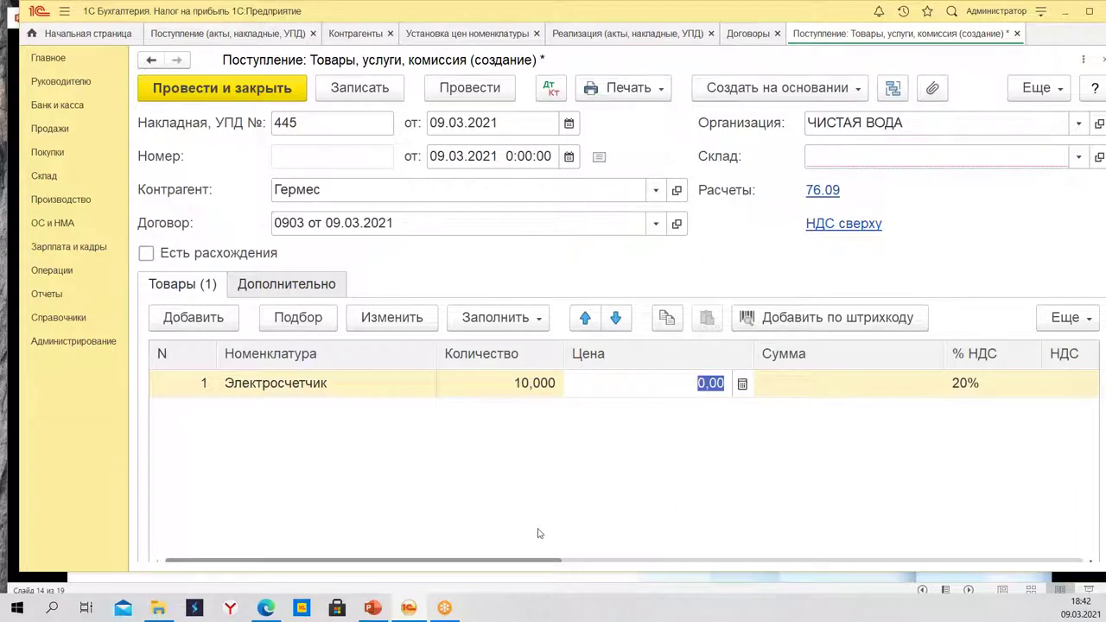
{"action": "type", "text": "1000"}
{"action": "key", "text": "Return"}
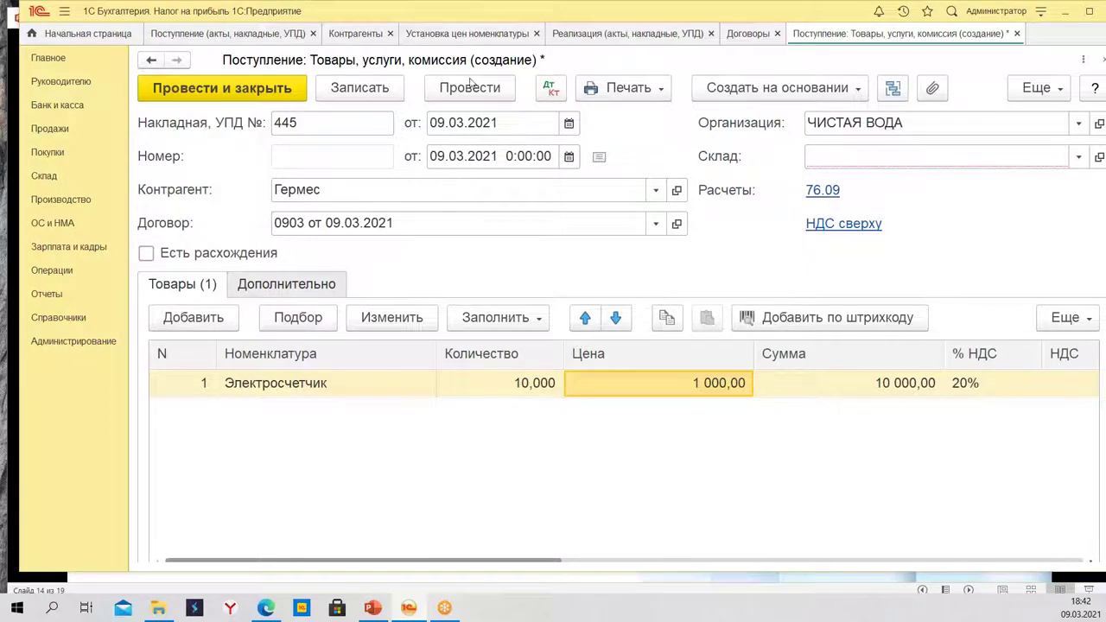
Check the selected contract's card, close it and set the receipt's warehouse to Основной склад.
{"action": "key", "text": "alt+Tab"}
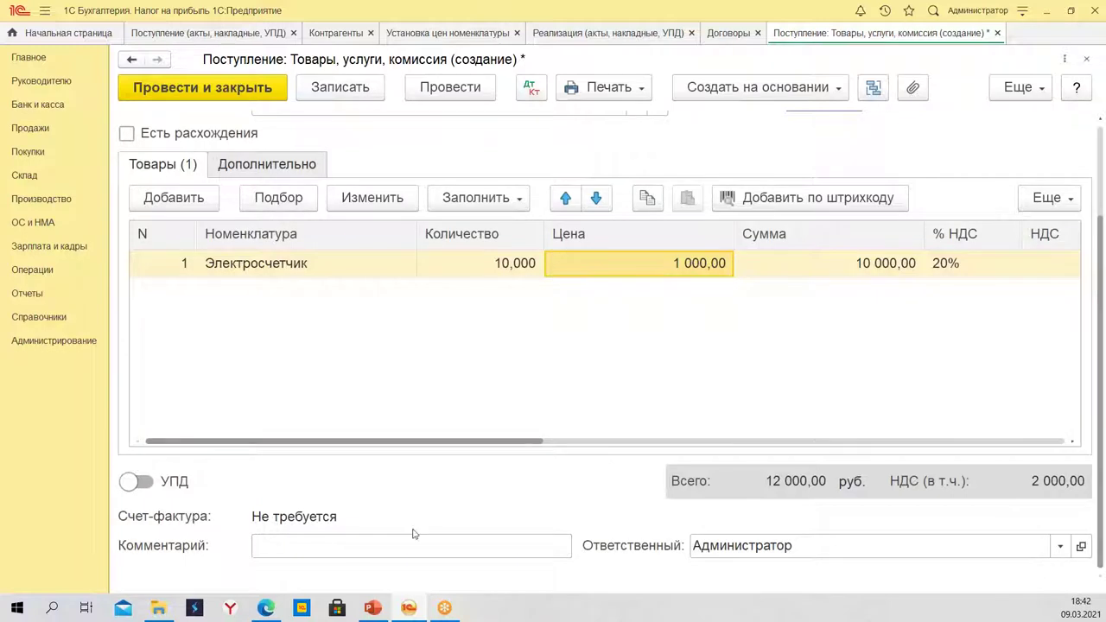
{"action": "scroll", "coordinate": [274, 343], "scroll_direction": "up", "scroll_amount": 3}
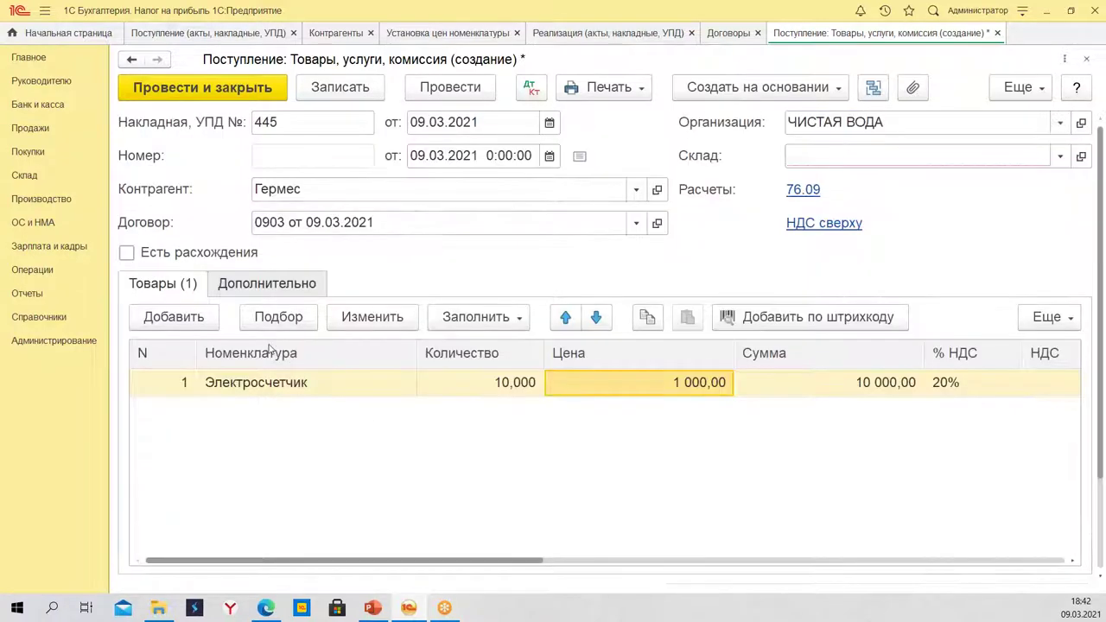
{"action": "left_click", "coordinate": [657, 222]}
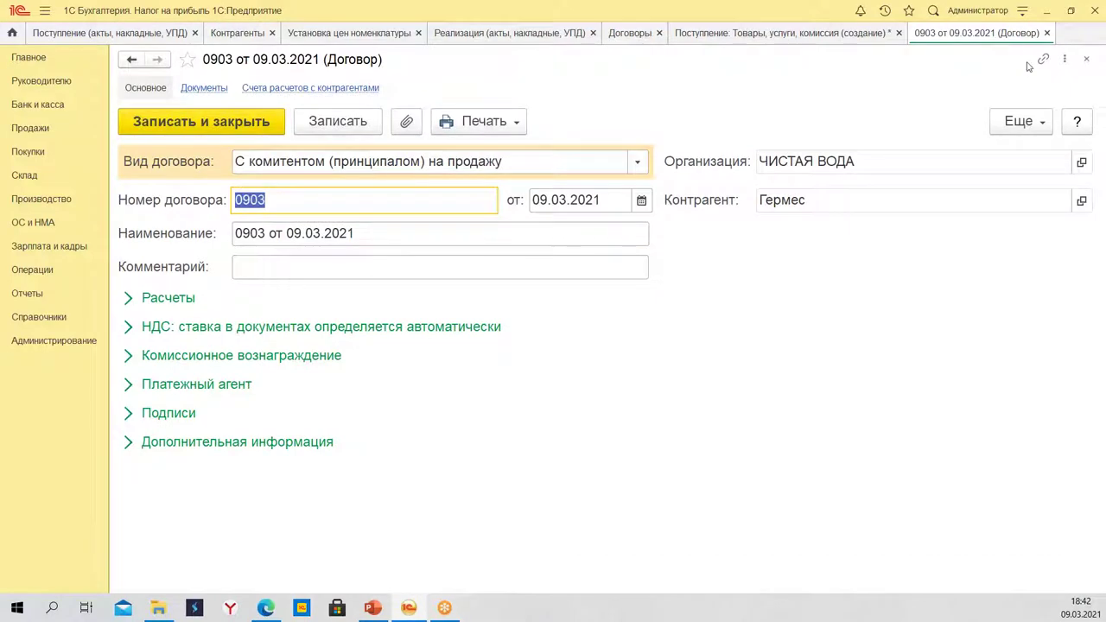
{"action": "left_click", "coordinate": [1047, 33]}
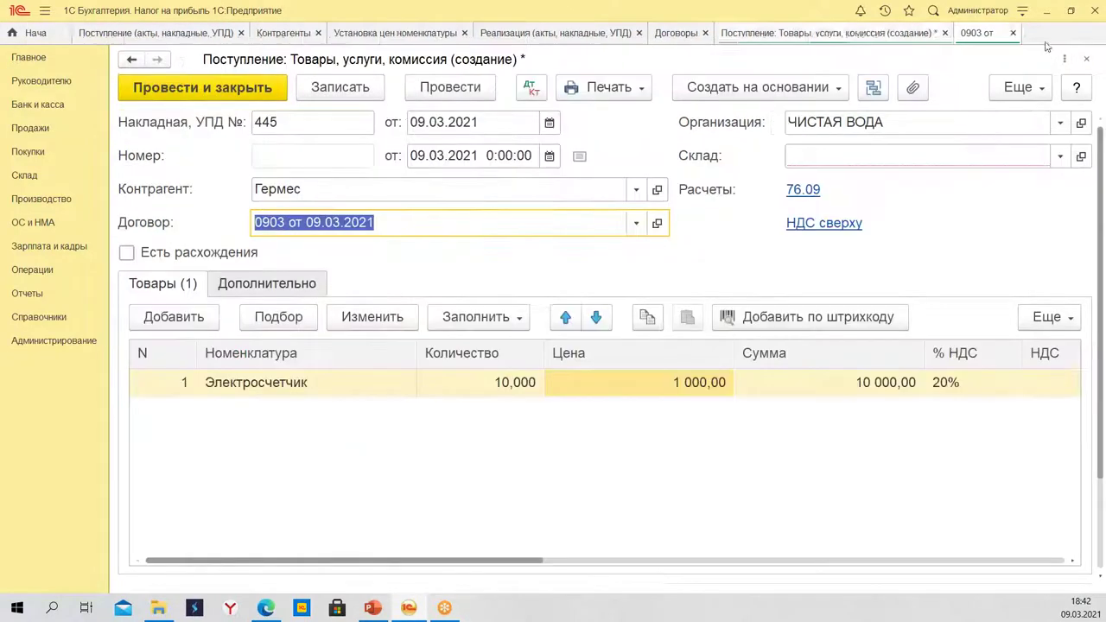
{"action": "left_click", "coordinate": [928, 155]}
{"action": "left_click", "coordinate": [861, 184]}
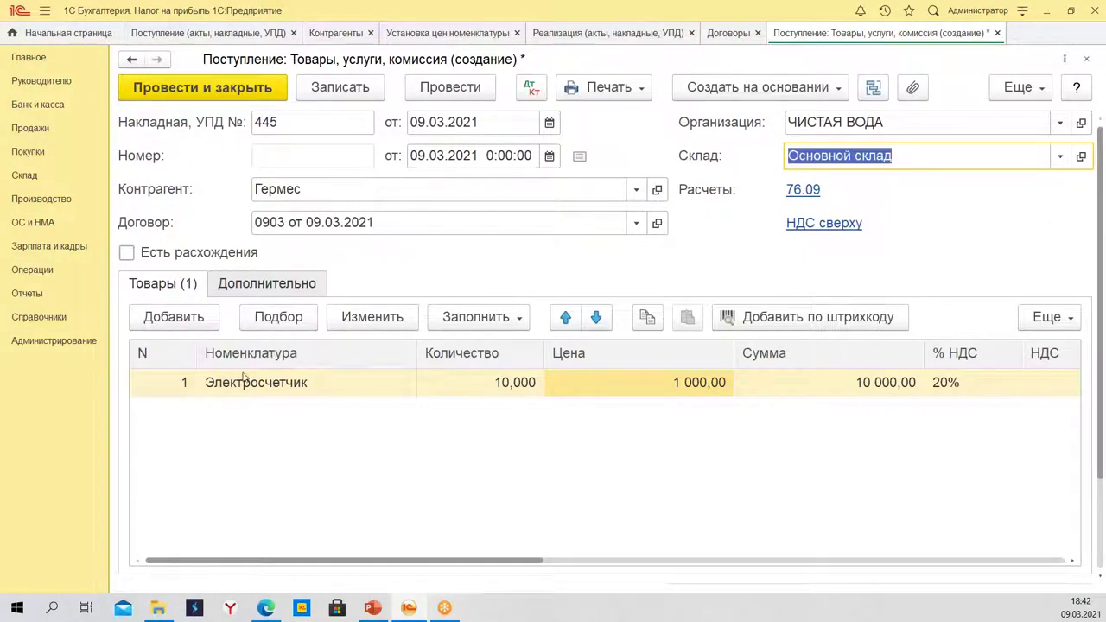
Switch the receipt to the supplier contract с НДС от 09.03.2021 and examine its services and additional details sections.
{"action": "left_click", "coordinate": [636, 222]}
{"action": "left_click", "coordinate": [312, 294]}
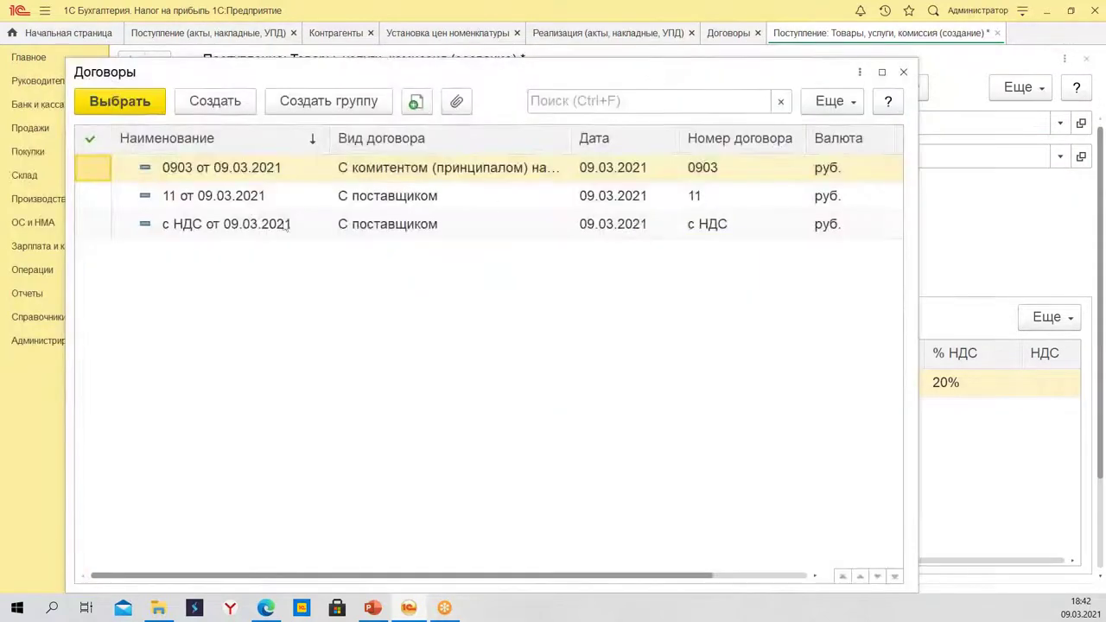
{"action": "left_click", "coordinate": [441, 200]}
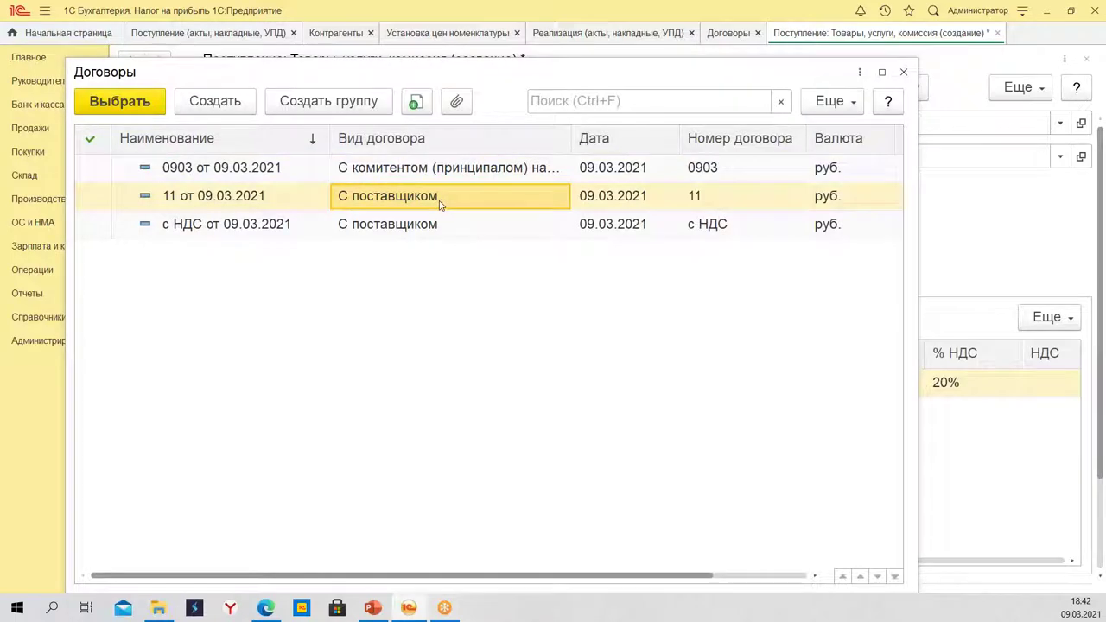
{"action": "double_click", "coordinate": [408, 227]}
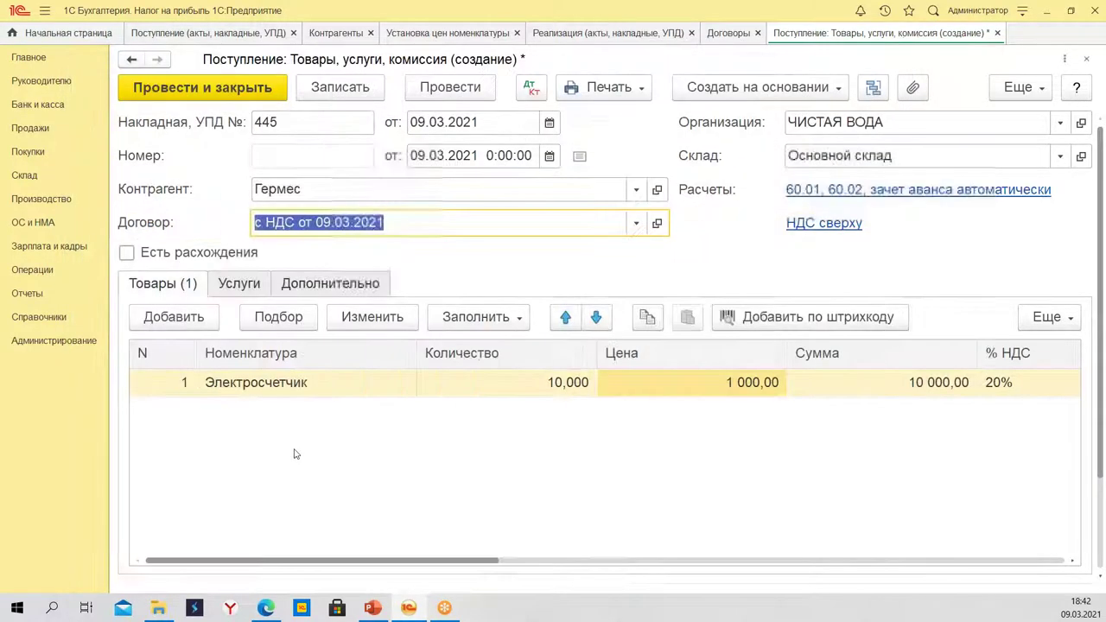
{"action": "left_click", "coordinate": [240, 294]}
{"action": "left_click", "coordinate": [281, 295]}
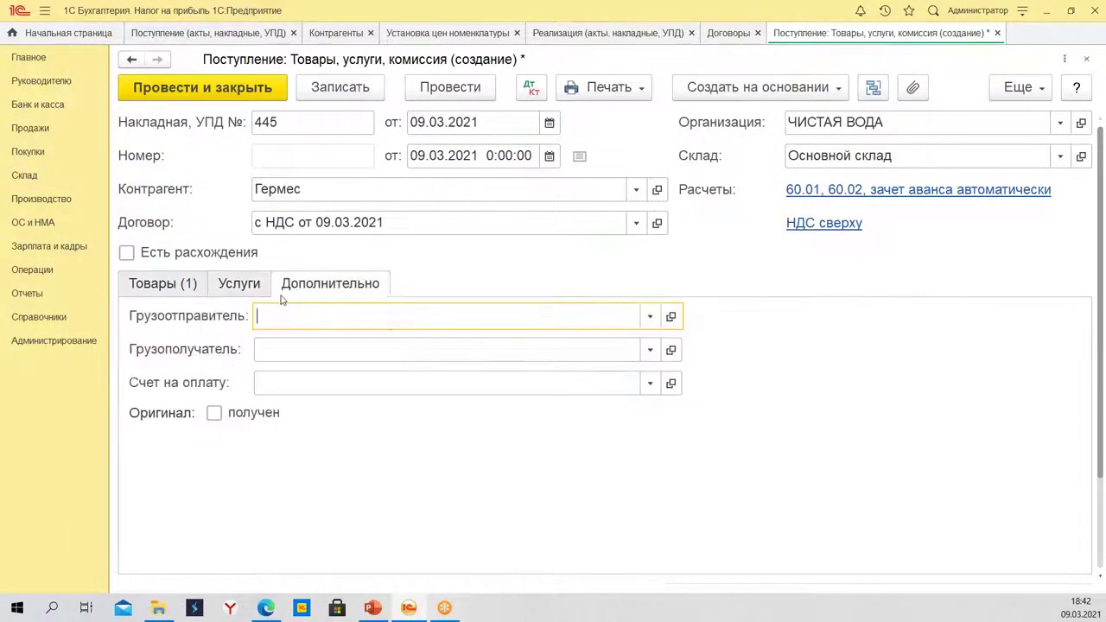
{"action": "left_click", "coordinate": [156, 290]}
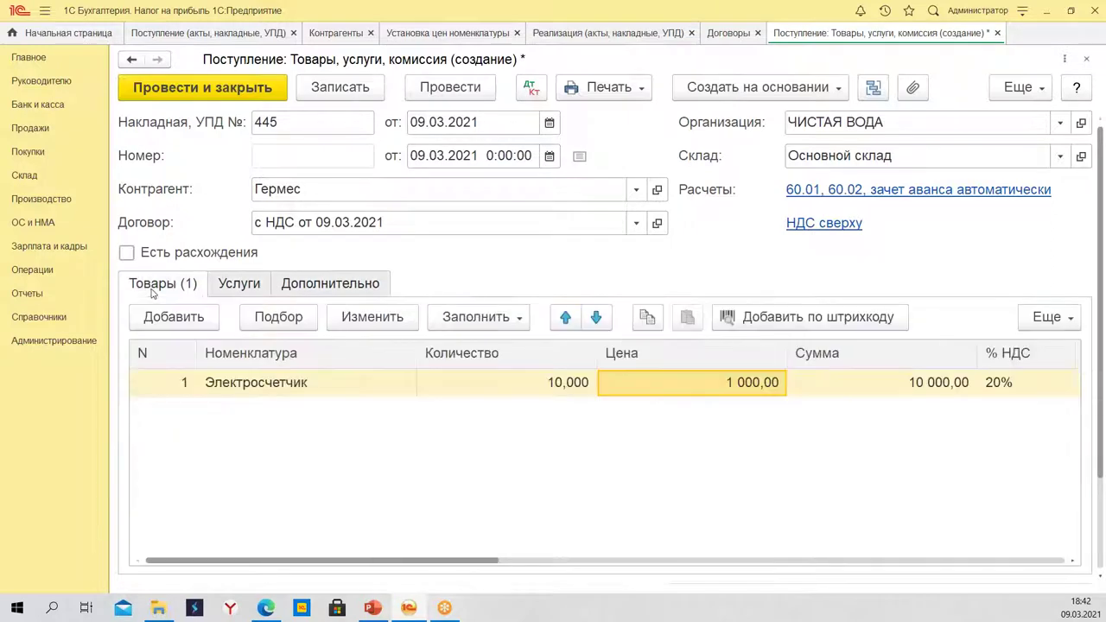
Reselect the consignor contract 0903 от 09.03.2021 and check the invoice details and totals below the goods.
{"action": "left_click", "coordinate": [637, 223]}
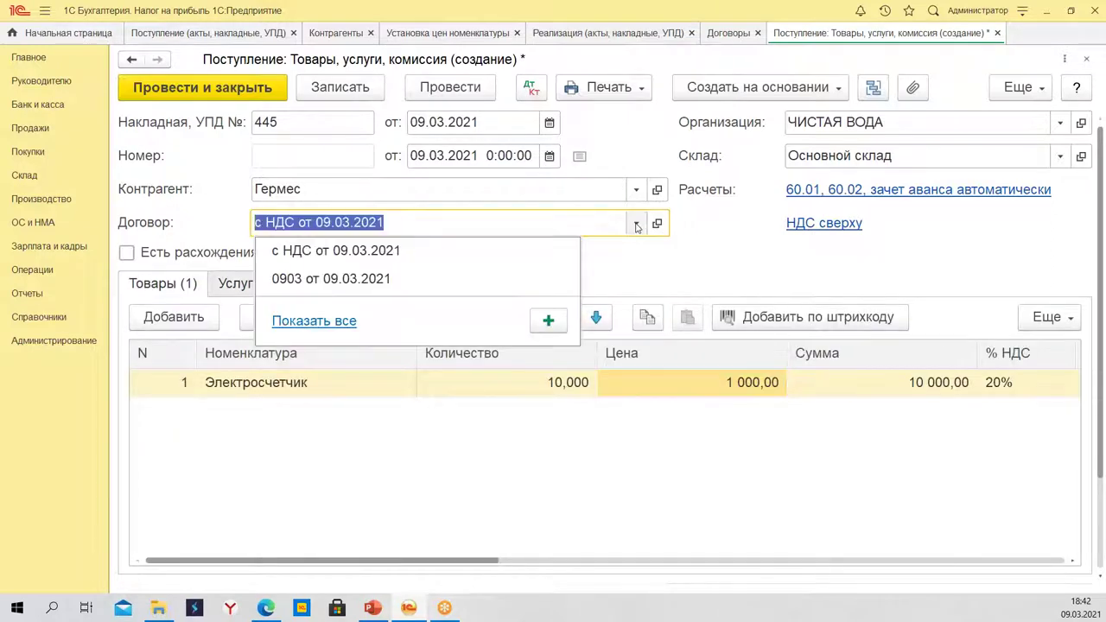
{"action": "left_click", "coordinate": [361, 278]}
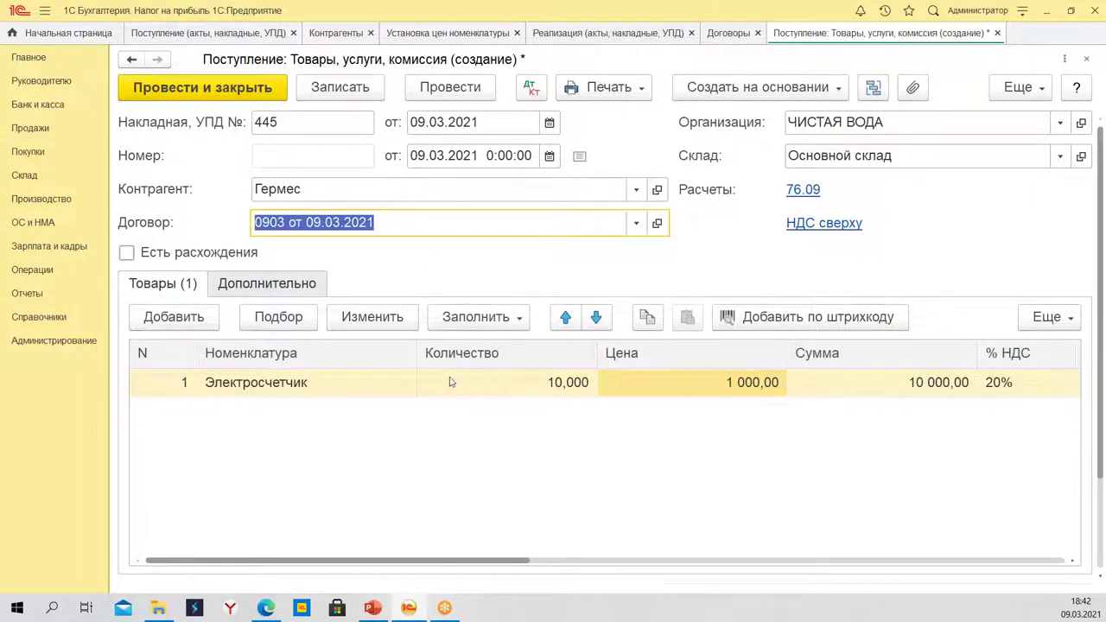
{"action": "scroll", "coordinate": [383, 450], "scroll_direction": "down", "scroll_amount": 3}
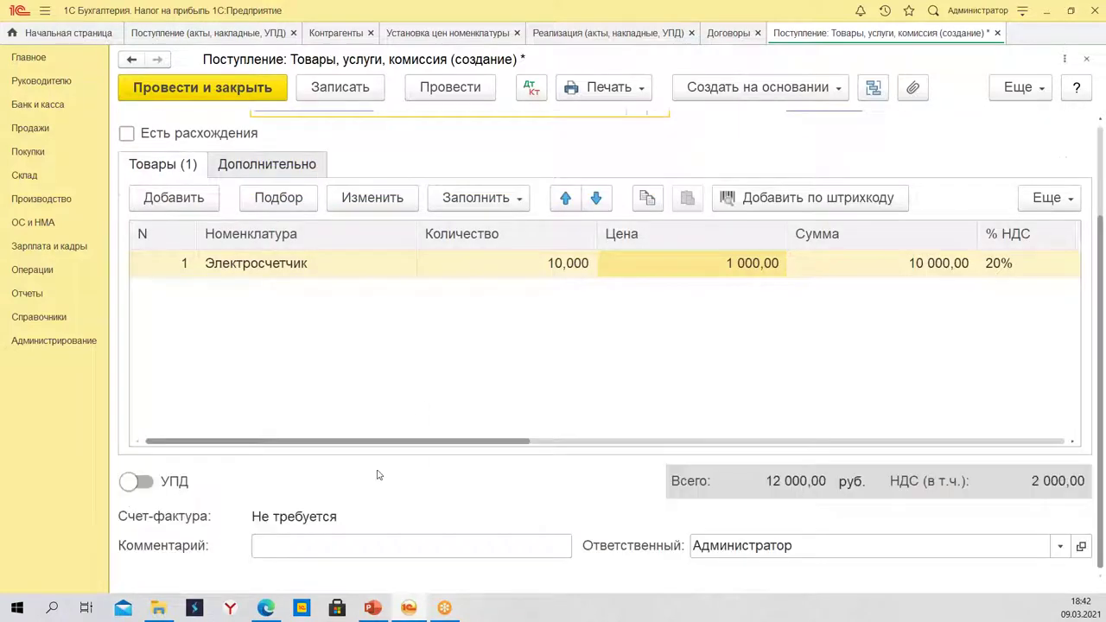
{"action": "scroll", "coordinate": [363, 487], "scroll_direction": "up", "scroll_amount": 2}
{"action": "scroll", "coordinate": [372, 496], "scroll_direction": "down", "scroll_amount": 2}
{"action": "scroll", "coordinate": [440, 475], "scroll_direction": "up", "scroll_amount": 3}
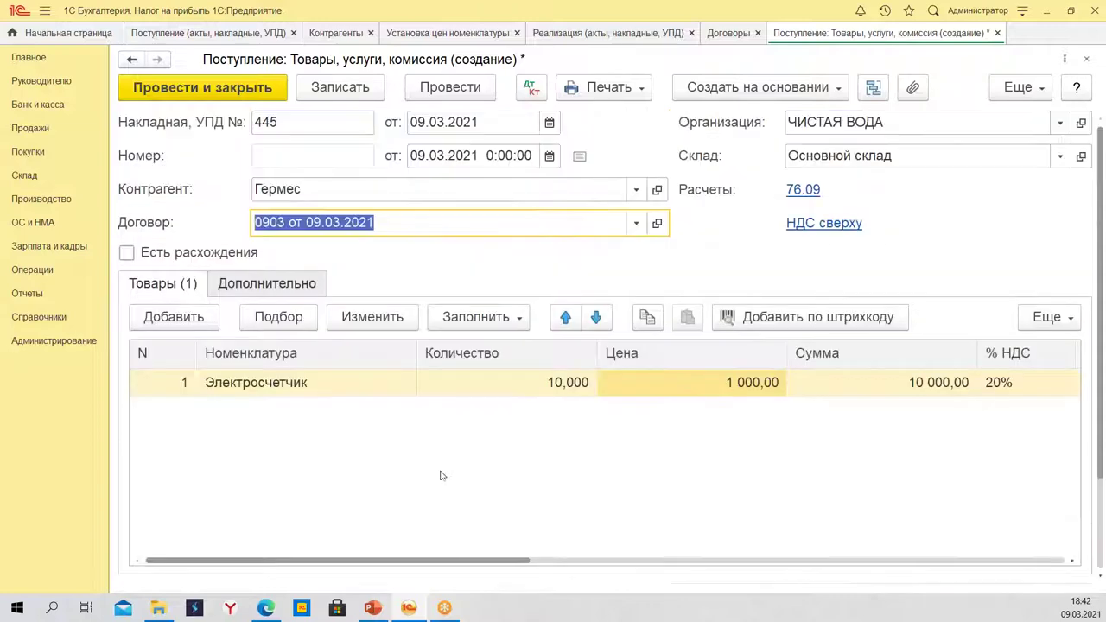
Select the contract с НДС от 09.03.2021 again to compare the УПД details at the end of the receipt.
{"action": "left_click", "coordinate": [636, 223]}
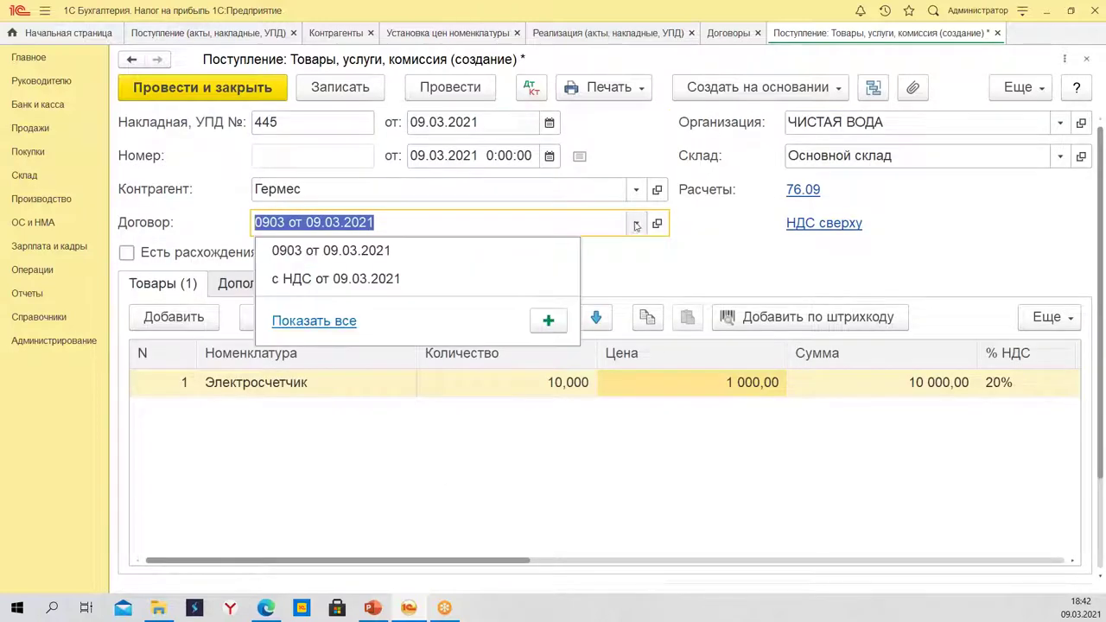
{"action": "left_click", "coordinate": [372, 280]}
{"action": "scroll", "coordinate": [378, 398], "scroll_direction": "down", "scroll_amount": 3}
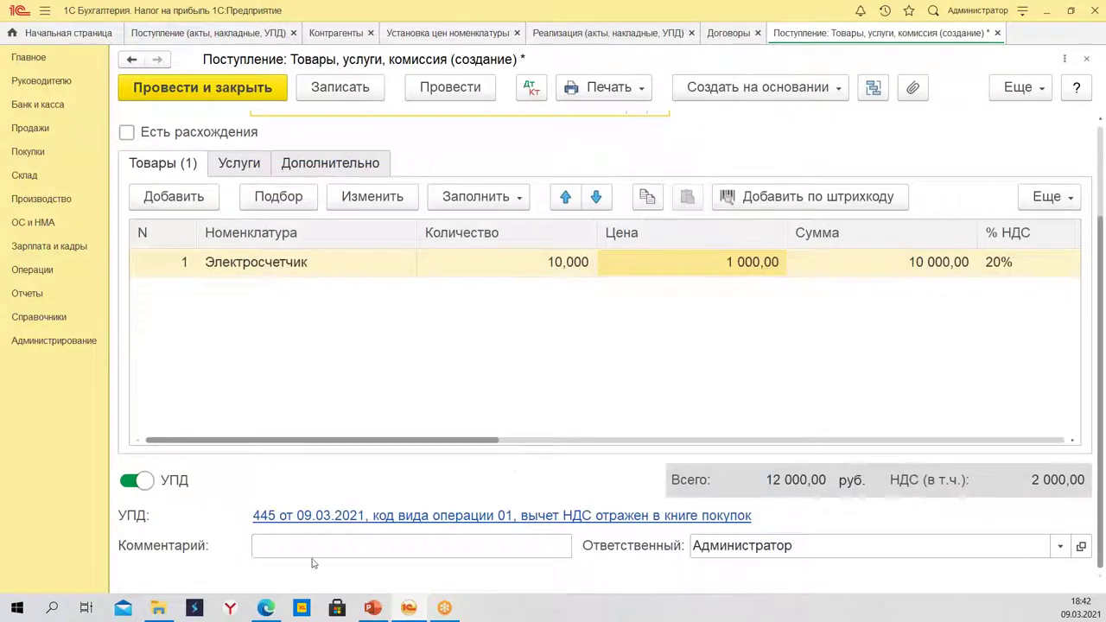
{"action": "scroll", "coordinate": [461, 316], "scroll_direction": "up", "scroll_amount": 3}
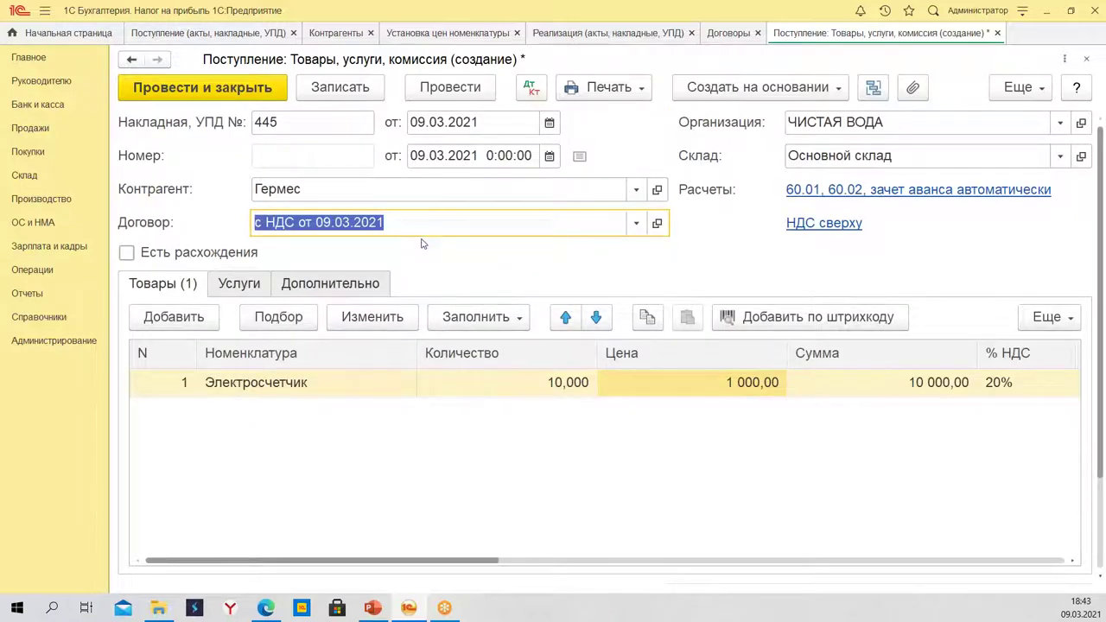
Return the receipt to contract 0903 от 09.03.2021 and review its additional details, goods and invoice section.
{"action": "left_click", "coordinate": [636, 223]}
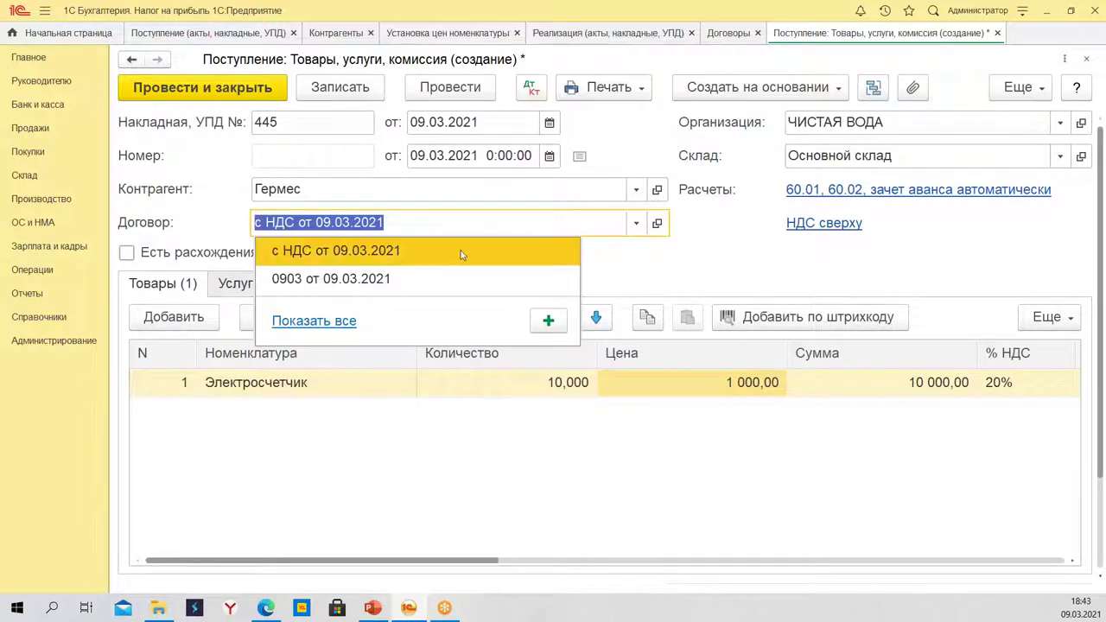
{"action": "left_click", "coordinate": [338, 280]}
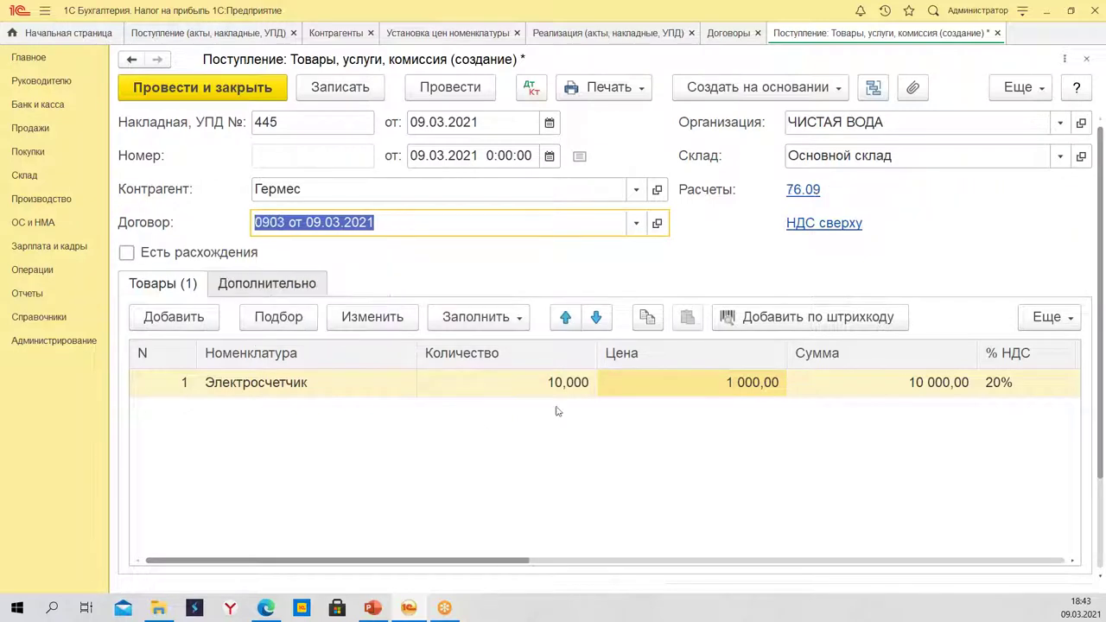
{"action": "left_click", "coordinate": [240, 292]}
{"action": "left_click", "coordinate": [161, 288]}
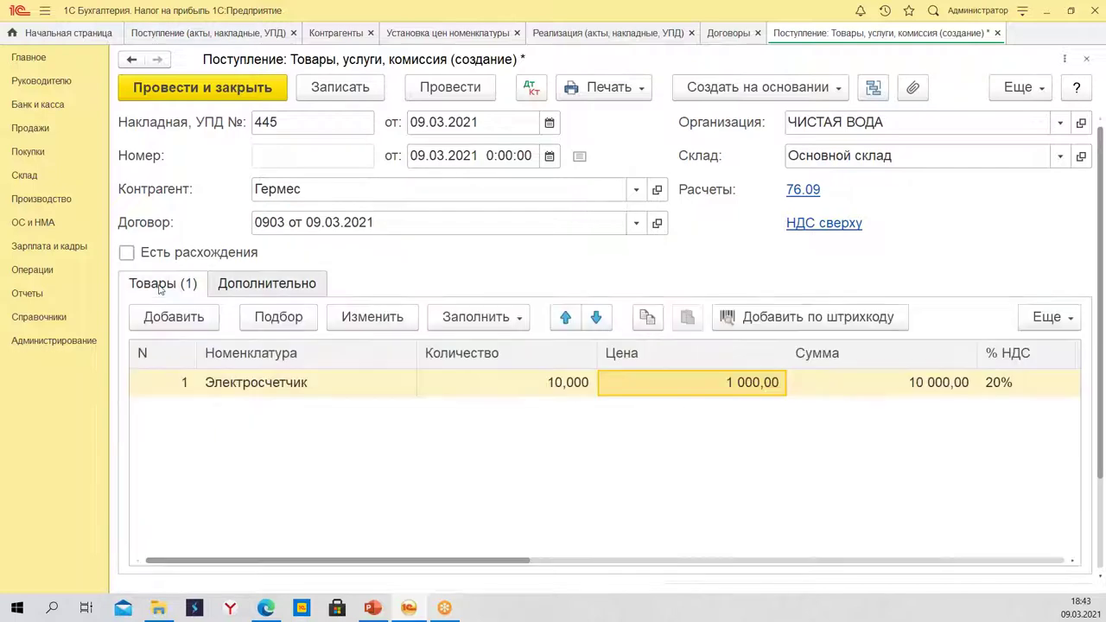
{"action": "scroll", "coordinate": [170, 297], "scroll_direction": "down", "scroll_amount": 3}
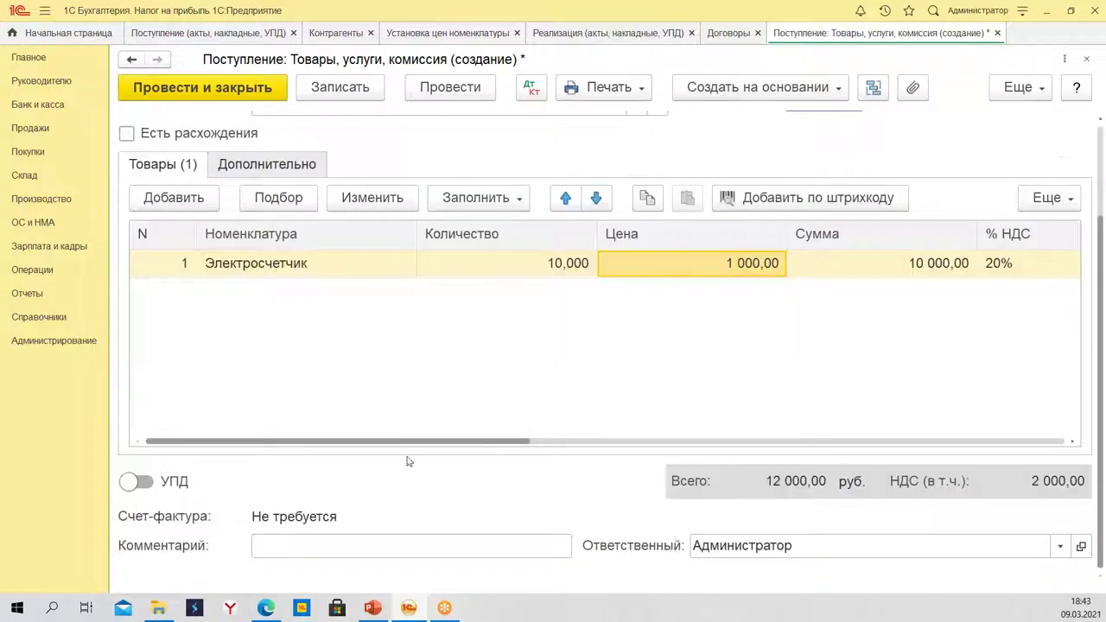
{"action": "scroll", "coordinate": [448, 418], "scroll_direction": "up", "scroll_amount": 3}
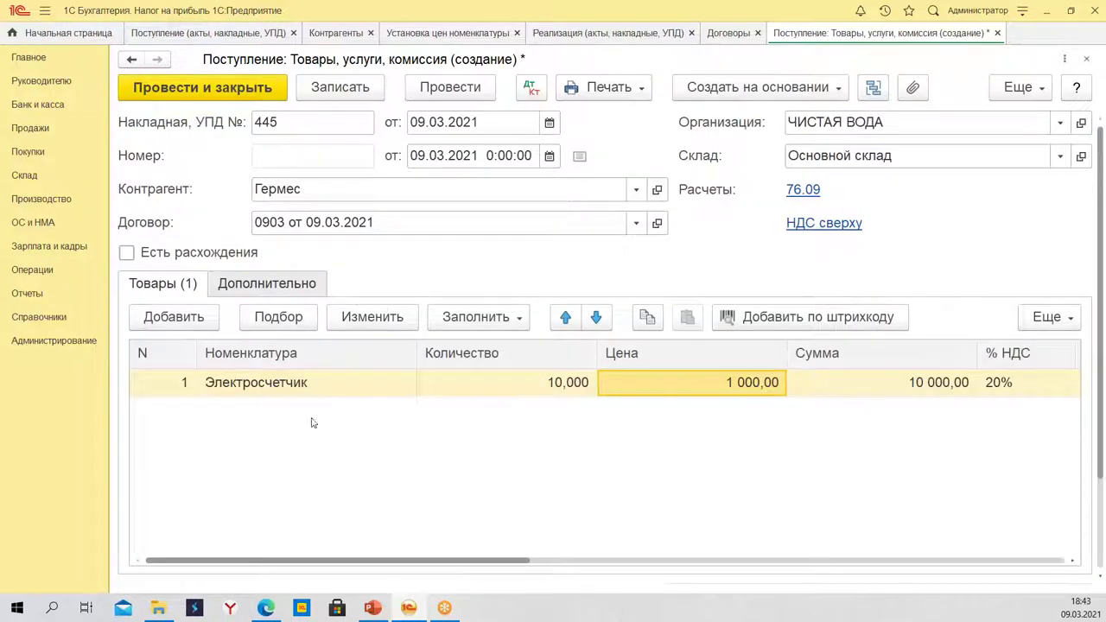
Post the commission goods receipt, examine its accounting entries and close them.
{"action": "left_click", "coordinate": [493, 385]}
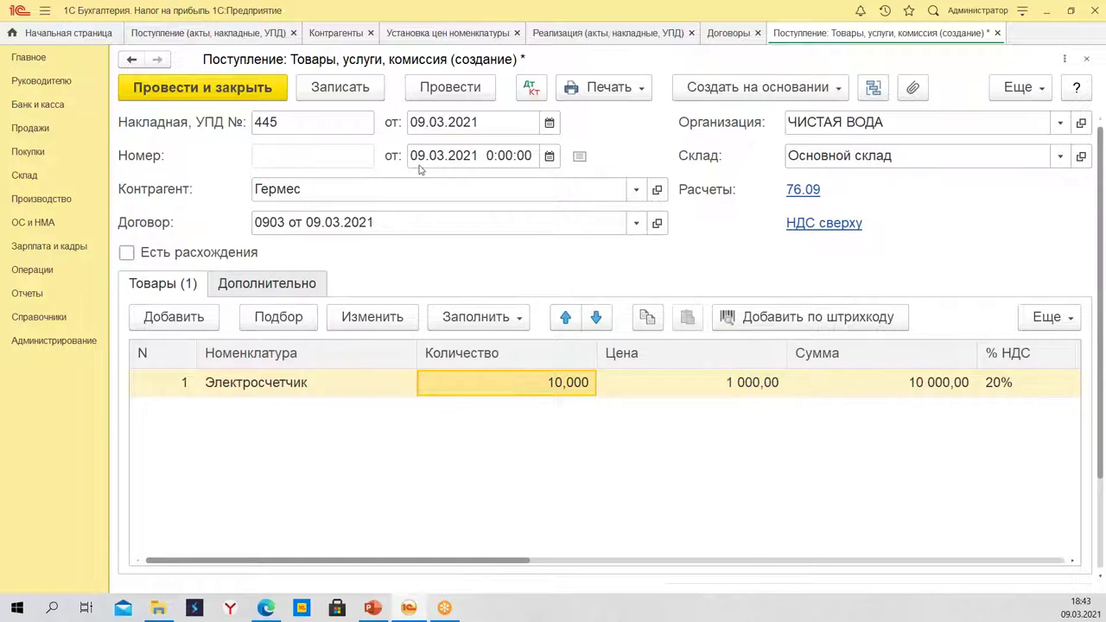
{"action": "left_click", "coordinate": [458, 93]}
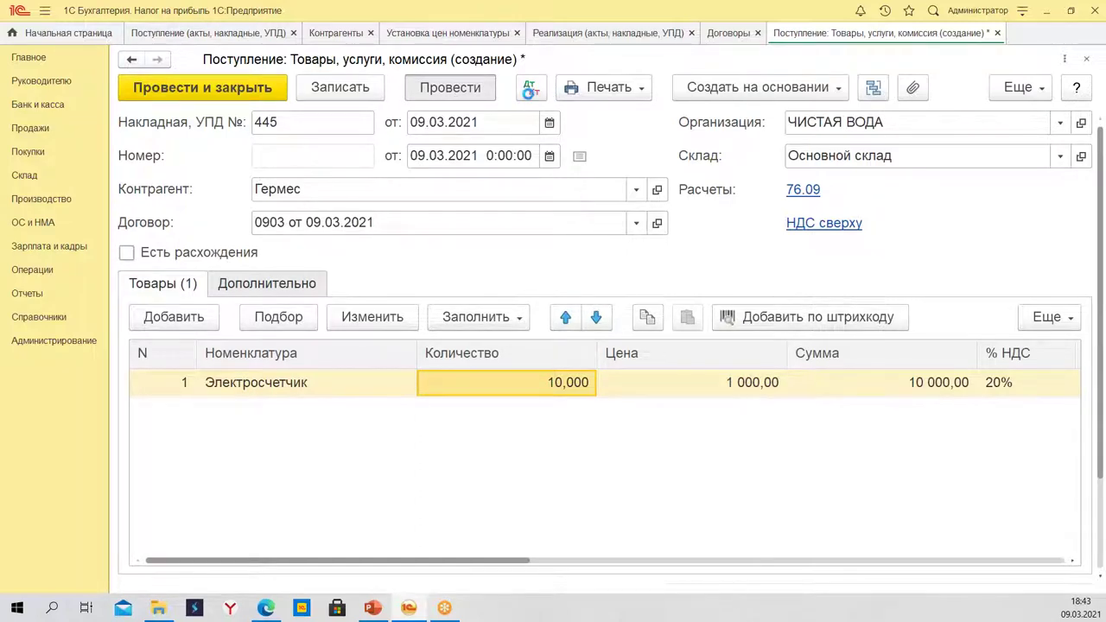
{"action": "left_click", "coordinate": [530, 88]}
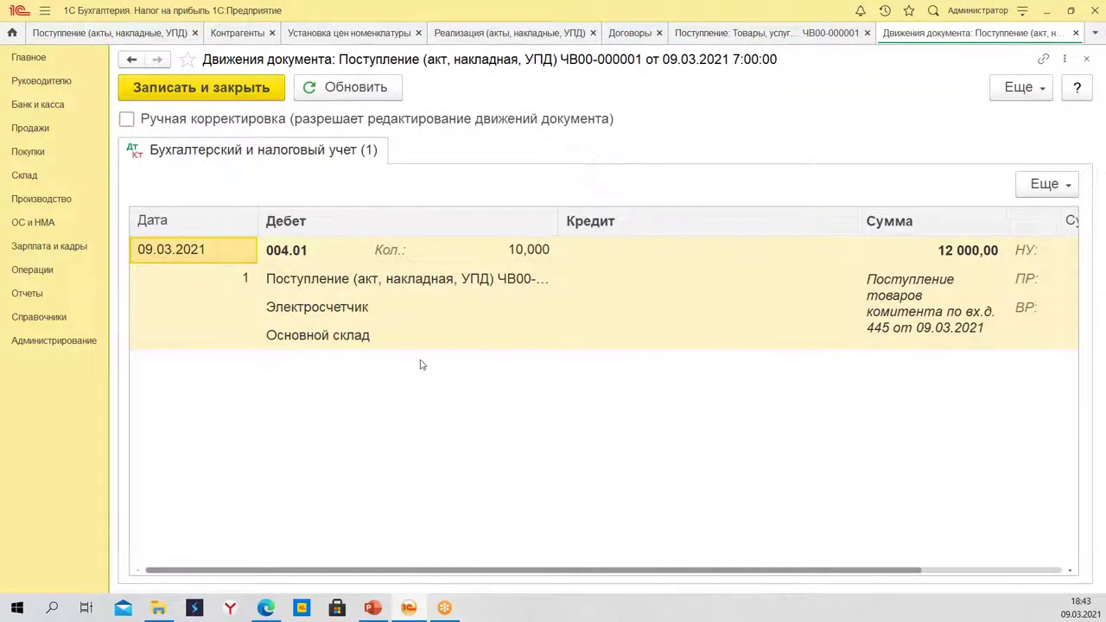
{"action": "left_click", "coordinate": [1076, 33]}
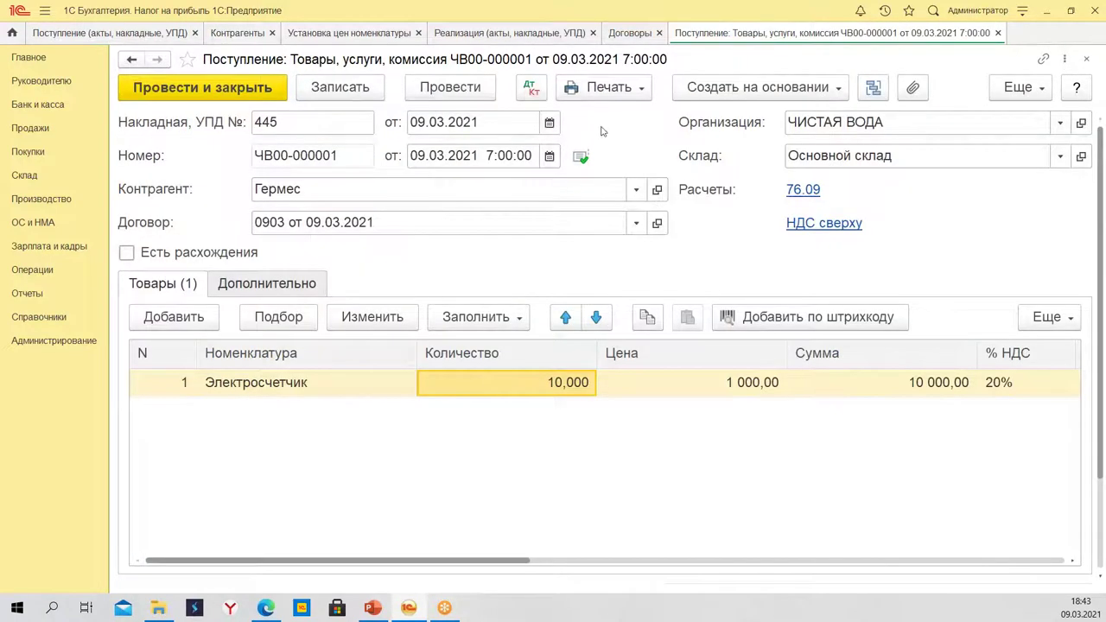
Create a sale document based on the commission goods receipt, using the operation type Товары (накладная, УПД).
{"action": "left_click", "coordinate": [327, 383]}
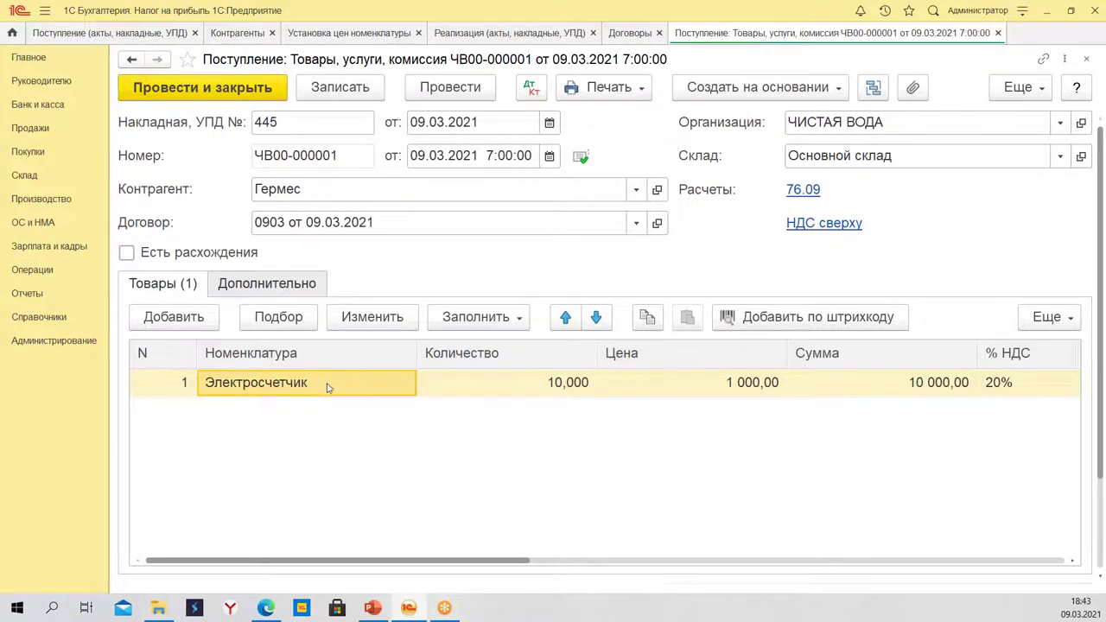
{"action": "left_click", "coordinate": [726, 89]}
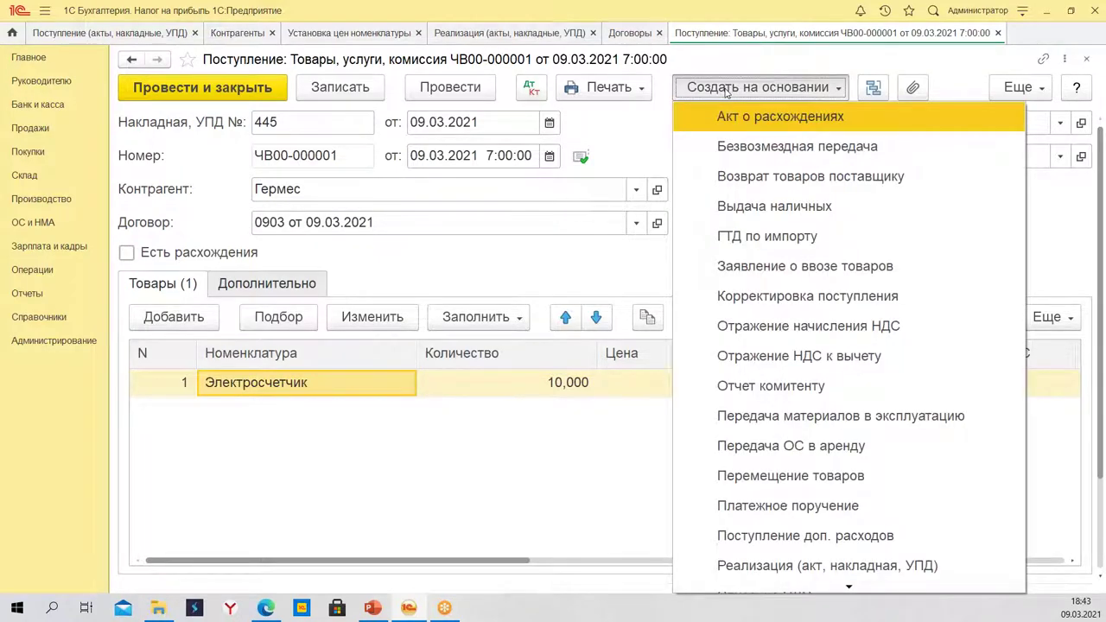
{"action": "scroll", "coordinate": [846, 541], "scroll_direction": "down", "scroll_amount": 1}
{"action": "left_click", "coordinate": [845, 537]}
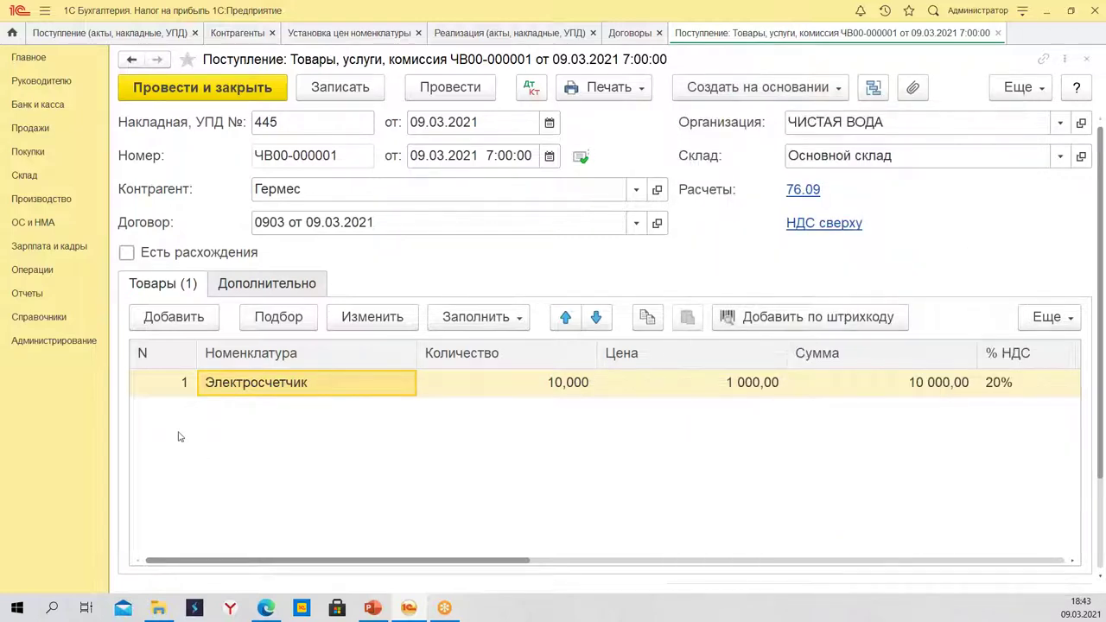
{"action": "left_click_drag", "start_coordinate": [798, 254], "coordinate": [778, 159]}
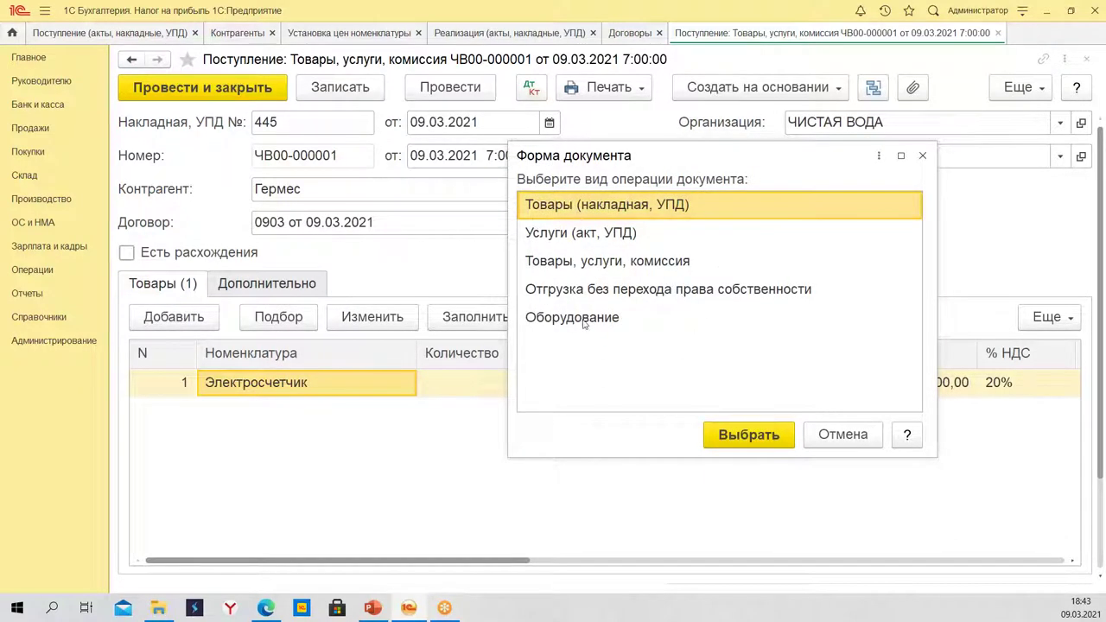
{"action": "double_click", "coordinate": [652, 210]}
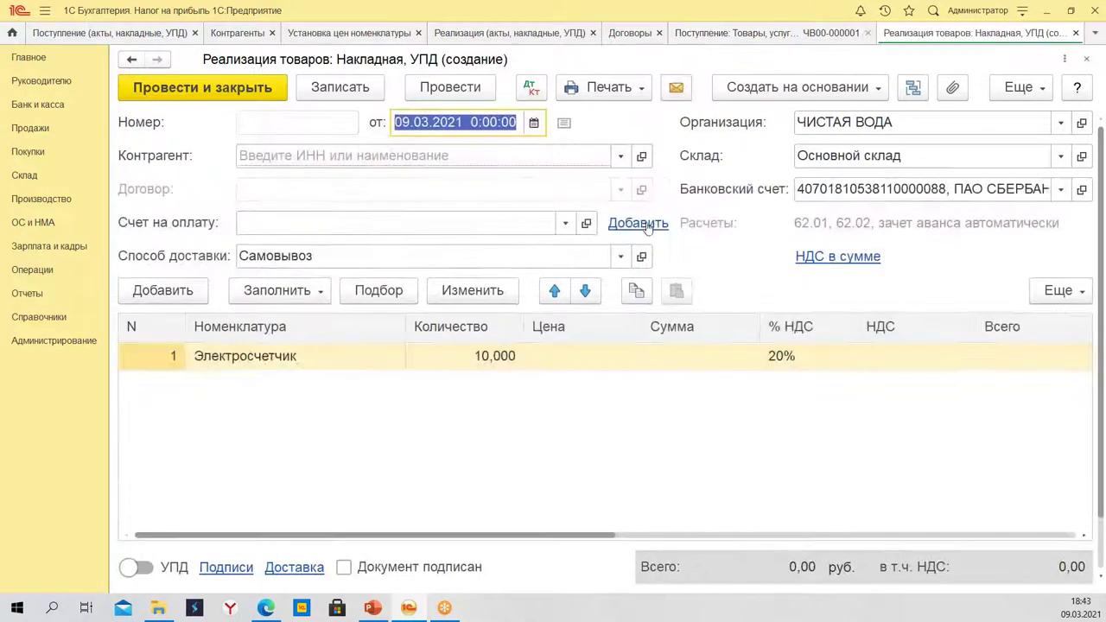
Set the sale's counterparty to Станкостроительный завод and open the full list of its contracts.
{"action": "left_click", "coordinate": [443, 159]}
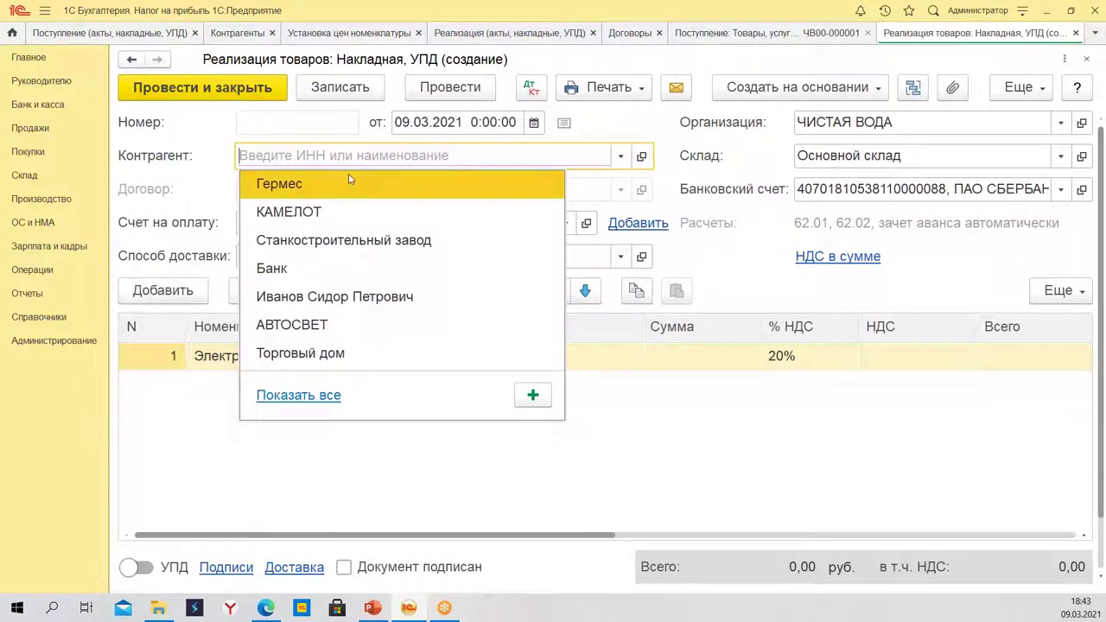
{"action": "left_click", "coordinate": [366, 244]}
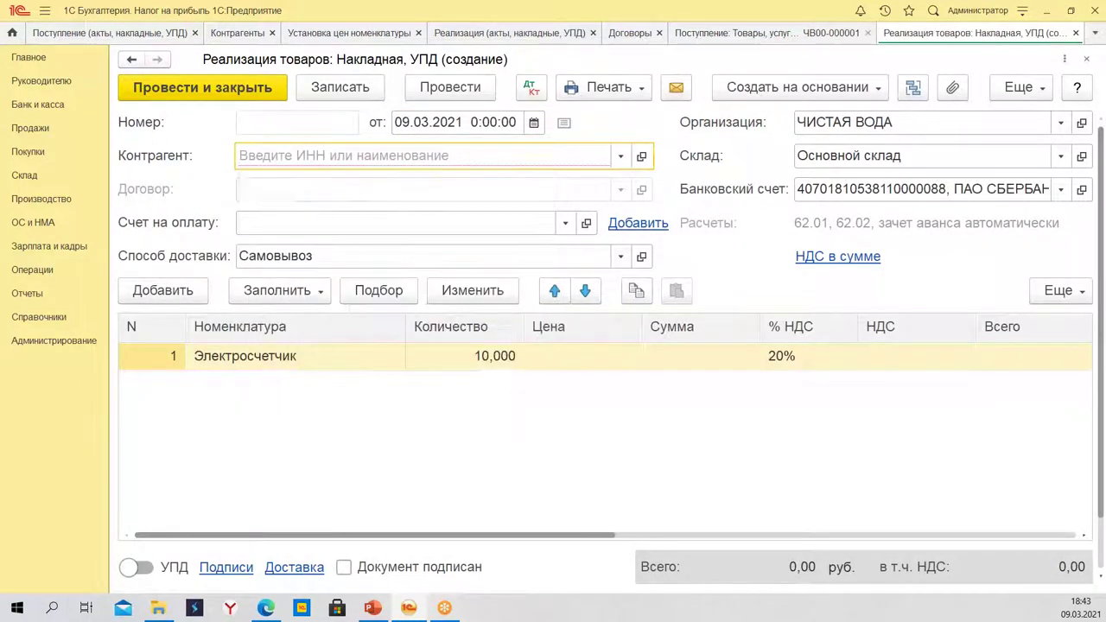
{"action": "left_click", "coordinate": [621, 189]}
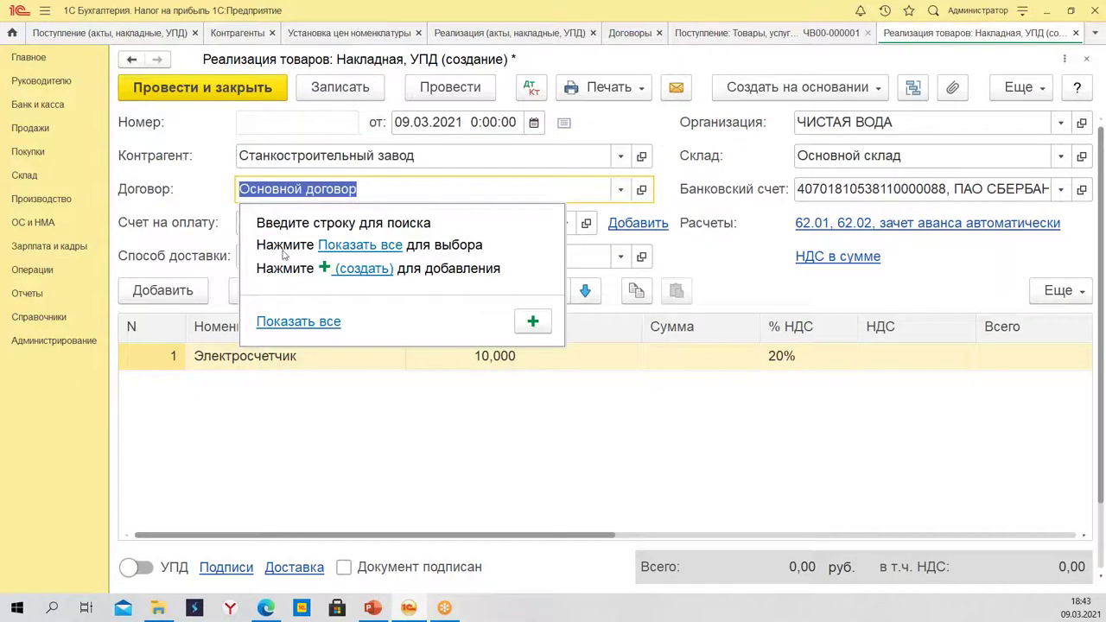
{"action": "left_click", "coordinate": [359, 249]}
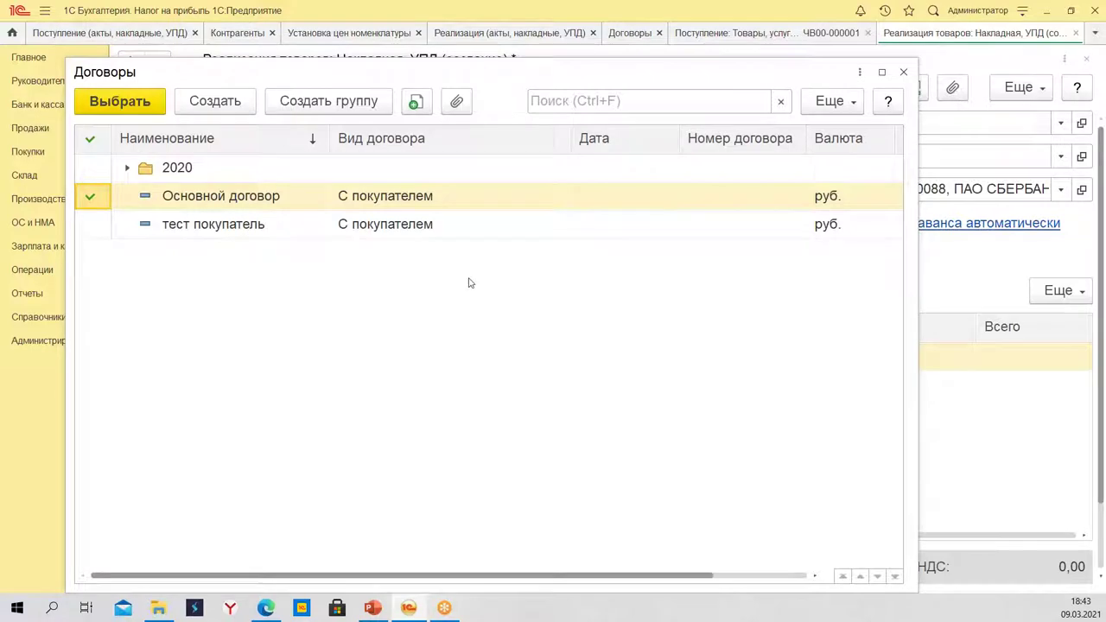
{"action": "left_click", "coordinate": [215, 101]}
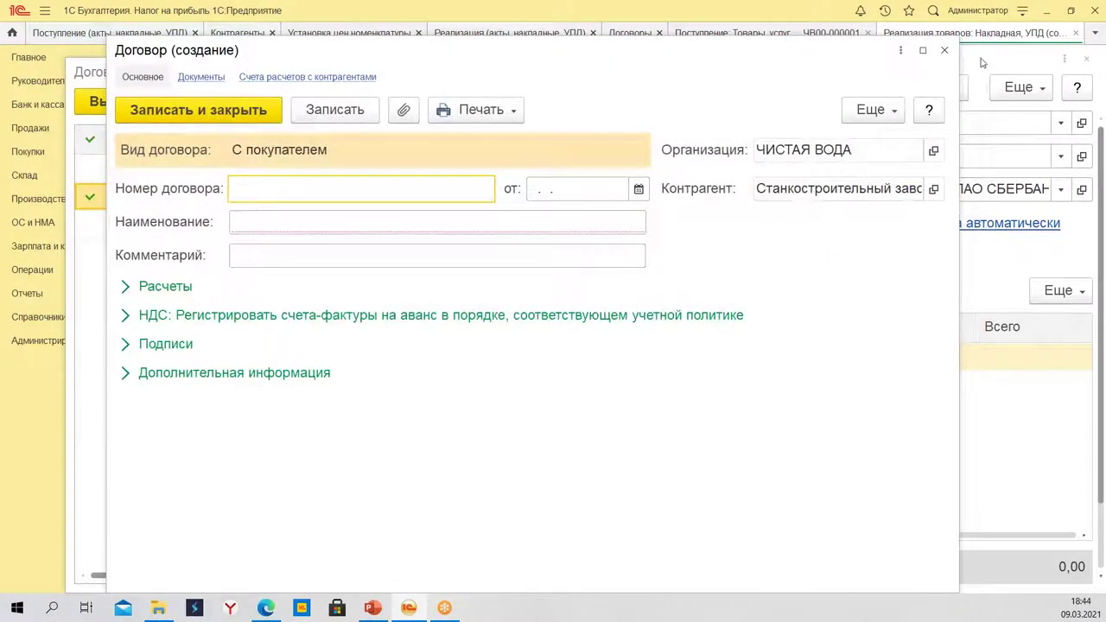
{"action": "left_click", "coordinate": [945, 49]}
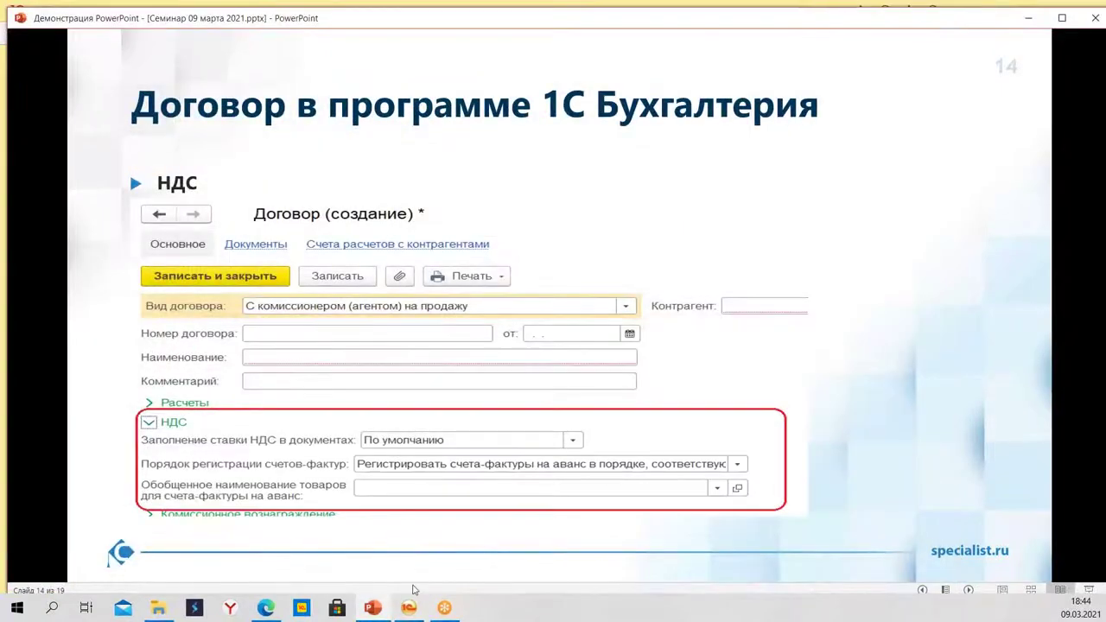
{"action": "left_click", "coordinate": [411, 610]}
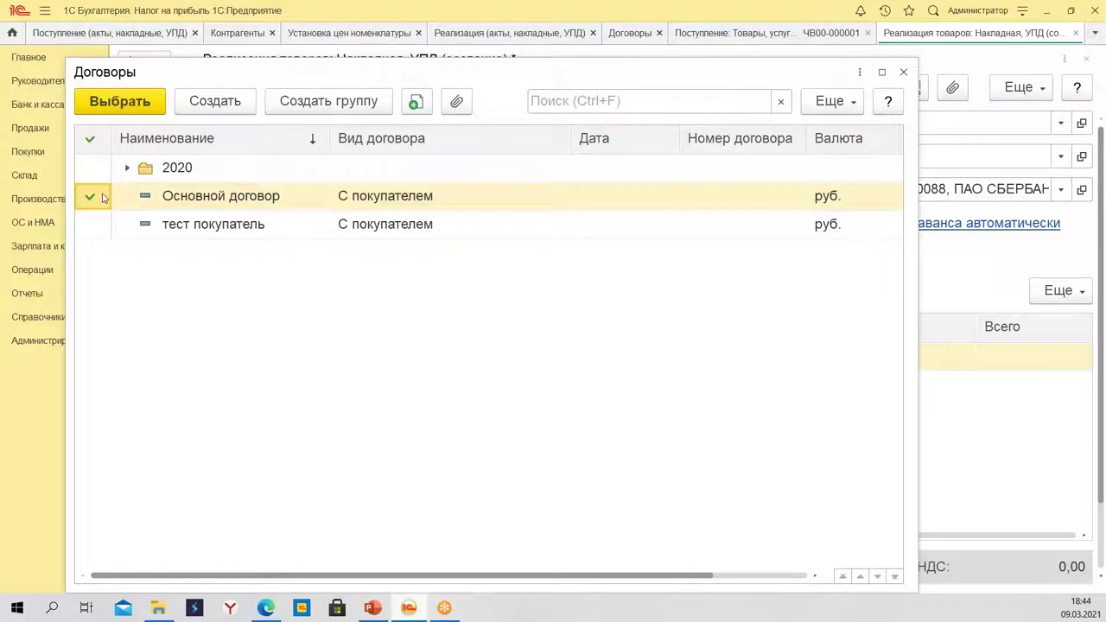
Open the contract Основной договор, examine its settlement and VAT settings, and close it.
{"action": "right_click", "coordinate": [202, 208]}
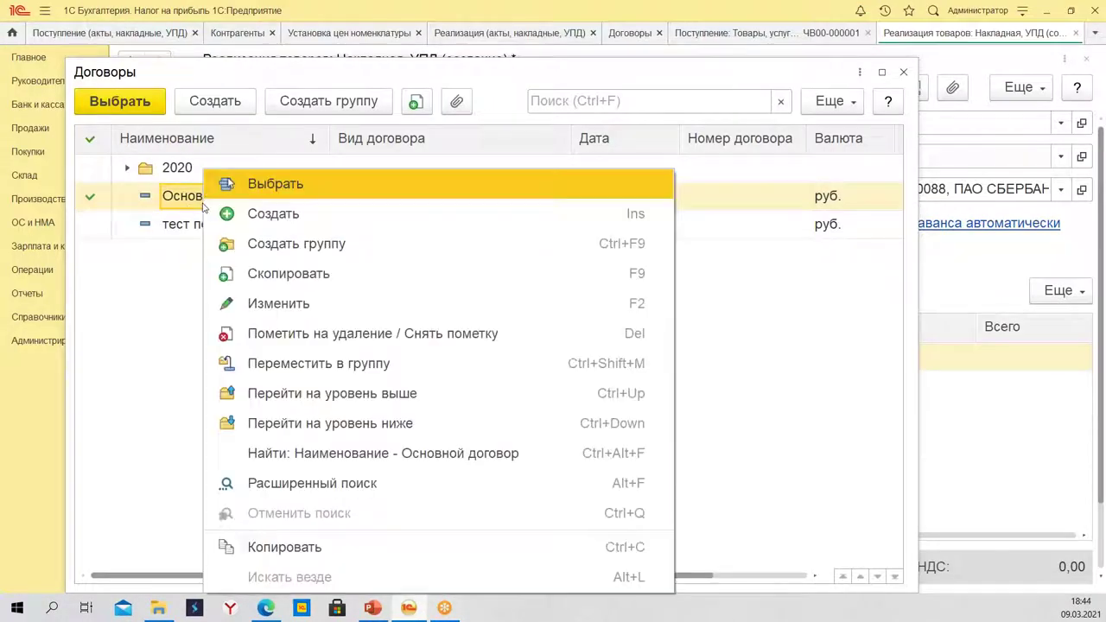
{"action": "left_click", "coordinate": [302, 304]}
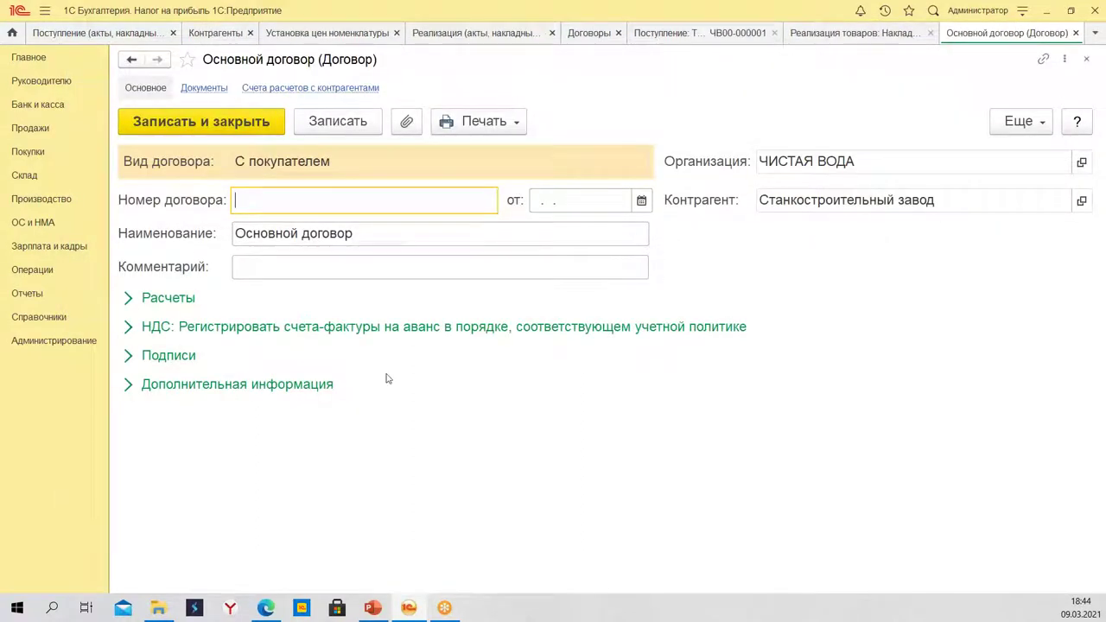
{"action": "left_click", "coordinate": [183, 299]}
{"action": "left_click", "coordinate": [183, 299]}
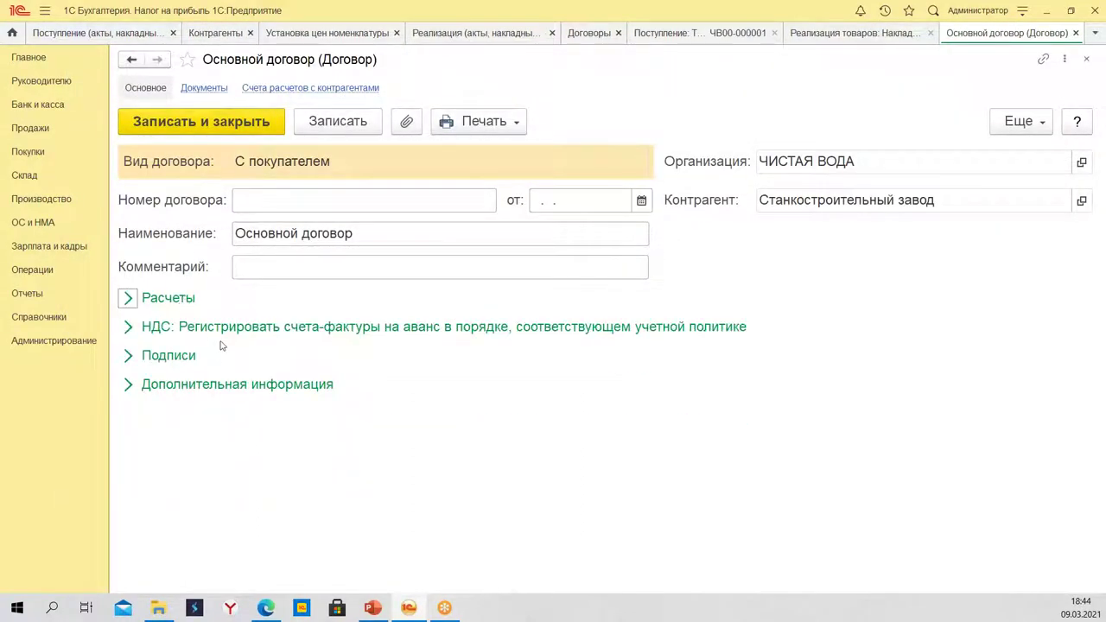
{"action": "left_click", "coordinate": [170, 297]}
{"action": "left_click", "coordinate": [229, 422]}
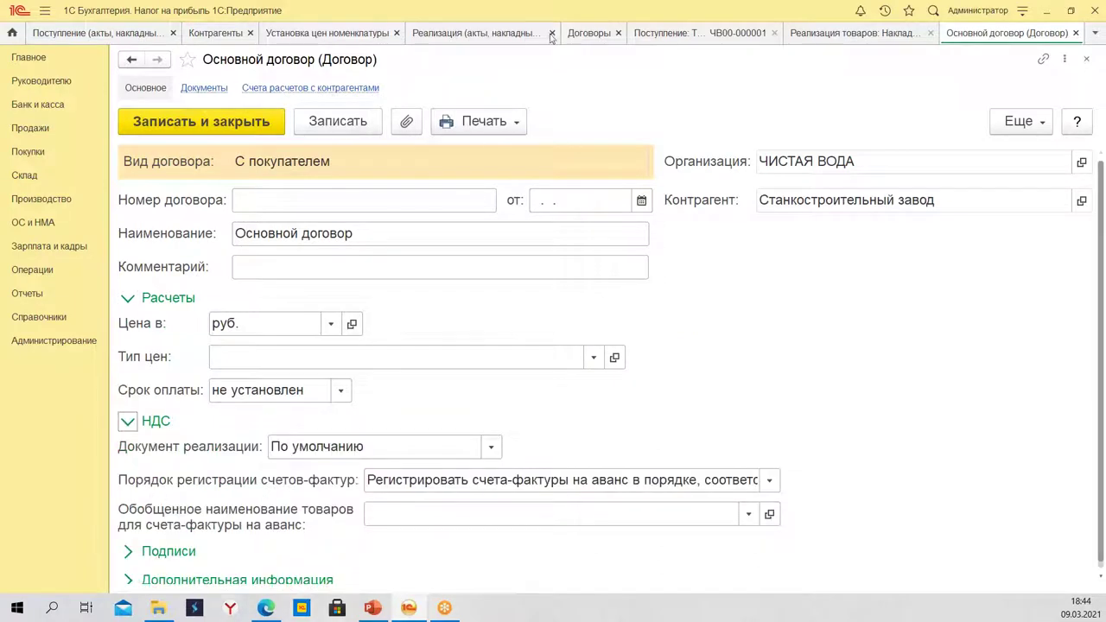
{"action": "left_click", "coordinate": [1076, 33]}
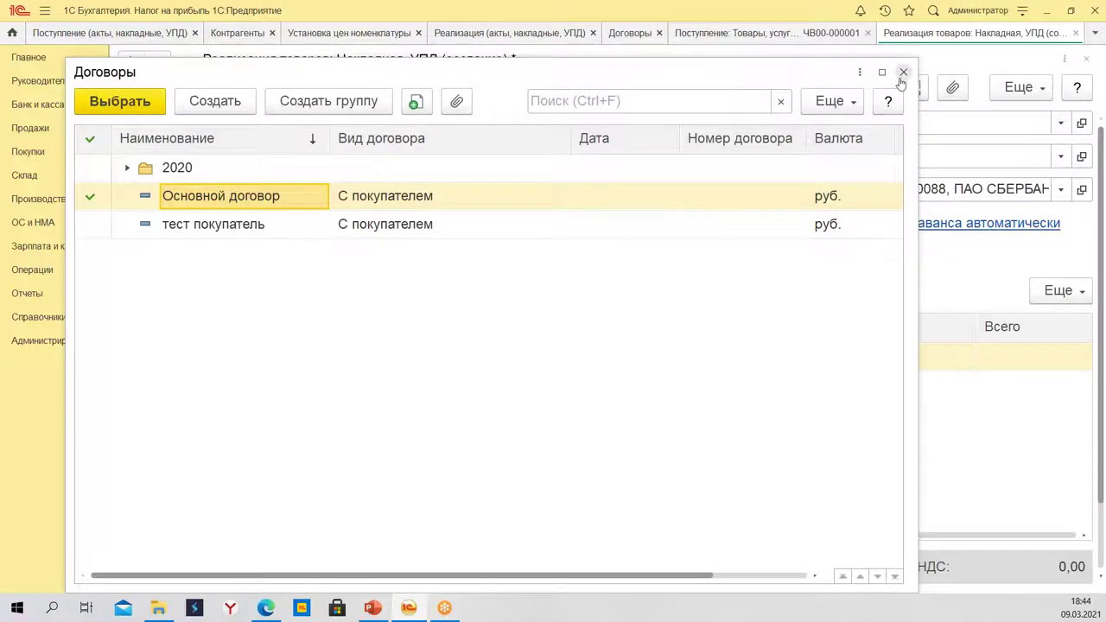
Choose the contract тест покупатель for the sale and set the price of Электросчетчик to 10 000.
{"action": "left_click", "coordinate": [337, 226]}
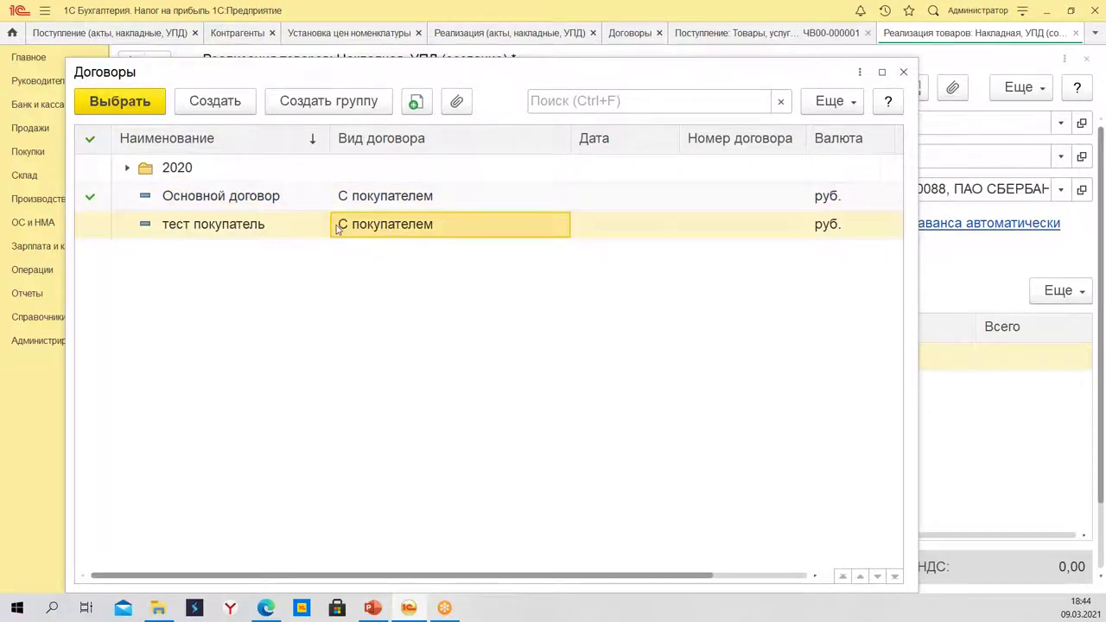
{"action": "double_click", "coordinate": [337, 226]}
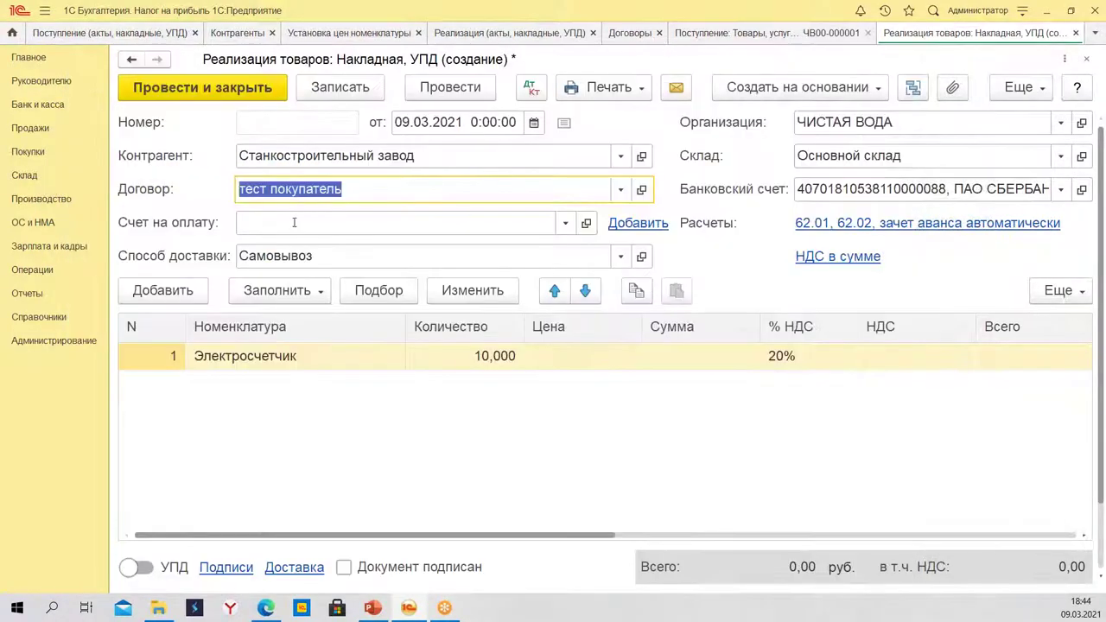
{"action": "left_click_drag", "start_coordinate": [572, 536], "coordinate": [275, 527]}
{"action": "left_click", "coordinate": [574, 356]}
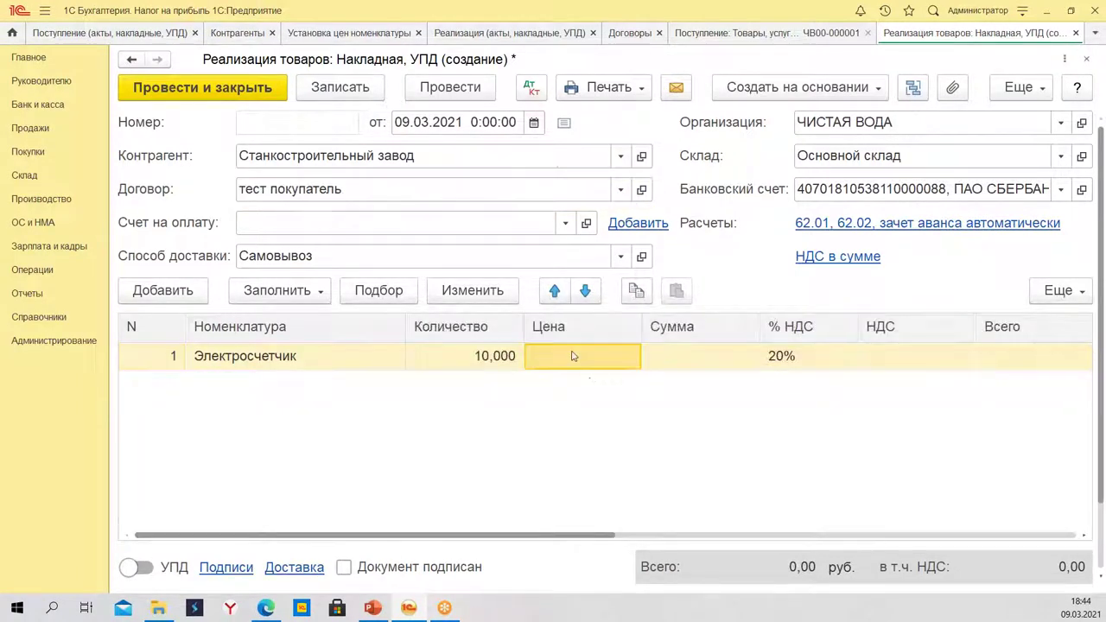
{"action": "left_click", "coordinate": [549, 364]}
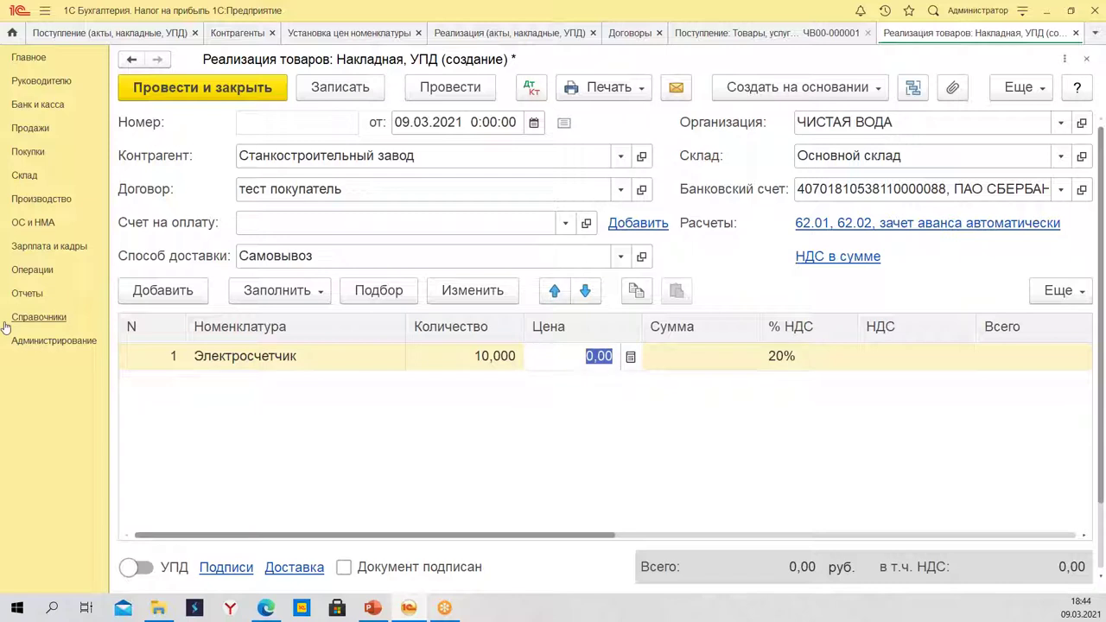
{"action": "type", "text": "10 000"}
{"action": "key", "text": "Return"}
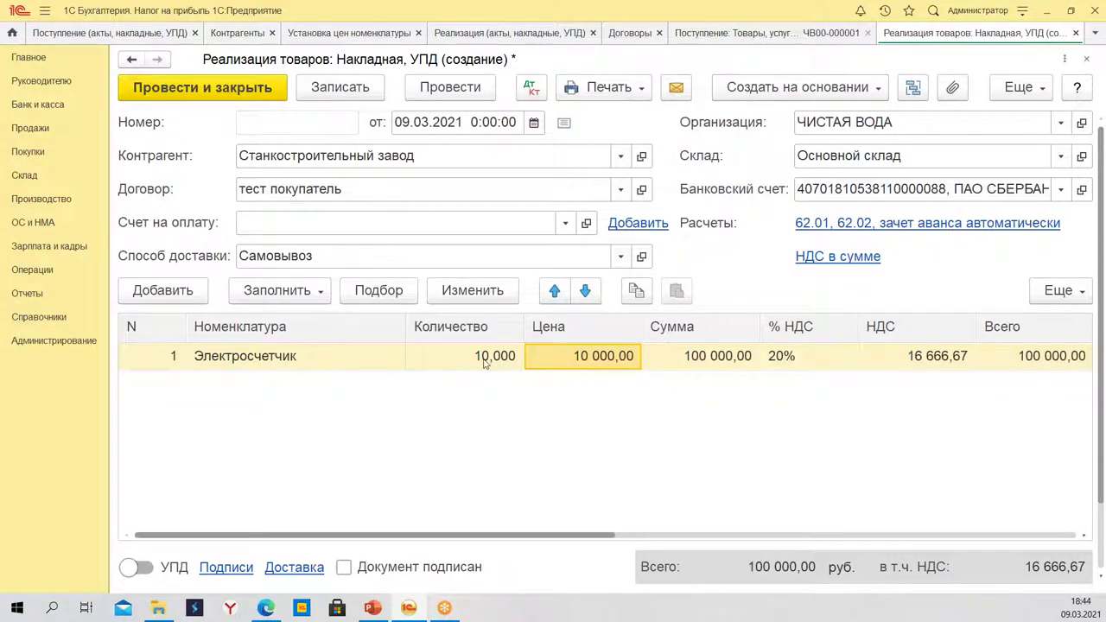
Correct the price of Электросчетчик to 1 000 and set its quantity to 8.
{"action": "left_click", "coordinate": [577, 361]}
{"action": "left_click", "coordinate": [562, 357]}
{"action": "key", "text": "Delete"}
{"action": "key", "text": "Return"}
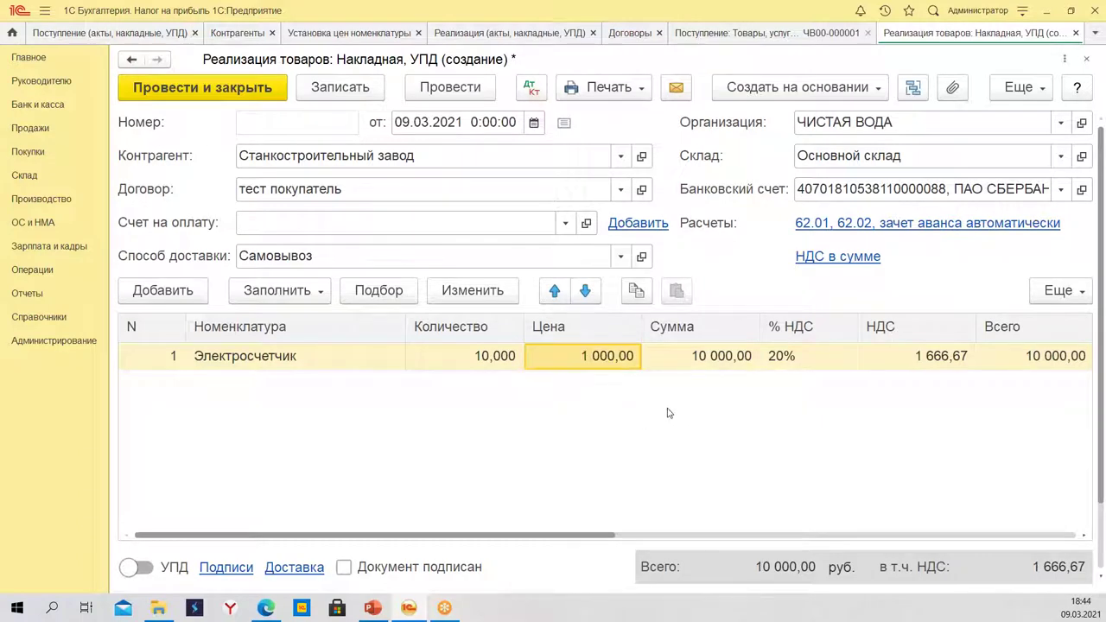
{"action": "double_click", "coordinate": [446, 365]}
{"action": "type", "text": "8"}
{"action": "key", "text": "Return"}
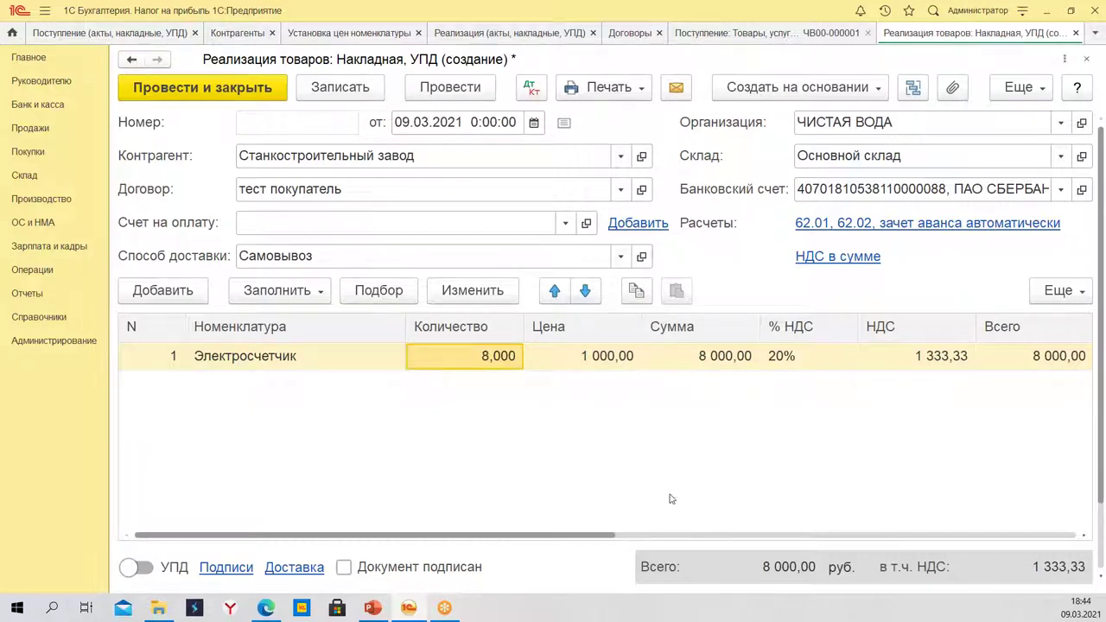
Issue the invoice for the sale, and create and post a bank account receipt of the buyer's payment based on it.
{"action": "scroll", "coordinate": [380, 451], "scroll_direction": "down", "scroll_amount": 2}
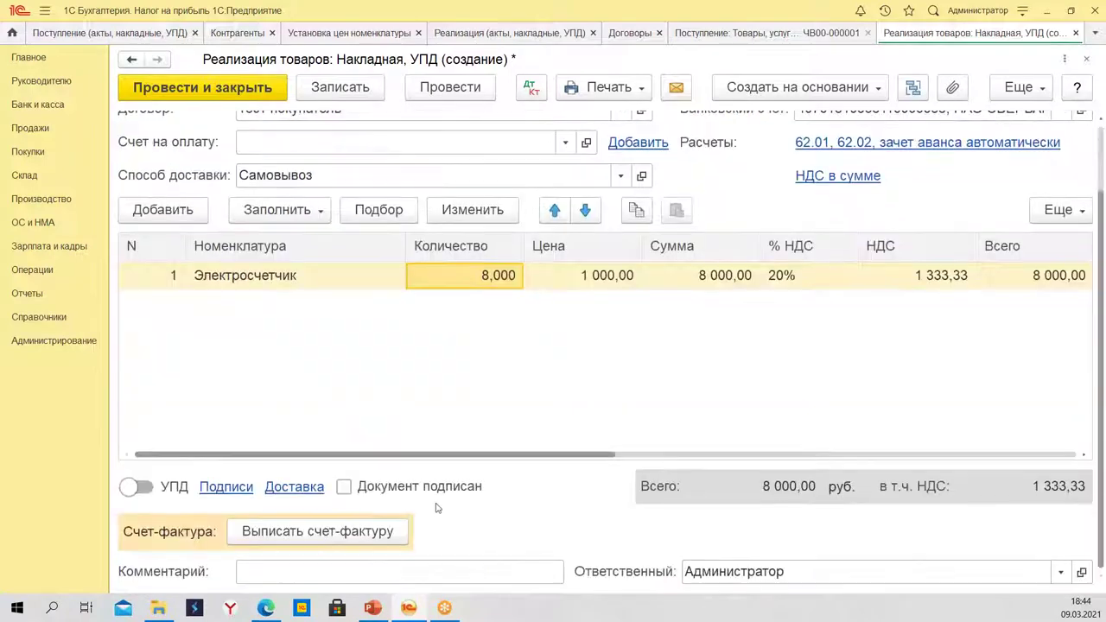
{"action": "left_click", "coordinate": [357, 531]}
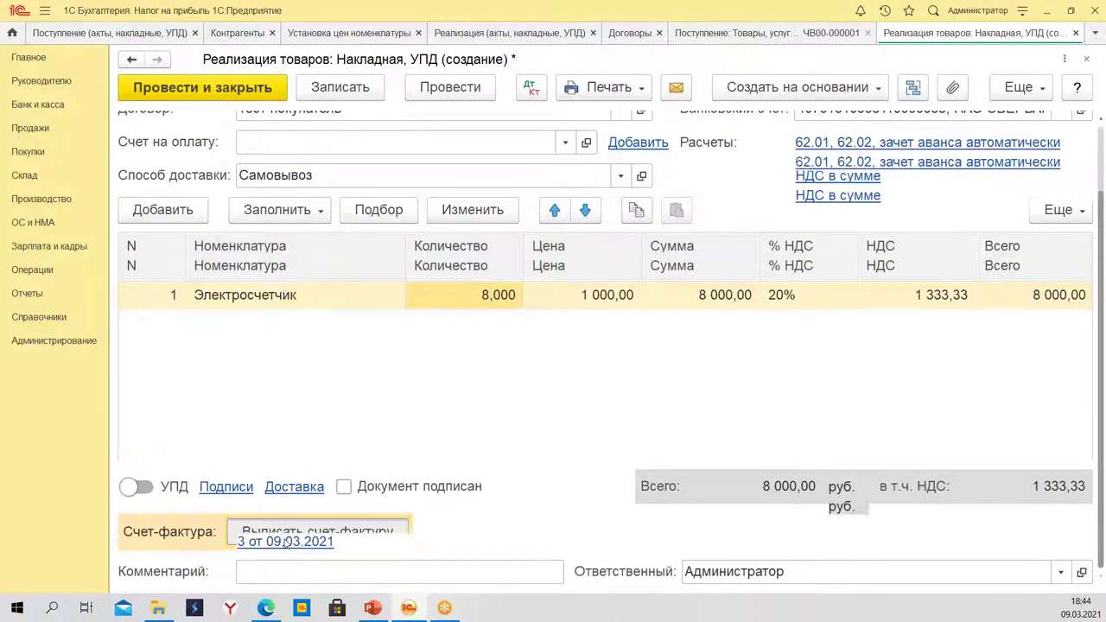
{"action": "left_click", "coordinate": [772, 87]}
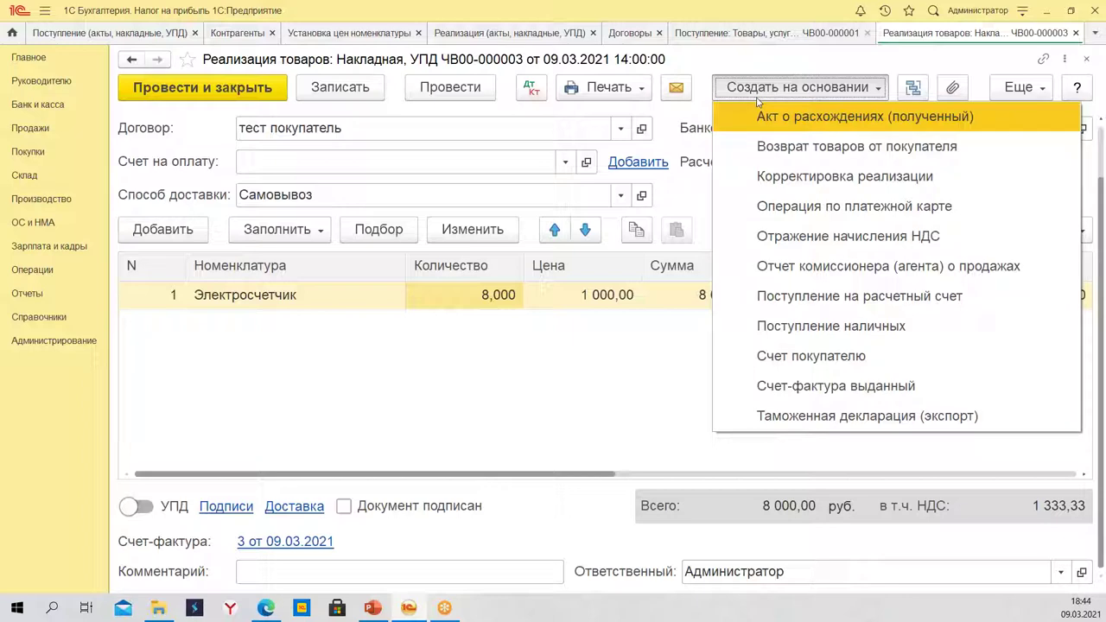
{"action": "left_click", "coordinate": [852, 295]}
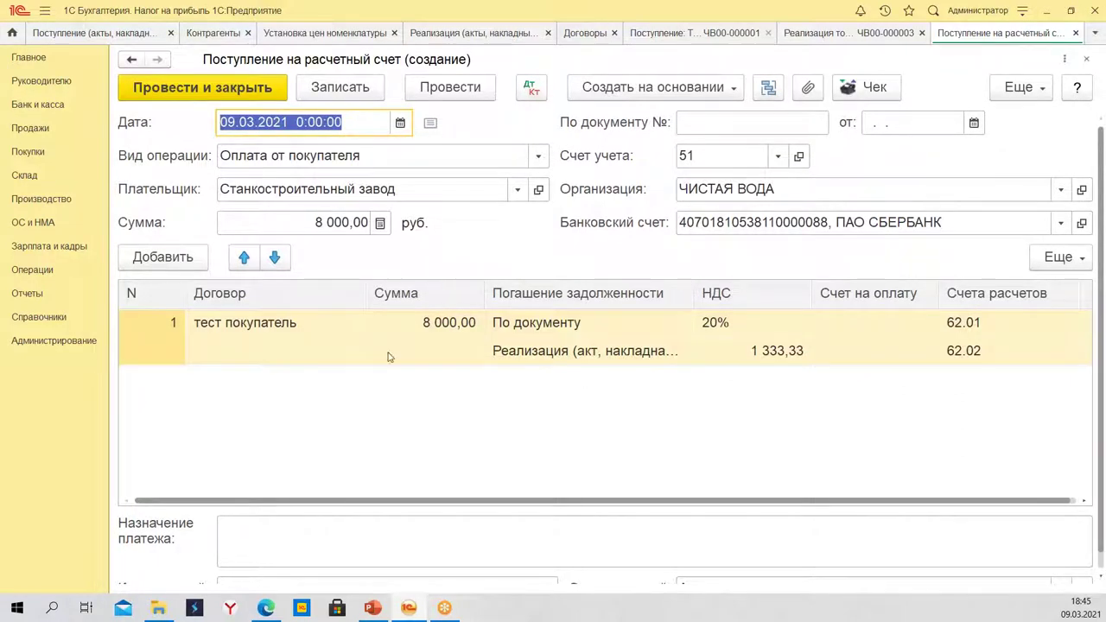
{"action": "left_click", "coordinate": [205, 88]}
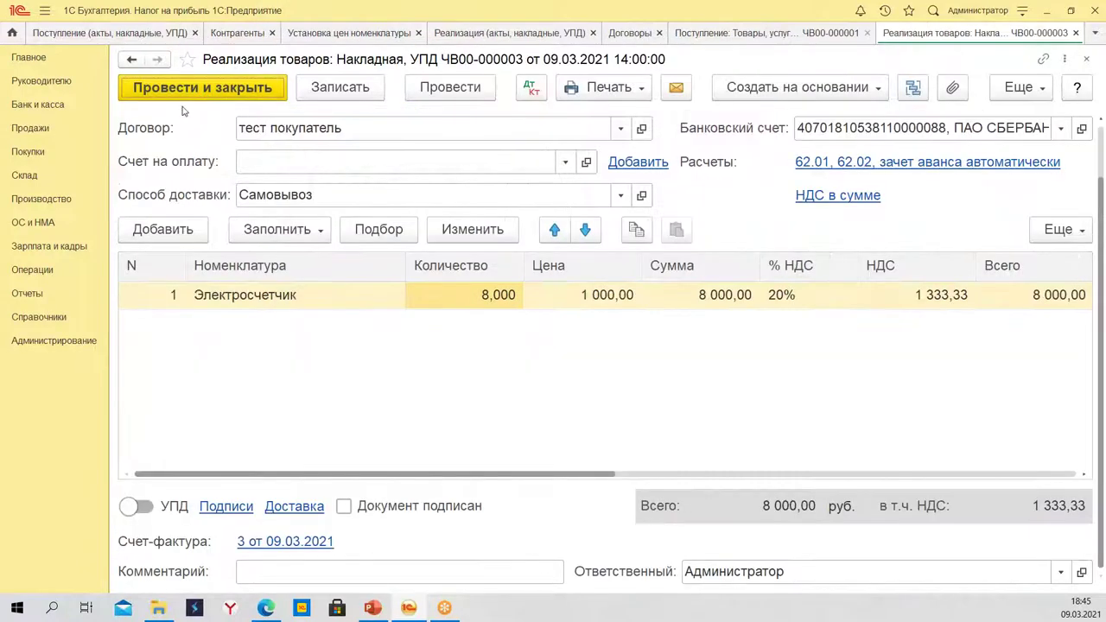
Try to post and close the sale, and check the quantity in the Электросчетчик row.
{"action": "left_click", "coordinate": [201, 88]}
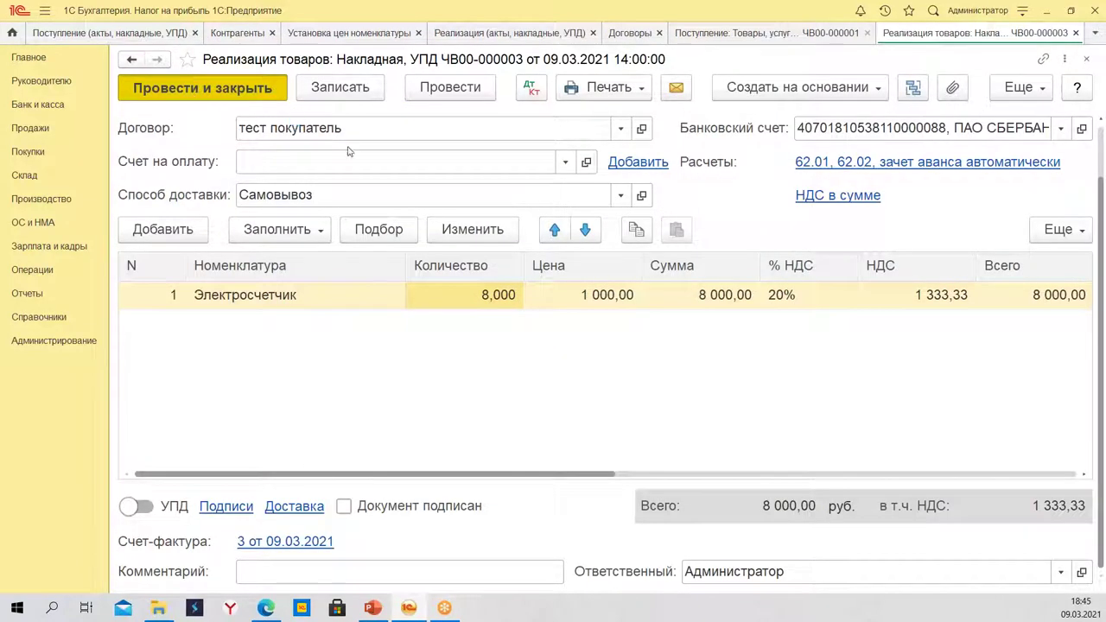
{"action": "left_click", "coordinate": [776, 351]}
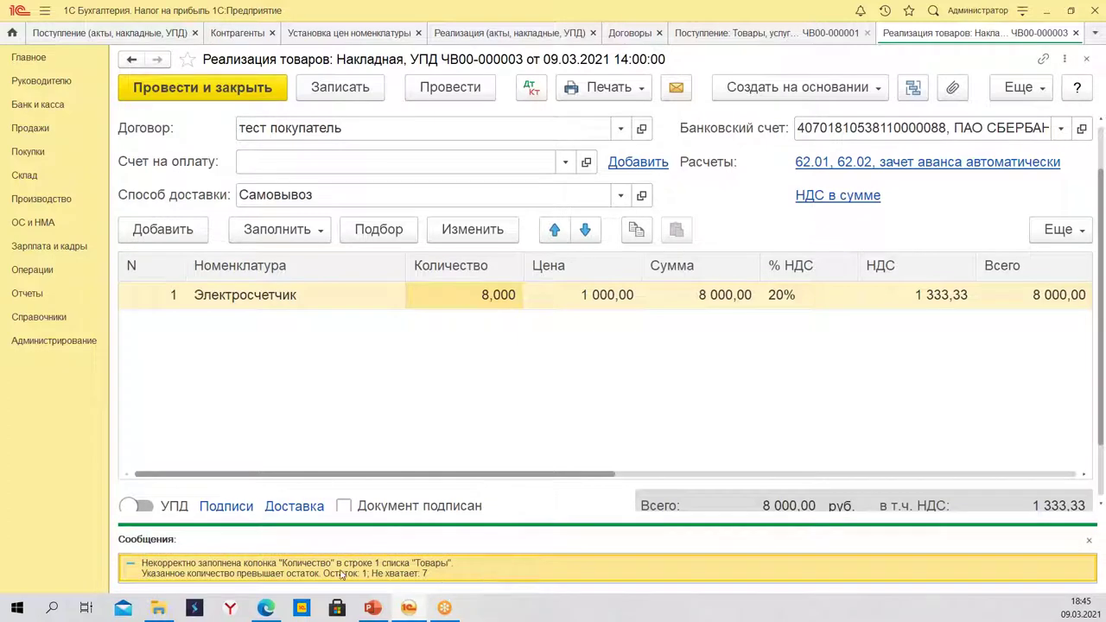
{"action": "left_click", "coordinate": [466, 302]}
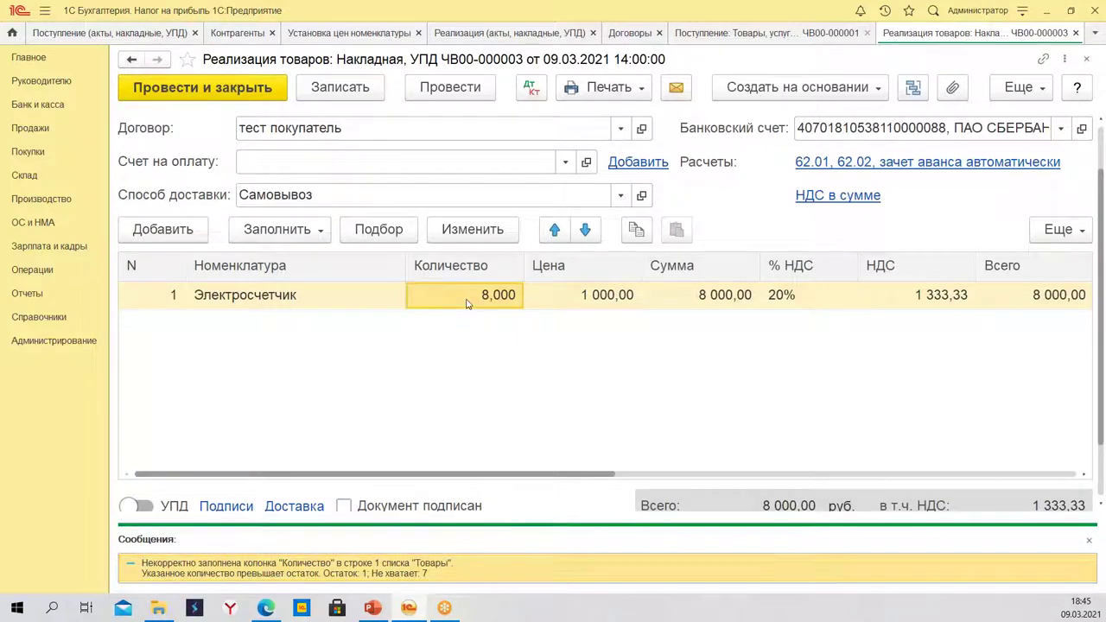
{"action": "left_click", "coordinate": [467, 302]}
{"action": "left_click", "coordinate": [548, 395]}
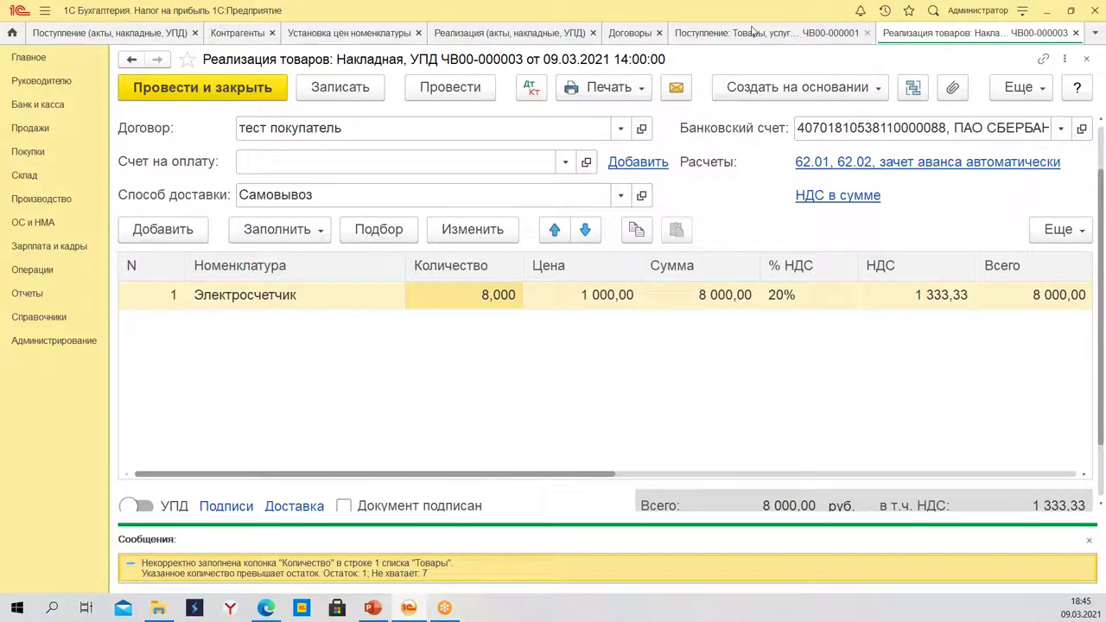
Check the quantity and price of Электросчетчик in the goods receipt from Гермес, and repost and close that receipt.
{"action": "left_click", "coordinate": [750, 34]}
{"action": "left_click", "coordinate": [493, 389]}
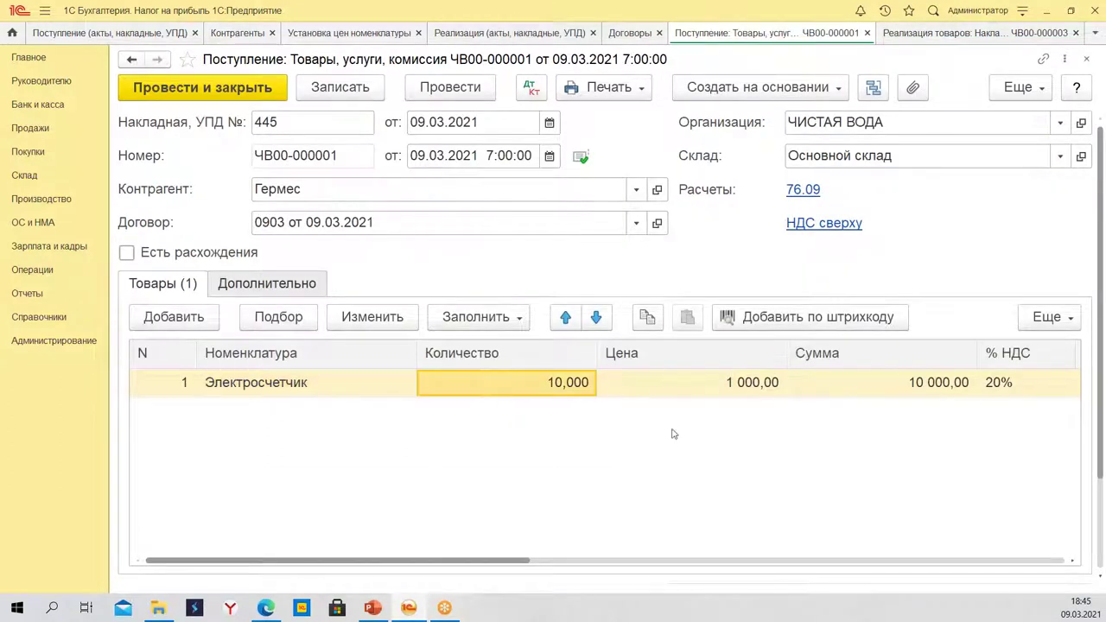
{"action": "left_click", "coordinate": [688, 391]}
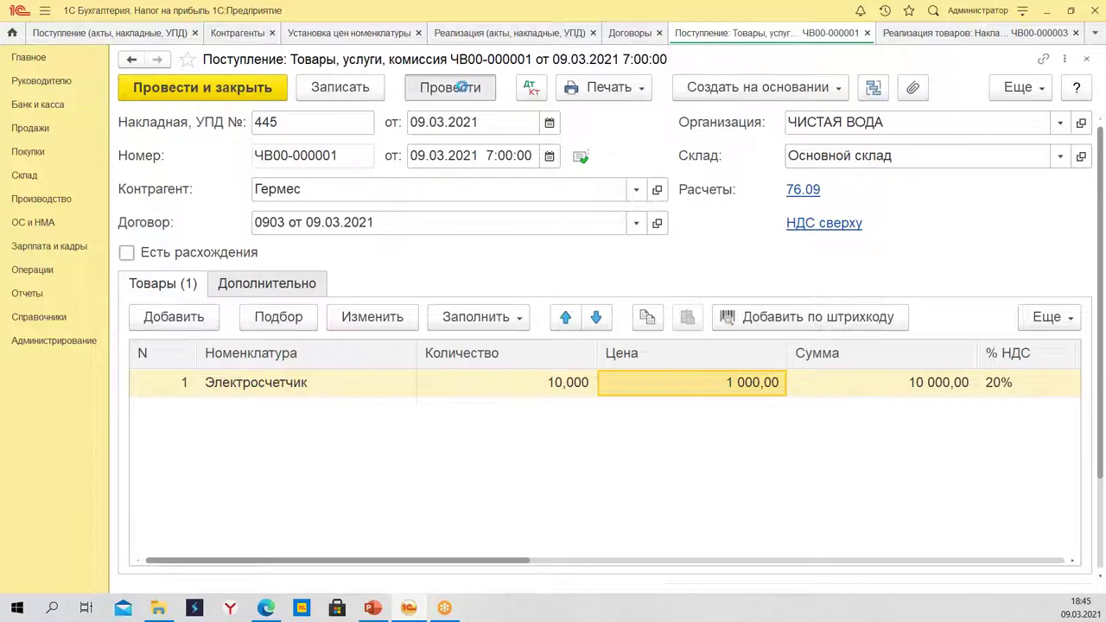
{"action": "left_click", "coordinate": [210, 88]}
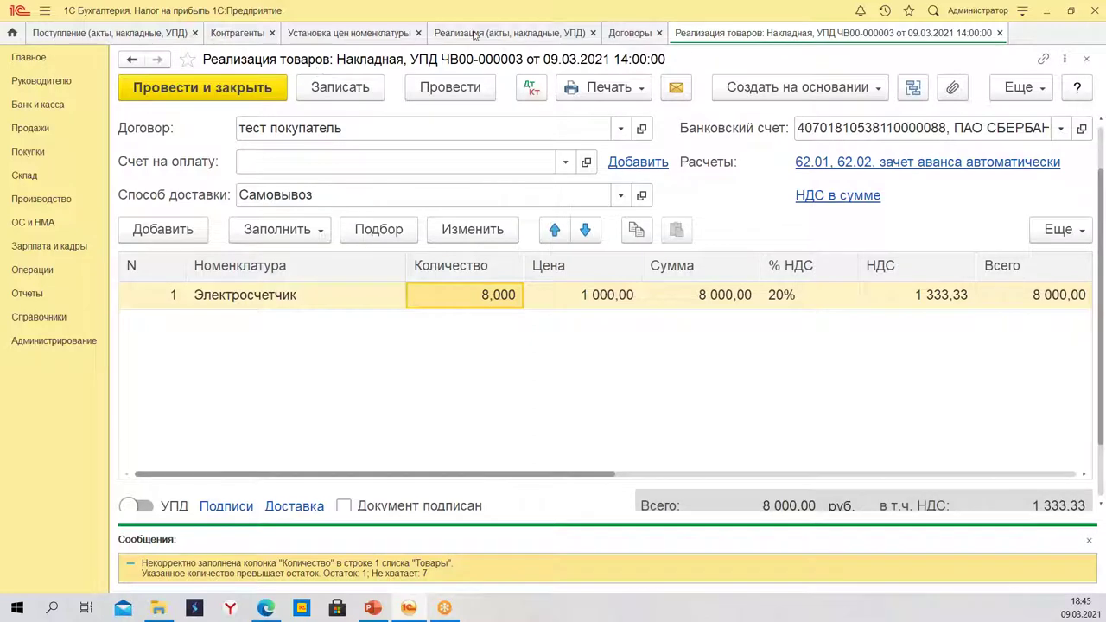
Reopen the 09.03.2021 receipt from Гермес in the receipts list and review its Электросчетчик row.
{"action": "left_click", "coordinate": [84, 31]}
{"action": "left_click", "coordinate": [501, 530]}
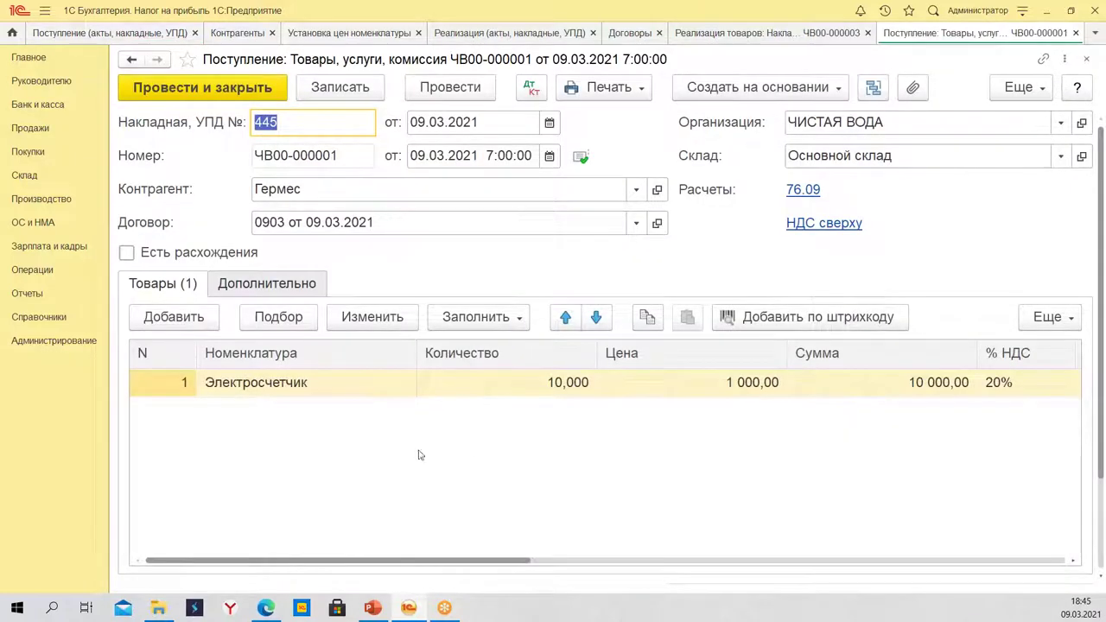
{"action": "left_click", "coordinate": [777, 441]}
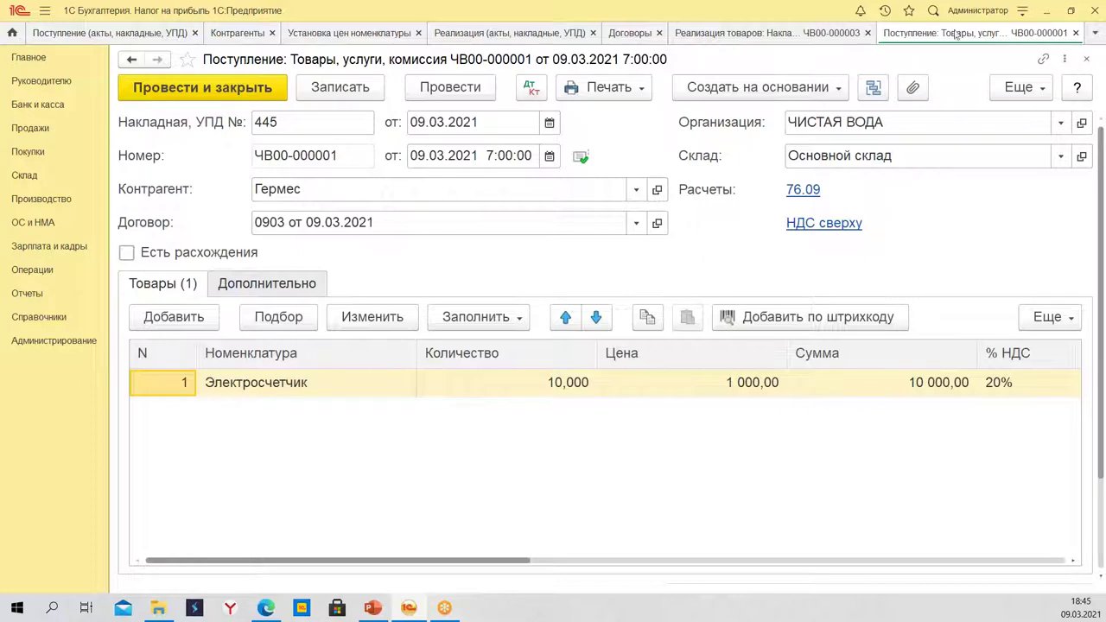
Return to the sale to Станкостроительный завод and try again to post it.
{"action": "left_click", "coordinate": [734, 35]}
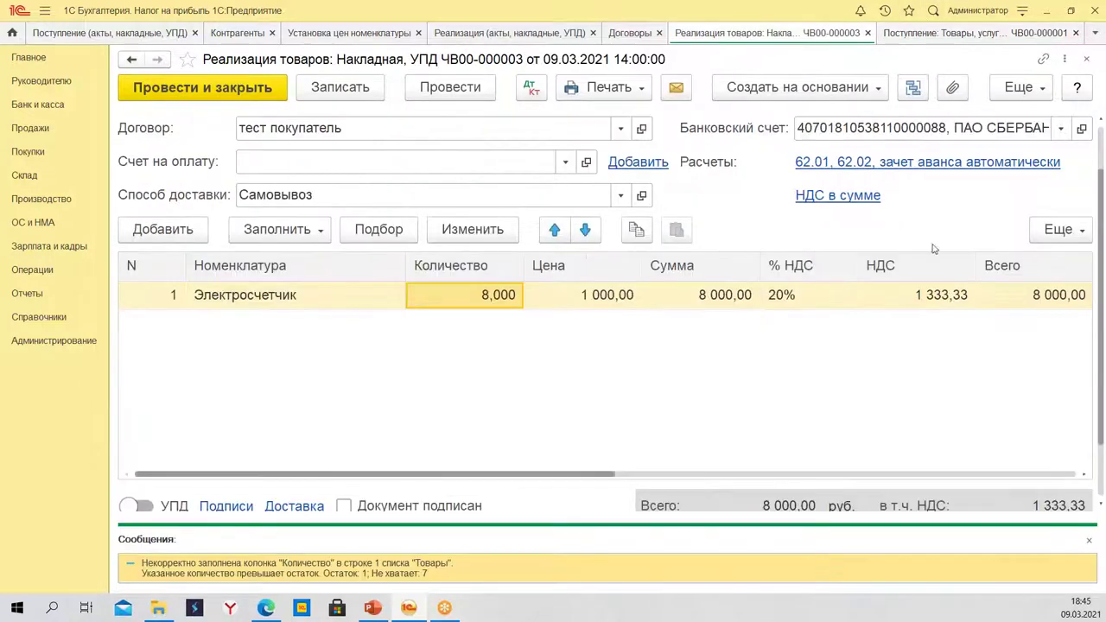
{"action": "scroll", "coordinate": [394, 301], "scroll_direction": "up", "scroll_amount": 2}
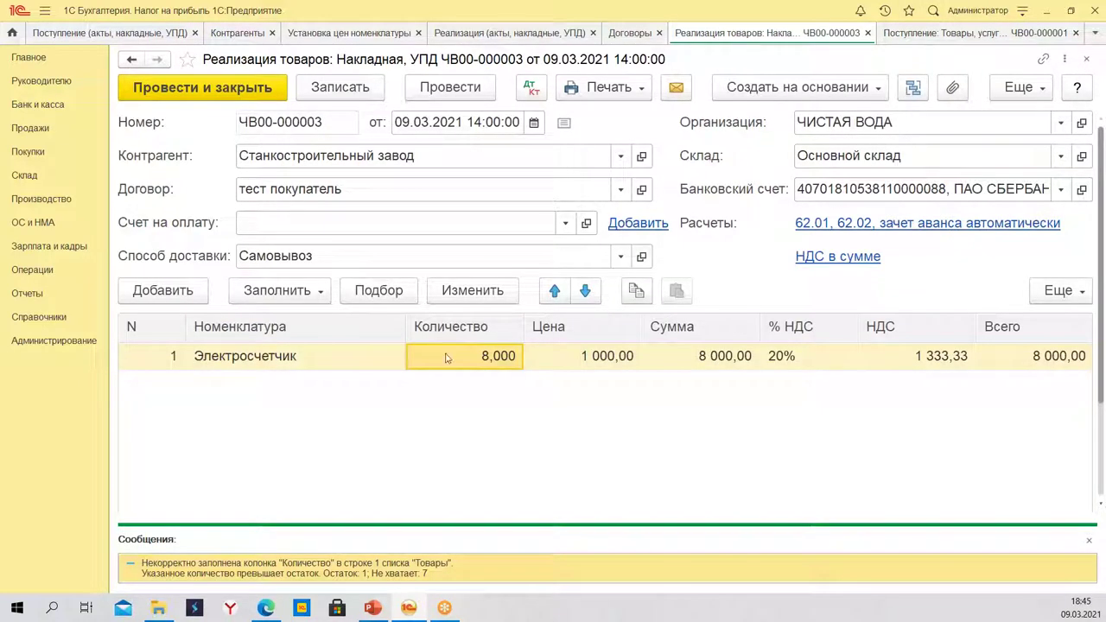
{"action": "left_click", "coordinate": [450, 87]}
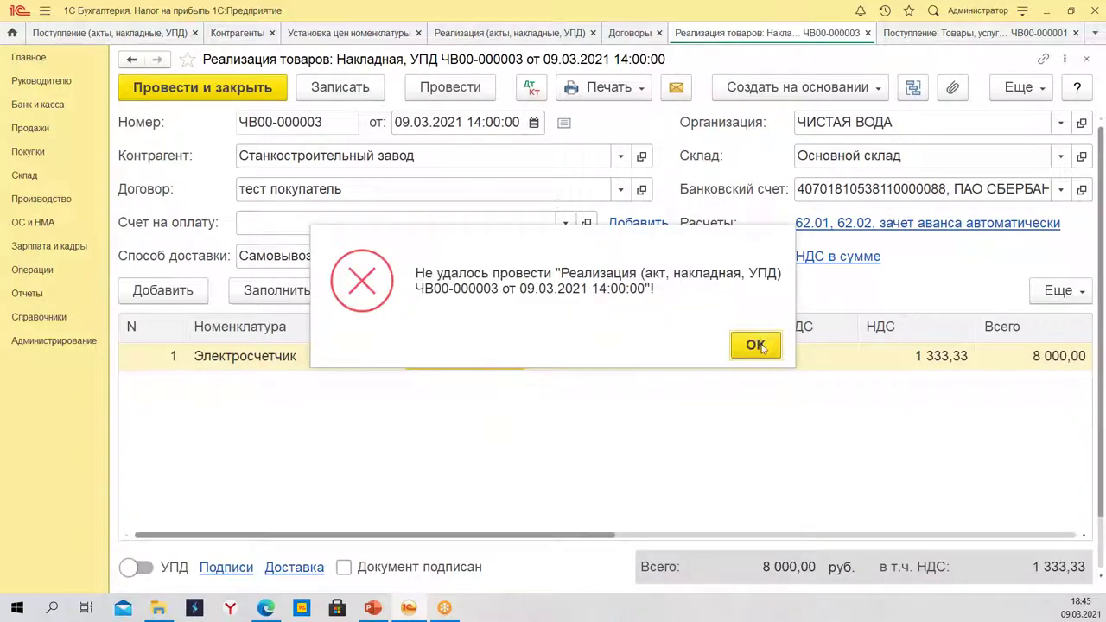
{"action": "key", "text": "Return"}
Set the quantity of Электросчетчик in the sale to 1, post and close the sale, and close the Гермес receipt.
{"action": "double_click", "coordinate": [473, 363]}
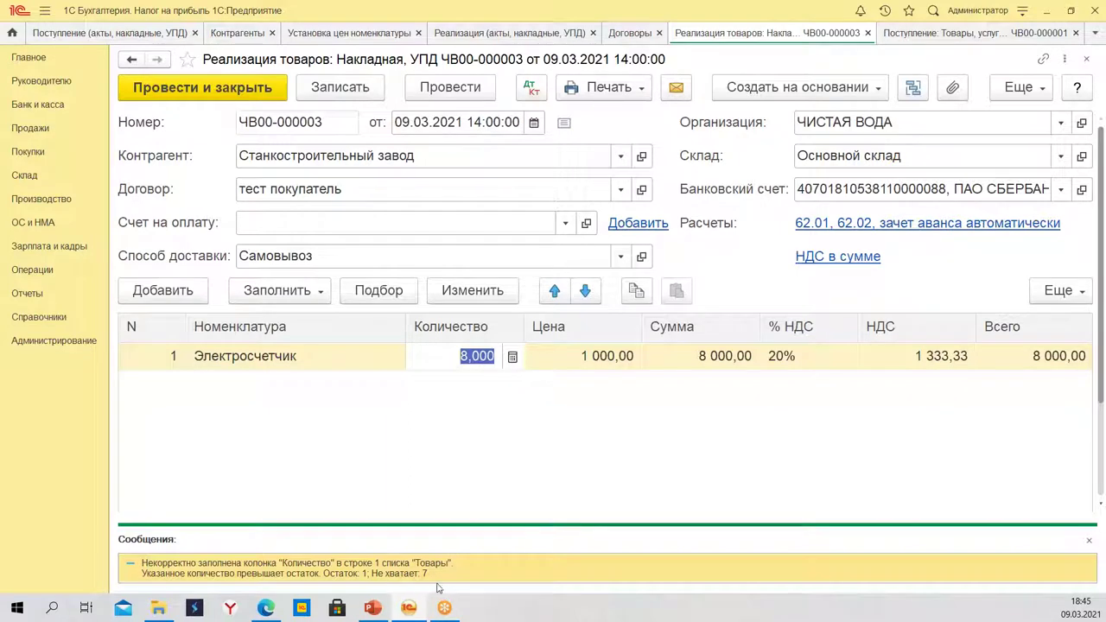
{"action": "type", "text": "1"}
{"action": "key", "text": "Return"}
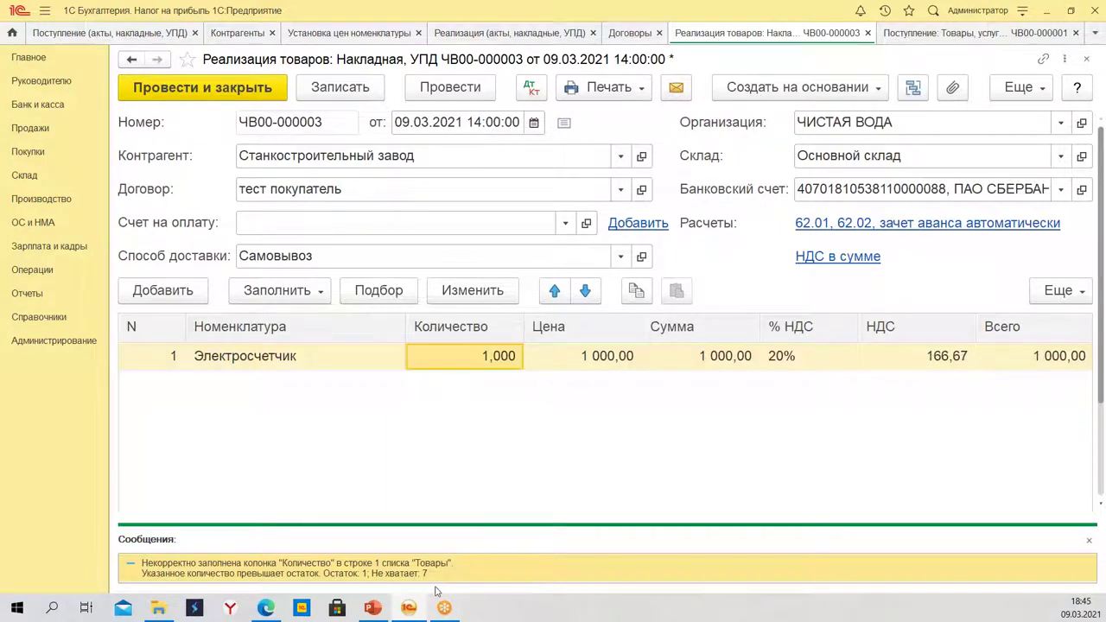
{"action": "left_click", "coordinate": [252, 92]}
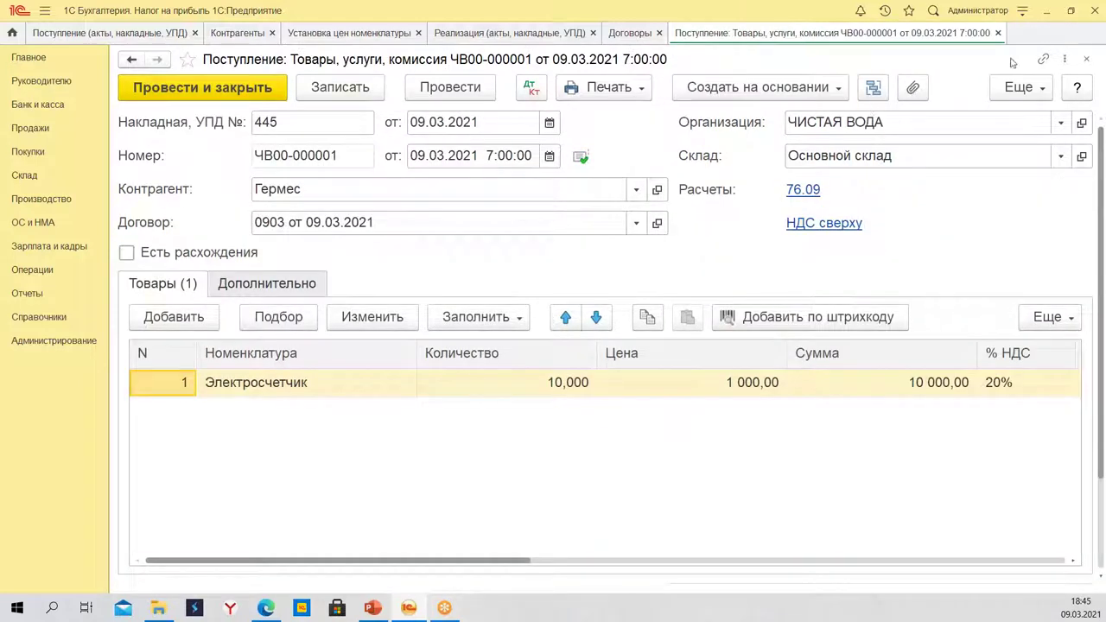
{"action": "left_click", "coordinate": [999, 33]}
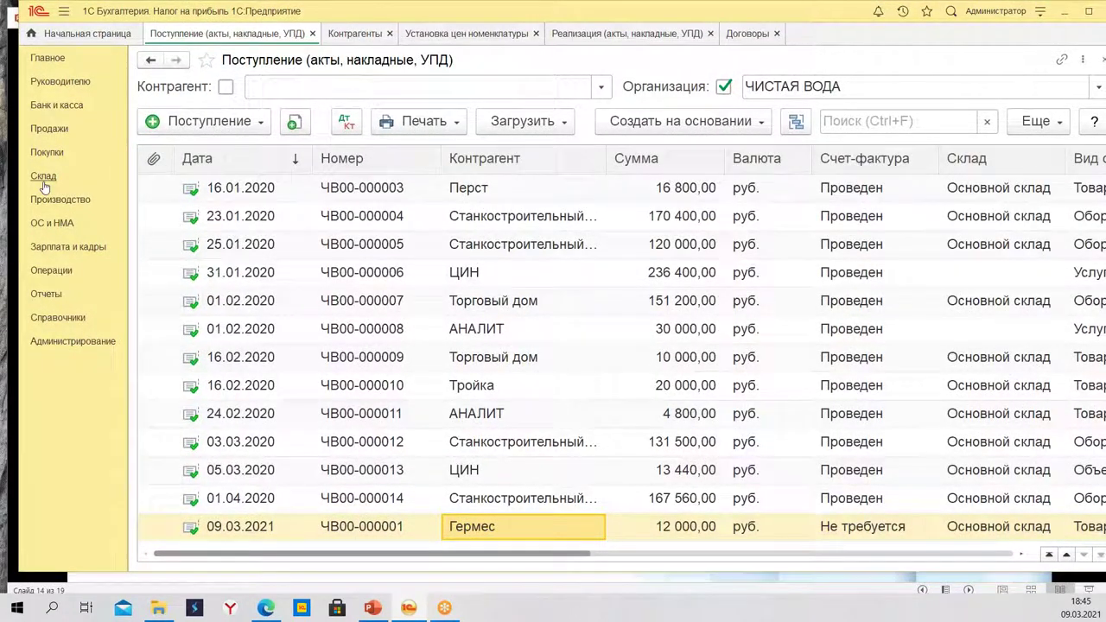
Create a consignor sales report (Отчет комитенту, Отчет о продажах) with Гермес as the counterparty.
{"action": "left_click", "coordinate": [47, 152]}
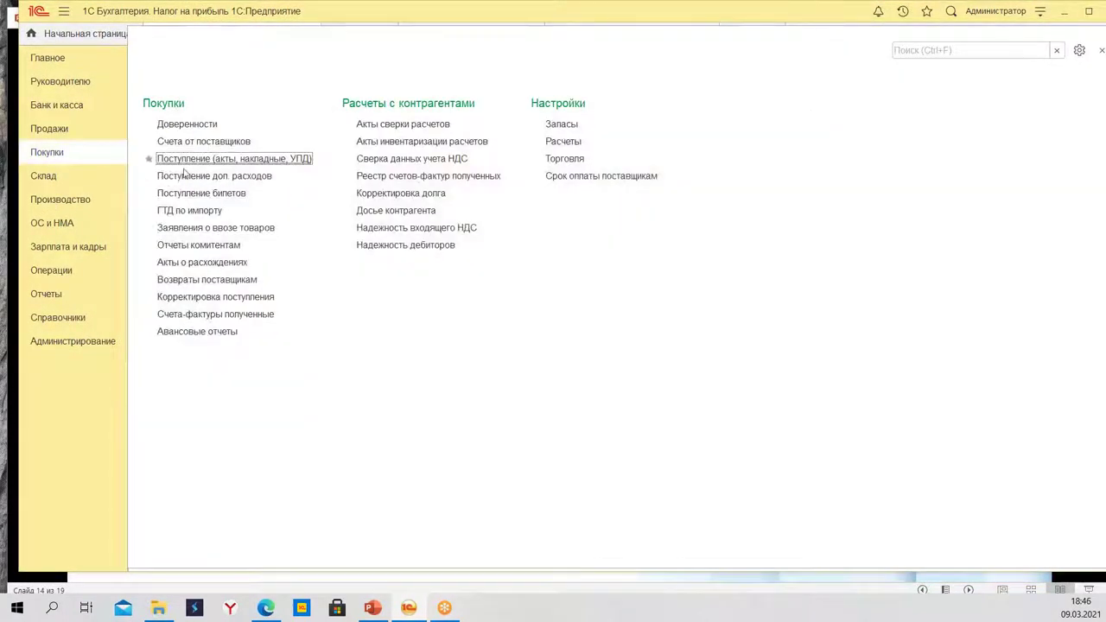
{"action": "left_click", "coordinate": [216, 246]}
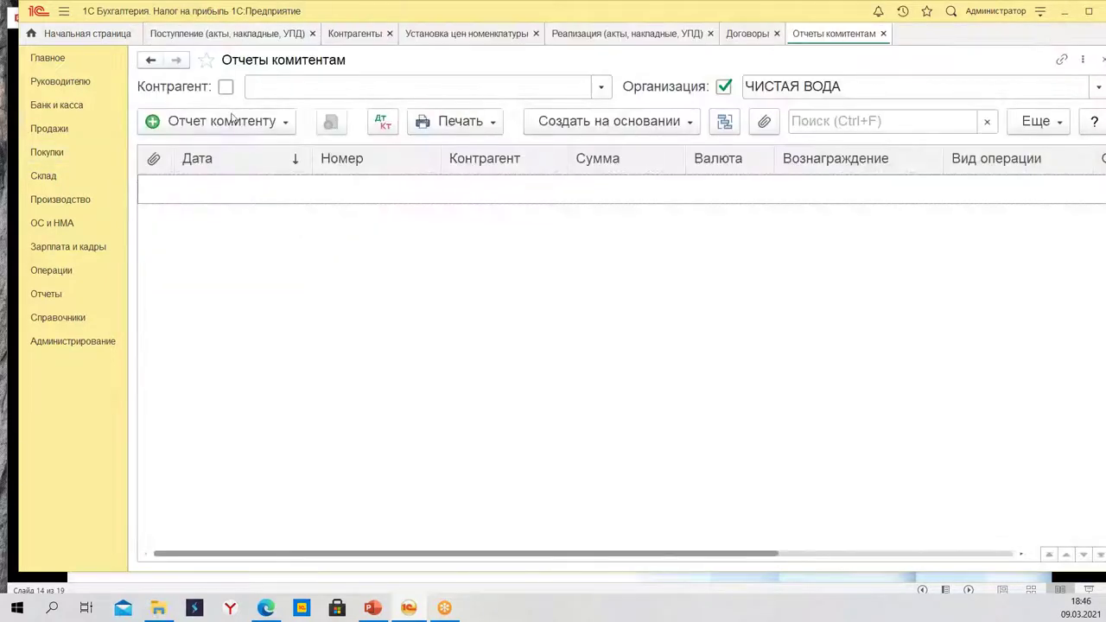
{"action": "left_click", "coordinate": [231, 121]}
{"action": "left_click", "coordinate": [257, 154]}
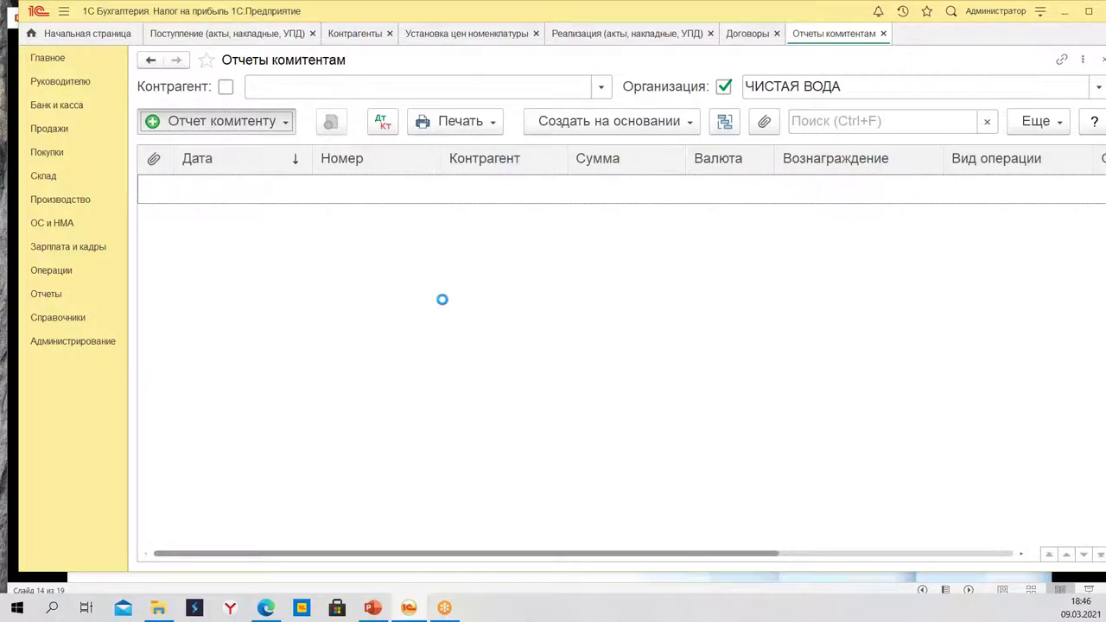
{"action": "left_click", "coordinate": [441, 190]}
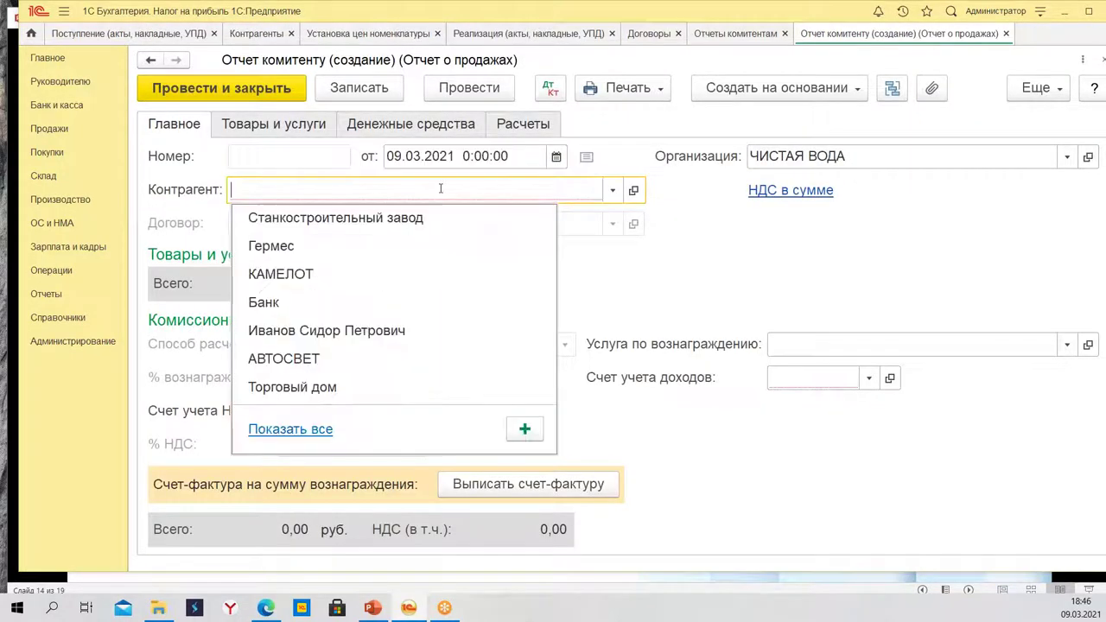
{"action": "left_click", "coordinate": [363, 253]}
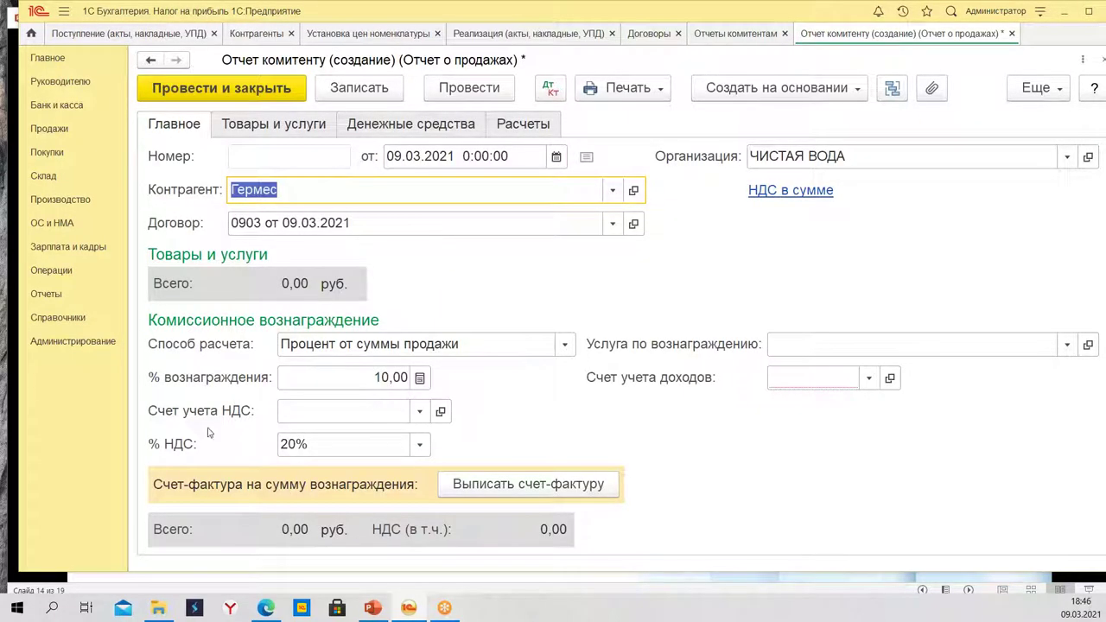
Set the report's commission service to вознаграждение за продажу from the full item list, replacing доставка.
{"action": "left_click", "coordinate": [818, 344]}
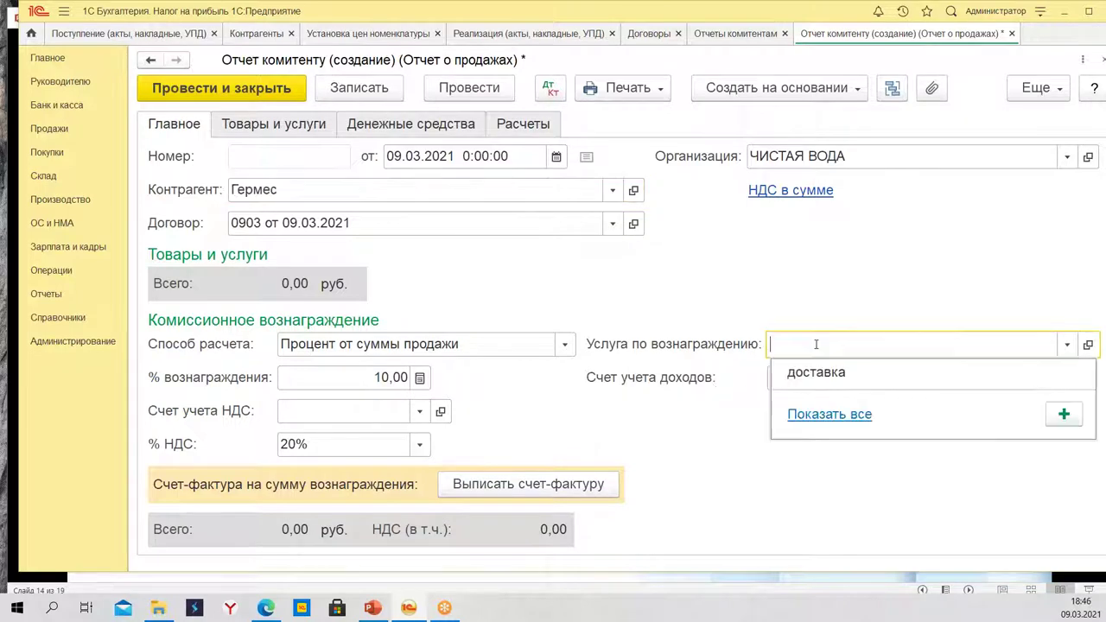
{"action": "left_click", "coordinate": [851, 393]}
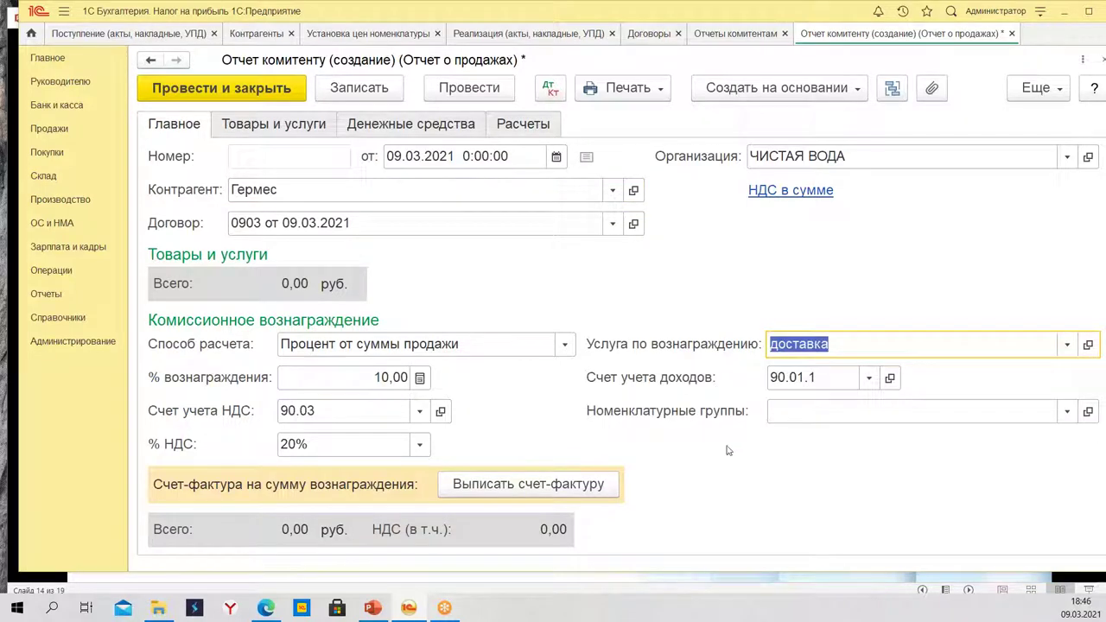
{"action": "left_click", "coordinate": [1067, 344]}
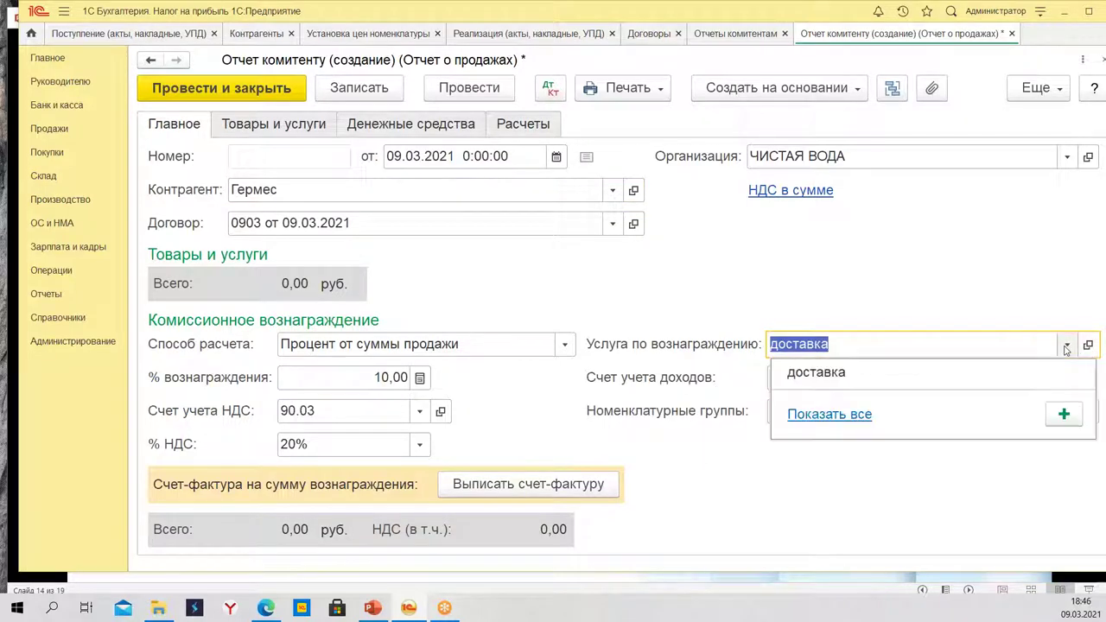
{"action": "left_click", "coordinate": [835, 414]}
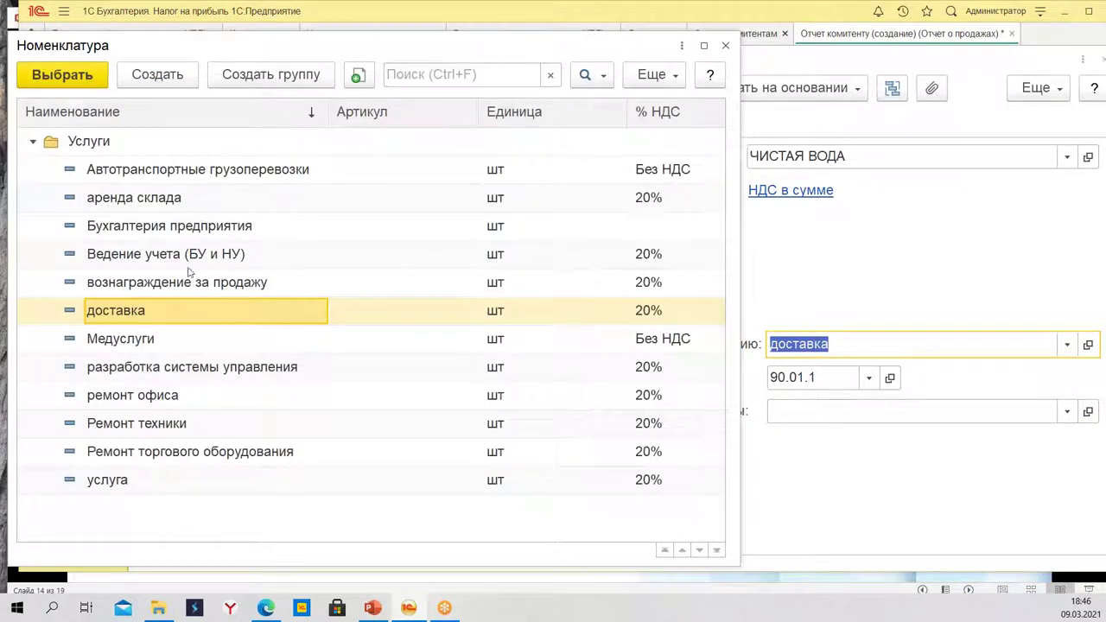
{"action": "double_click", "coordinate": [212, 287]}
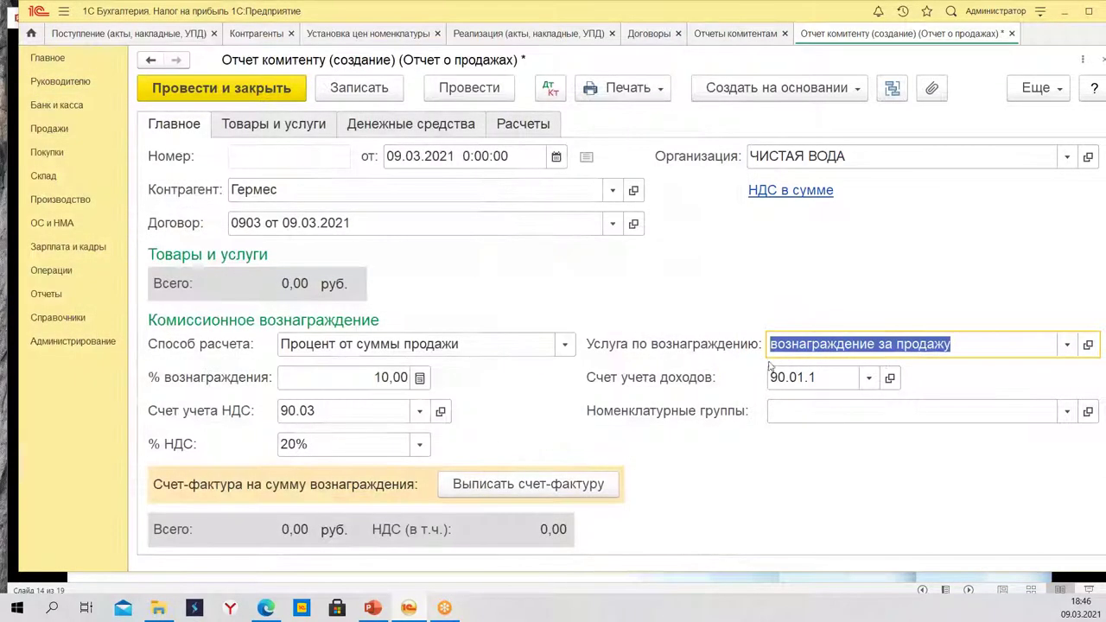
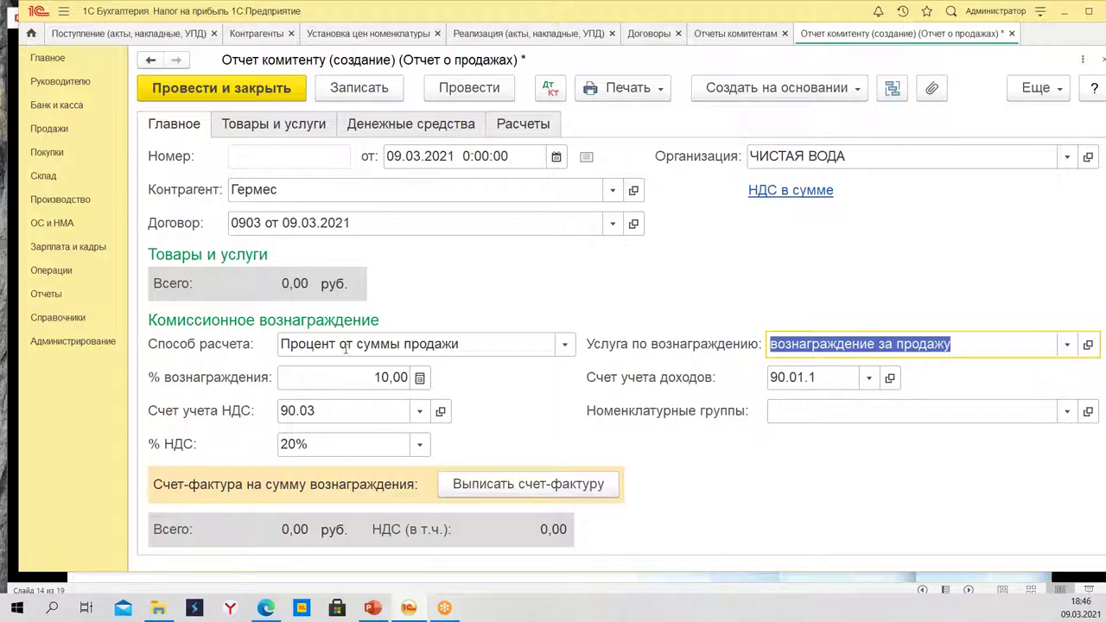
Fill the report's goods by the contract, and refill them with the goods sold under the contract.
{"action": "left_click", "coordinate": [318, 380]}
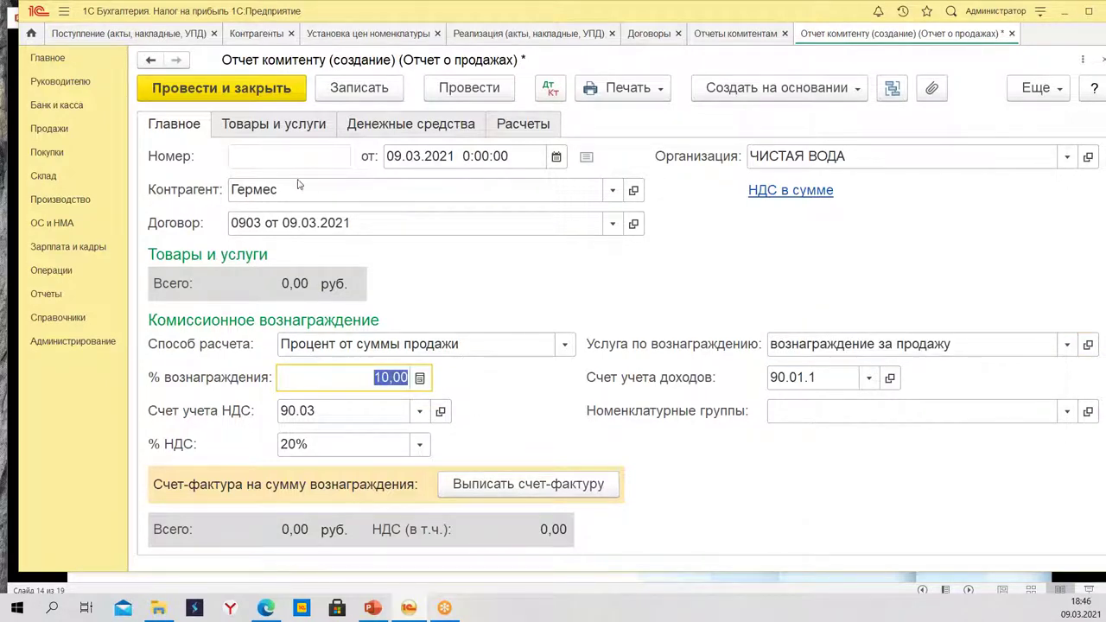
{"action": "left_click", "coordinate": [273, 124]}
{"action": "left_click", "coordinate": [312, 160]}
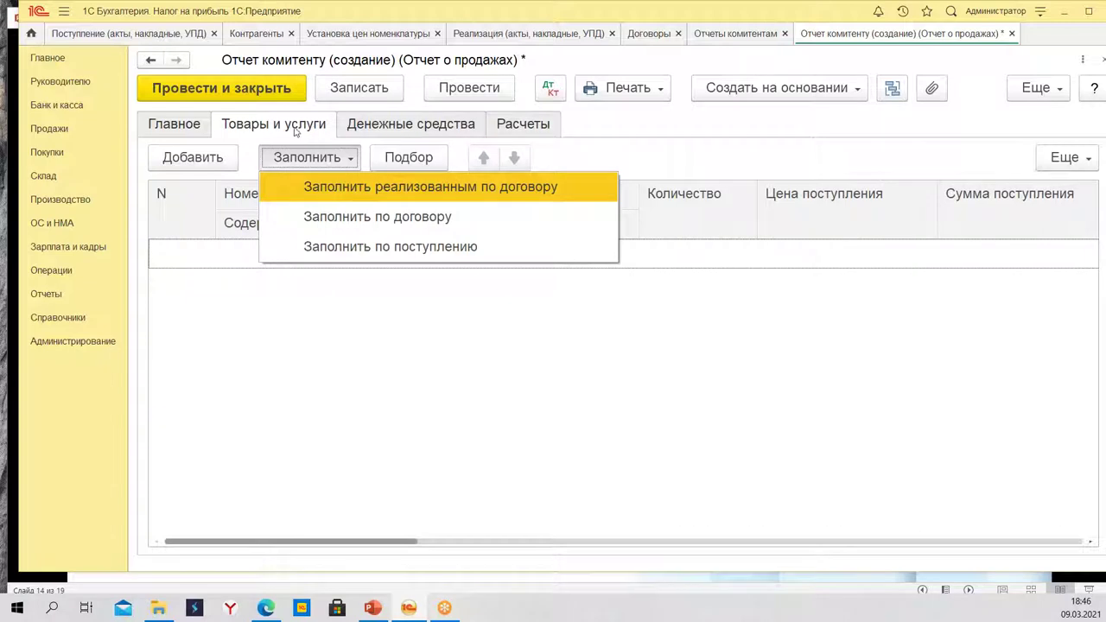
{"action": "left_click", "coordinate": [393, 218]}
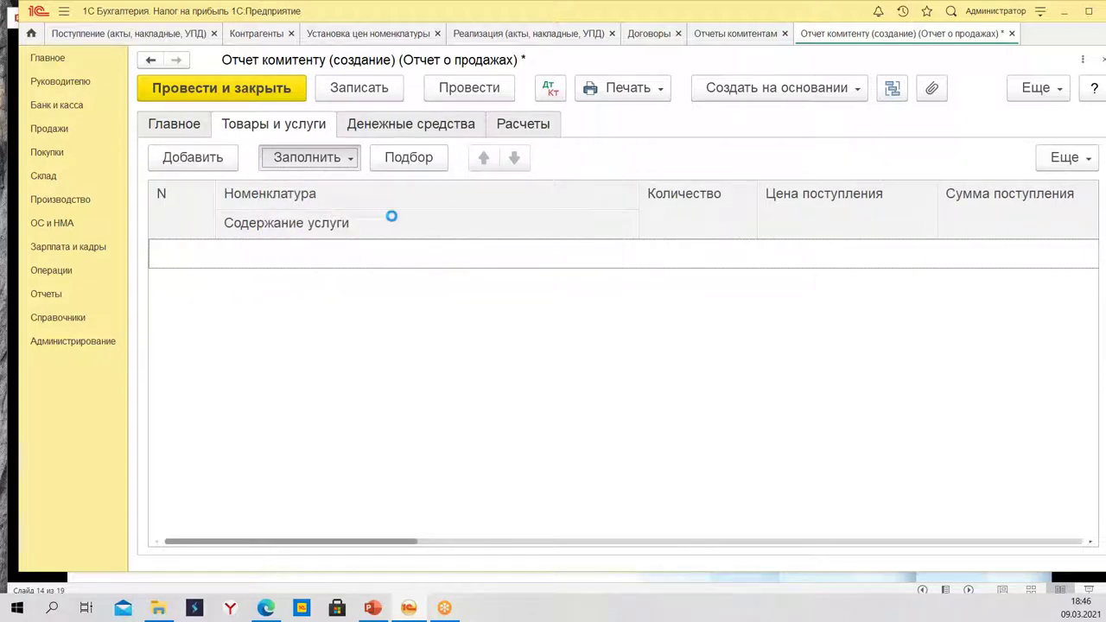
{"action": "left_click", "coordinate": [345, 159]}
{"action": "left_click", "coordinate": [351, 187]}
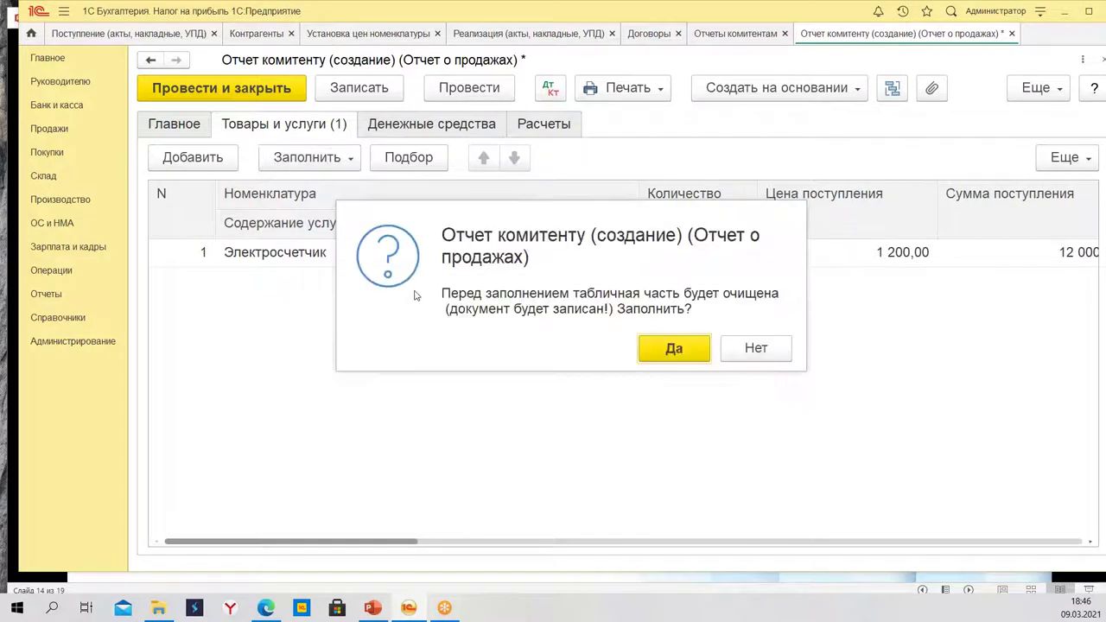
{"action": "left_click", "coordinate": [700, 354]}
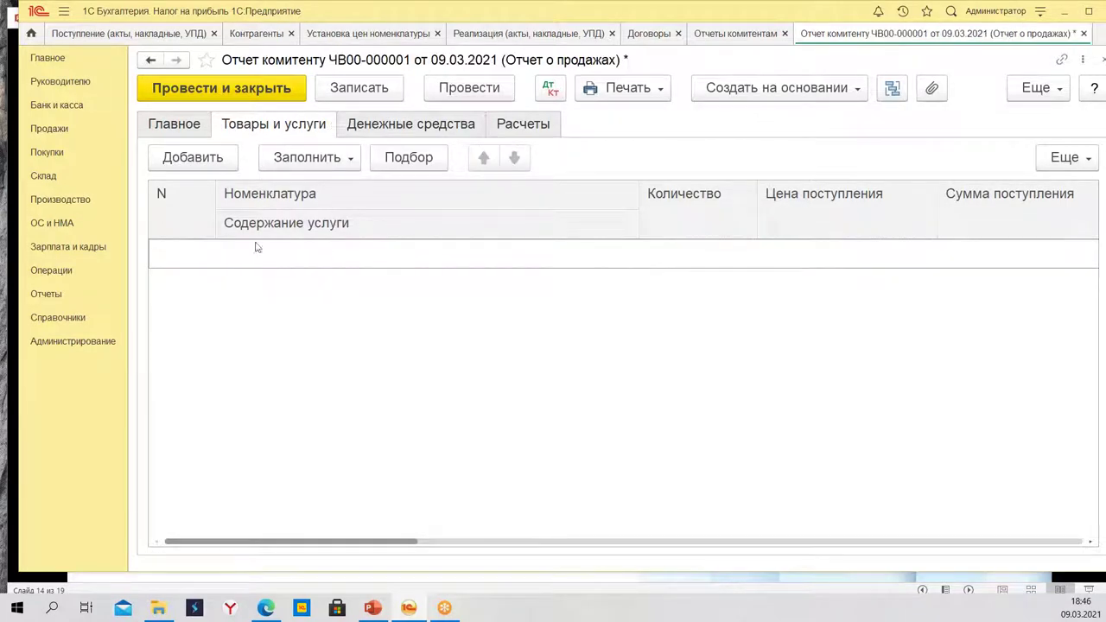
Review the report's cash and settlement settings, and close the report without saving along with the consignor reports list.
{"action": "left_click", "coordinate": [411, 128]}
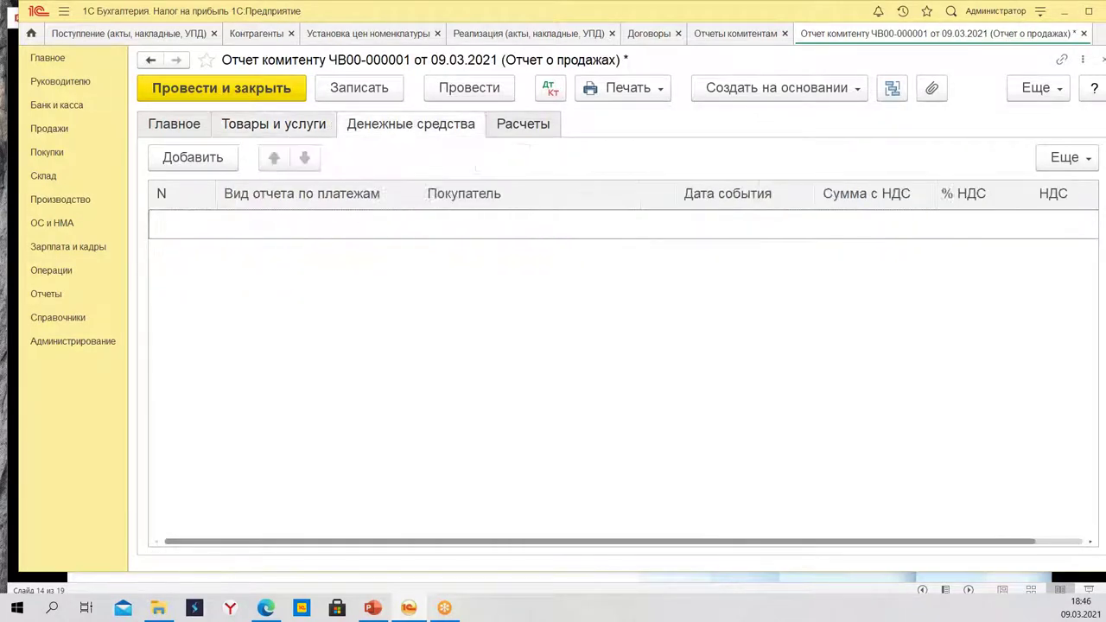
{"action": "left_click", "coordinate": [519, 129]}
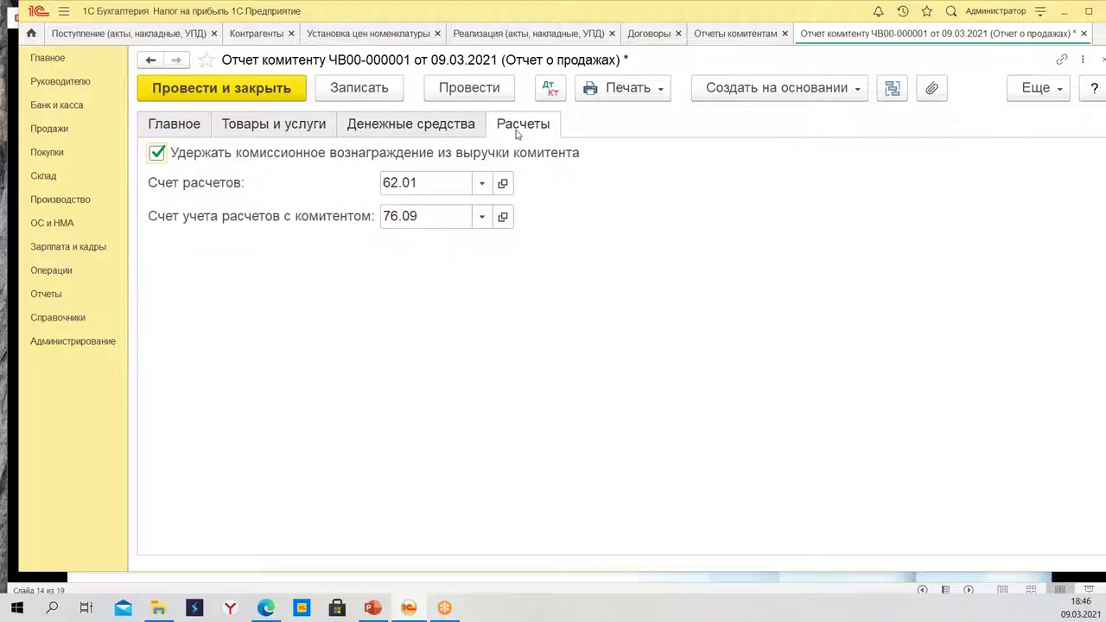
{"action": "left_click", "coordinate": [1085, 34]}
{"action": "left_click", "coordinate": [648, 337]}
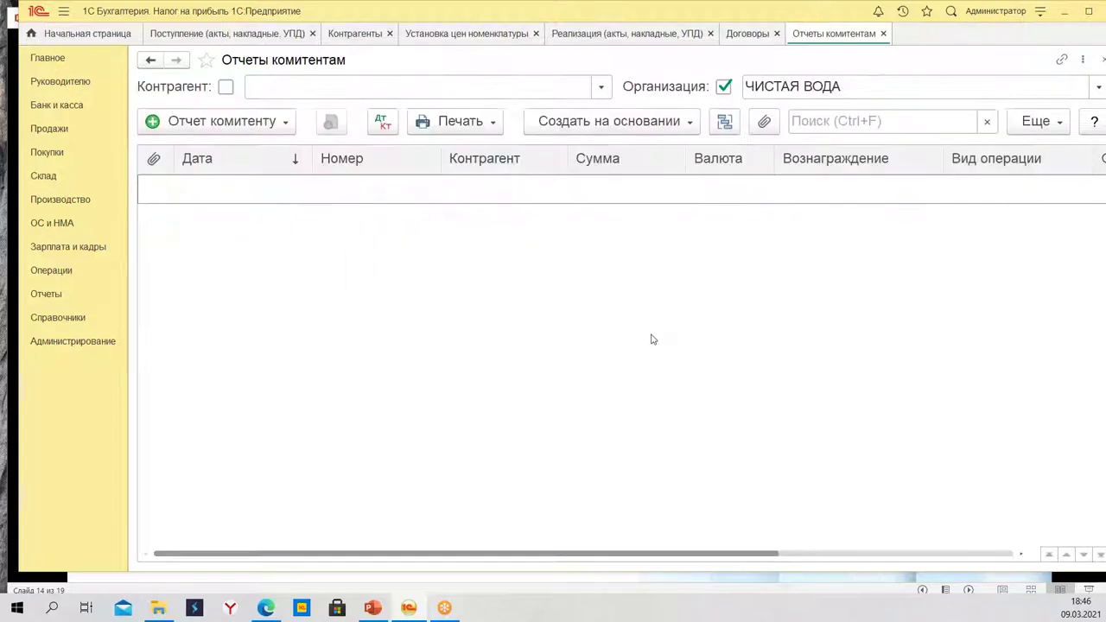
{"action": "left_click", "coordinate": [883, 33]}
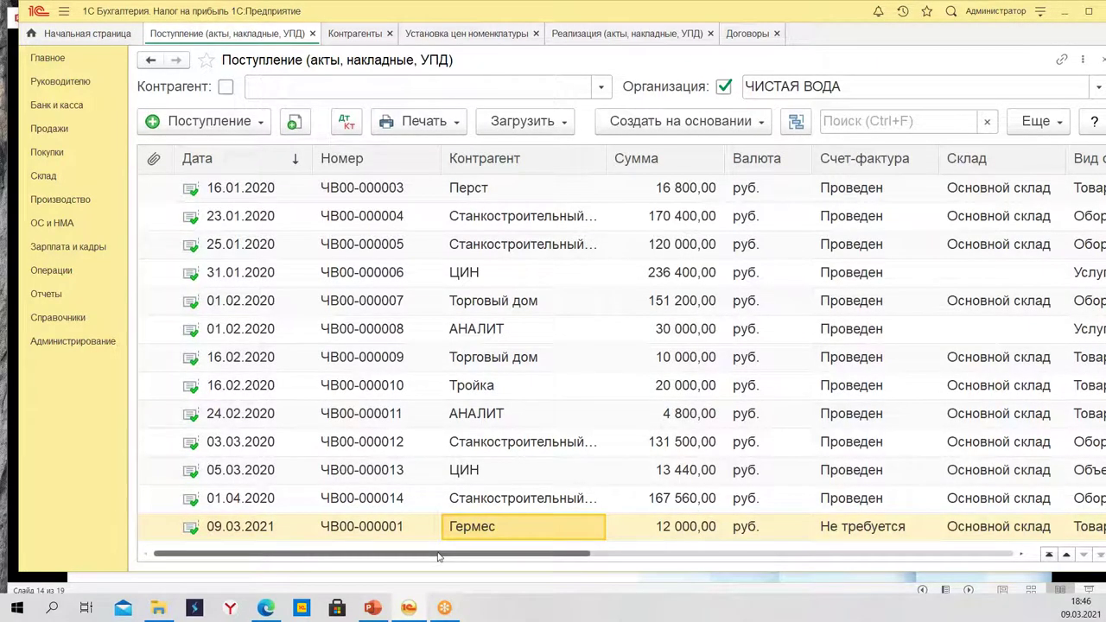
{"action": "left_click", "coordinate": [774, 534]}
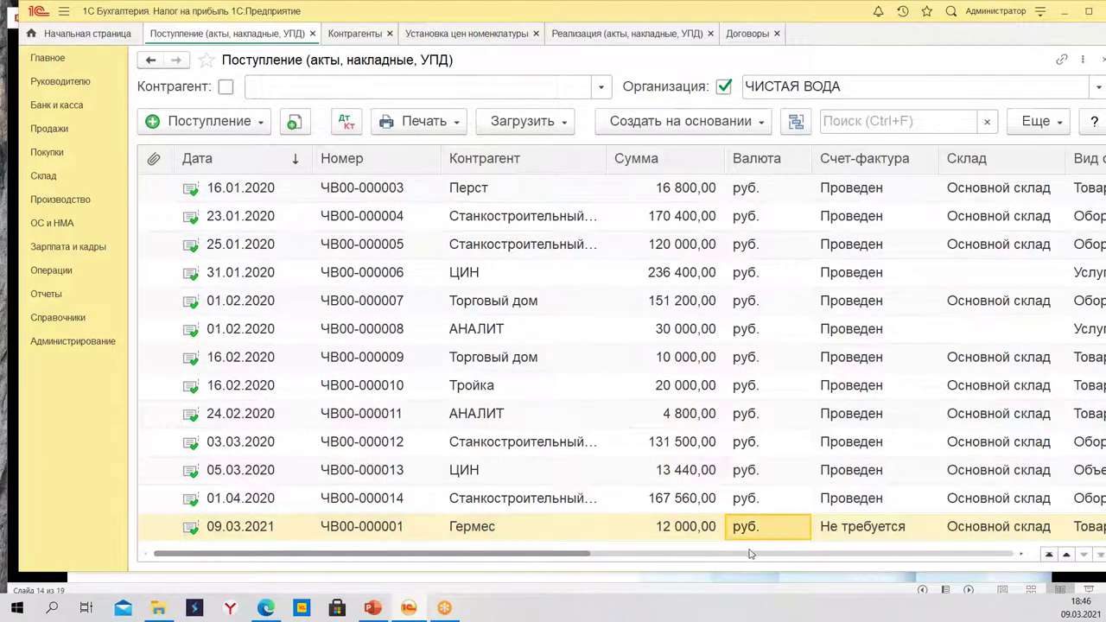
{"action": "left_click_drag", "start_coordinate": [433, 562], "coordinate": [383, 586]}
{"action": "left_click", "coordinate": [315, 535]}
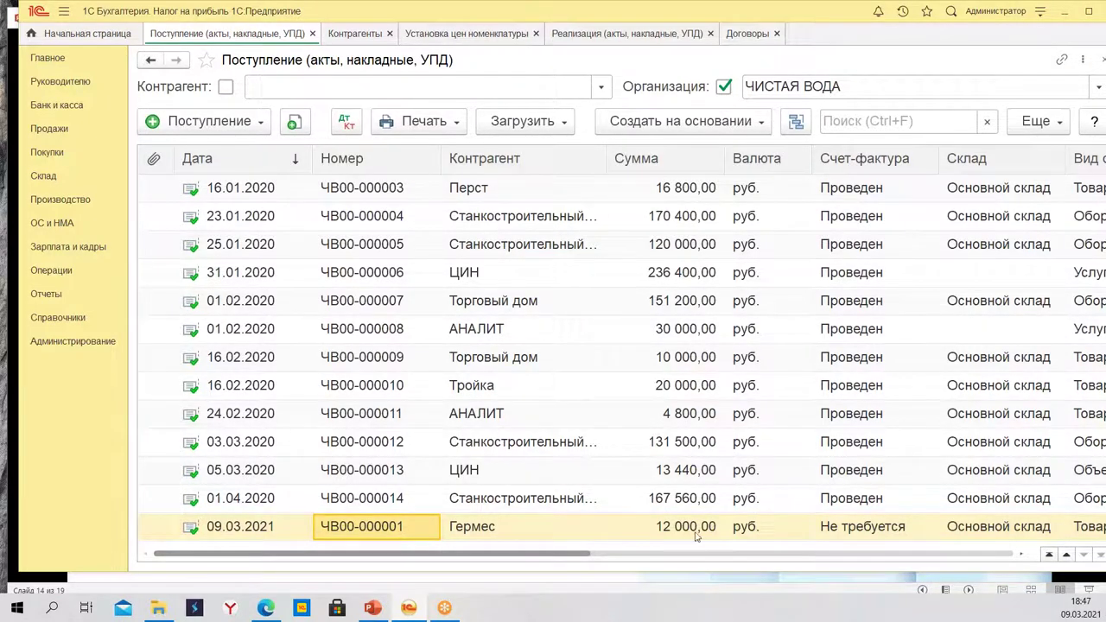
{"action": "mouse_move", "coordinate": [569, 557]}
{"action": "left_mouse_down"}
{"action": "mouse_move", "coordinate": [639, 558]}
{"action": "mouse_move", "coordinate": [570, 557]}
{"action": "left_mouse_up"}
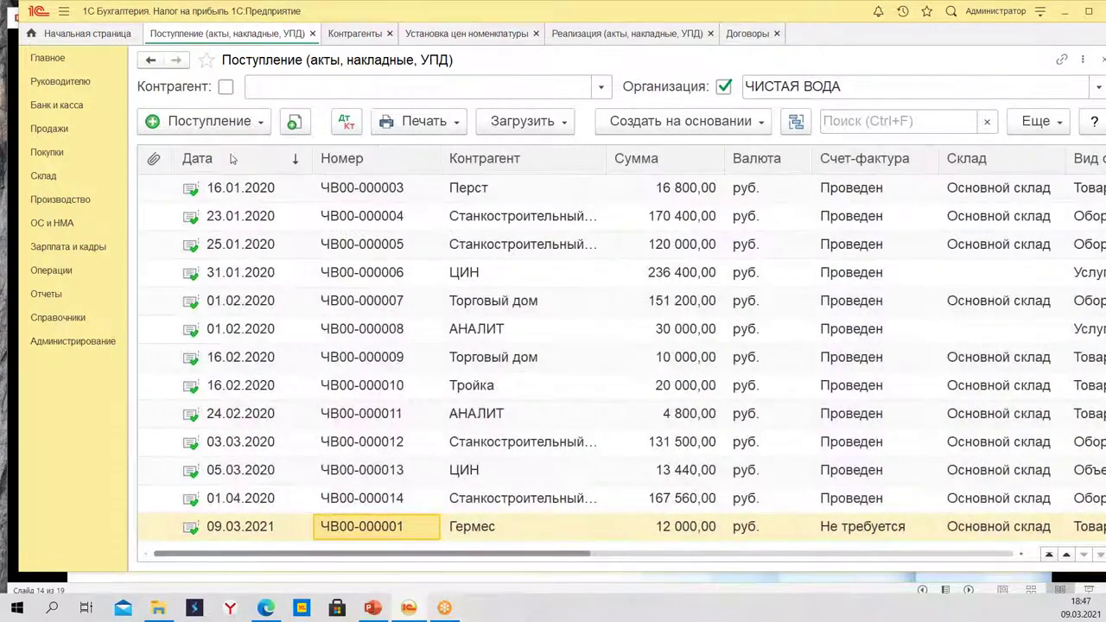
Create a goods receipt (Товары: накладная, УПД) and open the full list of counterparties for it.
{"action": "left_click", "coordinate": [212, 128]}
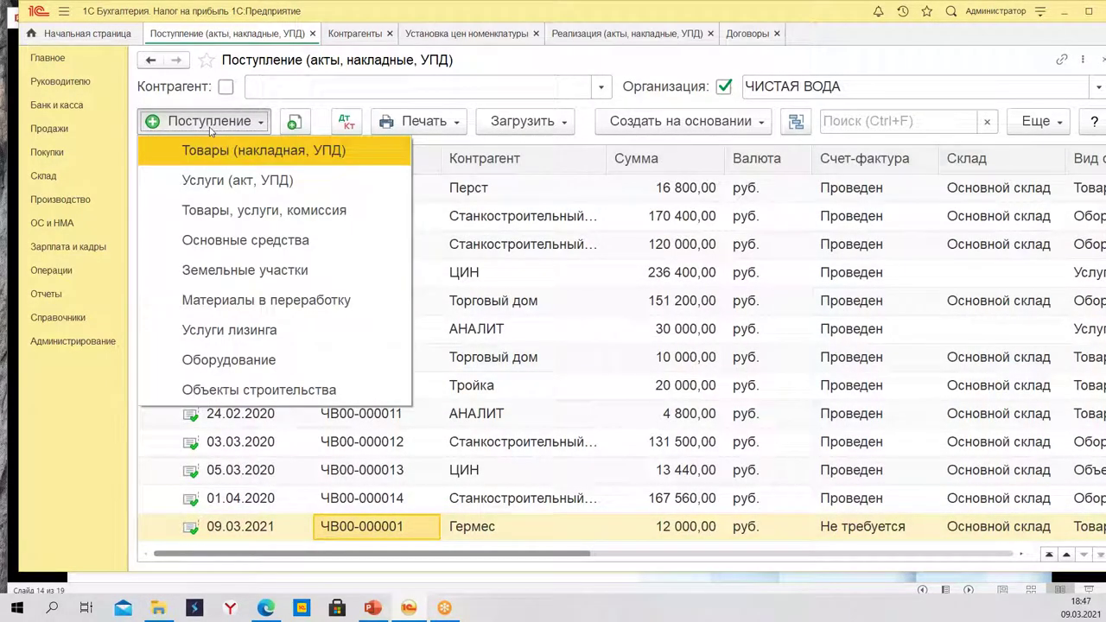
{"action": "left_click", "coordinate": [257, 152]}
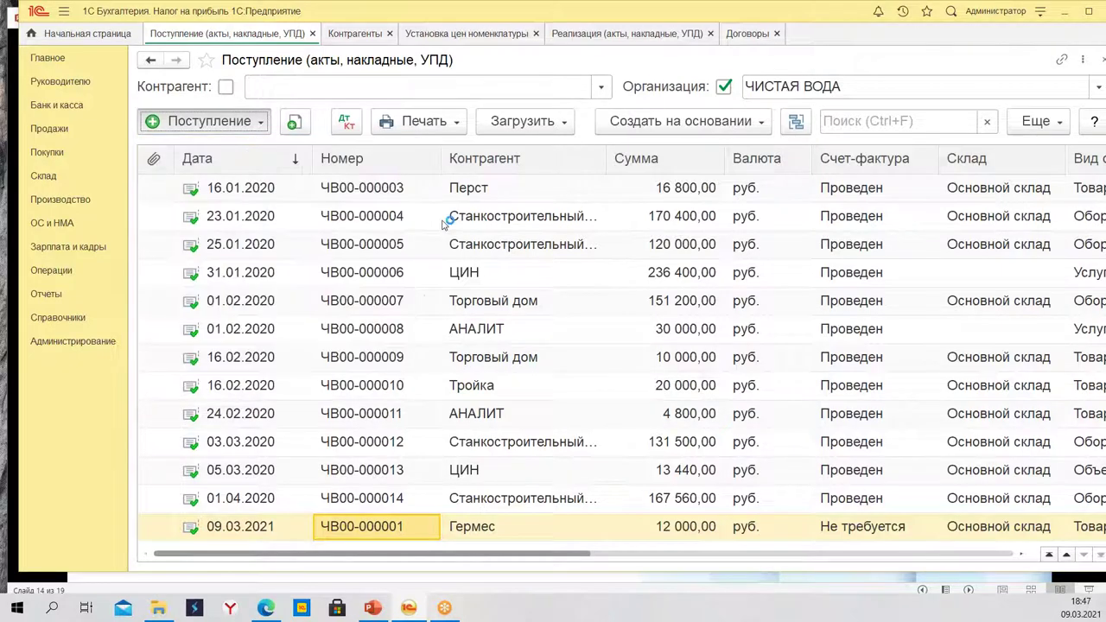
{"action": "left_click", "coordinate": [436, 190]}
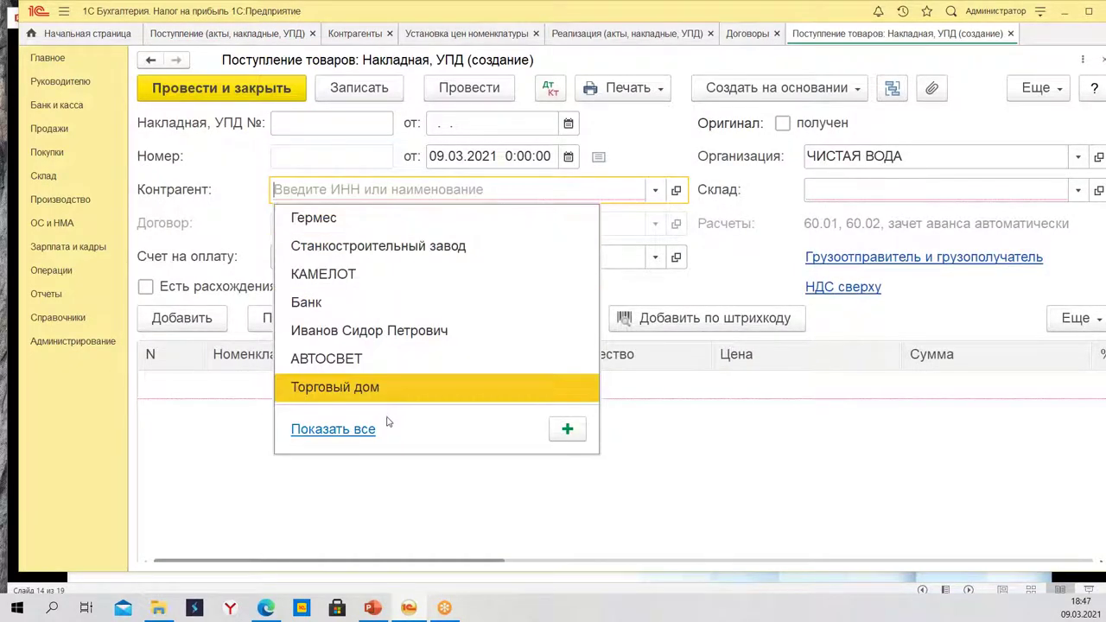
{"action": "left_click", "coordinate": [343, 429]}
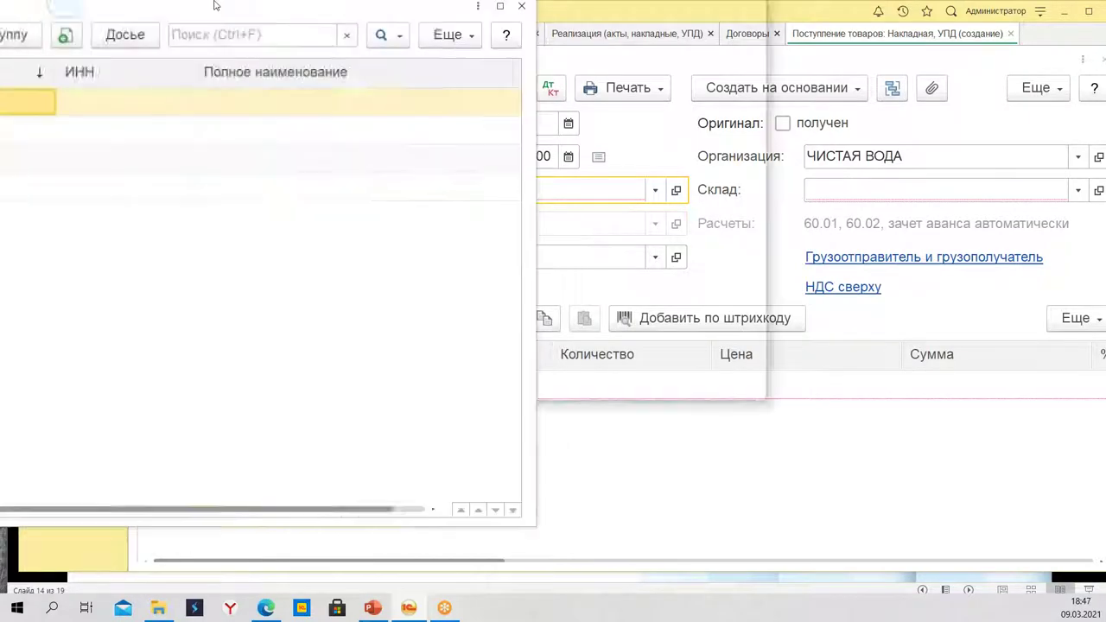
Create a new counterparty named АБС, save it, and select it as the supplier in the receipt.
{"action": "left_click", "coordinate": [345, 85]}
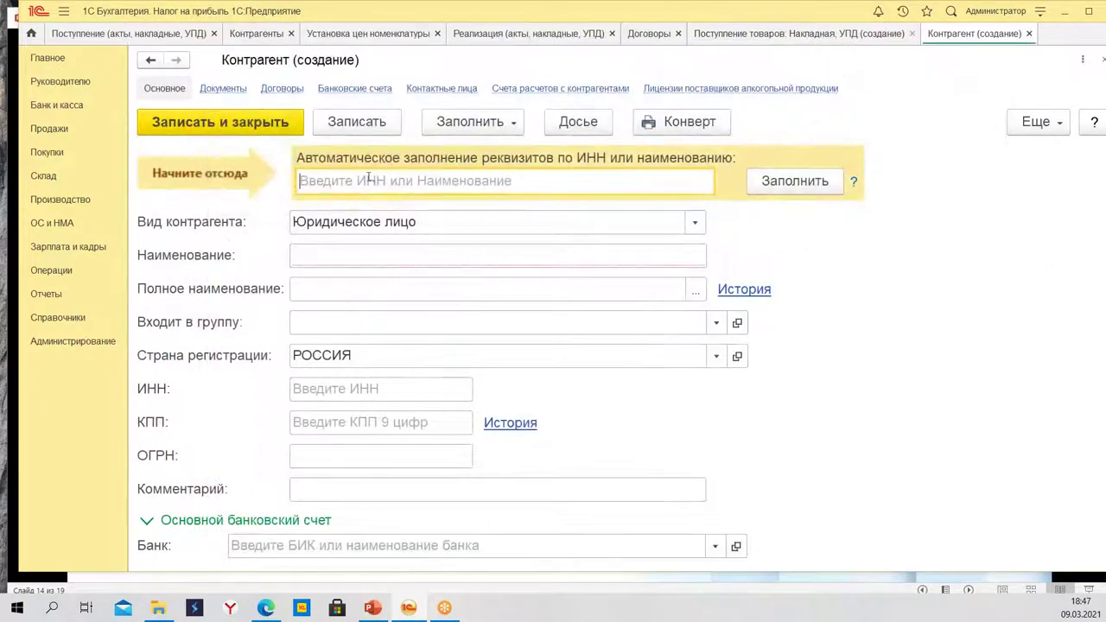
{"action": "left_click", "coordinate": [377, 251]}
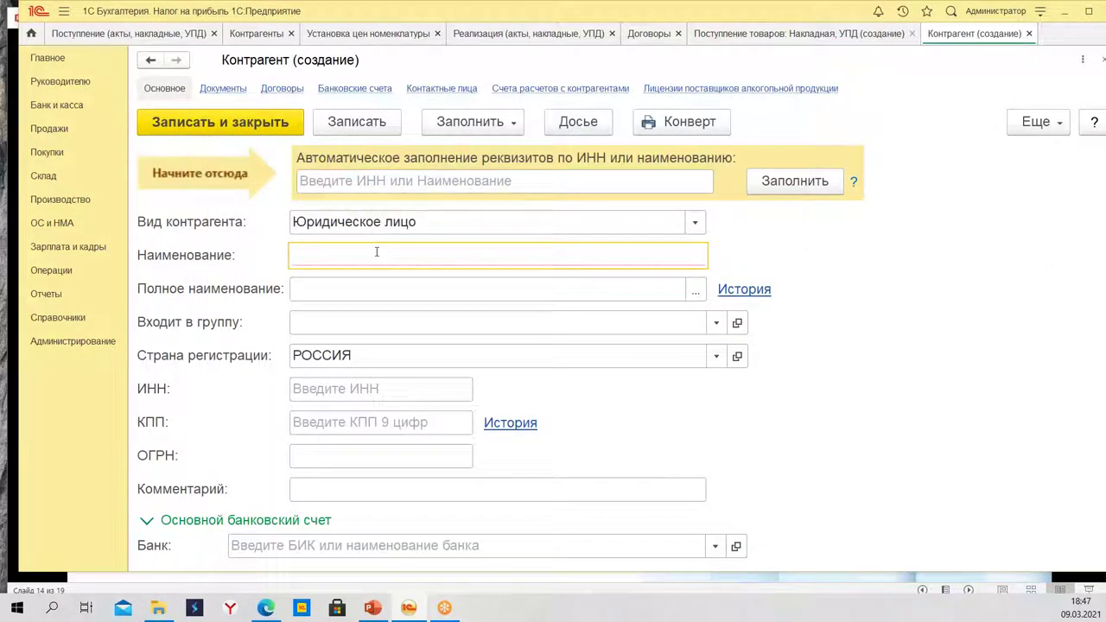
{"action": "type", "text": "А"}
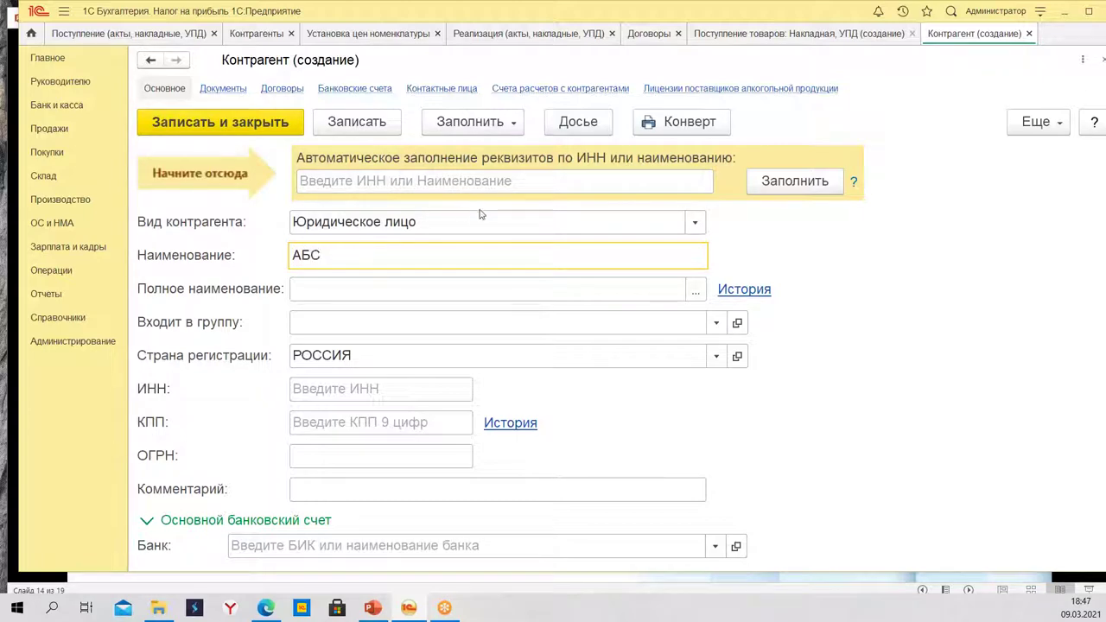
{"action": "type", "text": "БС"}
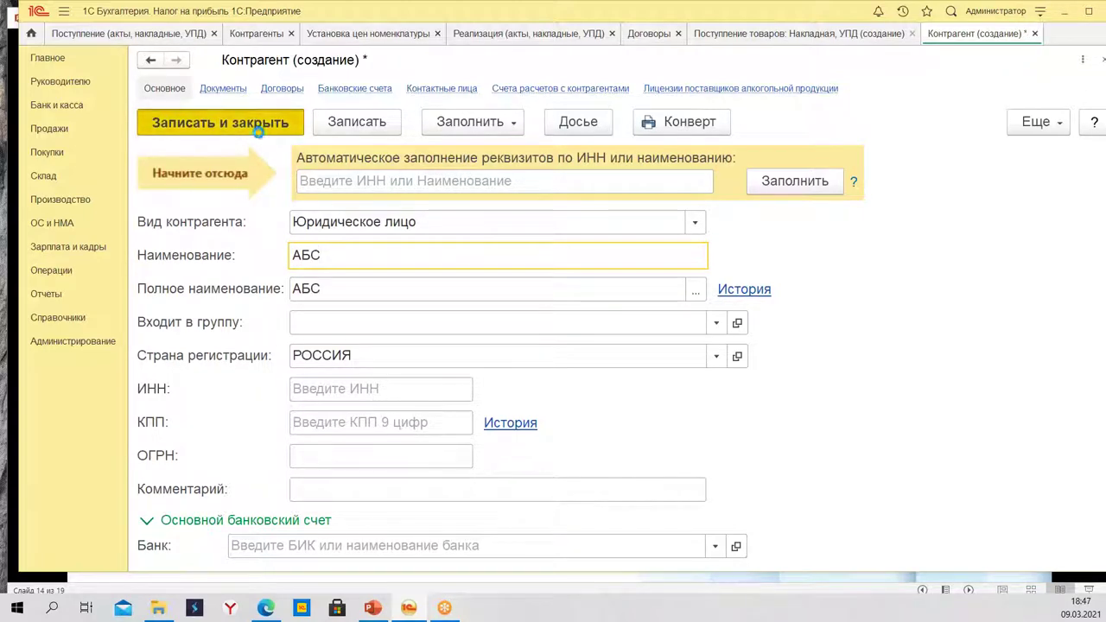
{"action": "left_click", "coordinate": [257, 127]}
{"action": "double_click", "coordinate": [367, 273]}
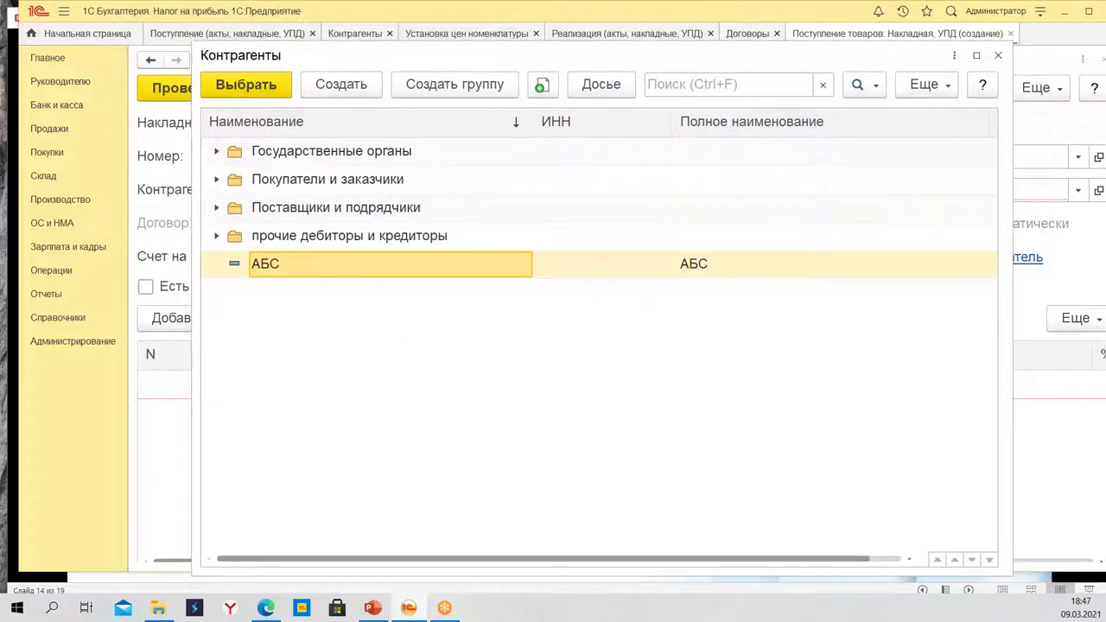
Set the receipt's contract to Без договора and add Рукавицы with quantity 1 at a price of 300.
{"action": "left_click", "coordinate": [401, 223]}
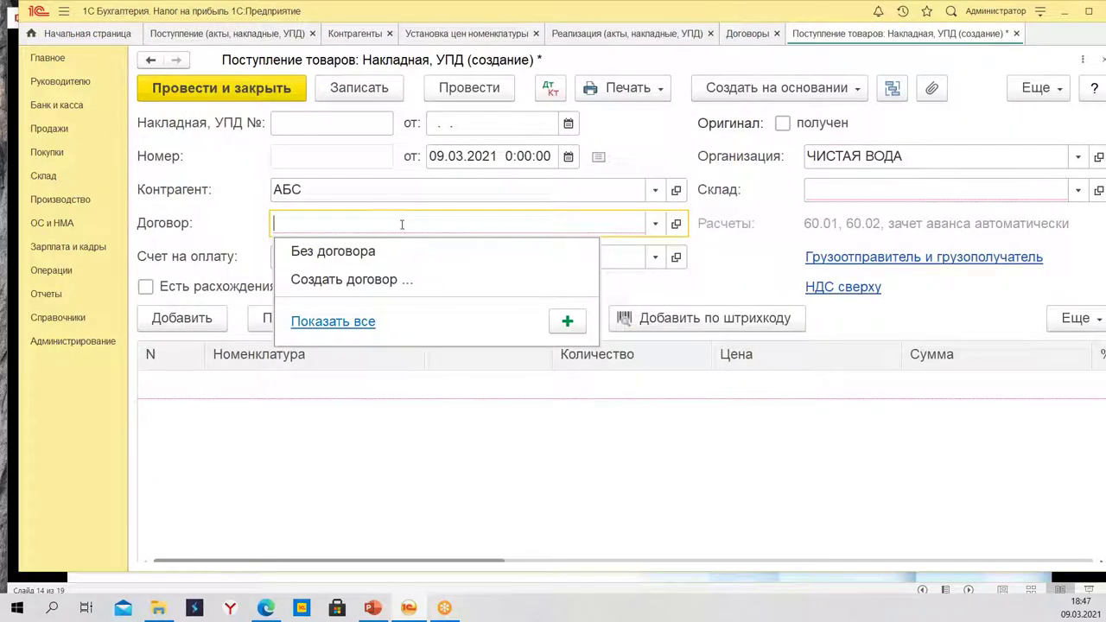
{"action": "left_click", "coordinate": [354, 256]}
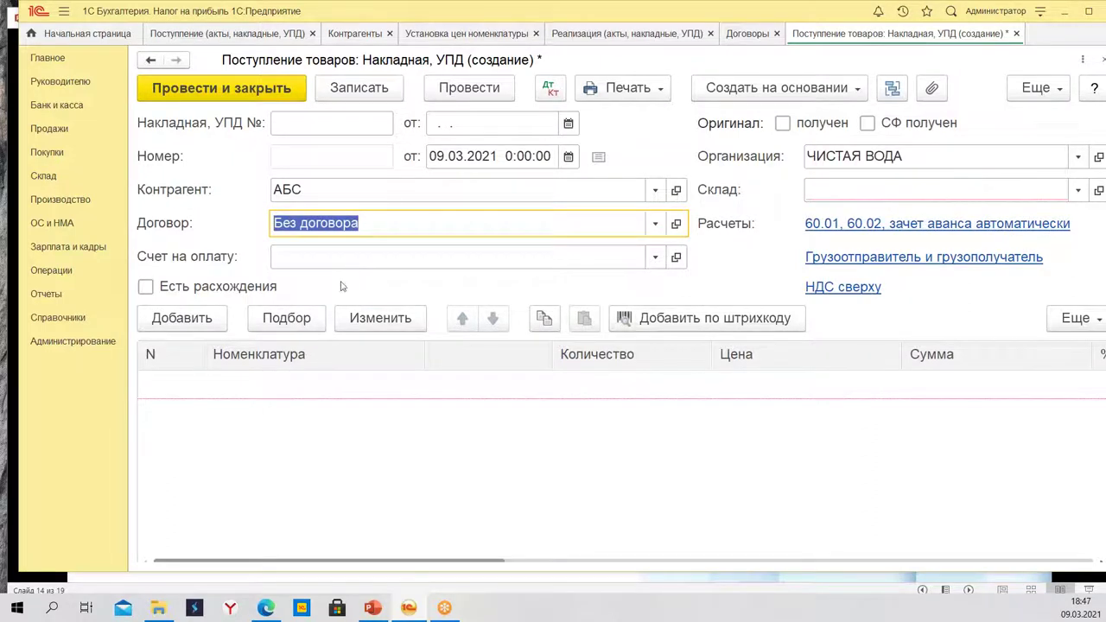
{"action": "left_click", "coordinate": [204, 327]}
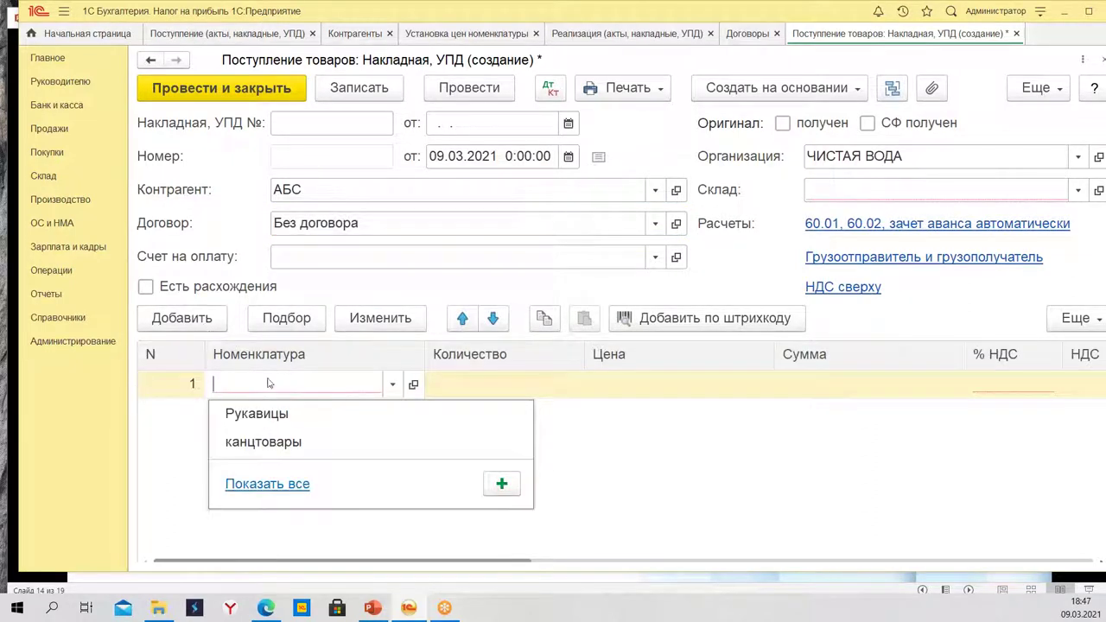
{"action": "left_click", "coordinate": [298, 408]}
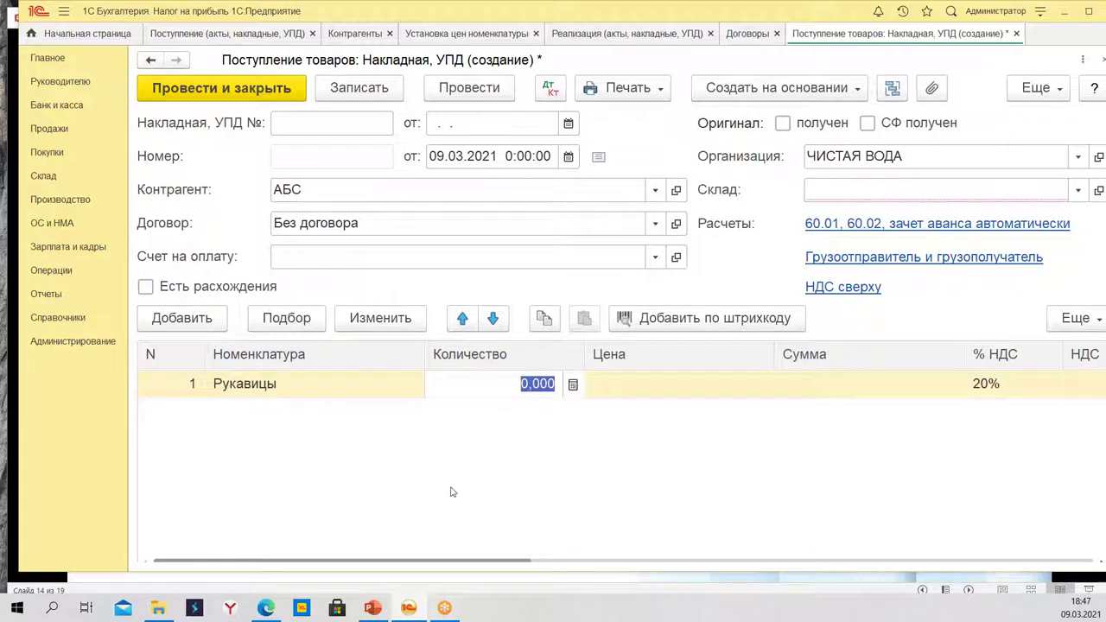
{"action": "type", "text": "1"}
{"action": "key", "text": "Return"}
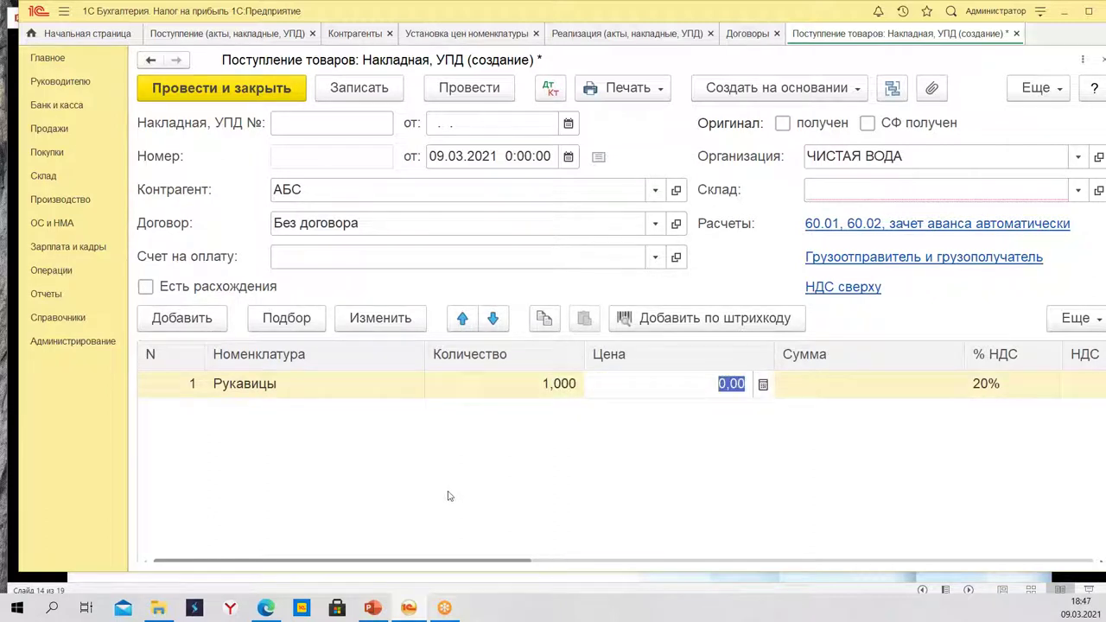
{"action": "type", "text": "300"}
{"action": "key", "text": "Return"}
Set the receipt's warehouse to Основной склад and post the document.
{"action": "left_click", "coordinate": [858, 191]}
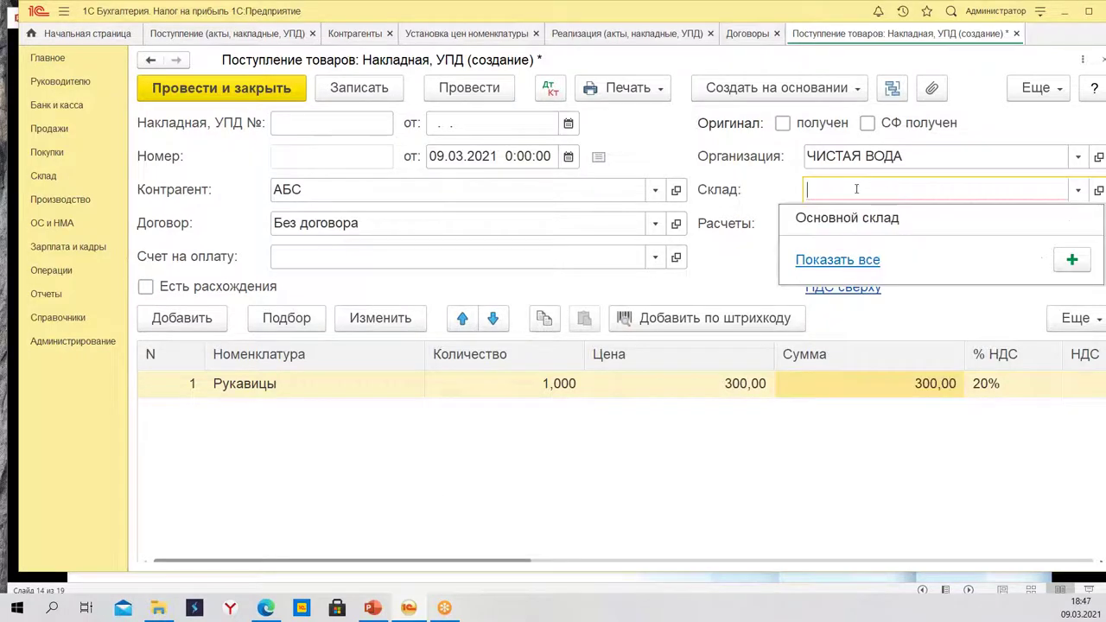
{"action": "left_click", "coordinate": [860, 218]}
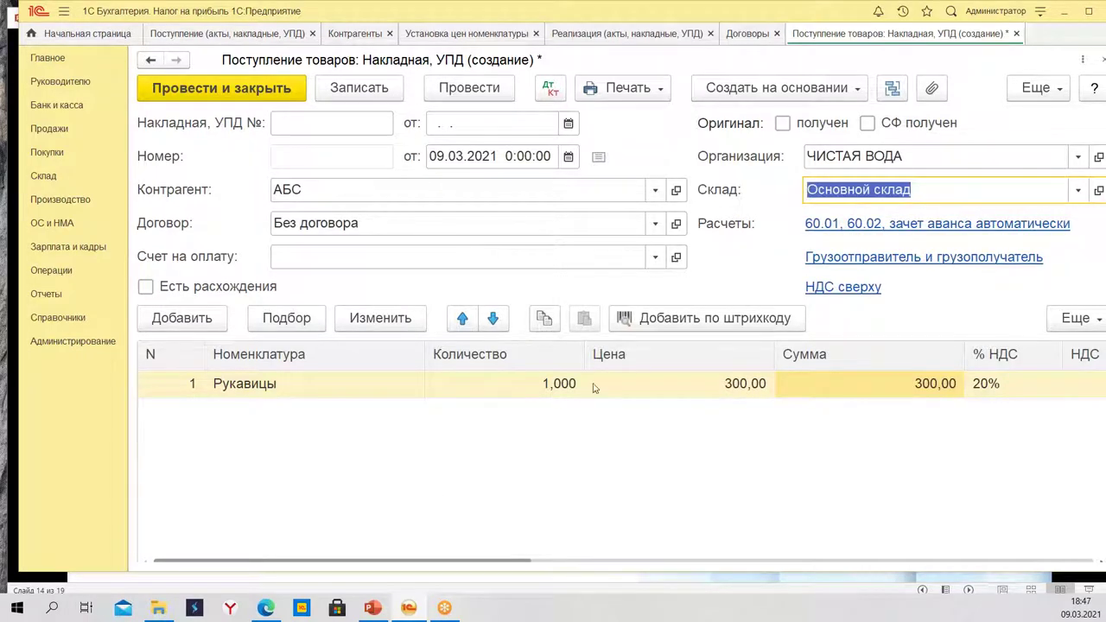
{"action": "left_click", "coordinate": [471, 89]}
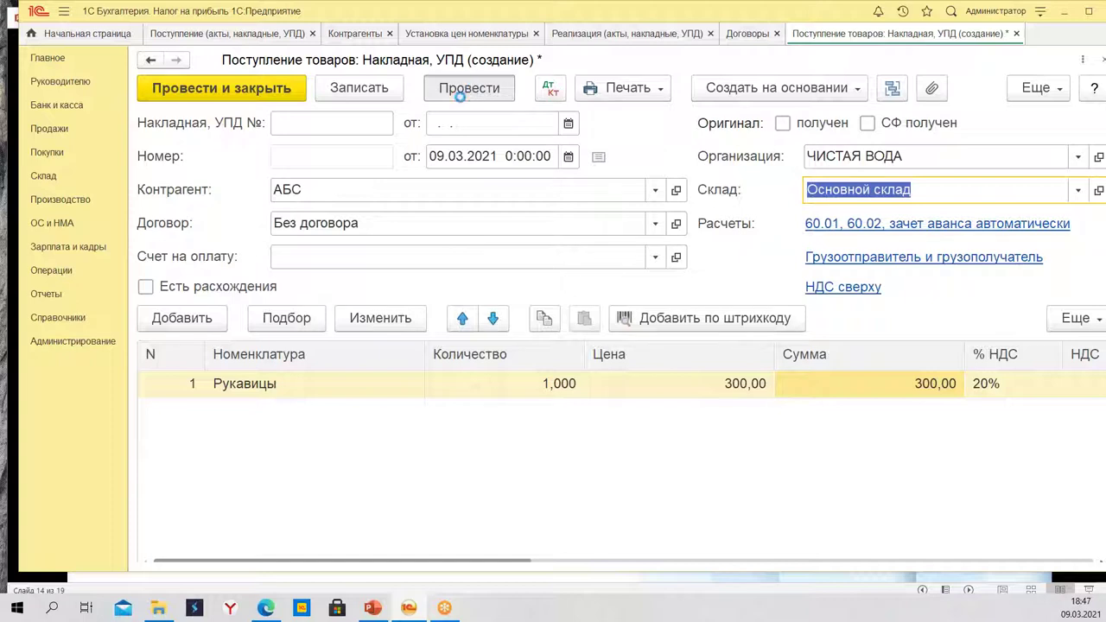
Examine the card of the contract Без договора and its contract type in the list of АБС contracts.
{"action": "left_click", "coordinate": [678, 223]}
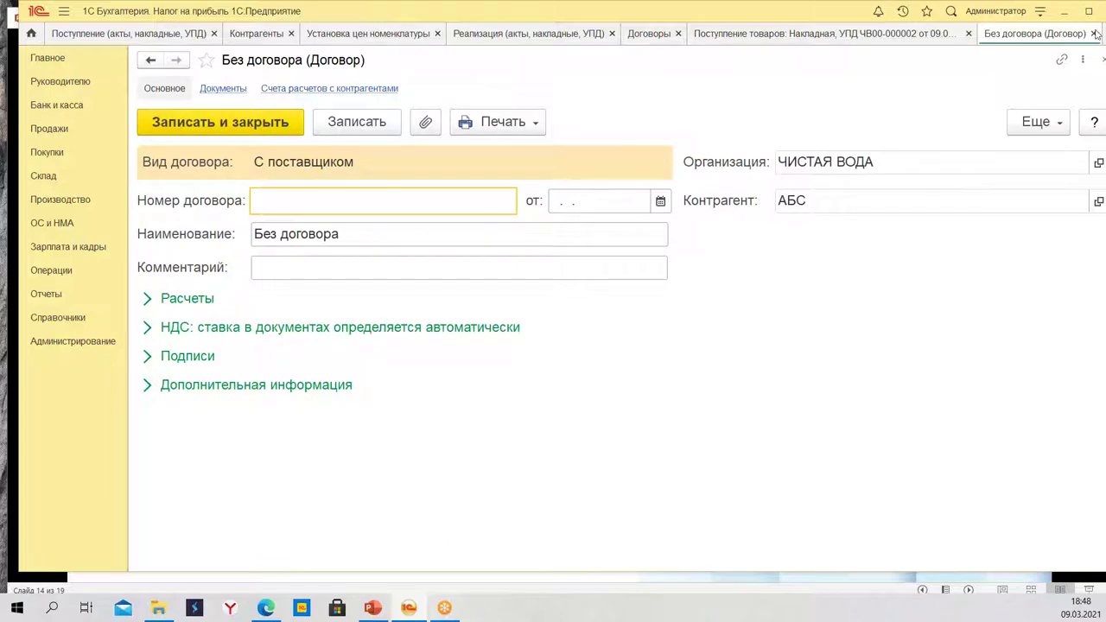
{"action": "left_click", "coordinate": [827, 33]}
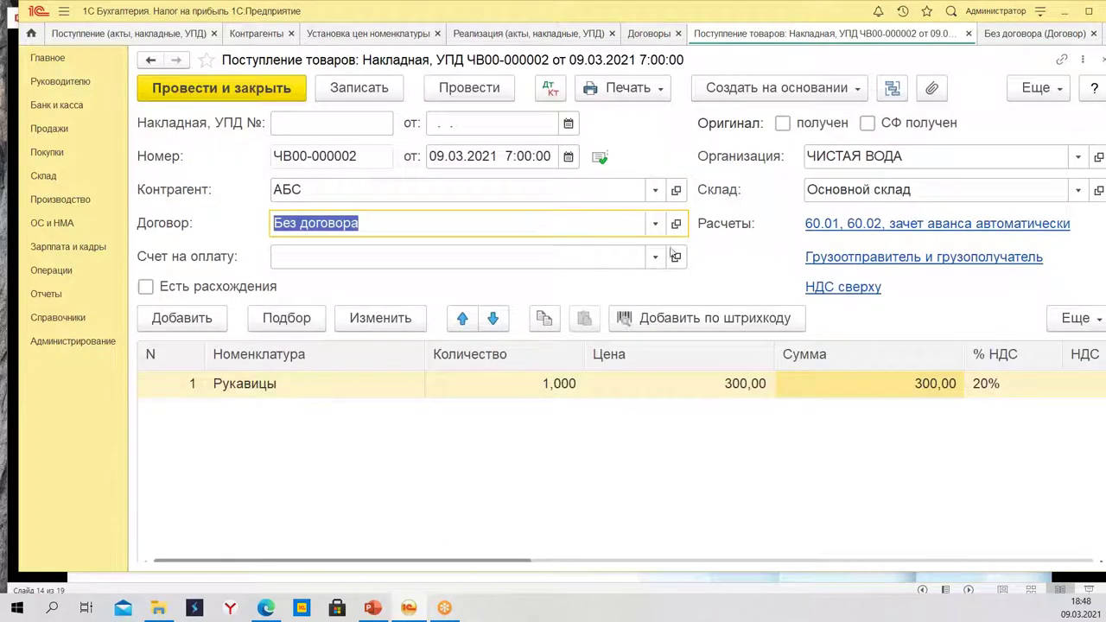
{"action": "left_click", "coordinate": [656, 224]}
{"action": "left_click", "coordinate": [327, 299]}
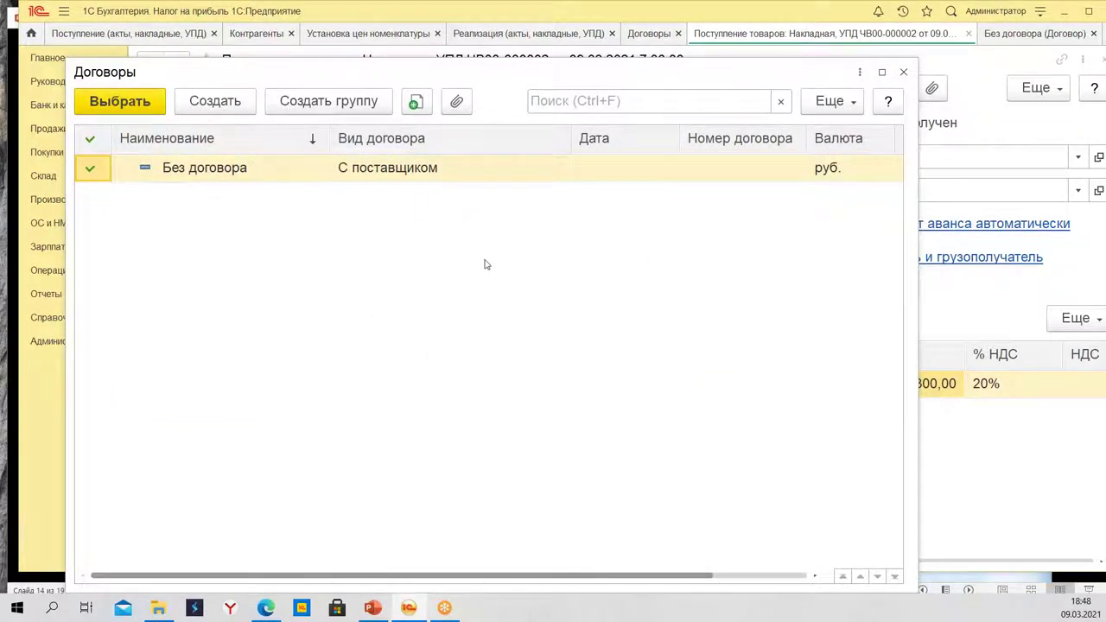
{"action": "left_click", "coordinate": [230, 172]}
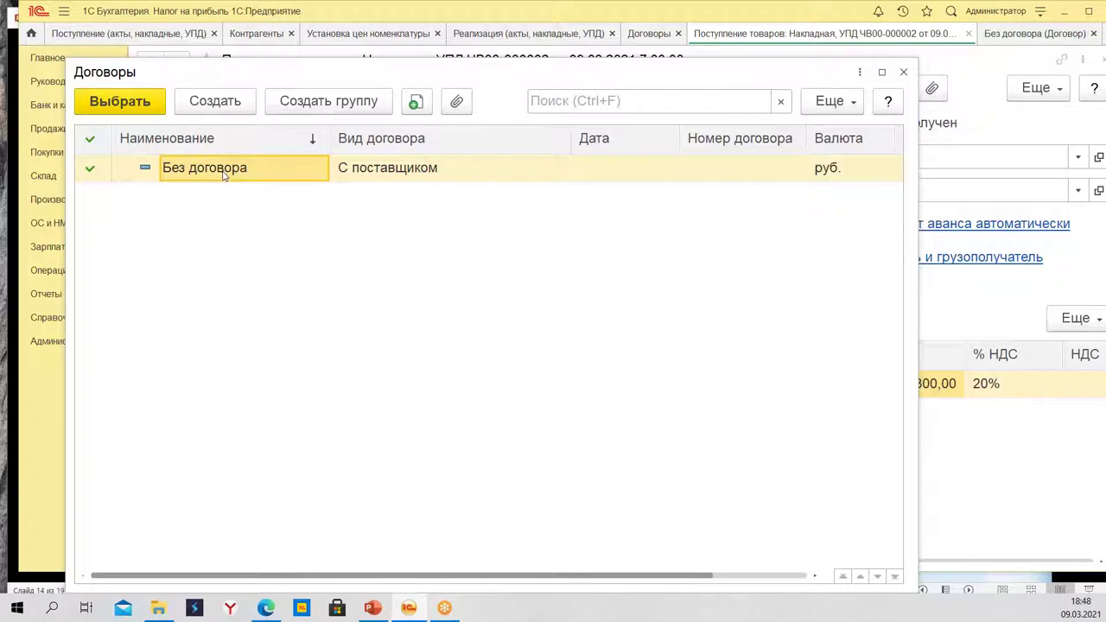
{"action": "left_click", "coordinate": [903, 73]}
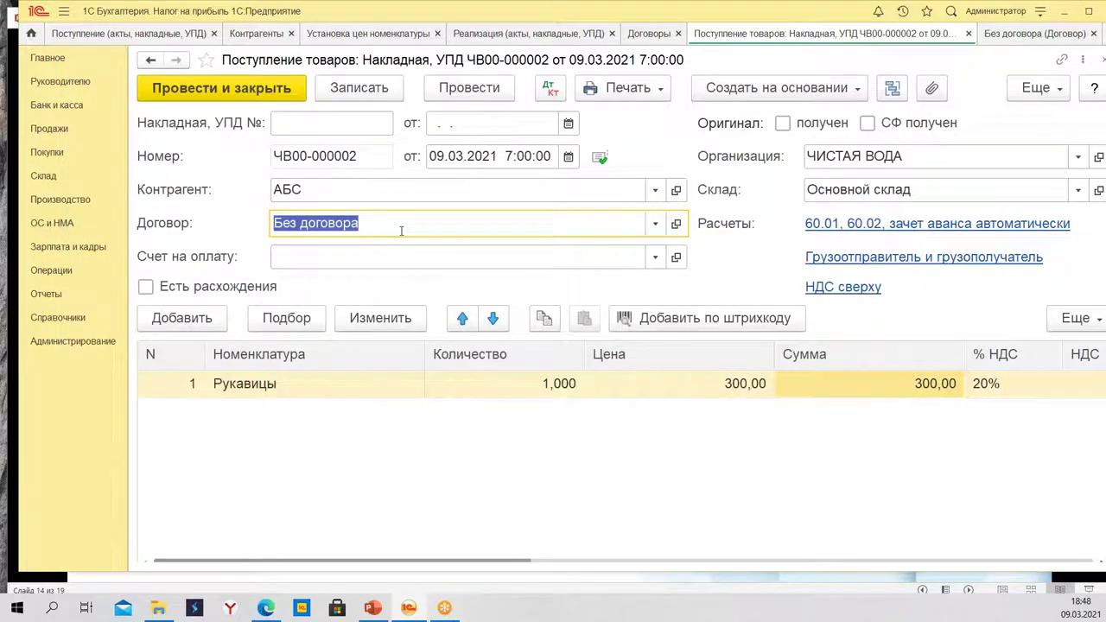
{"action": "left_click", "coordinate": [655, 223]}
{"action": "left_click", "coordinate": [337, 297]}
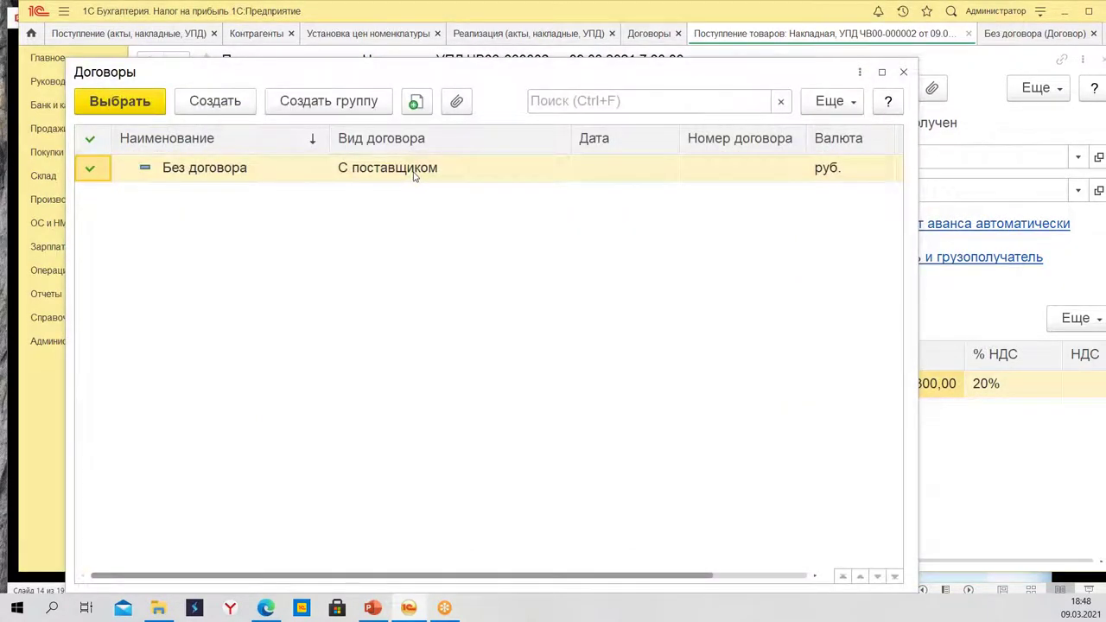
{"action": "left_click", "coordinate": [903, 72]}
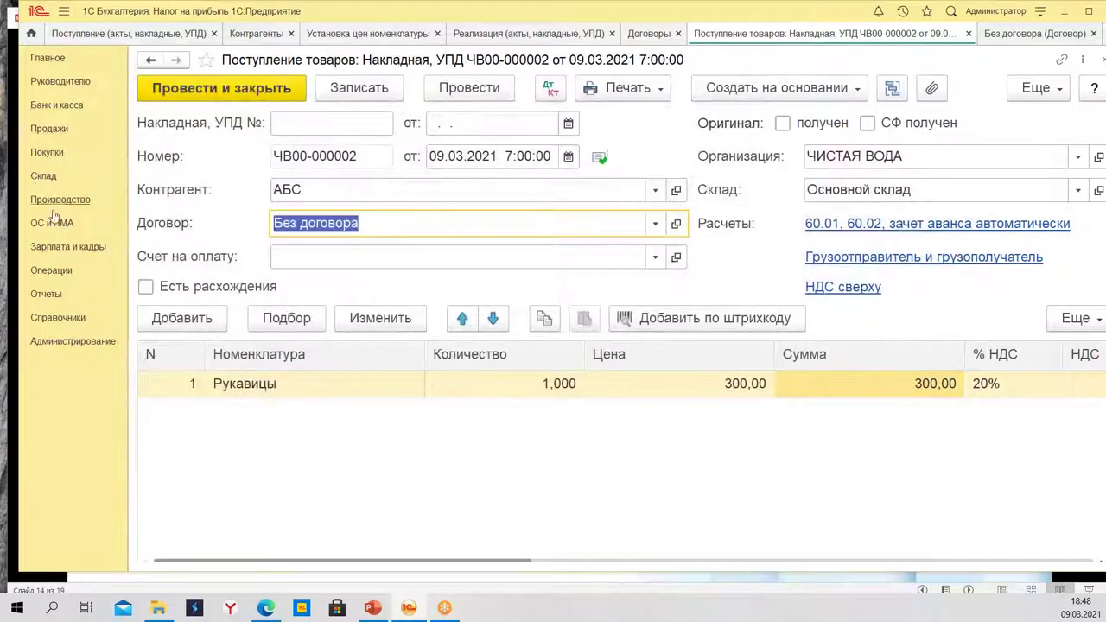
Create a goods sale (Реализация, Товары: накладная, УПД) with АБС as the counterparty.
{"action": "left_click", "coordinate": [49, 132]}
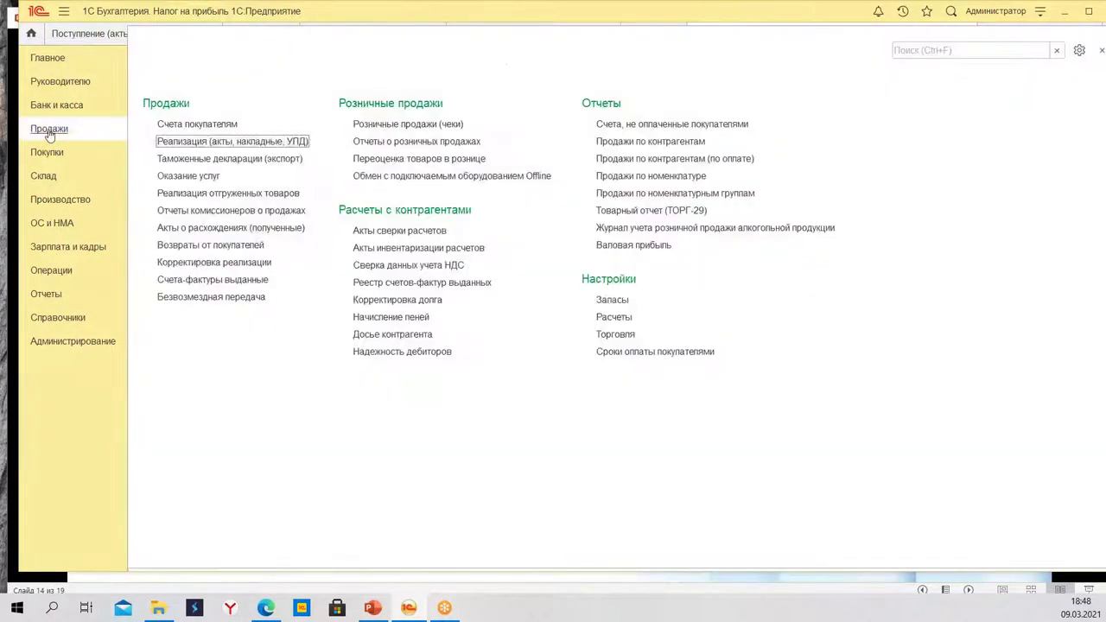
{"action": "left_click", "coordinate": [233, 142]}
{"action": "left_click", "coordinate": [191, 128]}
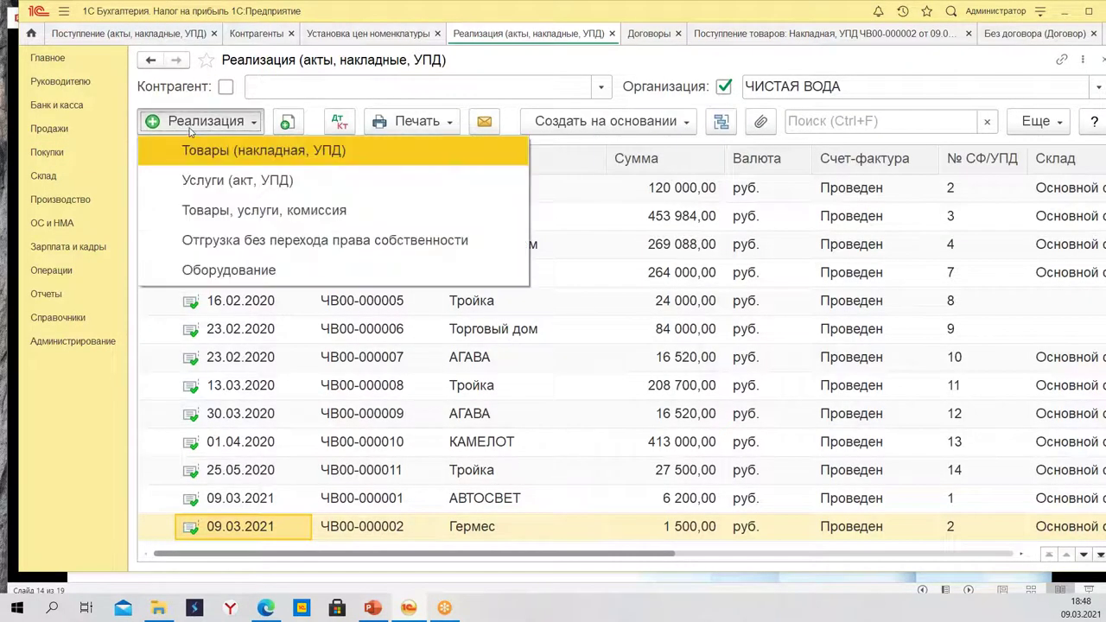
{"action": "left_click", "coordinate": [261, 155]}
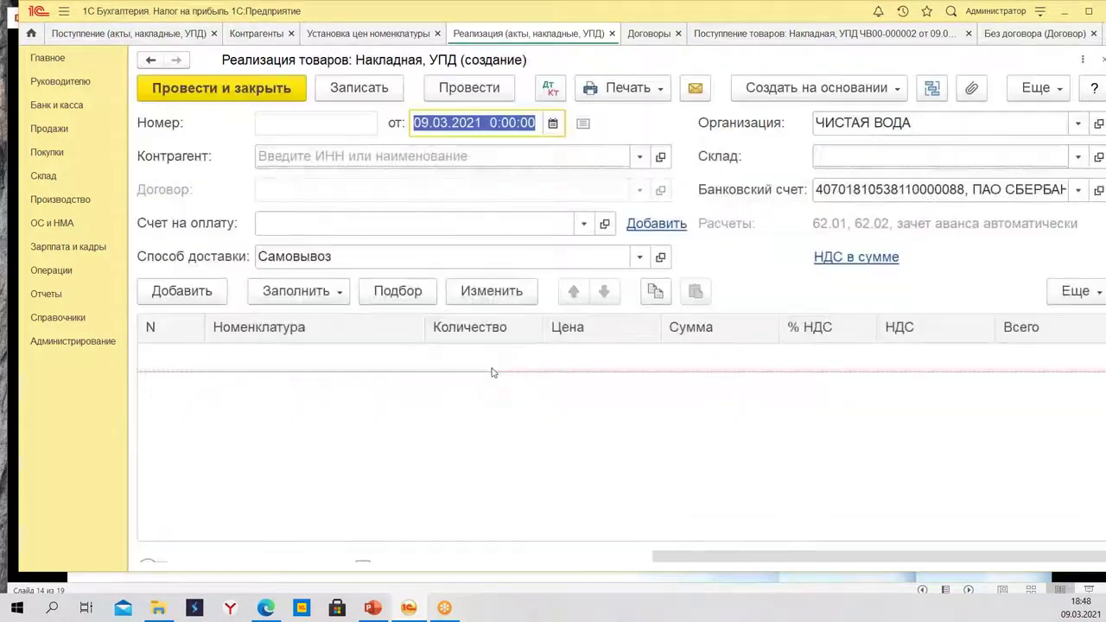
{"action": "left_click", "coordinate": [338, 154]}
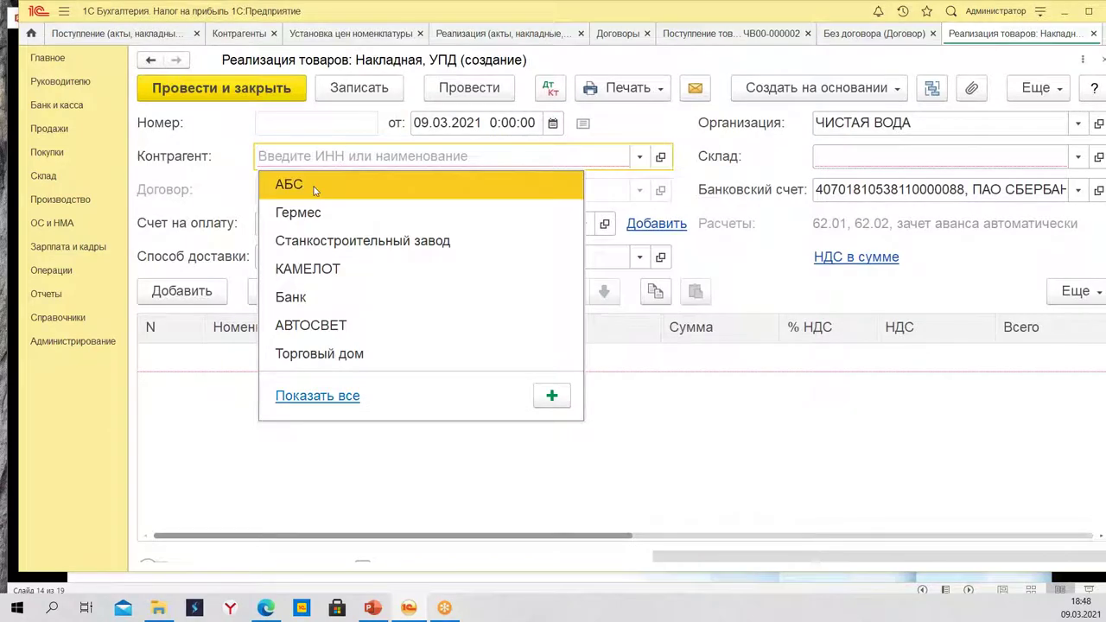
{"action": "left_click", "coordinate": [341, 183]}
Check which АБС contracts the sale offers, and open a new contract form from its contract field.
{"action": "left_click", "coordinate": [314, 190]}
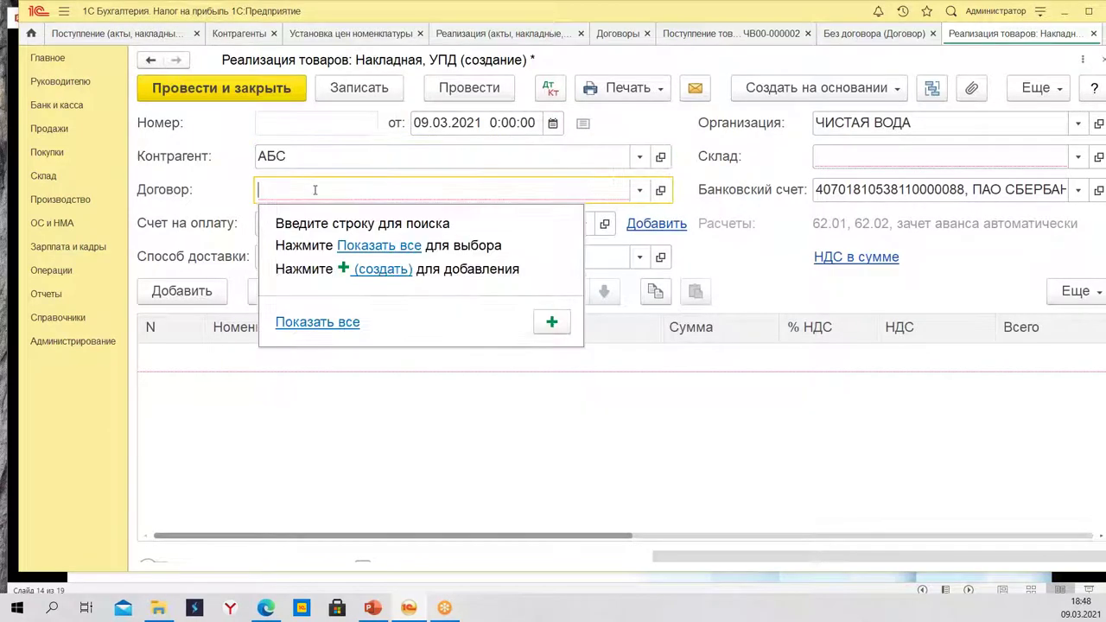
{"action": "left_click", "coordinate": [381, 245]}
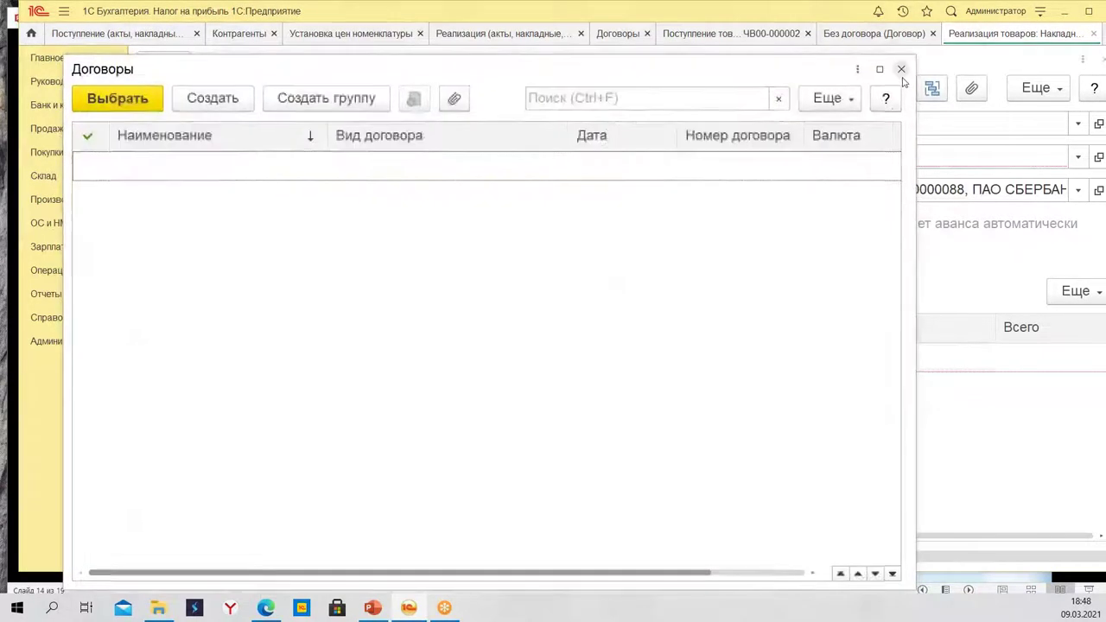
{"action": "left_click", "coordinate": [904, 72]}
{"action": "left_click", "coordinate": [641, 190]}
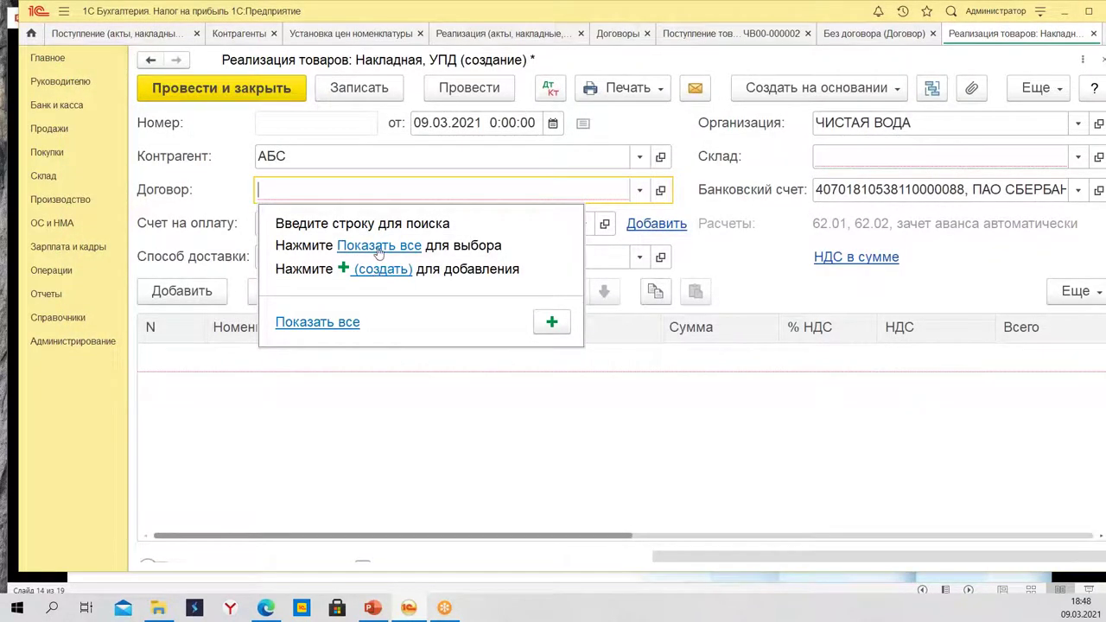
{"action": "left_click", "coordinate": [381, 270]}
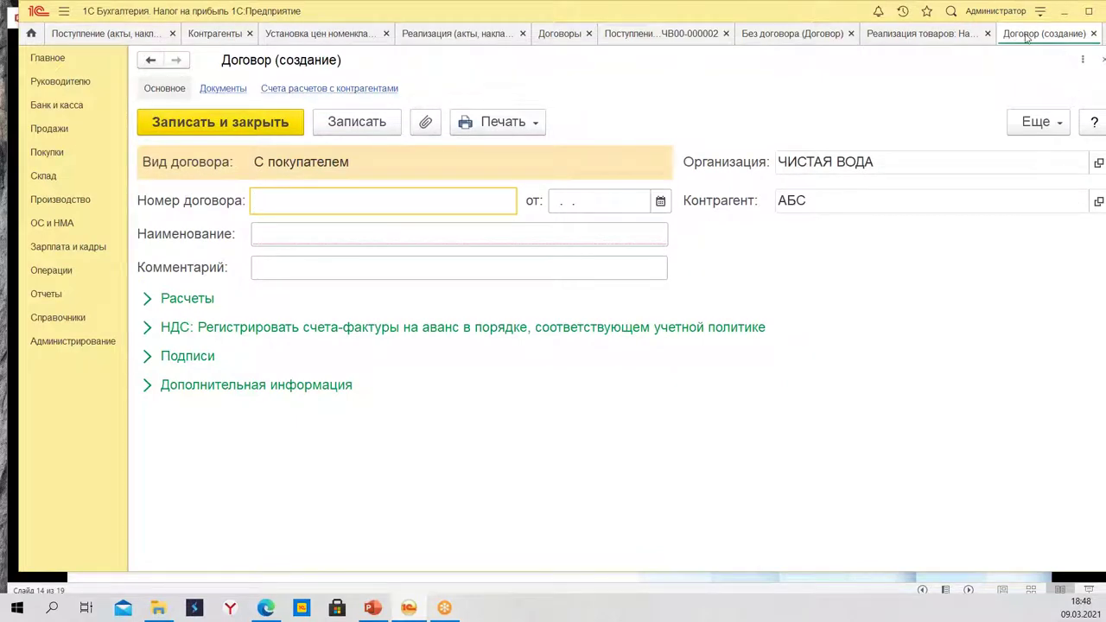
Open the list of customer invoices (Счета покупателям) of the organization ЧИСТАЯ ВОДА.
{"action": "left_click", "coordinate": [46, 153]}
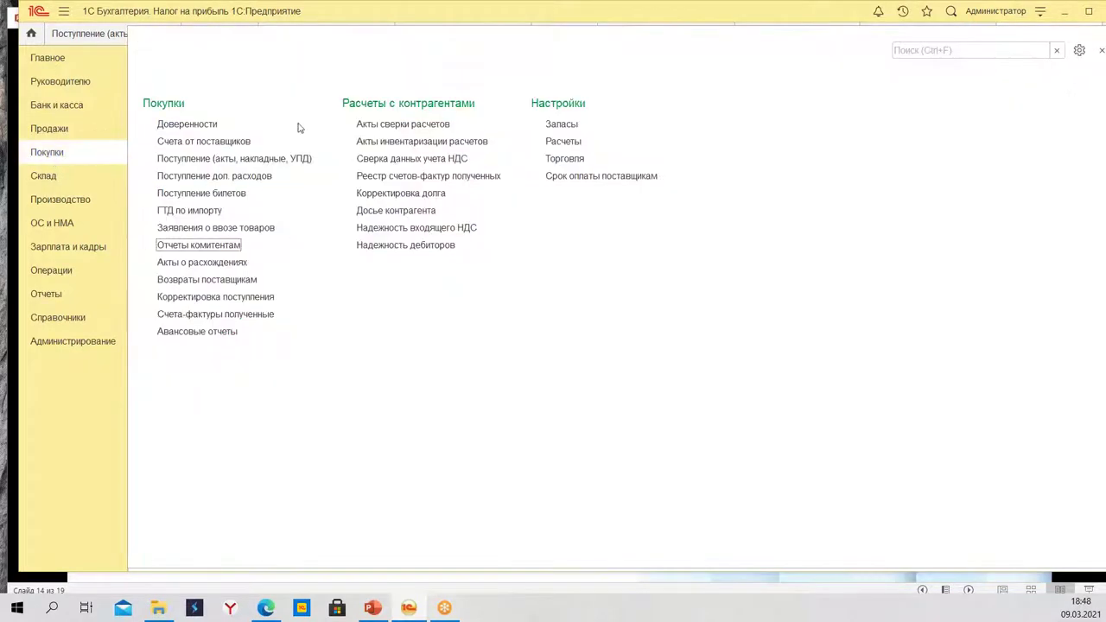
{"action": "left_click", "coordinate": [57, 129]}
{"action": "left_click", "coordinate": [209, 126]}
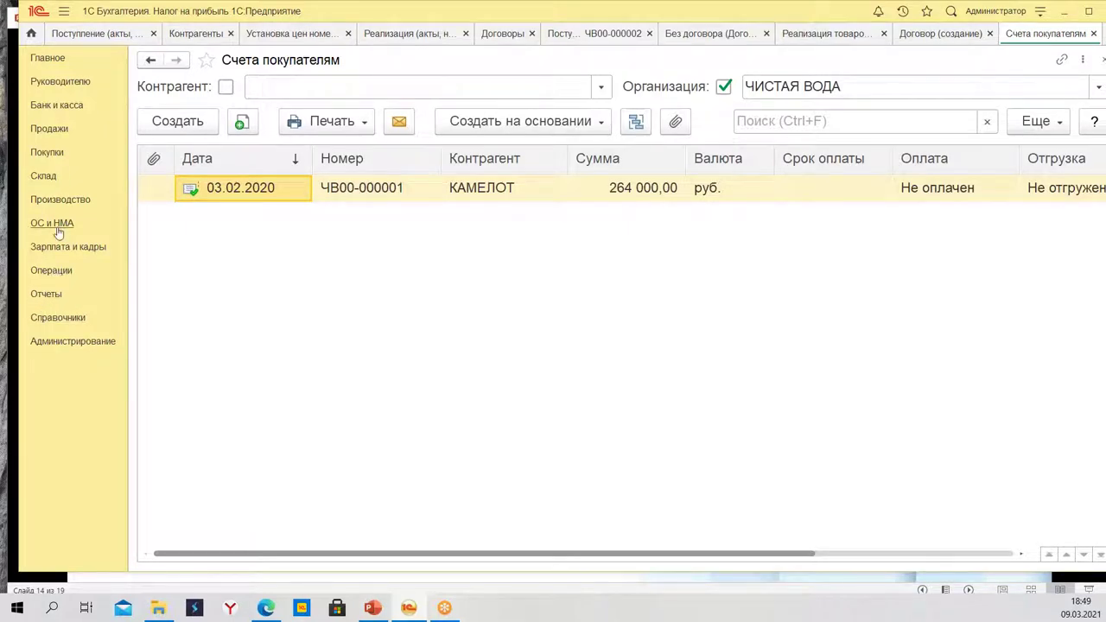
Create a settlement reconciliation act (Акт сверки расчетов) and enable splitting its printed form by contracts (Разбить по договорам).
{"action": "left_click", "coordinate": [61, 135]}
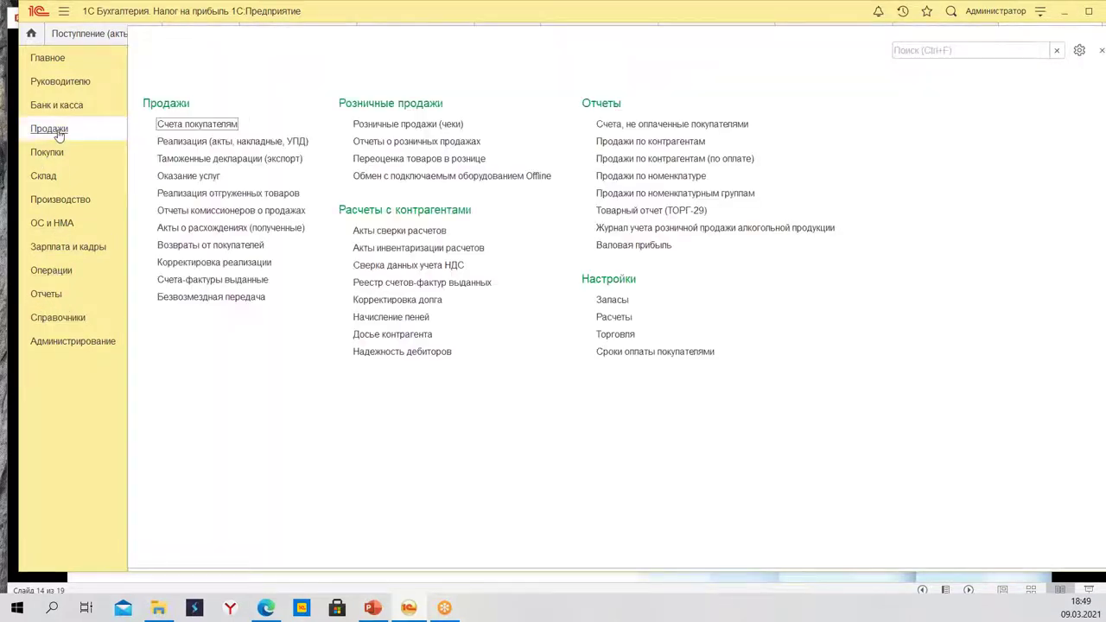
{"action": "left_click", "coordinate": [404, 232]}
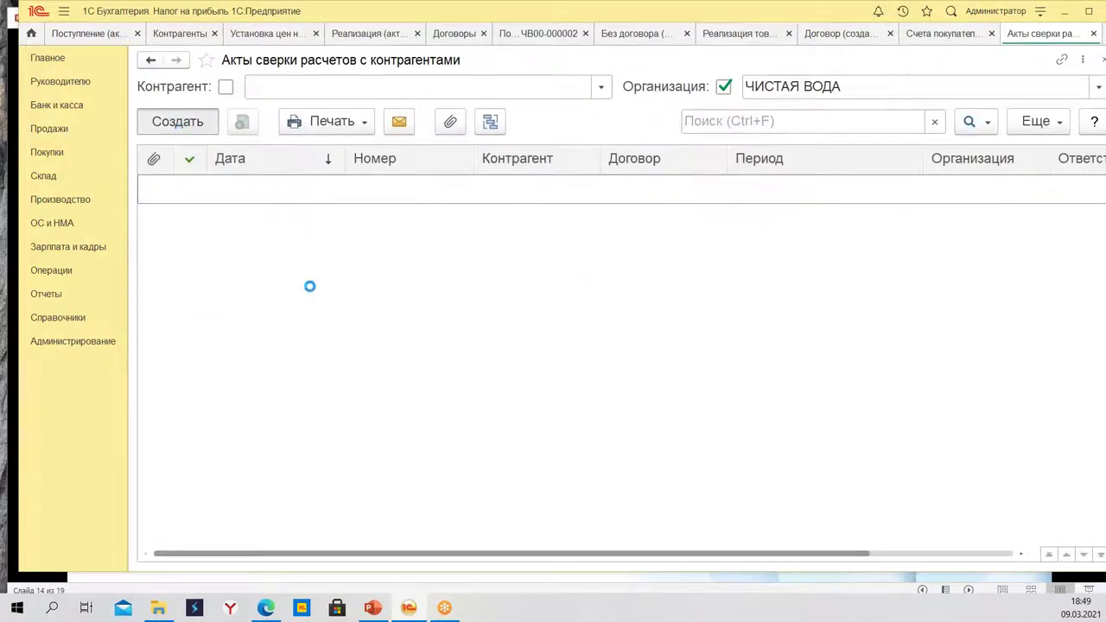
{"action": "key", "text": "Insert"}
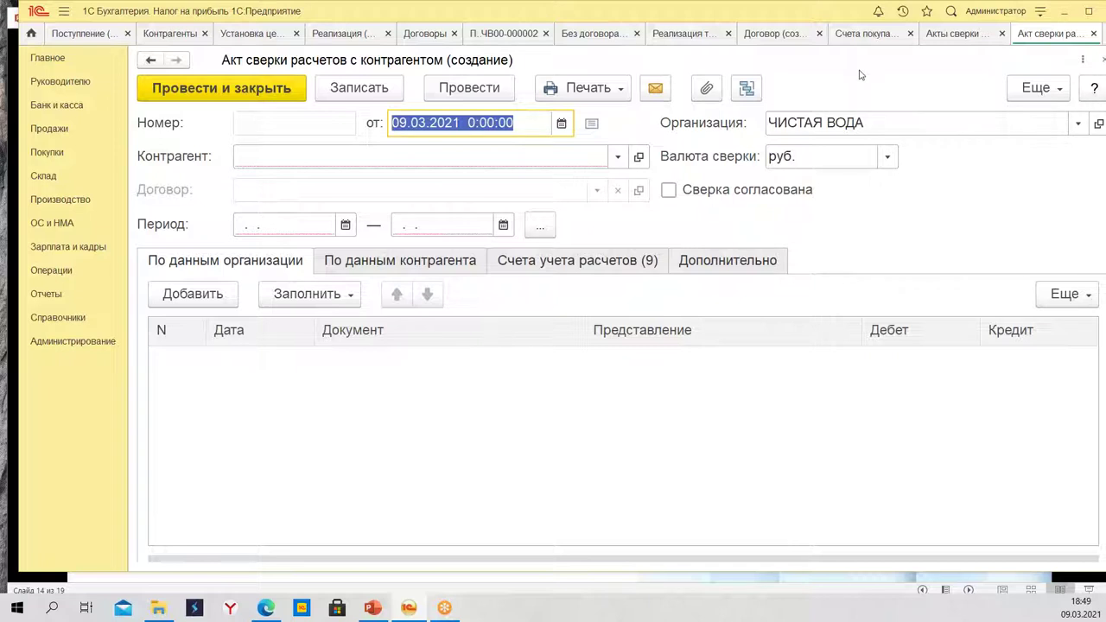
{"action": "left_click", "coordinate": [737, 266]}
{"action": "left_click", "coordinate": [201, 406]}
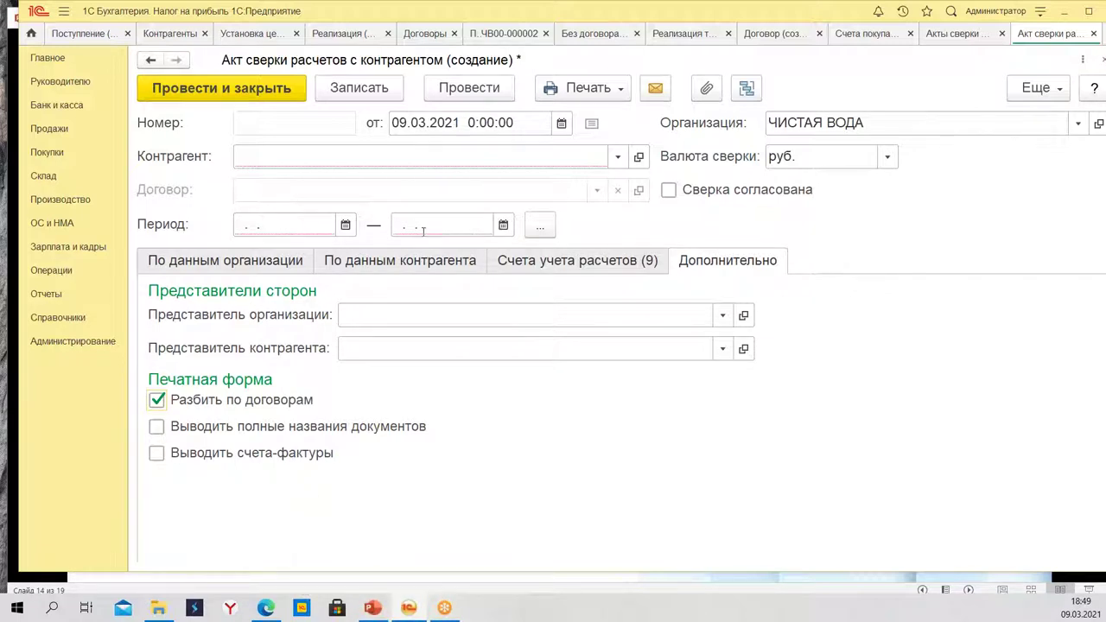
Close all open lists and document forms at once and return to the start page.
{"action": "mouse_move", "coordinate": [35, 39]}
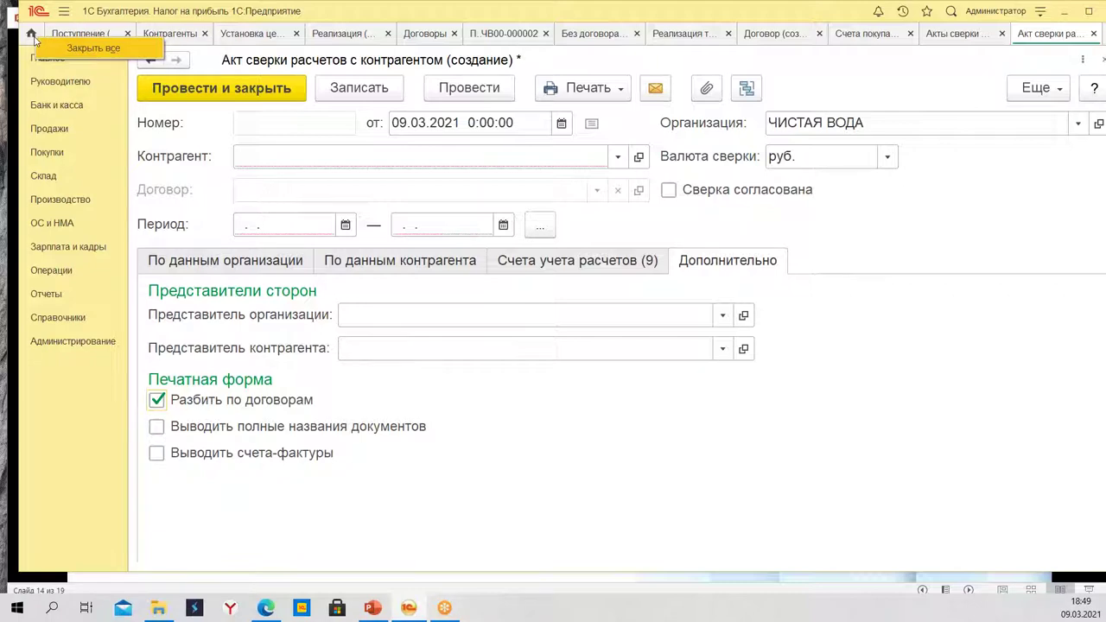
{"action": "left_click", "coordinate": [90, 50]}
{"action": "left_click", "coordinate": [633, 336]}
{"action": "left_click", "coordinate": [652, 338]}
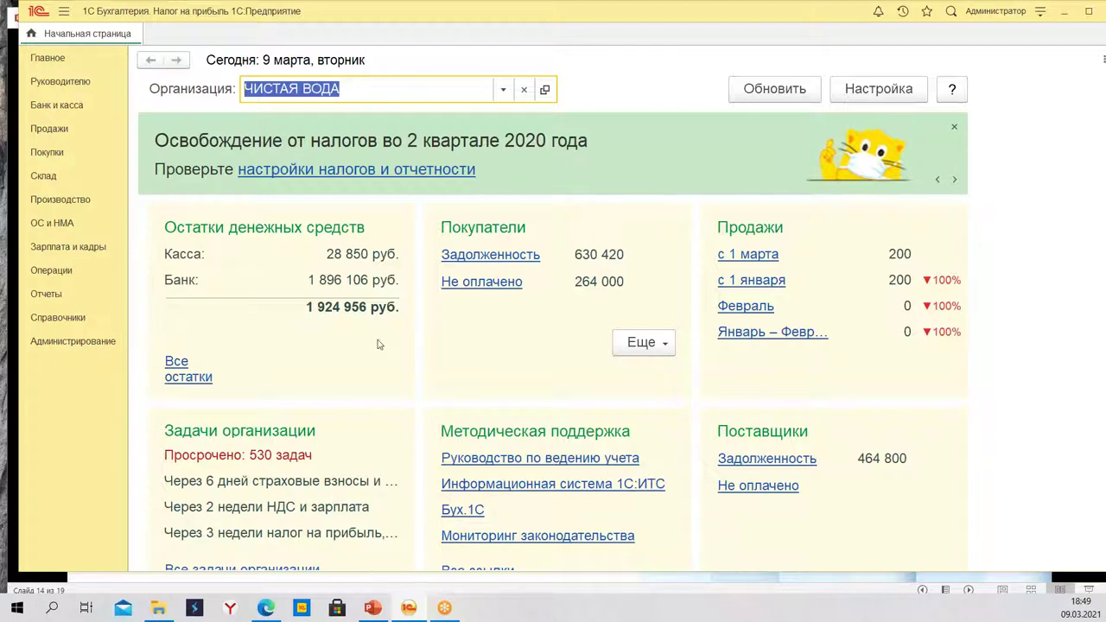
Create a customer invoice (Счет покупателю) for АБС with a new contract generated directly from the invoice, and close it.
{"action": "left_click", "coordinate": [48, 154]}
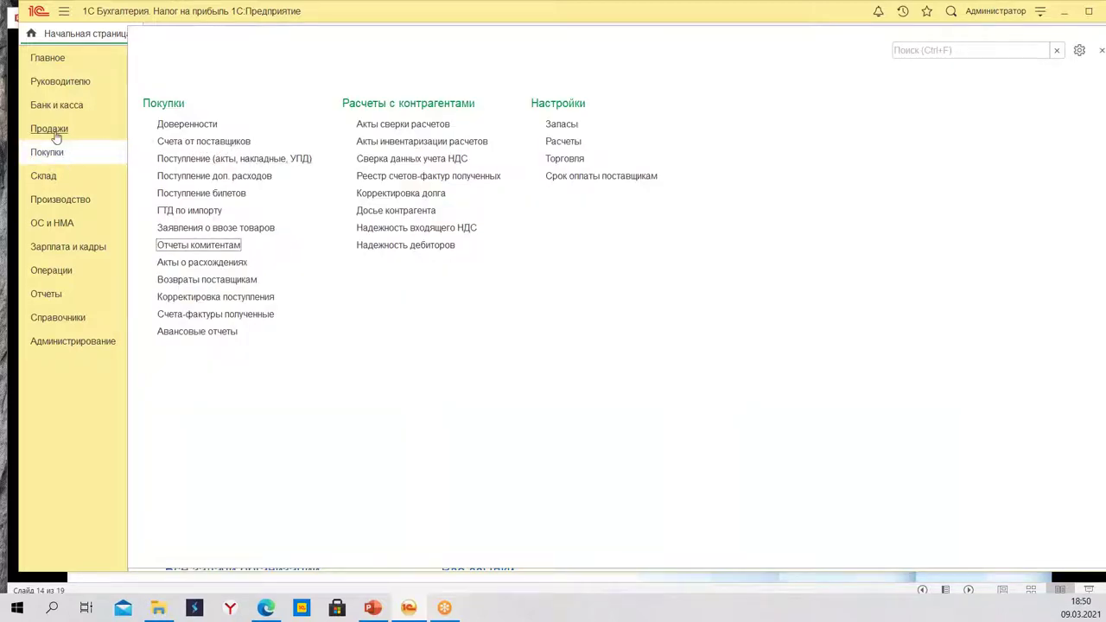
{"action": "left_click", "coordinate": [52, 131]}
{"action": "left_click", "coordinate": [212, 123]}
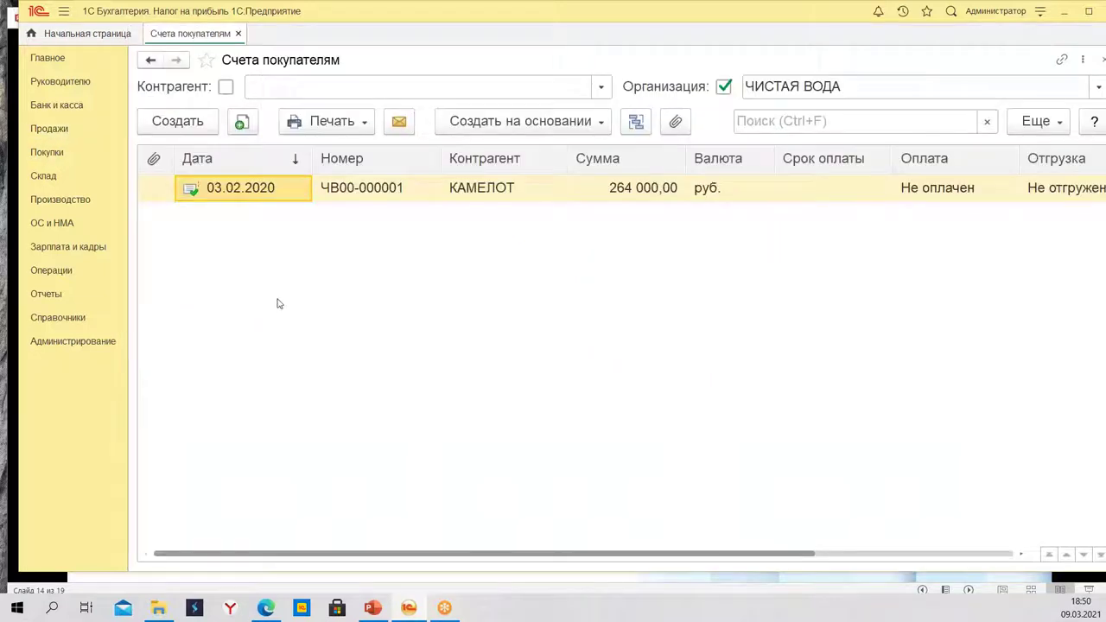
{"action": "left_click", "coordinate": [183, 123]}
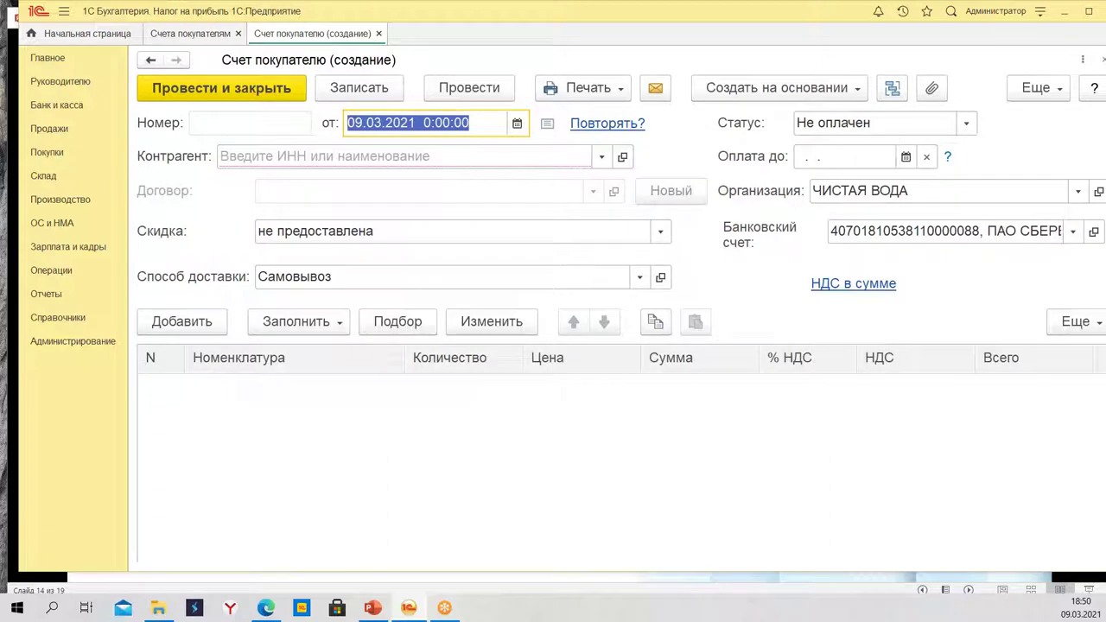
{"action": "left_click", "coordinate": [601, 157]}
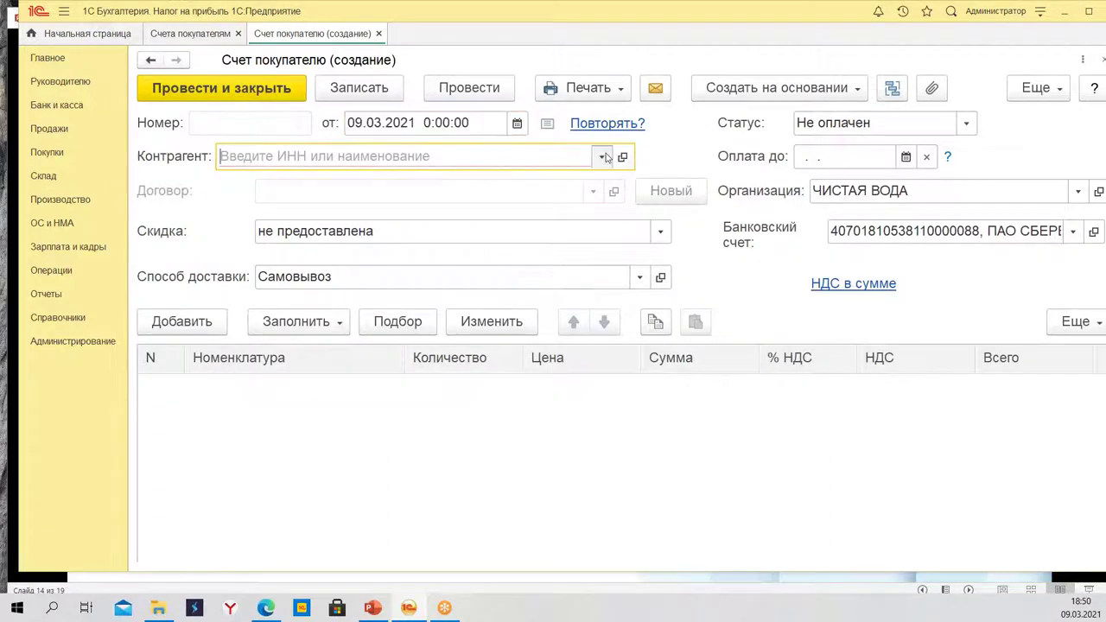
{"action": "left_click", "coordinate": [358, 178]}
{"action": "left_click", "coordinate": [671, 191]}
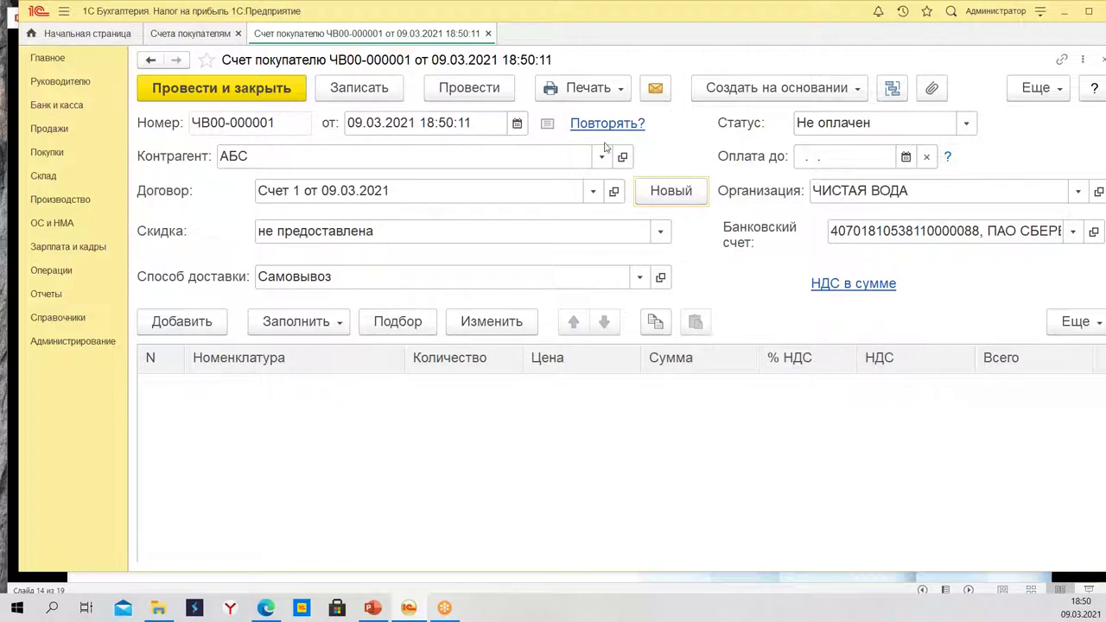
{"action": "left_click", "coordinate": [489, 33]}
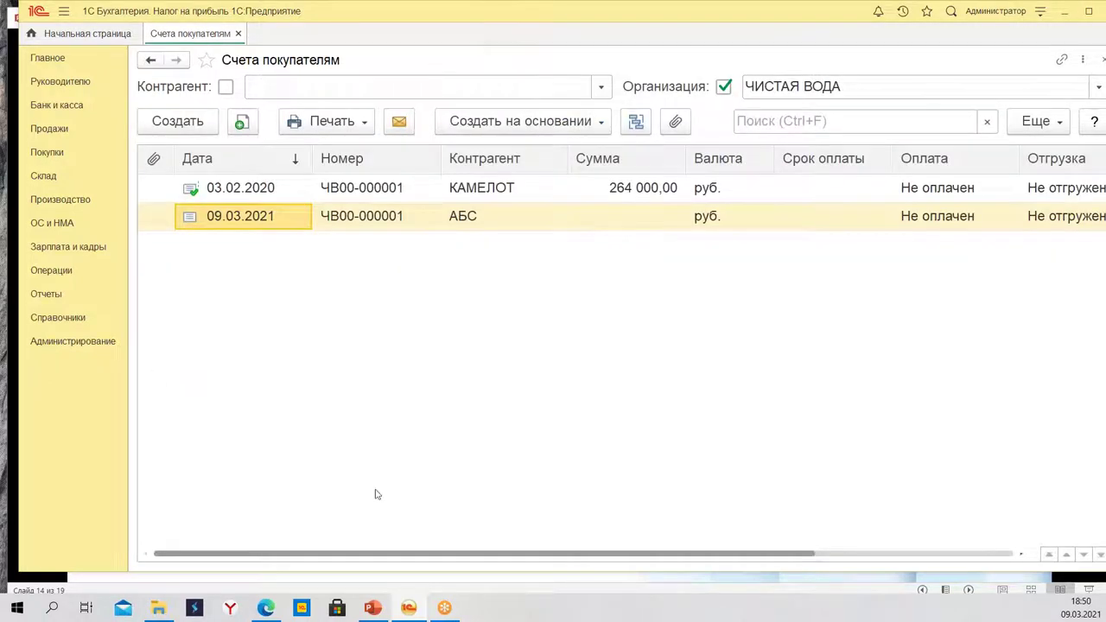
Minimize the slide presentation and open the settlement account settings (Счета расчетов с контрагентами) from the counterparties directory.
{"action": "left_click", "coordinate": [373, 609]}
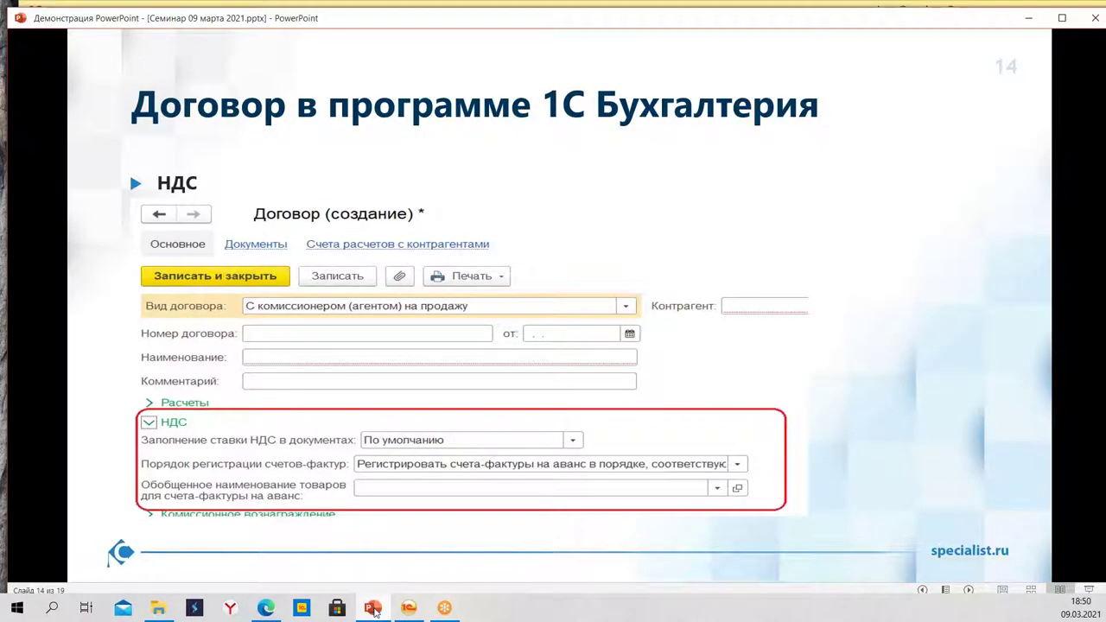
{"action": "left_click", "coordinate": [373, 609]}
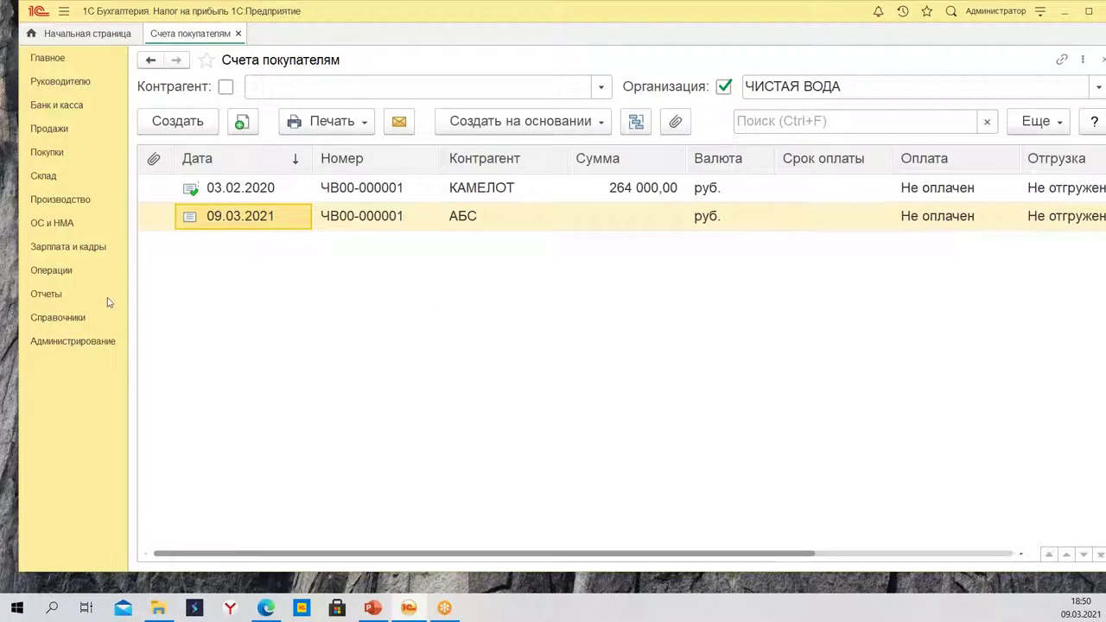
{"action": "left_click", "coordinate": [60, 320]}
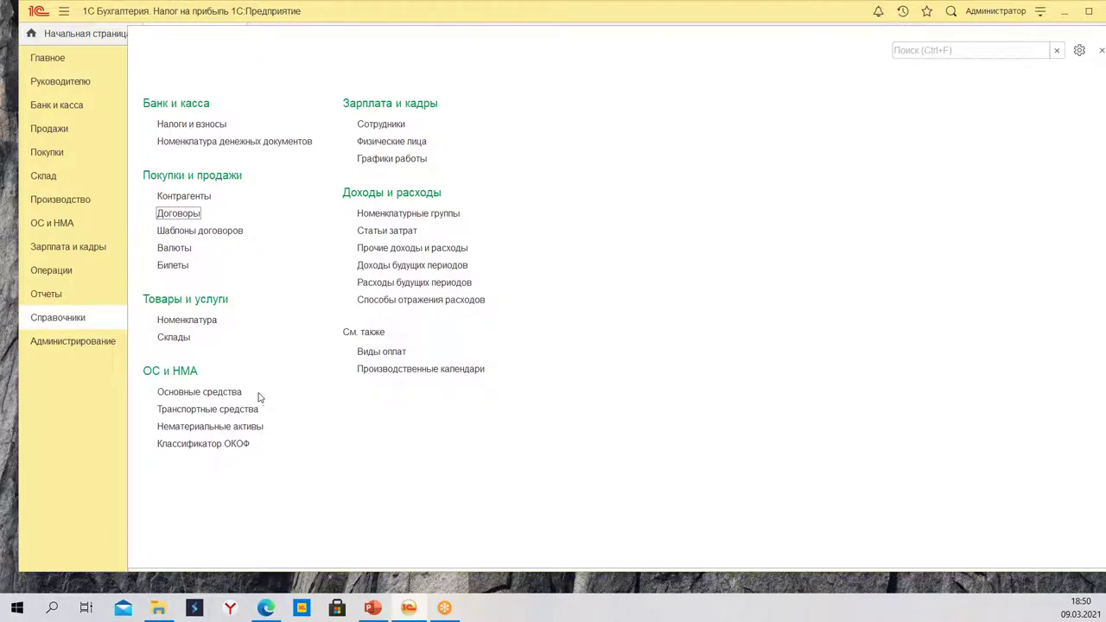
{"action": "left_click", "coordinate": [190, 197]}
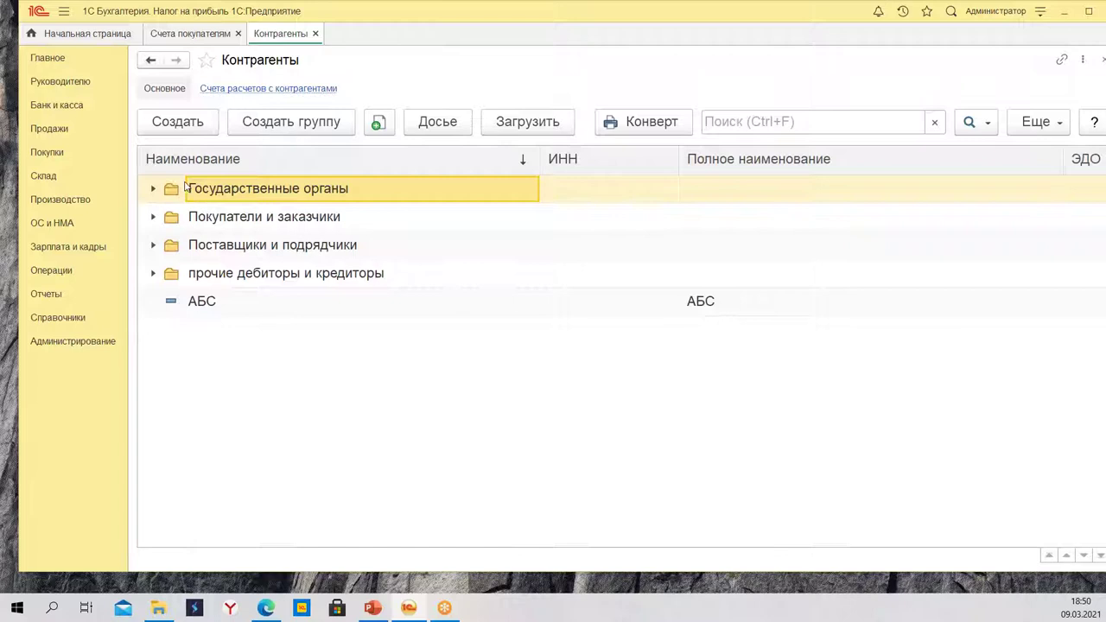
{"action": "left_click", "coordinate": [257, 93]}
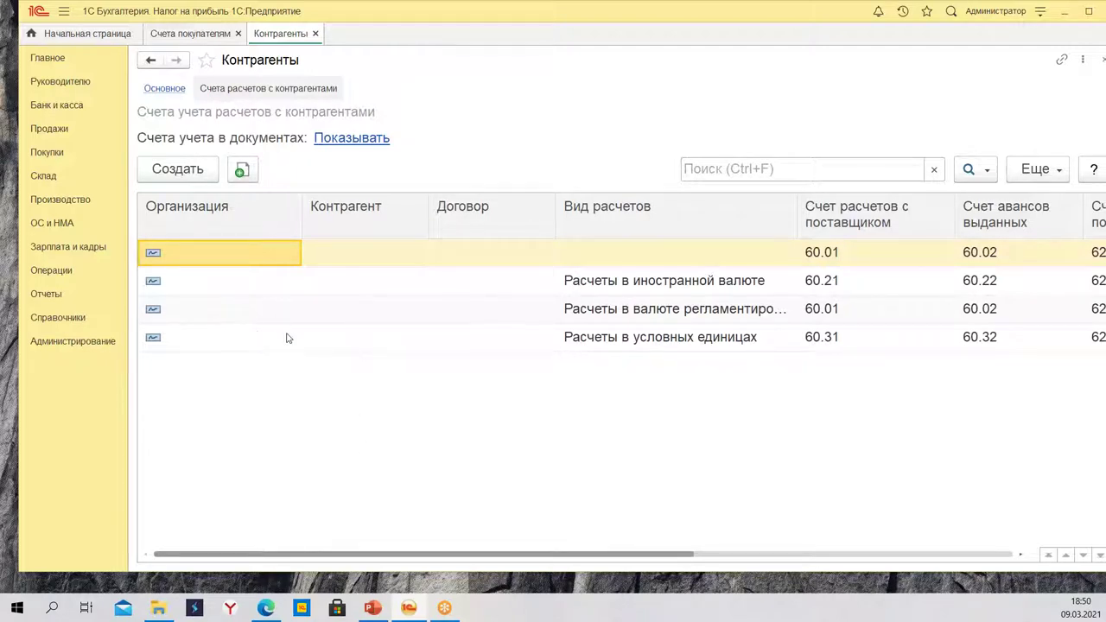
Create a settlement account entry for ЧИСТАЯ ВОДА with the counterparty Гермес and the contract с НДС от 09.03.2021.
{"action": "left_click", "coordinate": [186, 172]}
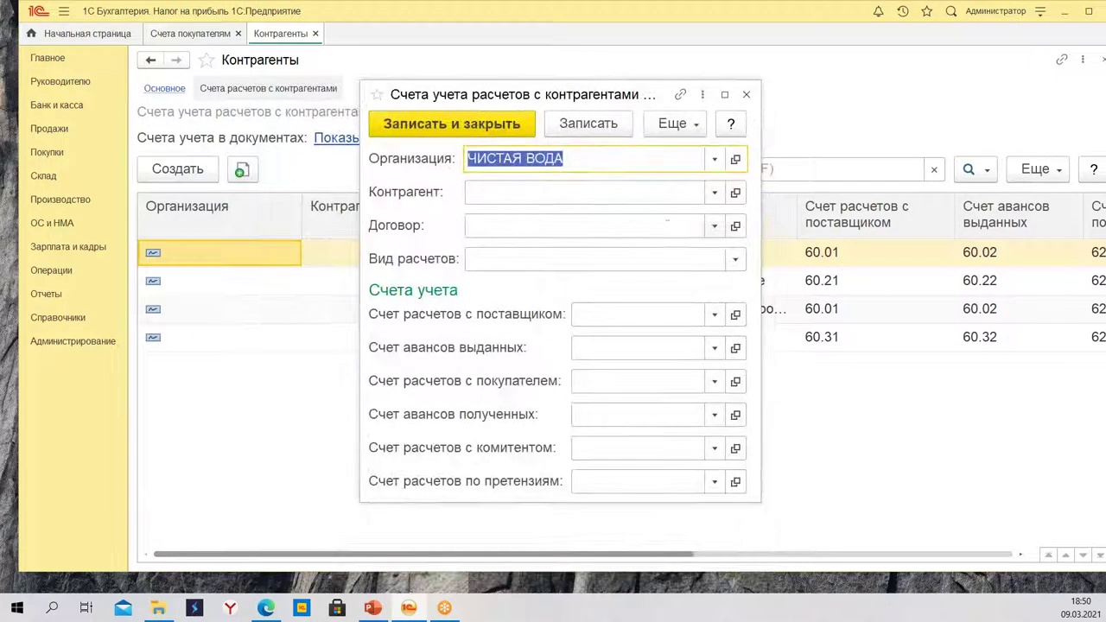
{"action": "left_click", "coordinate": [545, 191]}
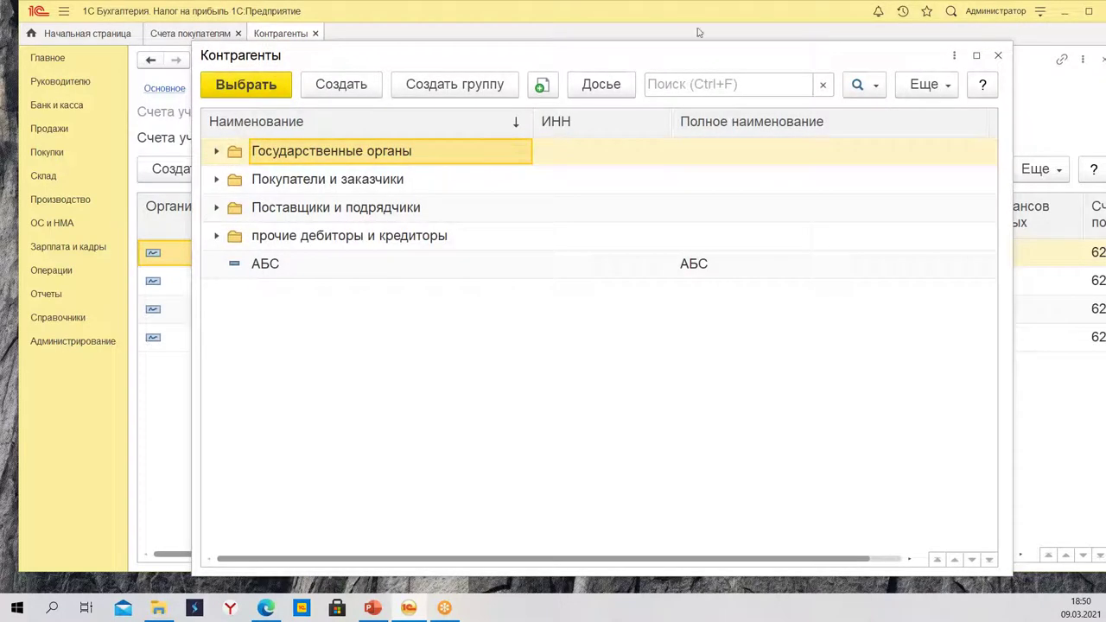
{"action": "left_click", "coordinate": [997, 55]}
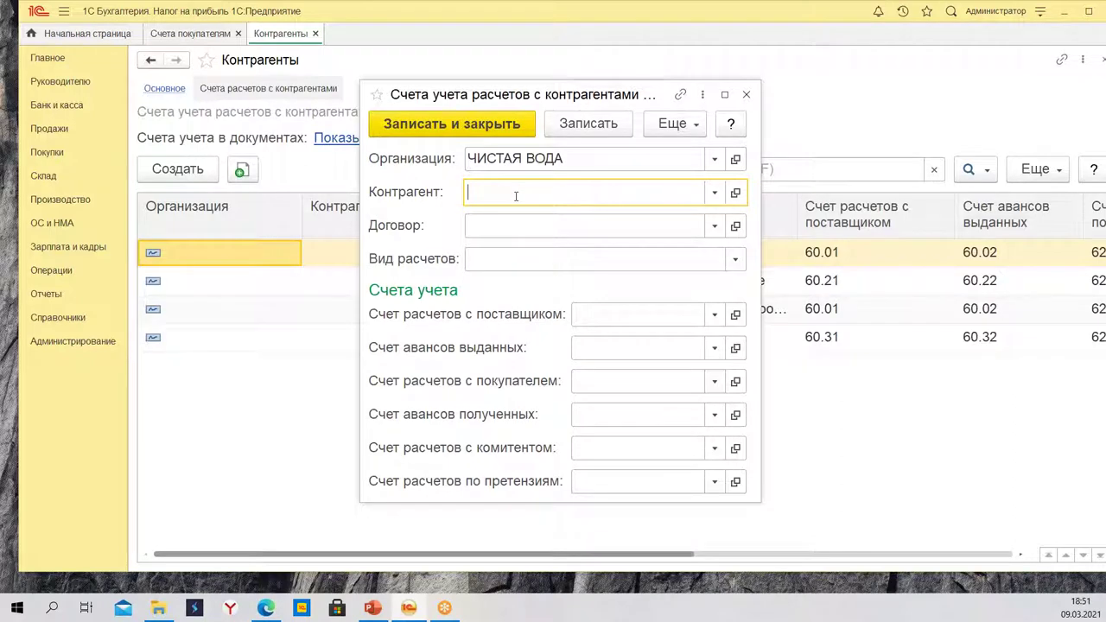
{"action": "type", "text": "гер"}
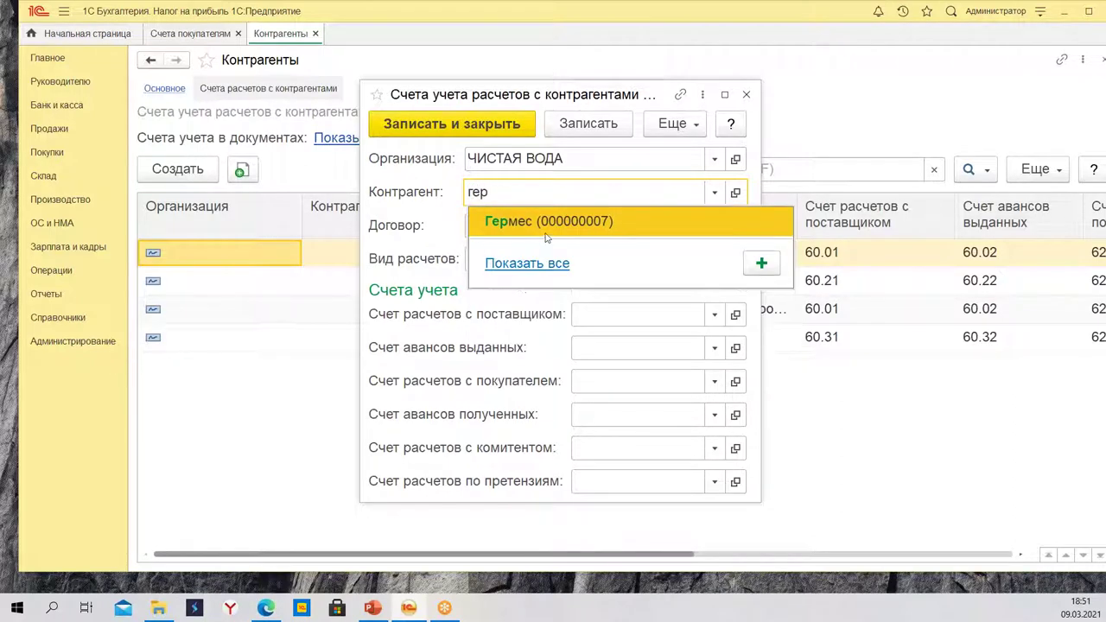
{"action": "left_click", "coordinate": [548, 228]}
{"action": "left_click", "coordinate": [558, 226]}
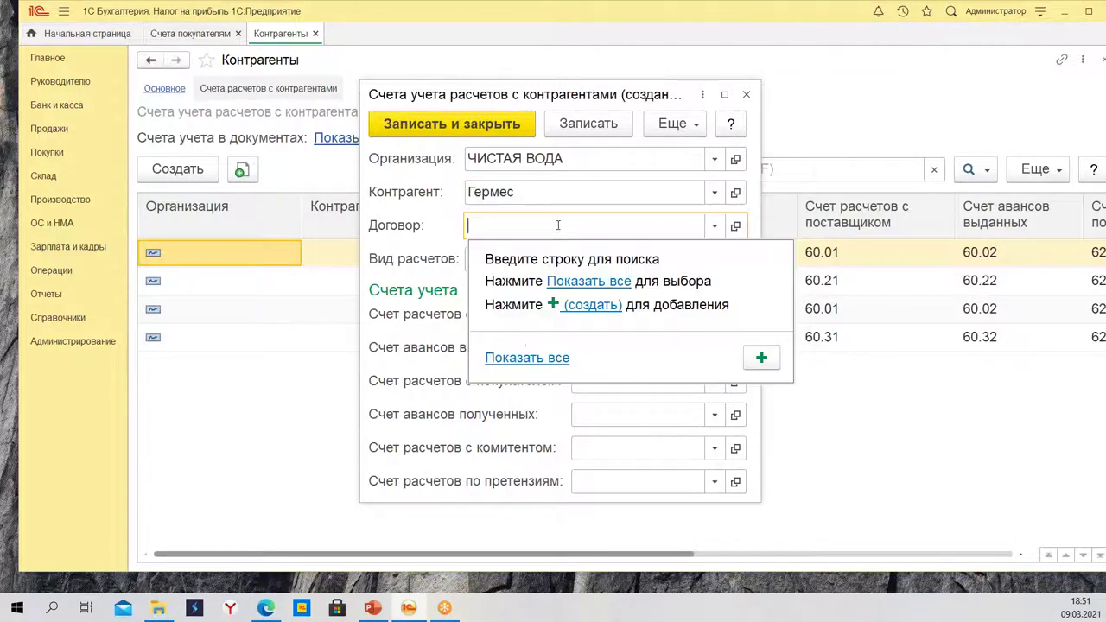
{"action": "left_click", "coordinate": [588, 284]}
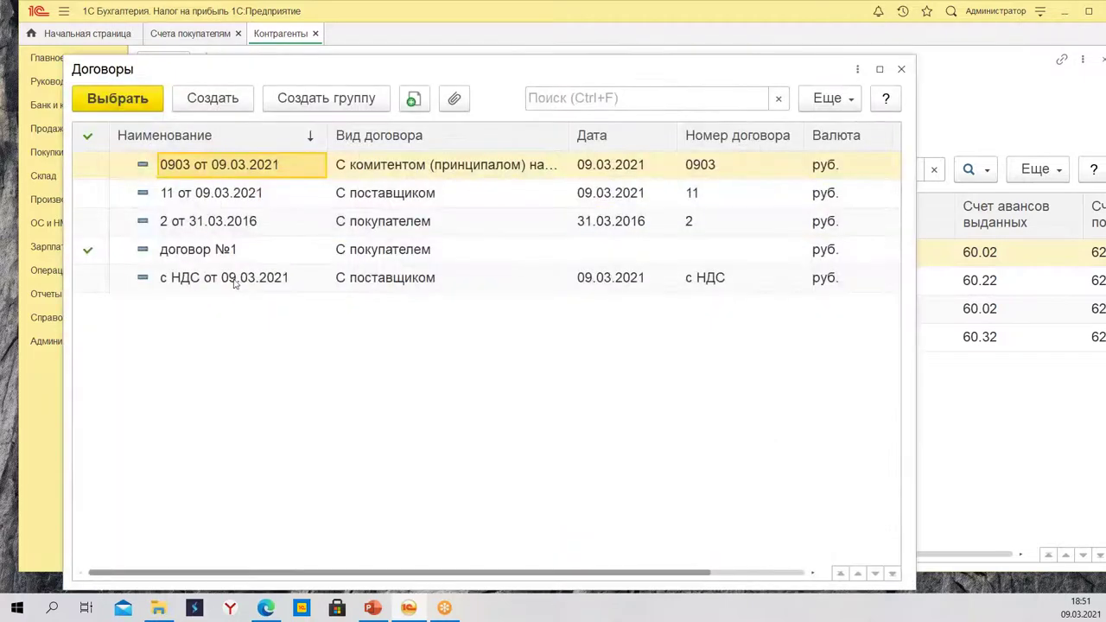
{"action": "double_click", "coordinate": [246, 281]}
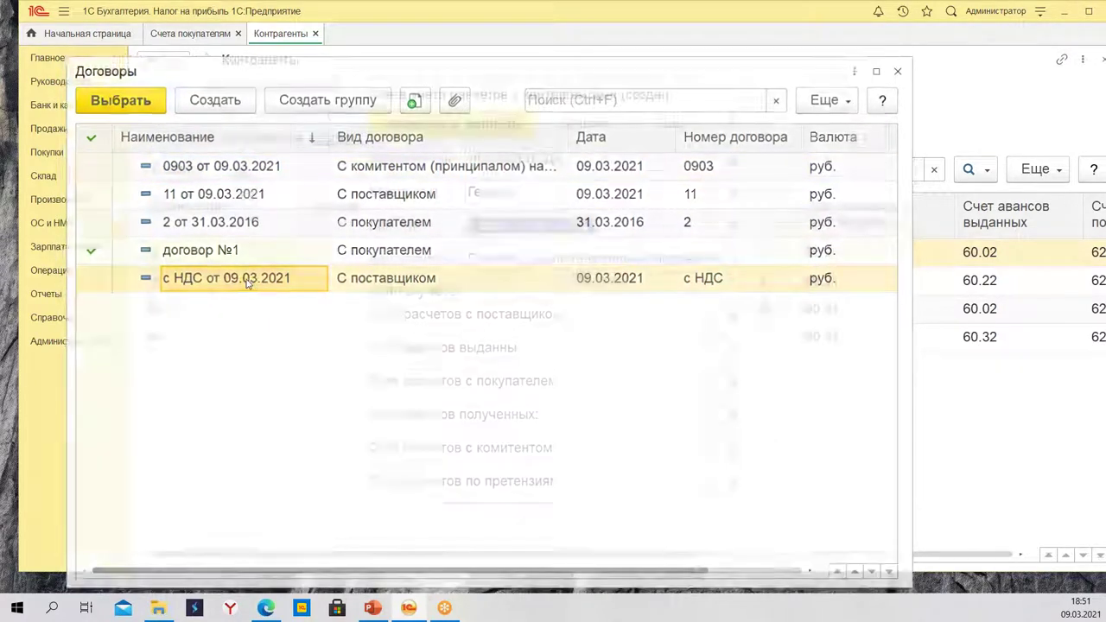
Set the entry's supplier settlement account (Счет расчетов с поставщиком) to 76.05 and save the entry.
{"action": "left_click", "coordinate": [624, 314]}
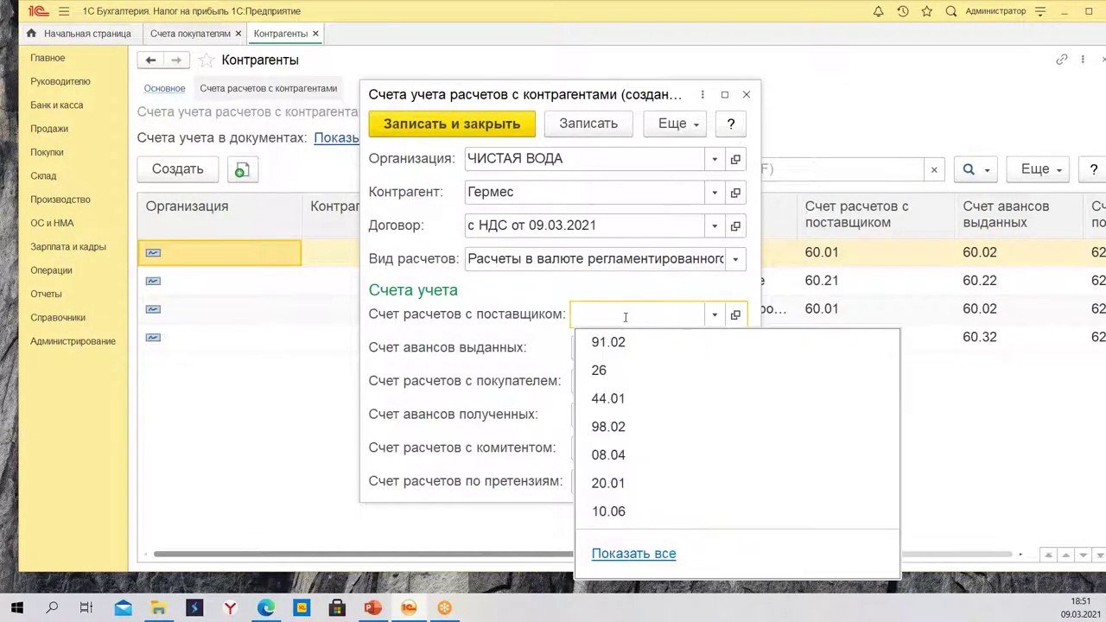
{"action": "type", "text": "76"}
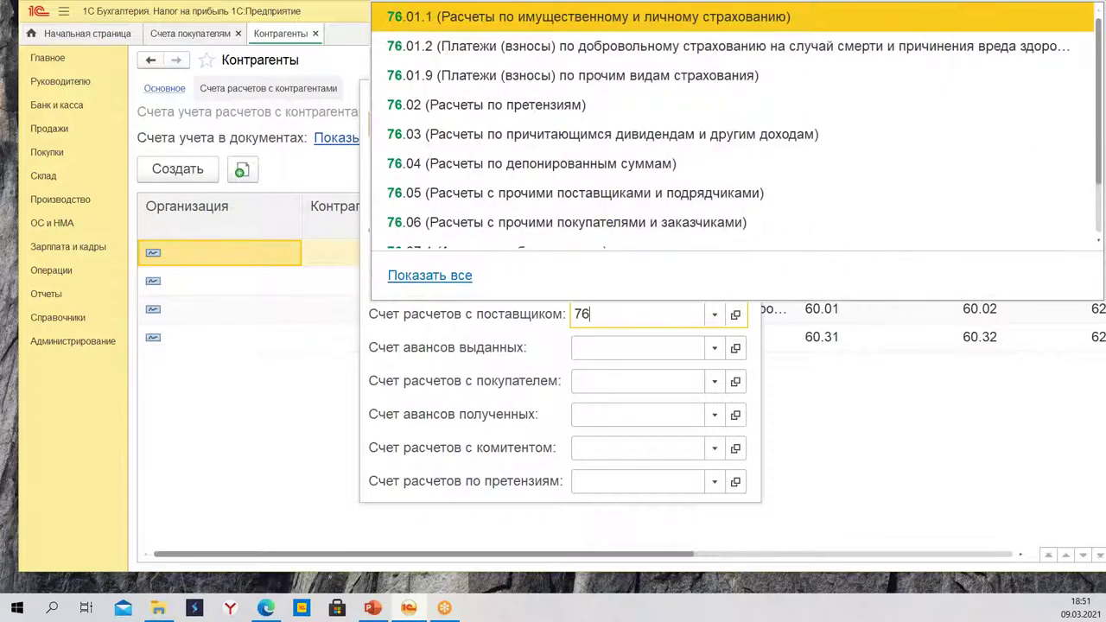
{"action": "type", "text": ".05"}
{"action": "key", "text": "Tab"}
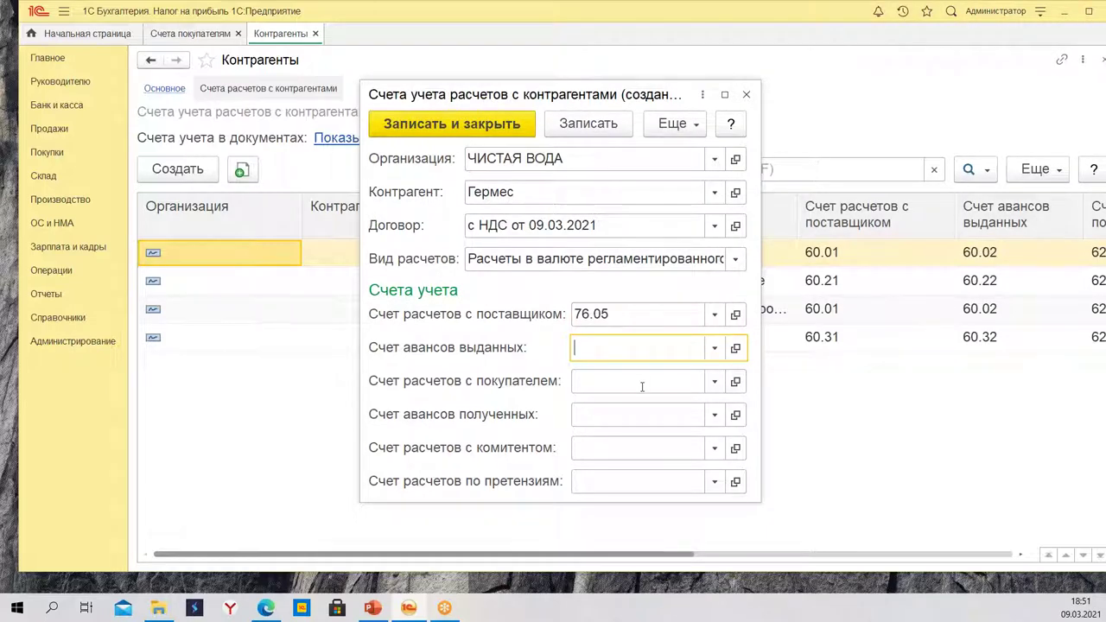
{"action": "left_click", "coordinate": [714, 348]}
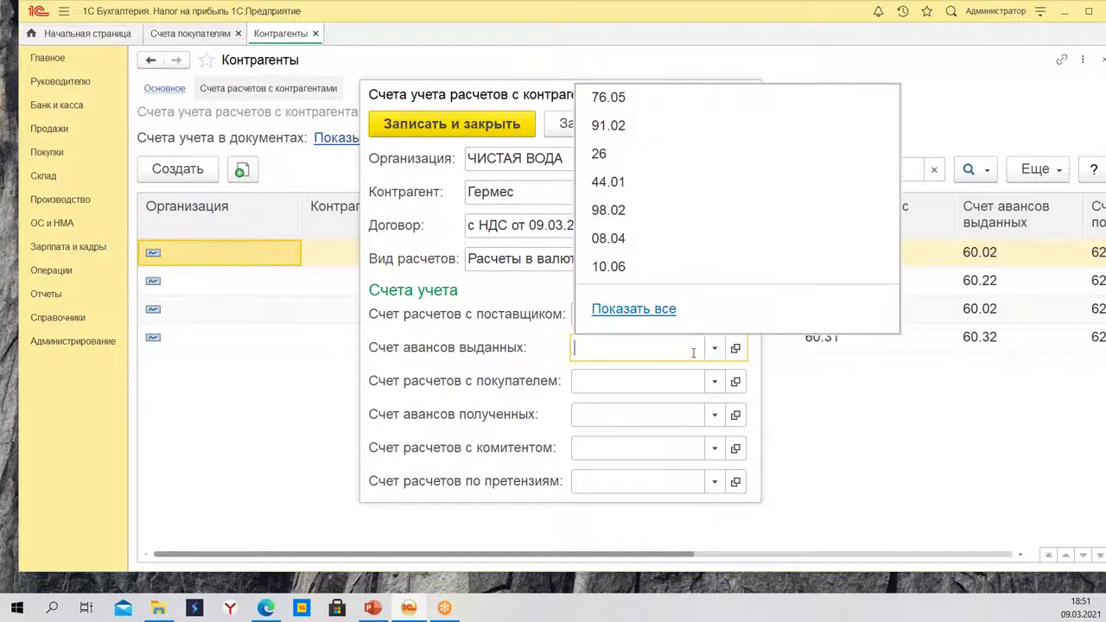
{"action": "left_click", "coordinate": [495, 352]}
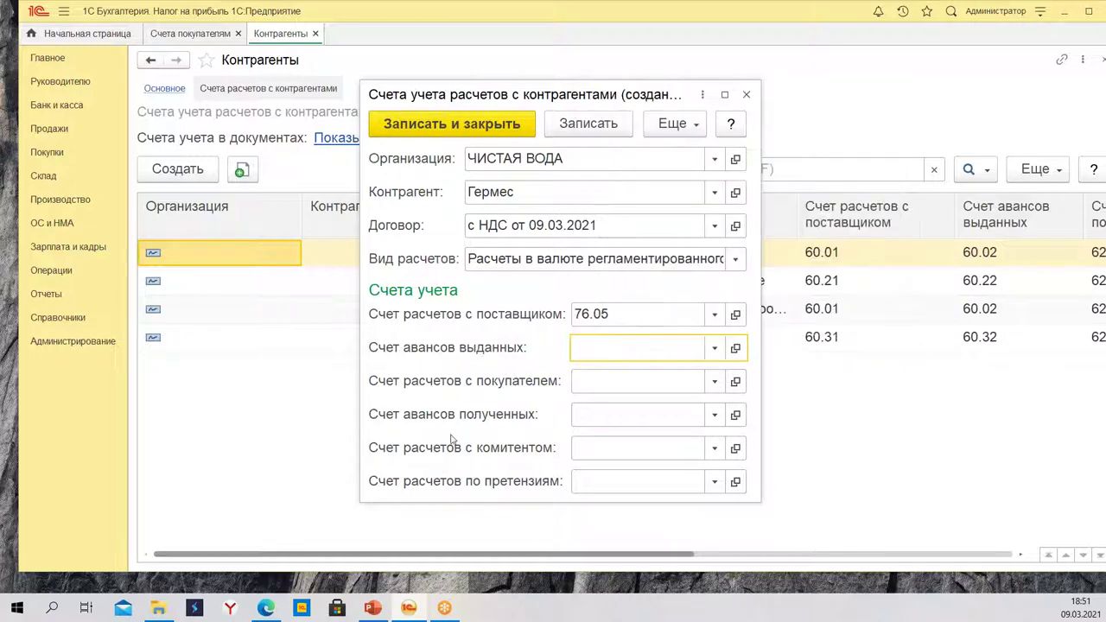
{"action": "left_click", "coordinate": [433, 130]}
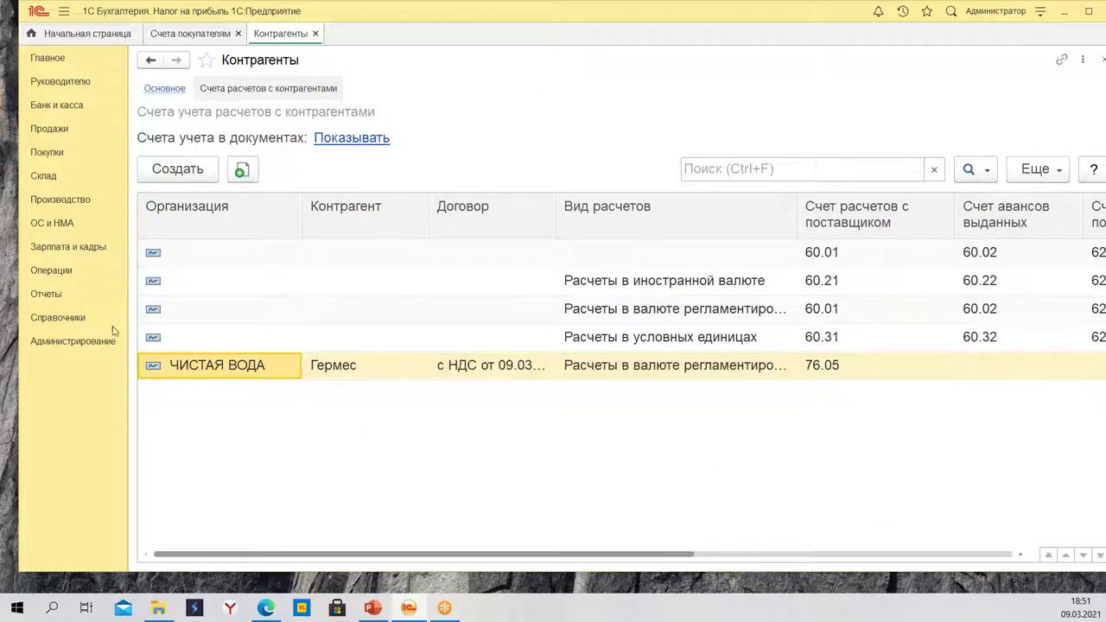
Create a new goods receipt (Поступление товаров: Накладная, УПД) with the counterparty Гермес.
{"action": "left_click", "coordinate": [48, 155]}
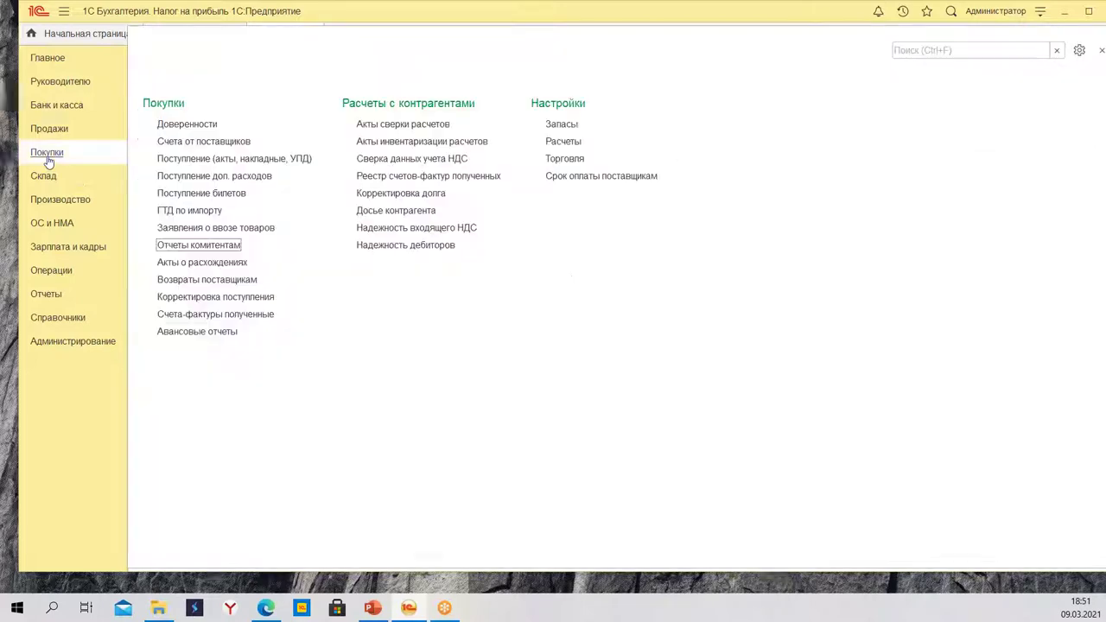
{"action": "left_click", "coordinate": [218, 159]}
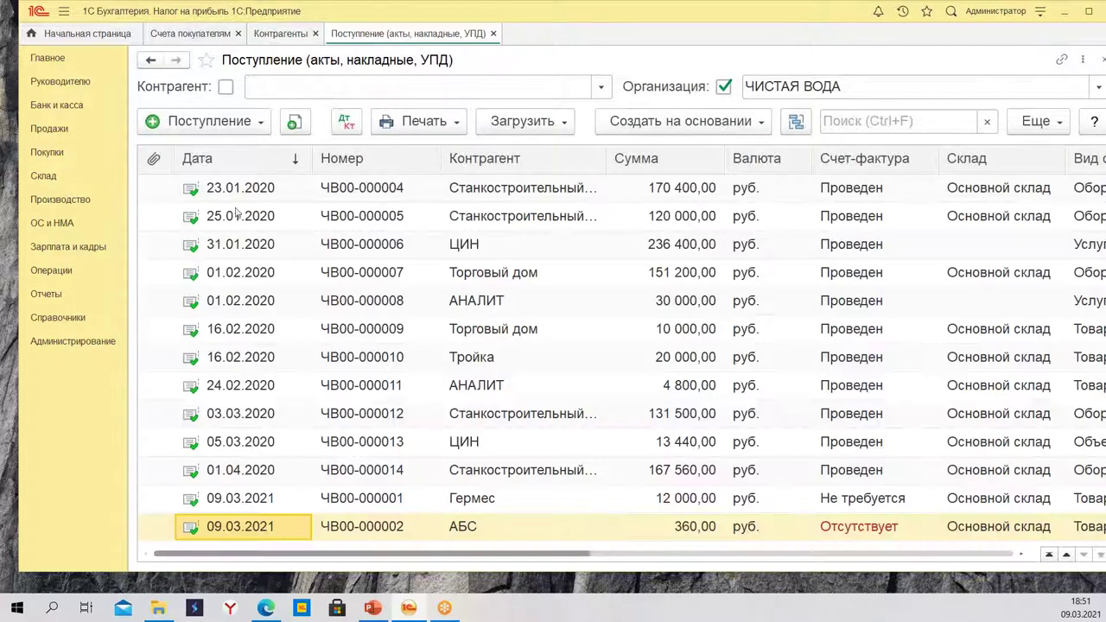
{"action": "left_click", "coordinate": [200, 124]}
{"action": "left_click", "coordinate": [223, 154]}
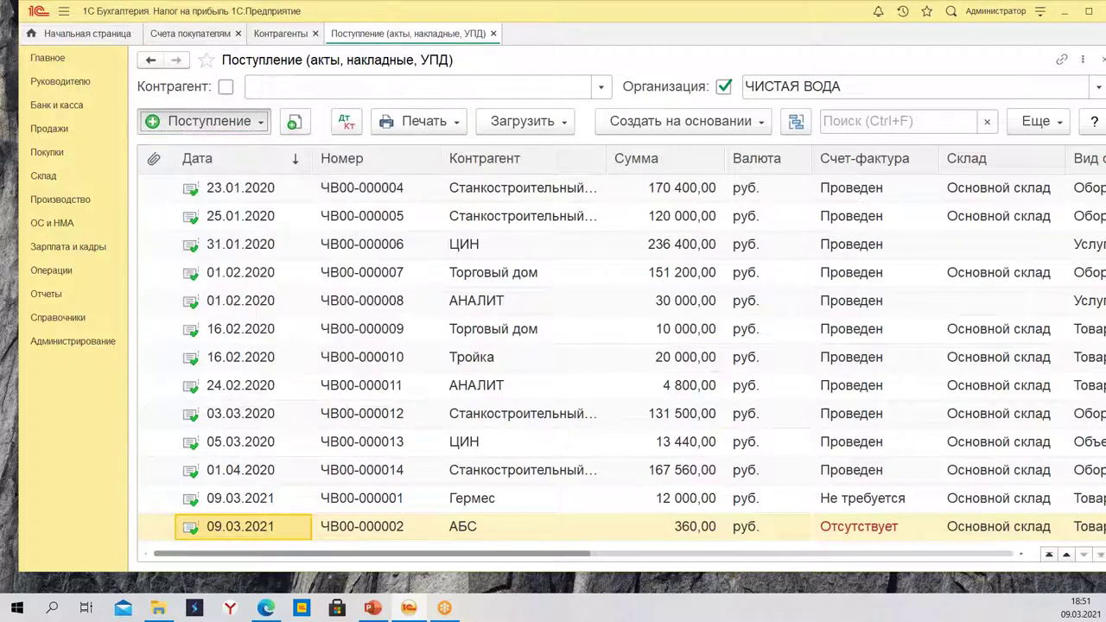
{"action": "left_click", "coordinate": [453, 192]}
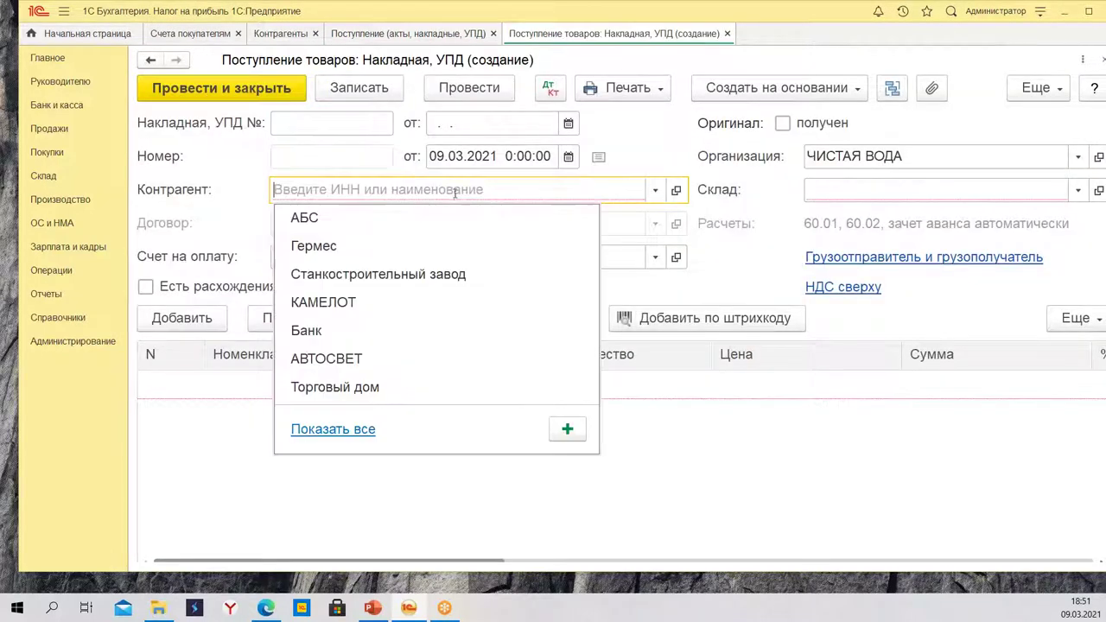
{"action": "left_click", "coordinate": [370, 244]}
Choose the contract 11 от 09.03.2021 for the receipt from the full list of Гермес contracts.
{"action": "left_click", "coordinate": [389, 222]}
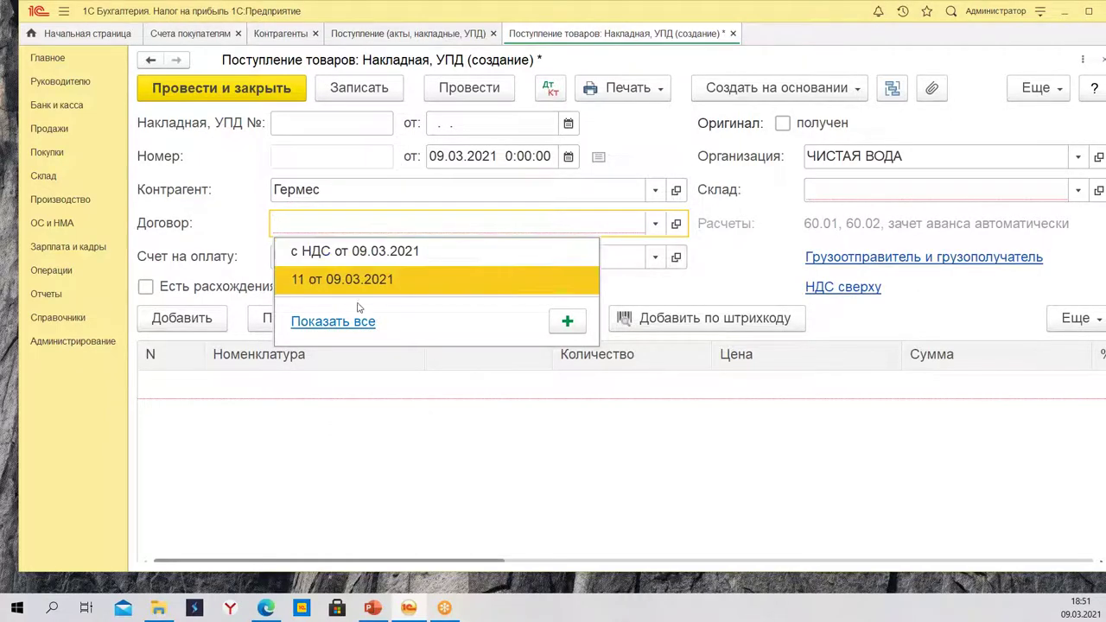
{"action": "left_click", "coordinate": [333, 324]}
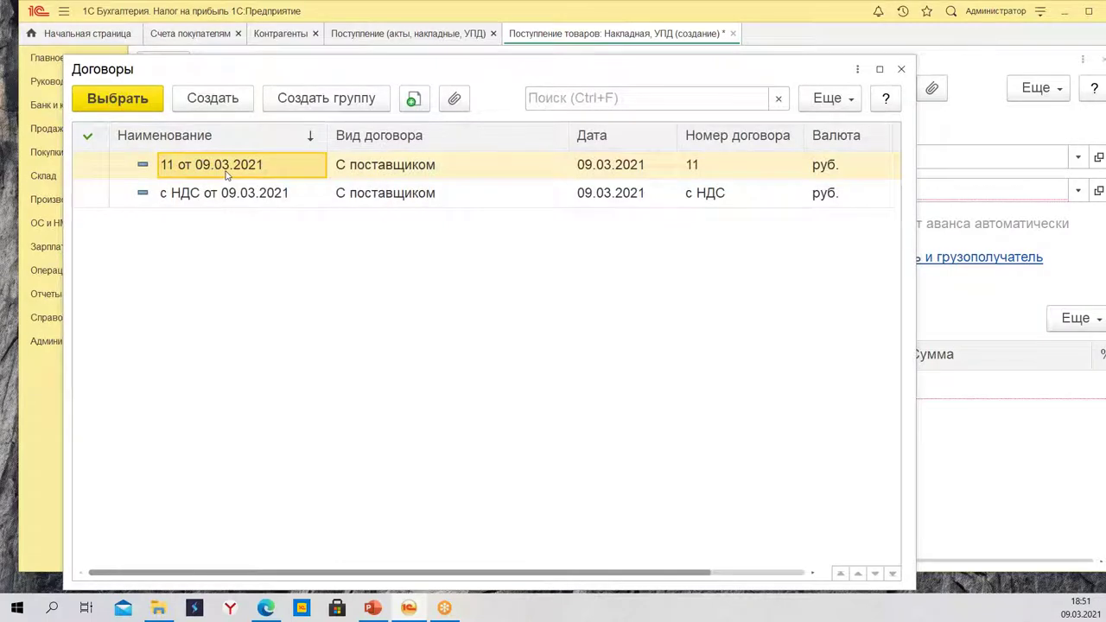
{"action": "left_click", "coordinate": [261, 197]}
{"action": "double_click", "coordinate": [246, 177]}
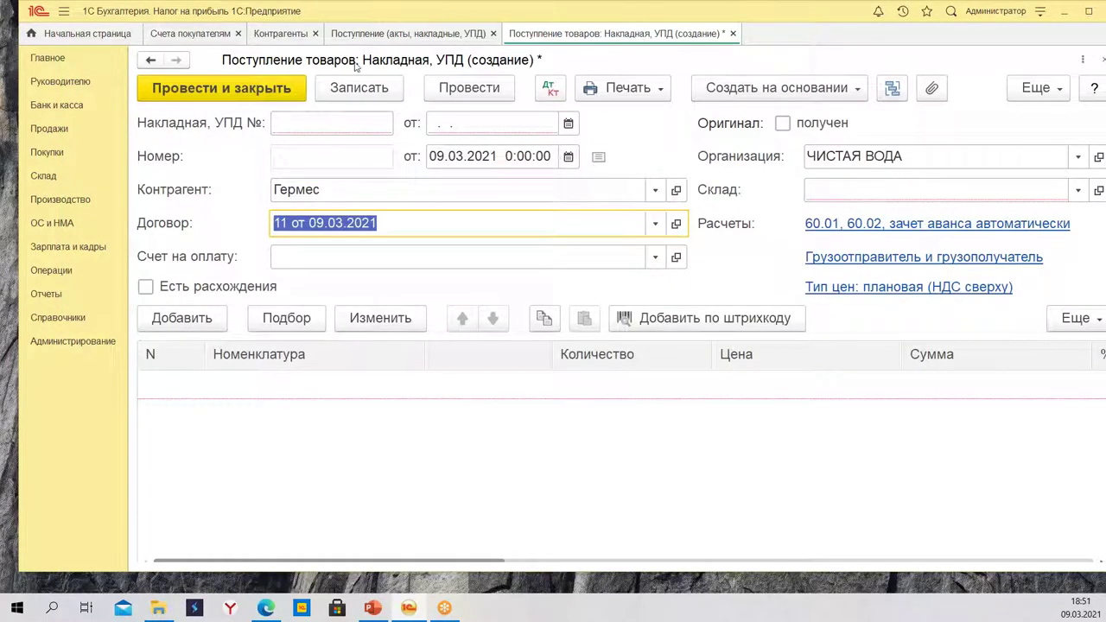
Check the Гермес settlement account entry in the counterparties' account settings, close it, and return to the receipt.
{"action": "left_click", "coordinate": [281, 33]}
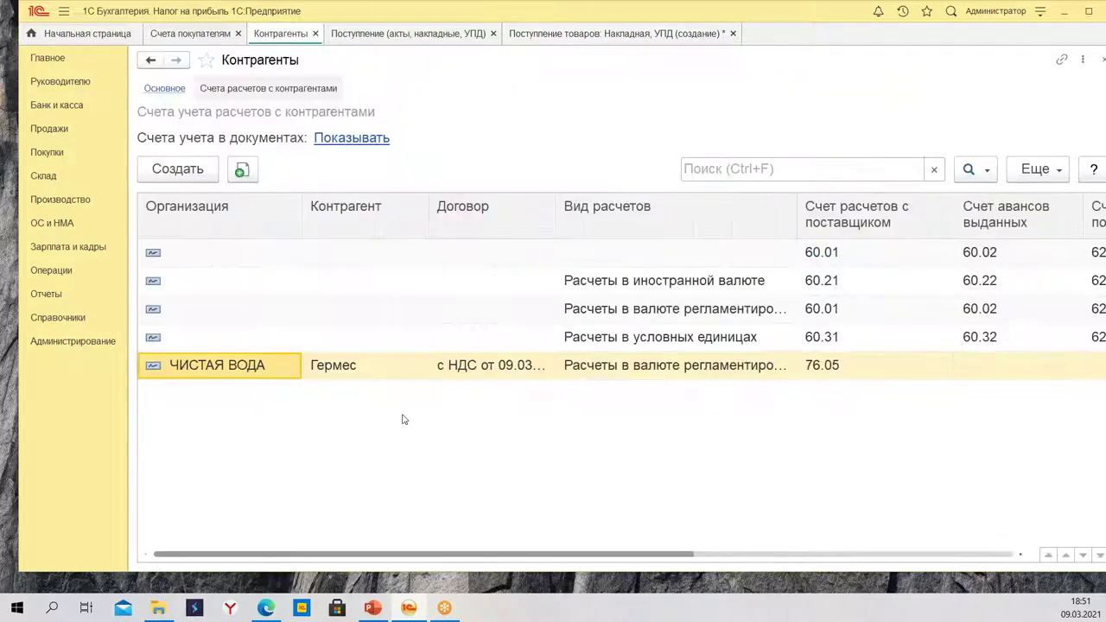
{"action": "double_click", "coordinate": [396, 370]}
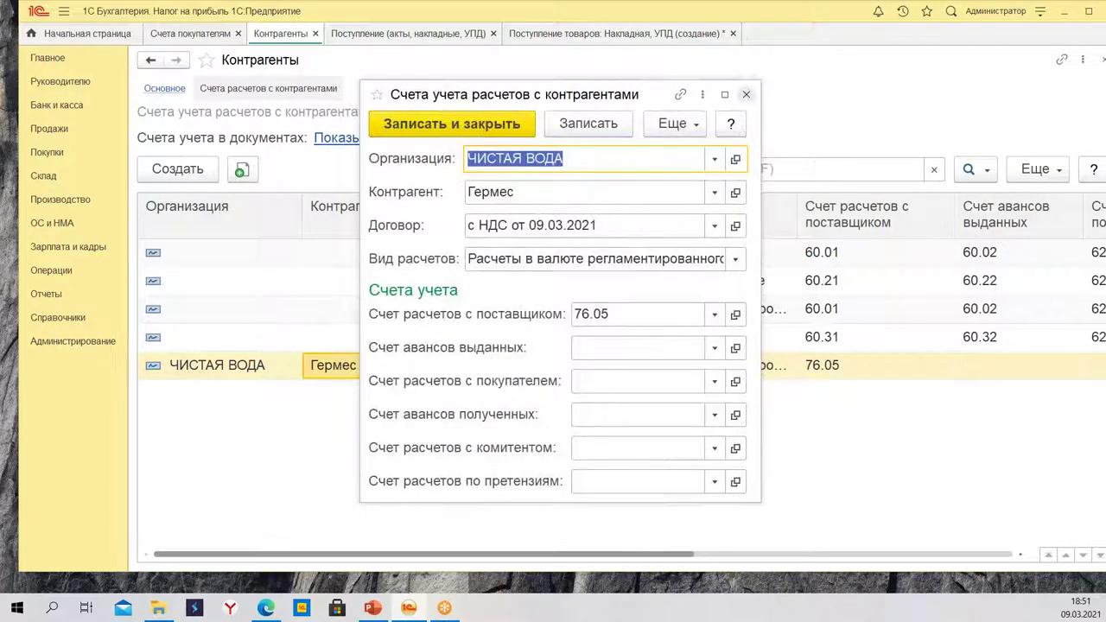
{"action": "left_click", "coordinate": [745, 95]}
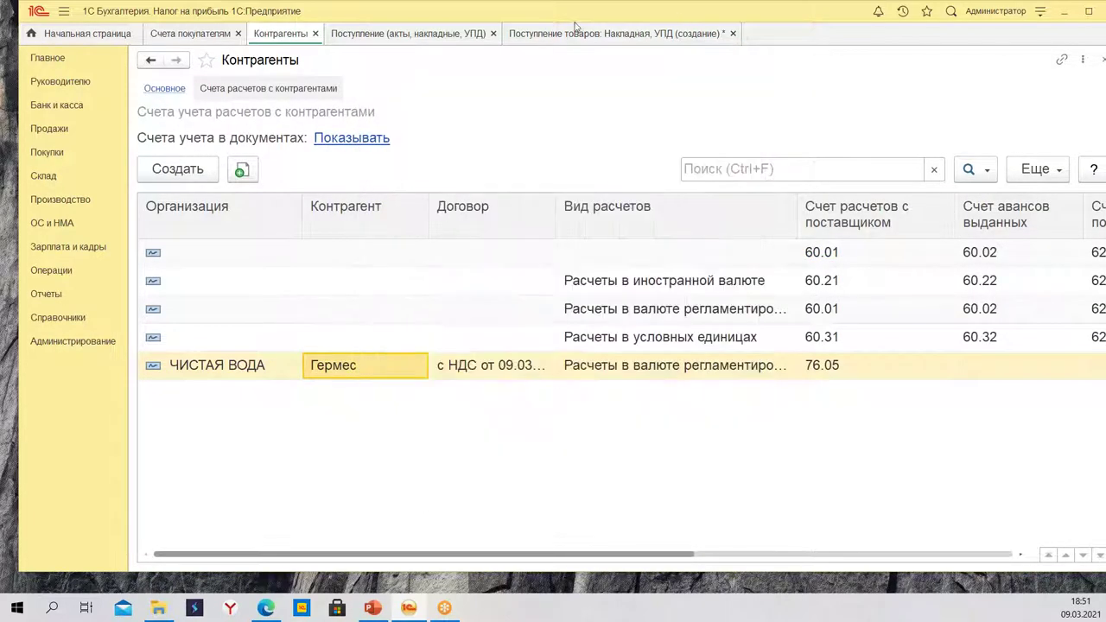
{"action": "left_click", "coordinate": [575, 34]}
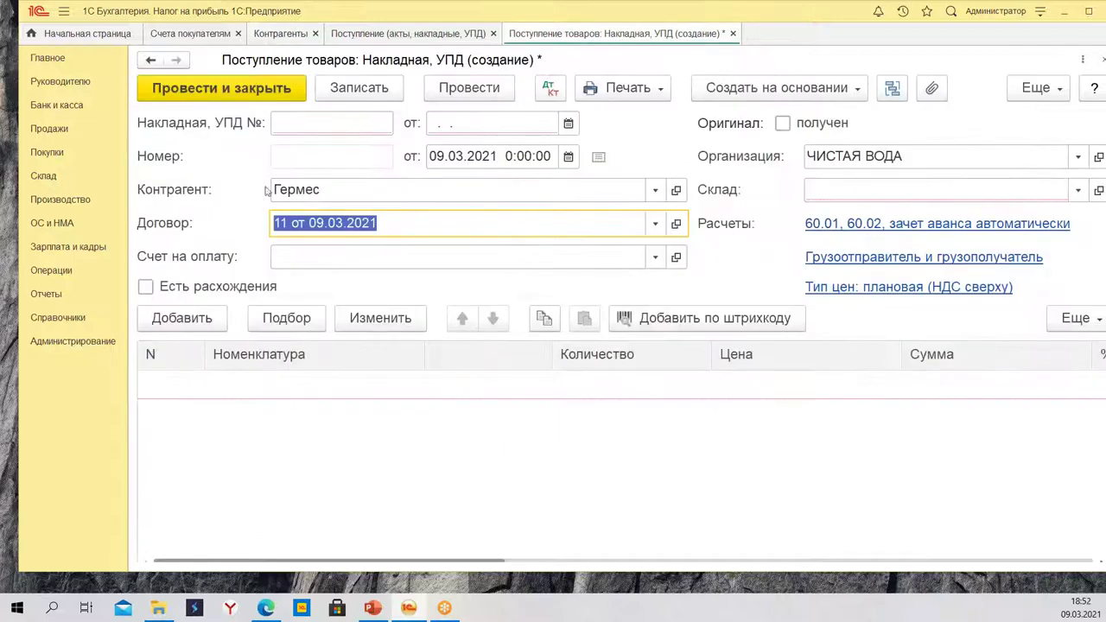
Change the receipt's contract to с НДС от 09.03.2021, set the warehouse to Основной склад, and close the receipt without saving.
{"action": "left_click", "coordinate": [655, 223]}
{"action": "left_click", "coordinate": [333, 280]}
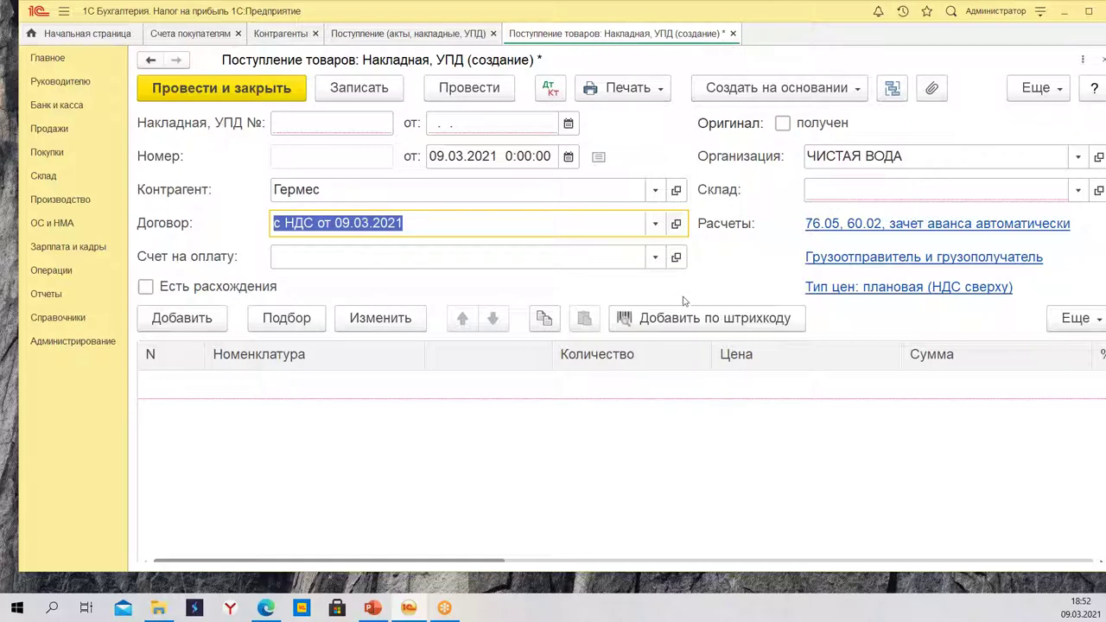
{"action": "left_click", "coordinate": [851, 191]}
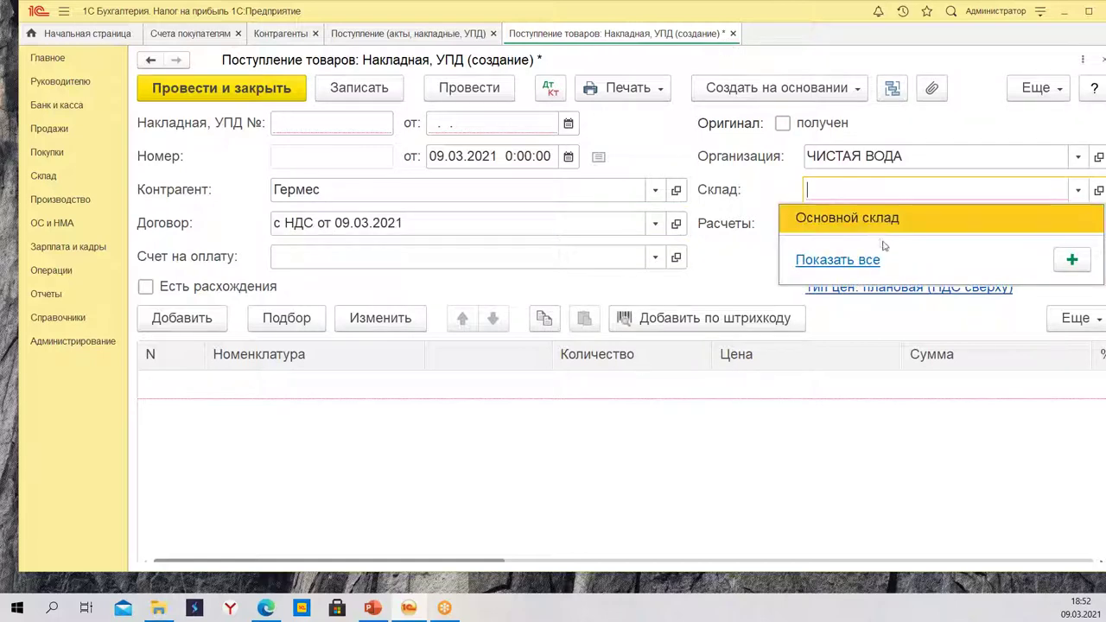
{"action": "left_click", "coordinate": [877, 220]}
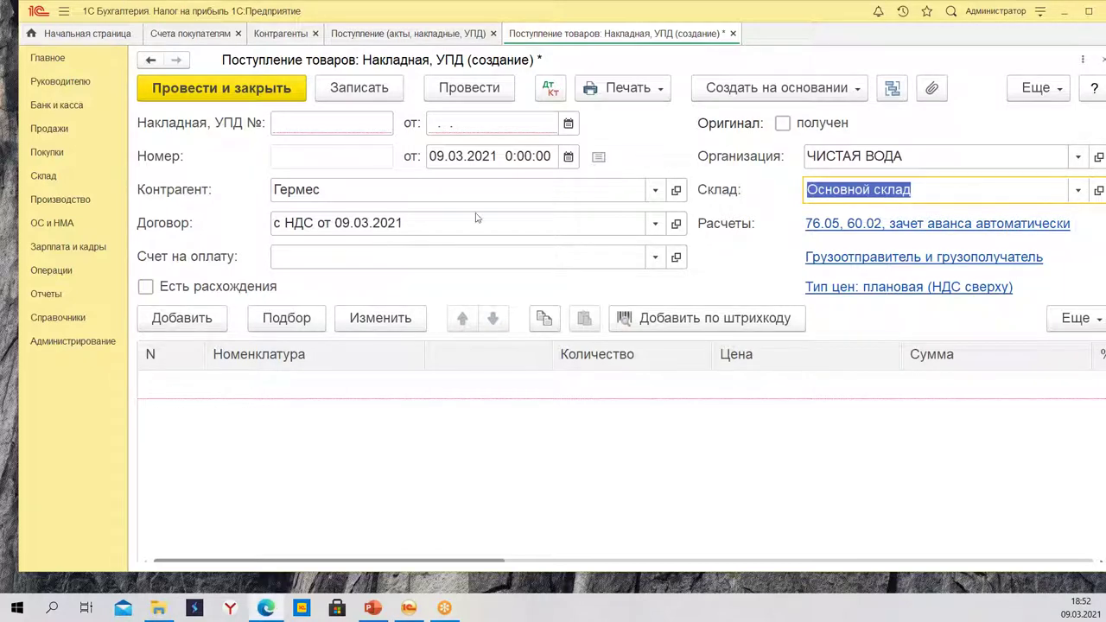
{"action": "left_click", "coordinate": [732, 33]}
{"action": "left_click", "coordinate": [654, 335]}
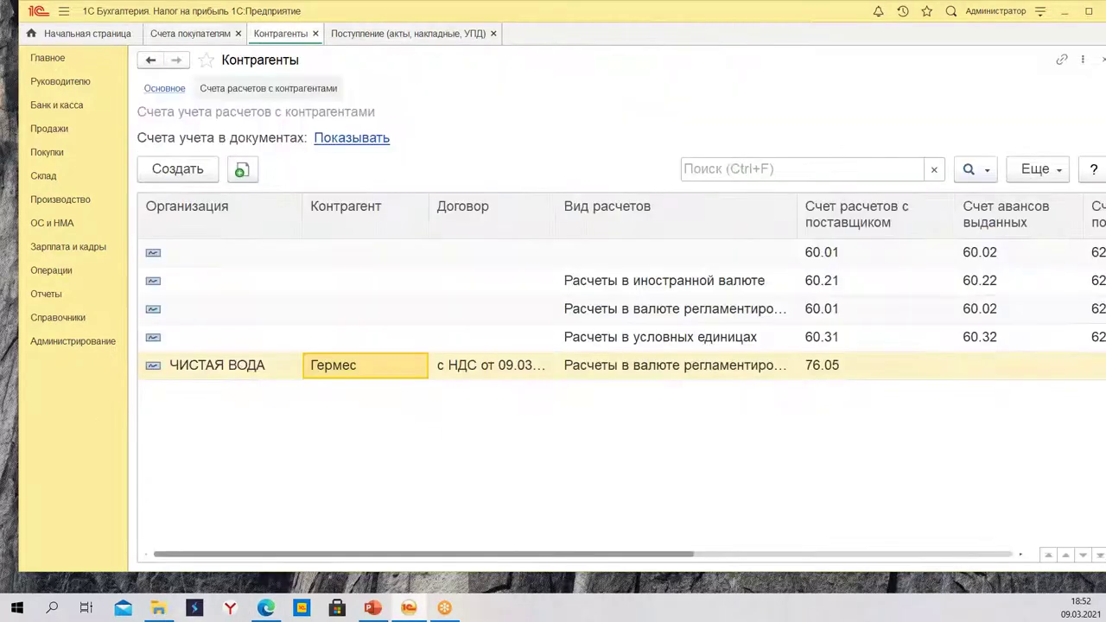
Switch to the PowerPoint presentation and go through the remaining contract slides to the closing slide.
{"action": "left_click", "coordinate": [373, 607]}
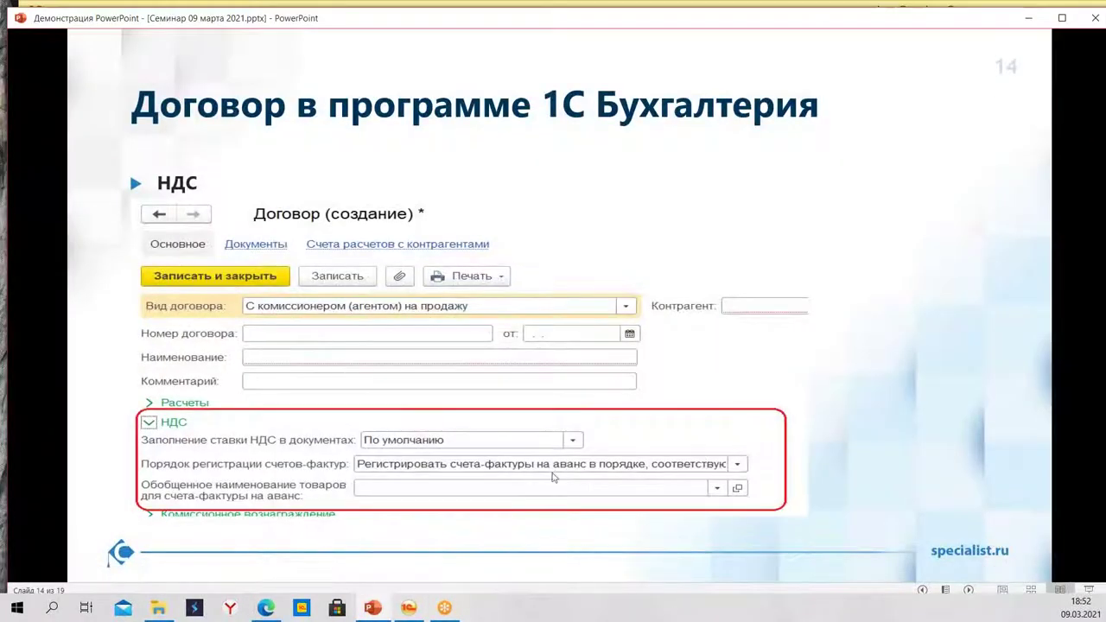
{"action": "left_click", "coordinate": [968, 590]}
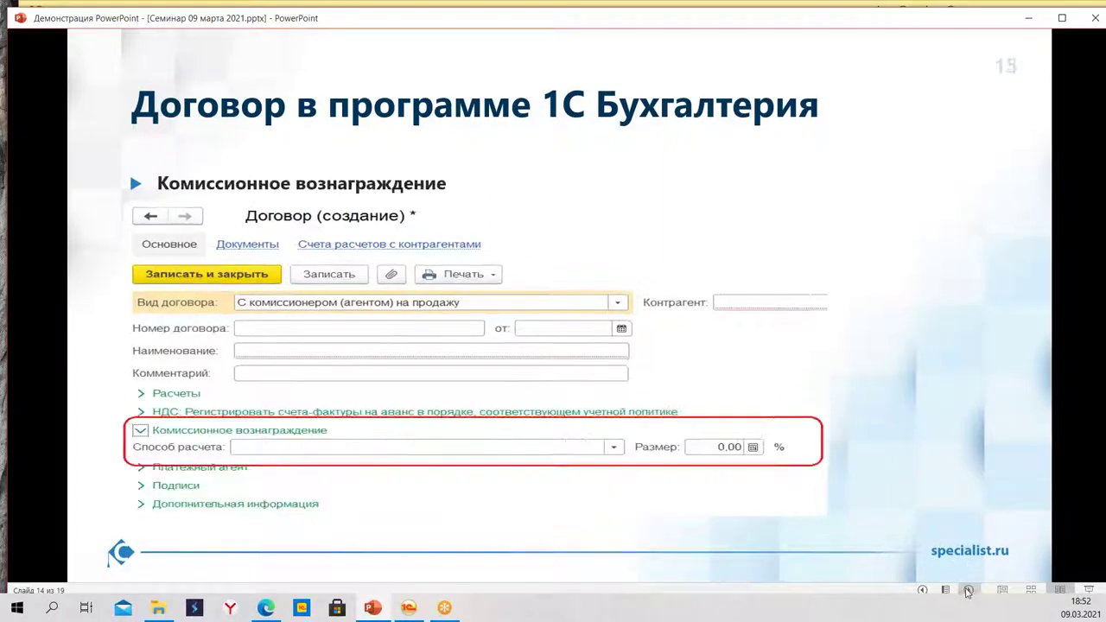
{"action": "left_click", "coordinate": [968, 590]}
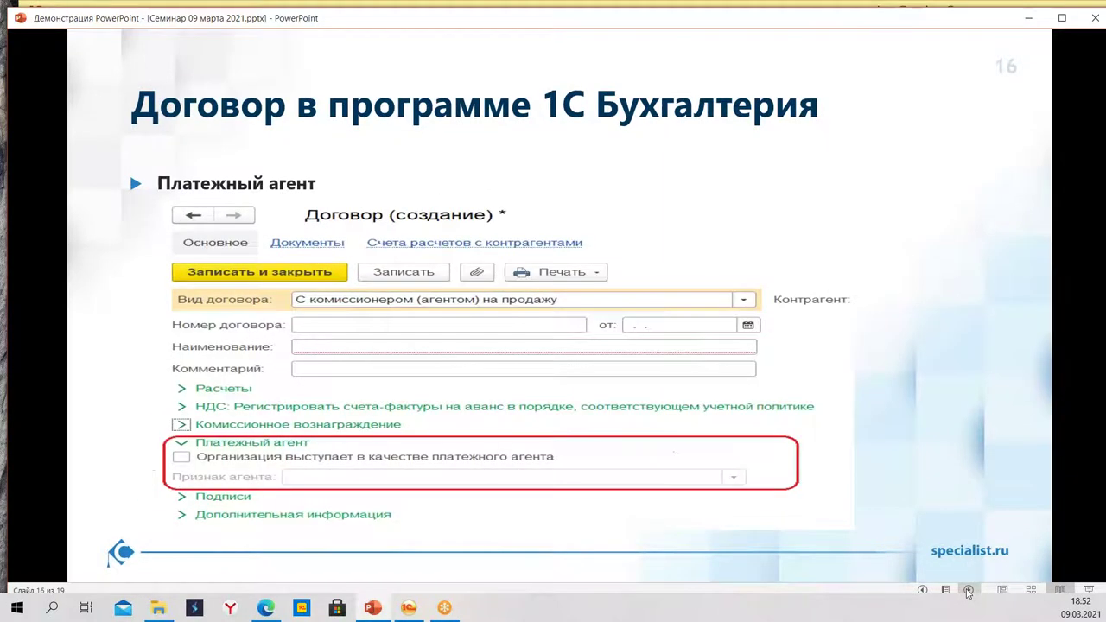
{"action": "left_click", "coordinate": [967, 590]}
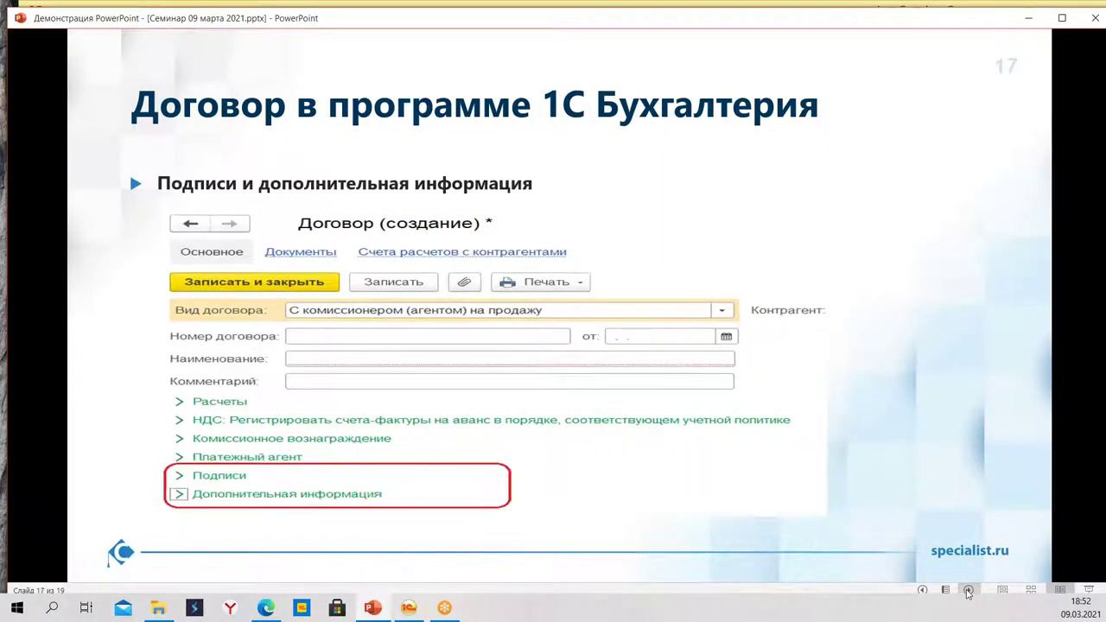
{"action": "left_click", "coordinate": [968, 590]}
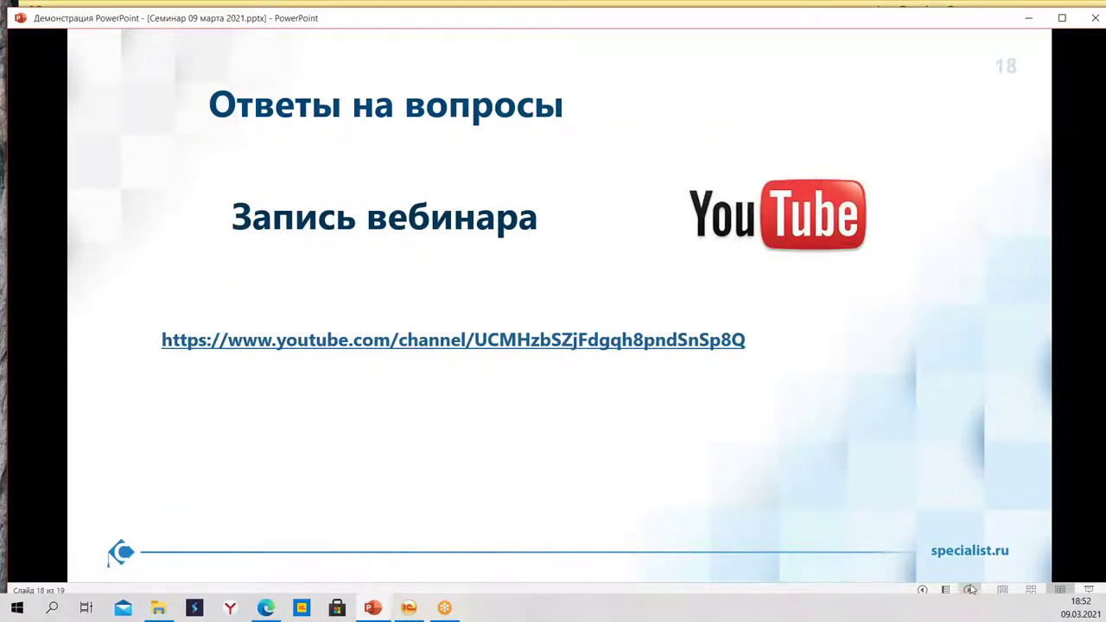
{"action": "left_click", "coordinate": [970, 590]}
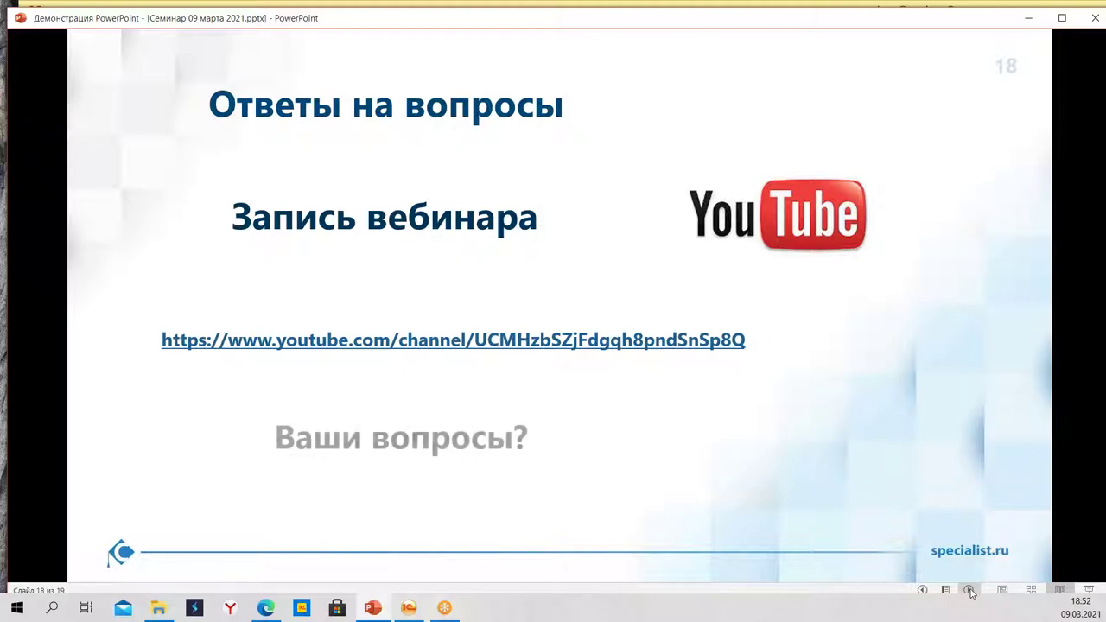
{"action": "left_click", "coordinate": [970, 591]}
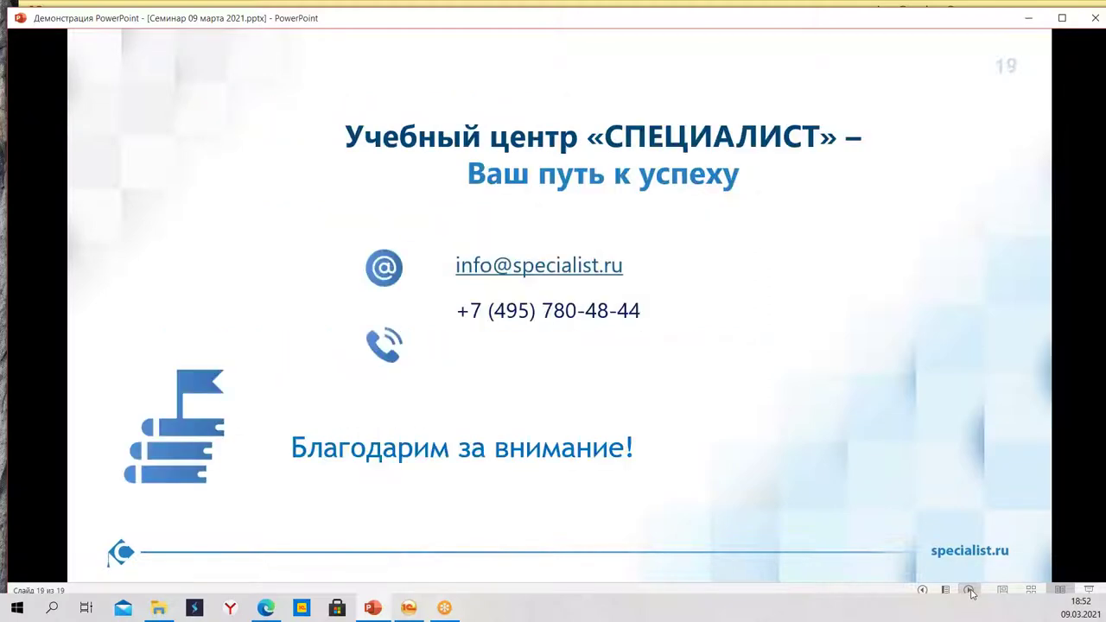